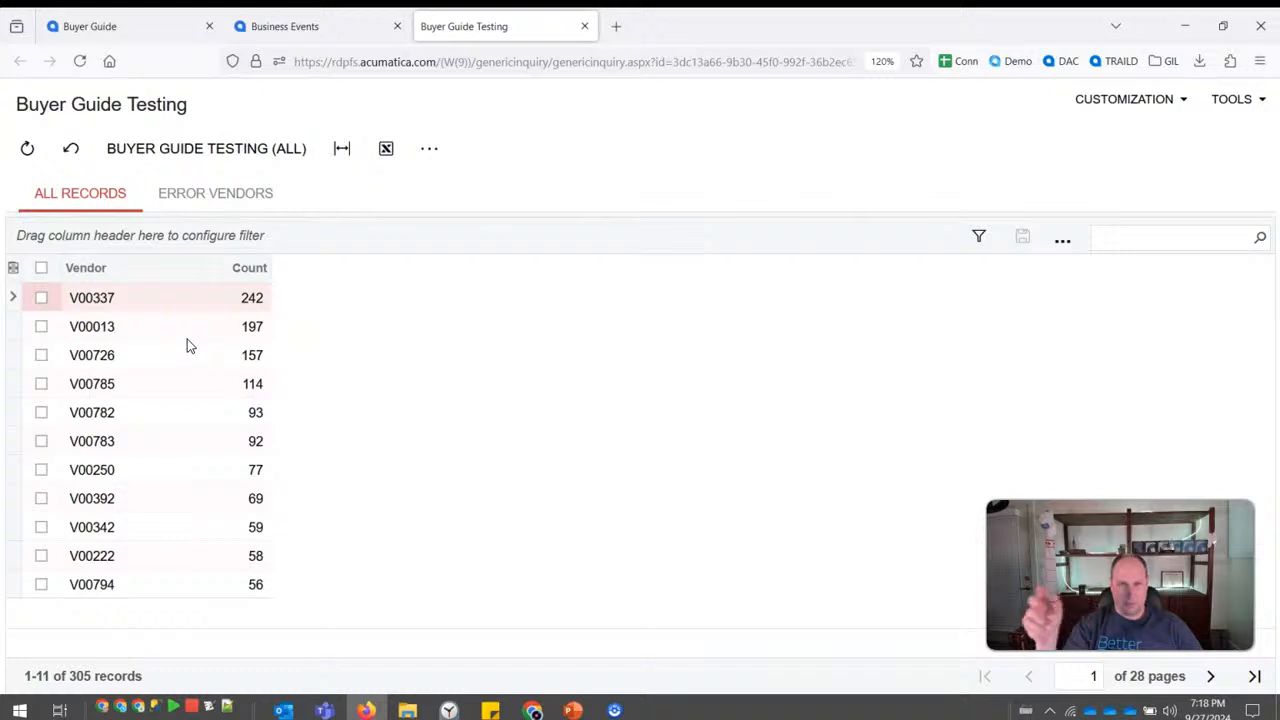
Review the vendors and their counts in the Buyer Guide Testing inquiry, focusing on V00337 and V00726.
{"action": "left_click", "coordinate": [220, 301]}
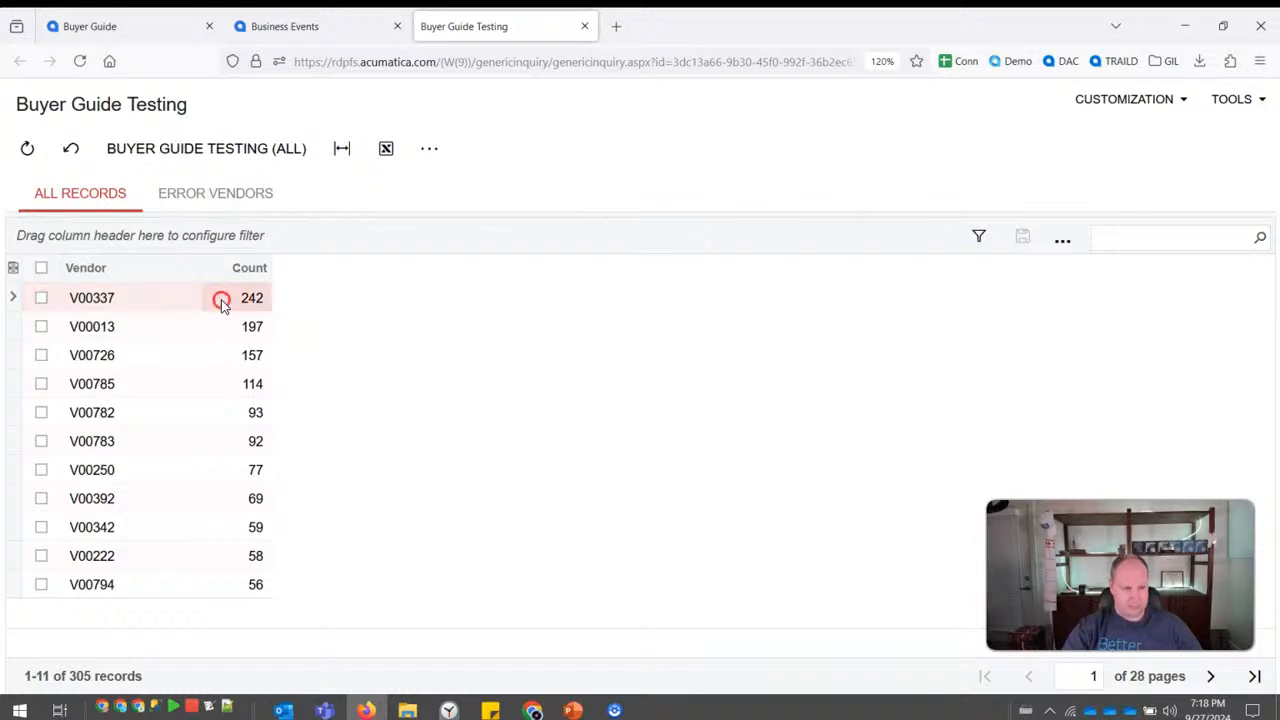
{"action": "left_click", "coordinate": [221, 300]}
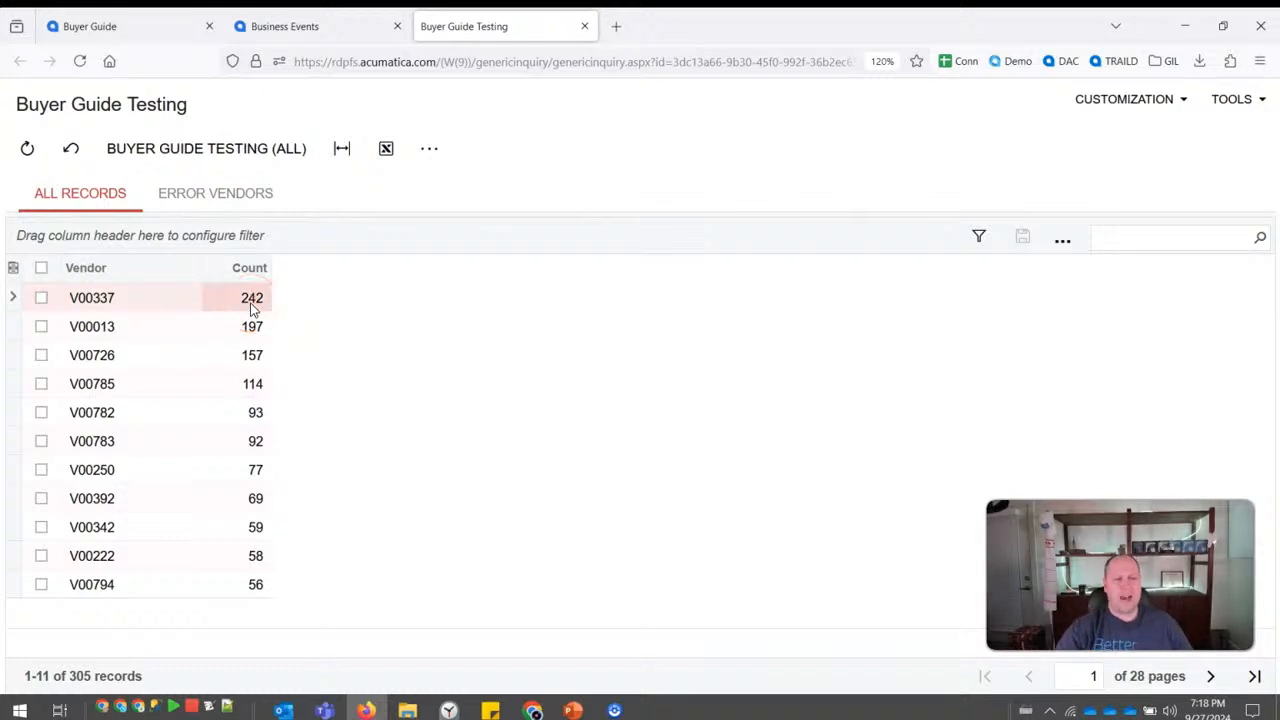
{"action": "left_click", "coordinate": [222, 304]}
{"action": "left_click", "coordinate": [169, 302]}
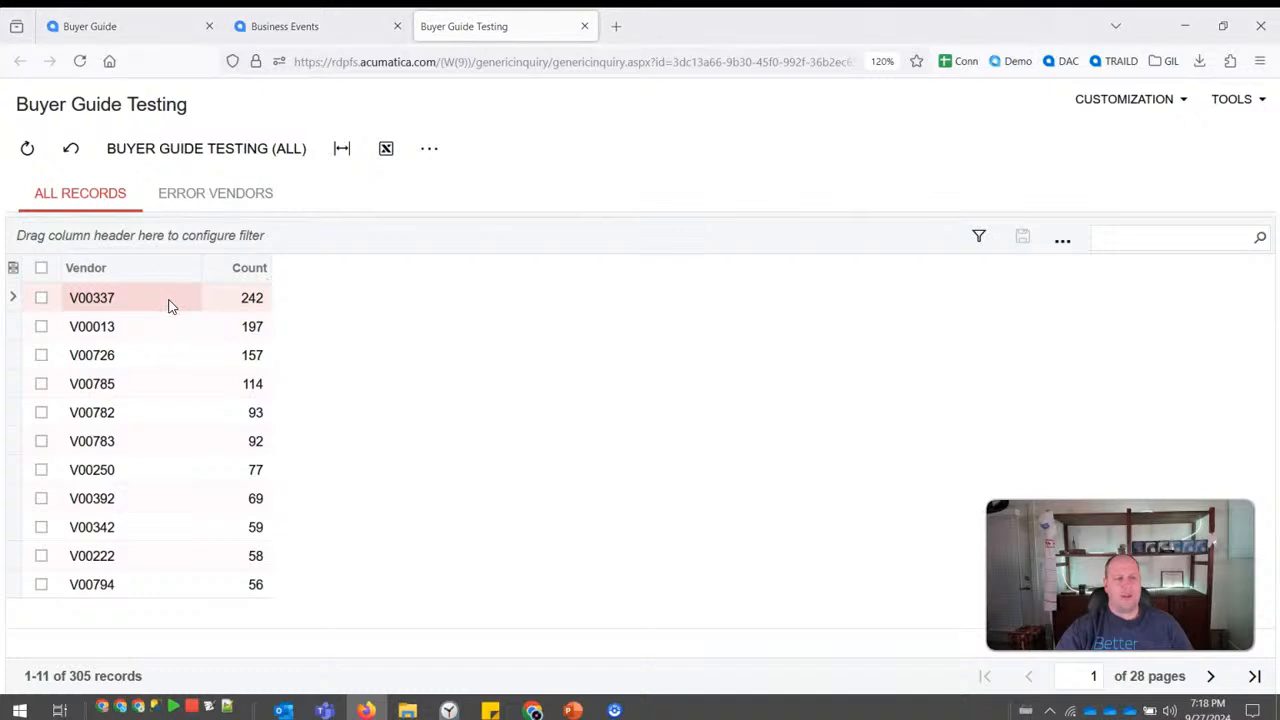
{"action": "left_click", "coordinate": [231, 362]}
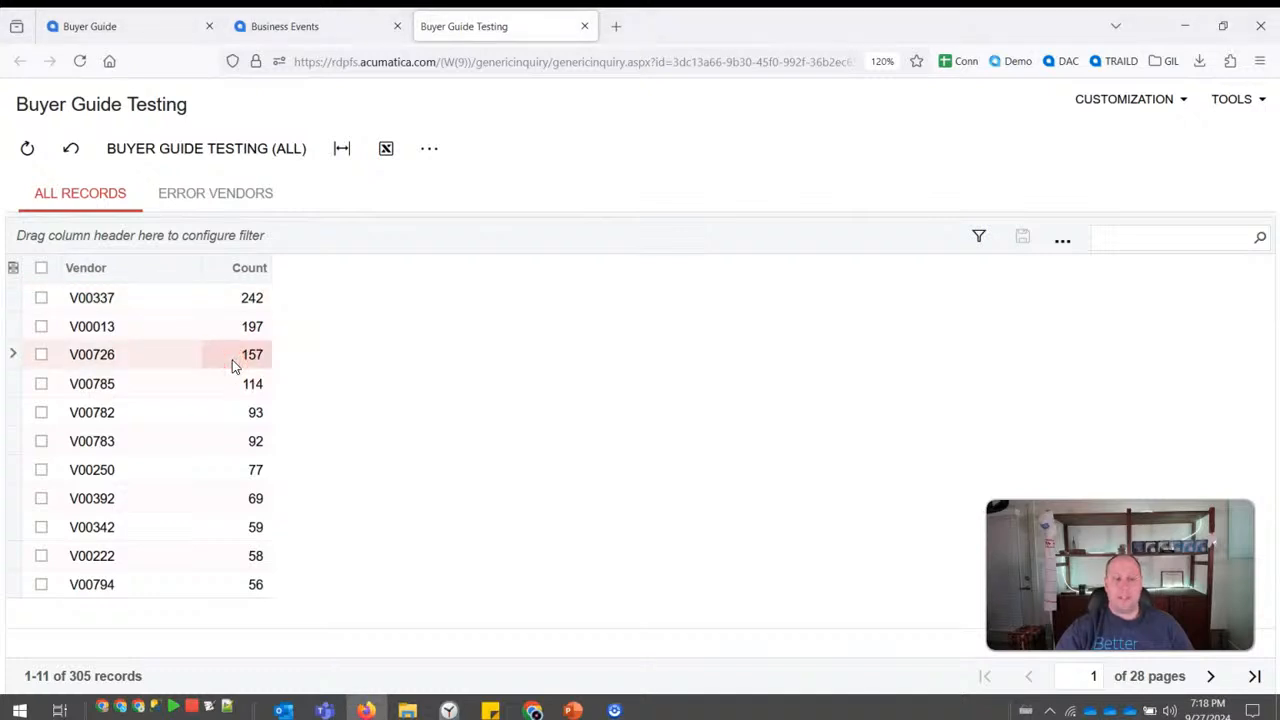
{"action": "left_click", "coordinate": [174, 357]}
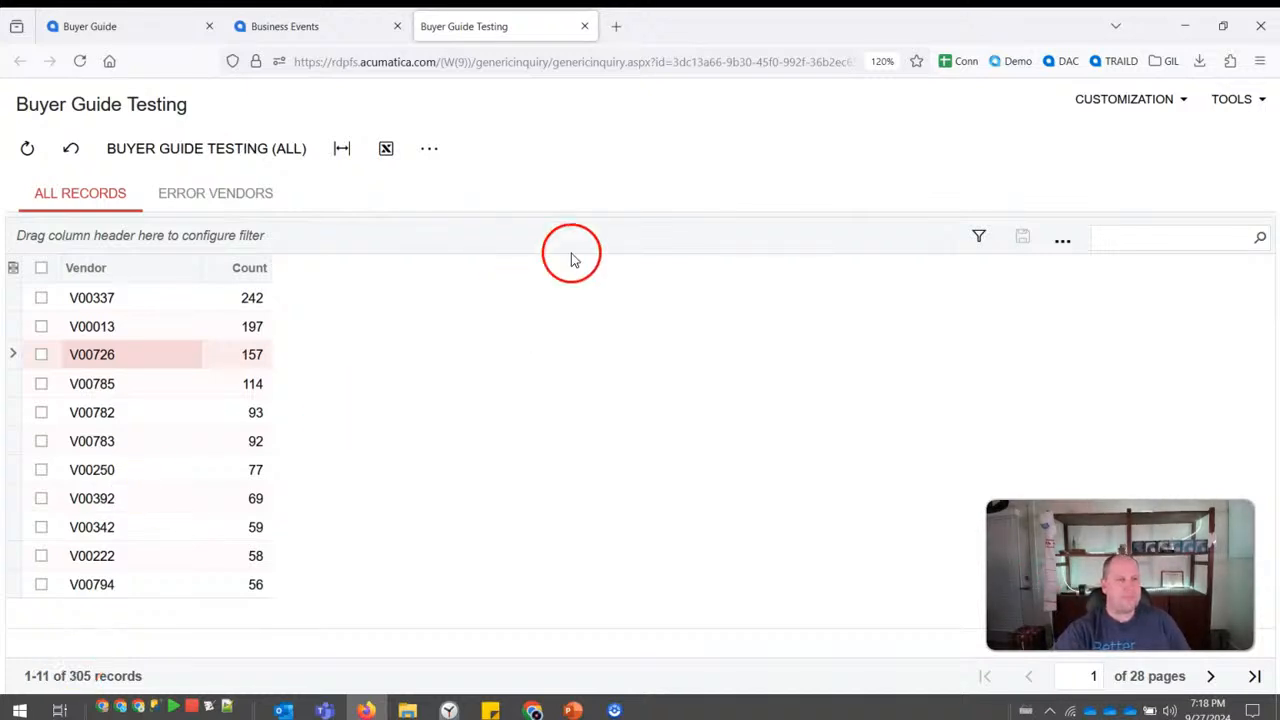
{"action": "left_click", "coordinate": [1104, 108]}
{"action": "left_click", "coordinate": [1150, 136]}
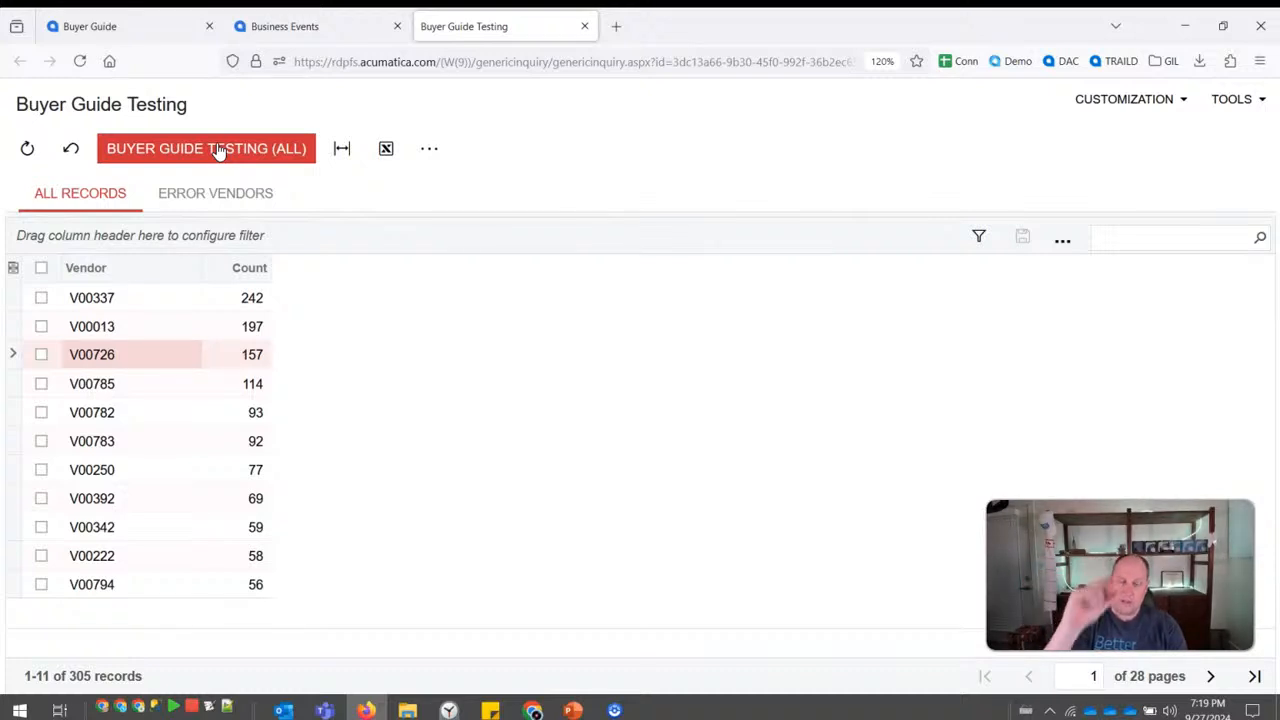
Open the RD200006 subscriber's email template from the Buyer Guide Testing business event.
{"action": "left_click", "coordinate": [320, 26]}
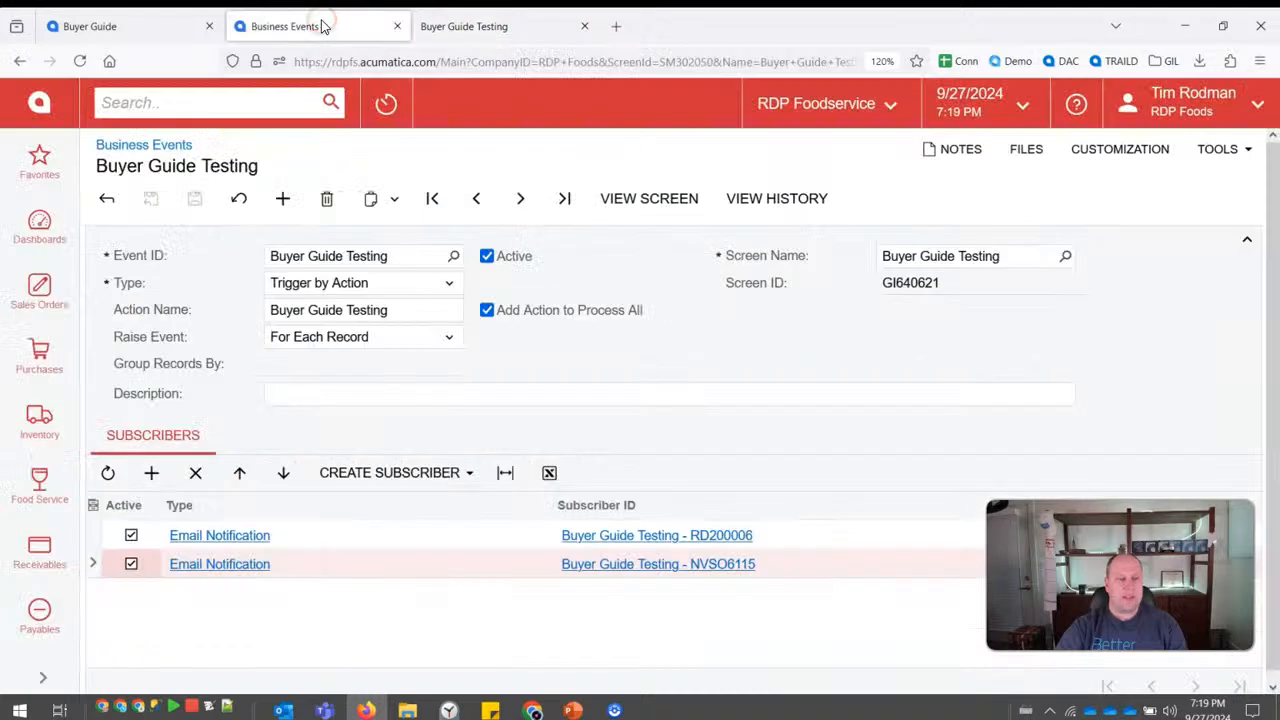
{"action": "left_click", "coordinate": [398, 220]}
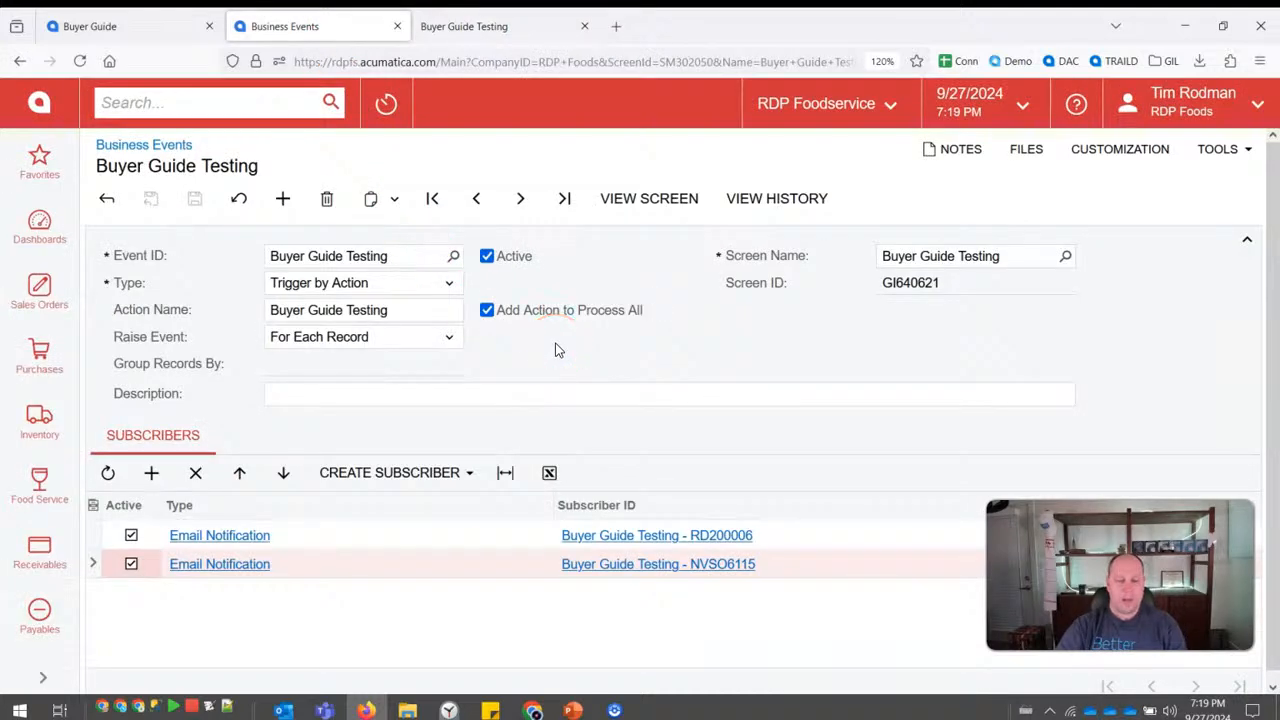
{"action": "left_click", "coordinate": [782, 539]}
{"action": "left_click", "coordinate": [728, 541]}
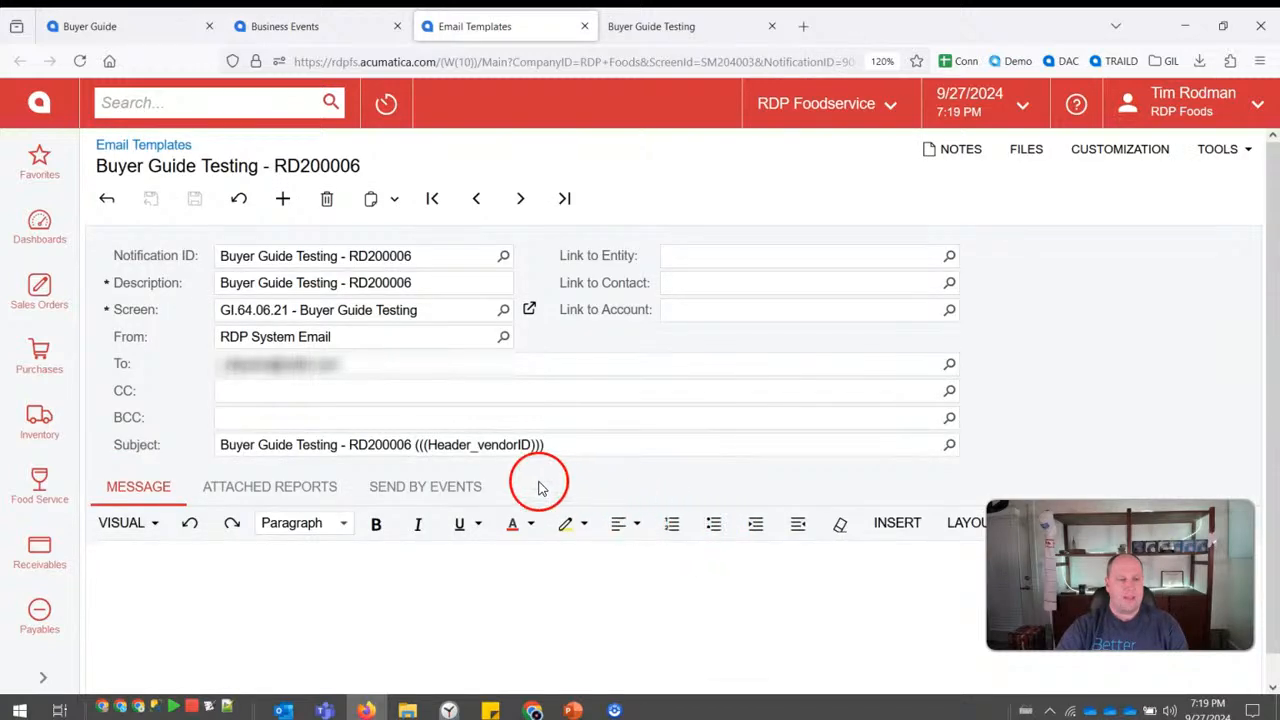
Inspect the RD200006 template's subject, including its report number and vendor ID placeholder, and the message body.
{"action": "left_click", "coordinate": [560, 444]}
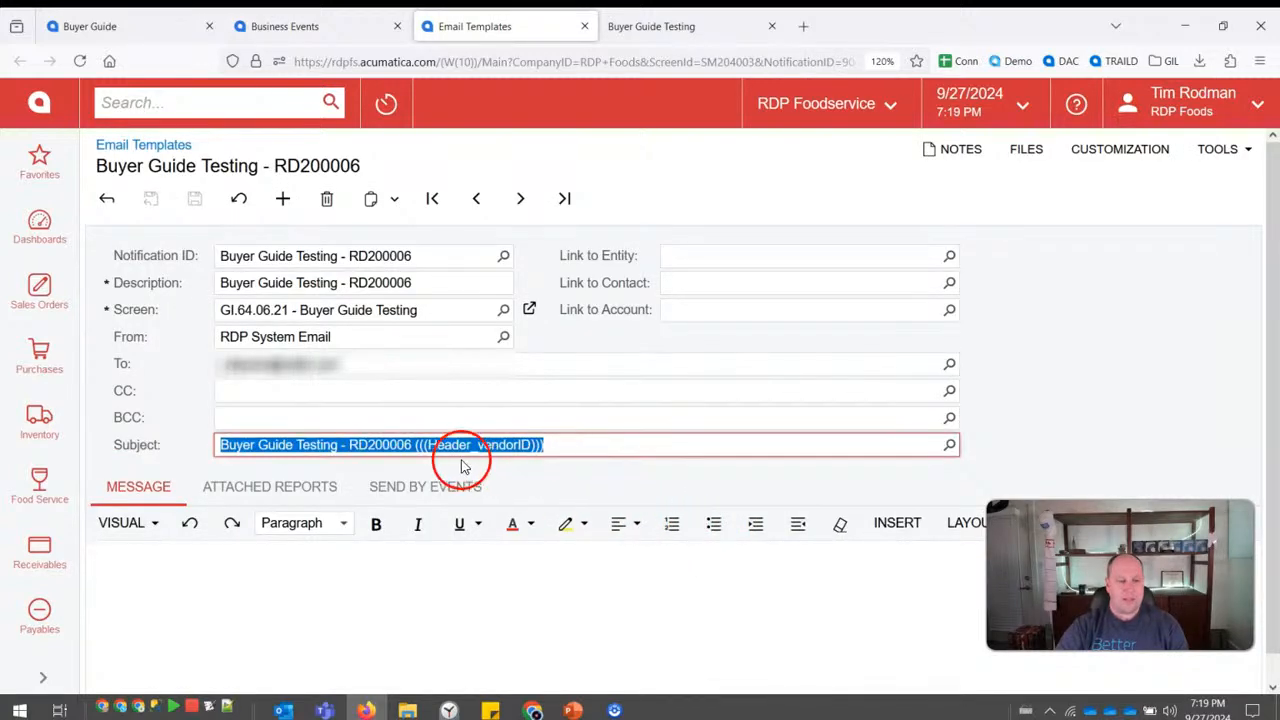
{"action": "left_click_drag", "start_coordinate": [410, 444], "coordinate": [565, 441]}
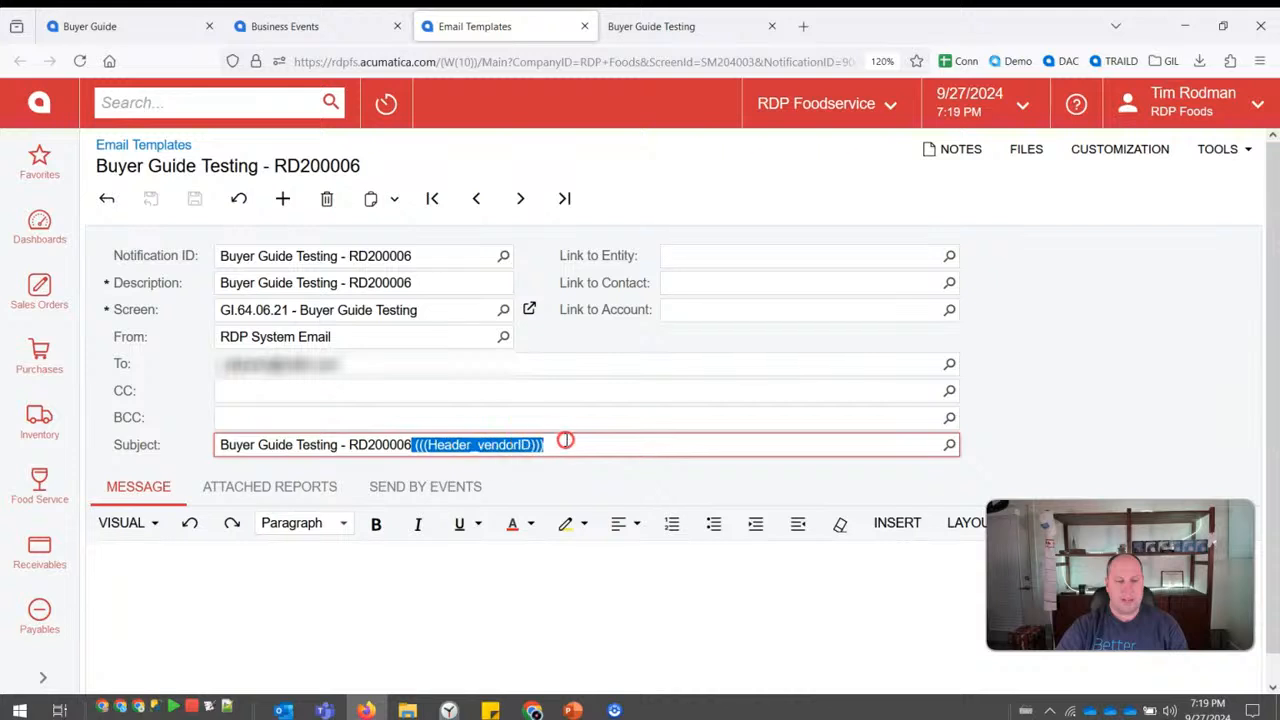
{"action": "double_click", "coordinate": [376, 447]}
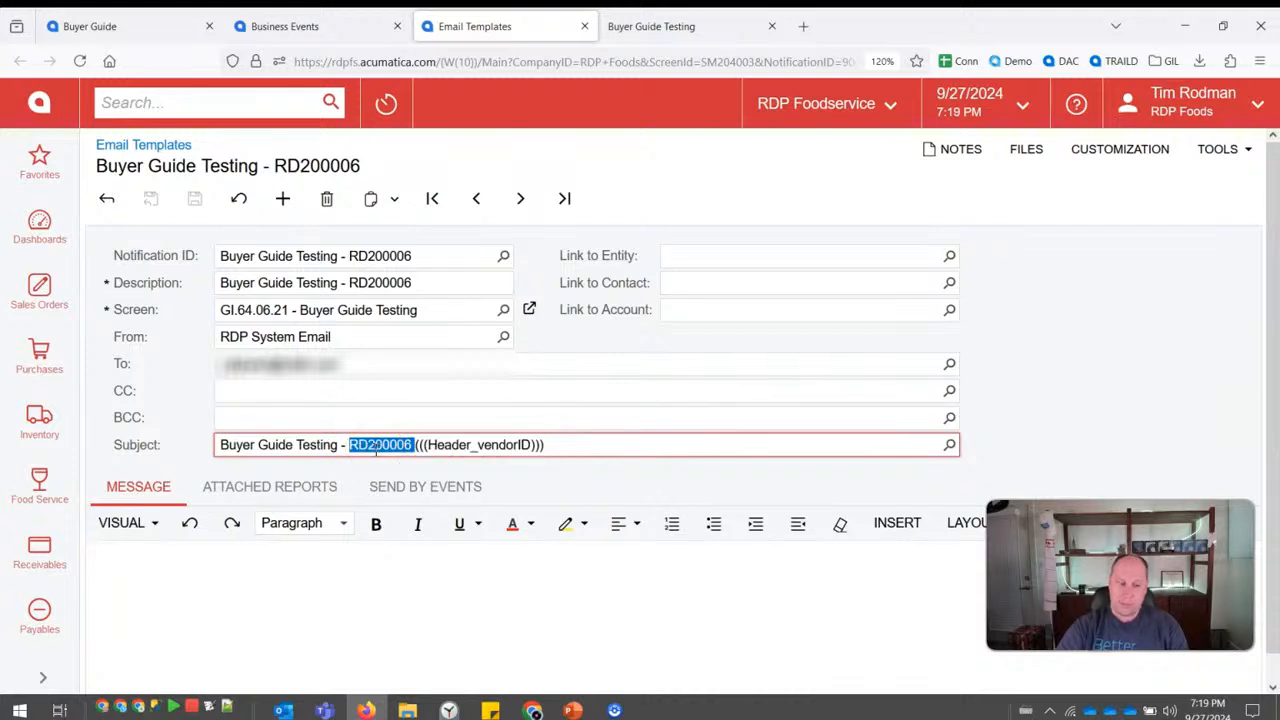
{"action": "left_click", "coordinate": [305, 552]}
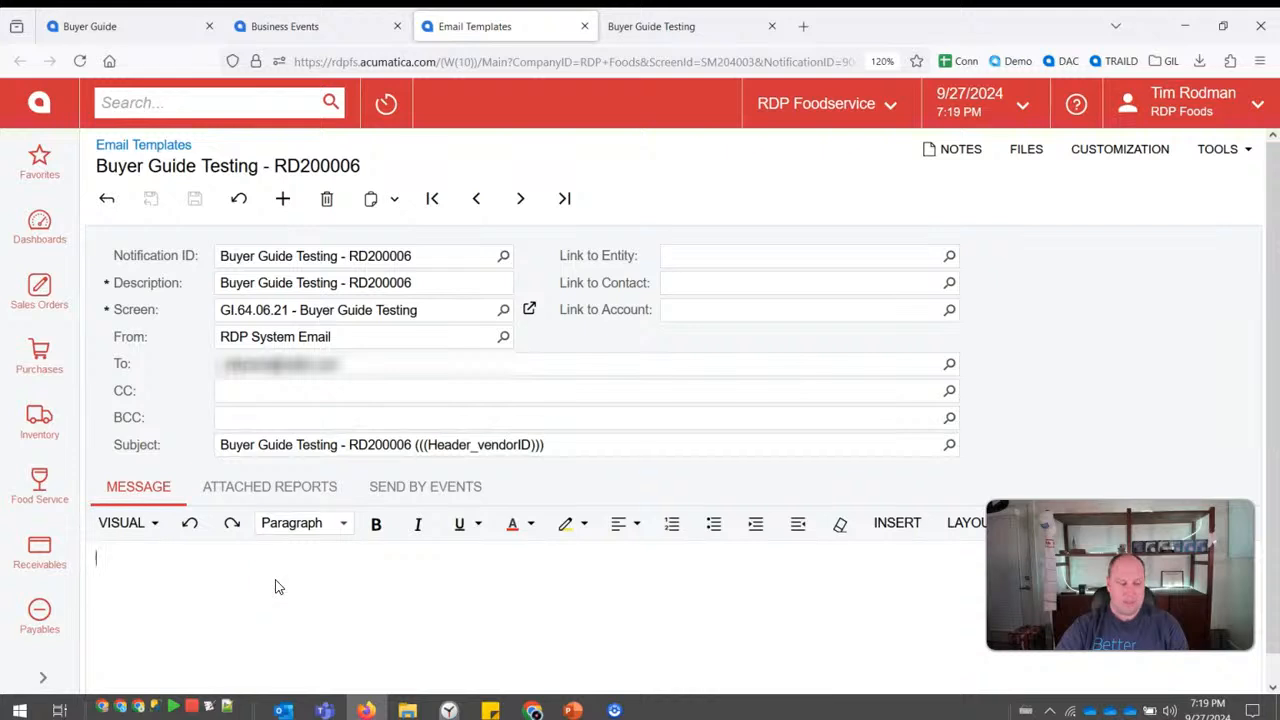
Examine the report attached to the RD200006 template and the formats available for it.
{"action": "left_click", "coordinate": [277, 491]}
{"action": "left_click", "coordinate": [308, 590]}
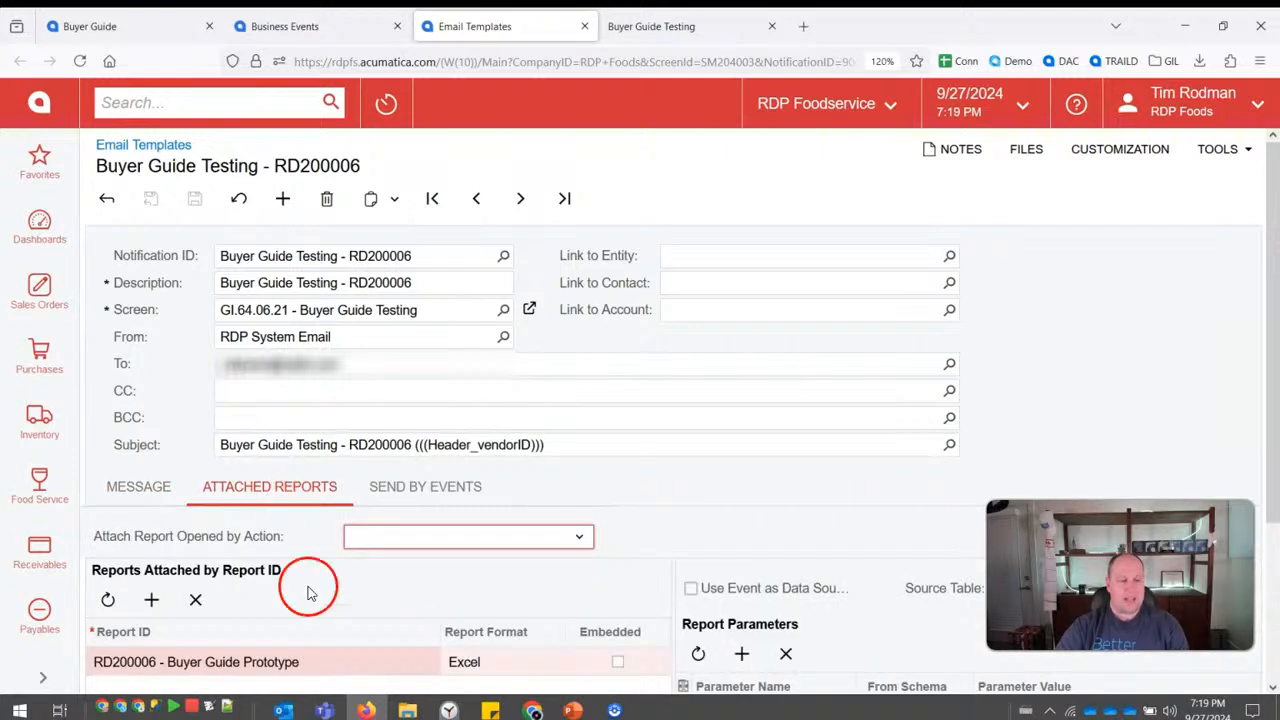
{"action": "left_click", "coordinate": [214, 650]}
{"action": "left_click", "coordinate": [421, 663]}
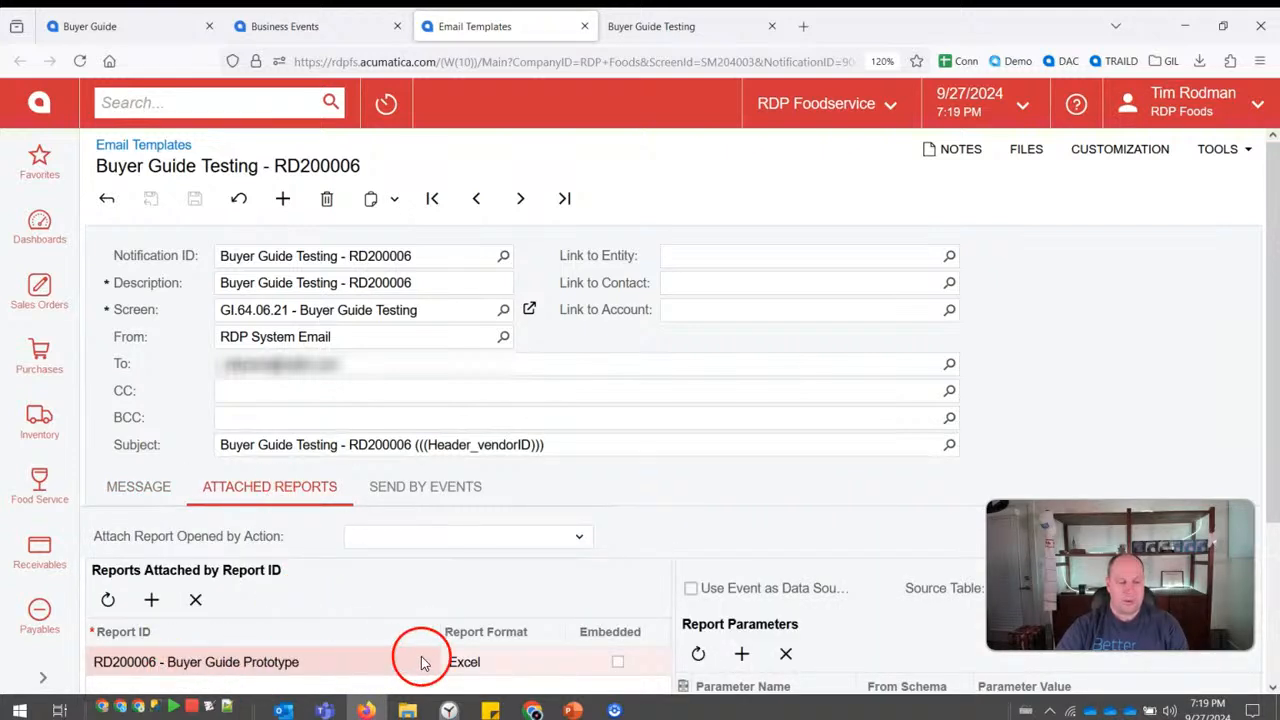
{"action": "left_click", "coordinate": [468, 662]}
{"action": "left_click", "coordinate": [480, 664]}
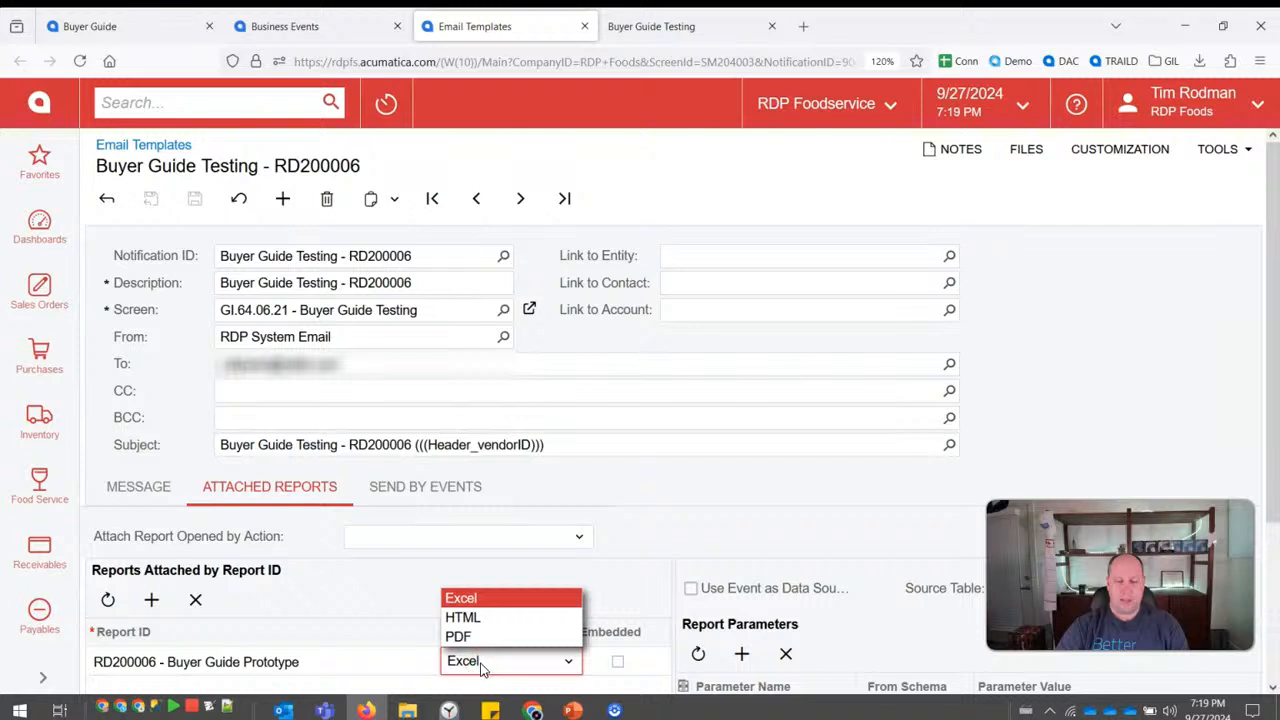
{"action": "left_click", "coordinate": [481, 666]}
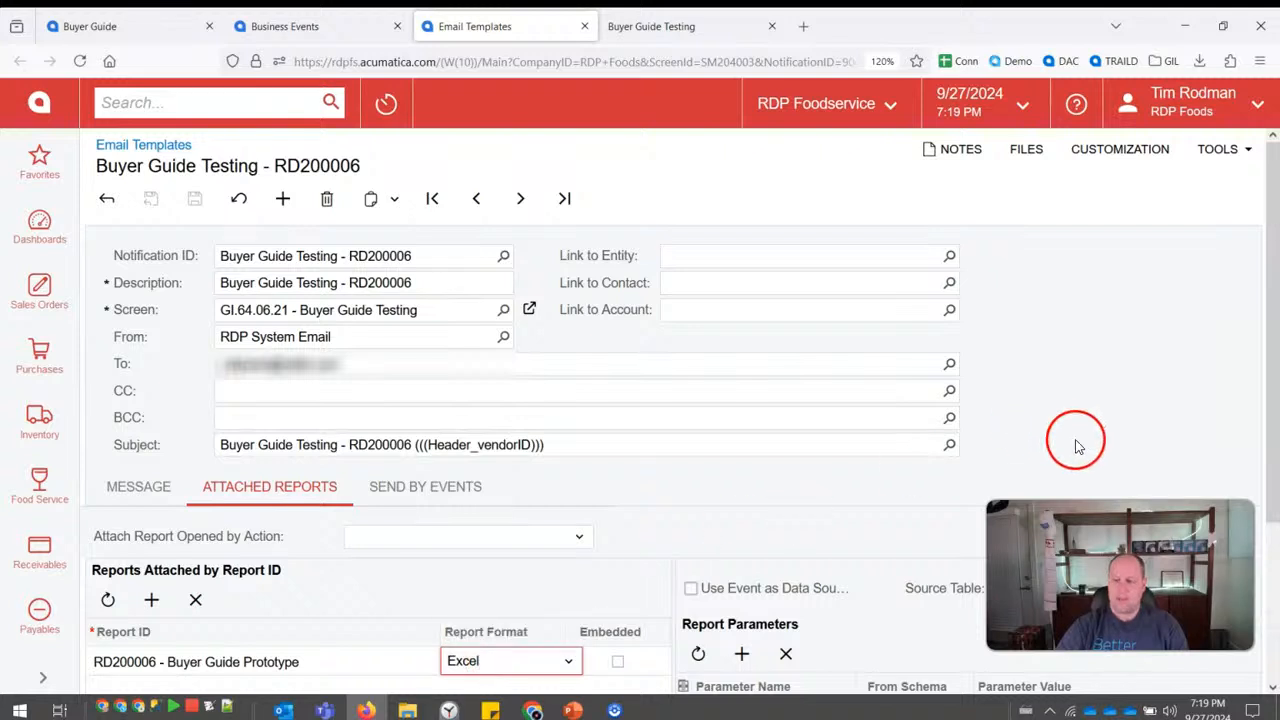
Check the Vendor parameter of the attached Buyer Guide Prototype report and the value it is mapped to.
{"action": "left_click_drag", "start_coordinate": [1275, 447], "coordinate": [1275, 541]}
{"action": "left_click", "coordinate": [811, 563]}
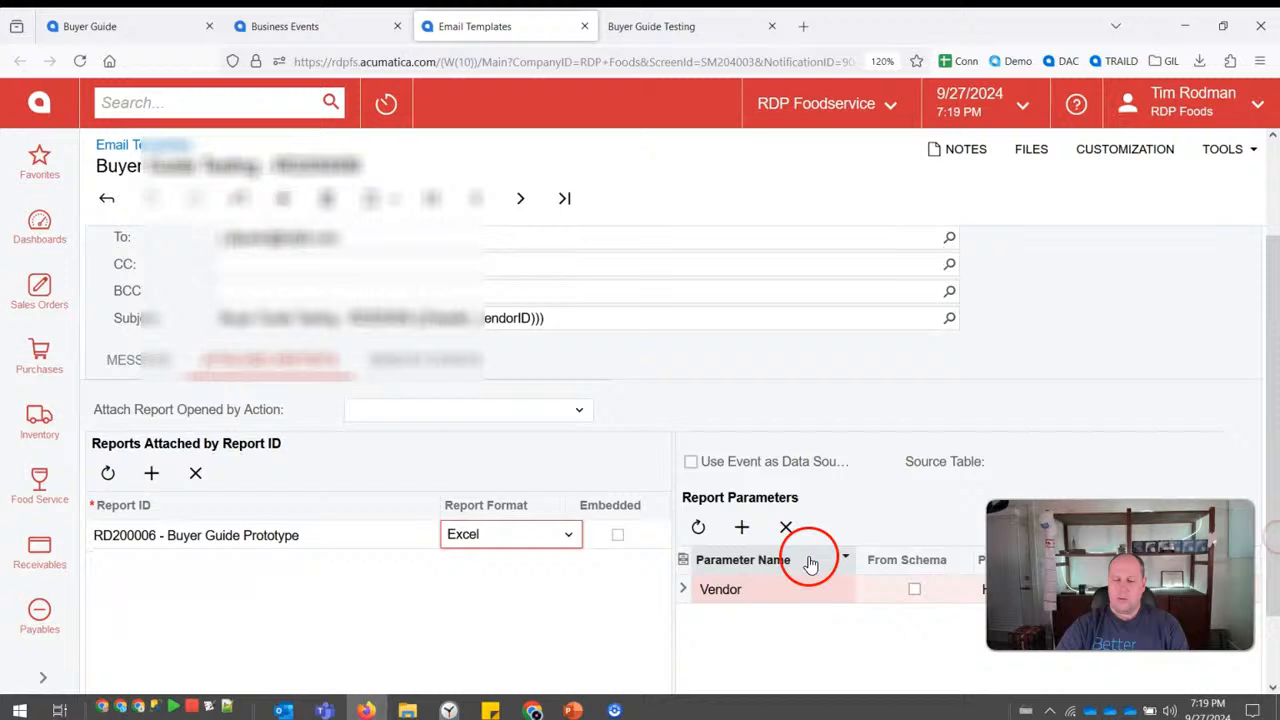
{"action": "left_click", "coordinate": [770, 590]}
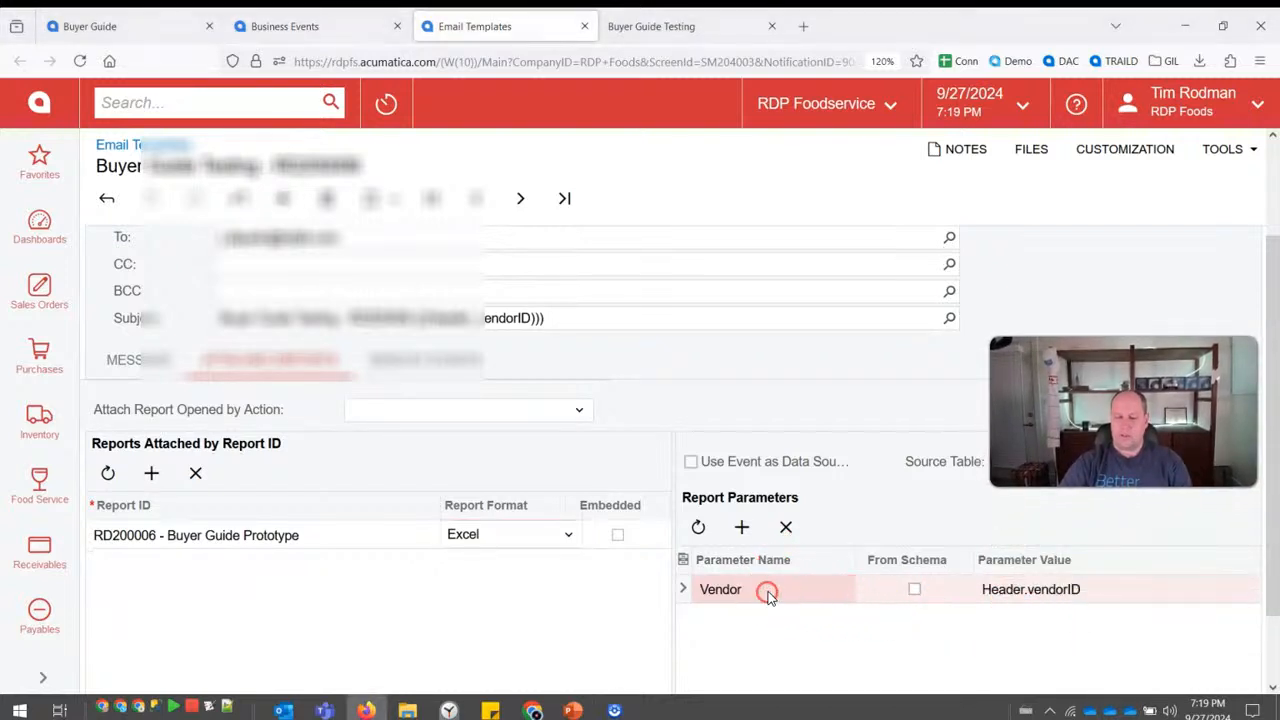
{"action": "left_click", "coordinate": [1010, 590]}
{"action": "left_click", "coordinate": [796, 590]}
{"action": "left_click", "coordinate": [988, 594]}
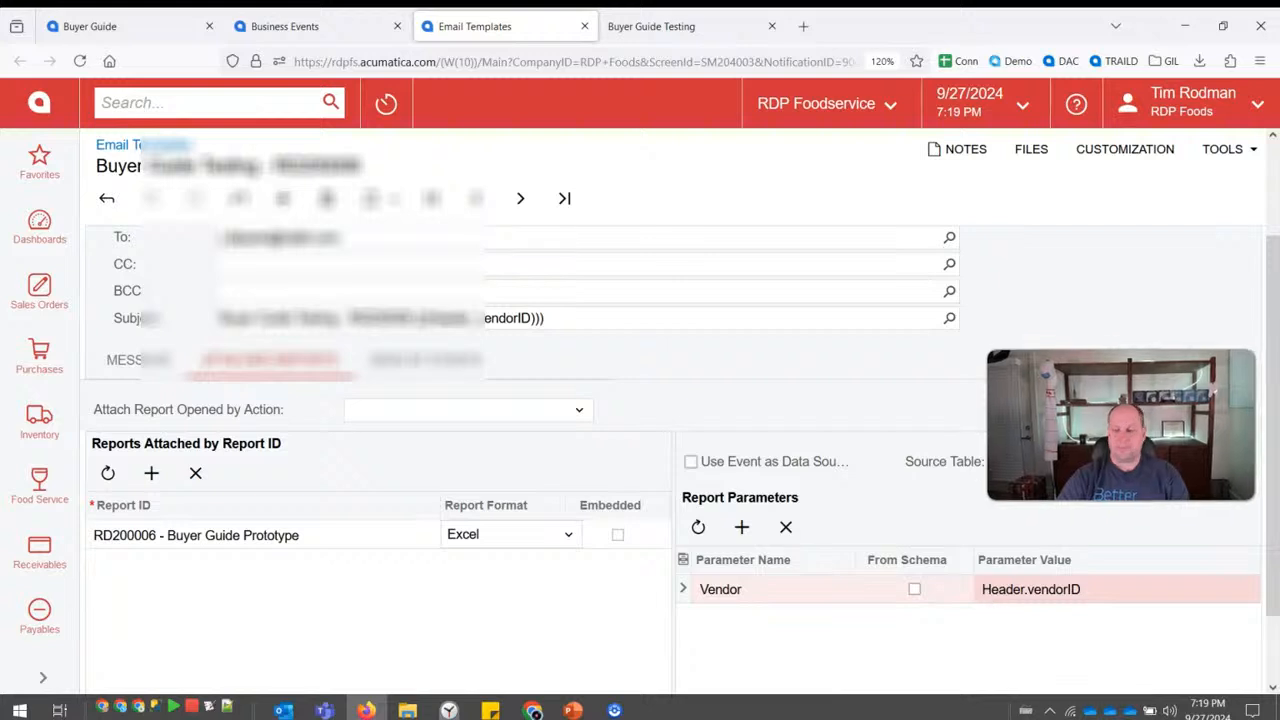
{"action": "left_click", "coordinate": [724, 376]}
{"action": "scroll", "coordinate": [600, 405], "scroll_direction": "up", "scroll_amount": 2}
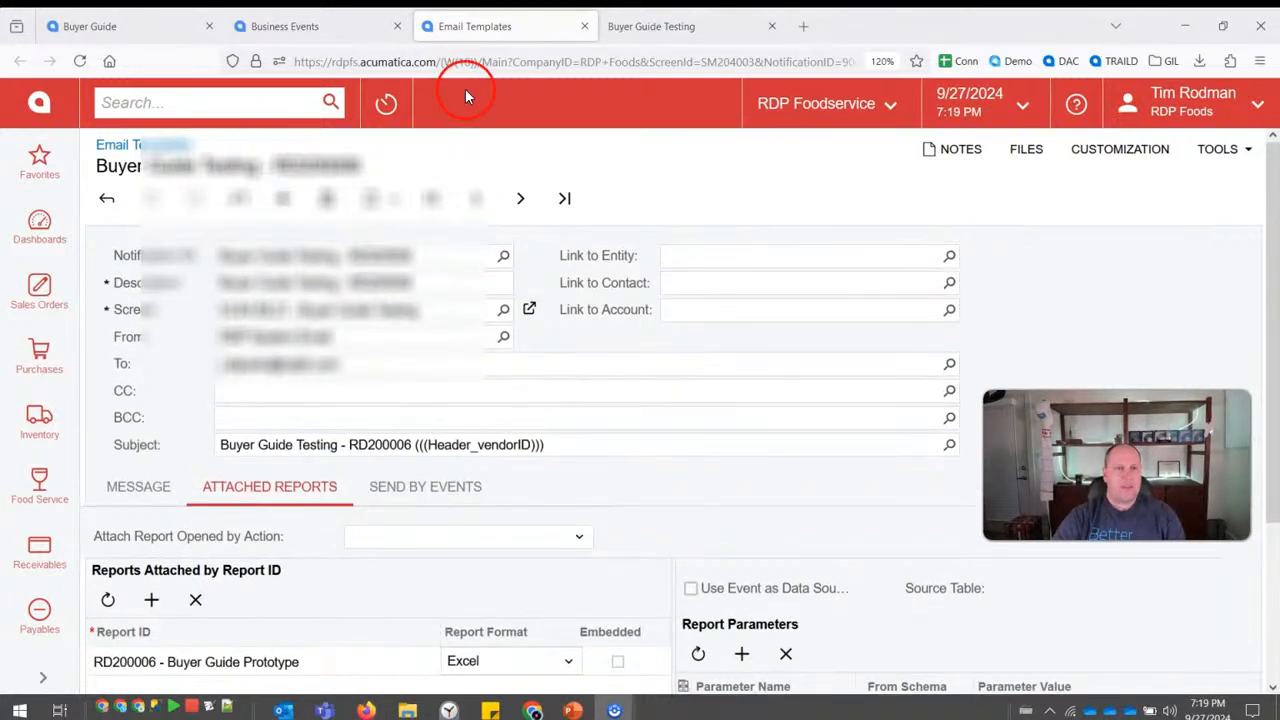
Close the RD200006 template, open the NVSO6115 subscriber's email template, and inspect its subject.
{"action": "middle_click", "coordinate": [450, 22]}
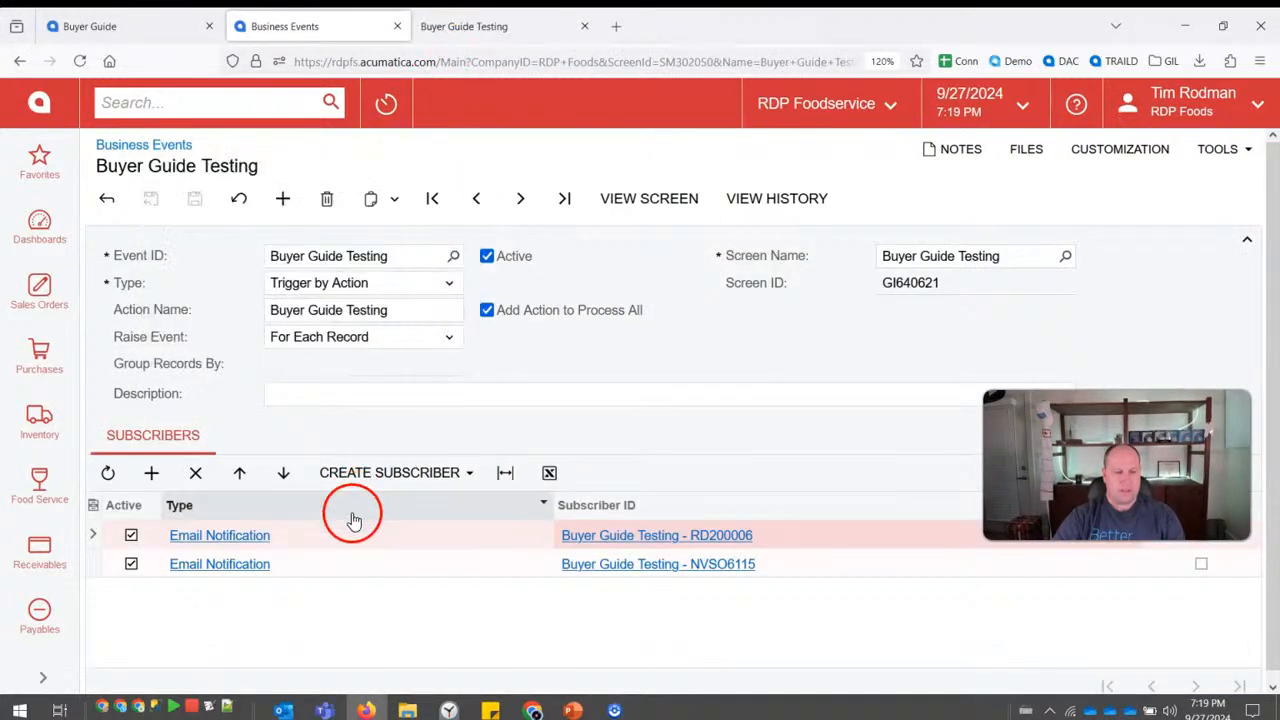
{"action": "left_click", "coordinate": [714, 564]}
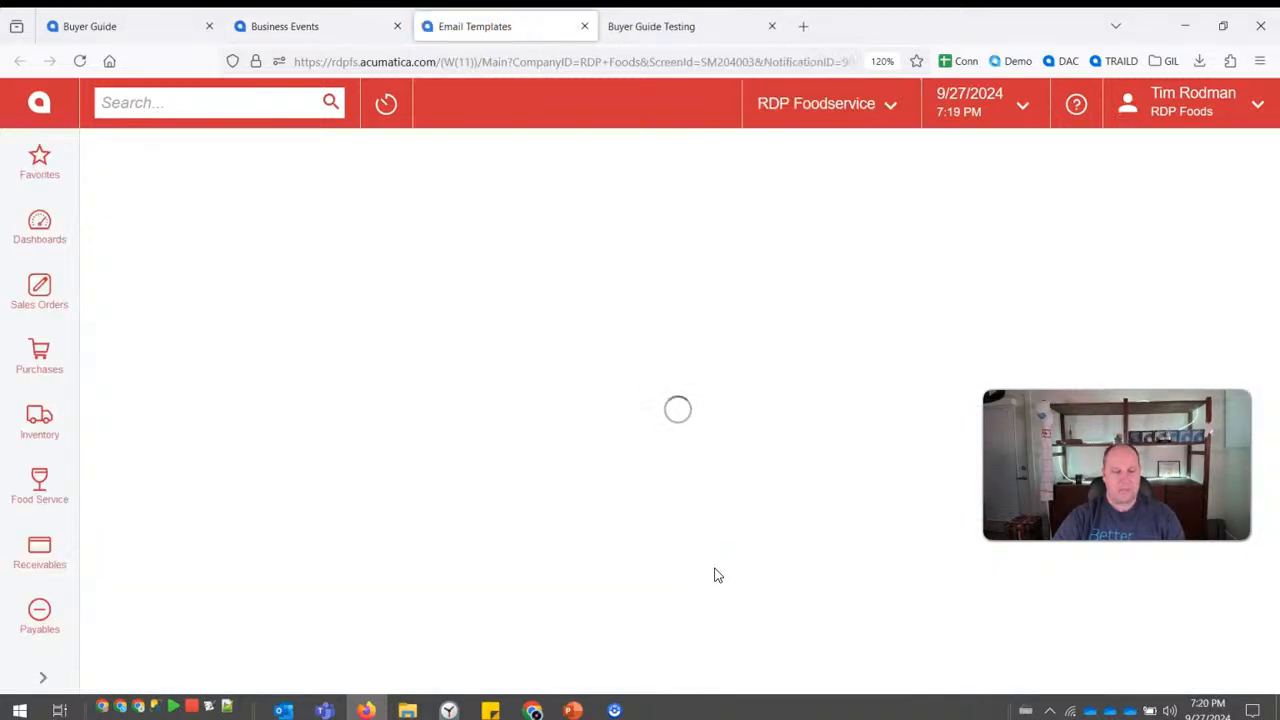
{"action": "double_click", "coordinate": [388, 444]}
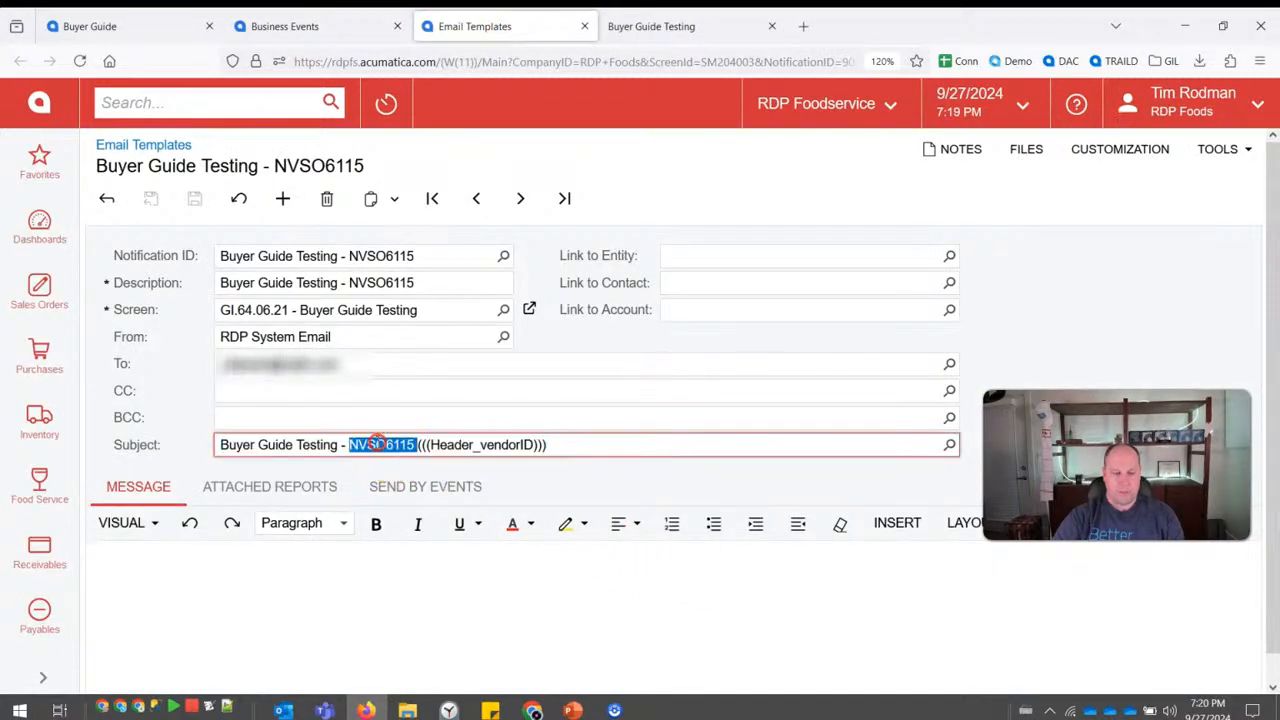
{"action": "double_click", "coordinate": [352, 444]}
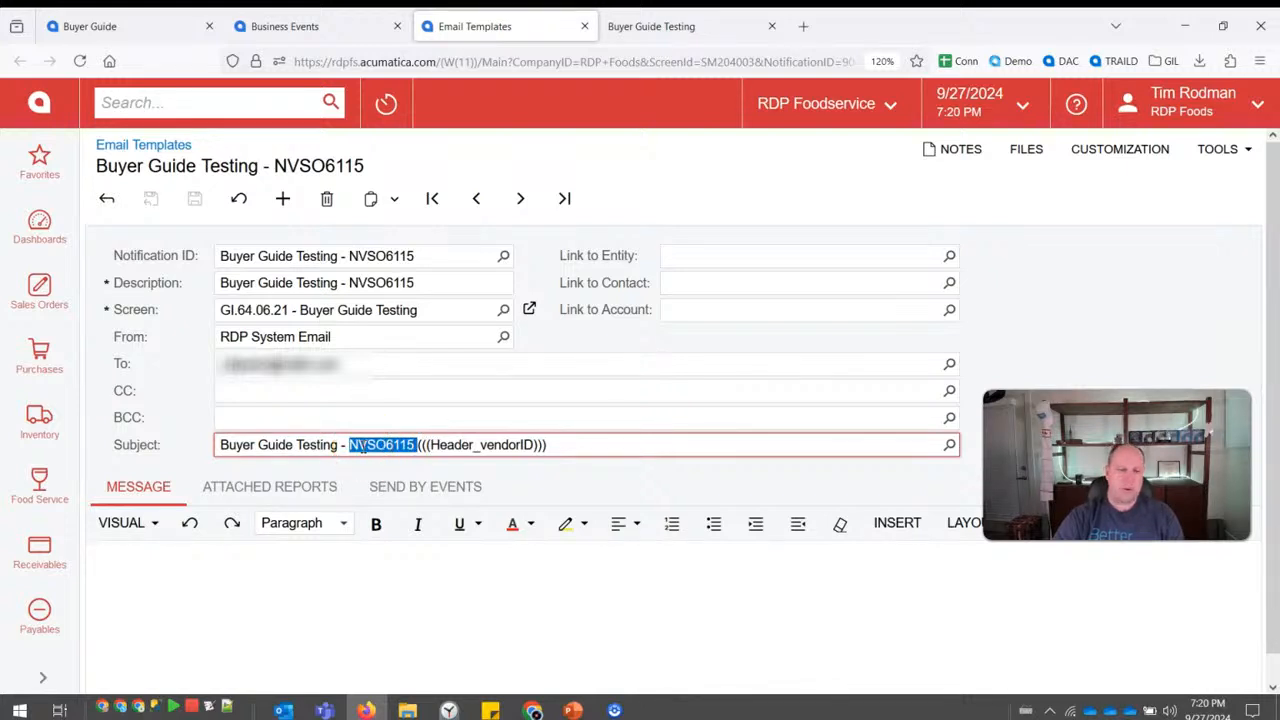
Examine the NVSO6115 template's attached report, its output format, and its Vendor parameter.
{"action": "left_click", "coordinate": [293, 484]}
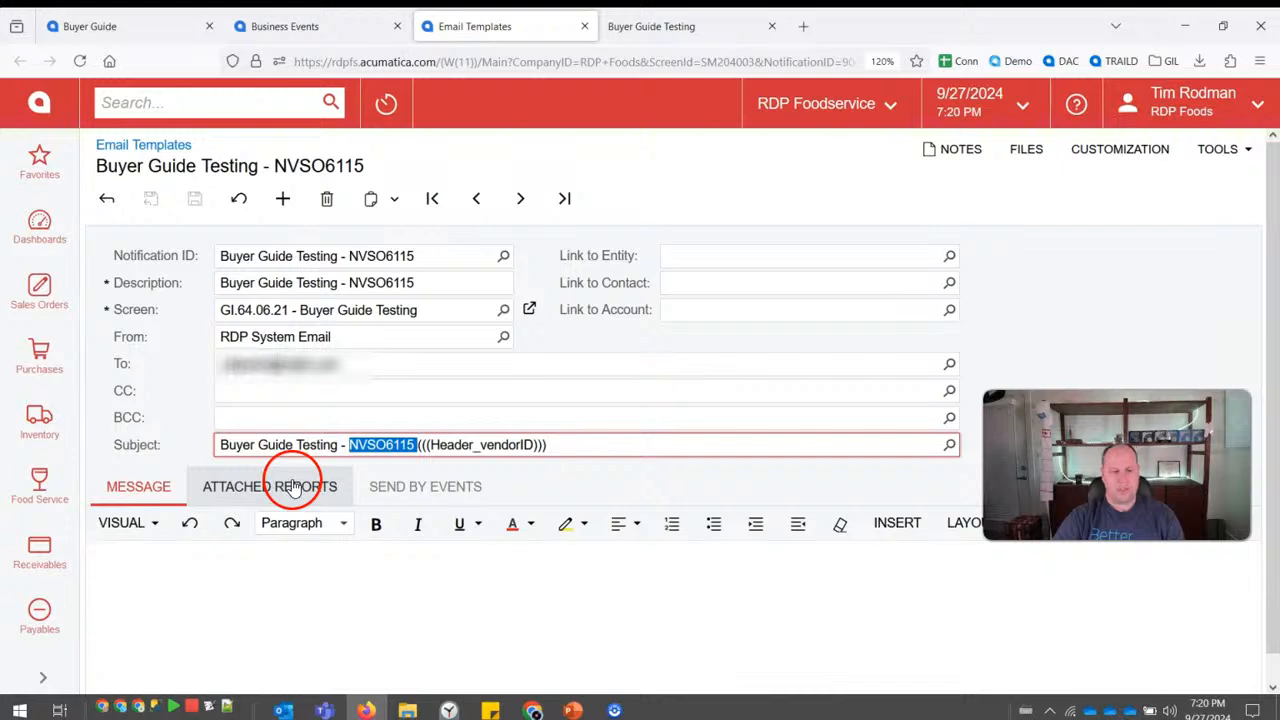
{"action": "scroll", "coordinate": [786, 371], "scroll_direction": "down", "scroll_amount": 5}
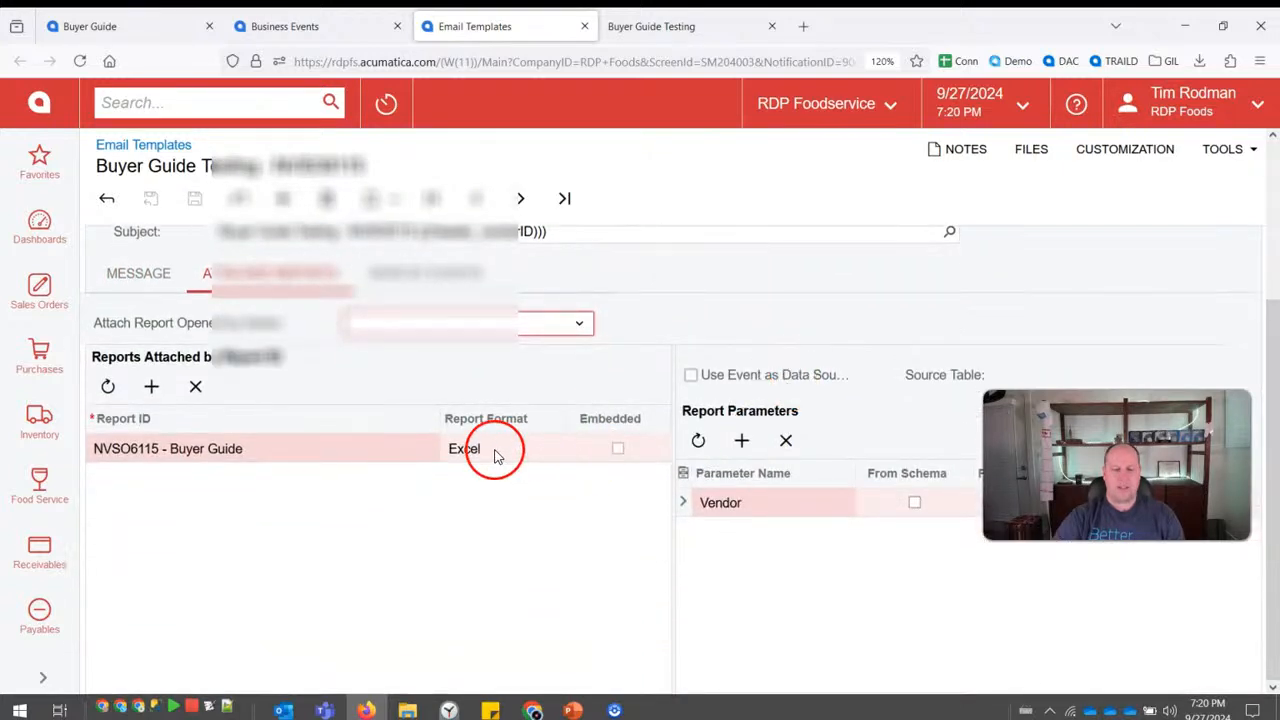
{"action": "left_click", "coordinate": [859, 490]}
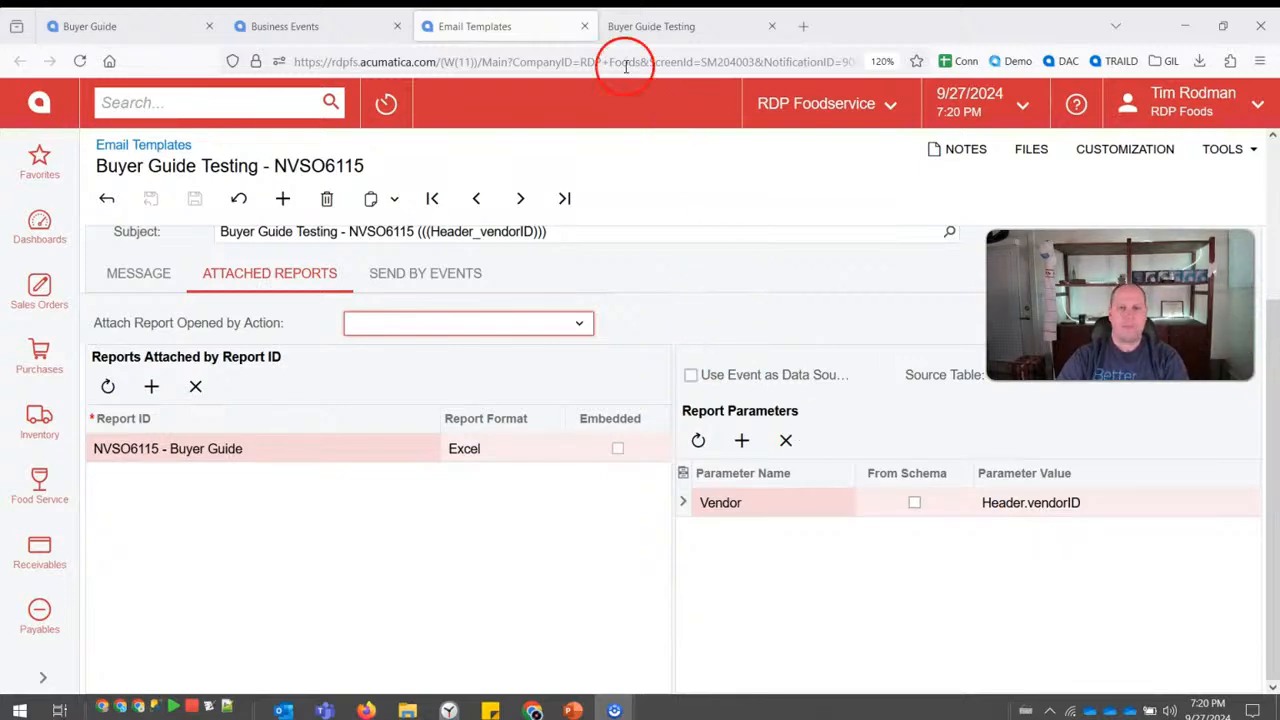
Close the NVSO6115 email template and return to the Buyer Guide Testing inquiry's process-all action.
{"action": "middle_click", "coordinate": [433, 27]}
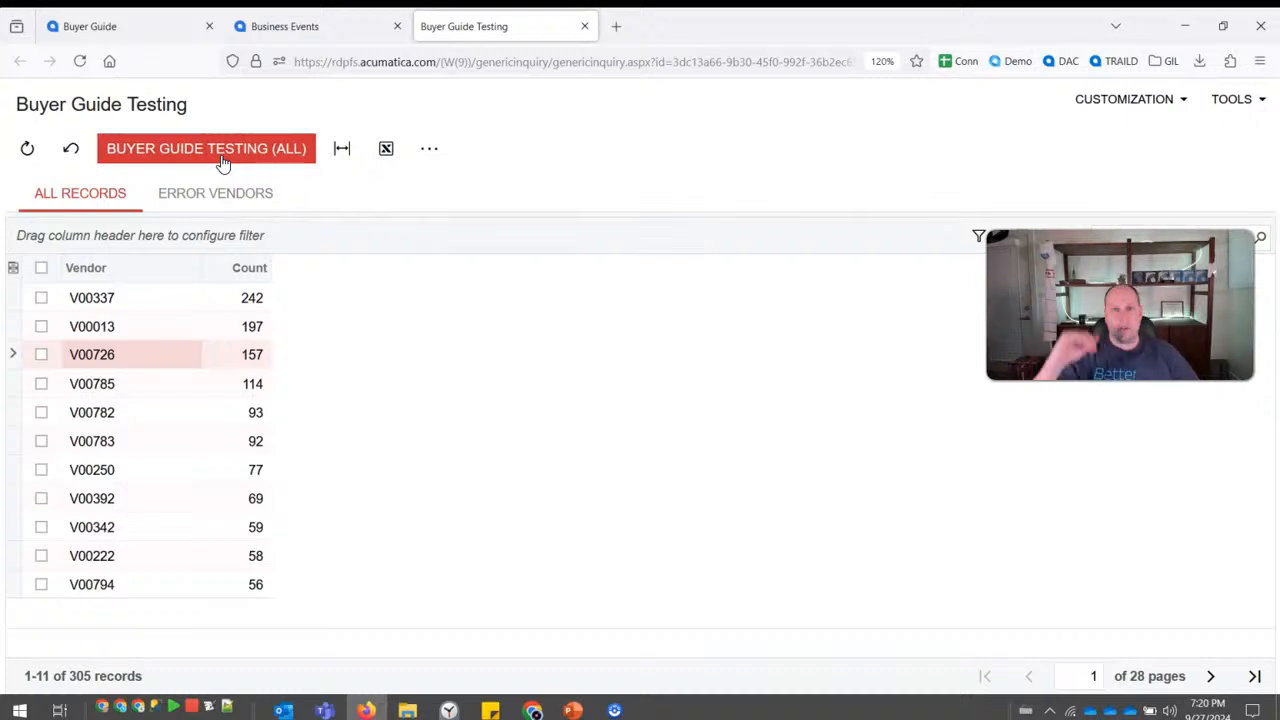
{"action": "left_click", "coordinate": [217, 163]}
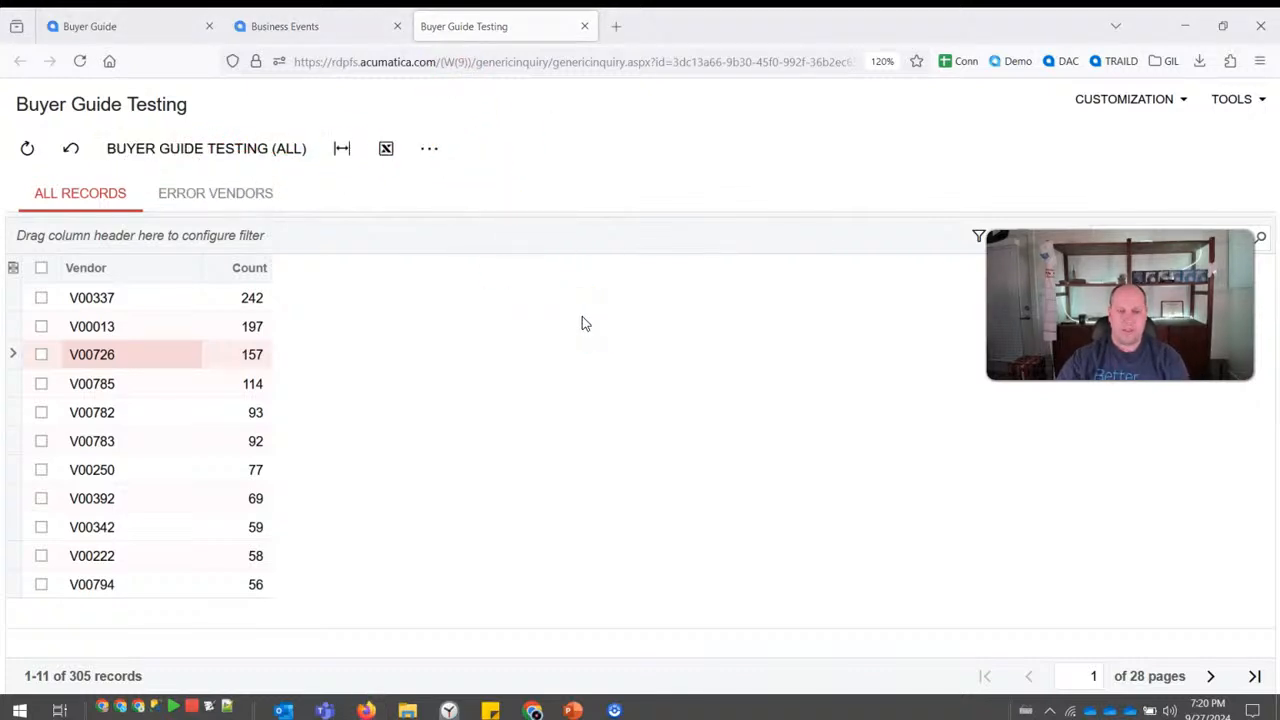
{"action": "key", "text": "alt+Tab"}
{"action": "left_click", "coordinate": [689, 319]}
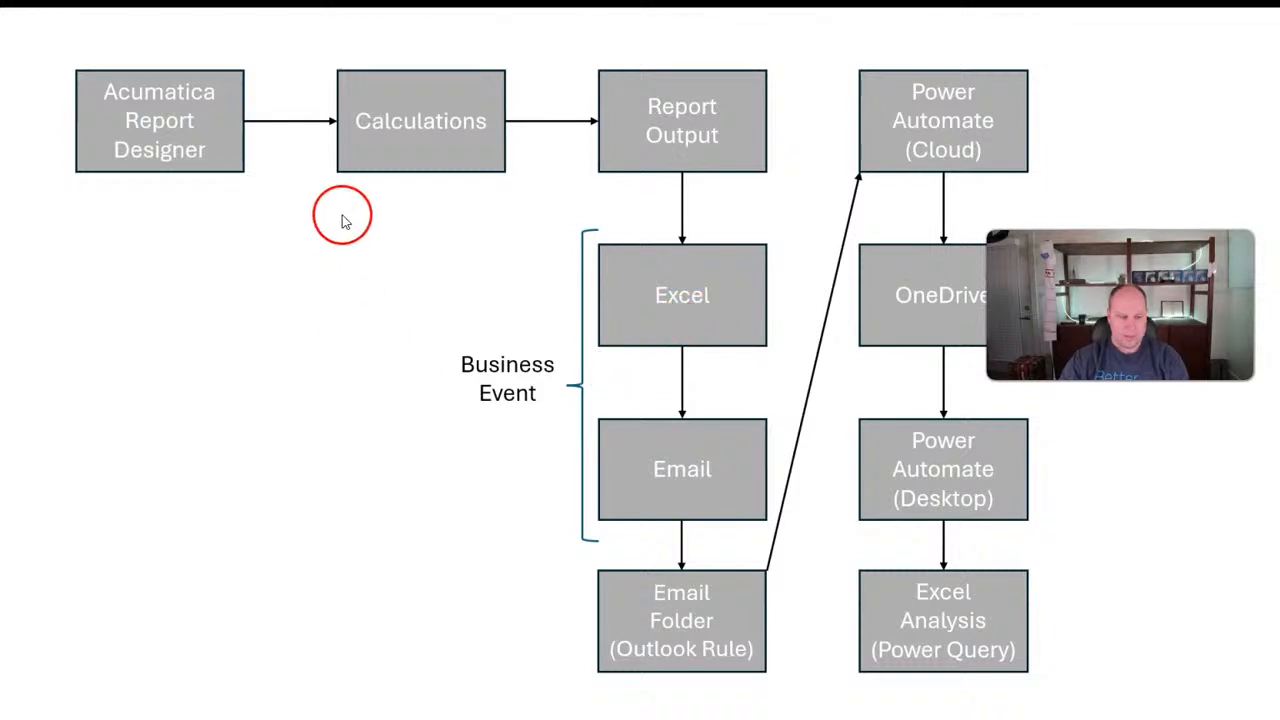
{"action": "key", "text": "Left"}
{"action": "key", "text": "Left"}
{"action": "key", "text": "Left"}
{"action": "key", "text": "Left"}
{"action": "key", "text": "Left"}
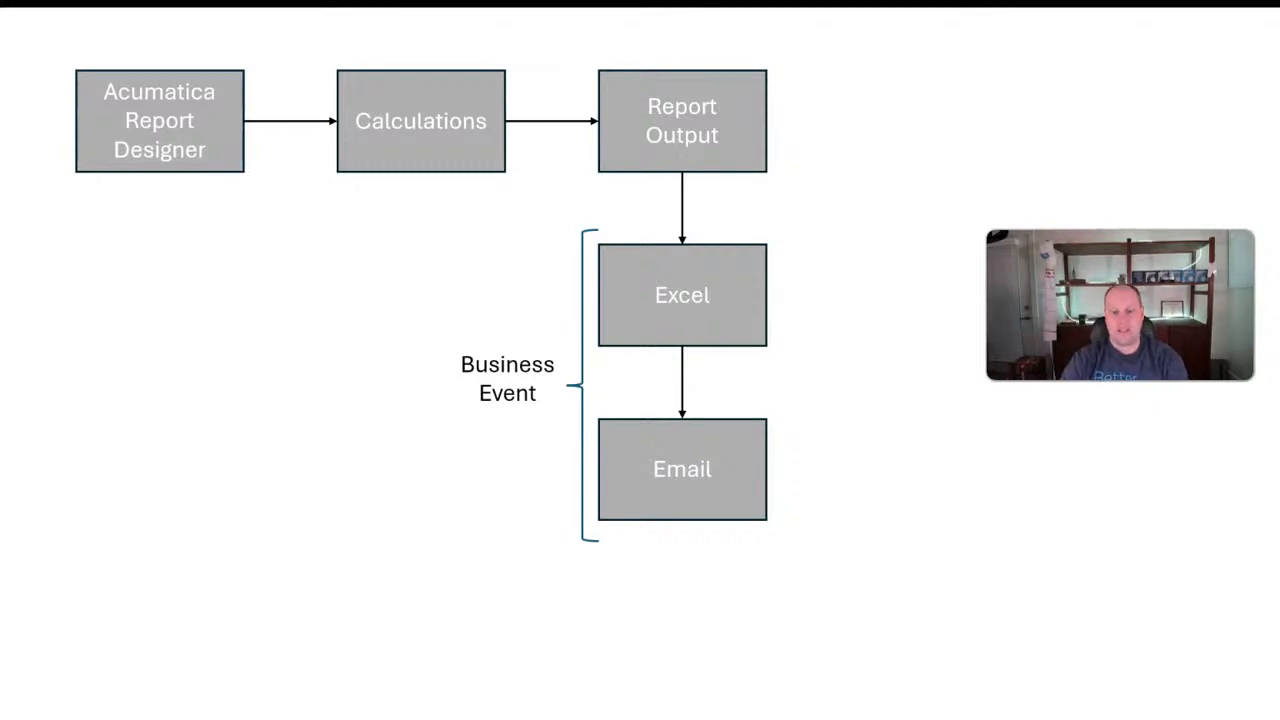
{"action": "key", "text": "Right"}
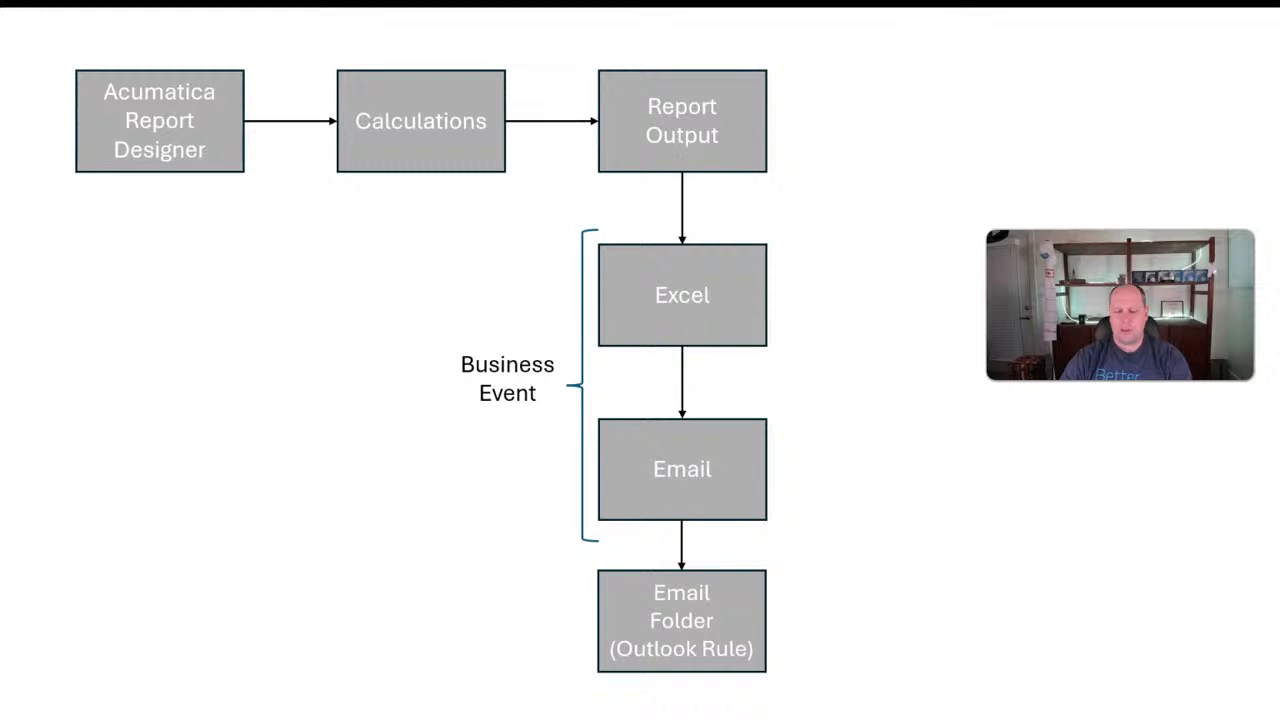
Switch to the Outlook mailbox in Chrome.
{"action": "key", "text": "alt+Tab"}
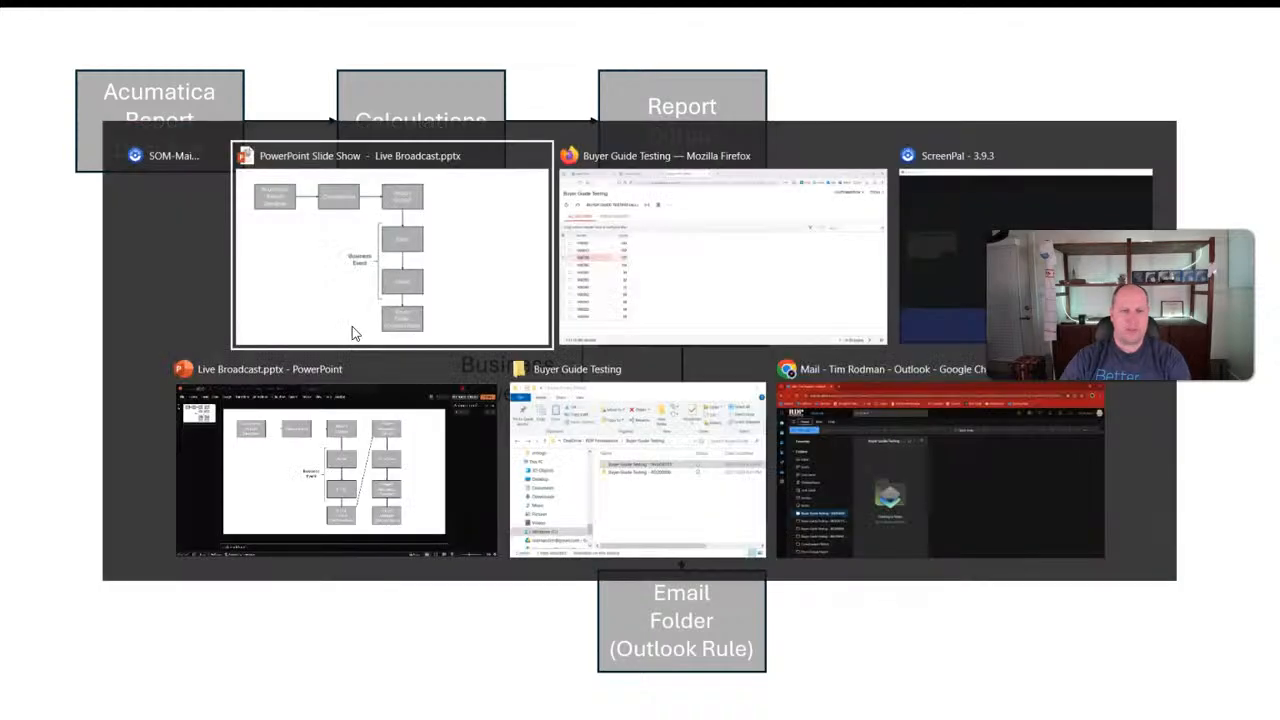
{"action": "key", "text": "alt+Tab"}
{"action": "key", "text": "alt+Tab"}
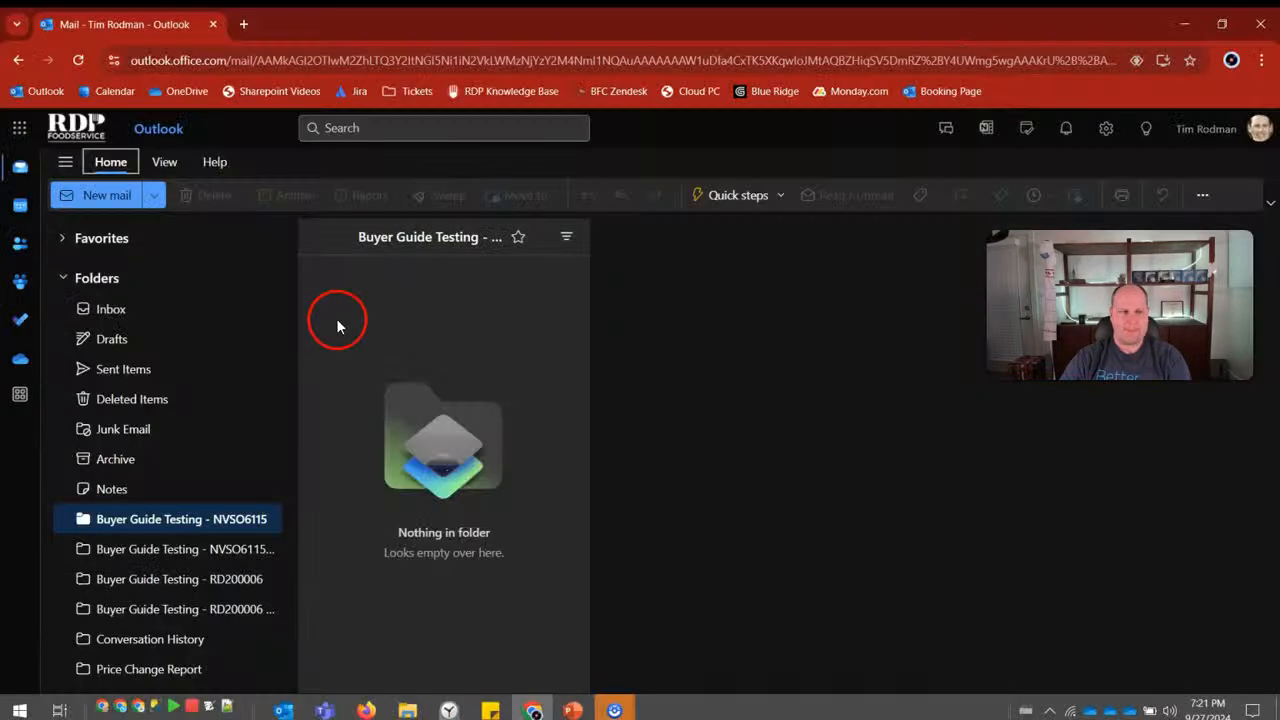
Open the list of incoming mail rules in the mailbox settings.
{"action": "left_click", "coordinate": [1106, 133]}
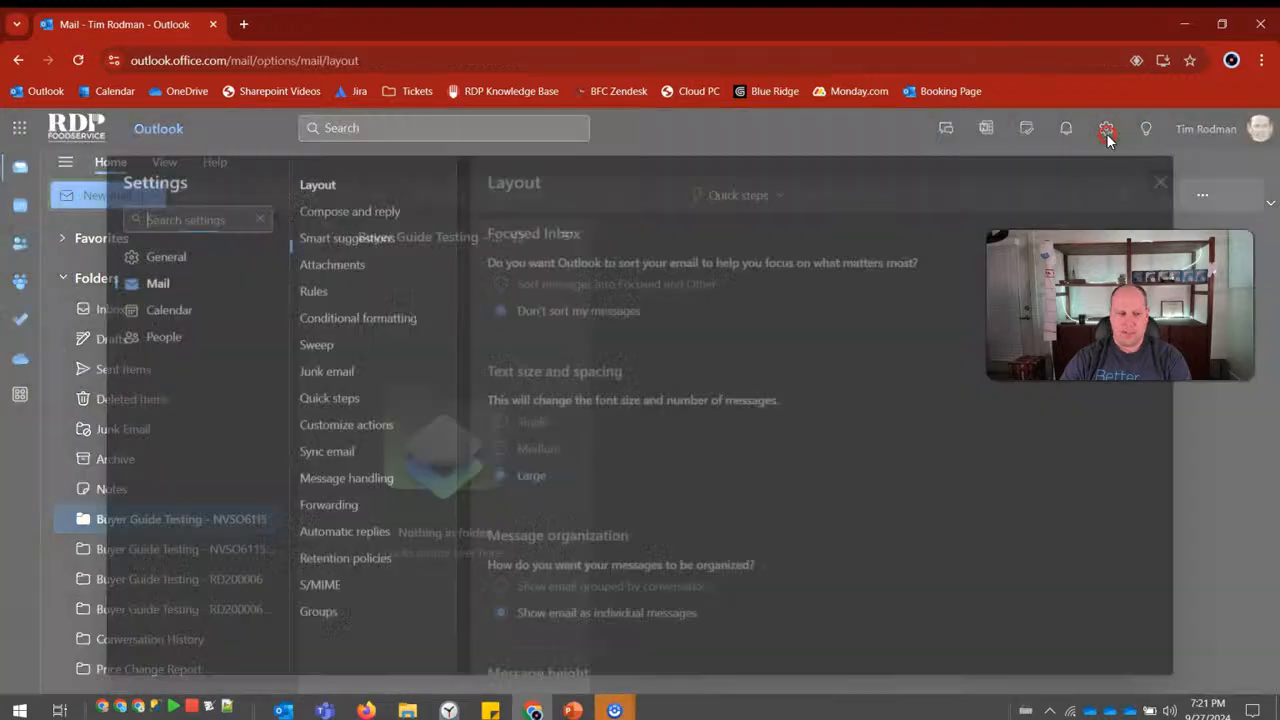
{"action": "left_click", "coordinate": [1144, 170]}
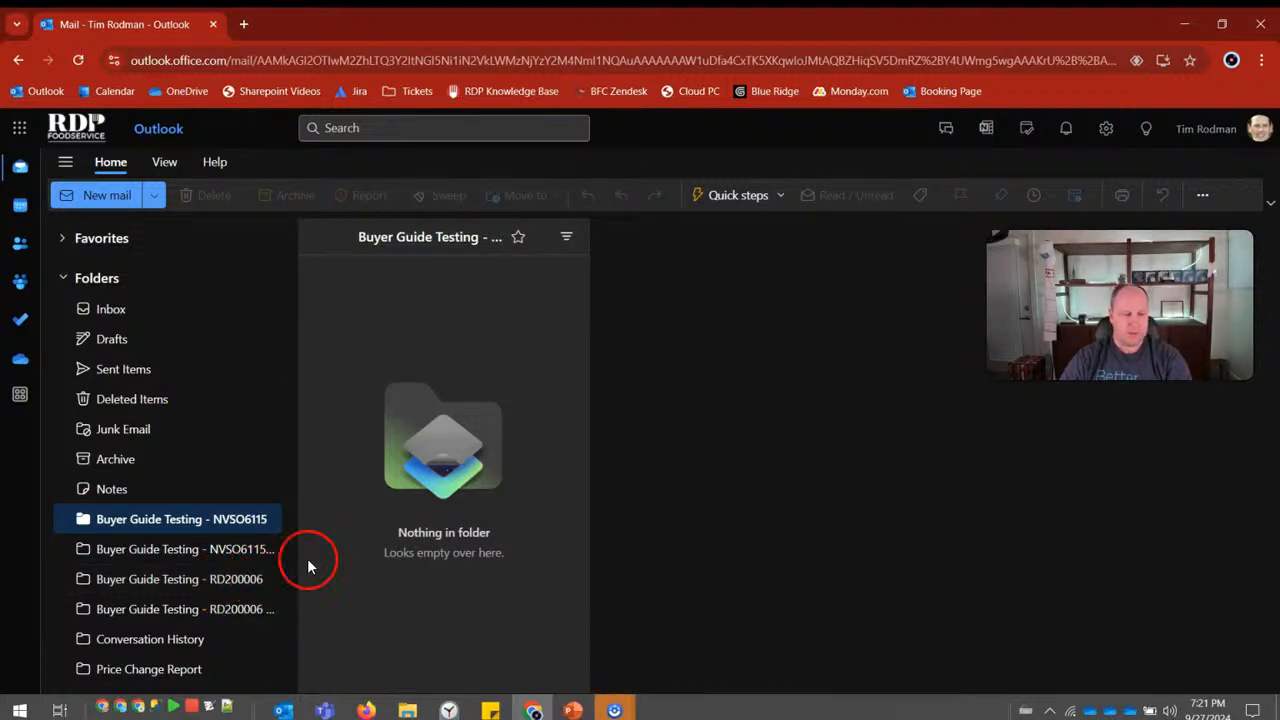
{"action": "left_click", "coordinate": [1110, 132]}
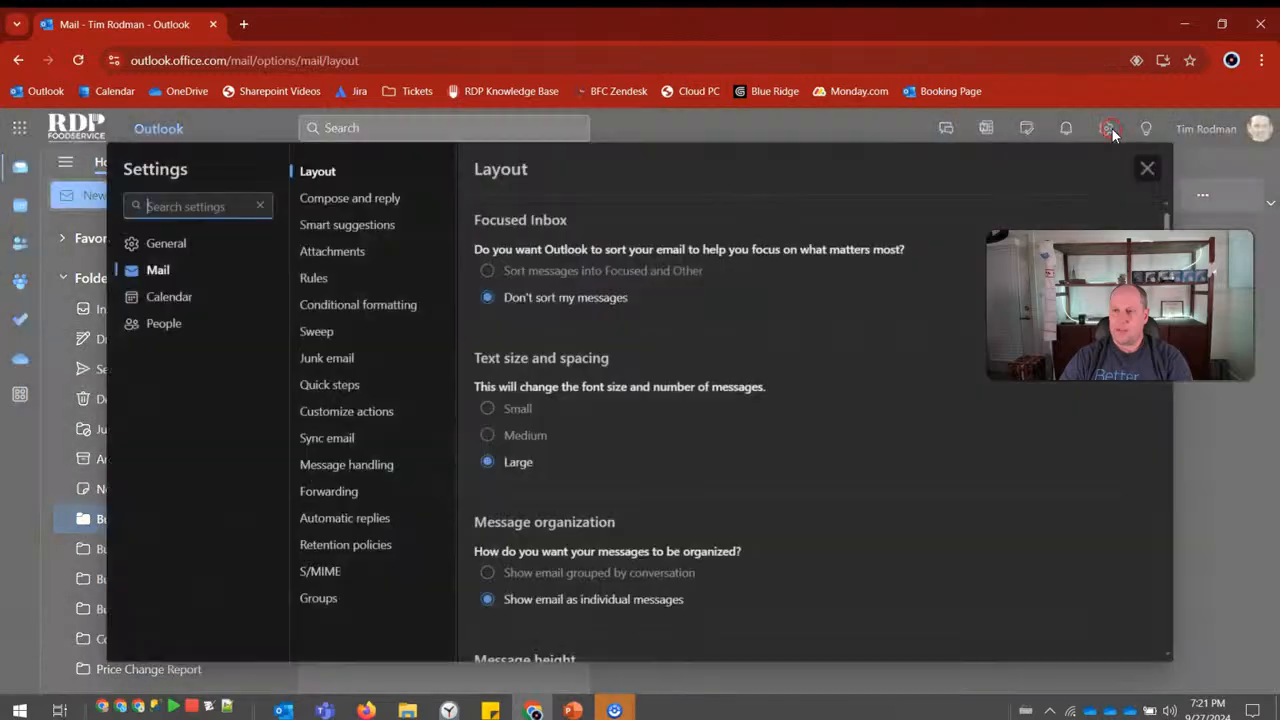
{"action": "left_click", "coordinate": [320, 281]}
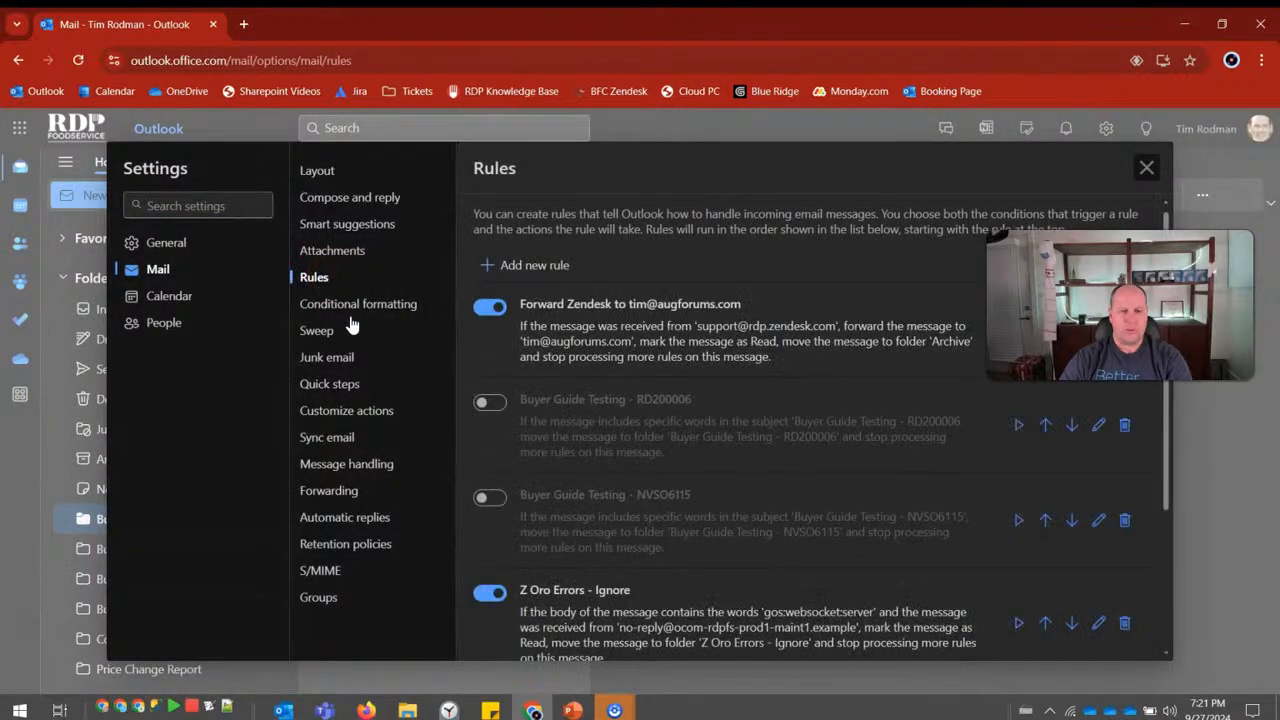
Examine the subject condition and move-to-folder action of the Buyer Guide Testing - RD200006 rule and return to the rules list.
{"action": "left_click", "coordinate": [1098, 425]}
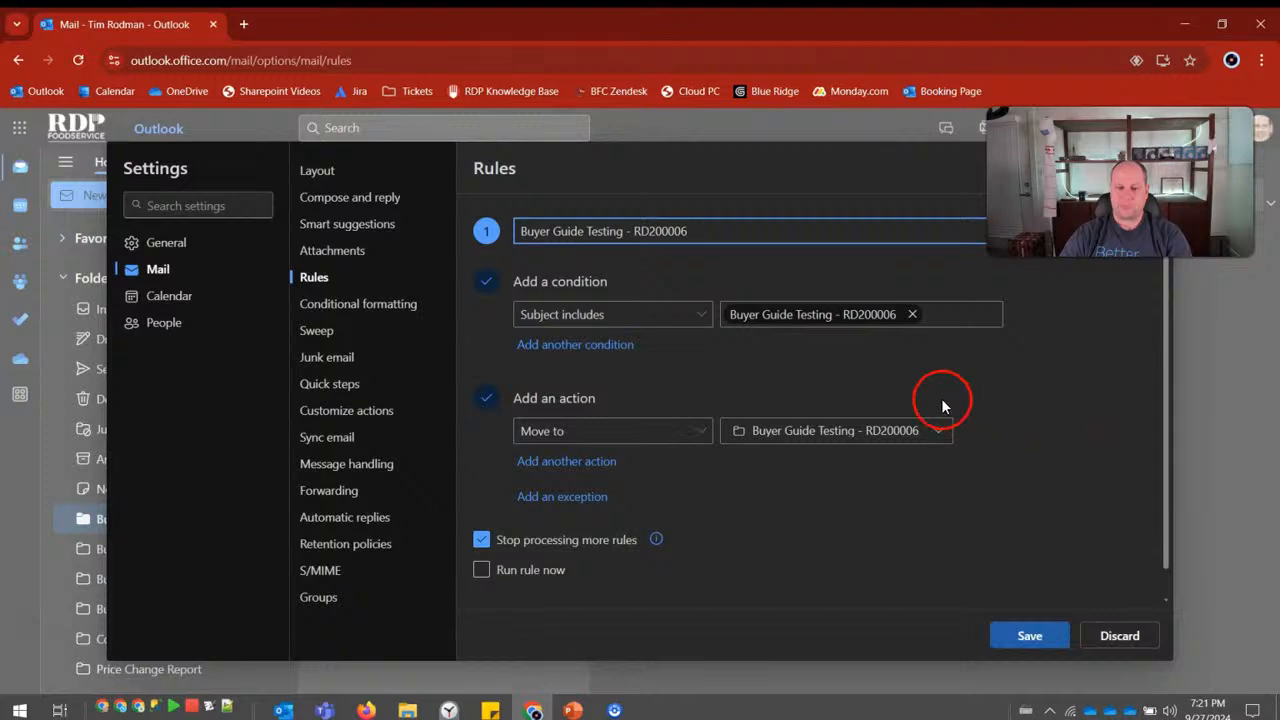
{"action": "left_click", "coordinate": [662, 238]}
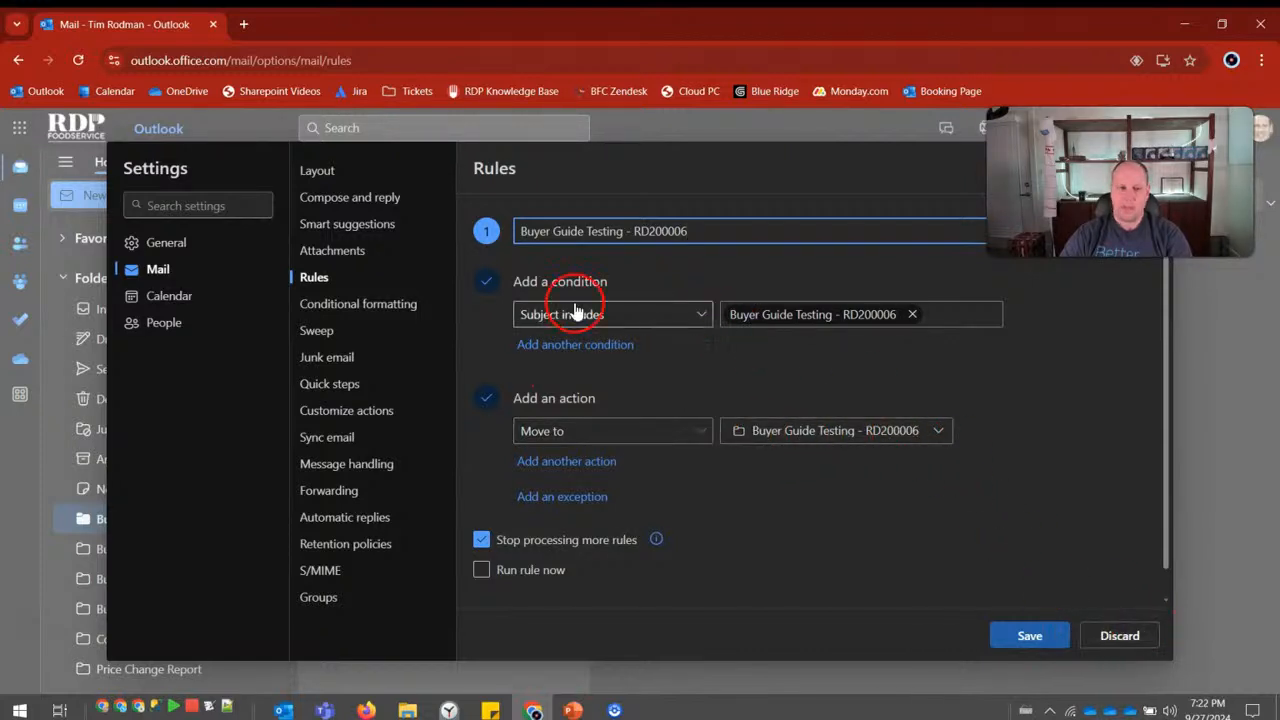
{"action": "left_click", "coordinate": [340, 289]}
{"action": "left_click", "coordinate": [662, 438]}
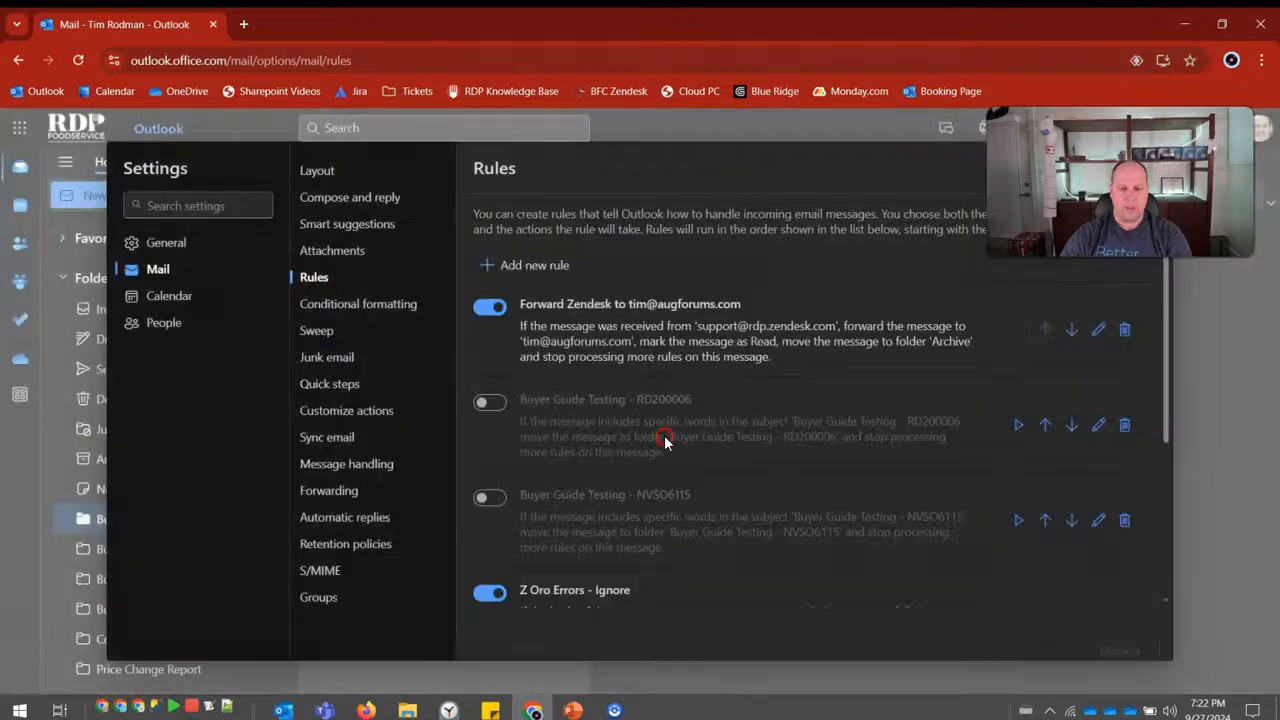
Examine the condition and action of the Buyer Guide Testing - NVSO6115 rule, discard the edit, and close the settings.
{"action": "left_click", "coordinate": [1098, 520]}
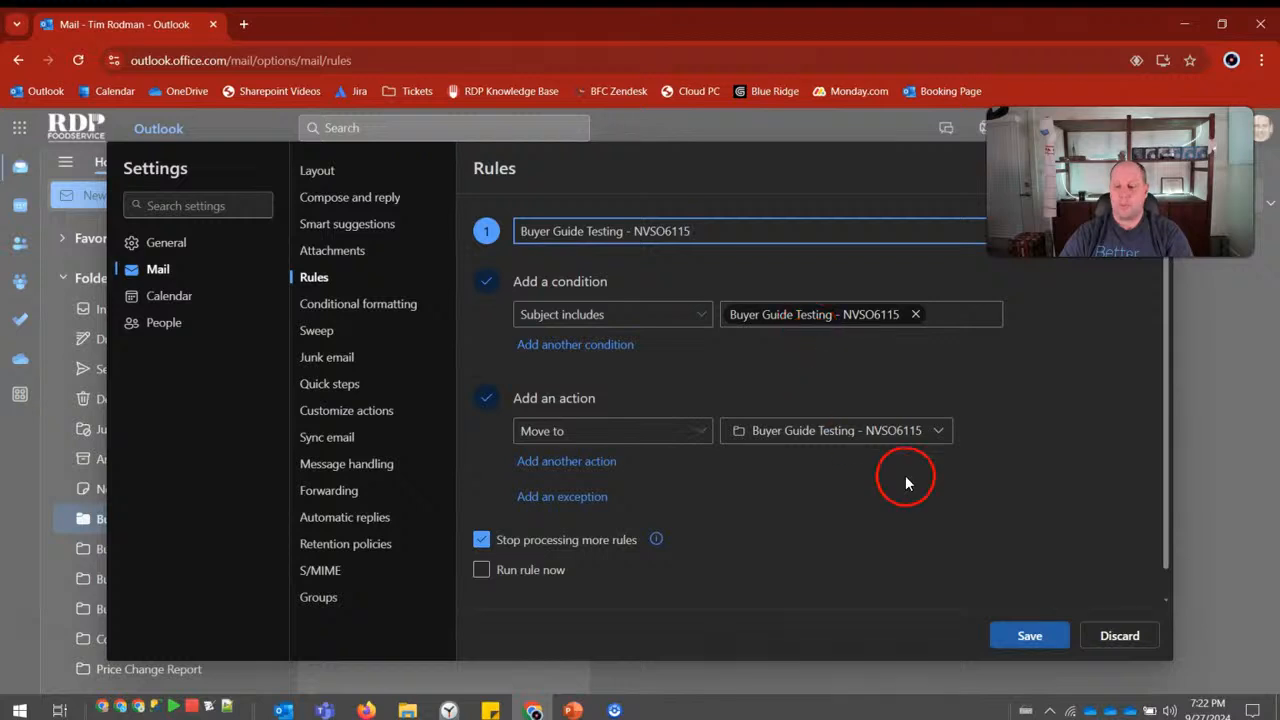
{"action": "left_click", "coordinate": [1120, 636]}
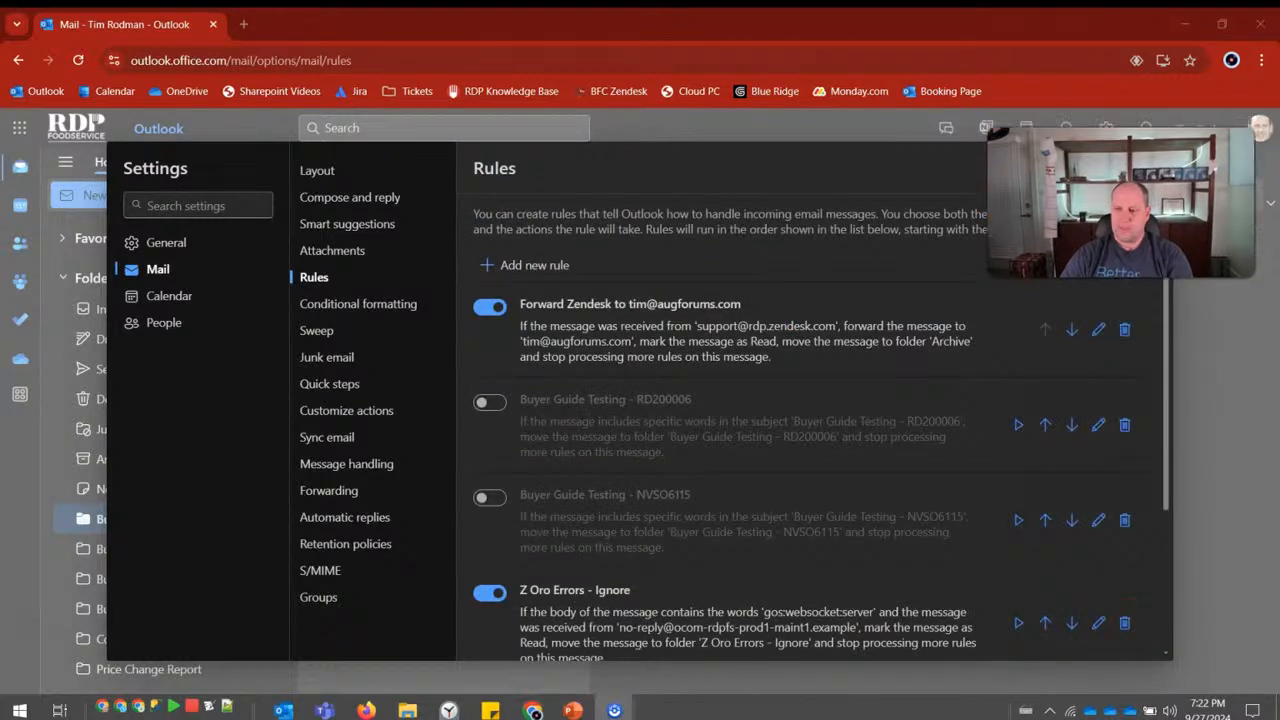
{"action": "left_click", "coordinate": [1146, 170]}
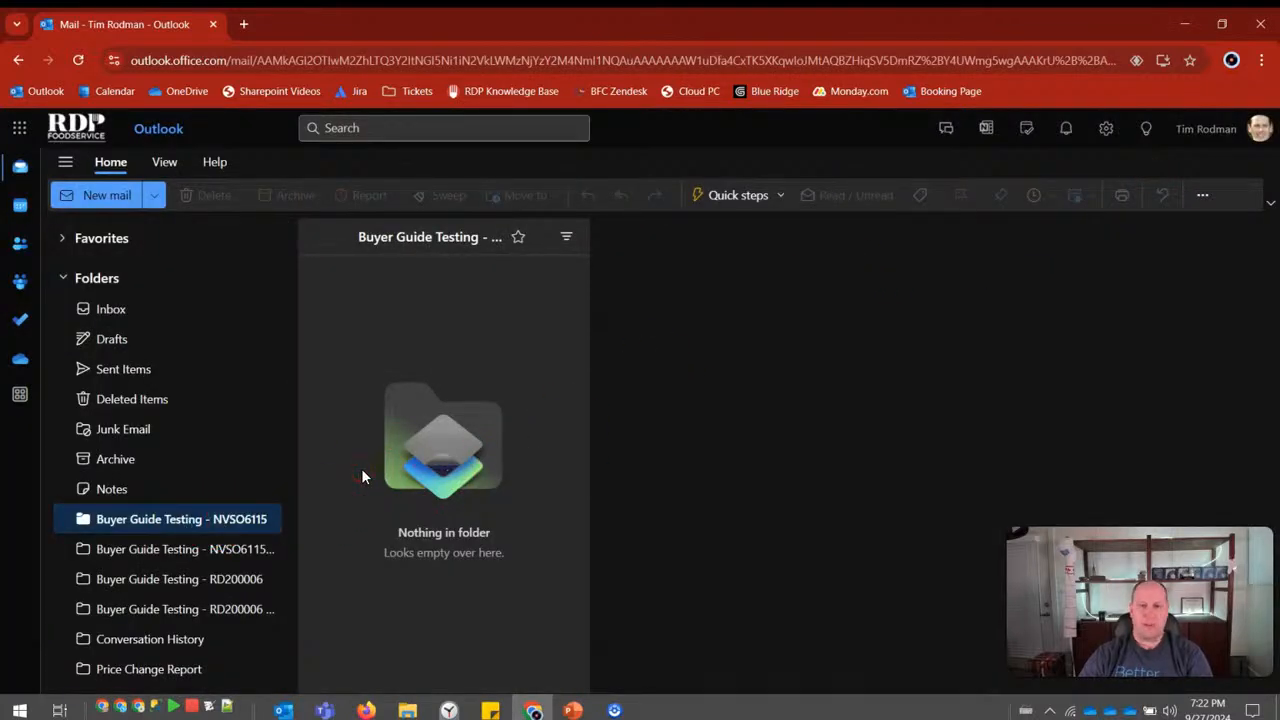
Open the Buyer Guide Testing - RD200006 mail folder to check its contents.
{"action": "left_click", "coordinate": [365, 423]}
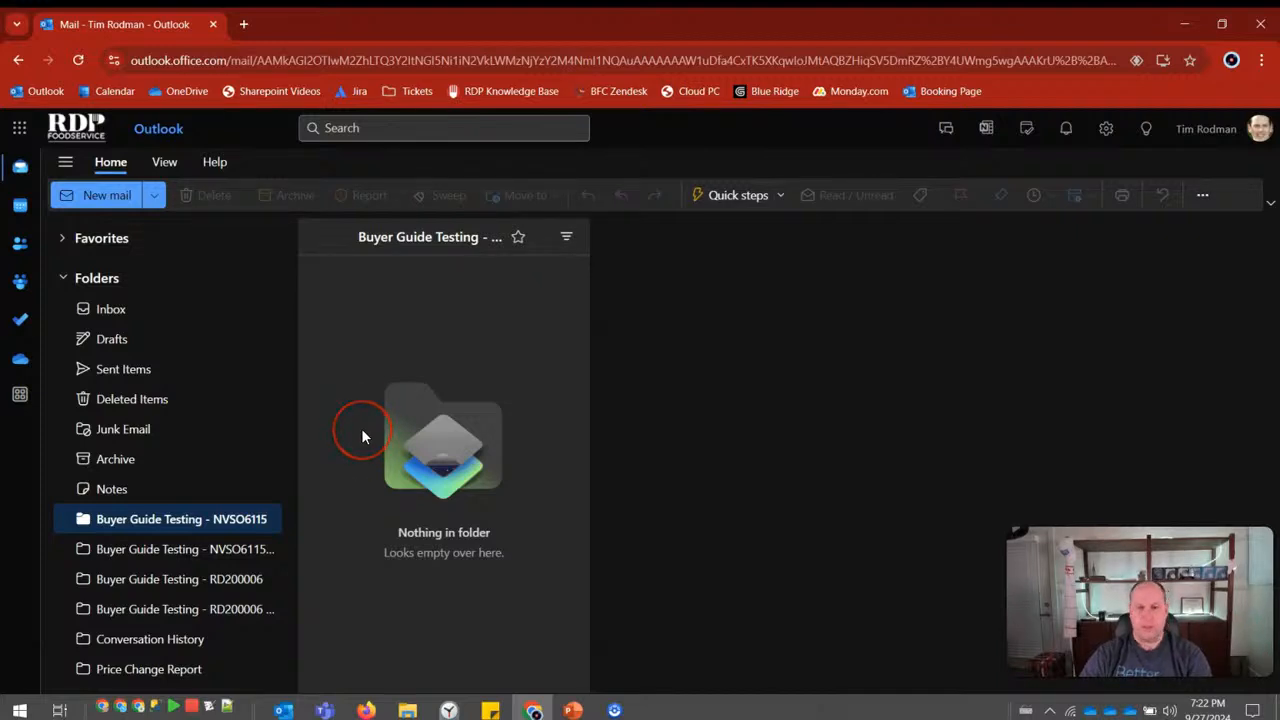
{"action": "left_click", "coordinate": [133, 583]}
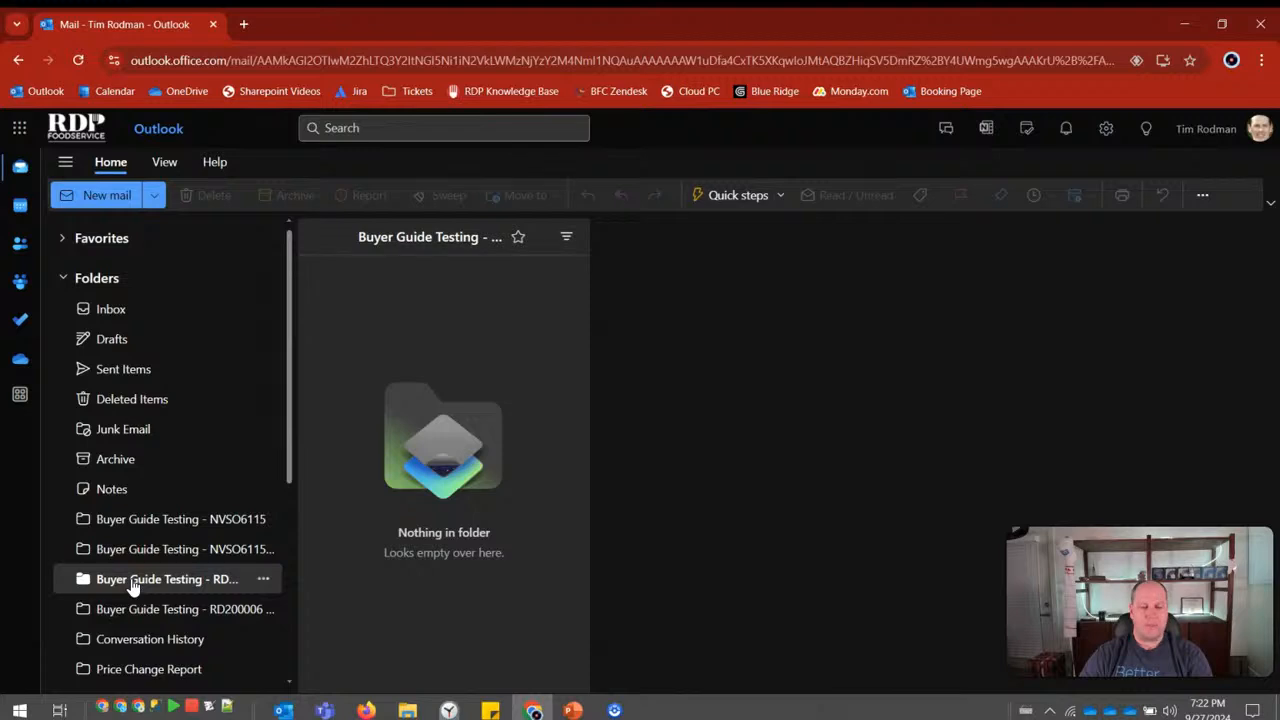
{"action": "left_click", "coordinate": [145, 587]}
{"action": "left_click", "coordinate": [381, 401]}
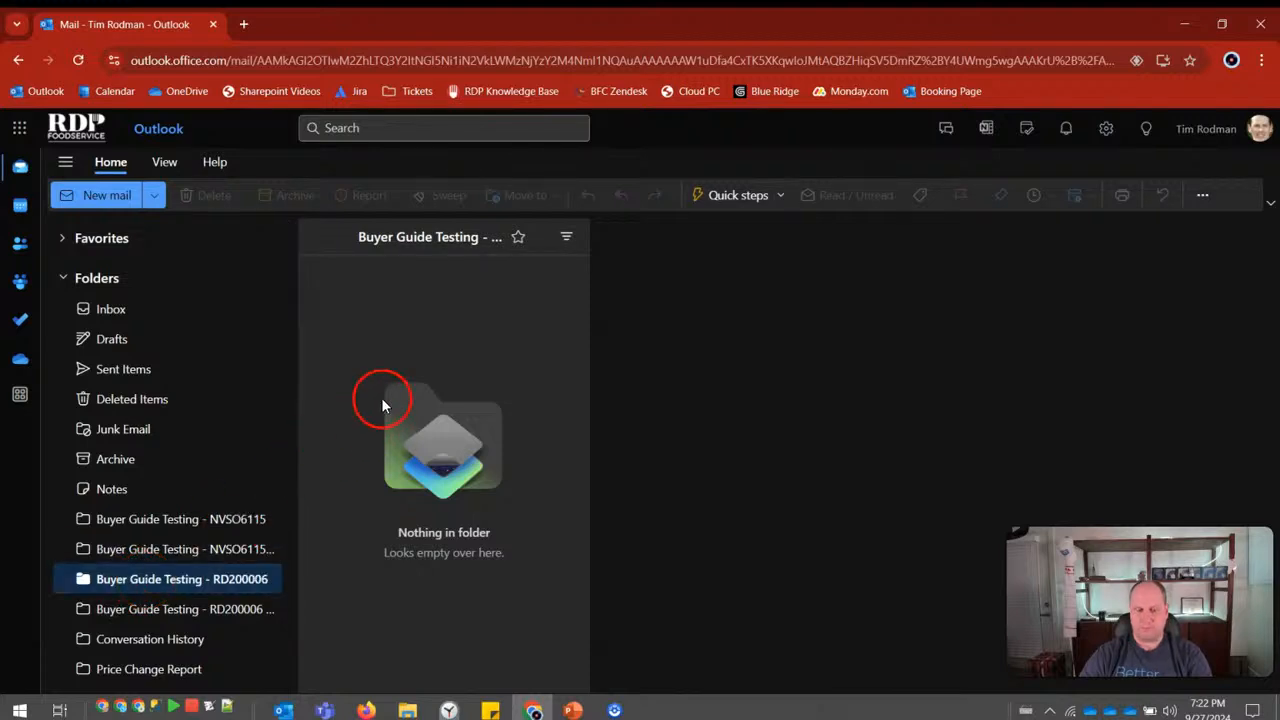
Switch to the PowerPoint slide show and advance the process diagram to the Power Automate (Cloud) box.
{"action": "key", "text": "alt+Tab"}
{"action": "key", "text": "alt+Tab"}
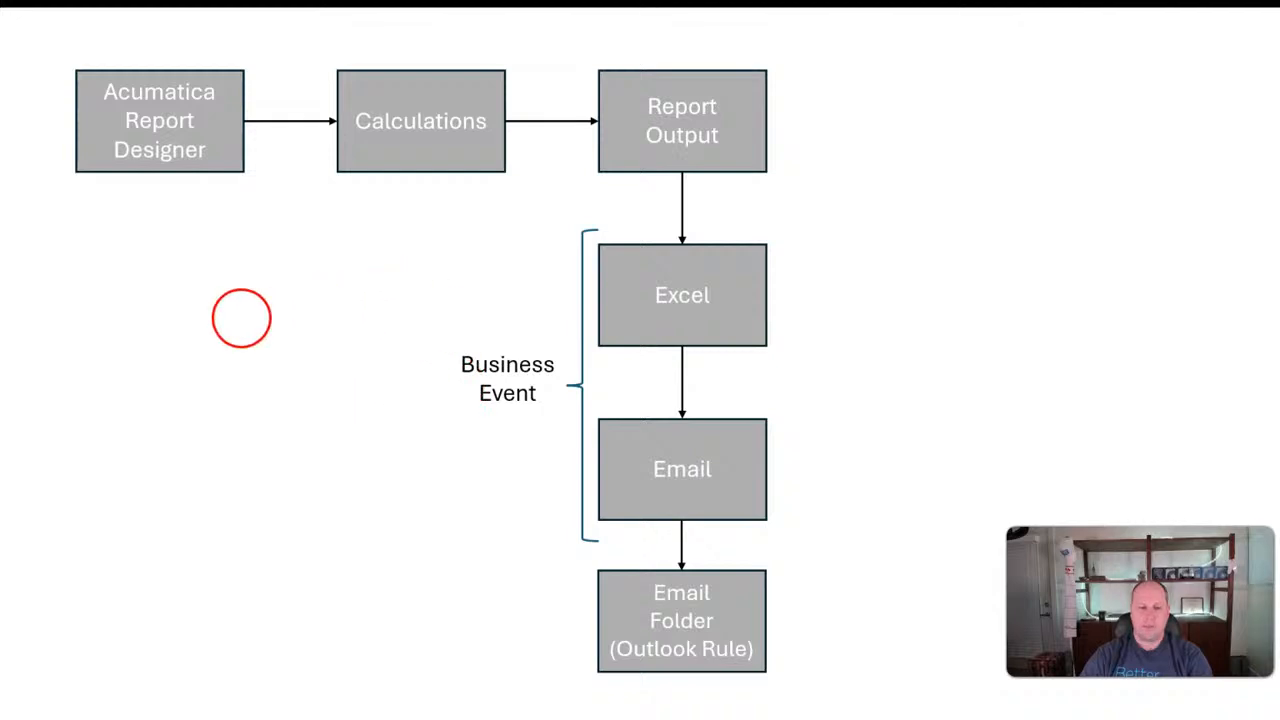
{"action": "left_click", "coordinate": [416, 321]}
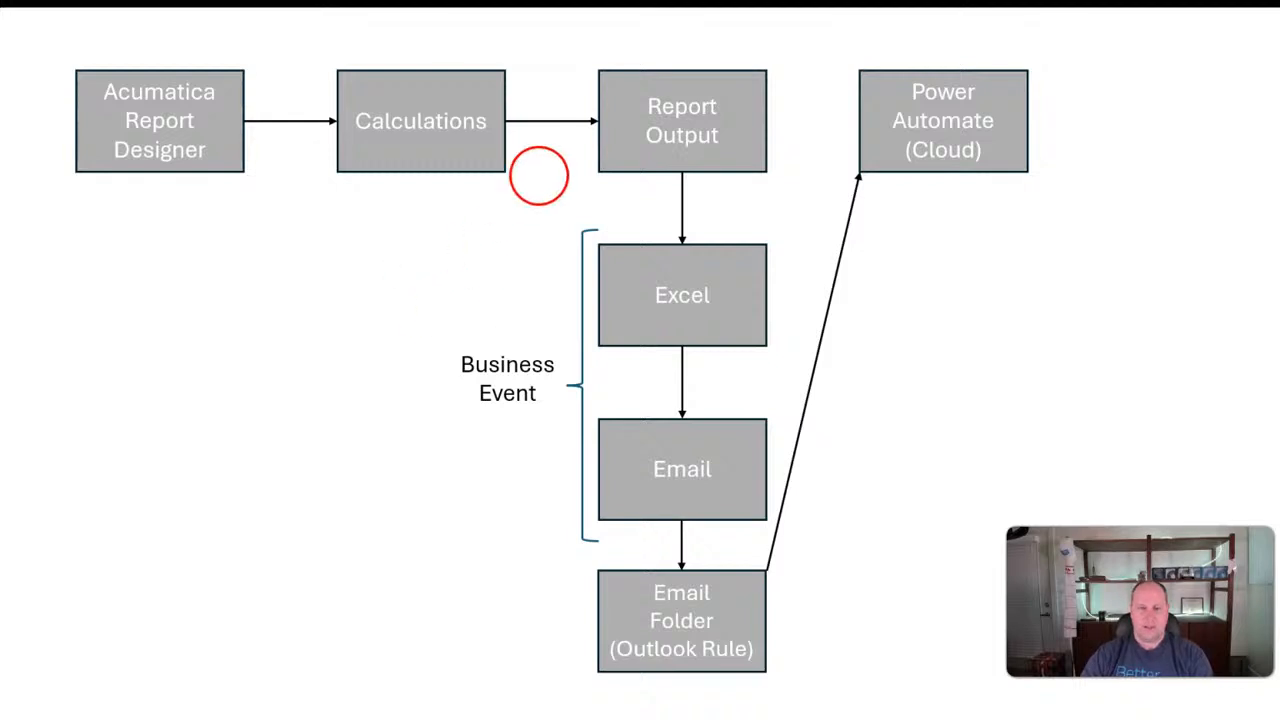
Switch to Chrome, load Power Automate in a new browser tab, and list the existing cloud flows.
{"action": "key", "text": "alt+Tab"}
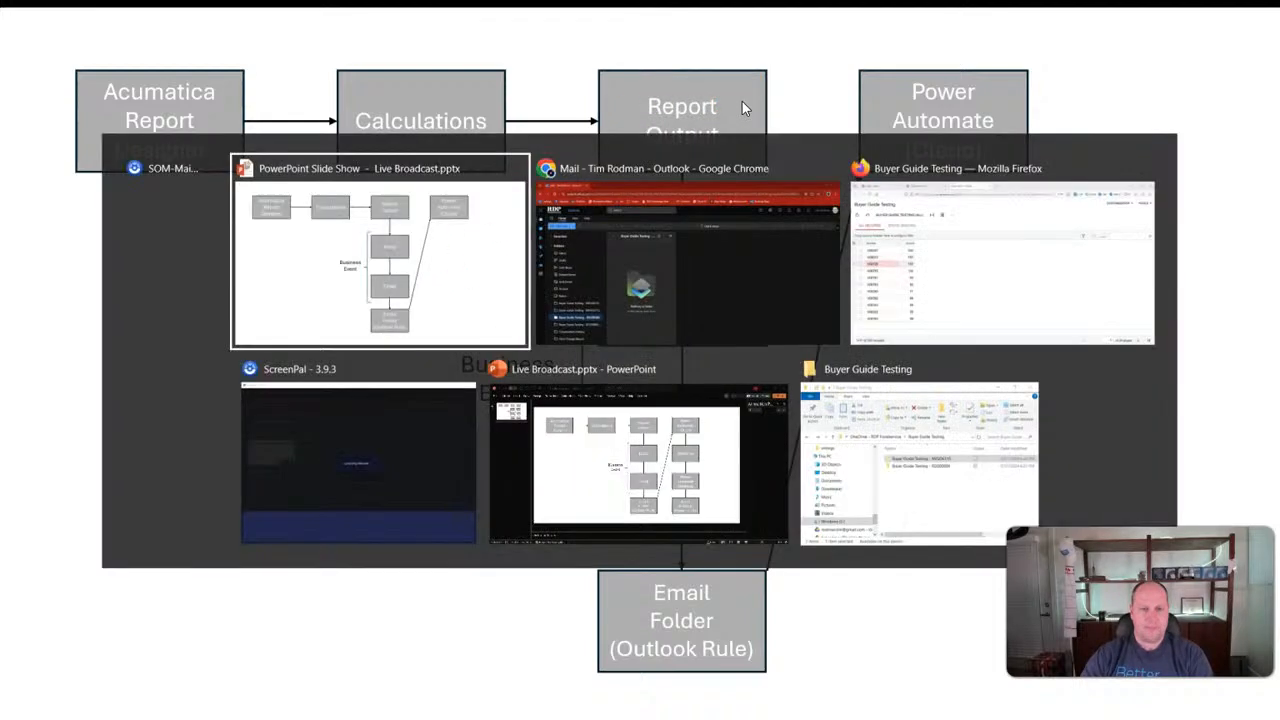
{"action": "key", "text": "alt+Tab"}
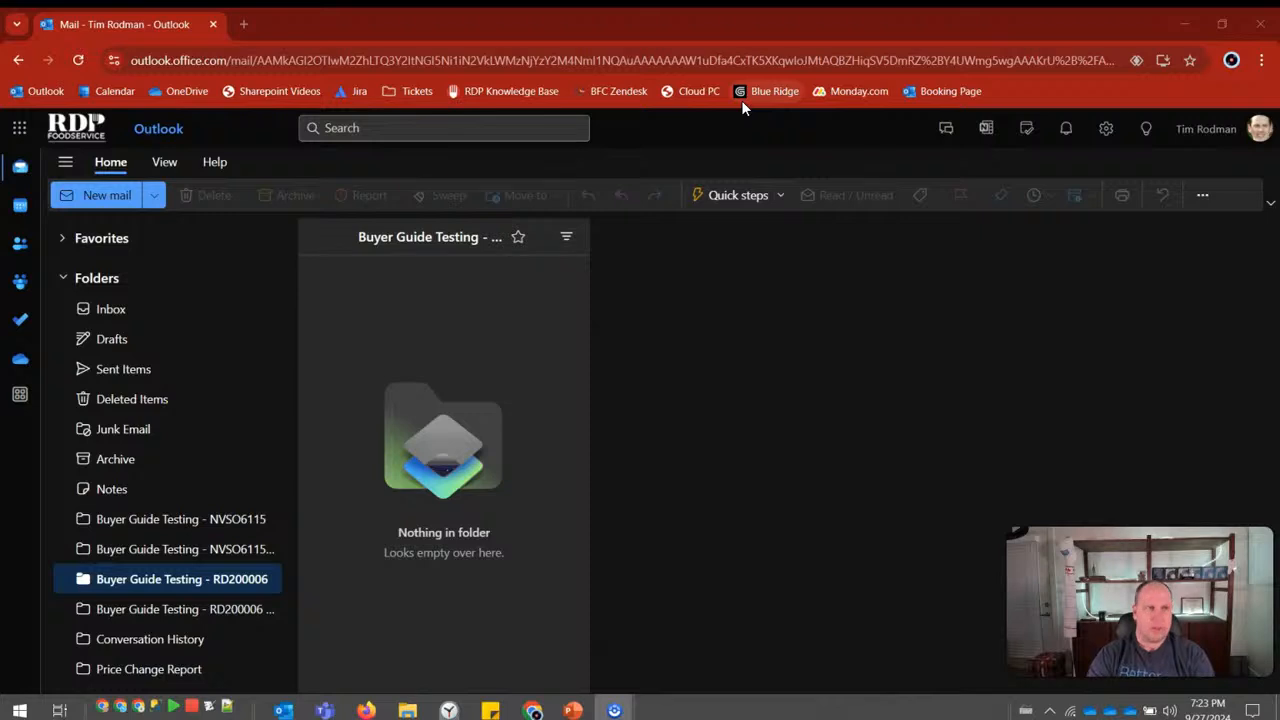
{"action": "left_click", "coordinate": [243, 24]}
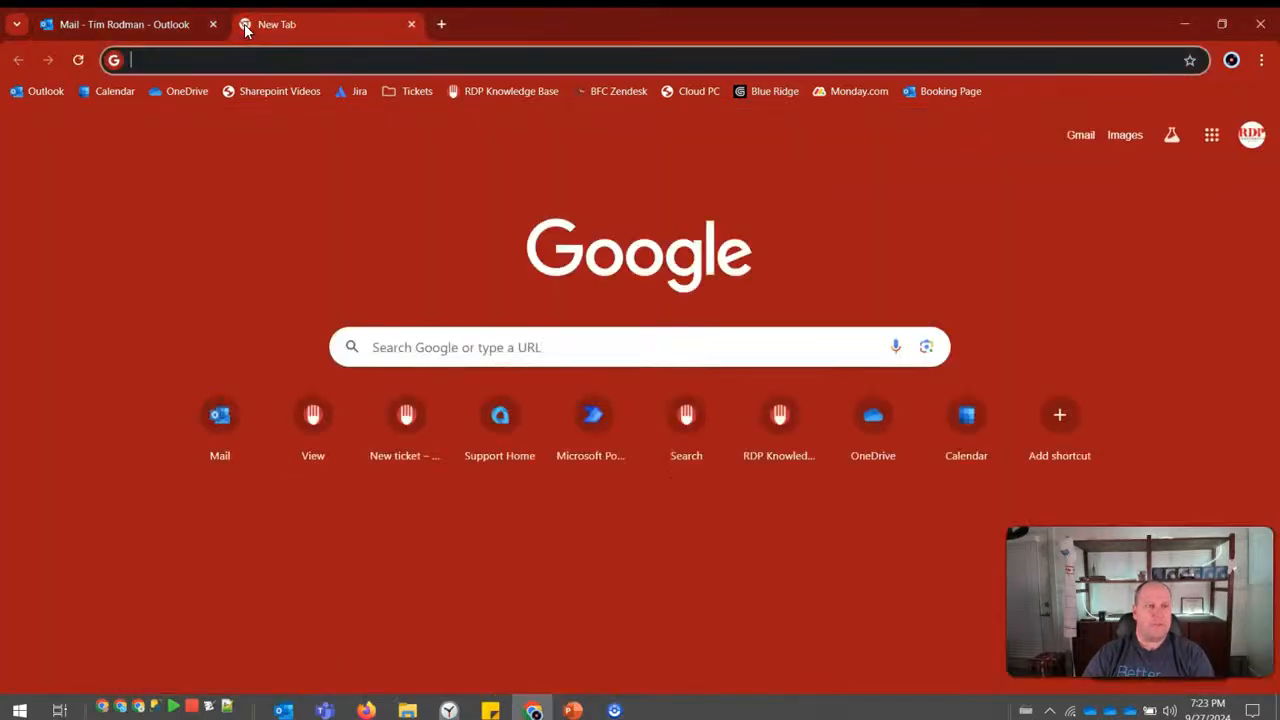
{"action": "type", "text": "flow"}
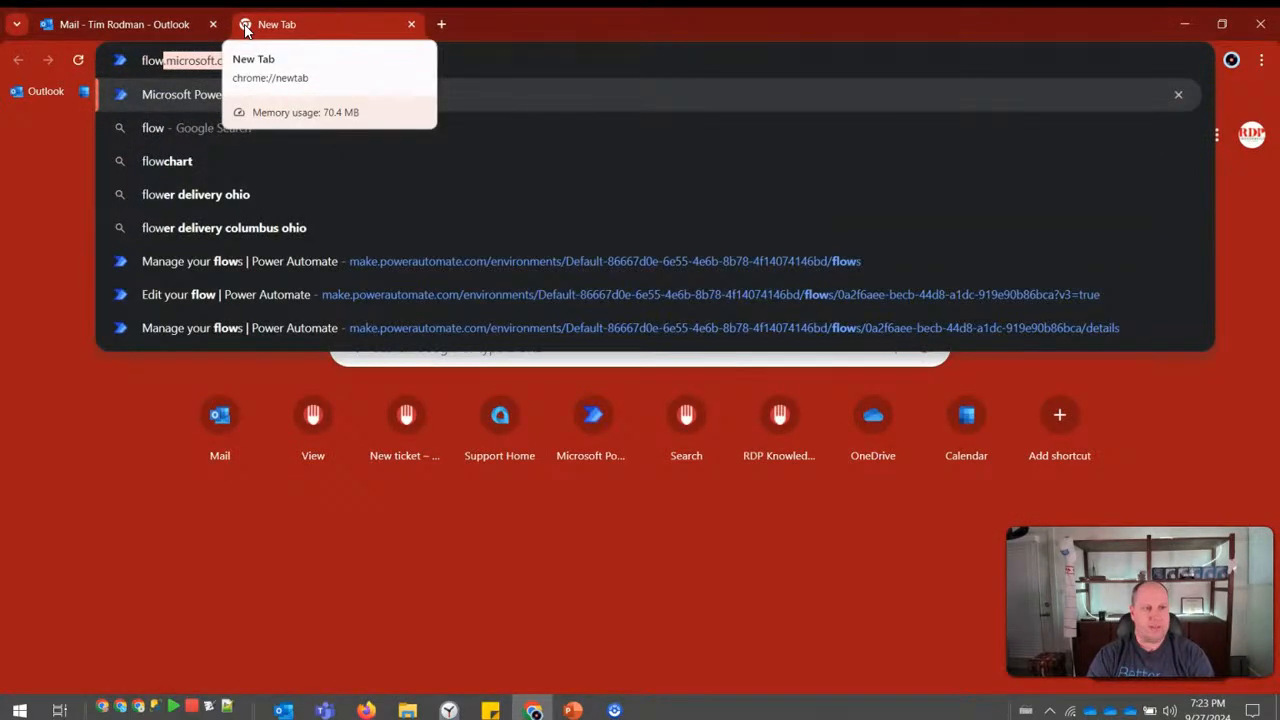
{"action": "key", "text": "Return"}
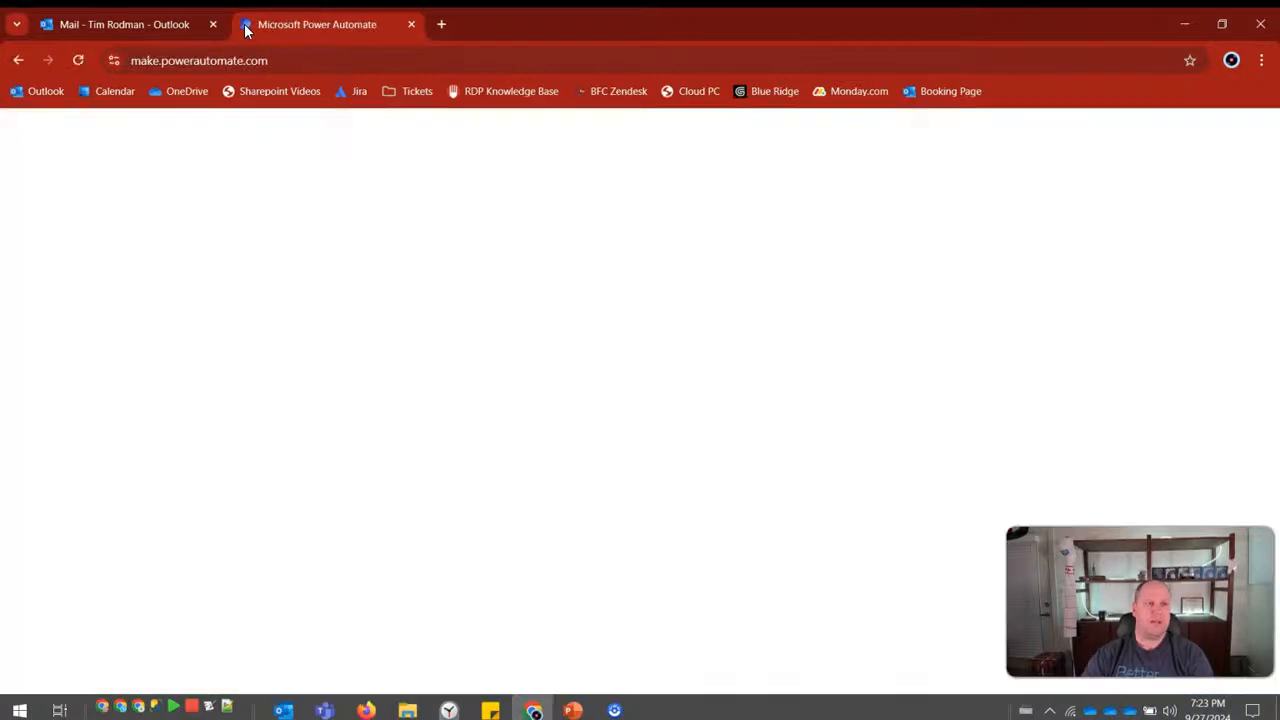
{"action": "left_click", "coordinate": [288, 72]}
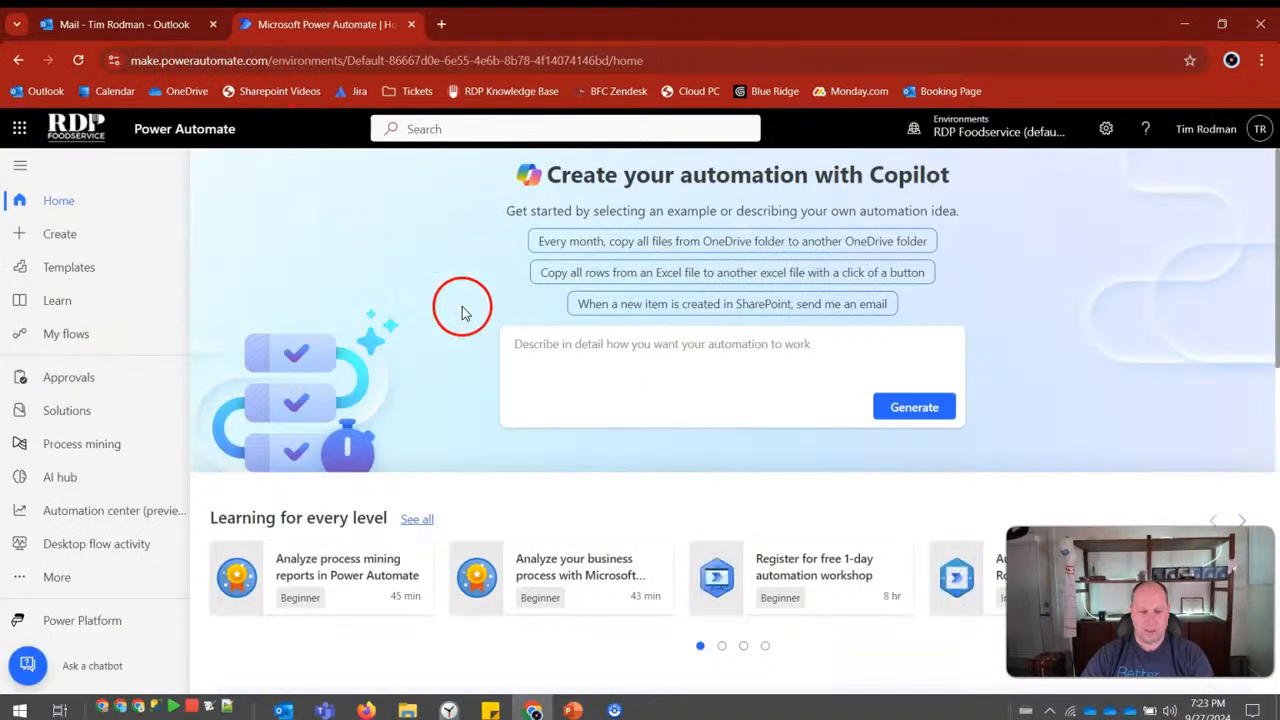
{"action": "left_click", "coordinate": [68, 336]}
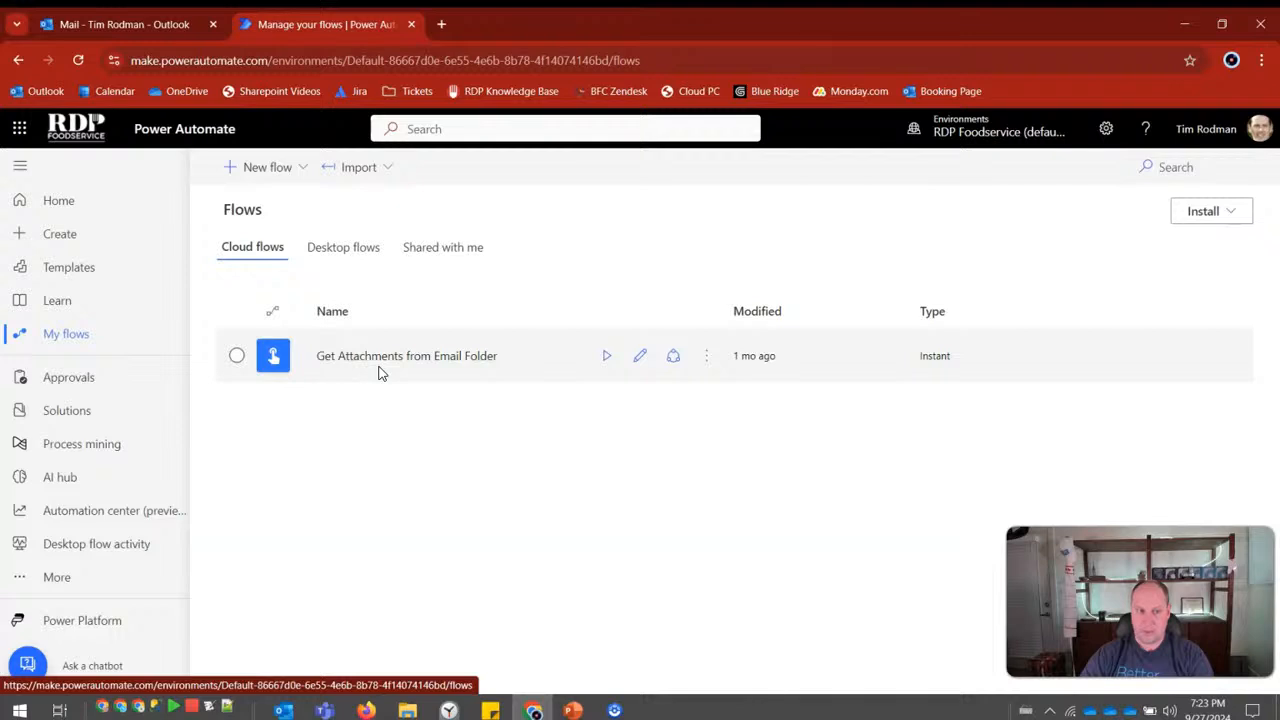
{"action": "left_click", "coordinate": [300, 168]}
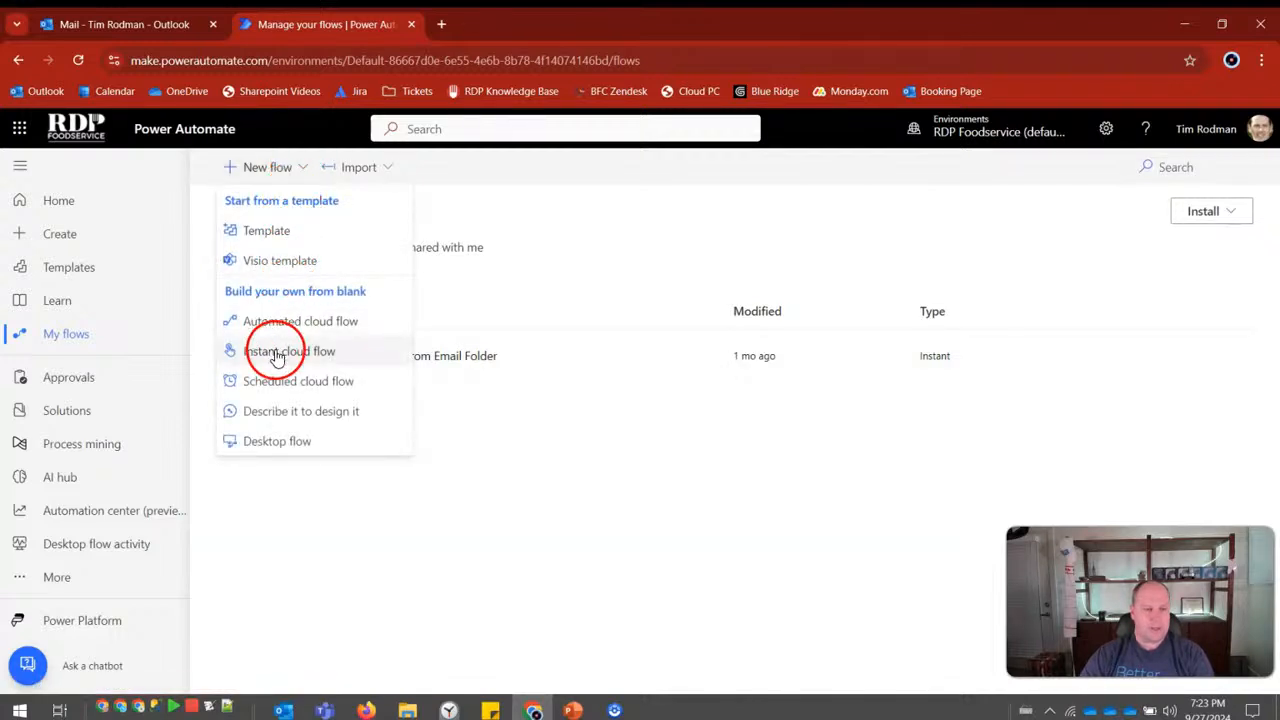
{"action": "left_click", "coordinate": [268, 352]}
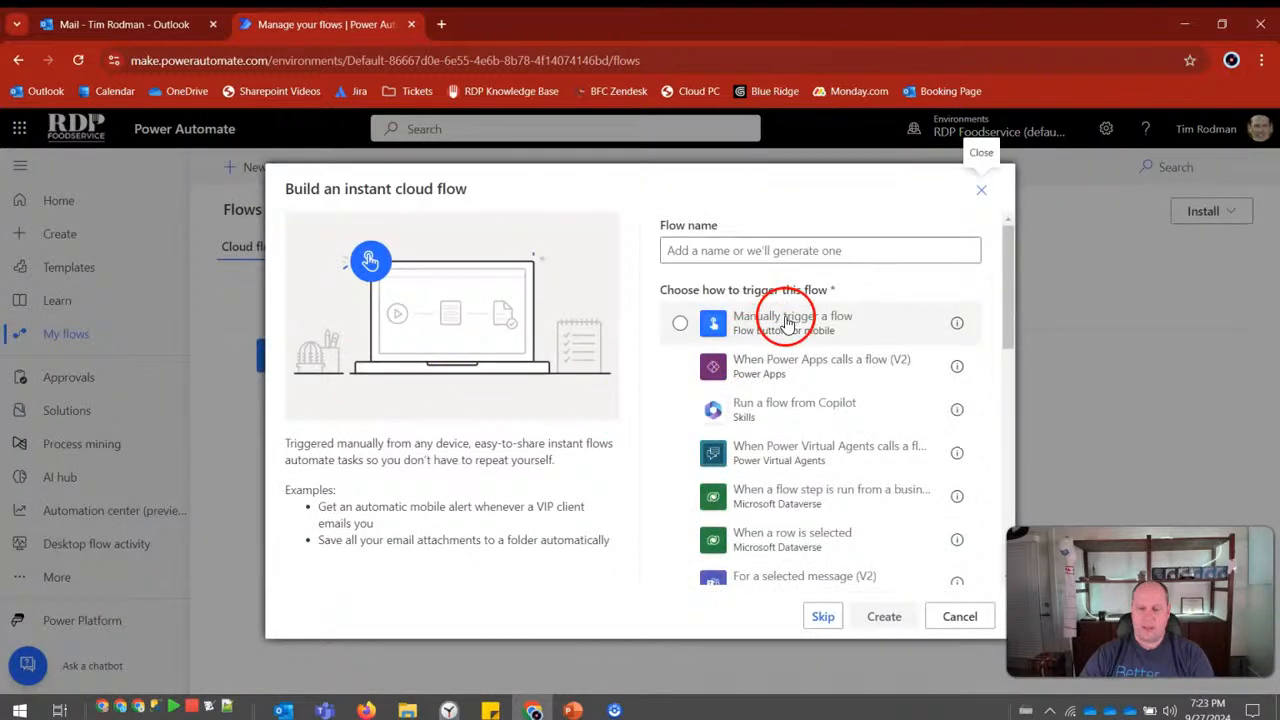
{"action": "left_click", "coordinate": [783, 320]}
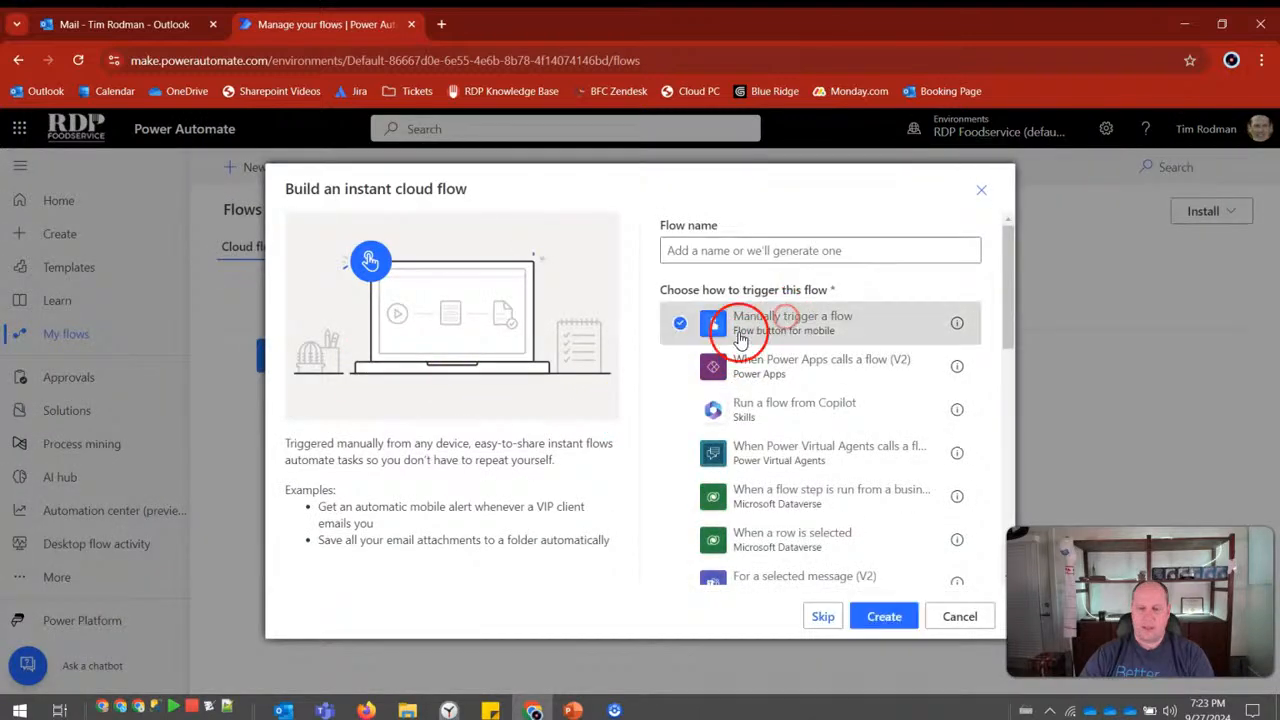
{"action": "left_click", "coordinate": [836, 330]}
{"action": "left_click", "coordinate": [963, 617]}
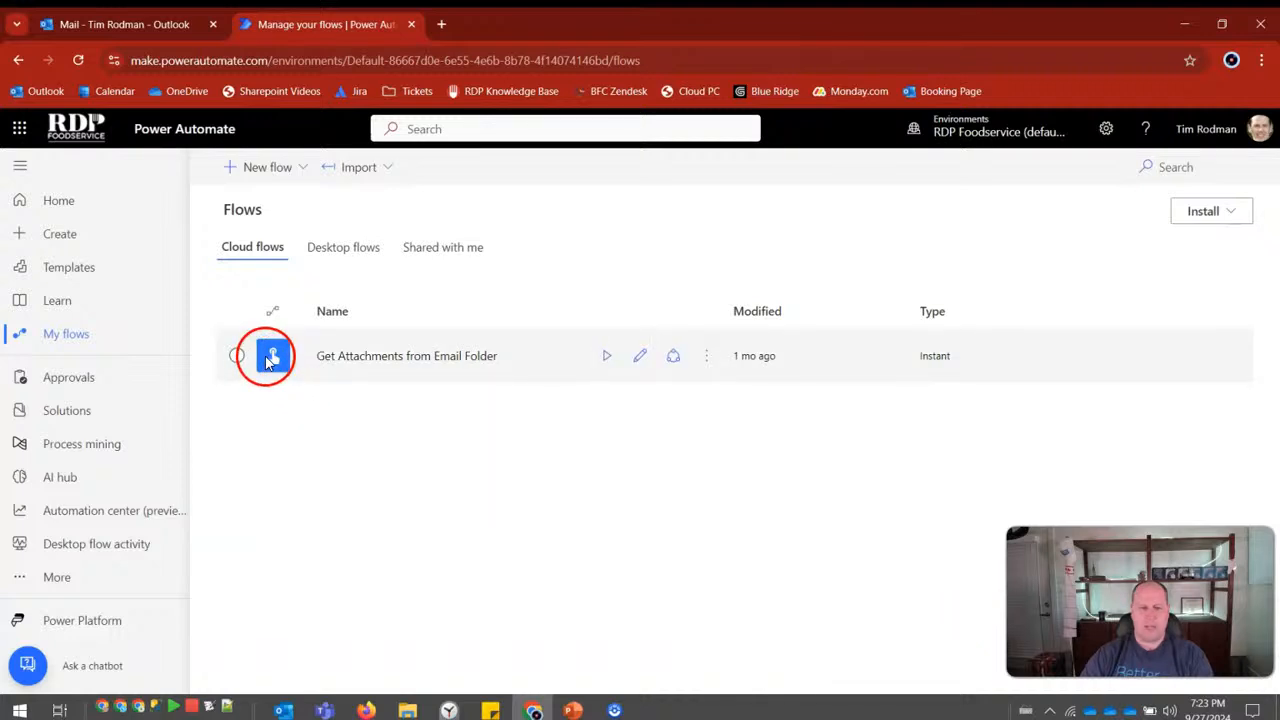
Open the Get Attachments from Email Folder flow for editing and examine its first actions.
{"action": "left_click", "coordinate": [643, 359]}
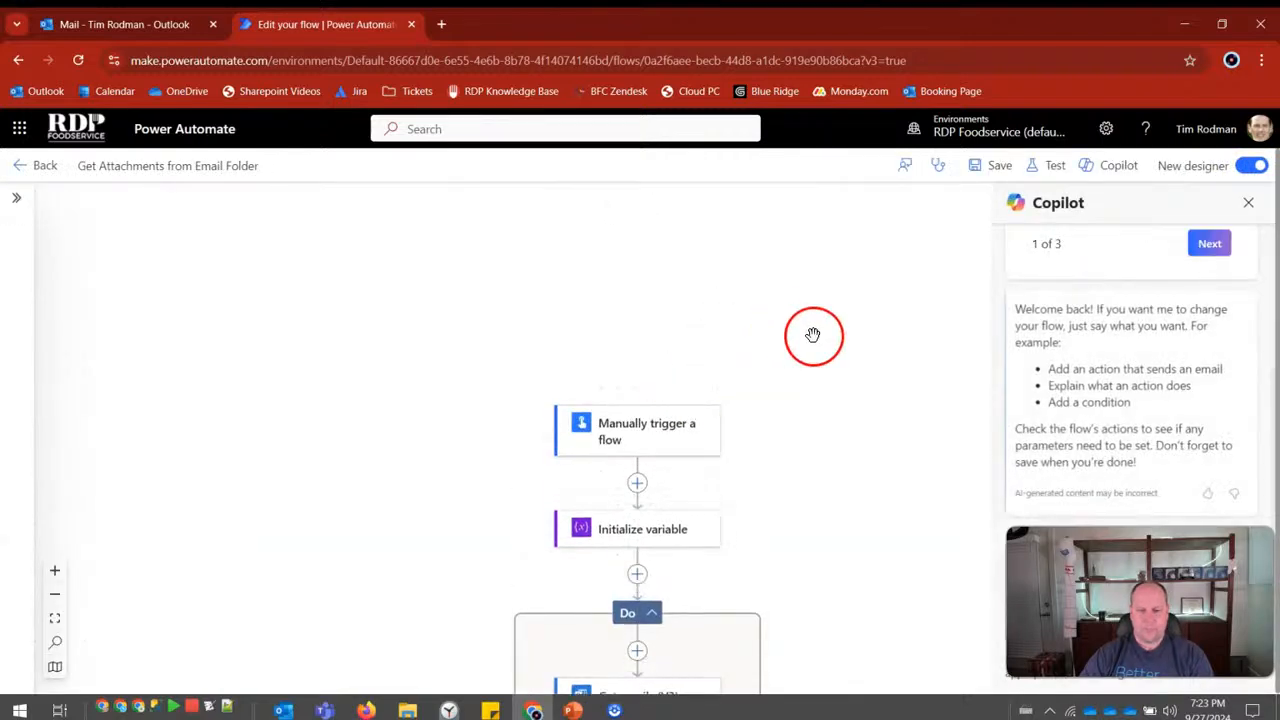
{"action": "left_click", "coordinate": [640, 412]}
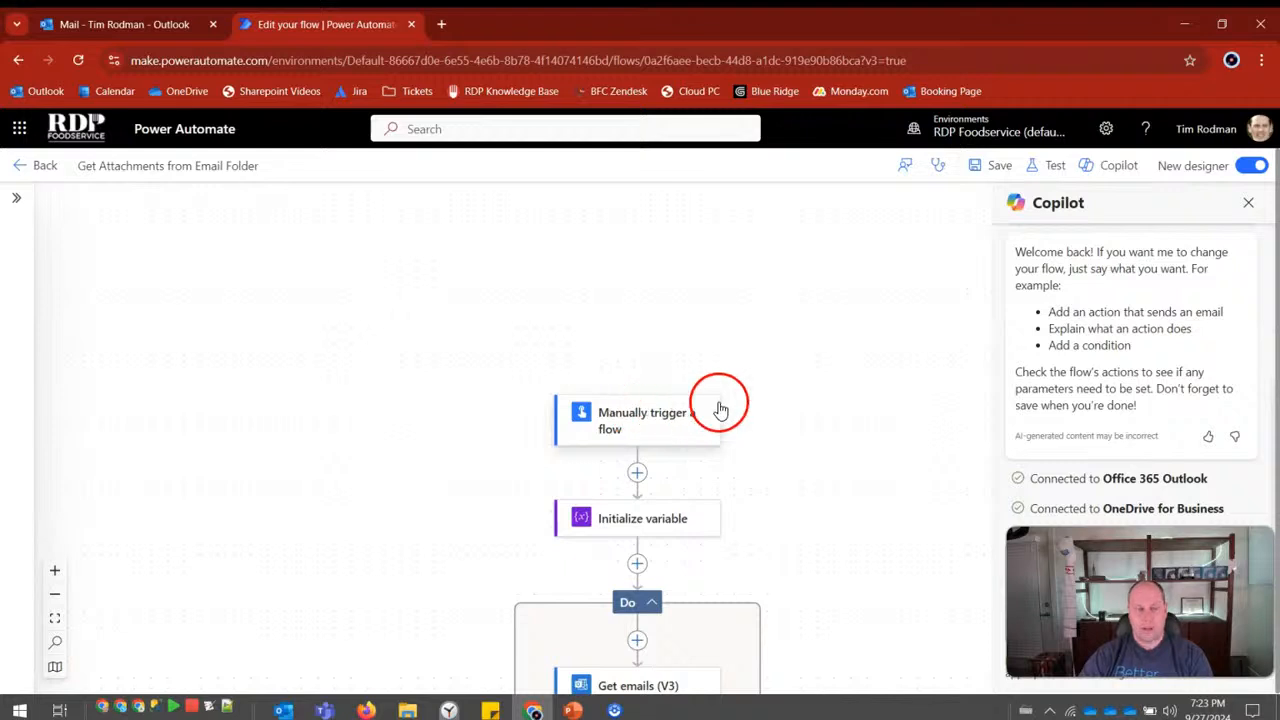
{"action": "scroll", "coordinate": [814, 393], "scroll_direction": "down", "scroll_amount": 2}
{"action": "scroll", "coordinate": [790, 385], "scroll_direction": "down", "scroll_amount": 1}
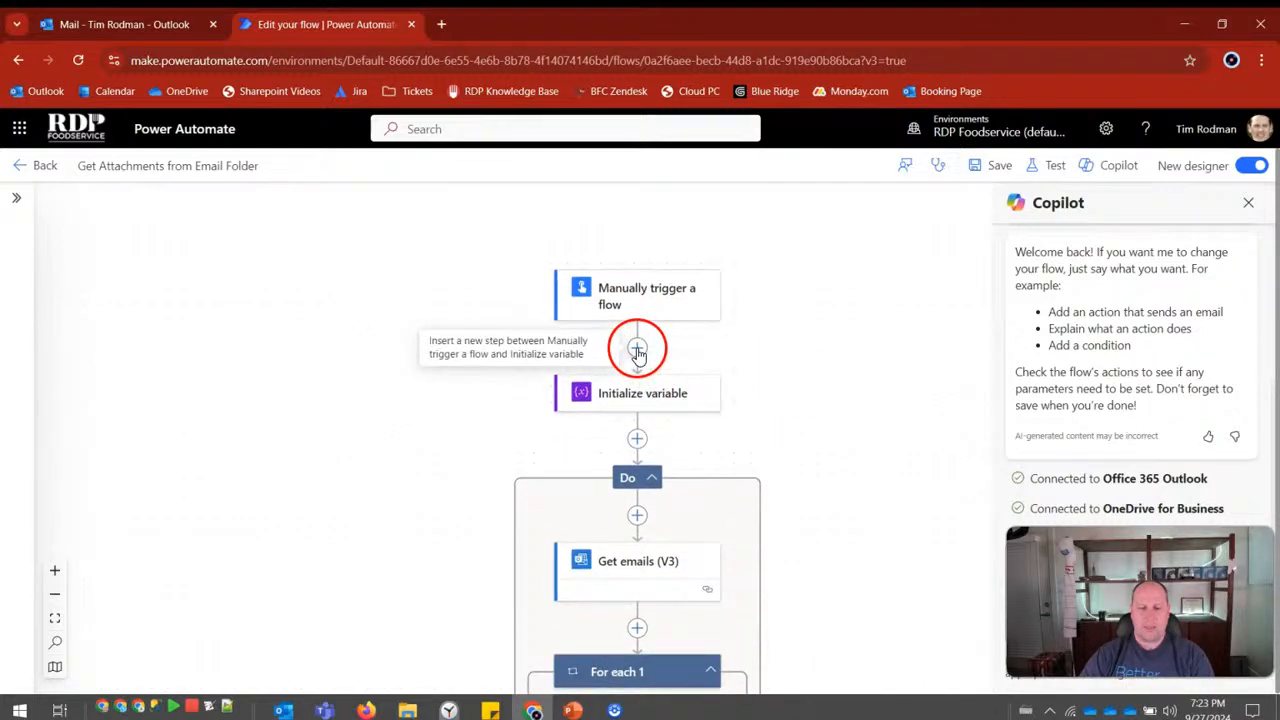
Insert an Initialize variable action between the manual trigger and the existing Initialize variable action, finding it by searching for "initialize".
{"action": "left_click", "coordinate": [730, 334]}
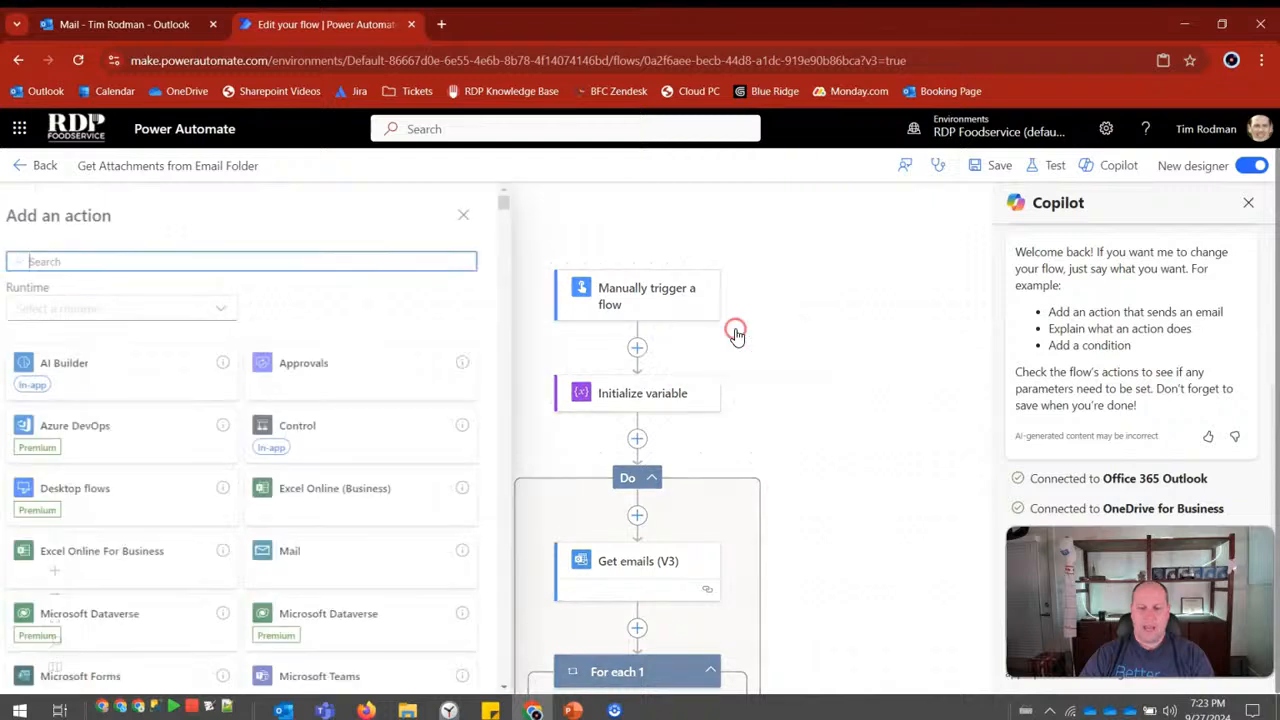
{"action": "left_click", "coordinate": [601, 396]}
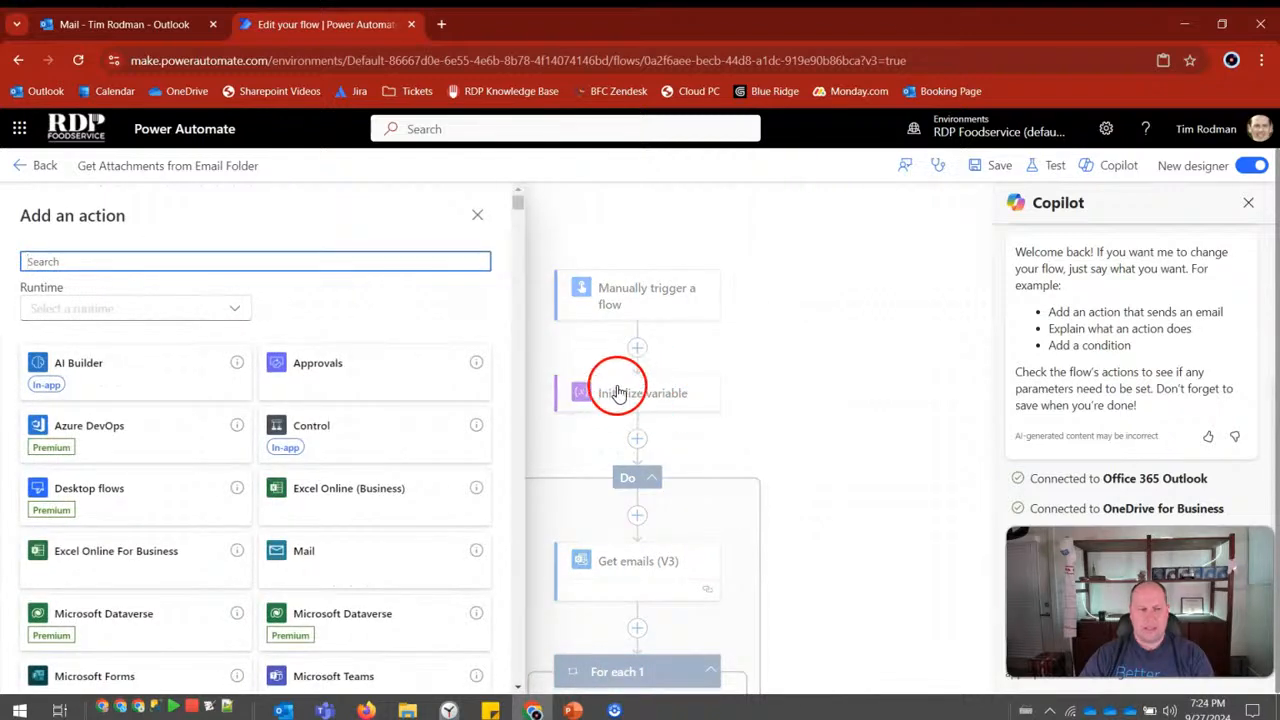
{"action": "left_click", "coordinate": [156, 260]}
{"action": "type", "text": "in"}
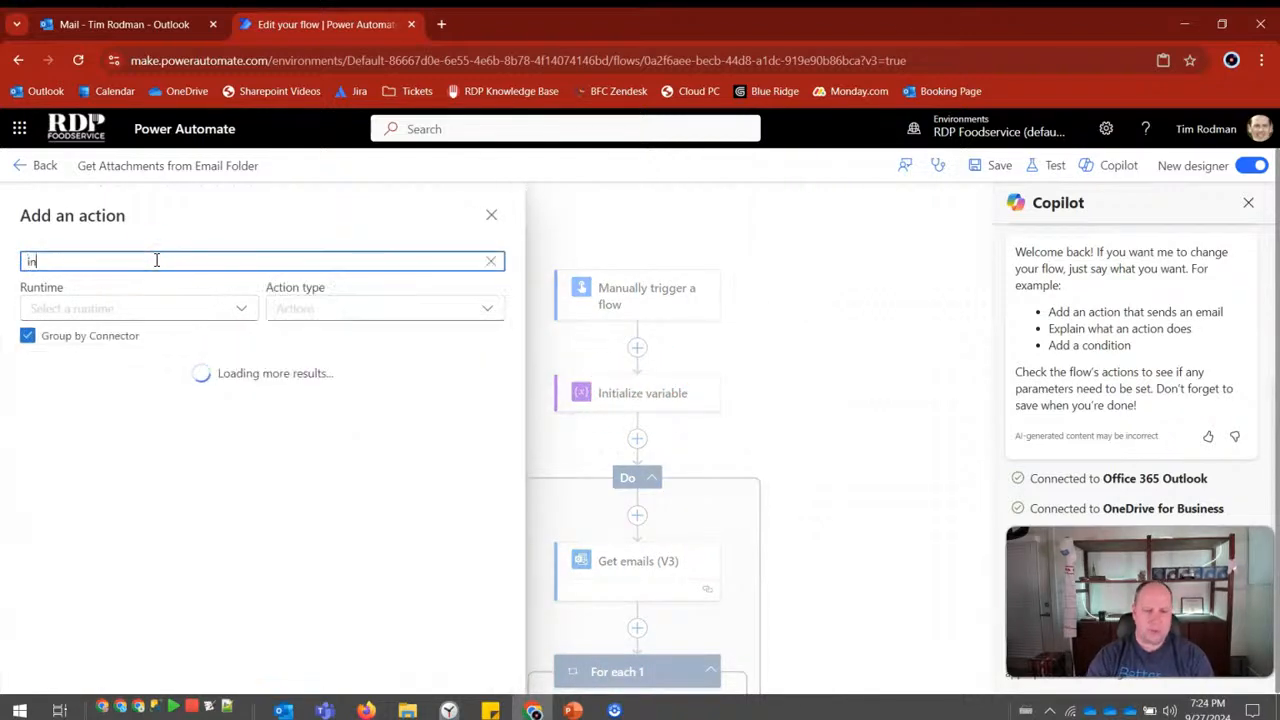
{"action": "type", "text": "itialize"}
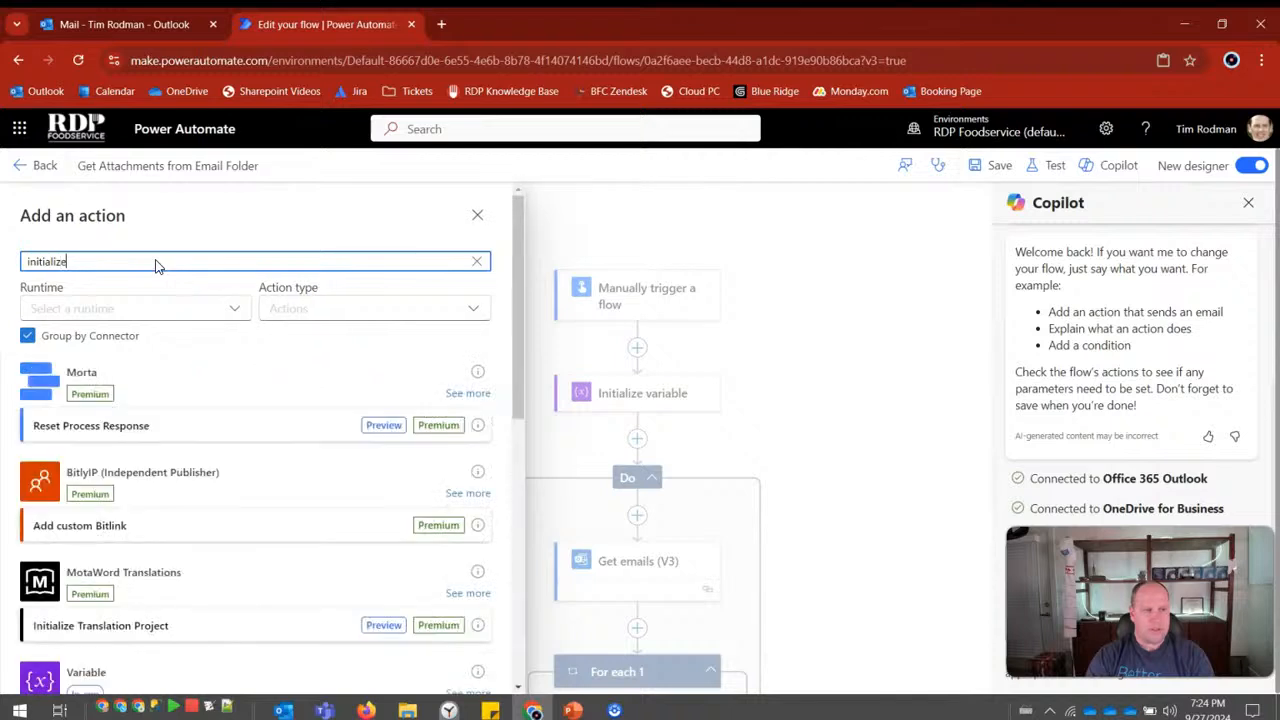
{"action": "left_click", "coordinate": [86, 430]}
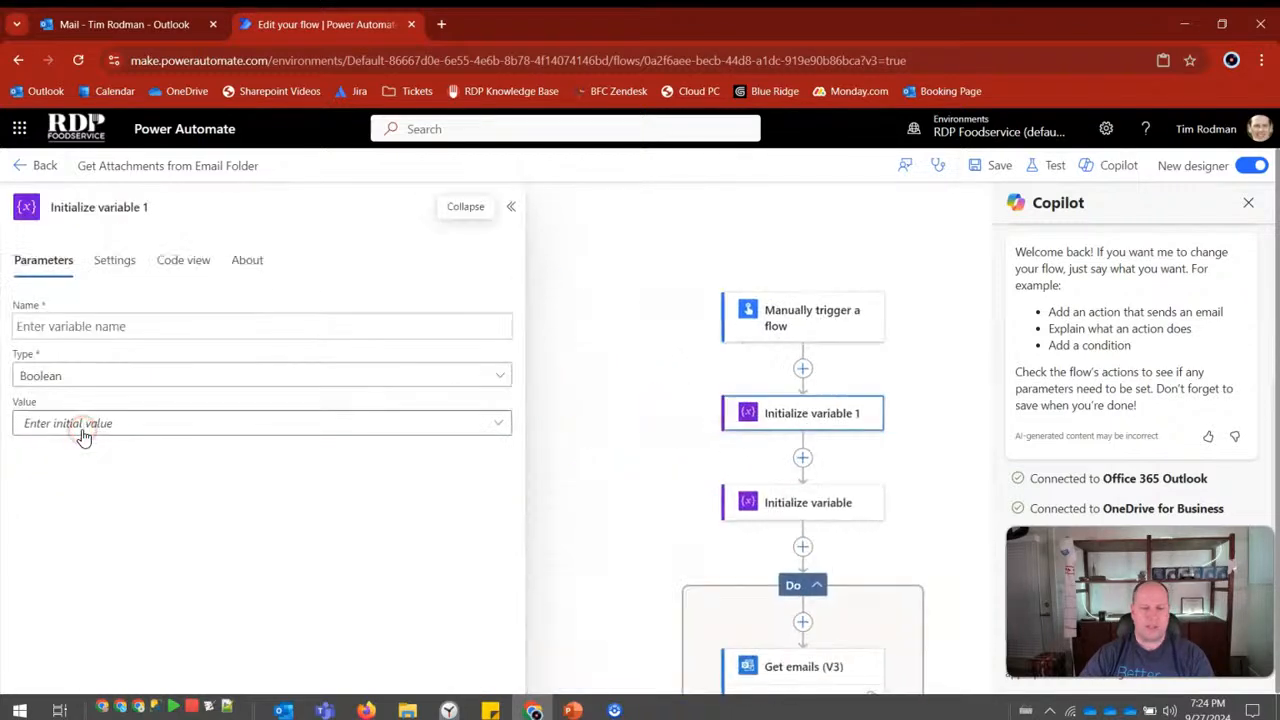
{"action": "left_click_drag", "start_coordinate": [914, 507], "coordinate": [921, 442]}
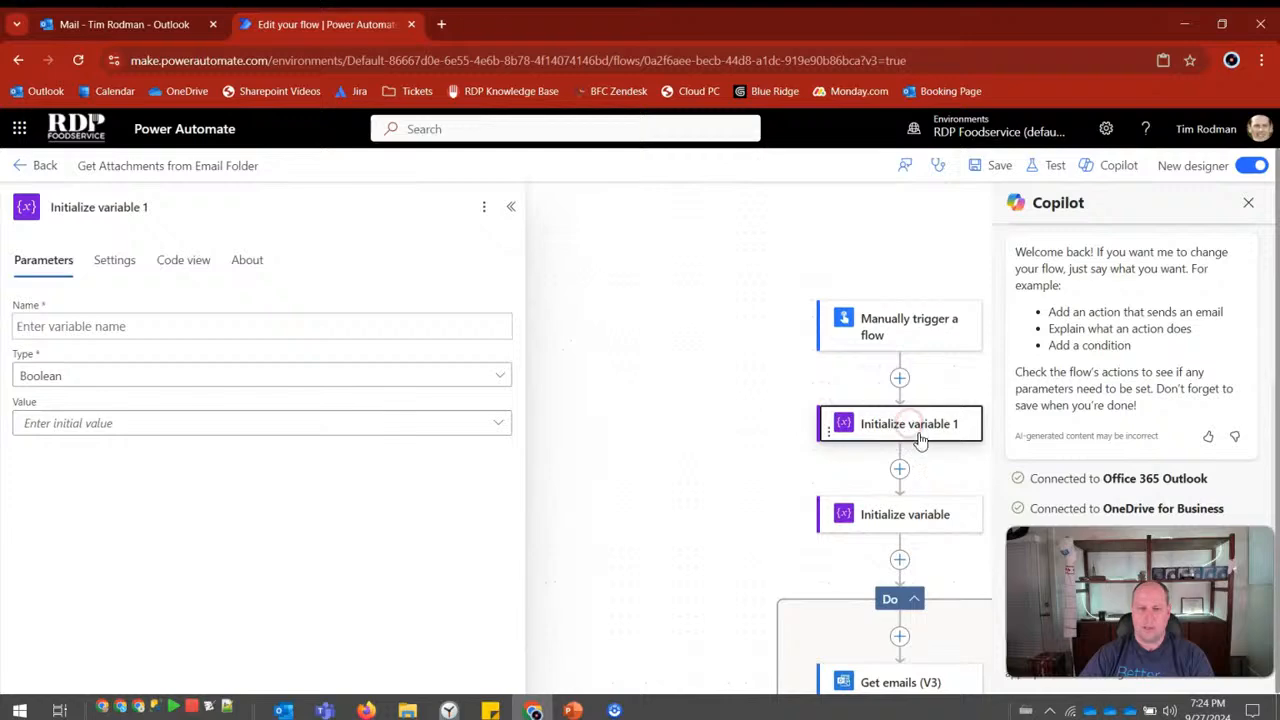
Delete the newly inserted, empty Initialize variable action from the flow and close the Copilot pane.
{"action": "right_click", "coordinate": [912, 432]}
{"action": "left_click", "coordinate": [942, 446]}
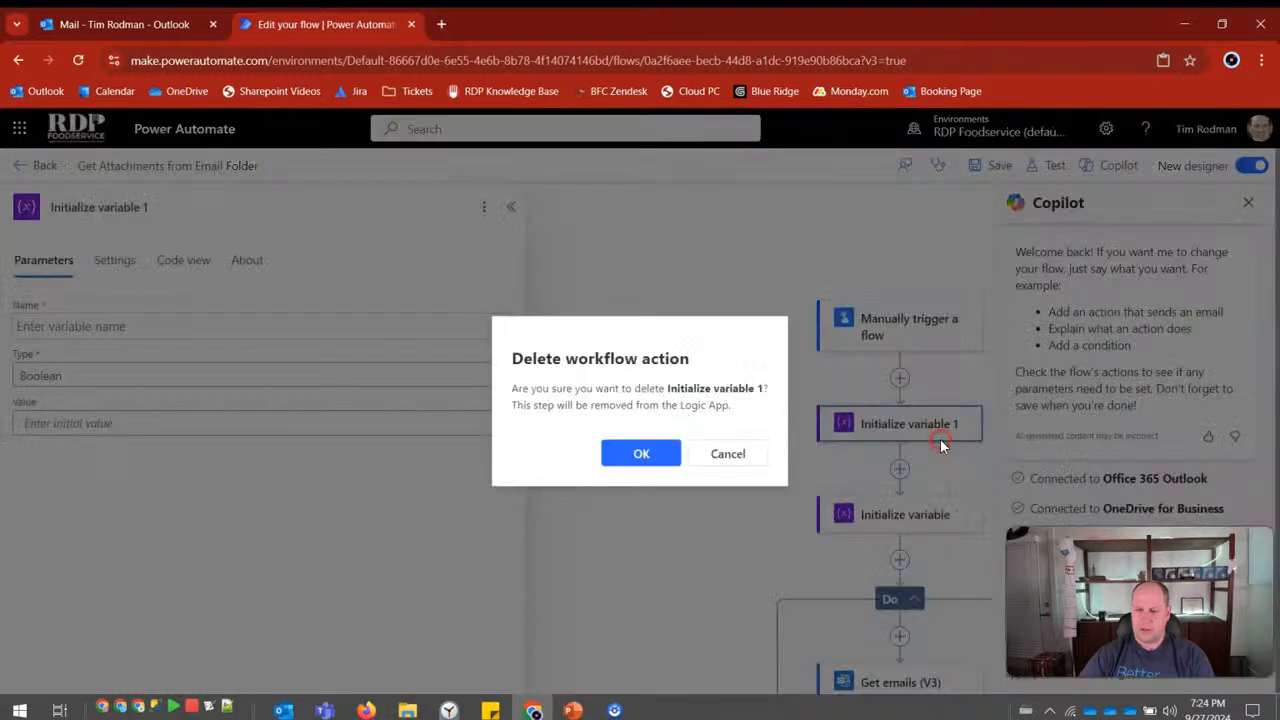
{"action": "left_click", "coordinate": [641, 454]}
{"action": "left_click", "coordinate": [1248, 202]}
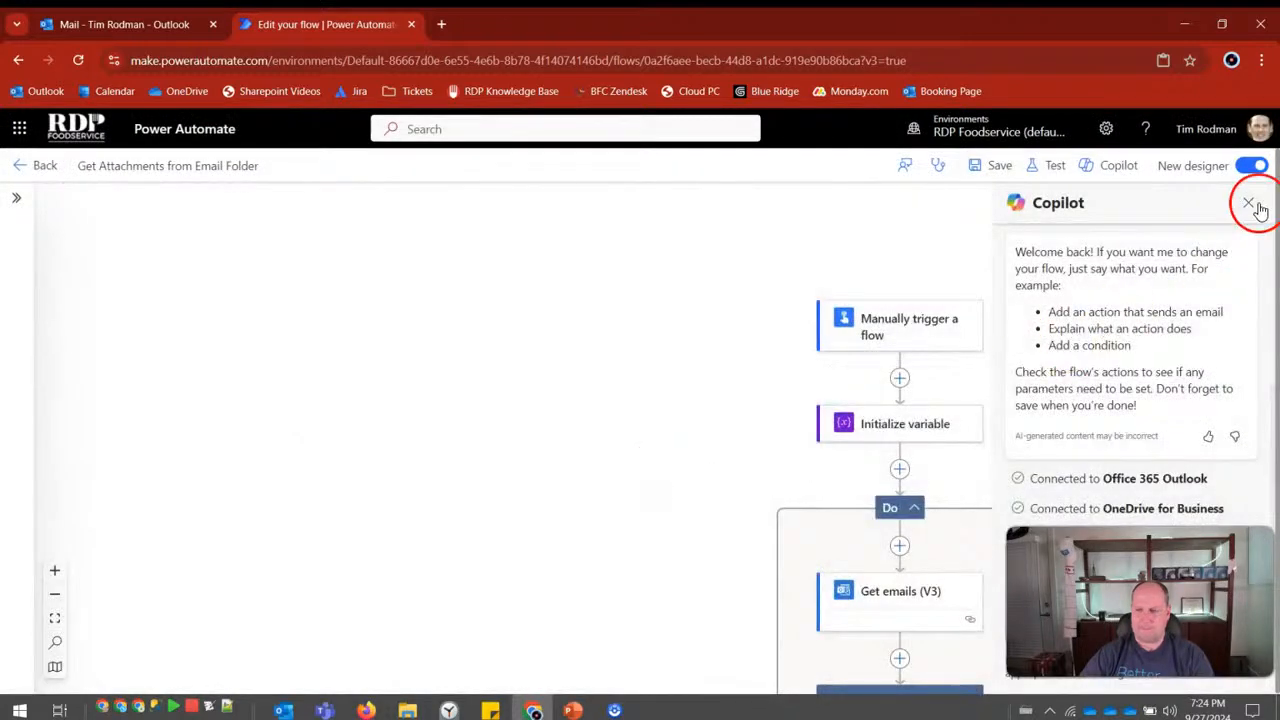
Examine the remaining Initialize variable action's name, value, settings, code view and connector information, and collapse its details.
{"action": "left_click", "coordinate": [913, 435]}
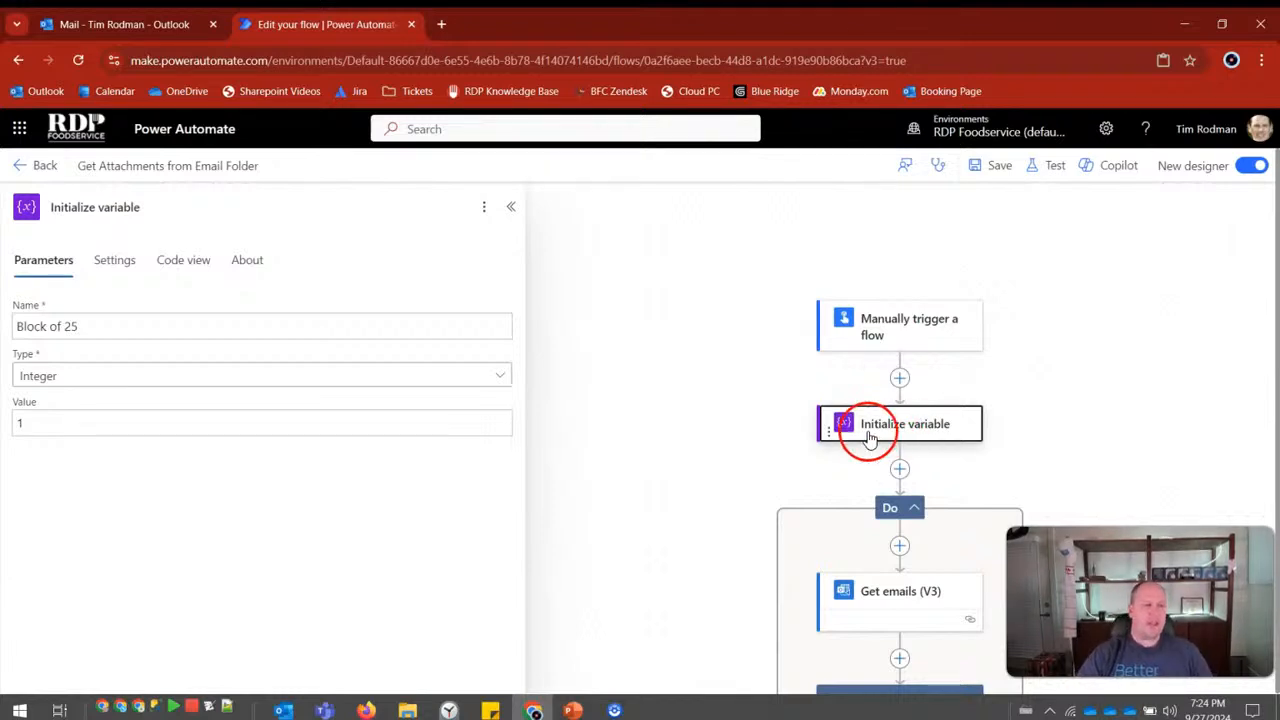
{"action": "left_click", "coordinate": [86, 323]}
{"action": "left_click_drag", "start_coordinate": [86, 326], "coordinate": [16, 326]}
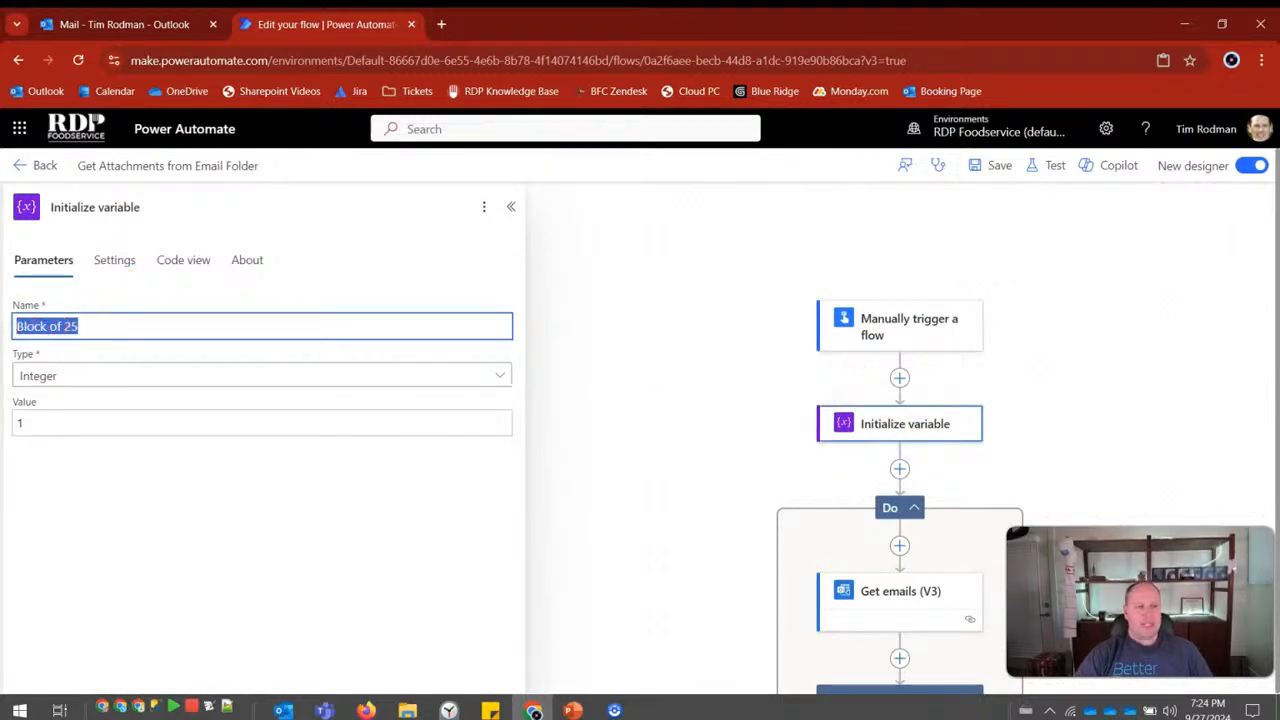
{"action": "left_click", "coordinate": [43, 420]}
{"action": "left_click_drag", "start_coordinate": [43, 420], "coordinate": [6, 425]}
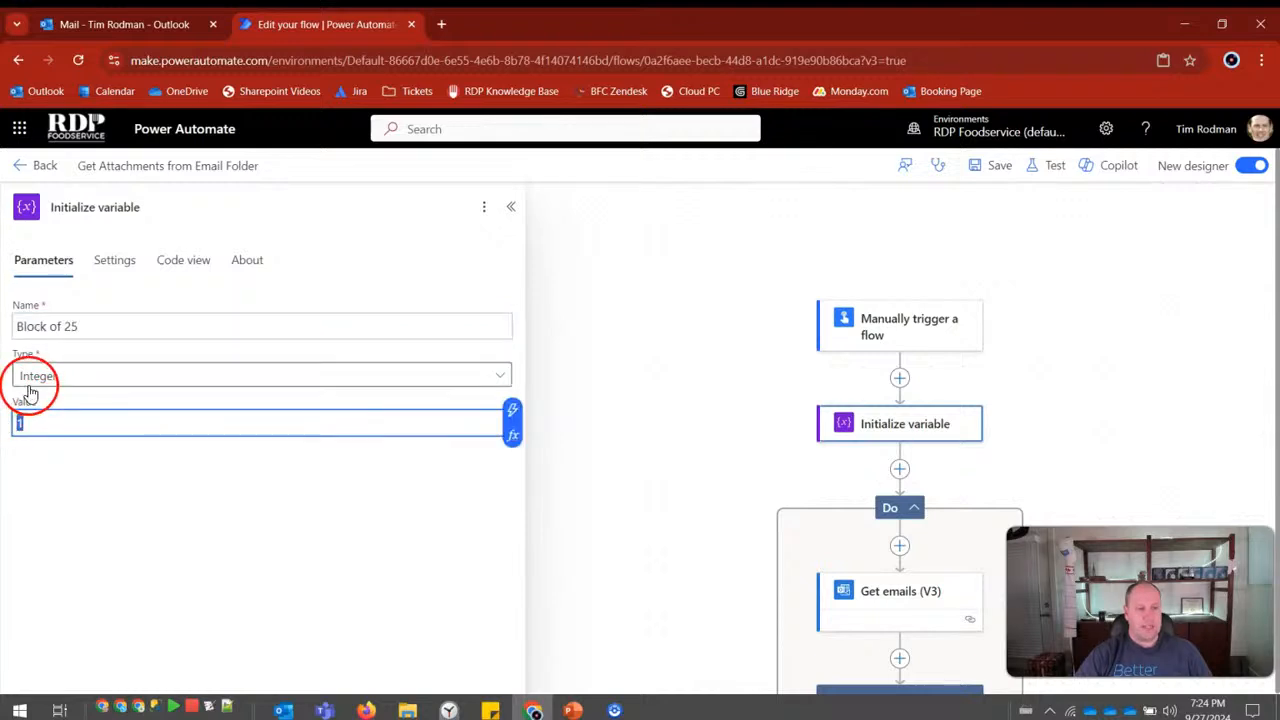
{"action": "left_click", "coordinate": [114, 268]}
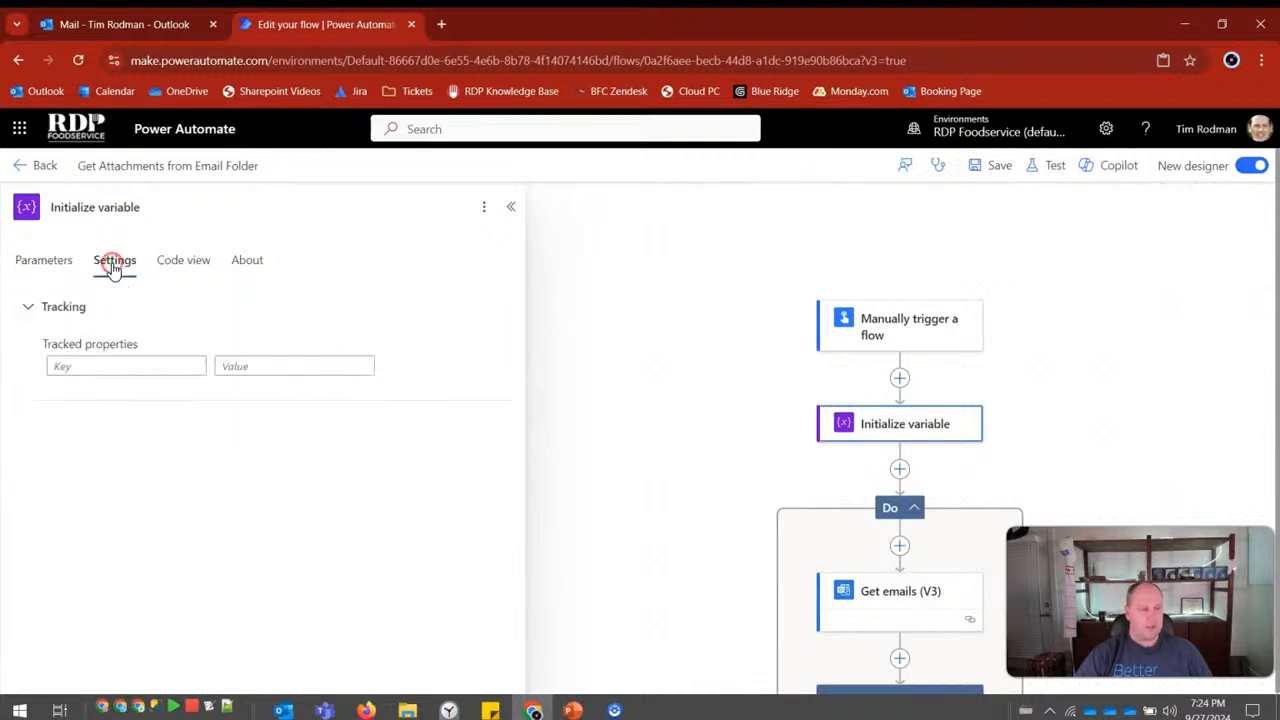
{"action": "left_click", "coordinate": [185, 262]}
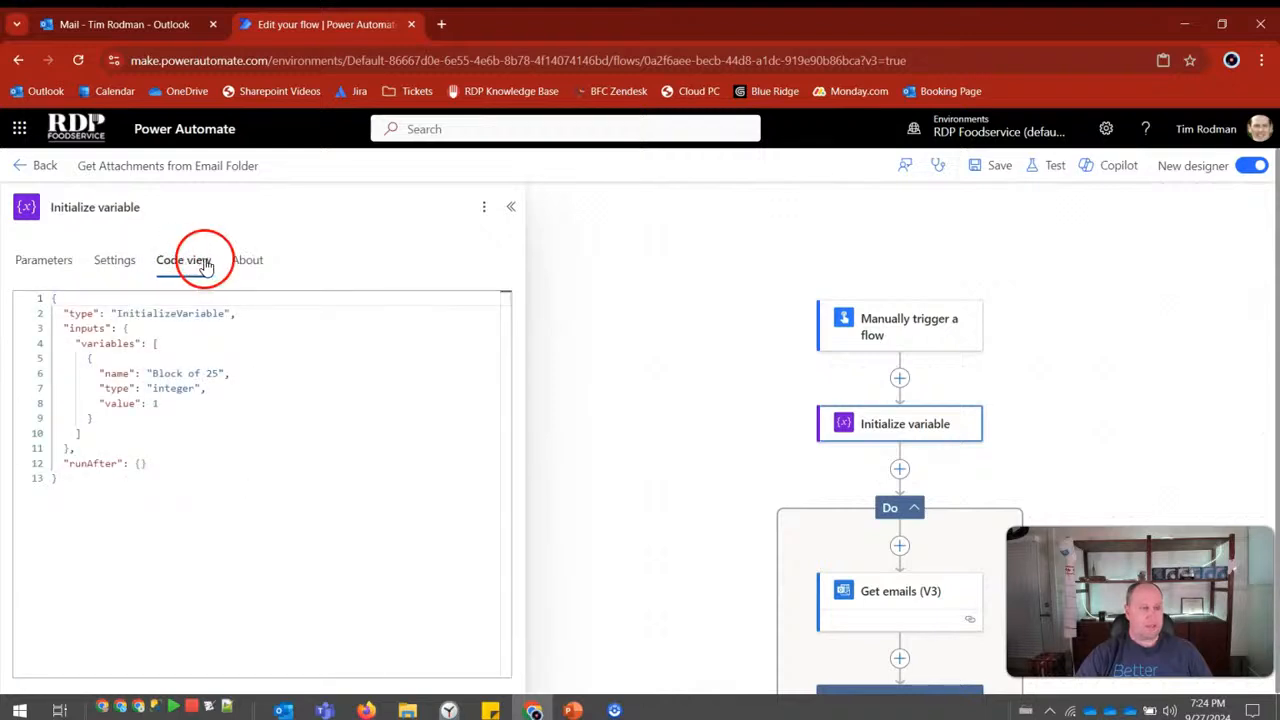
{"action": "left_click", "coordinate": [244, 262]}
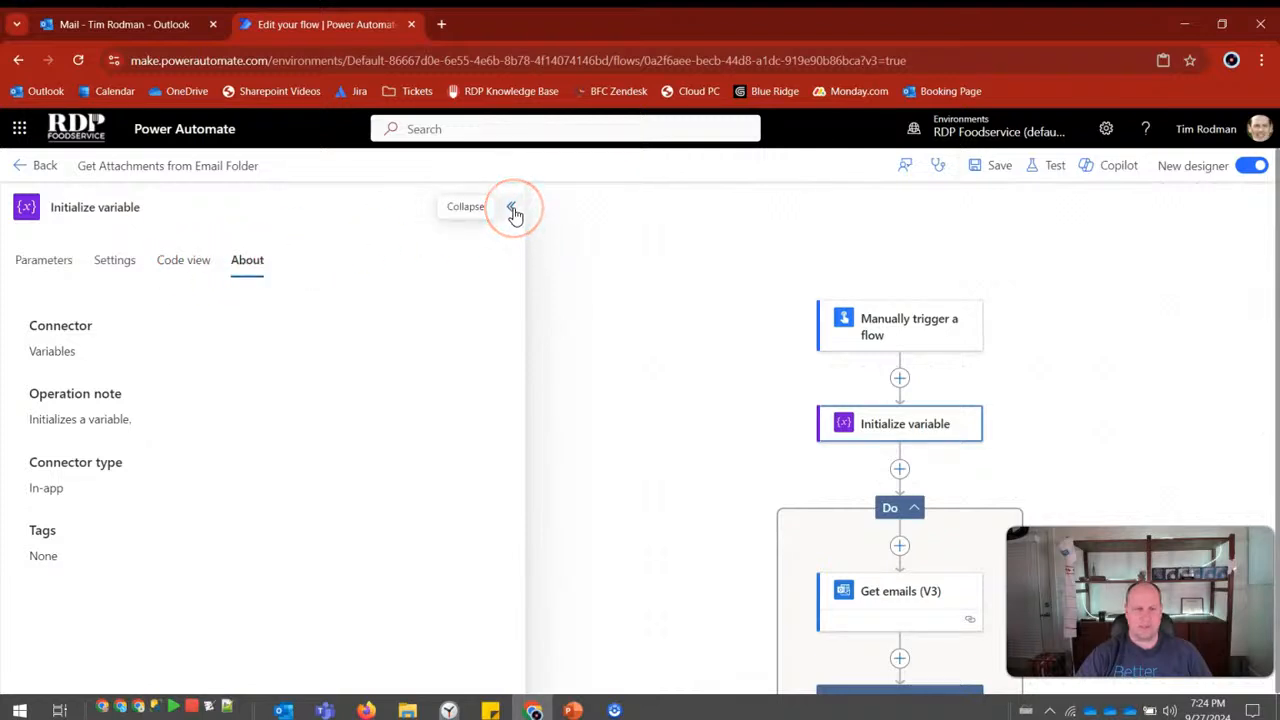
{"action": "left_click", "coordinate": [512, 211]}
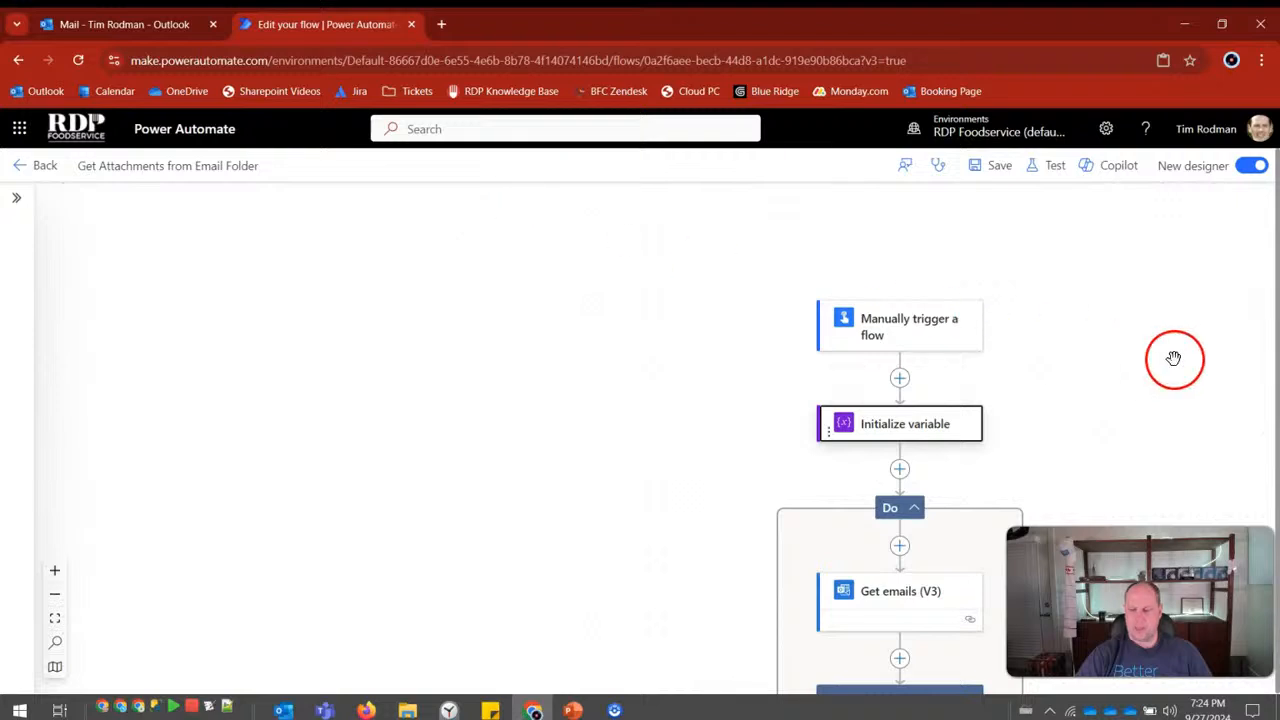
Examine the actions inside the Do until loop, collapsing and re-expanding its Do section.
{"action": "left_click_drag", "start_coordinate": [1173, 358], "coordinate": [866, 329]}
{"action": "left_click", "coordinate": [643, 440]}
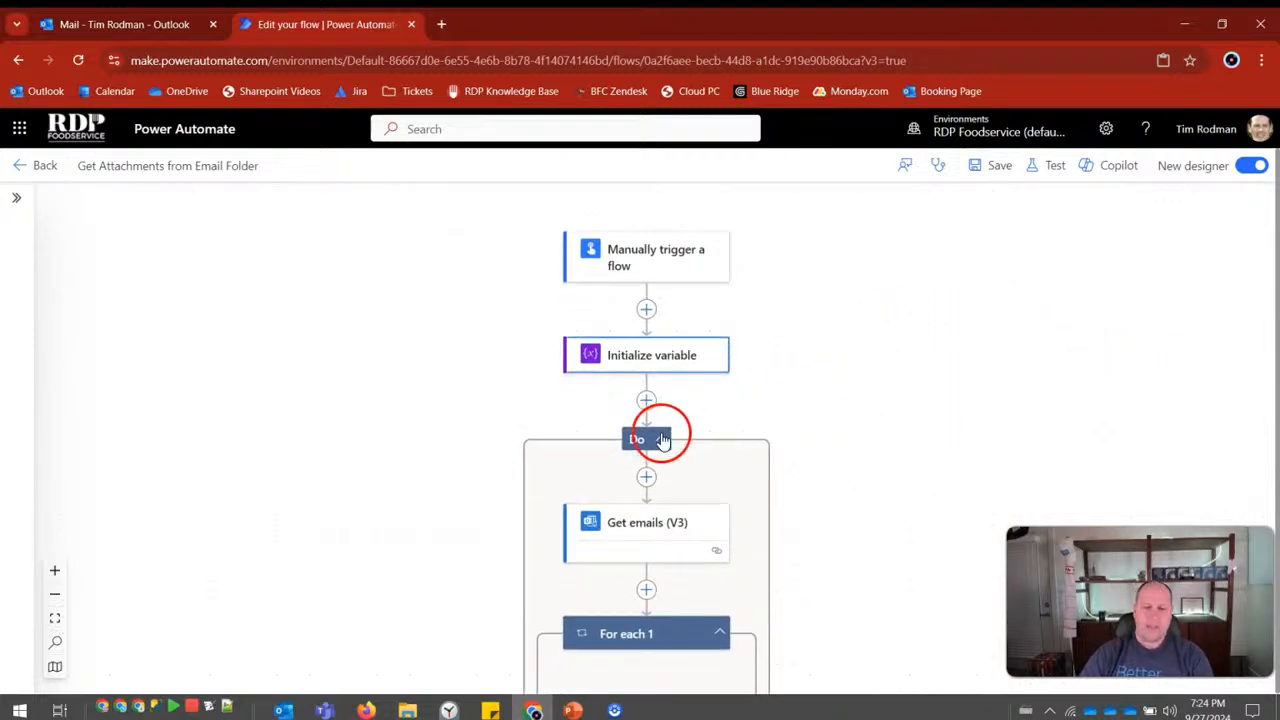
{"action": "scroll", "coordinate": [642, 445], "scroll_direction": "up", "scroll_amount": 4}
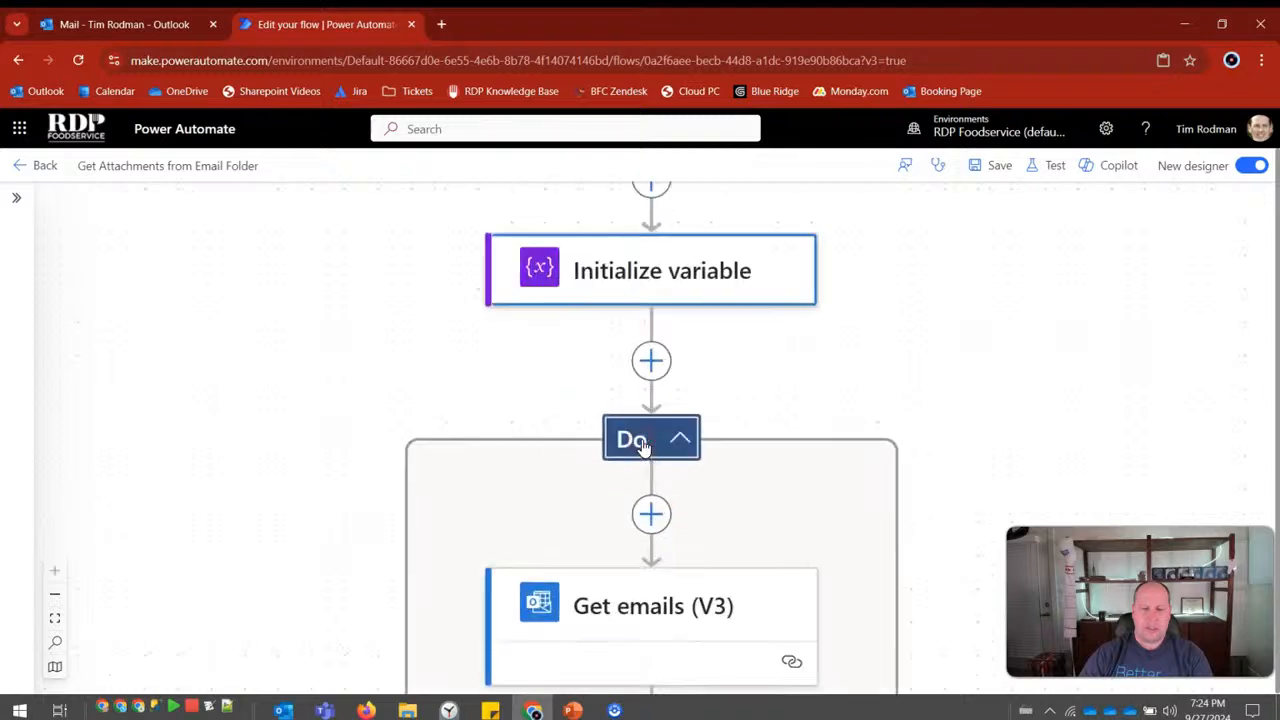
{"action": "scroll", "coordinate": [909, 346], "scroll_direction": "down", "scroll_amount": 2}
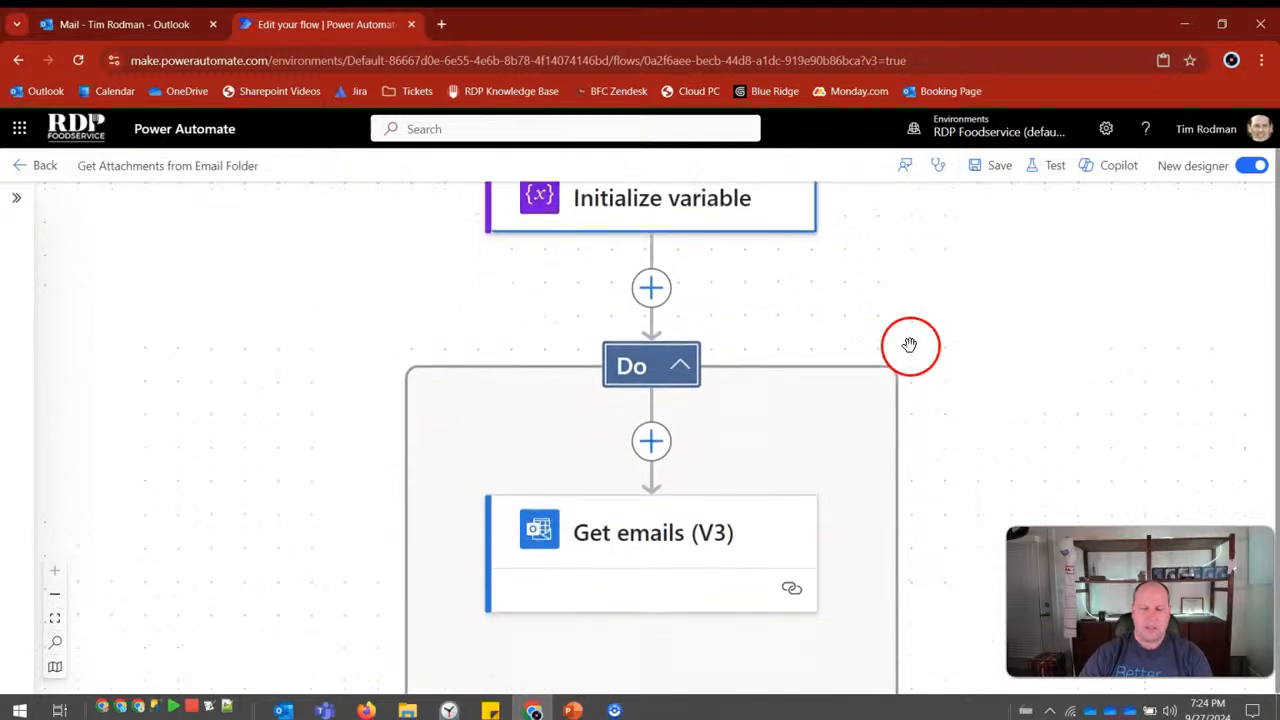
{"action": "scroll", "coordinate": [909, 346], "scroll_direction": "down", "scroll_amount": 2}
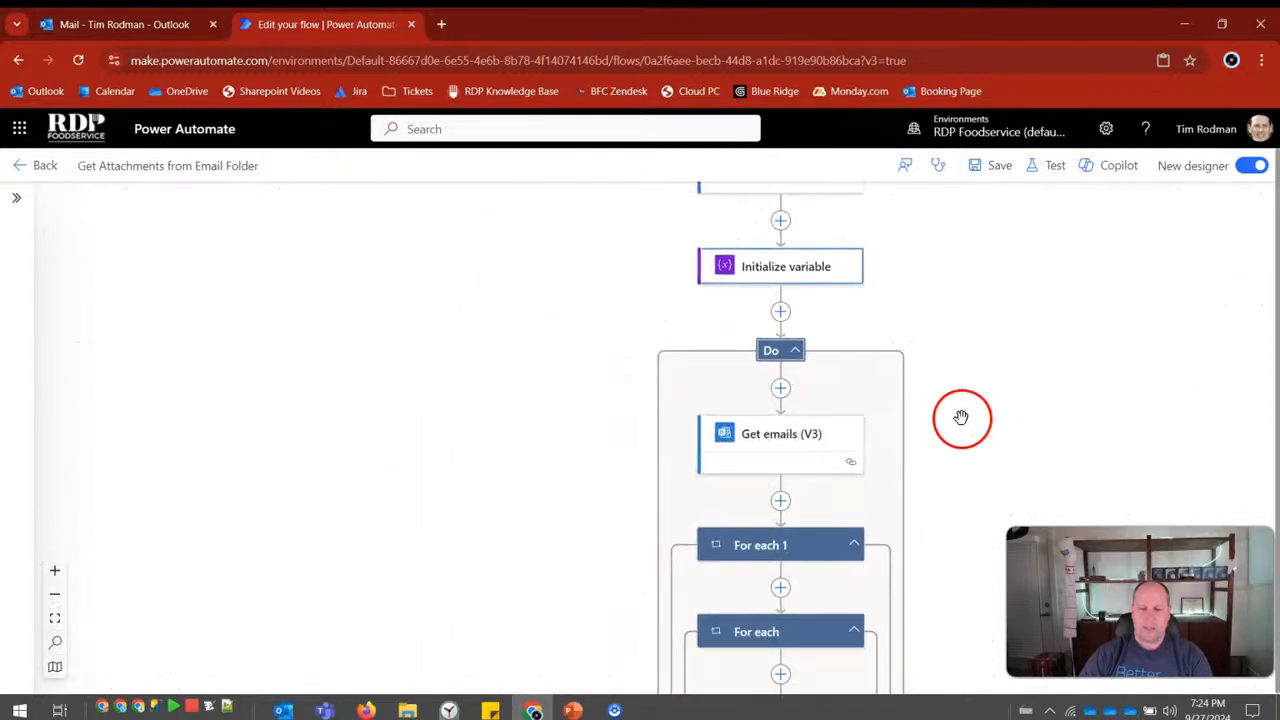
{"action": "left_click_drag", "start_coordinate": [963, 417], "coordinate": [911, 346]}
{"action": "left_click", "coordinate": [711, 267]}
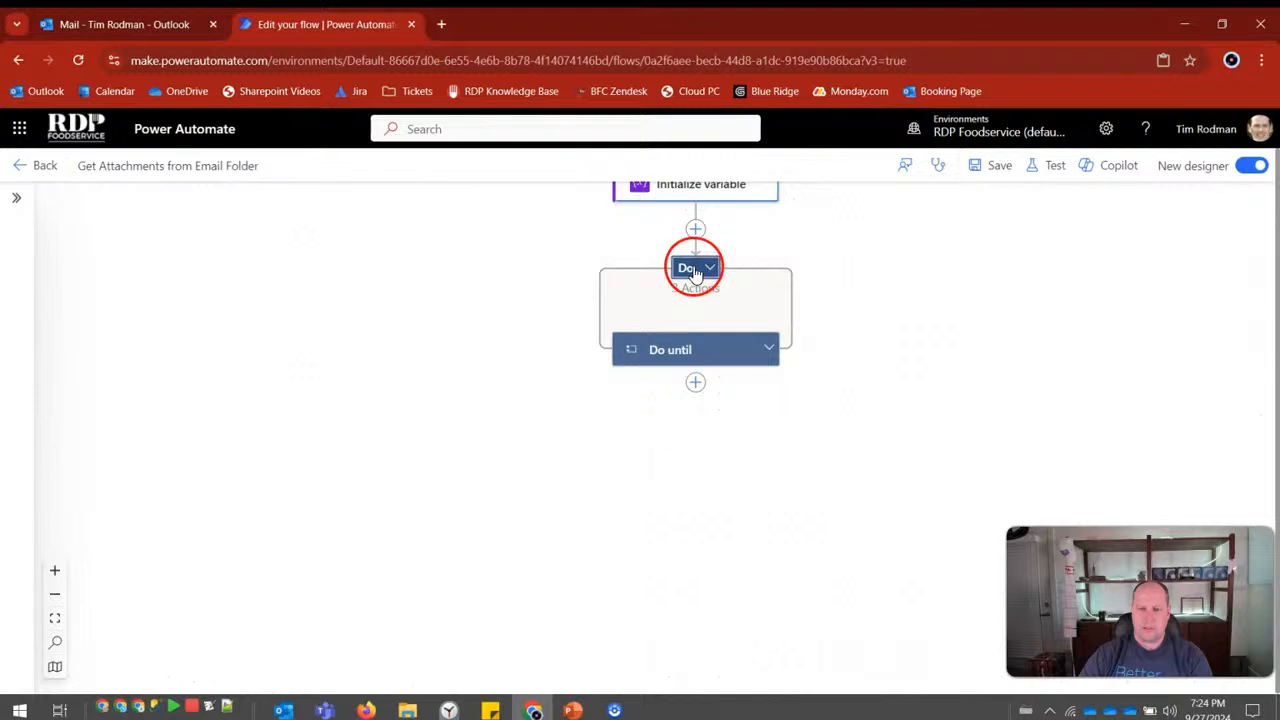
{"action": "left_click", "coordinate": [694, 268]}
{"action": "left_click", "coordinate": [731, 270]}
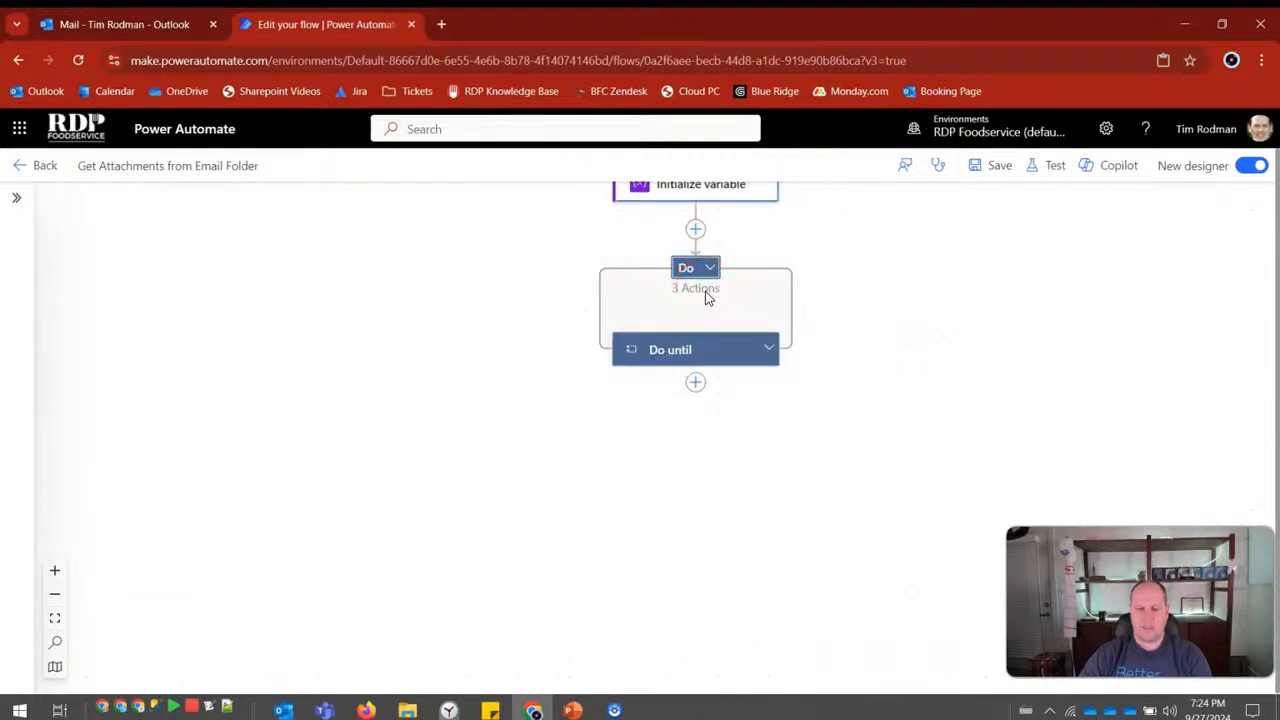
{"action": "left_click", "coordinate": [708, 268]}
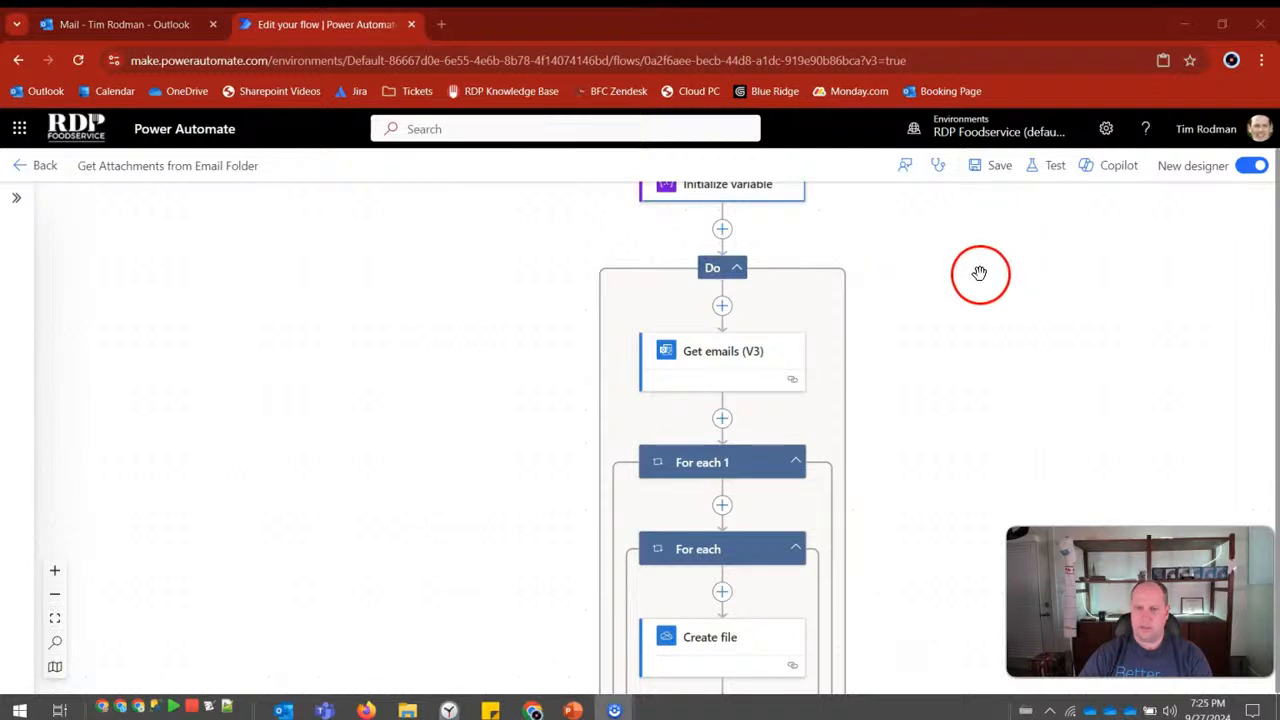
{"action": "left_click_drag", "start_coordinate": [980, 274], "coordinate": [955, 272]}
{"action": "left_click", "coordinate": [686, 270]}
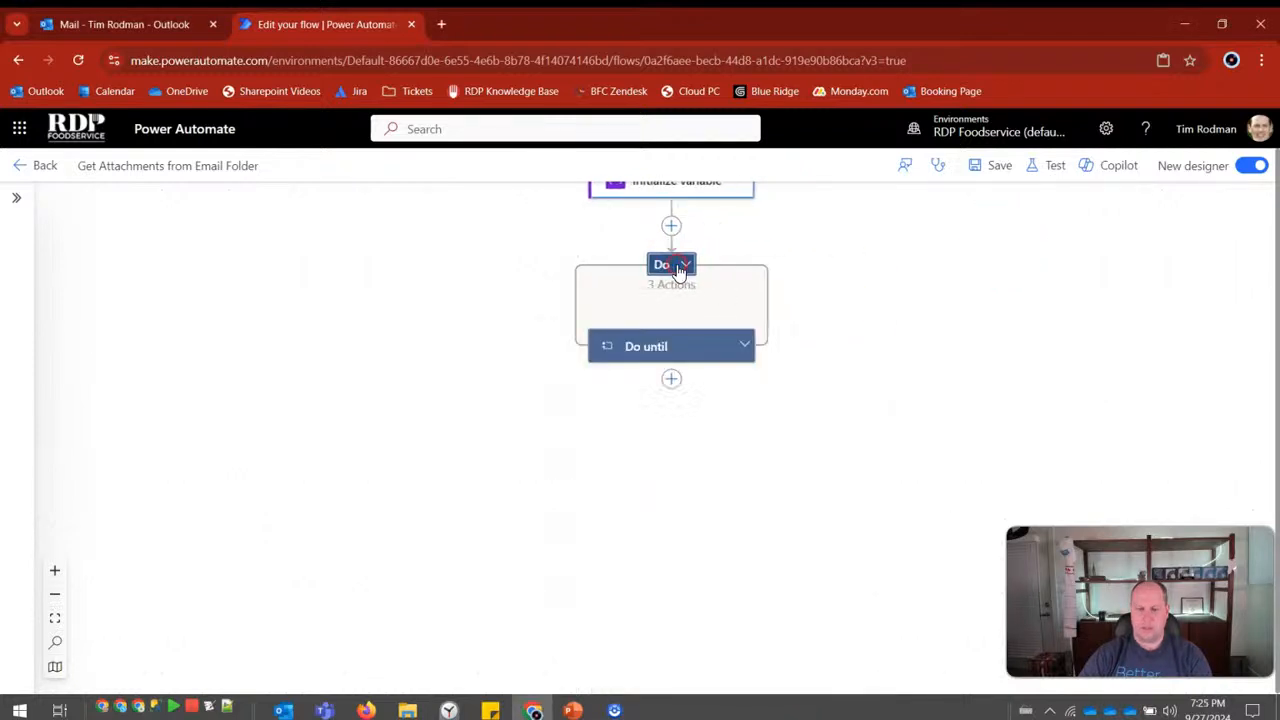
{"action": "left_click", "coordinate": [674, 266]}
{"action": "right_click", "coordinate": [728, 264]}
{"action": "left_click", "coordinate": [817, 226]}
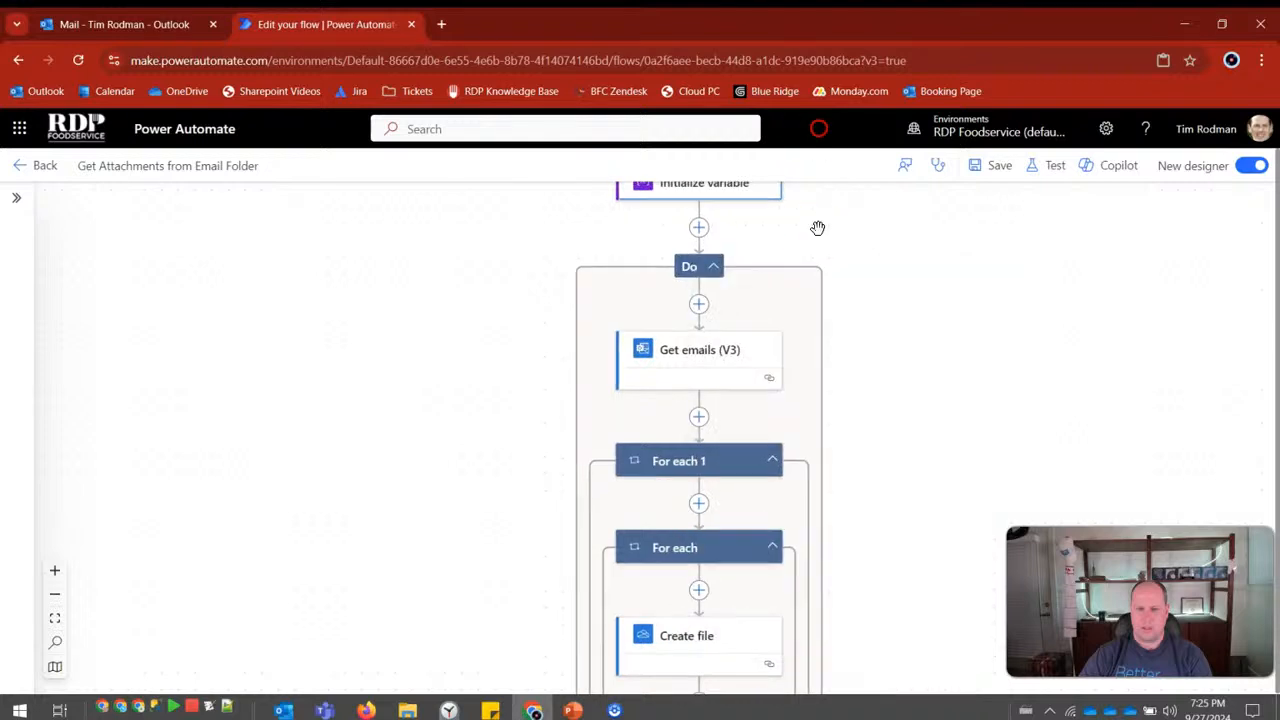
Collapse the Do section of the Do until loop beneath the Initialize variable action.
{"action": "left_click_drag", "start_coordinate": [848, 282], "coordinate": [882, 343]}
{"action": "scroll", "coordinate": [864, 287], "scroll_direction": "down", "scroll_amount": 2}
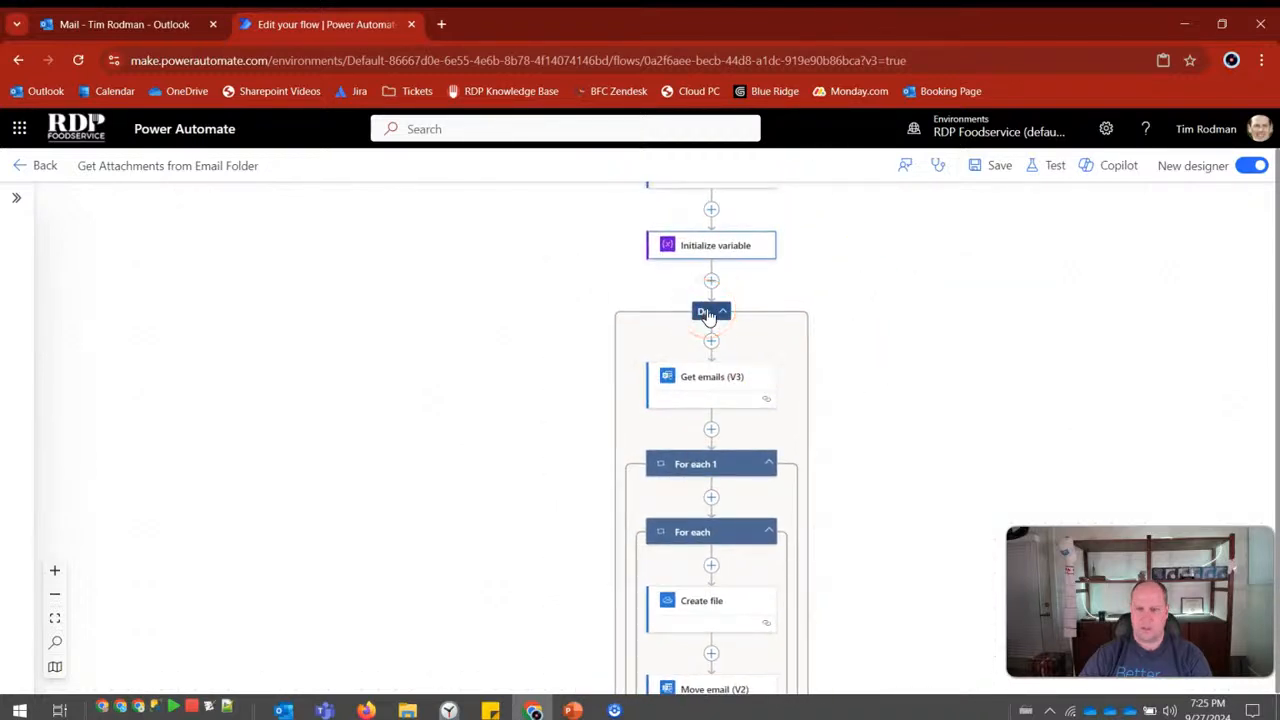
{"action": "left_click", "coordinate": [682, 314]}
{"action": "scroll", "coordinate": [678, 316], "scroll_direction": "up", "scroll_amount": 3}
{"action": "left_click", "coordinate": [724, 311]}
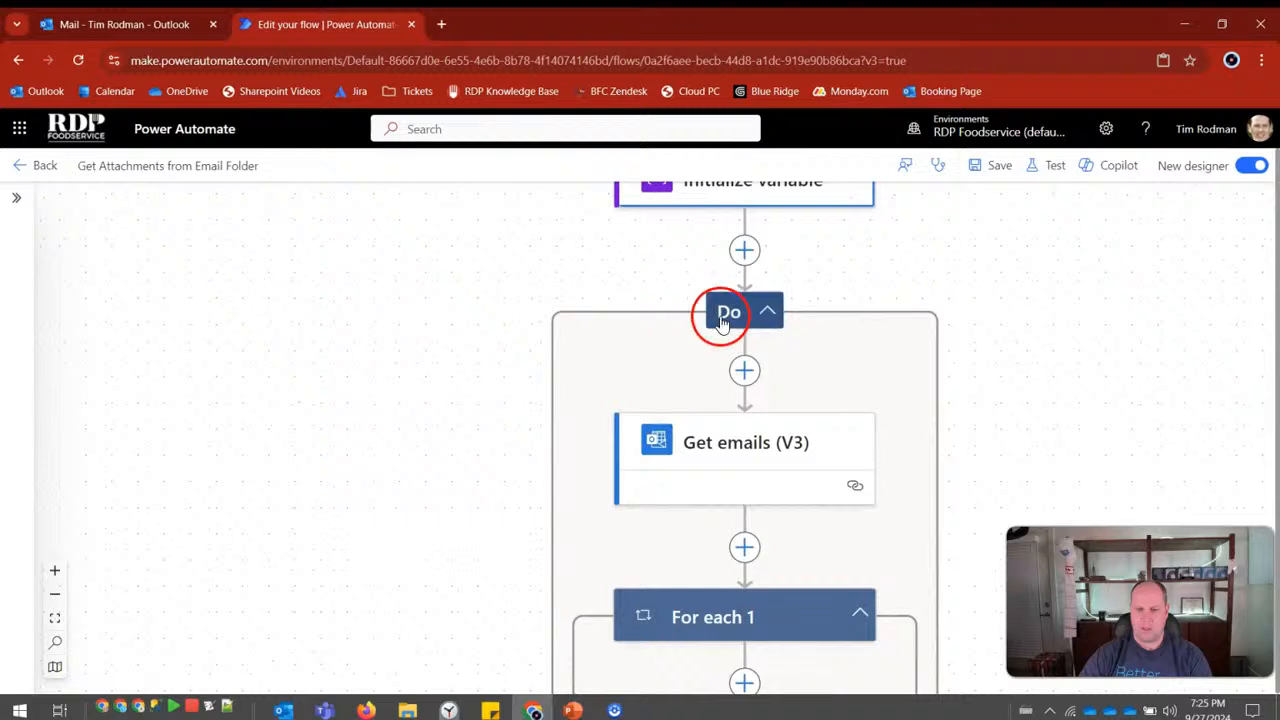
{"action": "right_click", "coordinate": [699, 312]}
{"action": "left_click", "coordinate": [700, 313]}
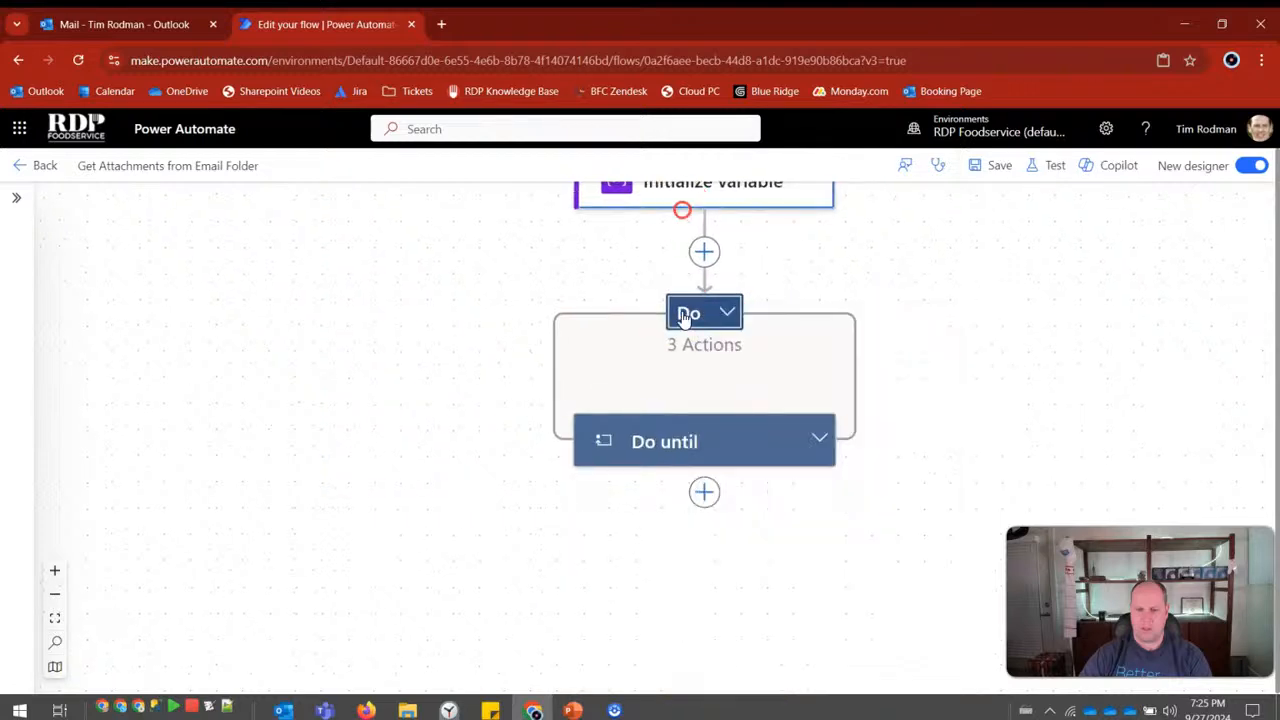
{"action": "scroll", "coordinate": [896, 306], "scroll_direction": "down", "scroll_amount": 5}
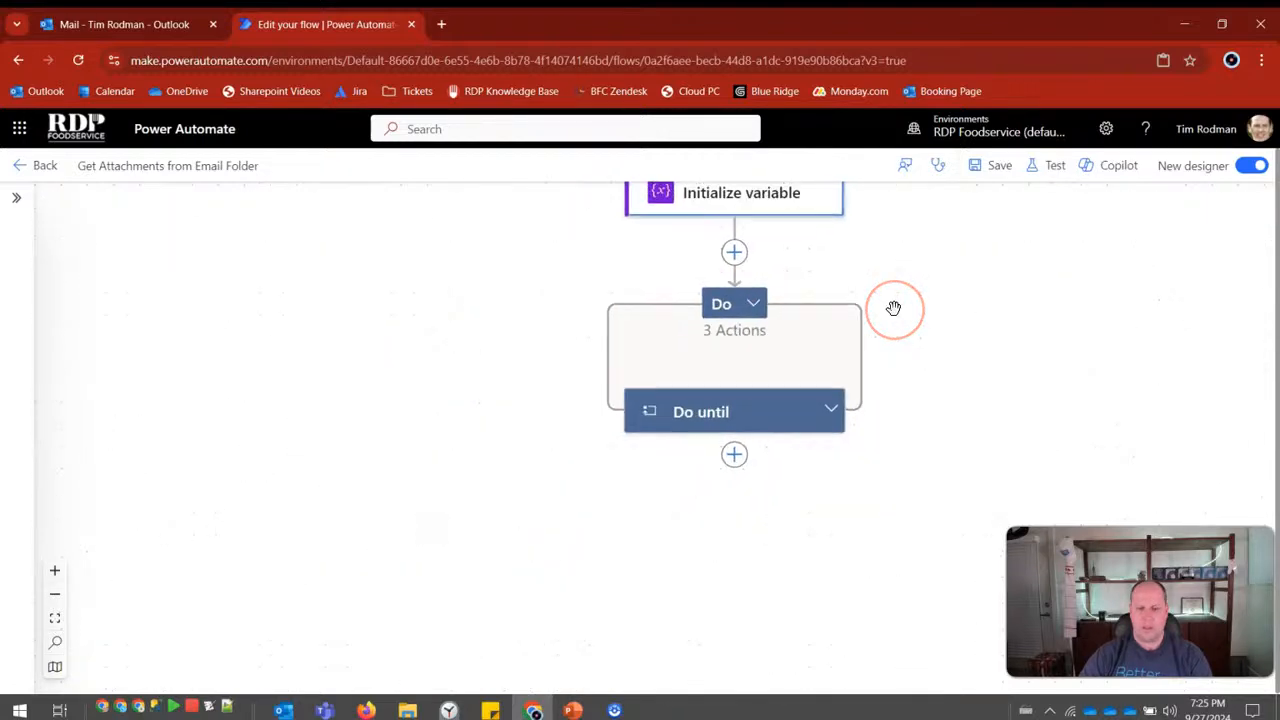
{"action": "left_click_drag", "start_coordinate": [924, 311], "coordinate": [839, 350]}
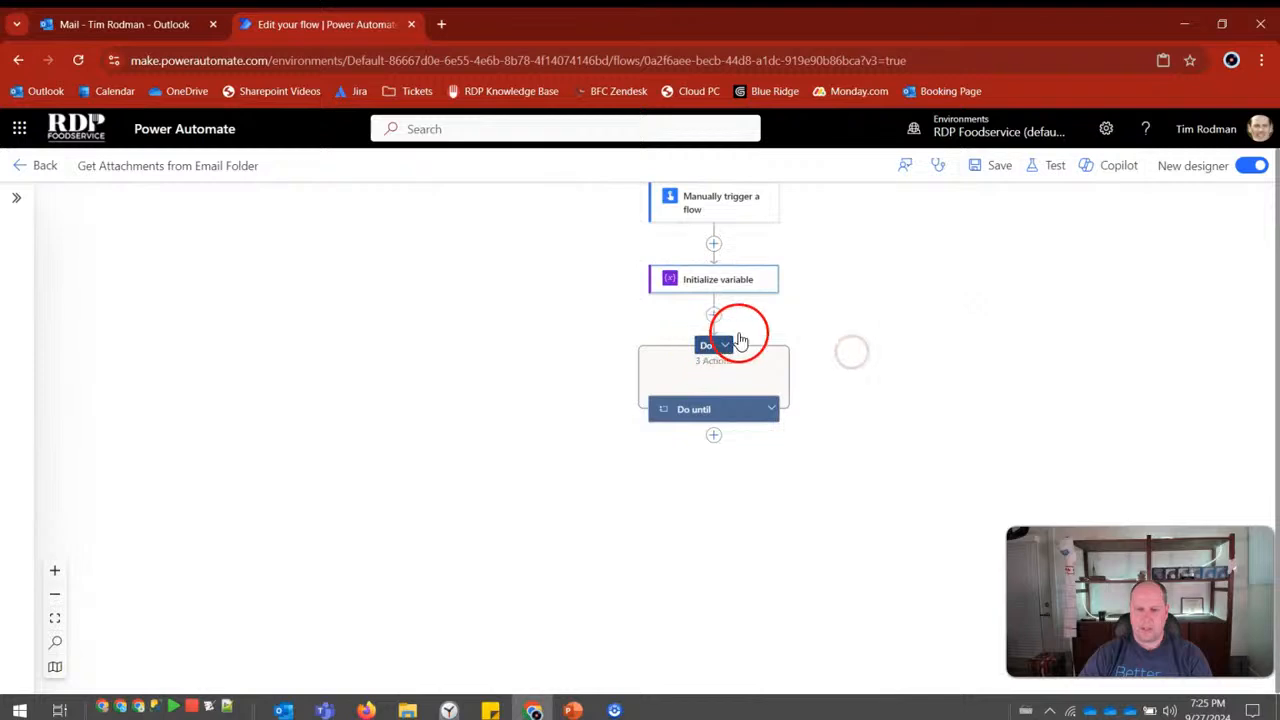
{"action": "left_click", "coordinate": [713, 316]}
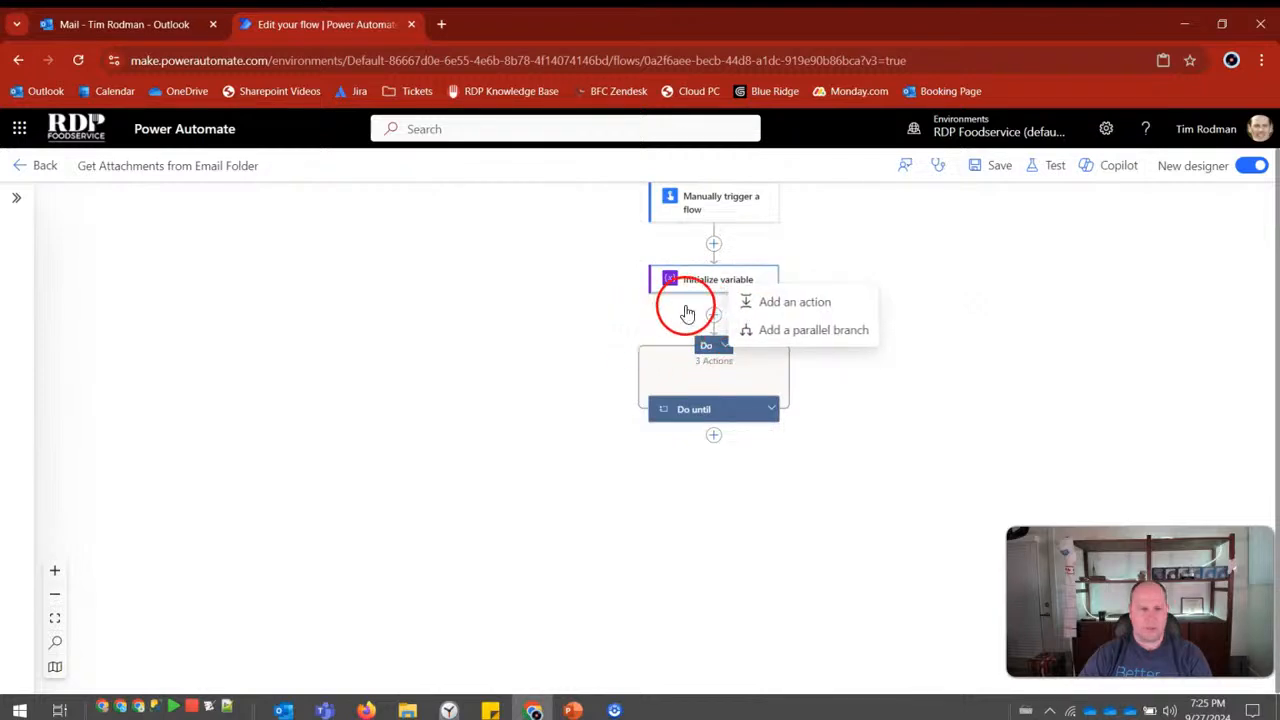
{"action": "left_click", "coordinate": [765, 302]}
{"action": "left_click", "coordinate": [211, 260]}
{"action": "type", "text": "do "}
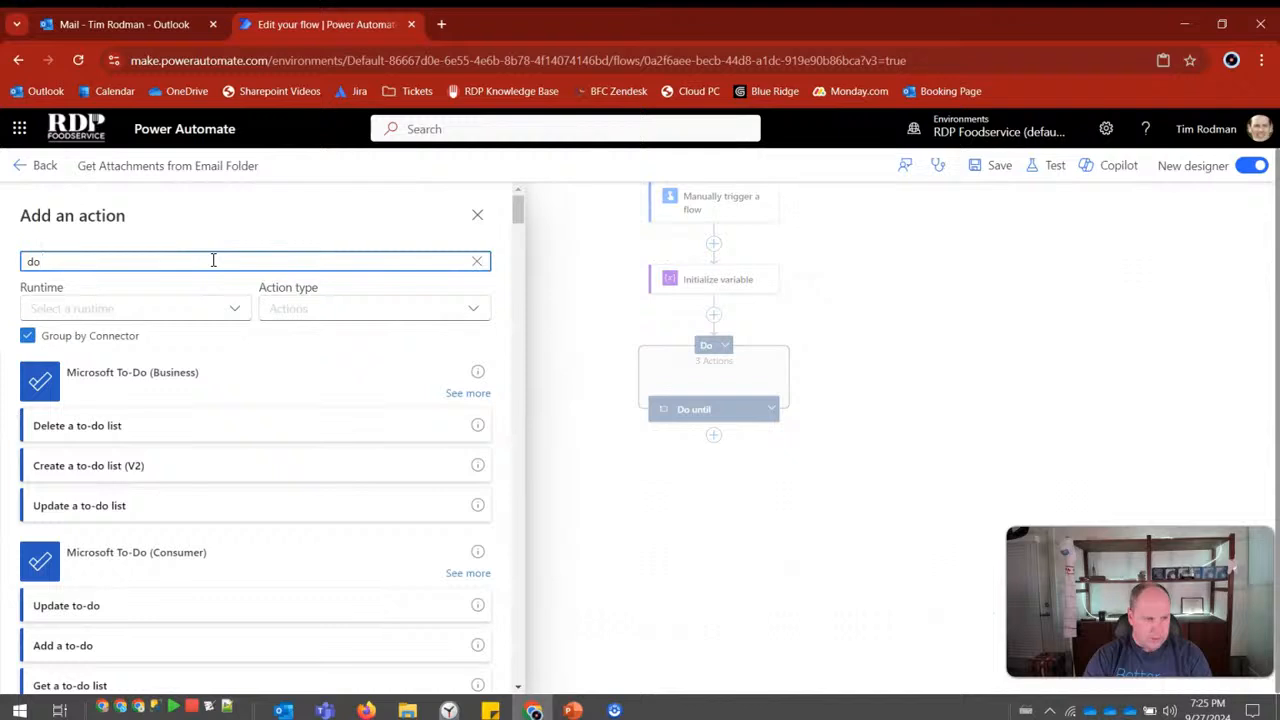
{"action": "type", "text": "while"}
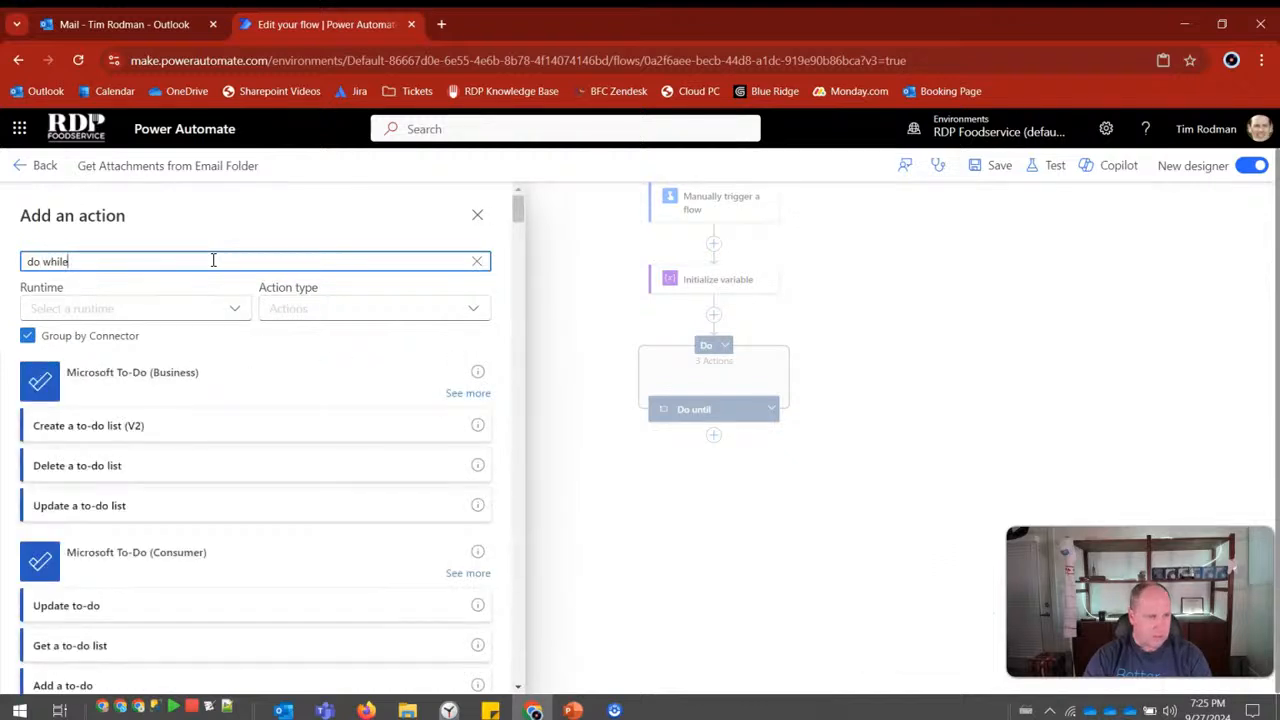
{"action": "key", "text": "BackSpace"}
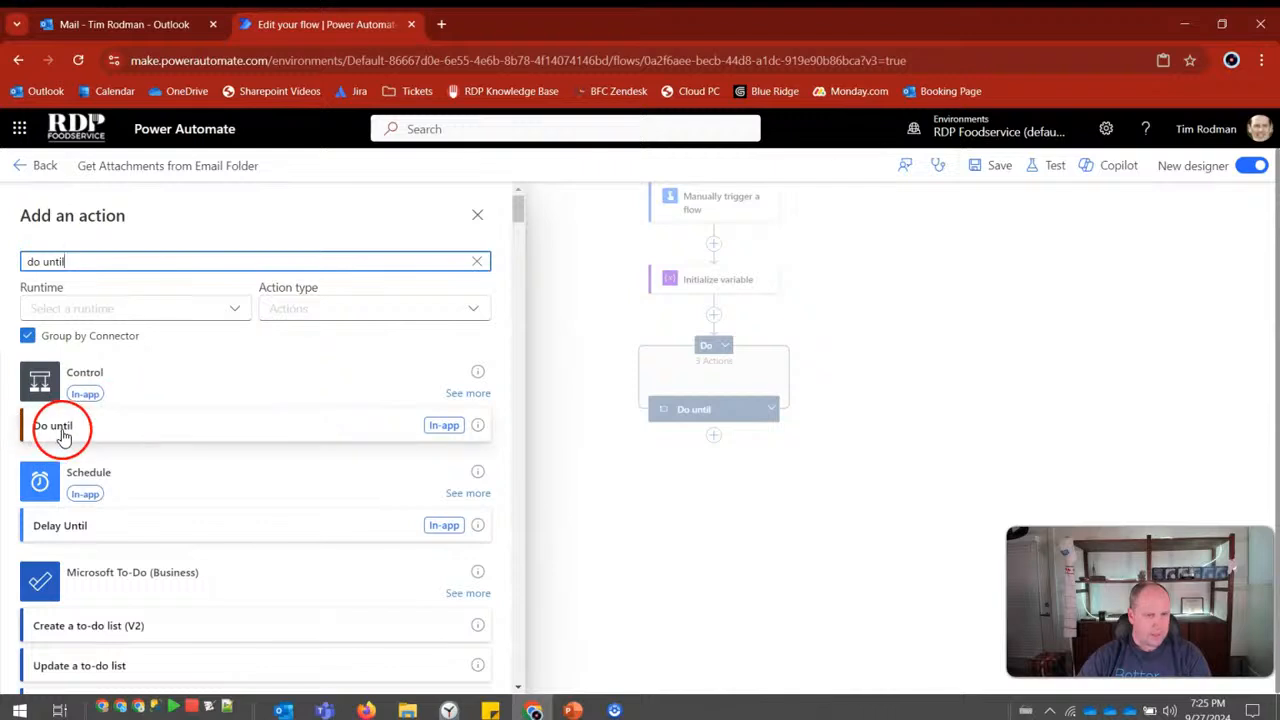
{"action": "left_click", "coordinate": [62, 436]}
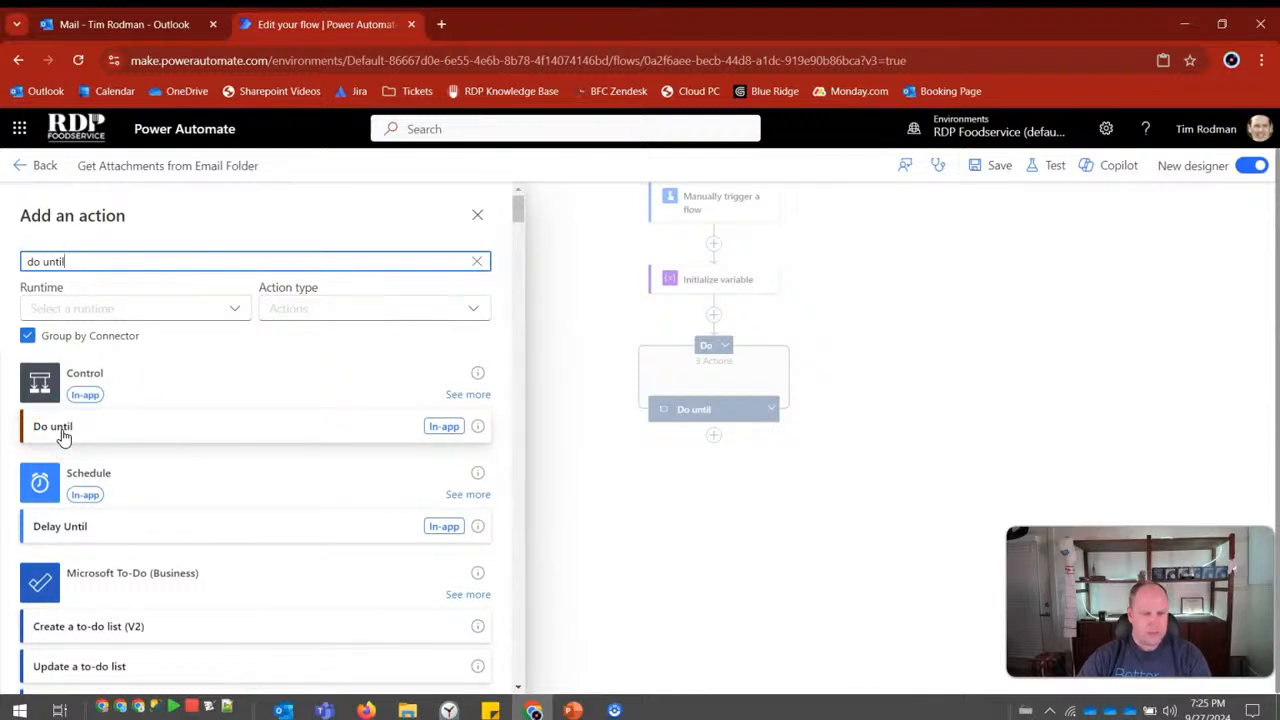
{"action": "left_click", "coordinate": [477, 215]}
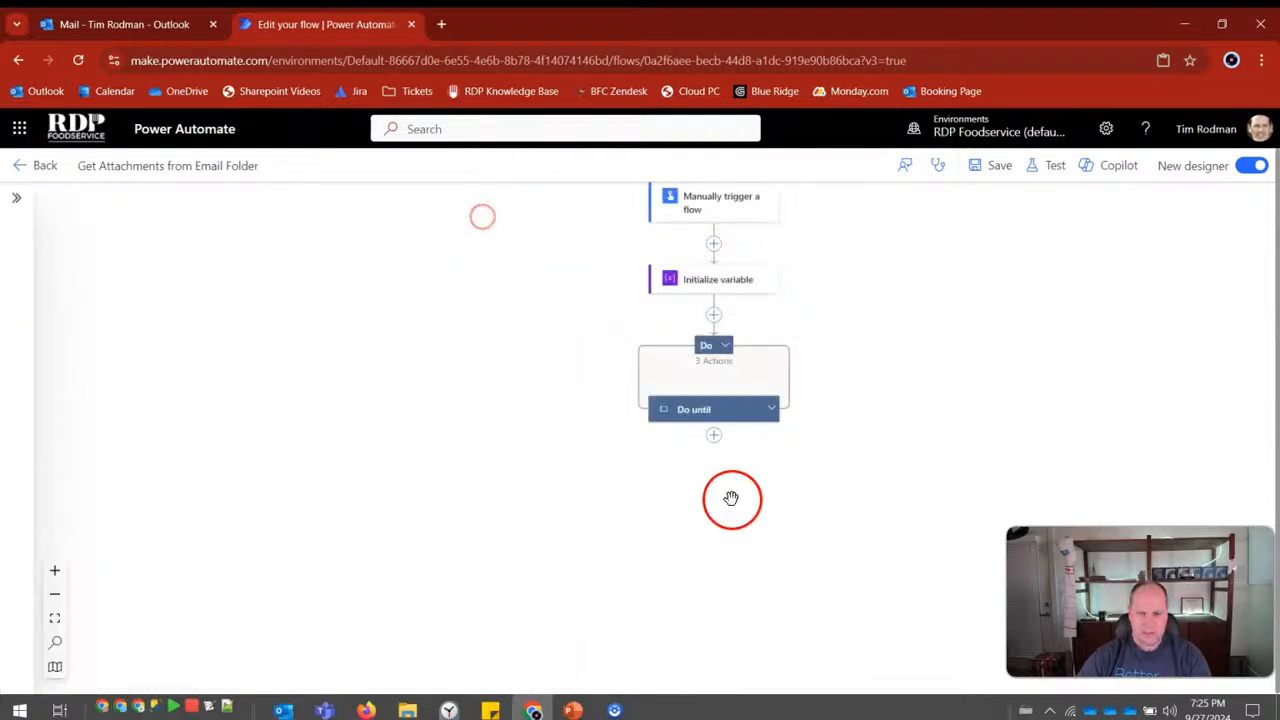
Add a Do until control action after the existing Do until loop, finding it by searching for "do until".
{"action": "left_click", "coordinate": [714, 435]}
{"action": "left_click", "coordinate": [784, 437]}
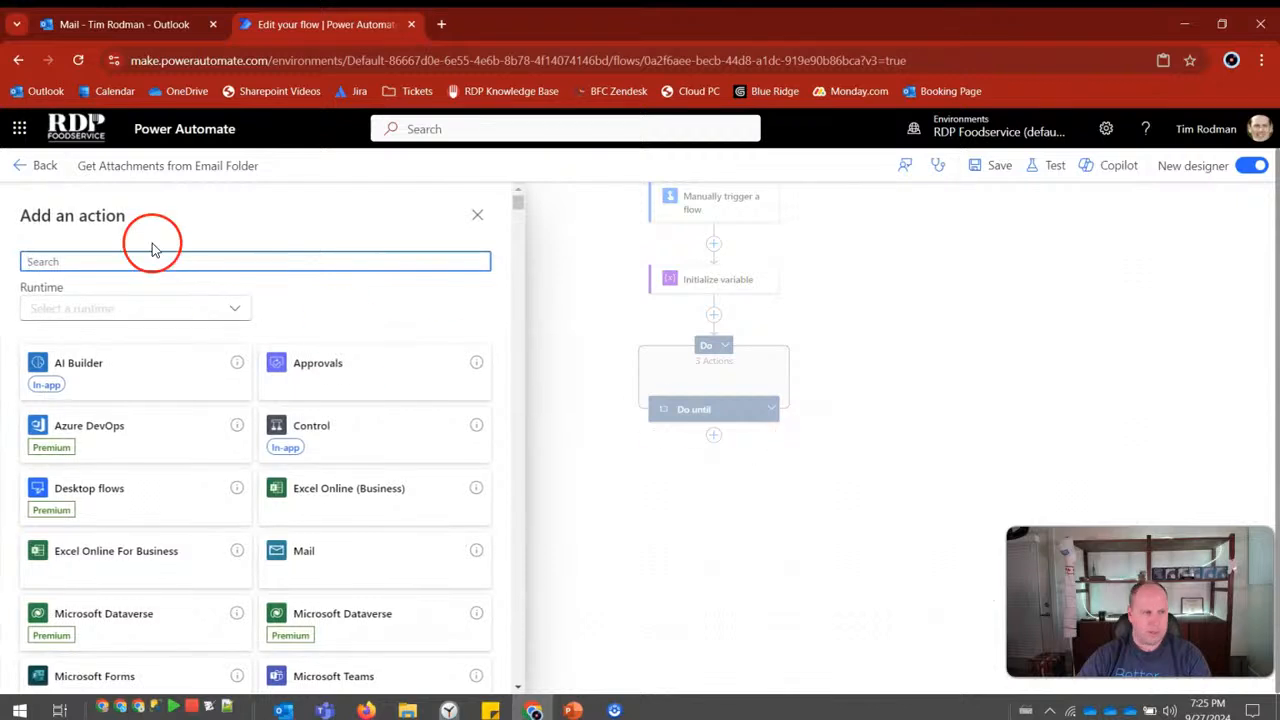
{"action": "type", "text": "do until"}
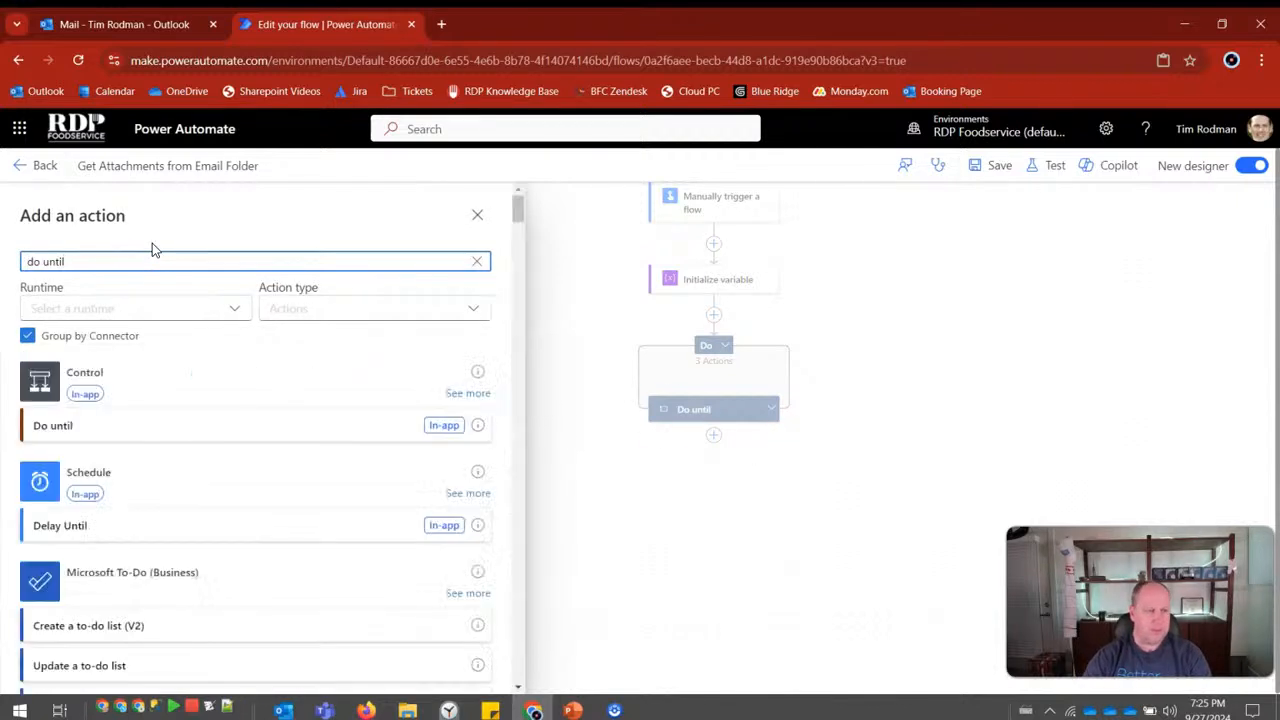
{"action": "left_click", "coordinate": [128, 420]}
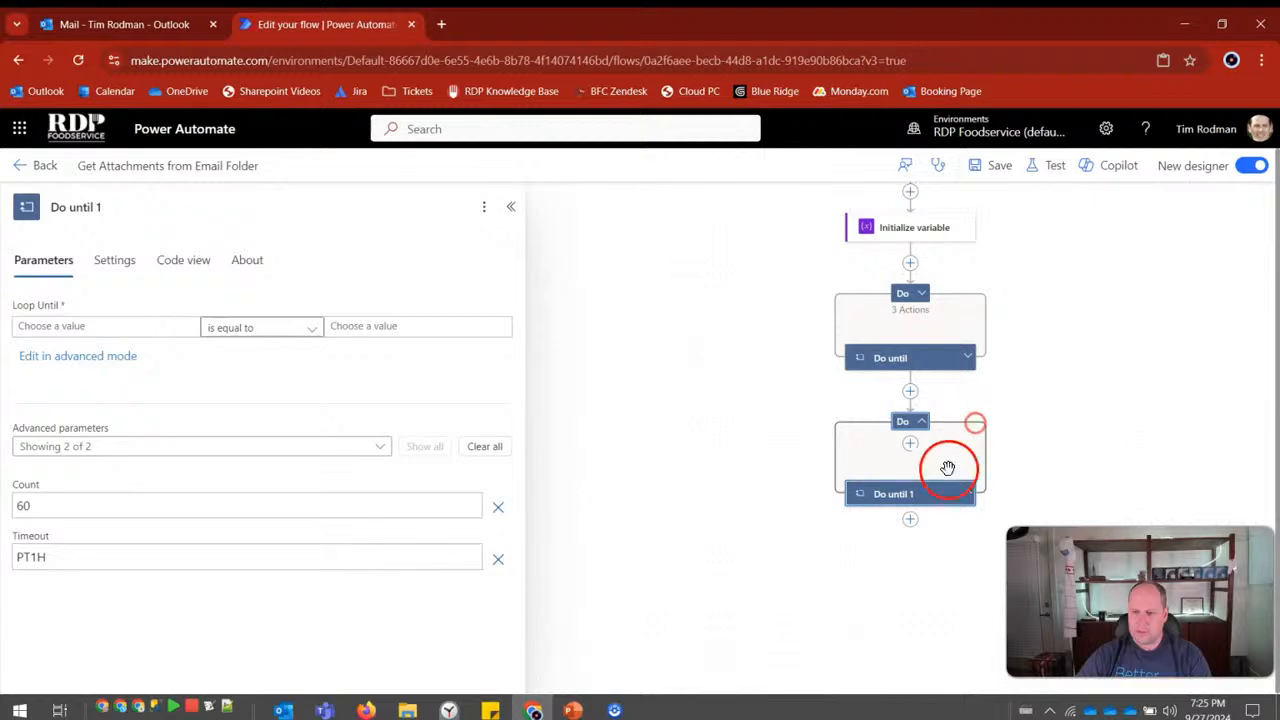
Delete the newly added, empty Do until loop at the end of the flow.
{"action": "right_click", "coordinate": [937, 448]}
{"action": "left_click", "coordinate": [903, 422]}
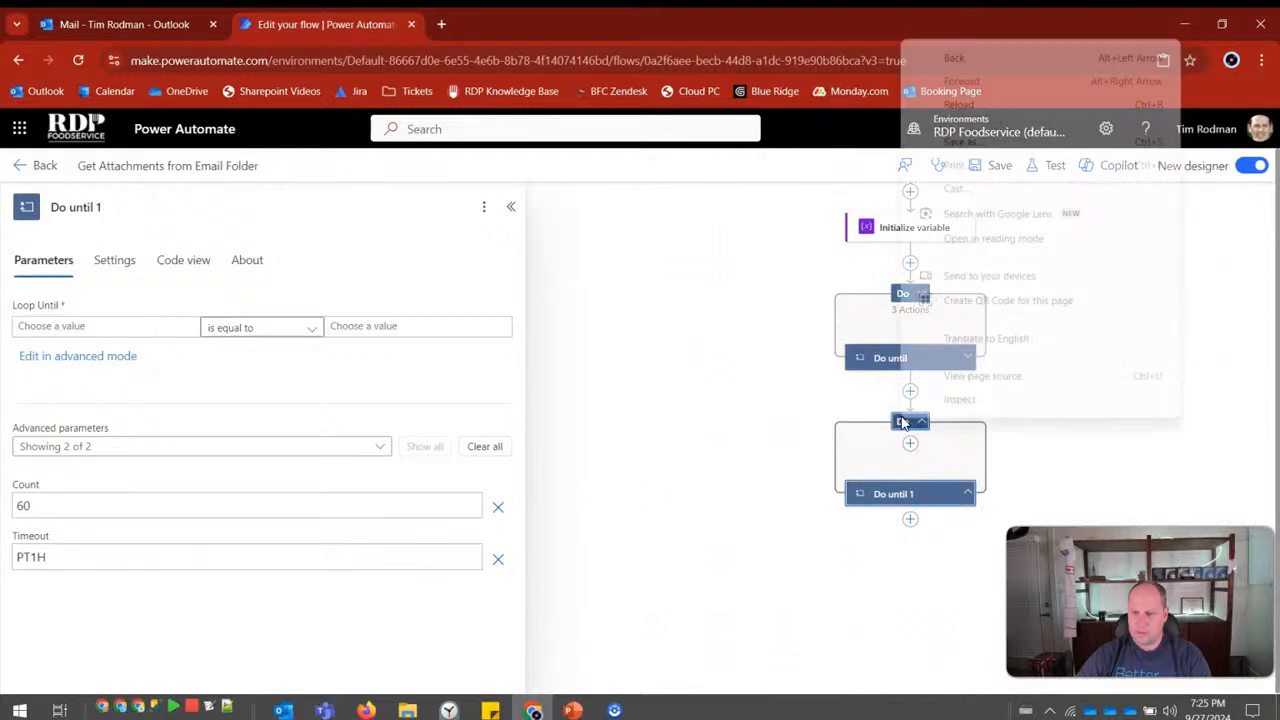
{"action": "right_click", "coordinate": [900, 493]}
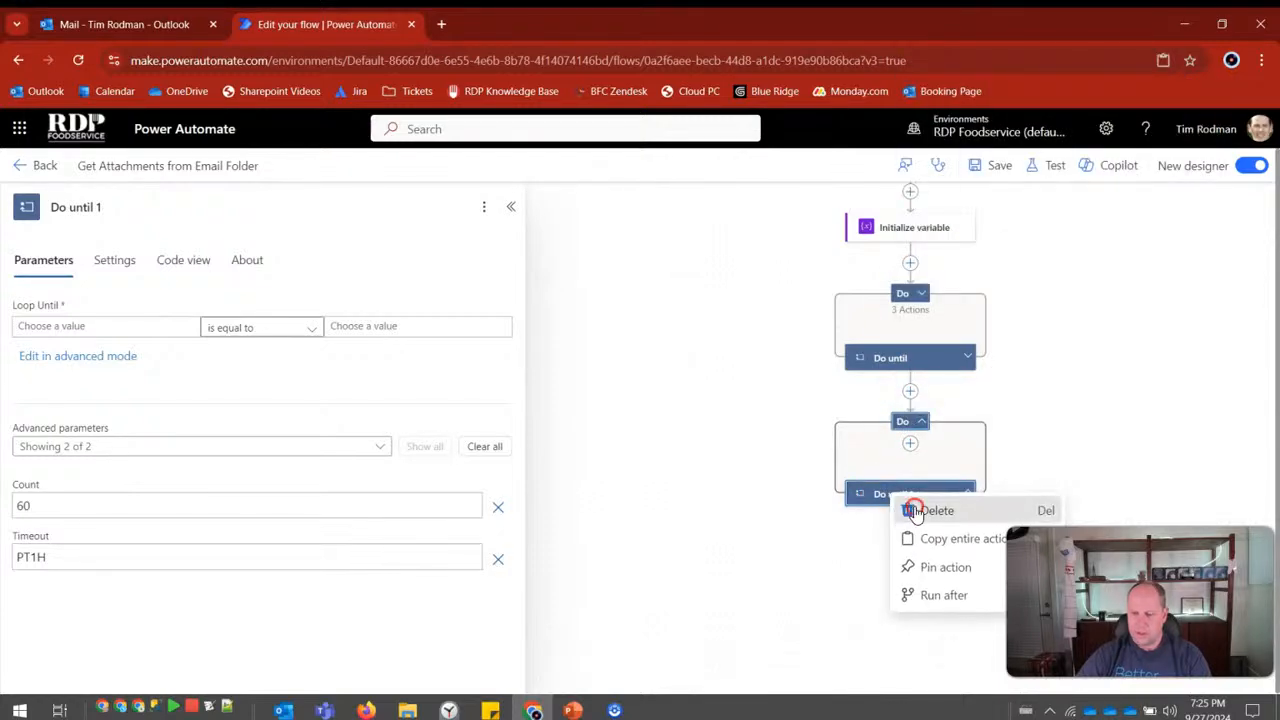
{"action": "left_click", "coordinate": [915, 511]}
{"action": "left_click", "coordinate": [620, 455]}
{"action": "left_click", "coordinate": [1071, 391]}
{"action": "left_click", "coordinate": [944, 385]}
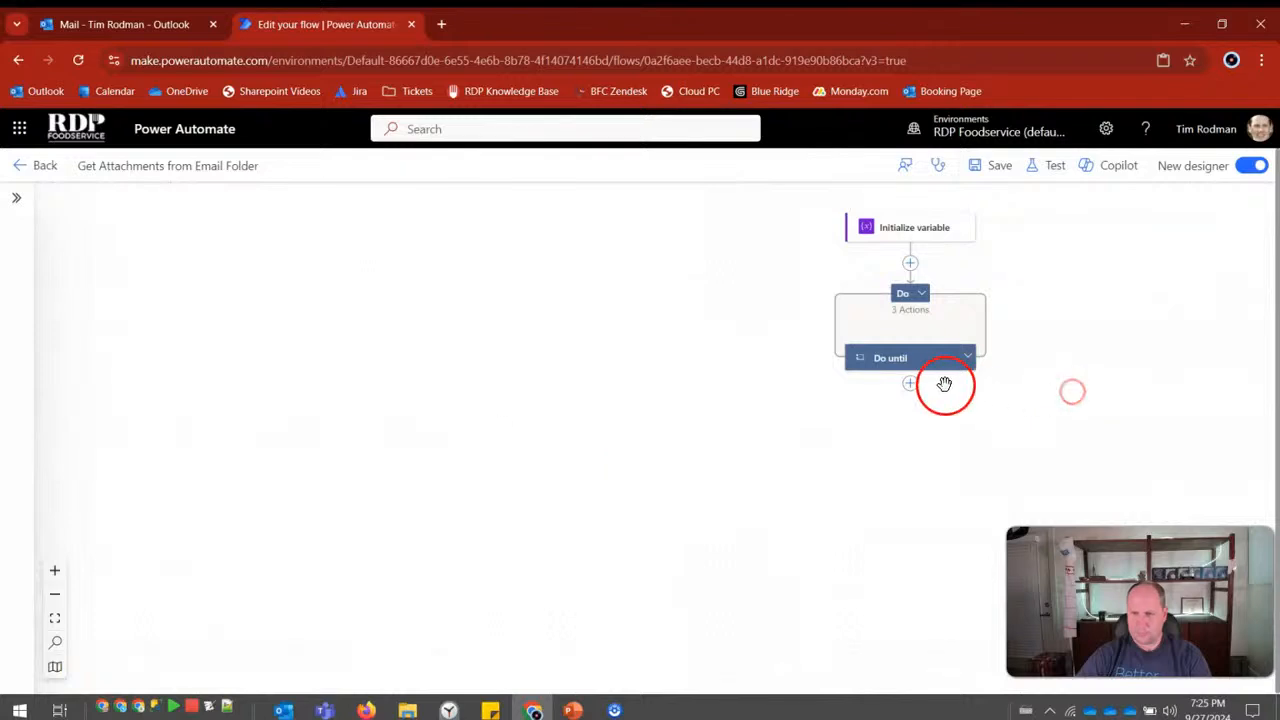
Open the Do until loop's parameters and examine both sides of its Loop Until condition.
{"action": "right_click", "coordinate": [908, 360]}
{"action": "left_click", "coordinate": [880, 360]}
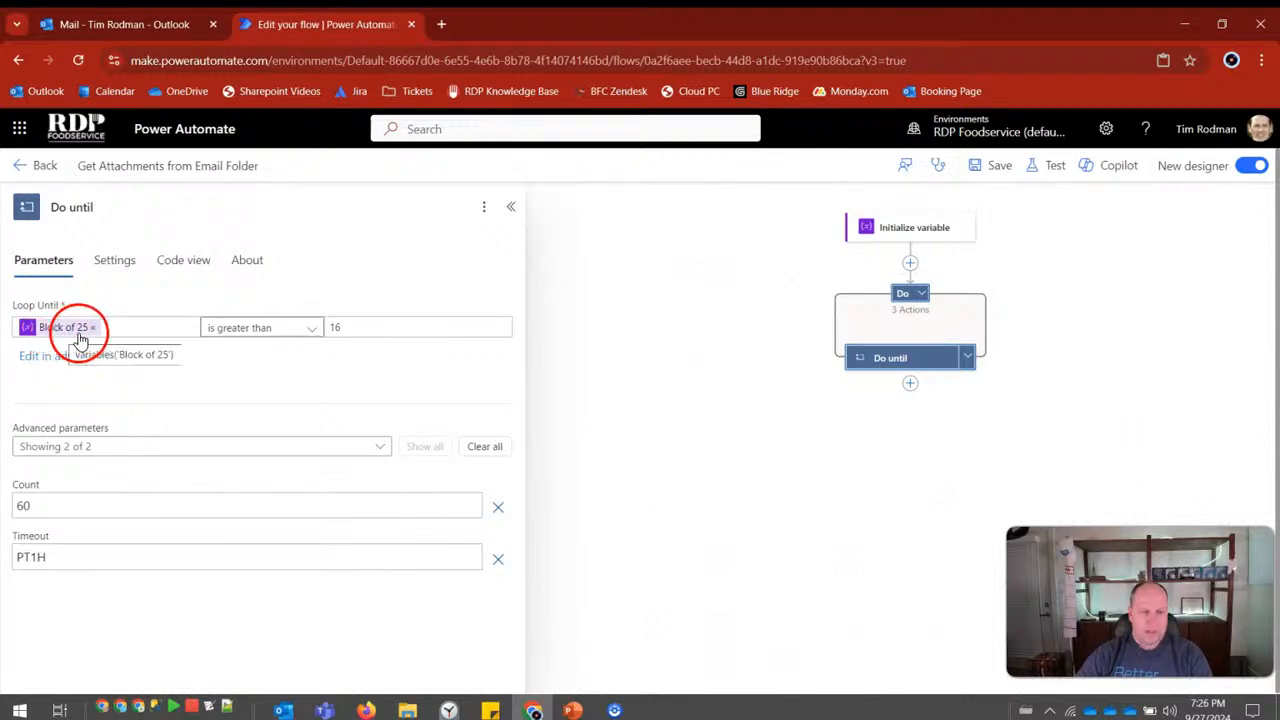
{"action": "left_click", "coordinate": [340, 328]}
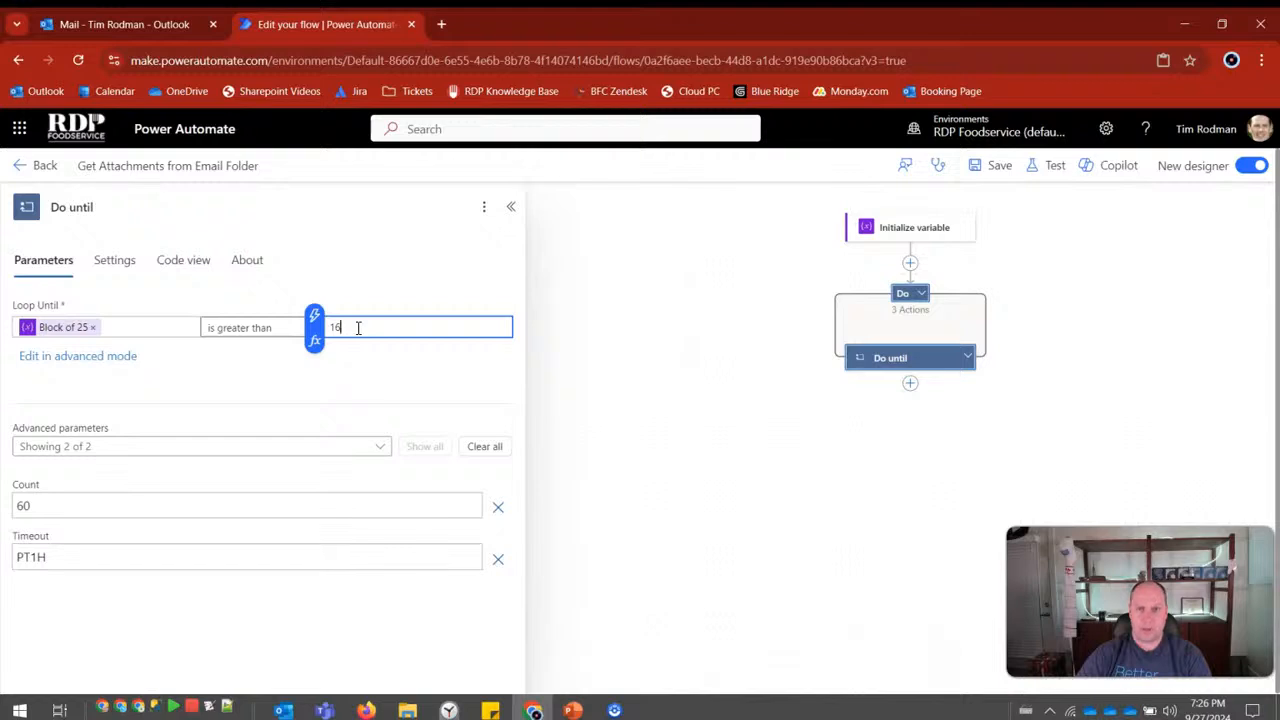
{"action": "left_click", "coordinate": [155, 322]}
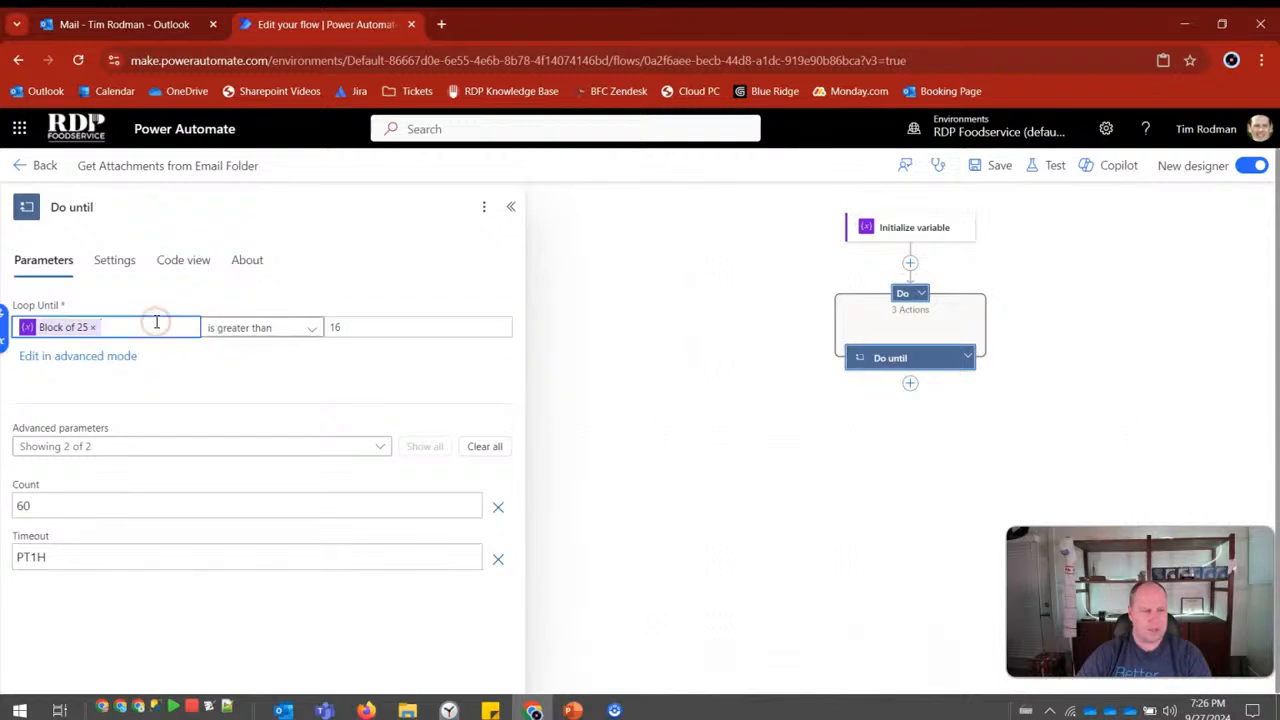
Try inserting the Block of 25 variable from dynamic content into the Do until loop's Loop Until condition.
{"action": "left_click", "coordinate": [118, 328]}
{"action": "left_click", "coordinate": [5, 320]}
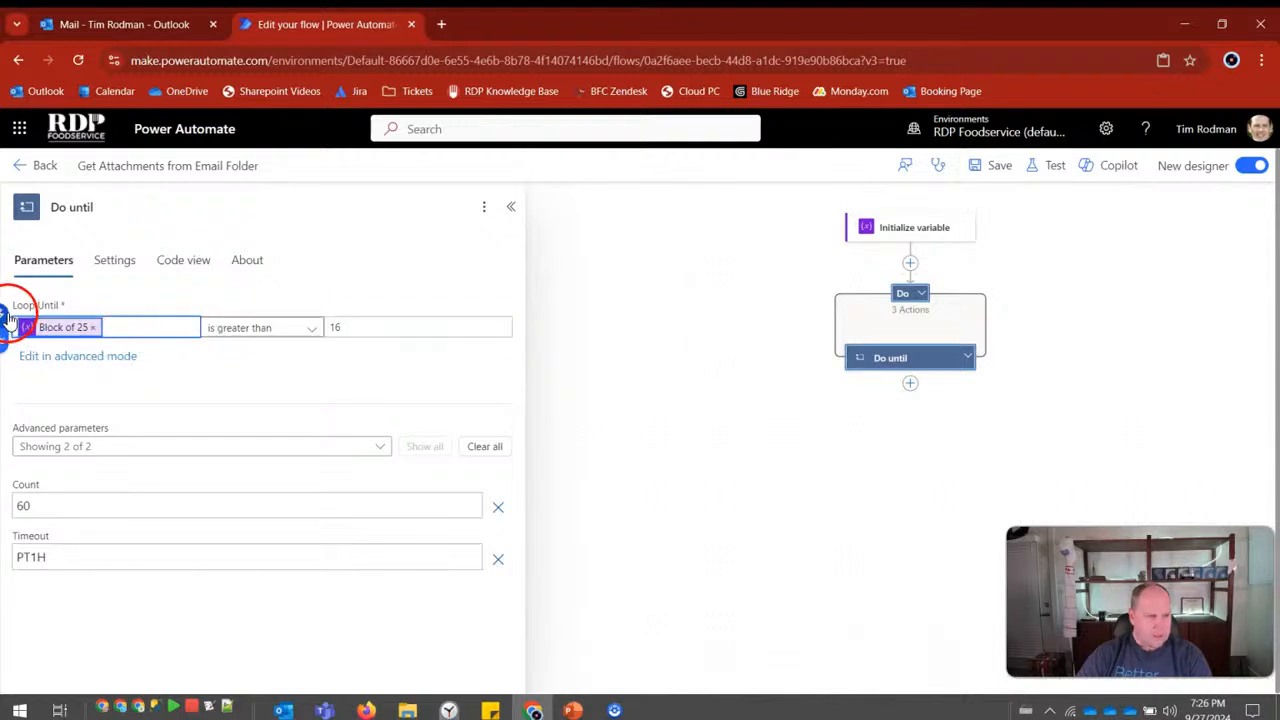
{"action": "left_click", "coordinate": [109, 326]}
{"action": "left_click", "coordinate": [5, 318]}
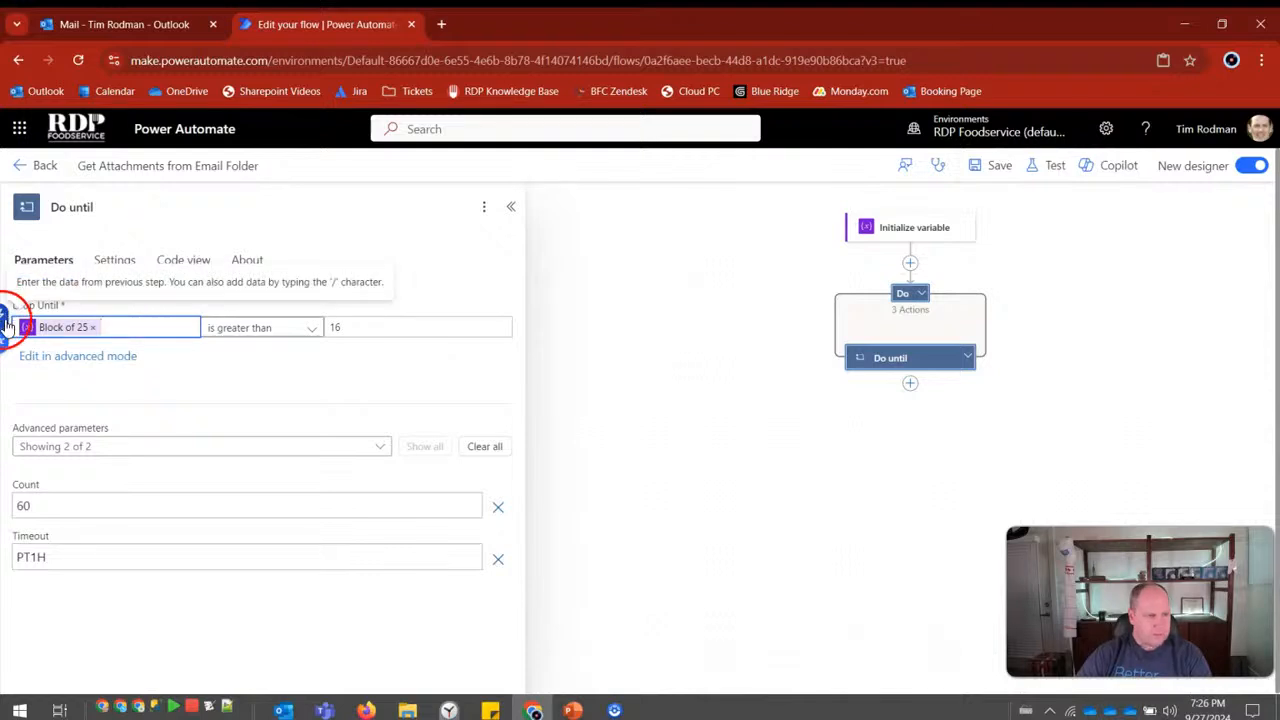
{"action": "key", "text": "/"}
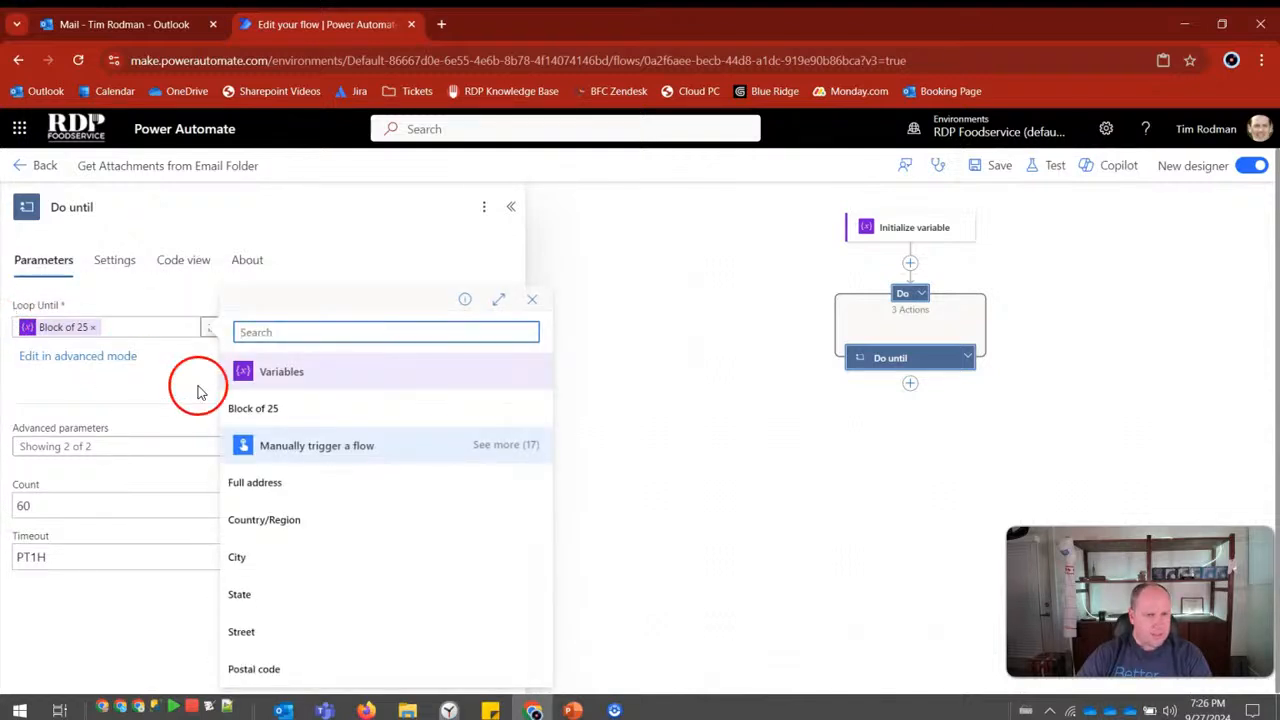
{"action": "left_click", "coordinate": [264, 414]}
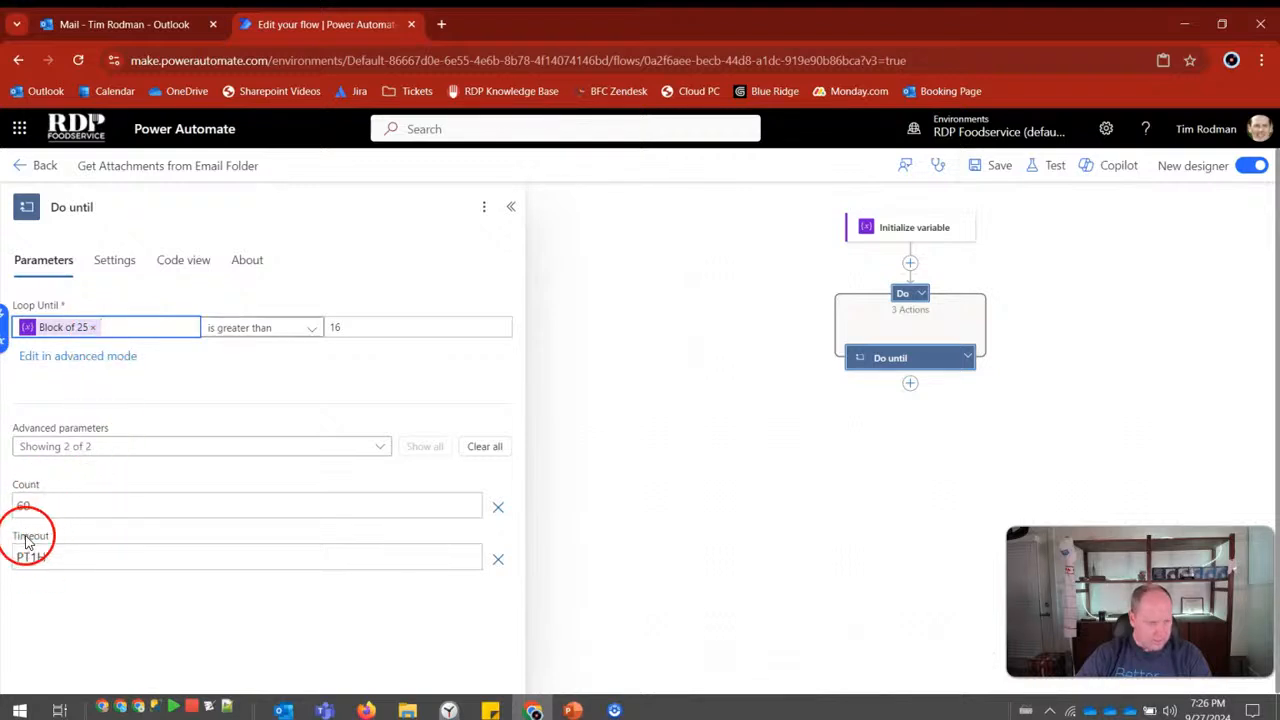
Review the Do until loop's run-after and tracking settings, and expand its Do section to show the nested actions.
{"action": "left_click", "coordinate": [115, 261]}
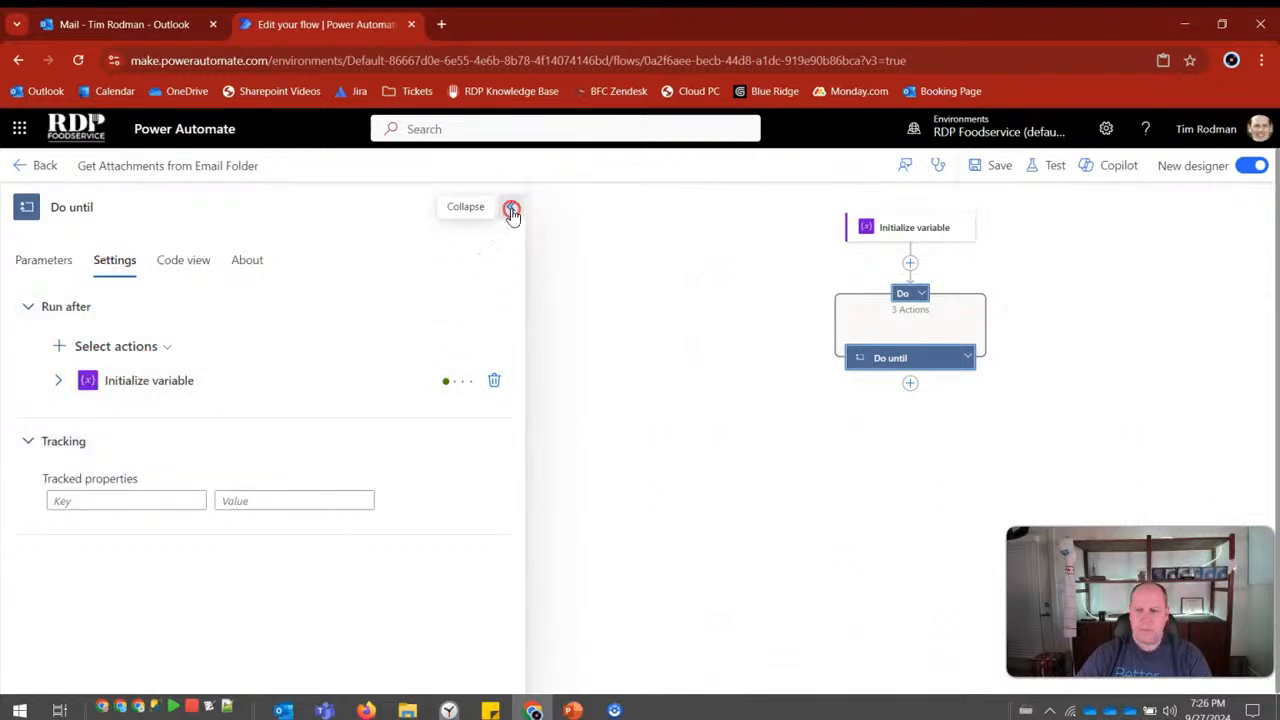
{"action": "left_click", "coordinate": [511, 211]}
{"action": "left_click", "coordinate": [922, 293]}
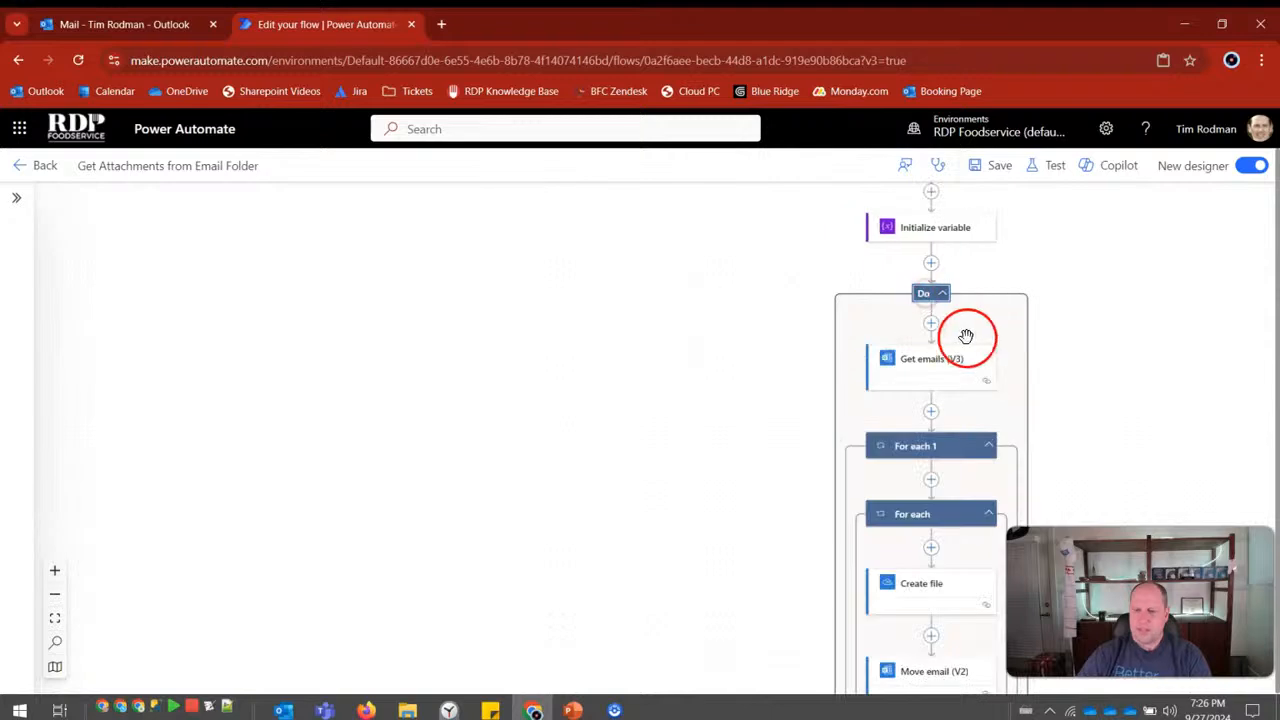
{"action": "left_click_drag", "start_coordinate": [1134, 349], "coordinate": [810, 311]}
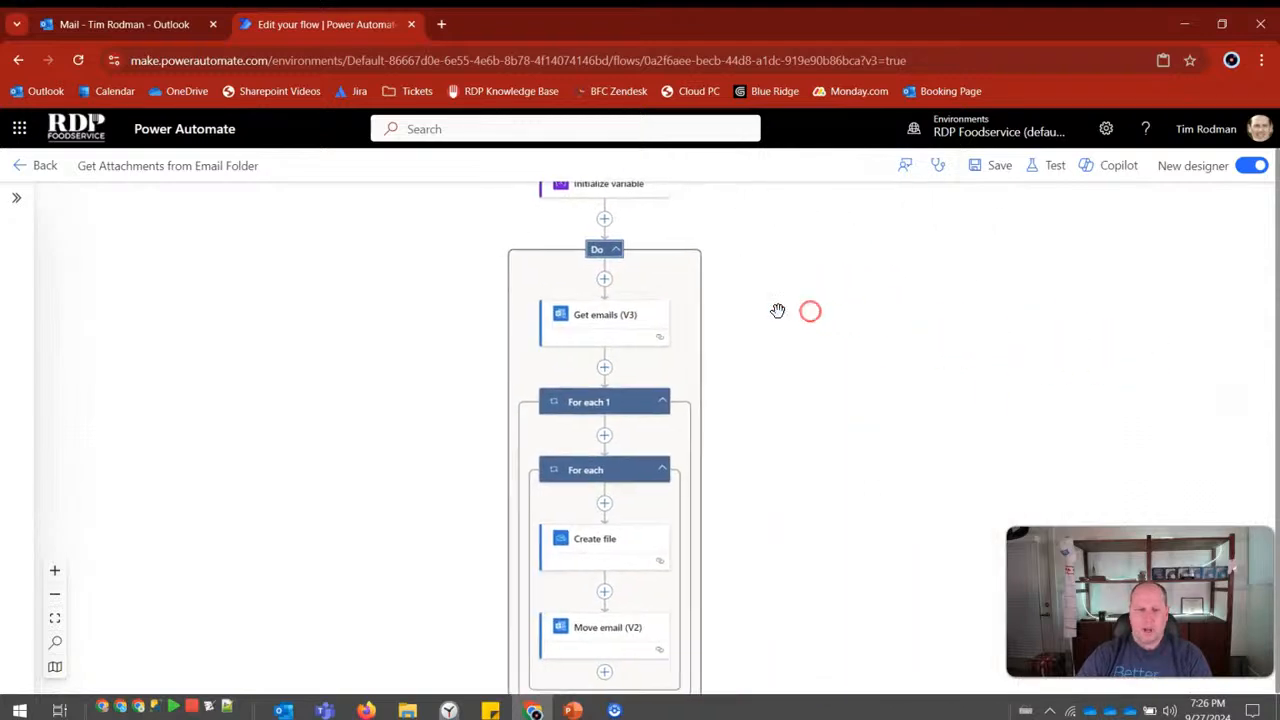
Open the Get emails (V3) action inside the Do section to view its parameters.
{"action": "left_click", "coordinate": [600, 279]}
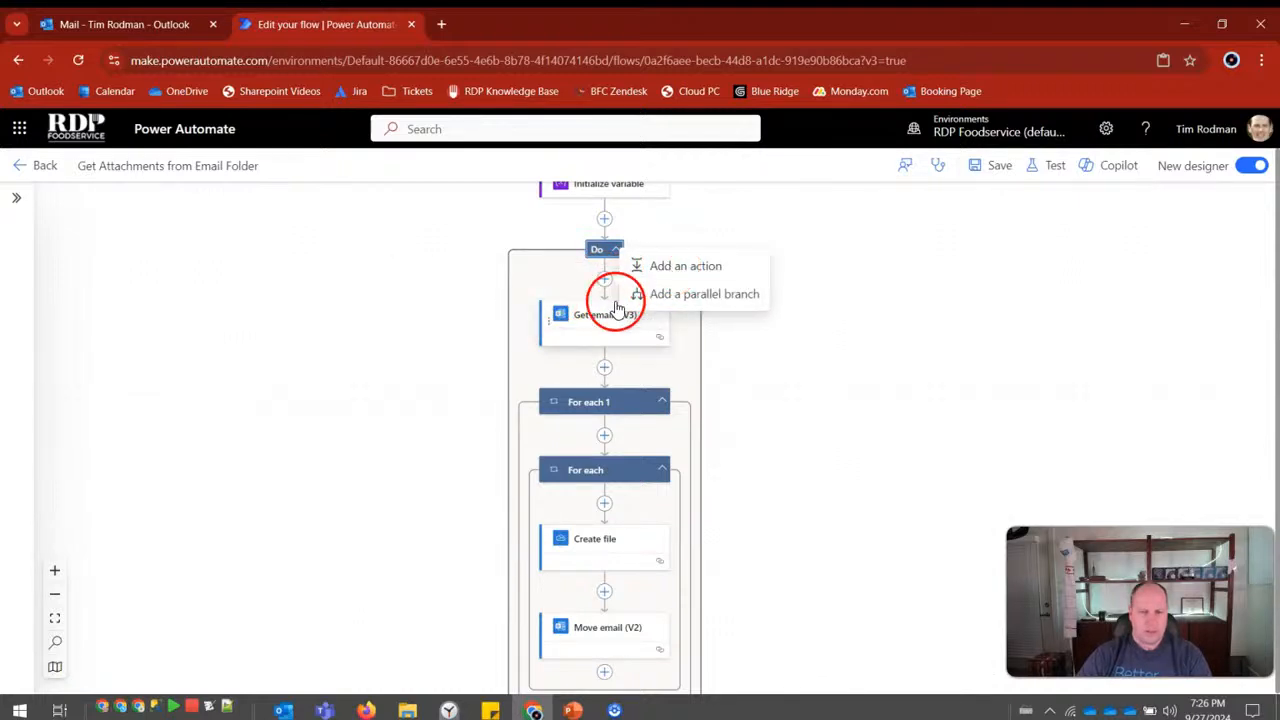
{"action": "left_click", "coordinate": [840, 327]}
{"action": "left_click", "coordinate": [606, 315]}
{"action": "left_click", "coordinate": [563, 318]}
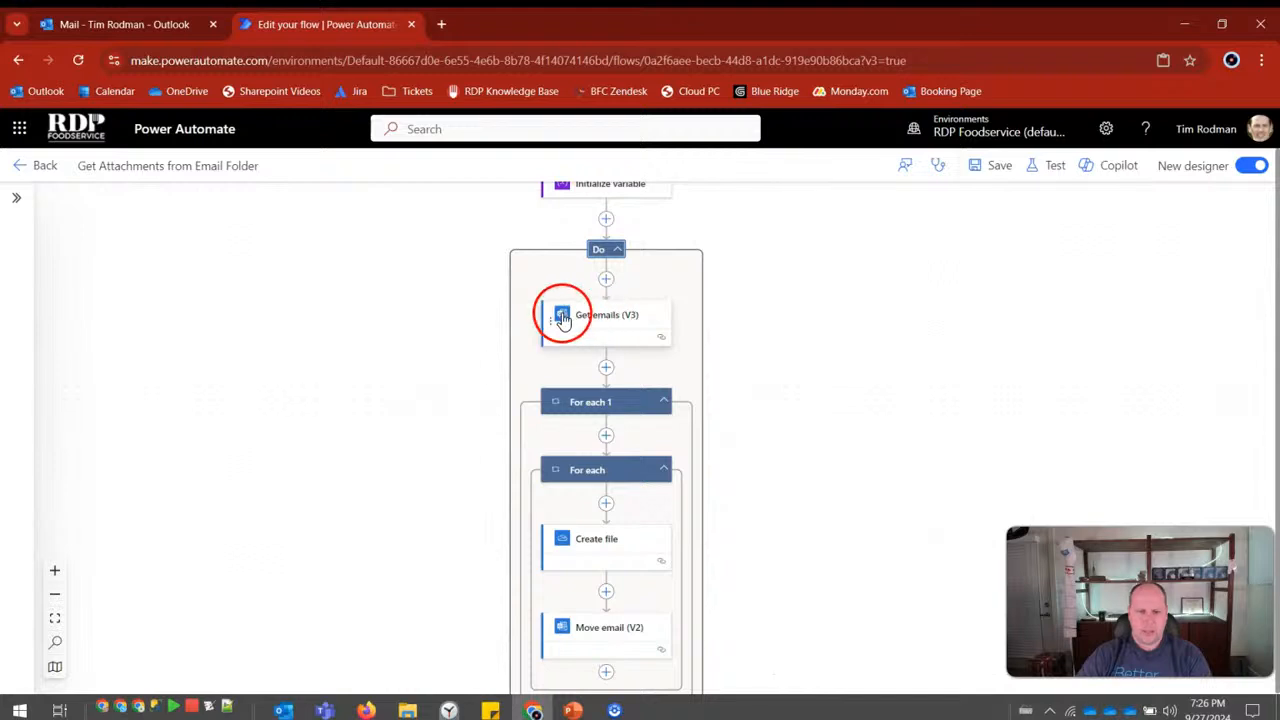
{"action": "left_click", "coordinate": [604, 316]}
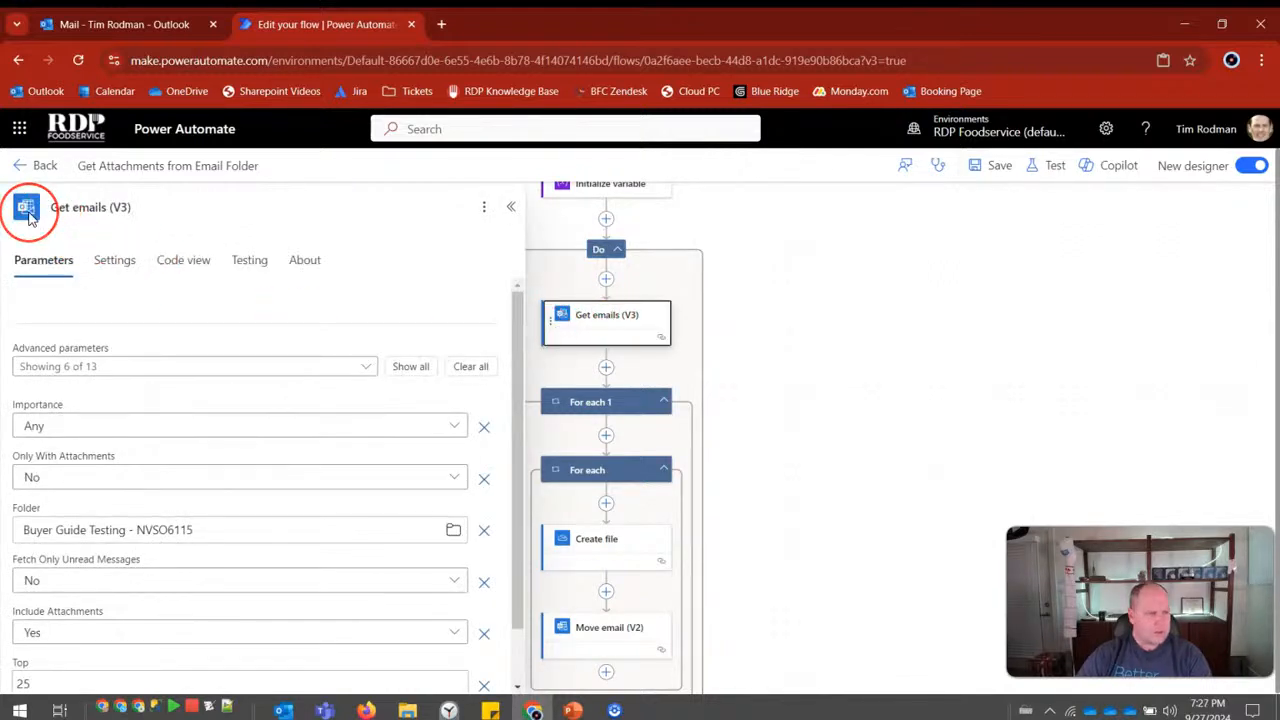
{"action": "left_click", "coordinate": [31, 218]}
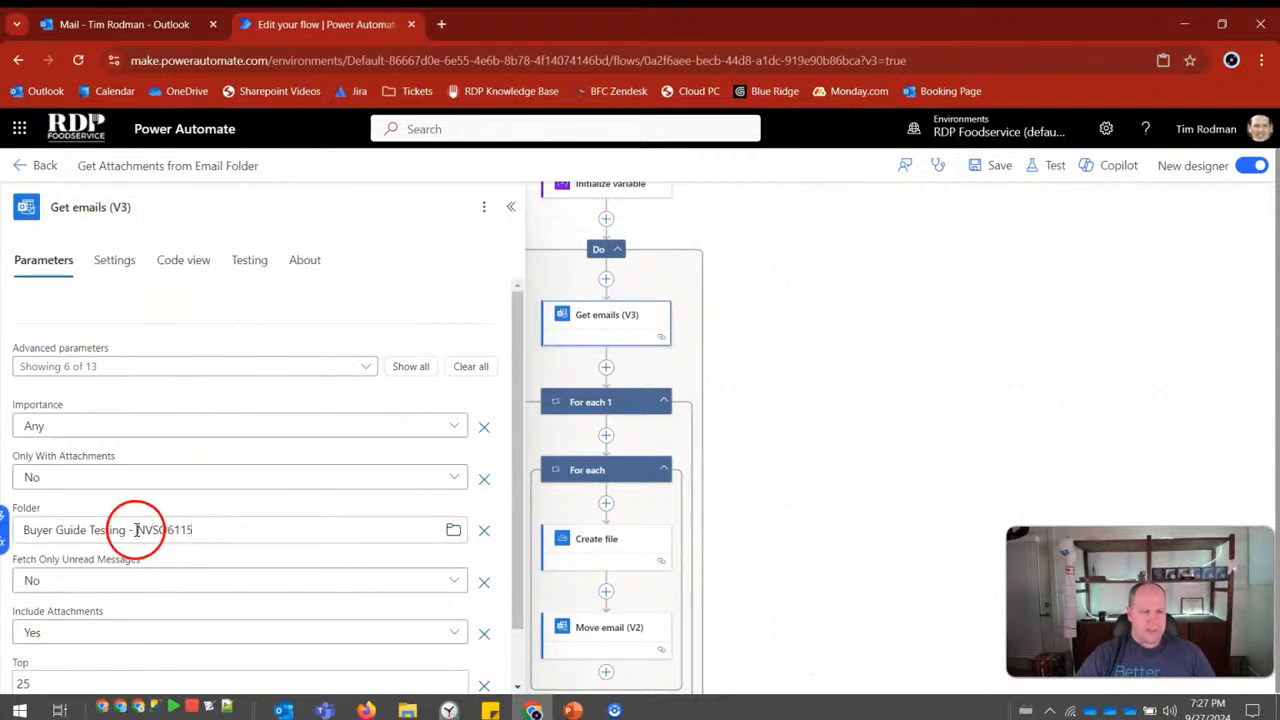
Browse the mailbox folders available for the Folder parameter of Get emails (V3), and dismiss the list.
{"action": "left_click", "coordinate": [172, 533]}
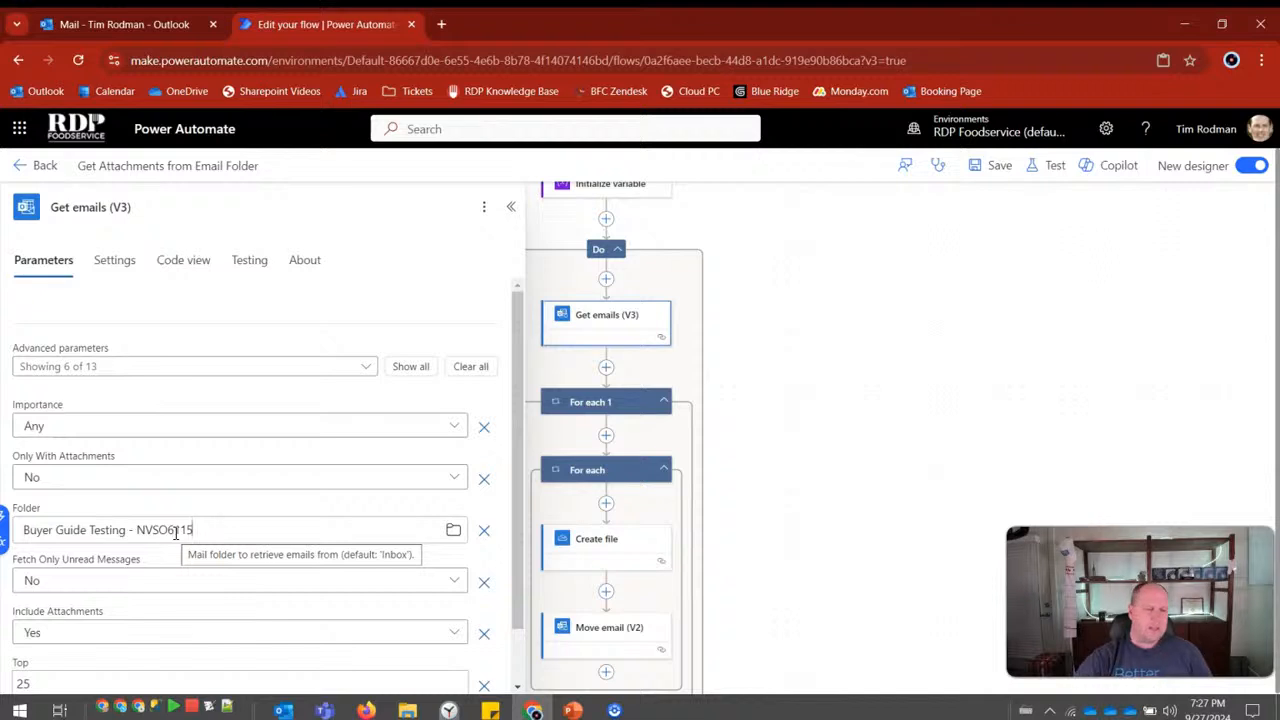
{"action": "left_click", "coordinate": [455, 531]}
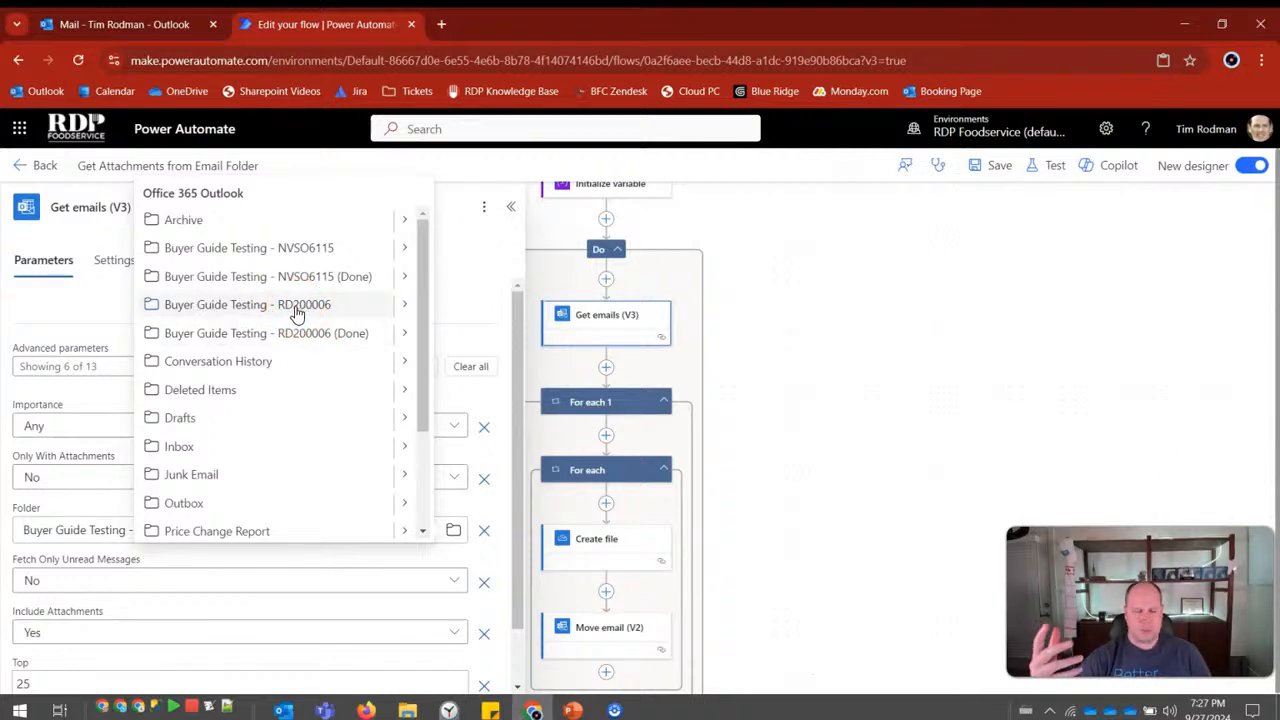
{"action": "left_click", "coordinate": [474, 277]}
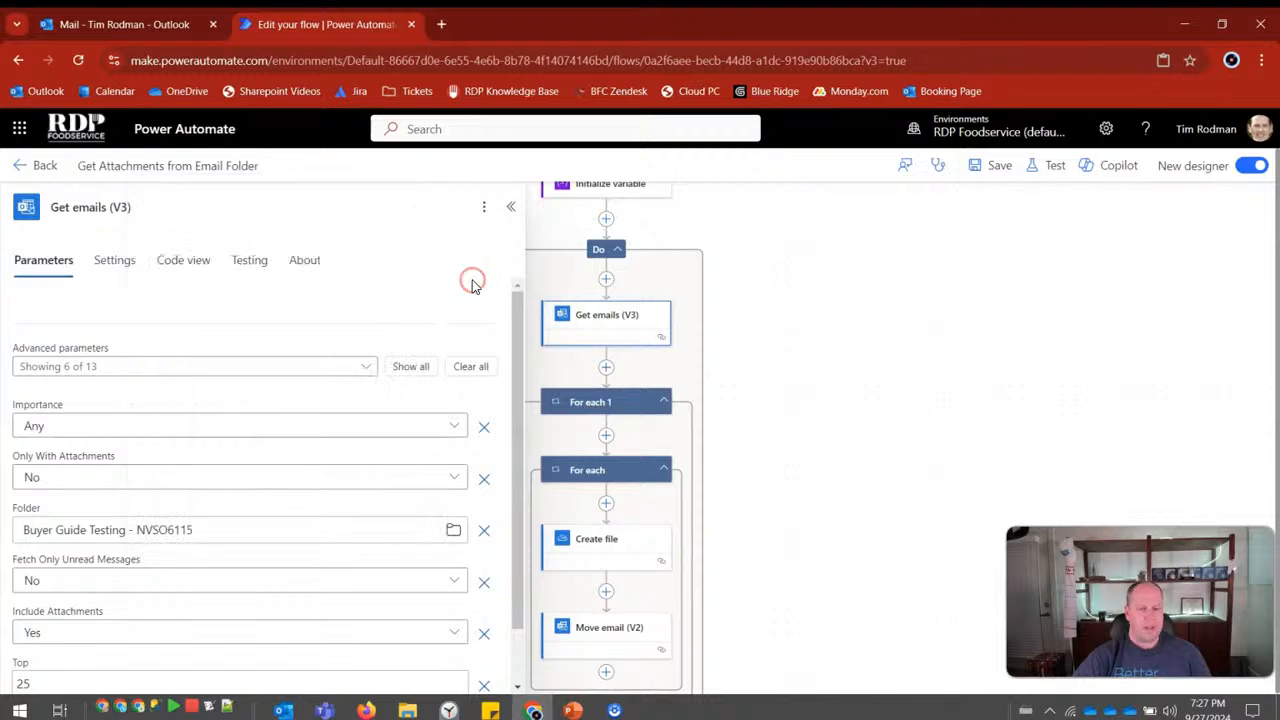
Examine the remaining Get emails (V3) parameters down to the Top limit, and collapse the action's details.
{"action": "scroll", "coordinate": [346, 451], "scroll_direction": "down", "scroll_amount": 1}
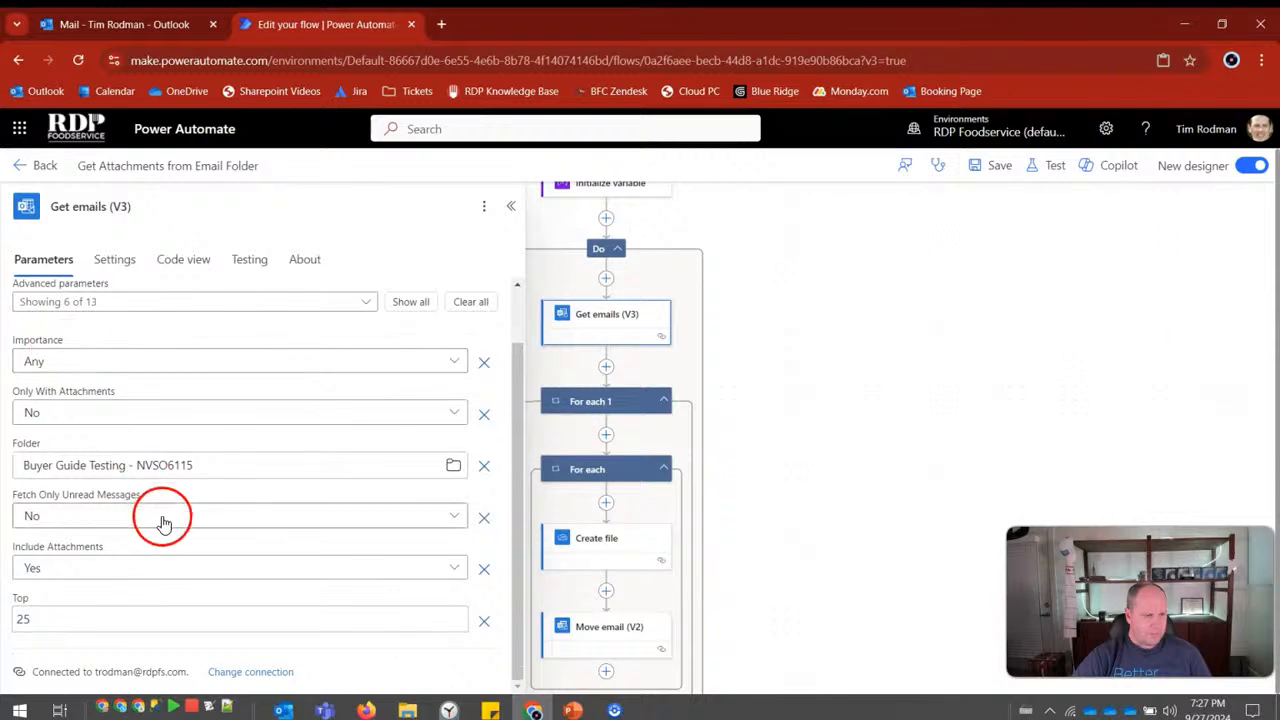
{"action": "left_click", "coordinate": [192, 619]}
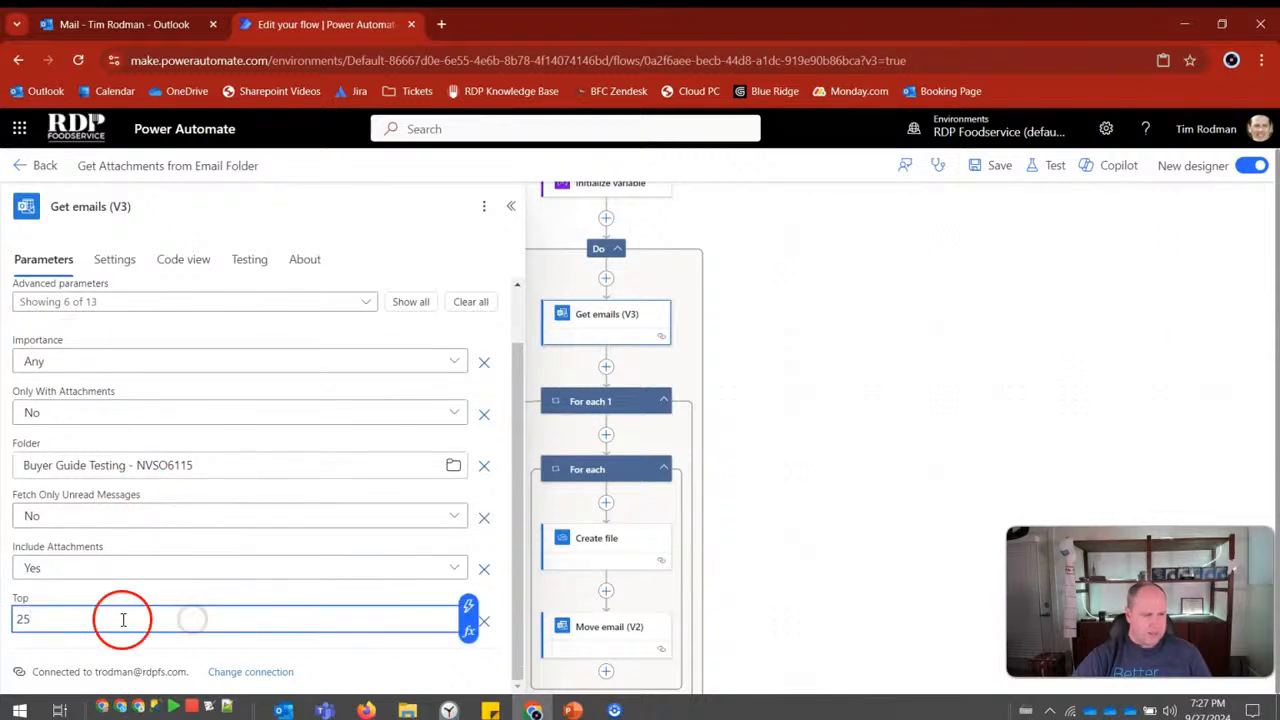
{"action": "left_click", "coordinate": [192, 619]}
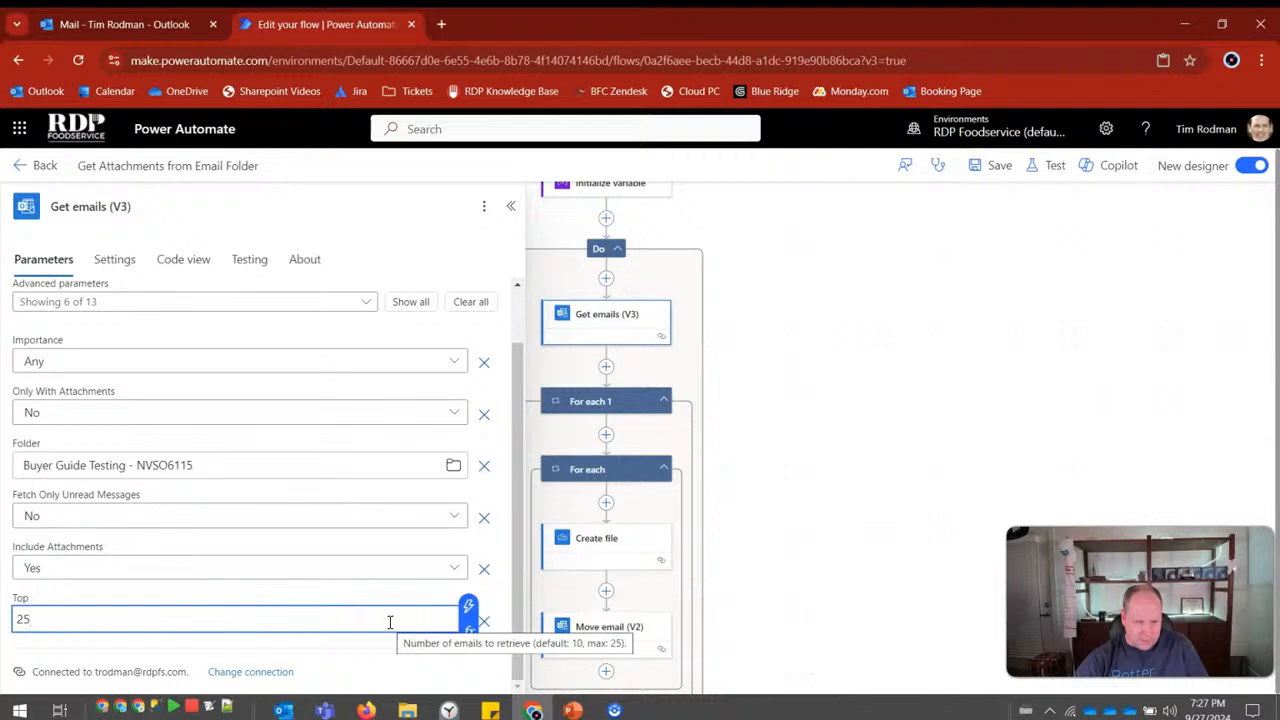
{"action": "left_click", "coordinate": [510, 206]}
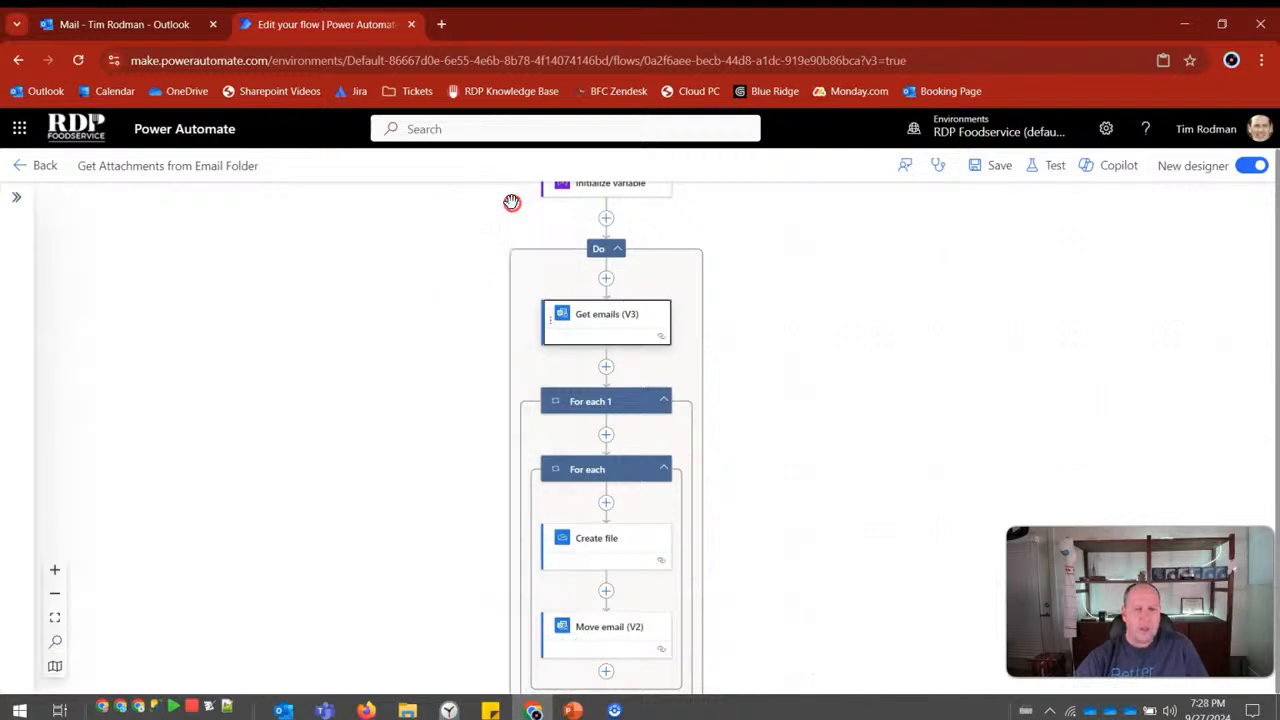
Search for a "for each" action to insert between Get emails (V3) and For each 1, and close the search without adding one.
{"action": "left_click", "coordinate": [607, 368]}
{"action": "left_click", "coordinate": [655, 351]}
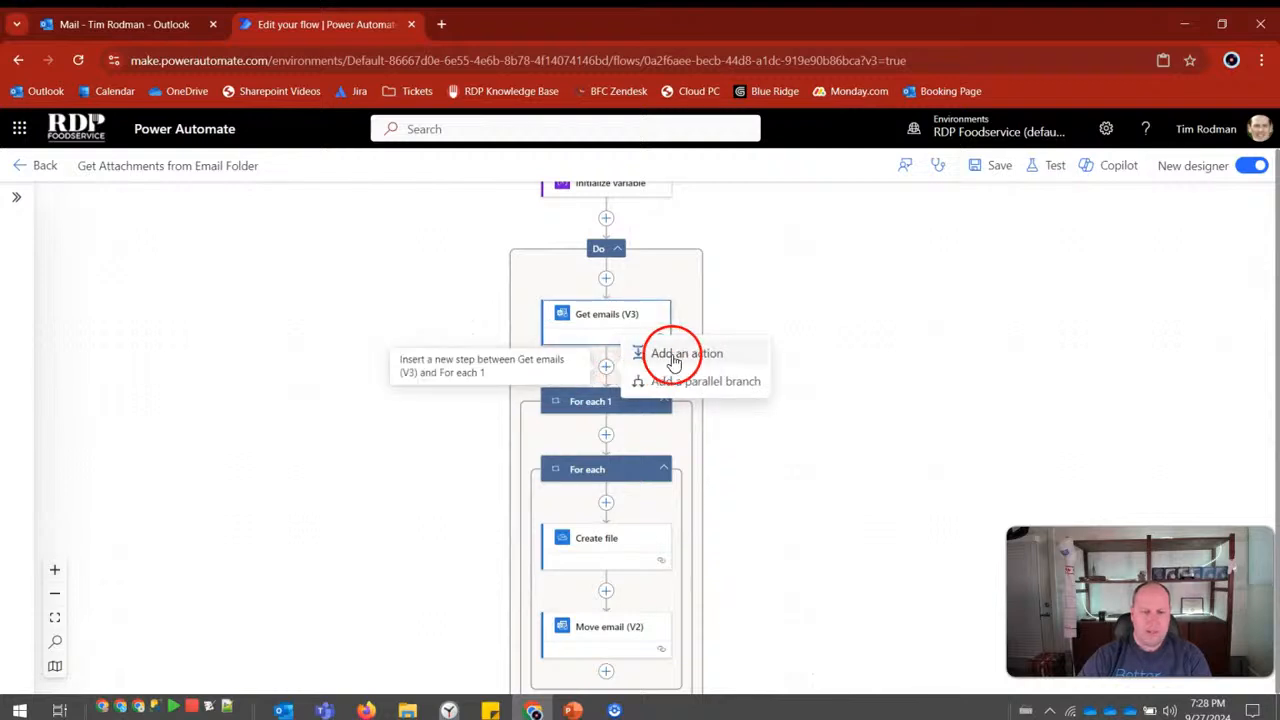
{"action": "type", "text": "ch"}
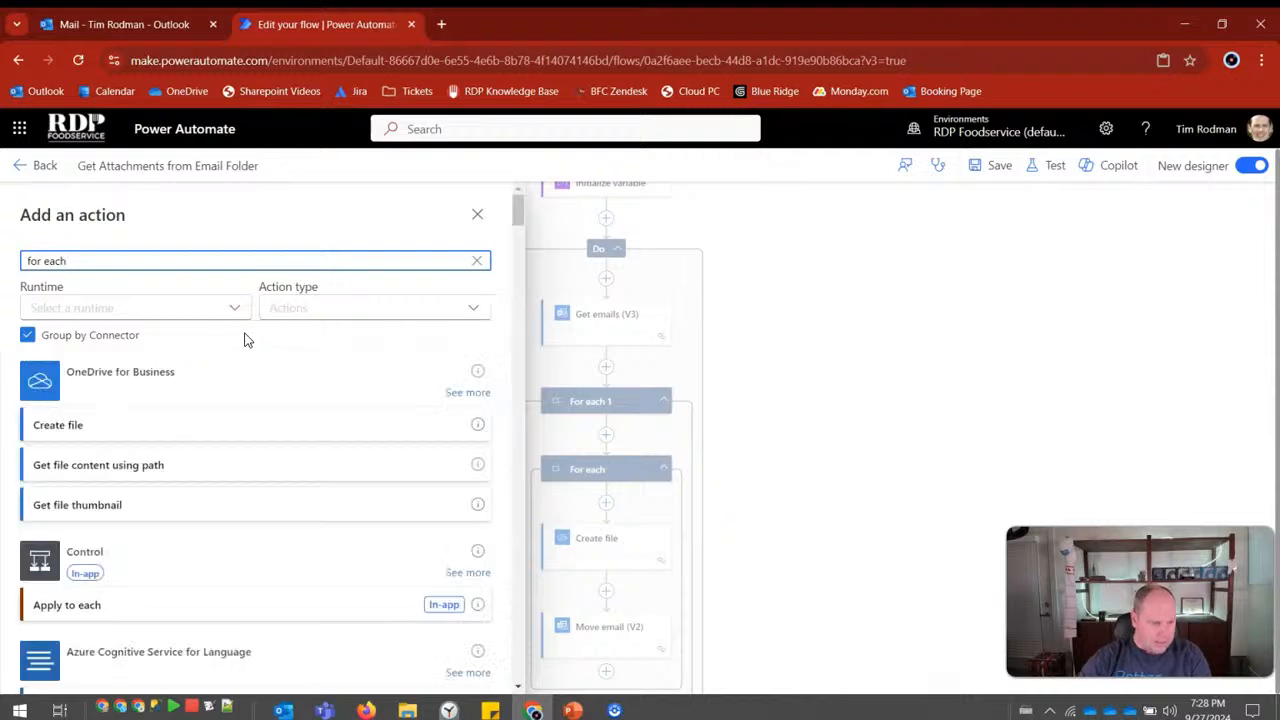
{"action": "scroll", "coordinate": [154, 511], "scroll_direction": "down", "scroll_amount": 1}
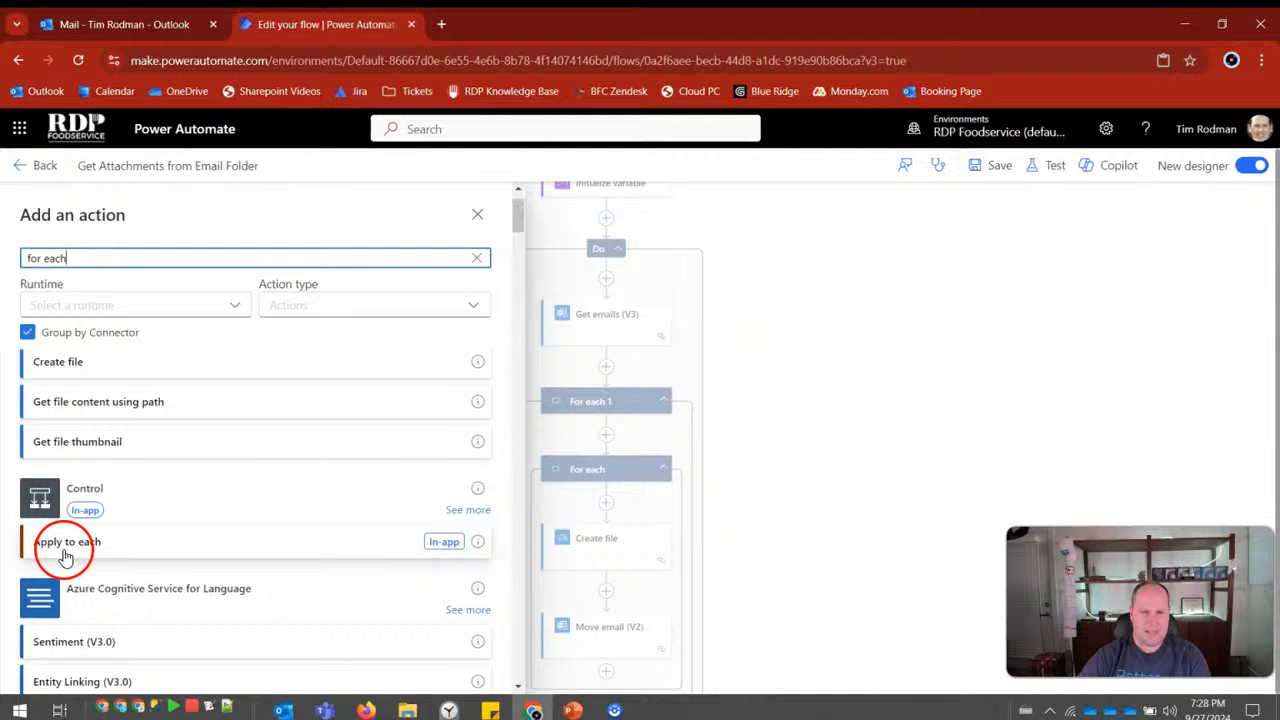
{"action": "left_click", "coordinate": [477, 214]}
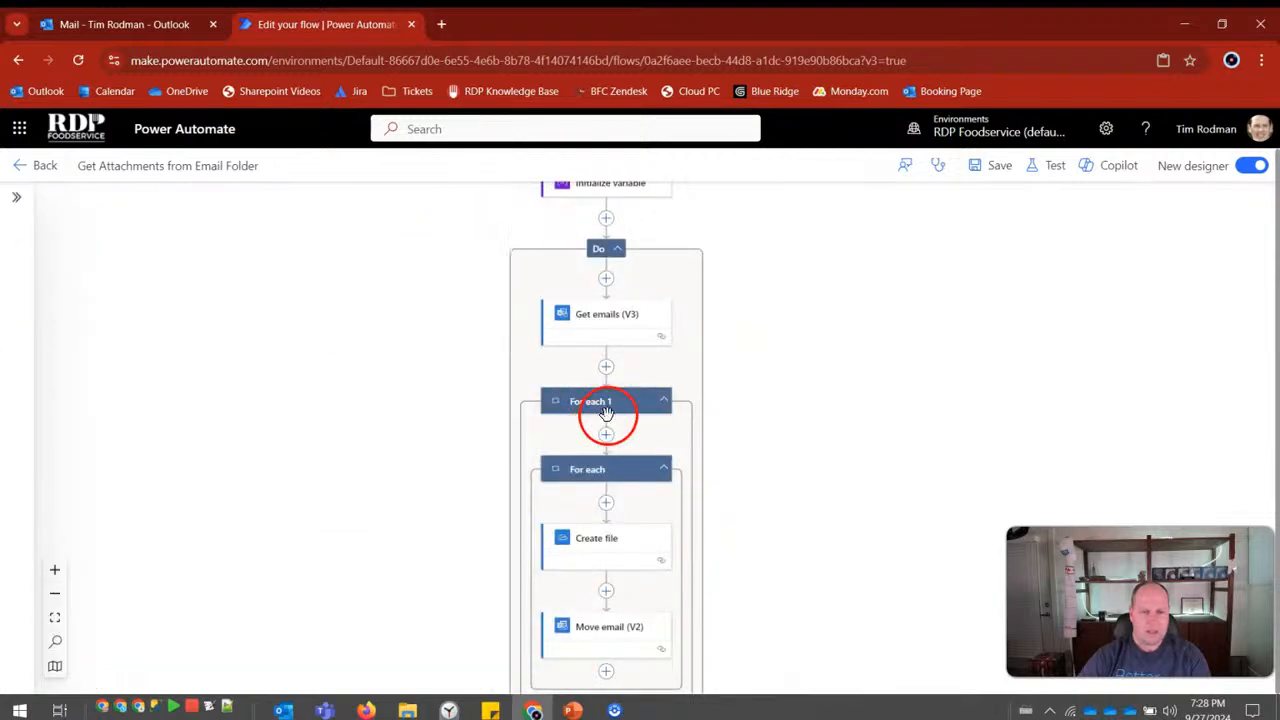
Open the For each 1 loop and examine the previous-step output it iterates over.
{"action": "left_click", "coordinate": [606, 412]}
{"action": "left_click", "coordinate": [268, 380]}
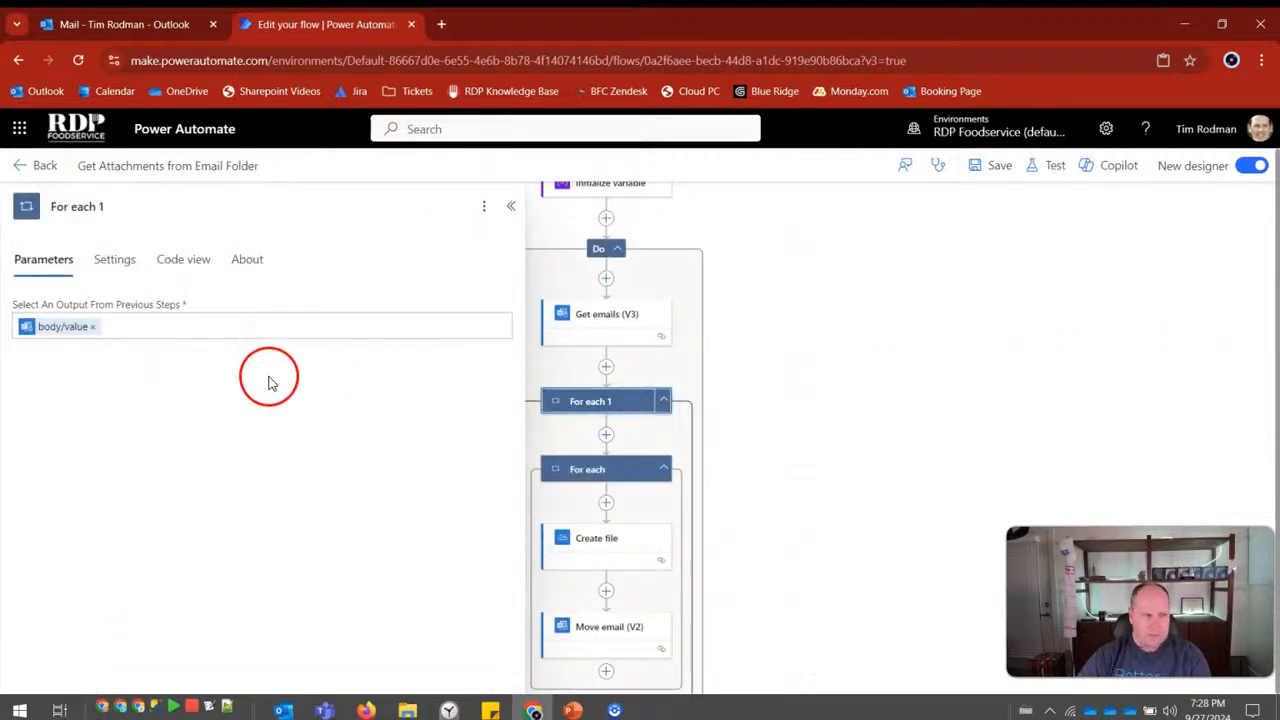
{"action": "left_click", "coordinate": [143, 324]}
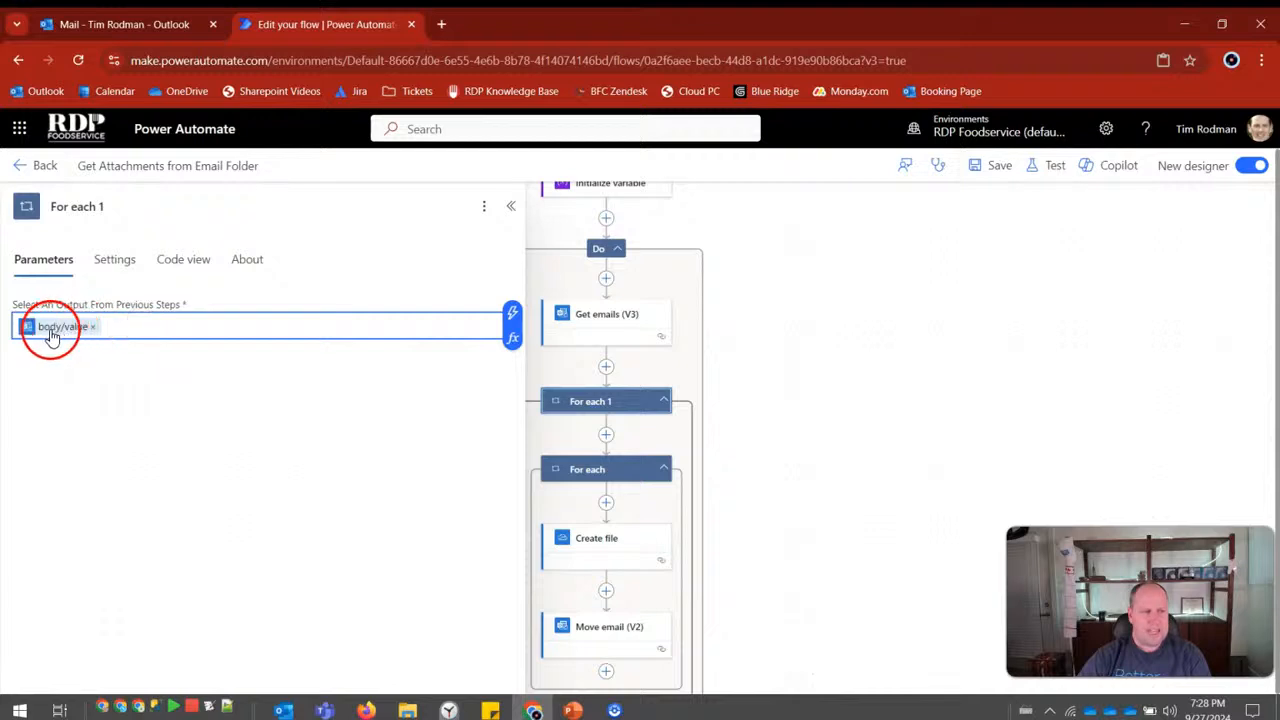
{"action": "left_click", "coordinate": [126, 323]}
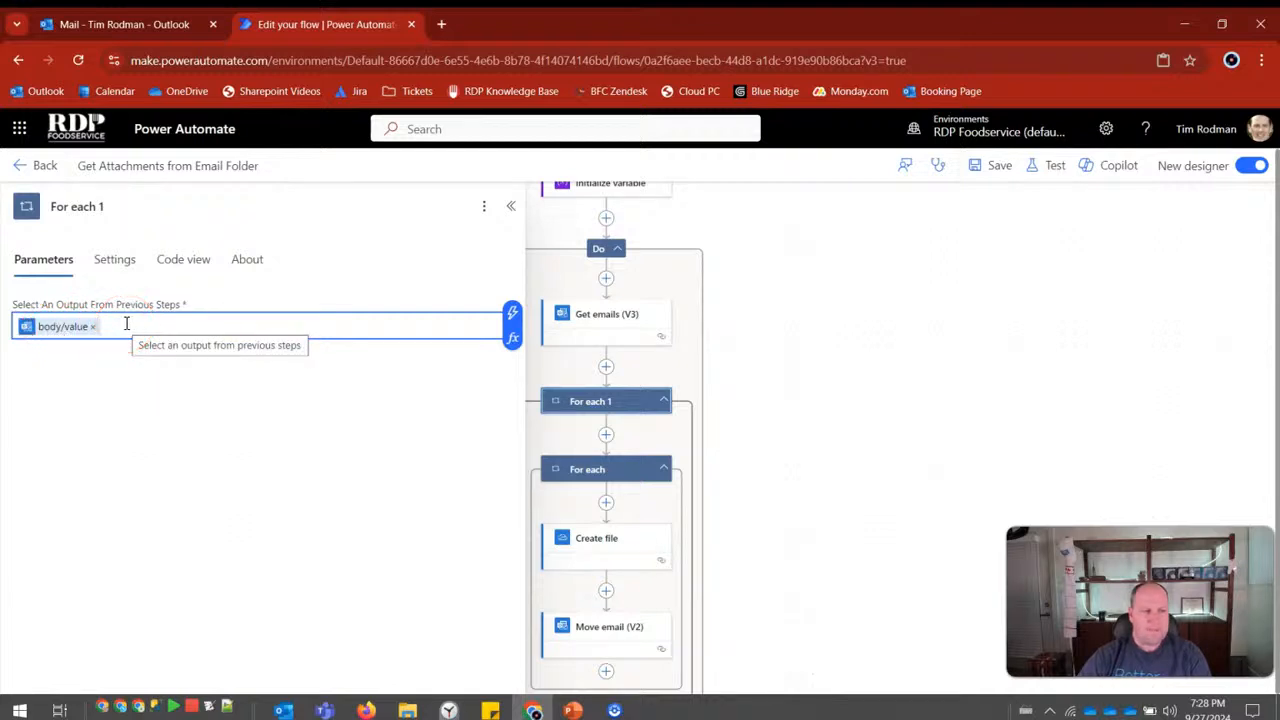
Add a second body/value output from Get emails (V3) to the For each 1 loop's input, and remove that duplicate.
{"action": "left_click", "coordinate": [514, 316]}
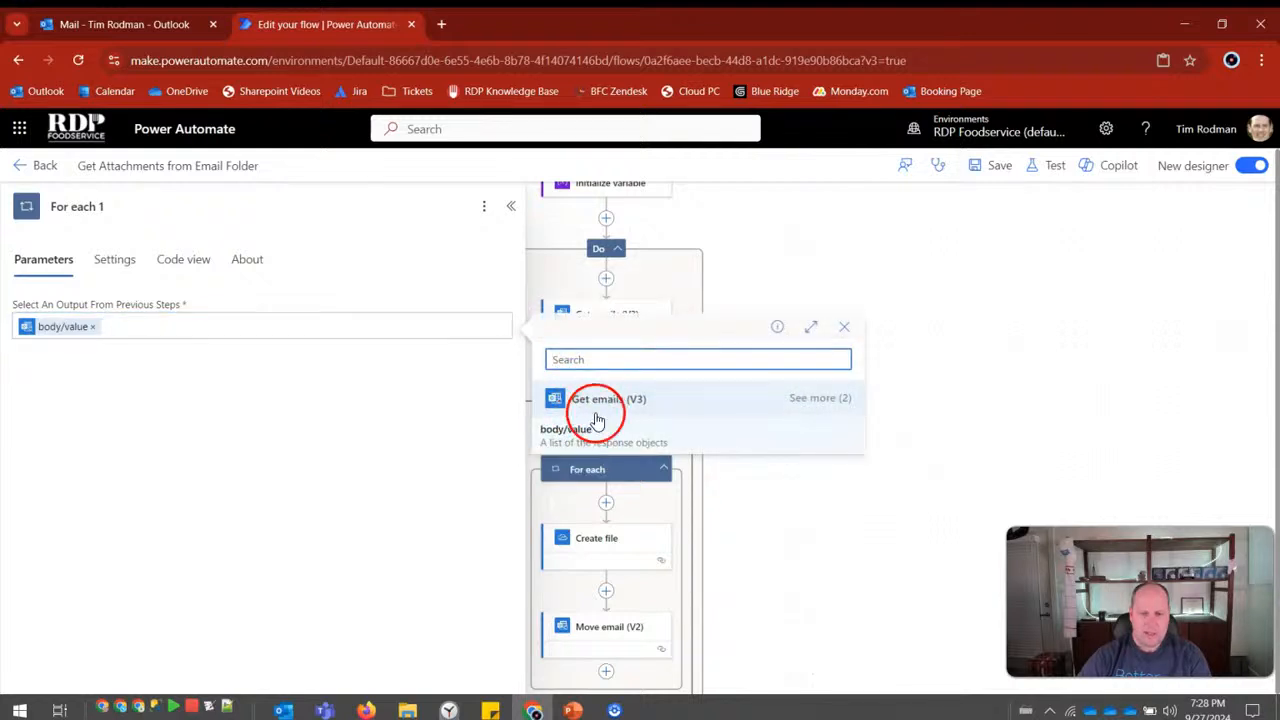
{"action": "left_click", "coordinate": [578, 438]}
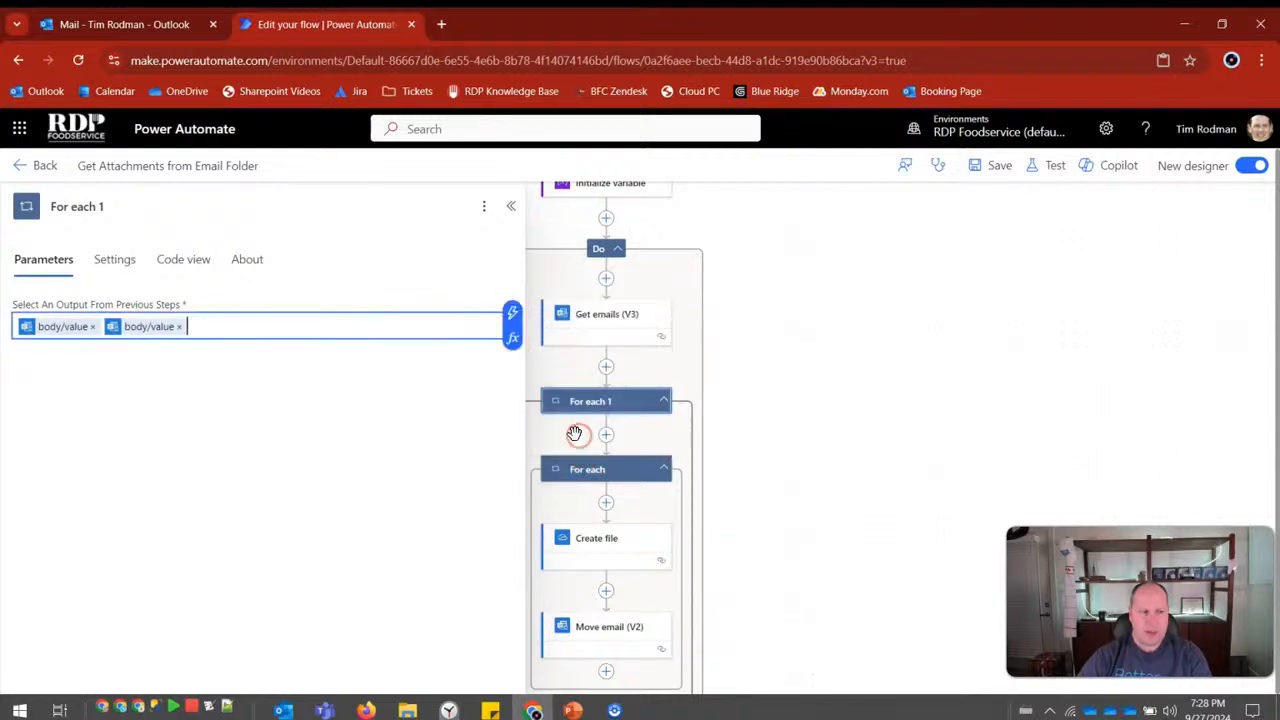
{"action": "left_click", "coordinate": [178, 327]}
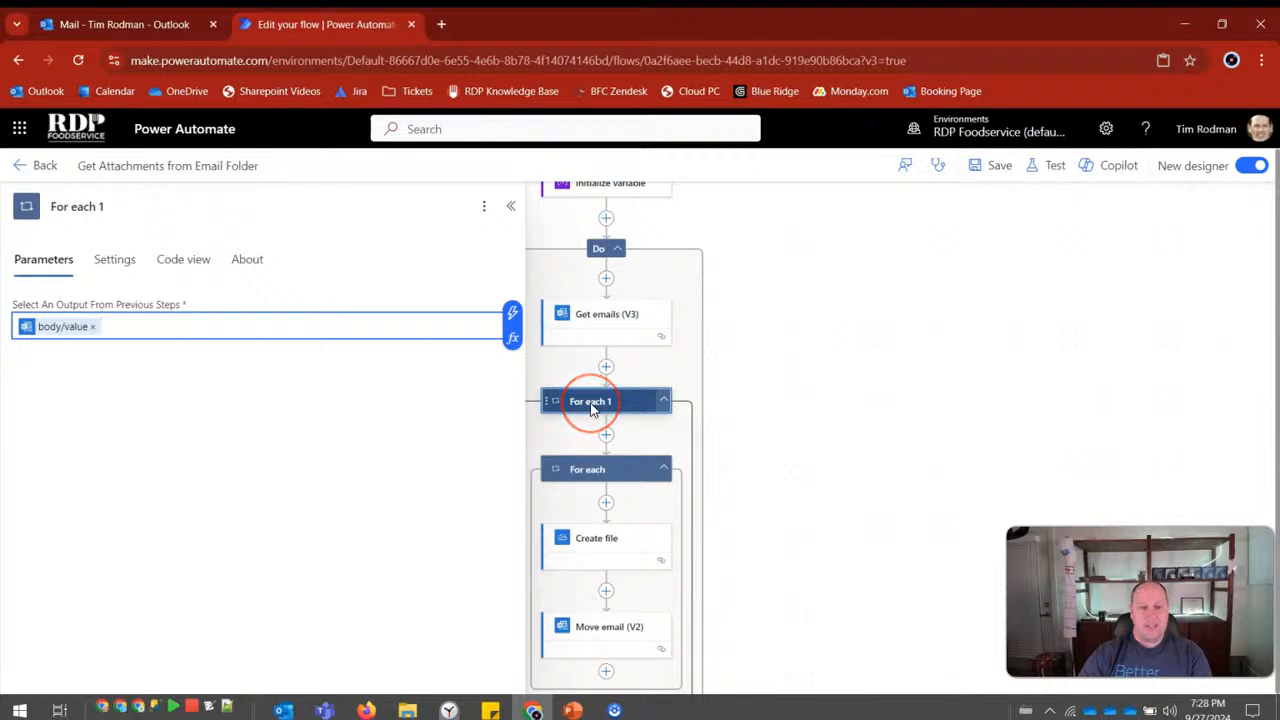
Open the inner For each loop and examine its attachments input and the dynamic content available for it.
{"action": "left_click_drag", "start_coordinate": [591, 408], "coordinate": [591, 480]}
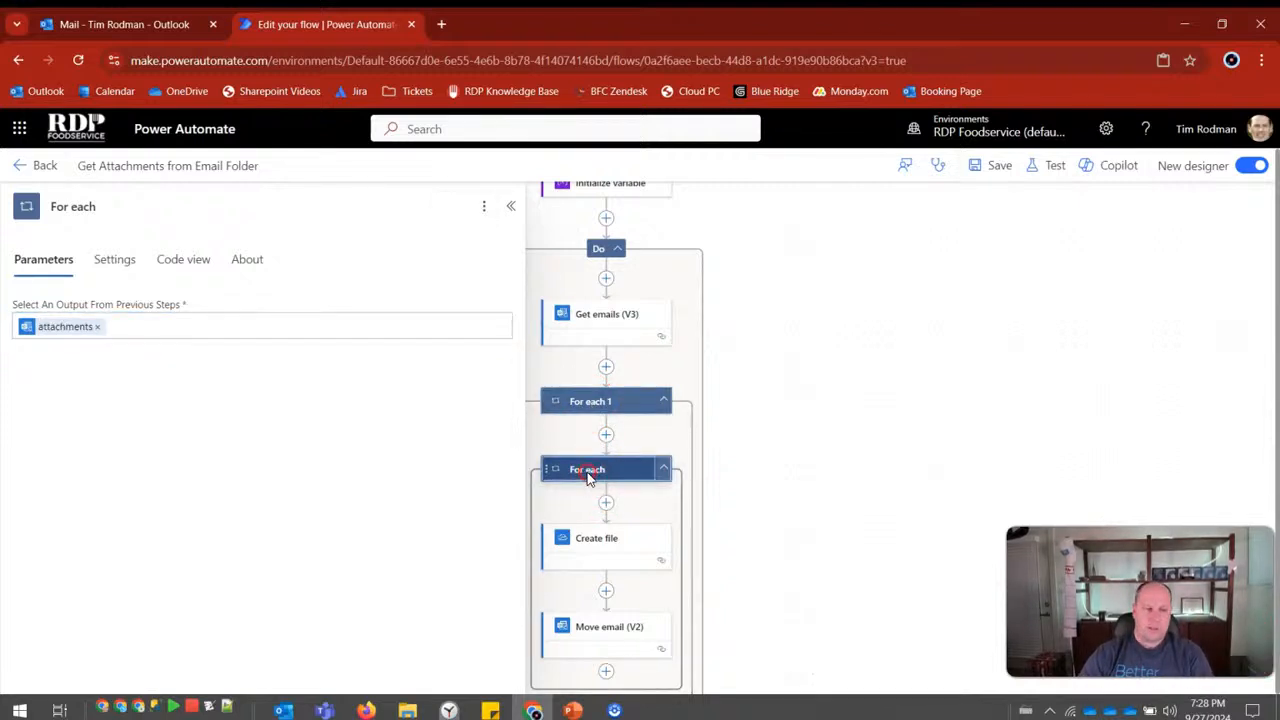
{"action": "left_click", "coordinate": [40, 332]}
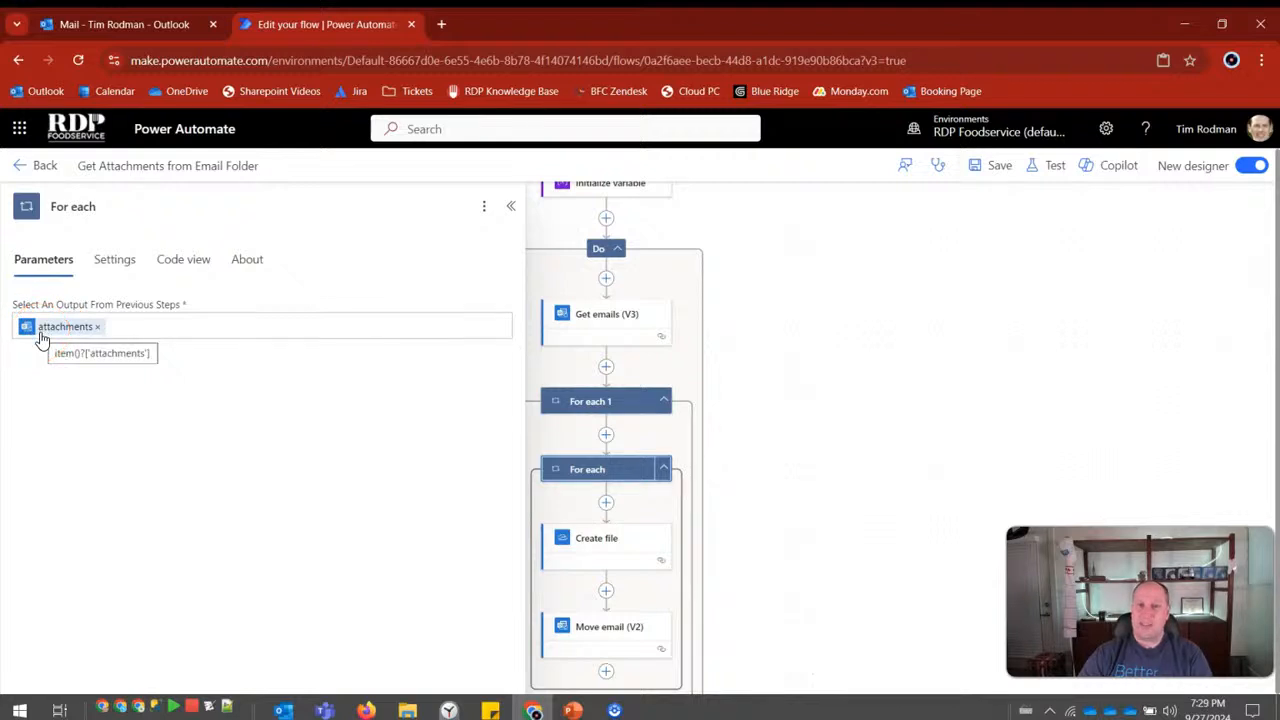
{"action": "left_click", "coordinate": [129, 324]}
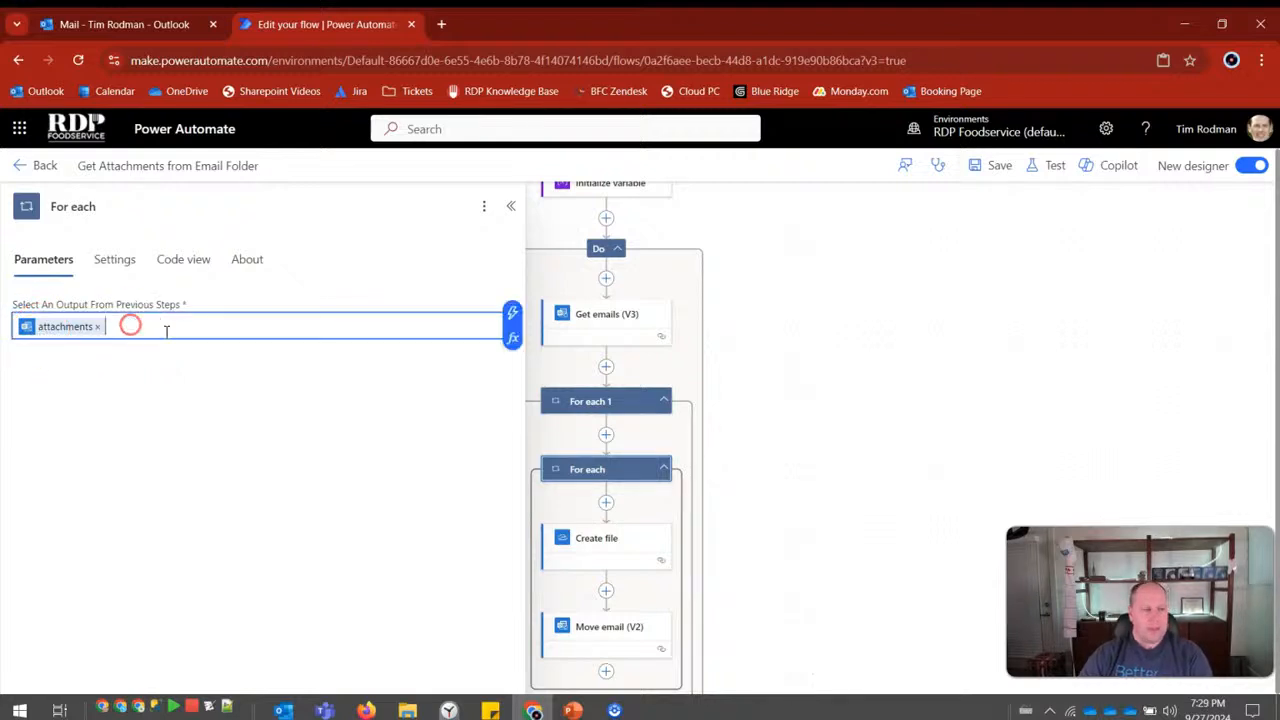
{"action": "left_click", "coordinate": [512, 320]}
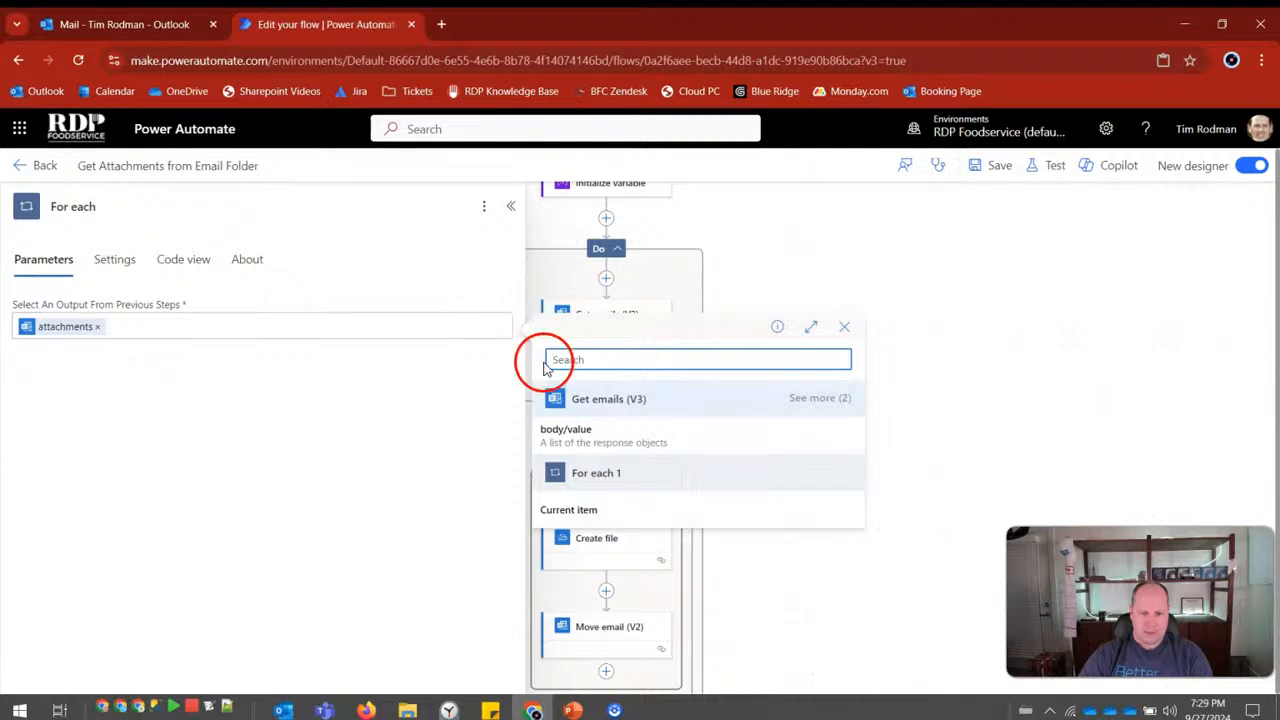
{"action": "left_click", "coordinate": [402, 323]}
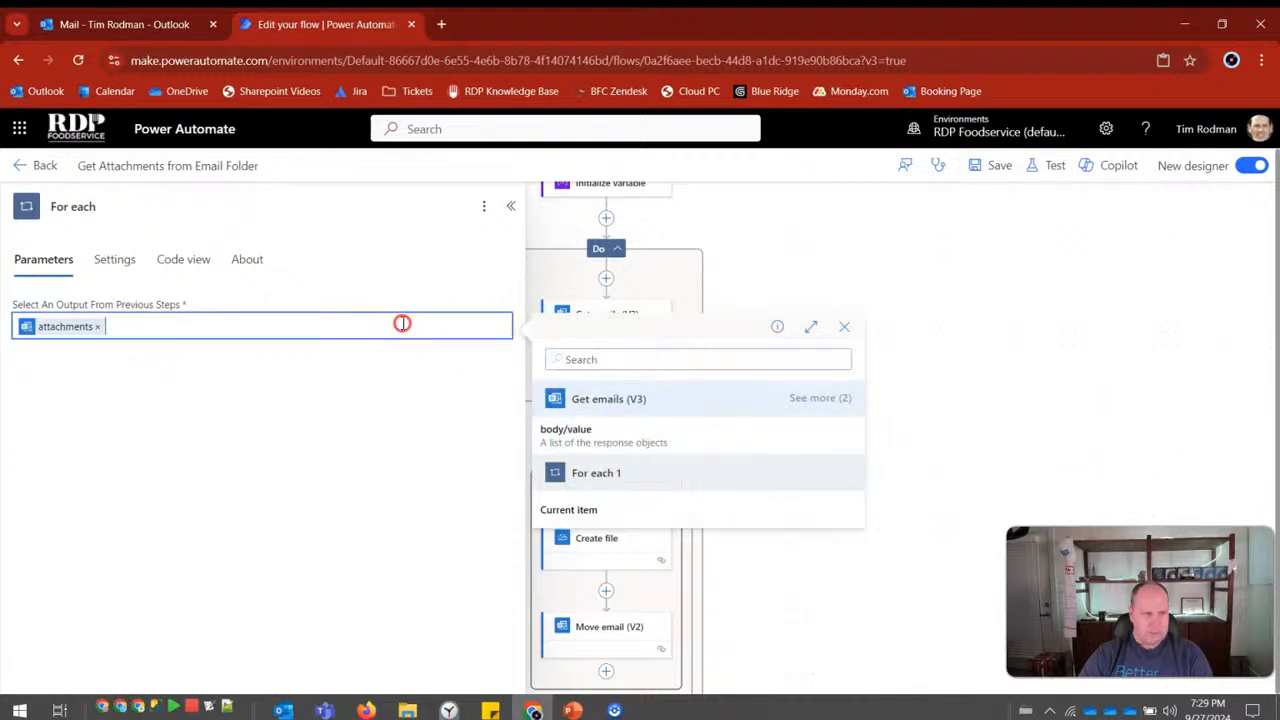
Look through the expression editor's dynamic content for the For each input, searching the Get emails (V3) outputs for attachments.
{"action": "left_click", "coordinate": [511, 343]}
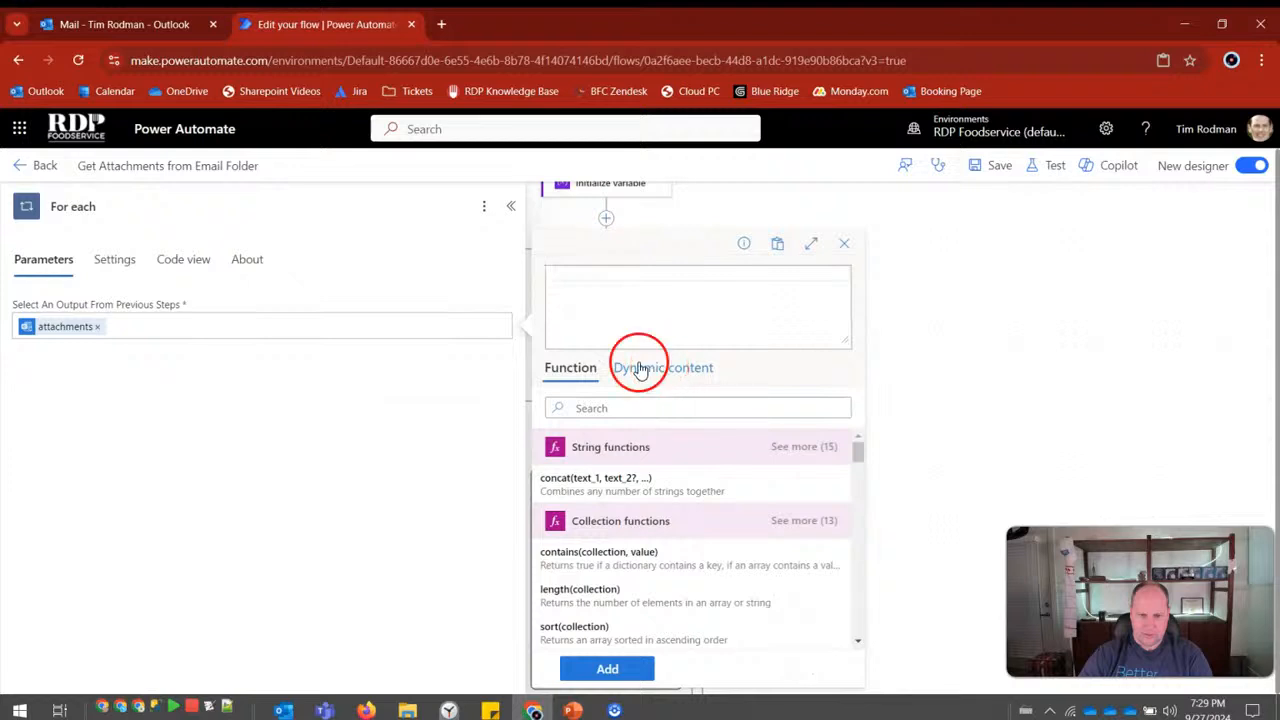
{"action": "left_click", "coordinate": [443, 323]}
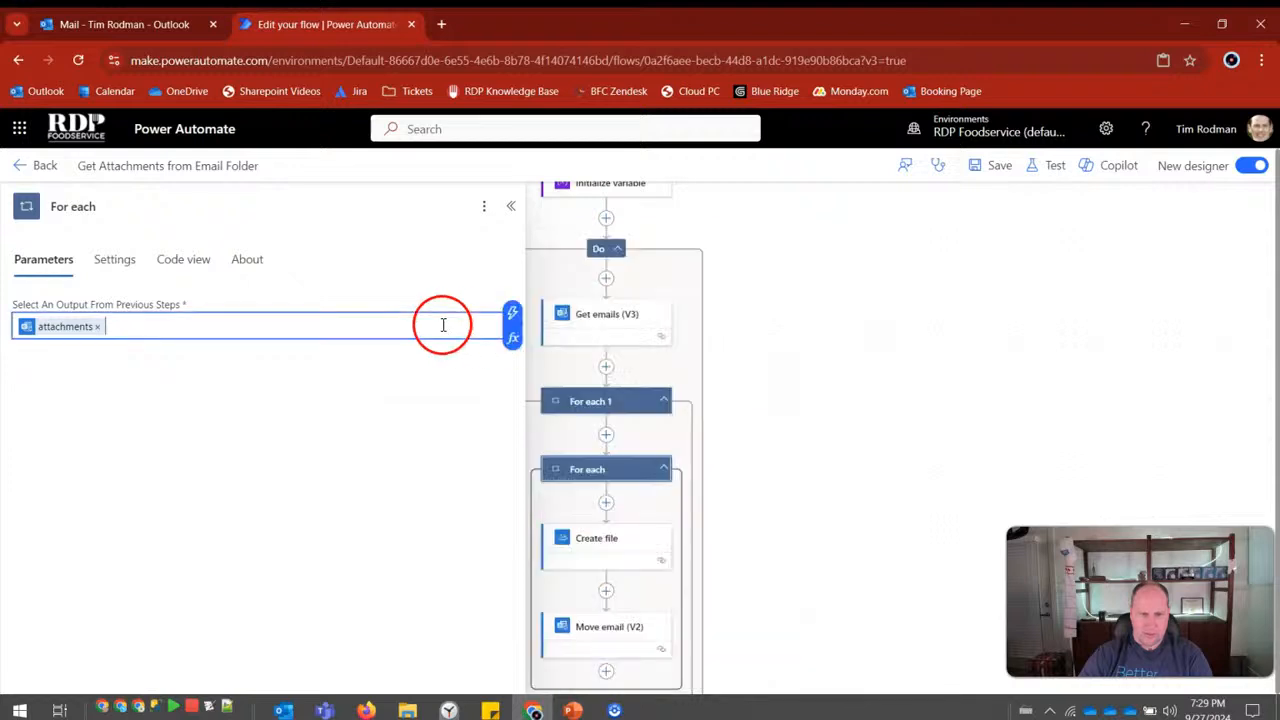
{"action": "left_click", "coordinate": [513, 342]}
{"action": "left_click", "coordinate": [663, 370]}
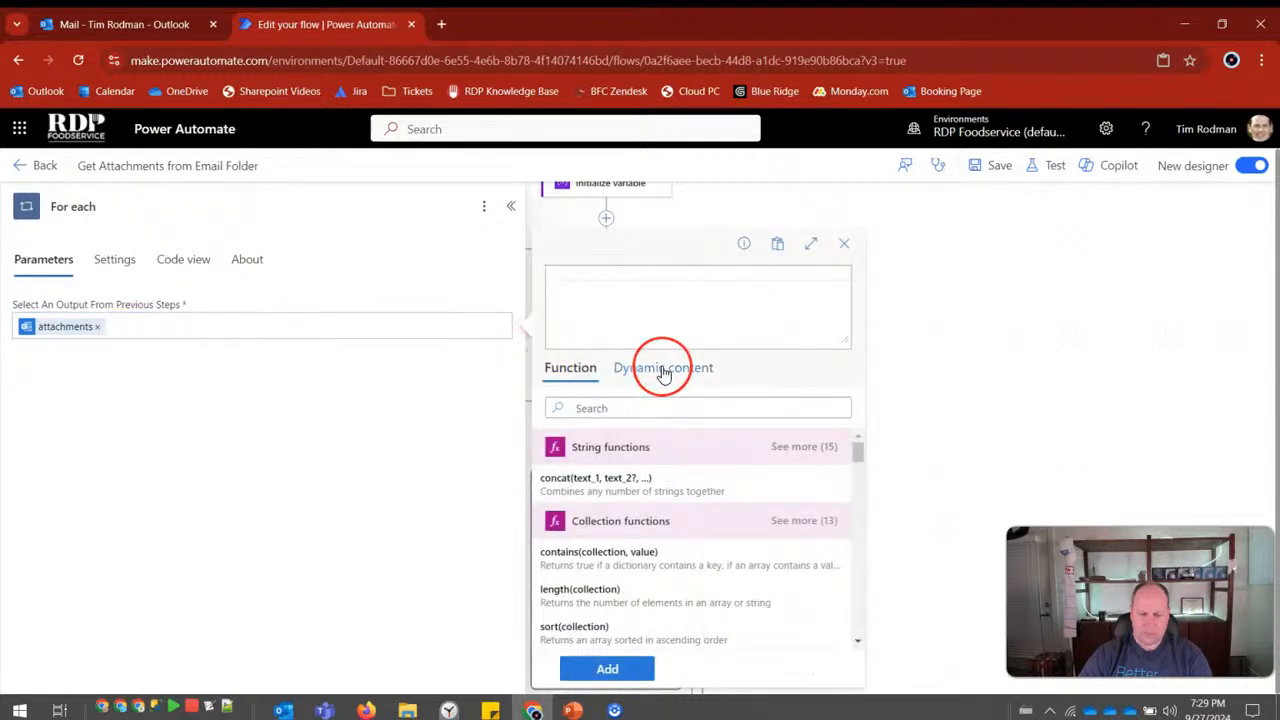
{"action": "left_click", "coordinate": [663, 370]}
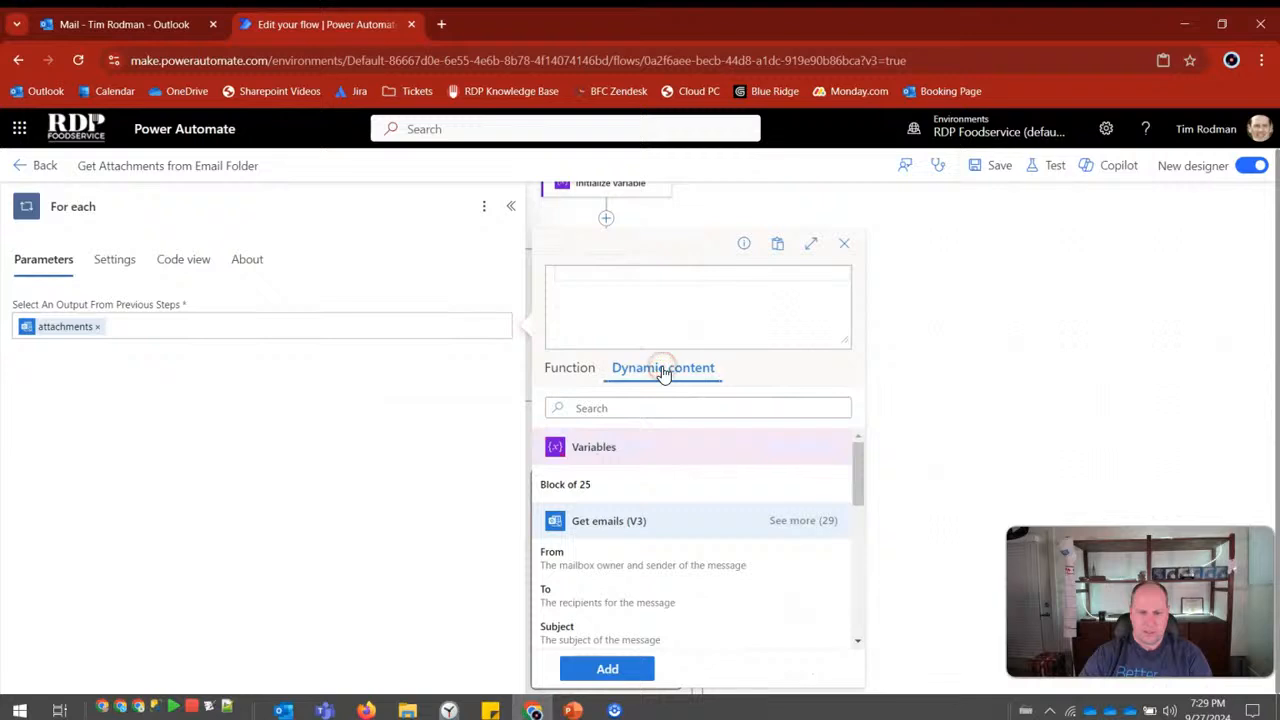
{"action": "scroll", "coordinate": [712, 490], "scroll_direction": "down", "scroll_amount": 3}
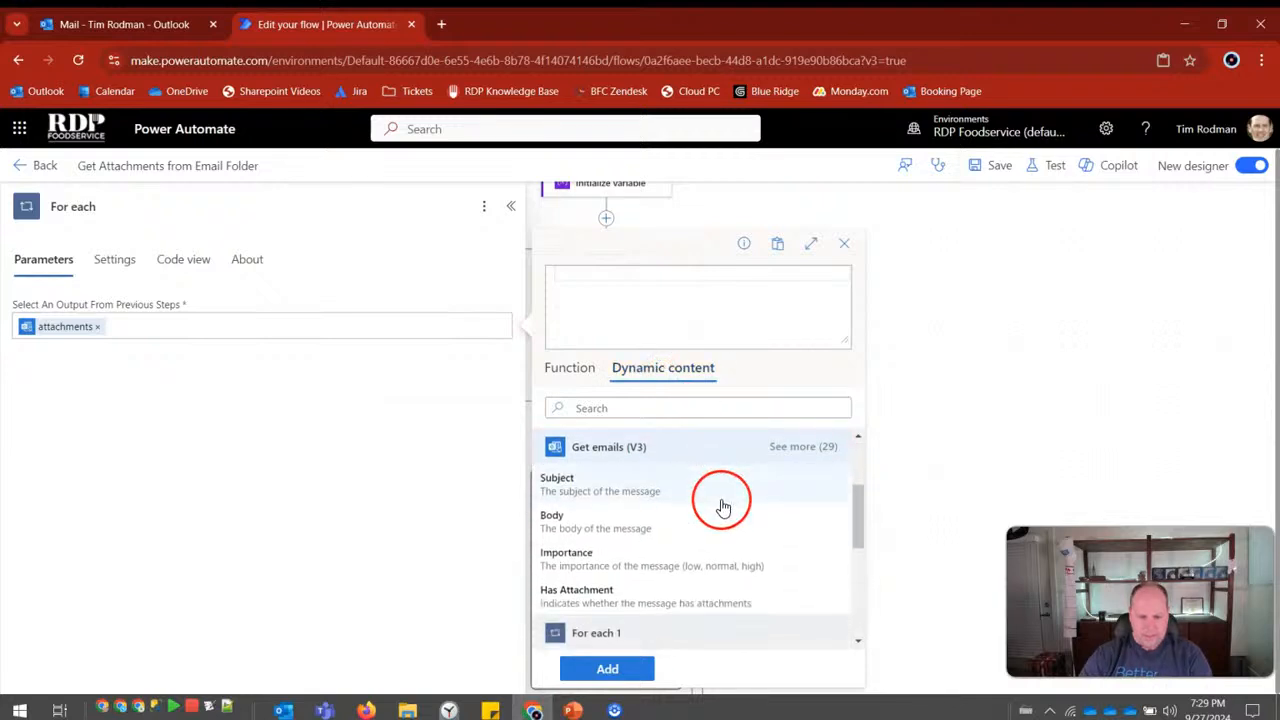
{"action": "scroll", "coordinate": [723, 507], "scroll_direction": "down", "scroll_amount": 5}
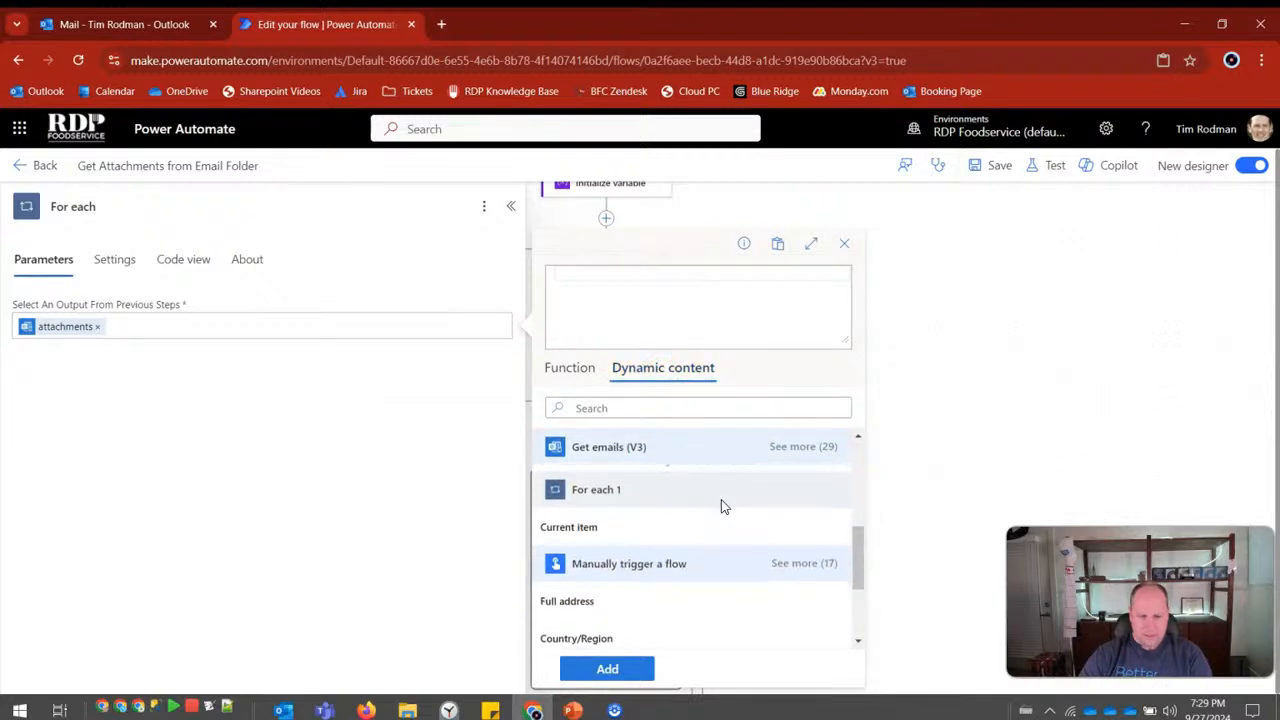
{"action": "scroll", "coordinate": [721, 505], "scroll_direction": "down", "scroll_amount": 5}
{"action": "scroll", "coordinate": [700, 512], "scroll_direction": "up", "scroll_amount": 5}
{"action": "left_click", "coordinate": [663, 515]}
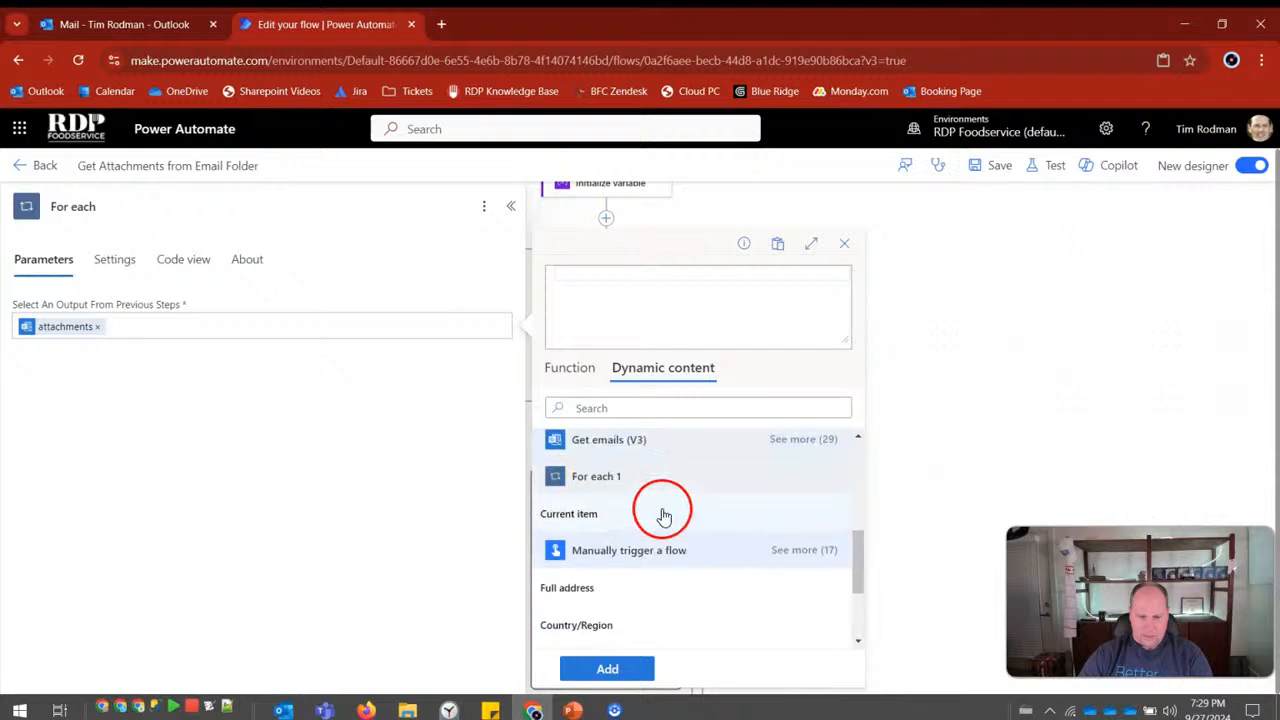
{"action": "left_click", "coordinate": [587, 480]}
{"action": "left_click", "coordinate": [586, 520]}
{"action": "scroll", "coordinate": [590, 534], "scroll_direction": "down", "scroll_amount": 3}
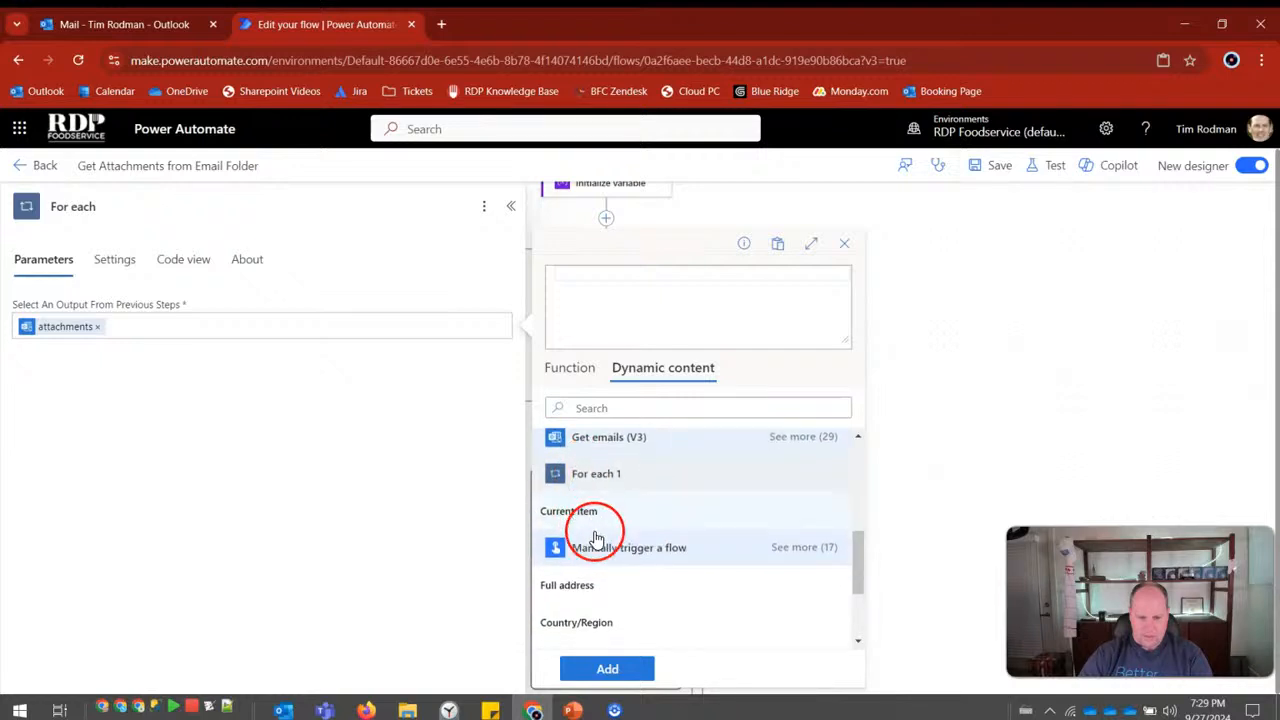
{"action": "scroll", "coordinate": [598, 538], "scroll_direction": "up", "scroll_amount": 5}
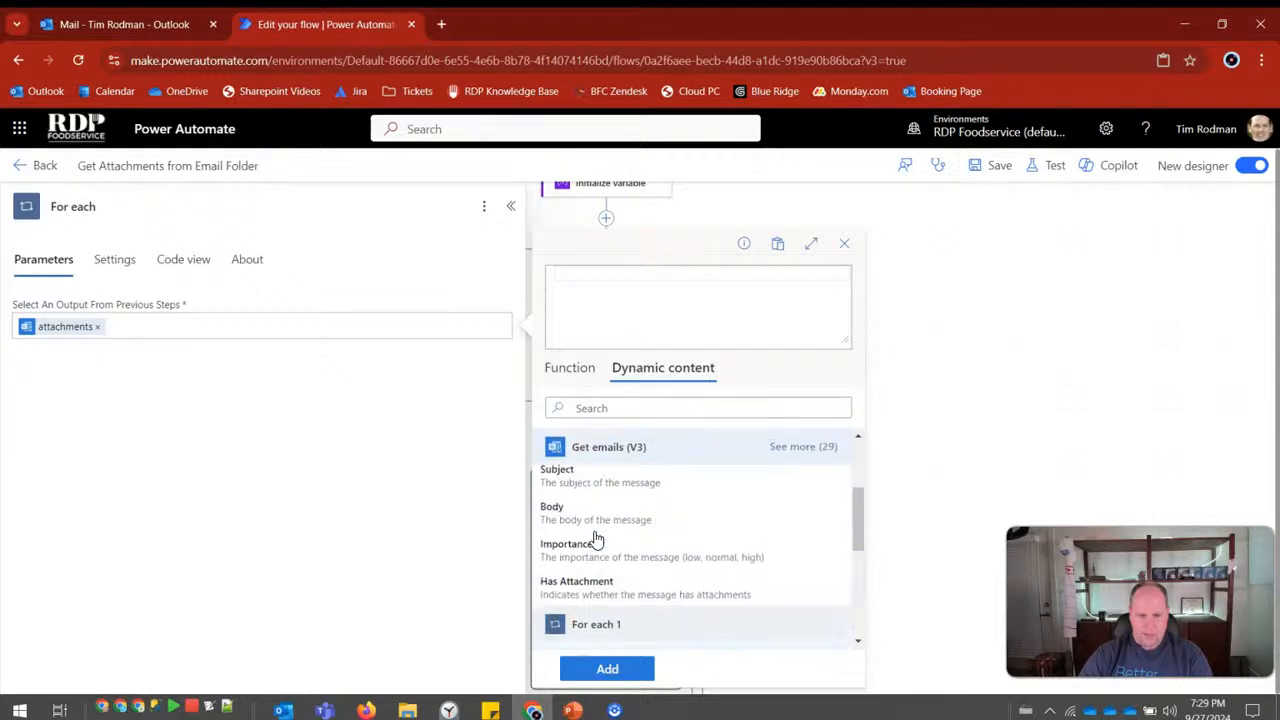
{"action": "left_click", "coordinate": [607, 533]}
{"action": "scroll", "coordinate": [610, 533], "scroll_direction": "up", "scroll_amount": 3}
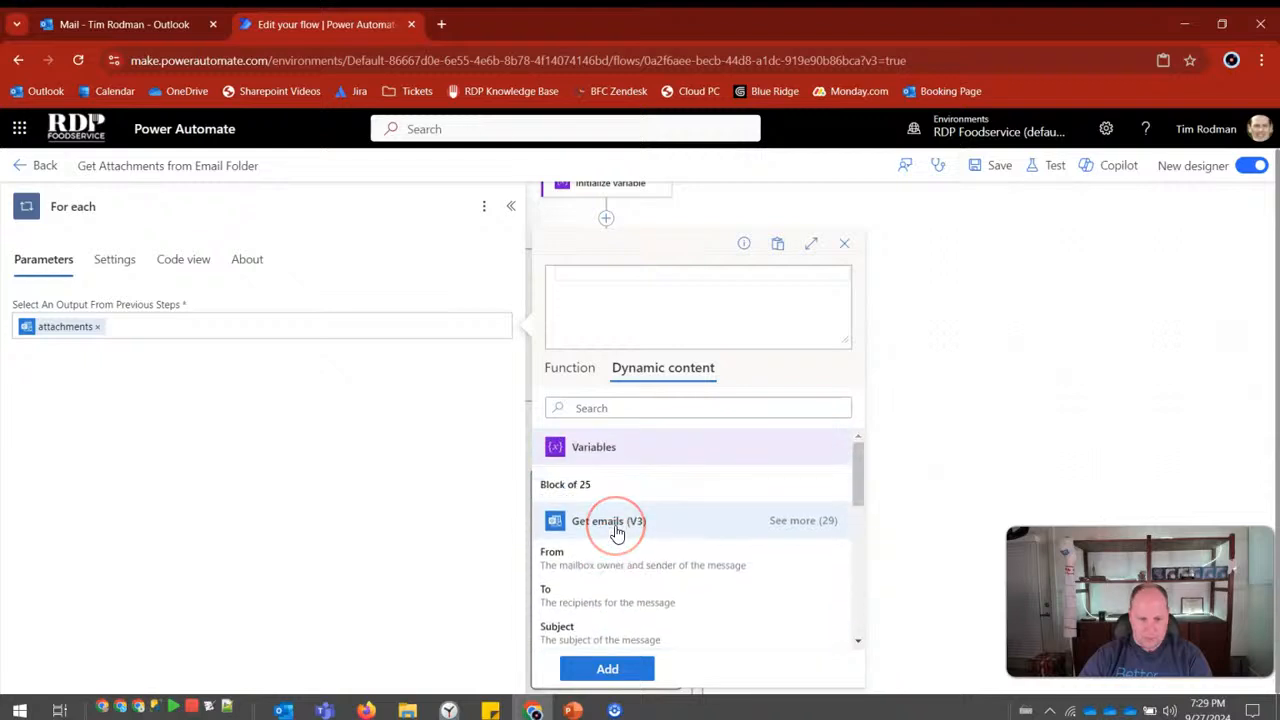
{"action": "left_click_drag", "start_coordinate": [617, 533], "coordinate": [65, 330]}
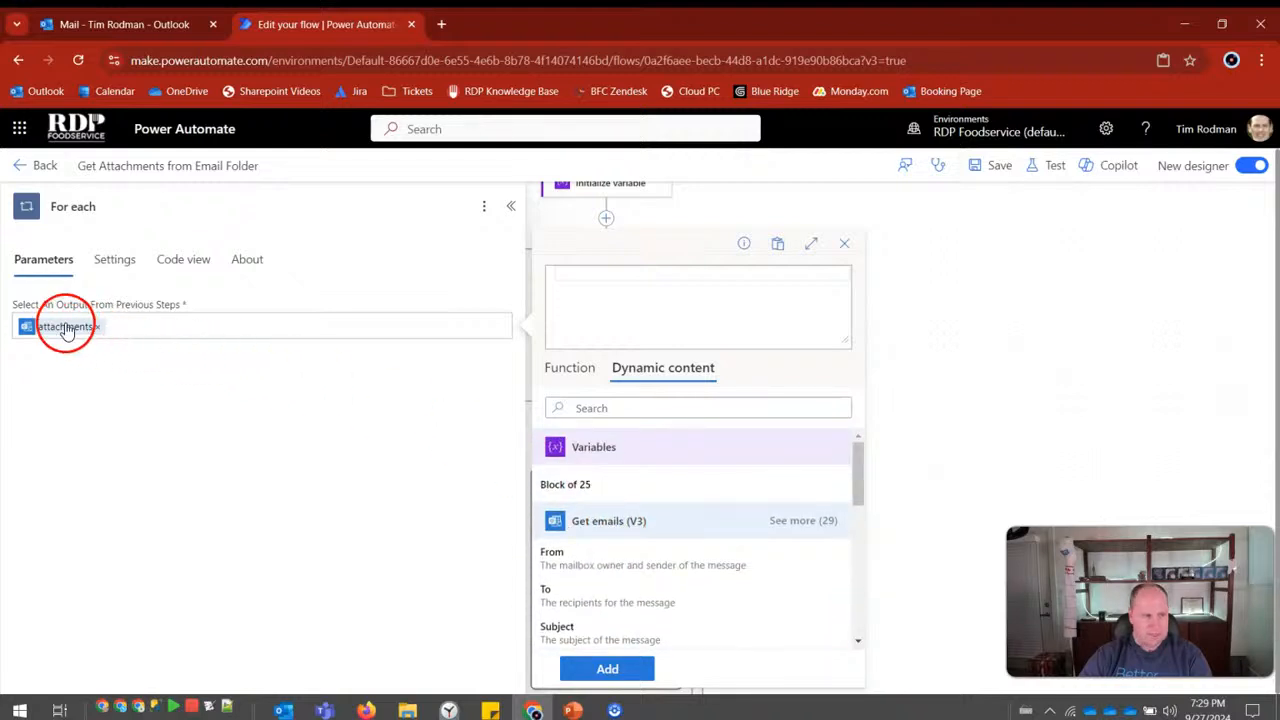
Browse the function list in the expression editor for the For each input, and close the editor without adding anything.
{"action": "left_click", "coordinate": [570, 367]}
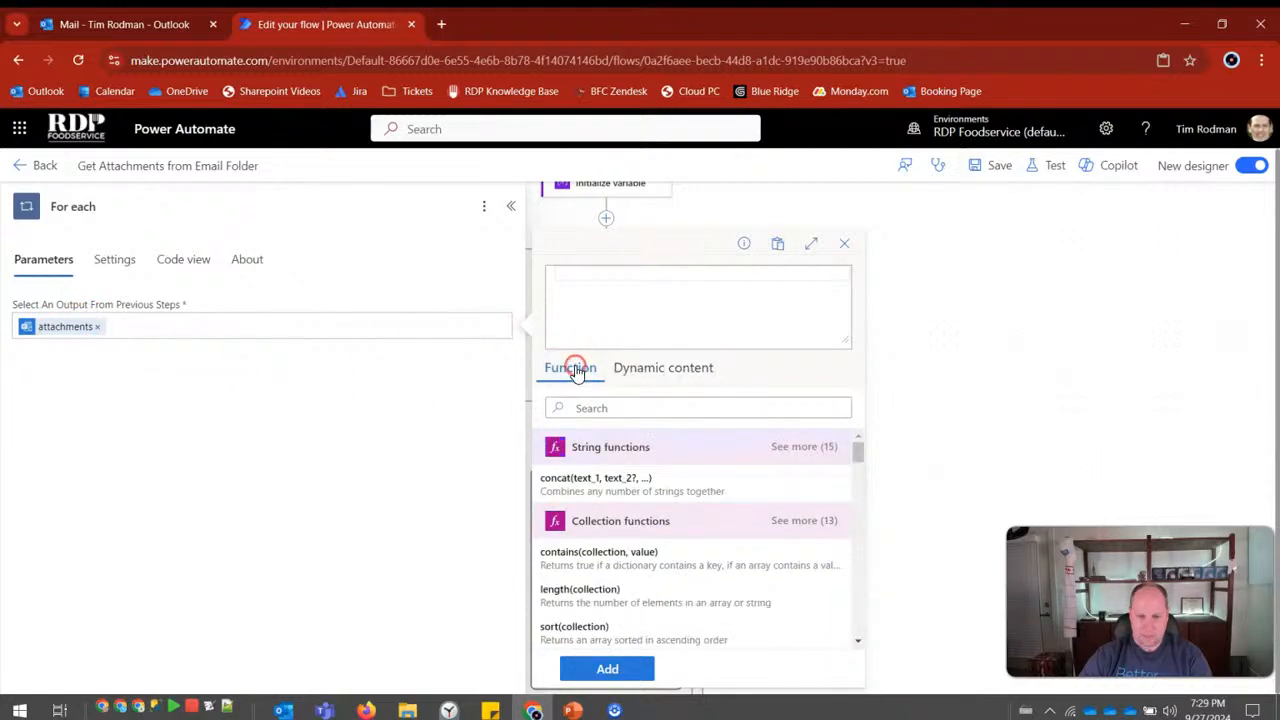
{"action": "scroll", "coordinate": [700, 514], "scroll_direction": "down", "scroll_amount": 4}
{"action": "scroll", "coordinate": [723, 457], "scroll_direction": "up", "scroll_amount": 3}
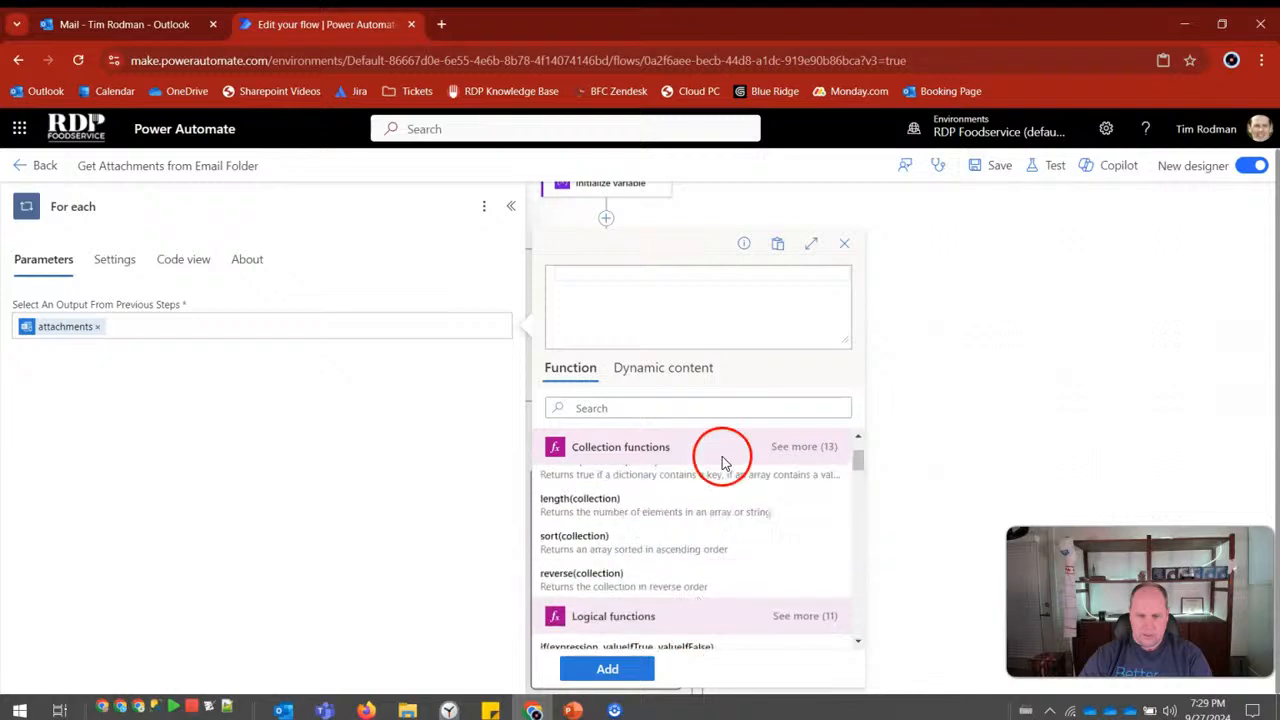
{"action": "left_click", "coordinate": [844, 243]}
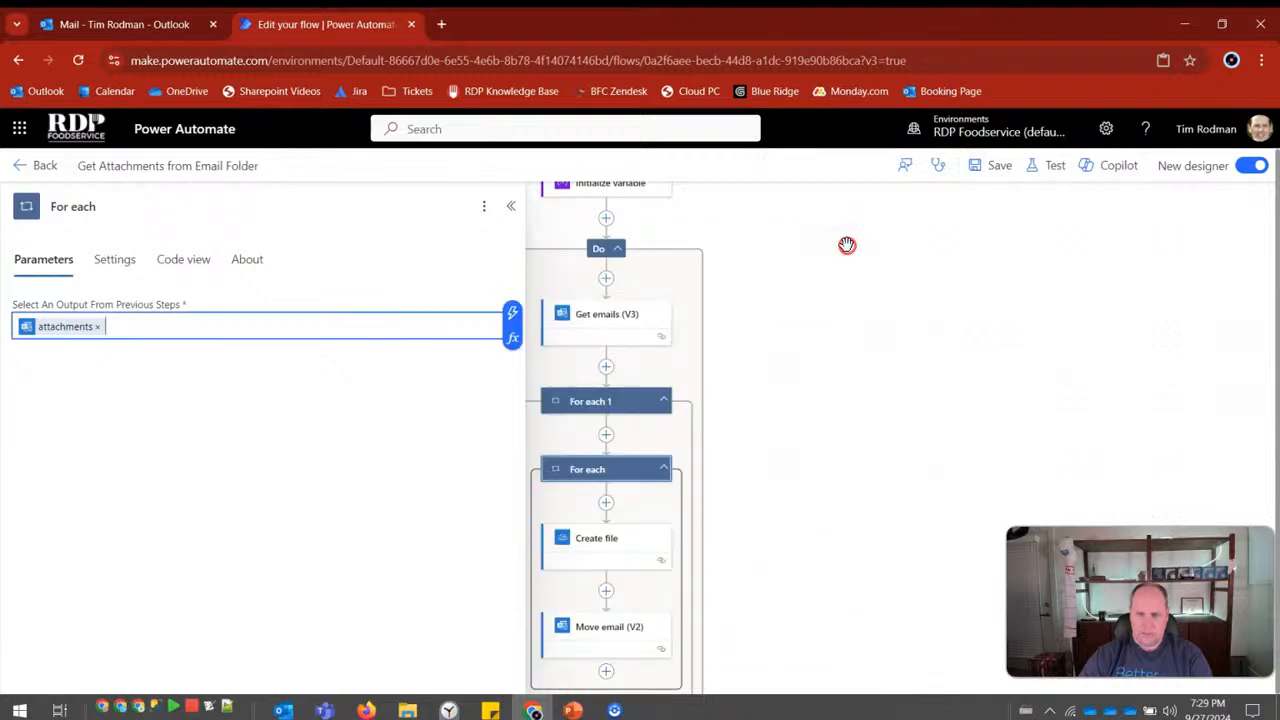
Recheck the dynamic content offered for the For each input, and close the list with the attachments input in focus.
{"action": "left_click", "coordinate": [514, 314]}
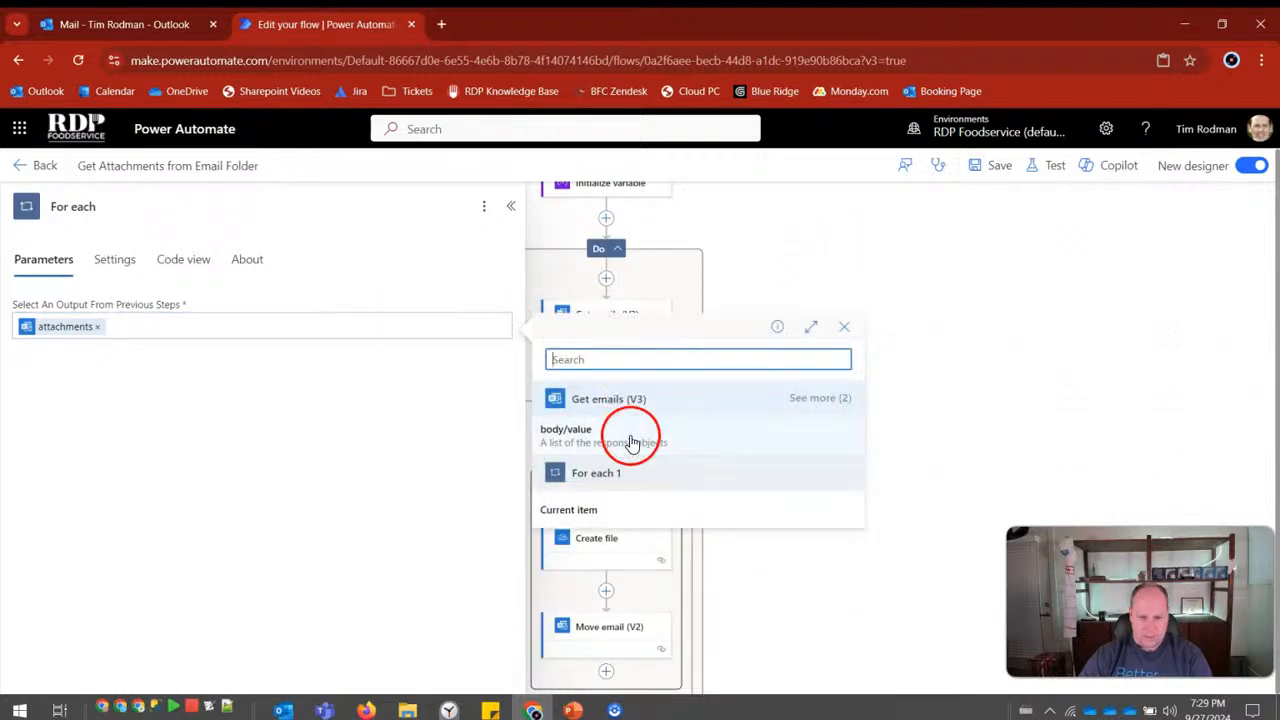
{"action": "left_click", "coordinate": [844, 327]}
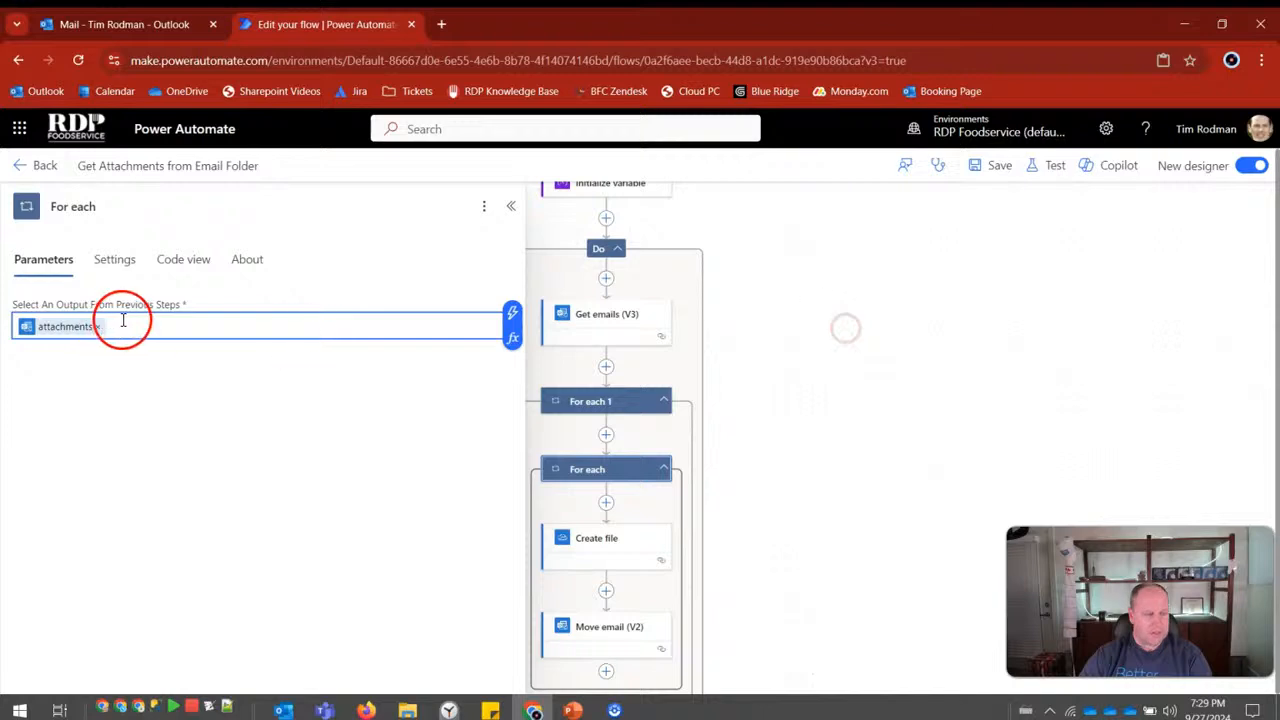
{"action": "left_click", "coordinate": [108, 250]}
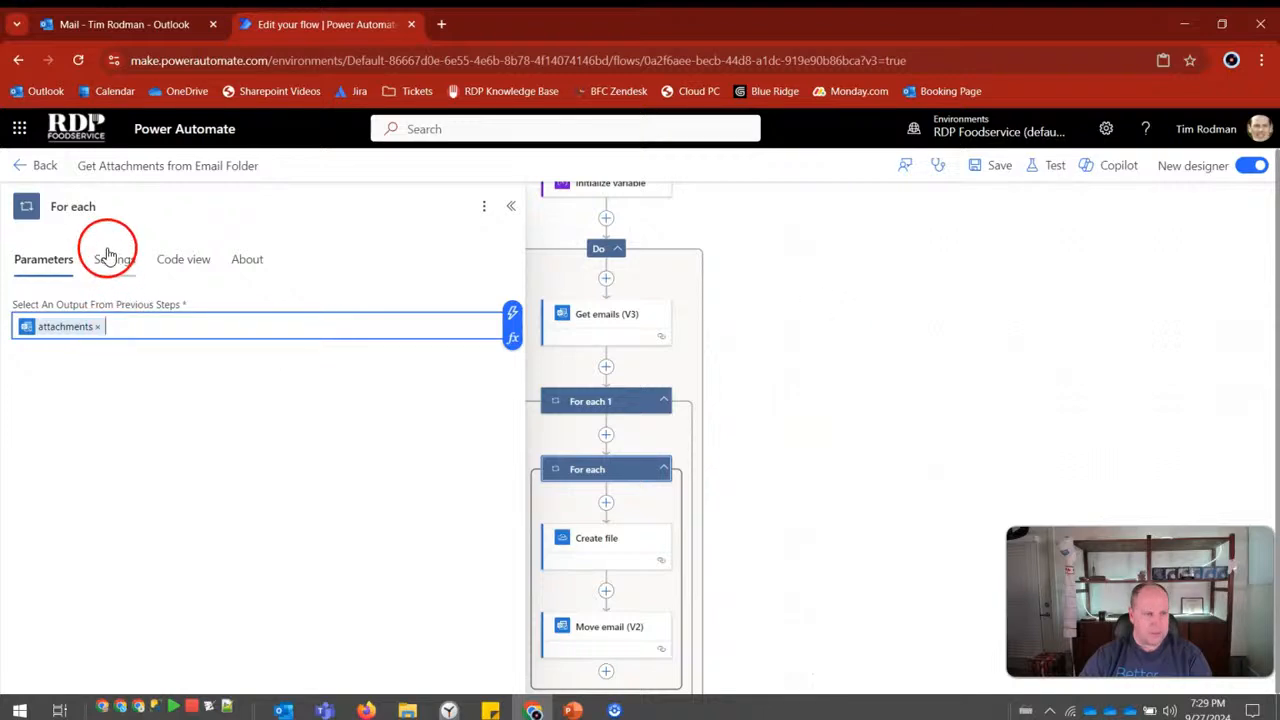
{"action": "left_click", "coordinate": [44, 260]}
{"action": "left_click", "coordinate": [154, 324]}
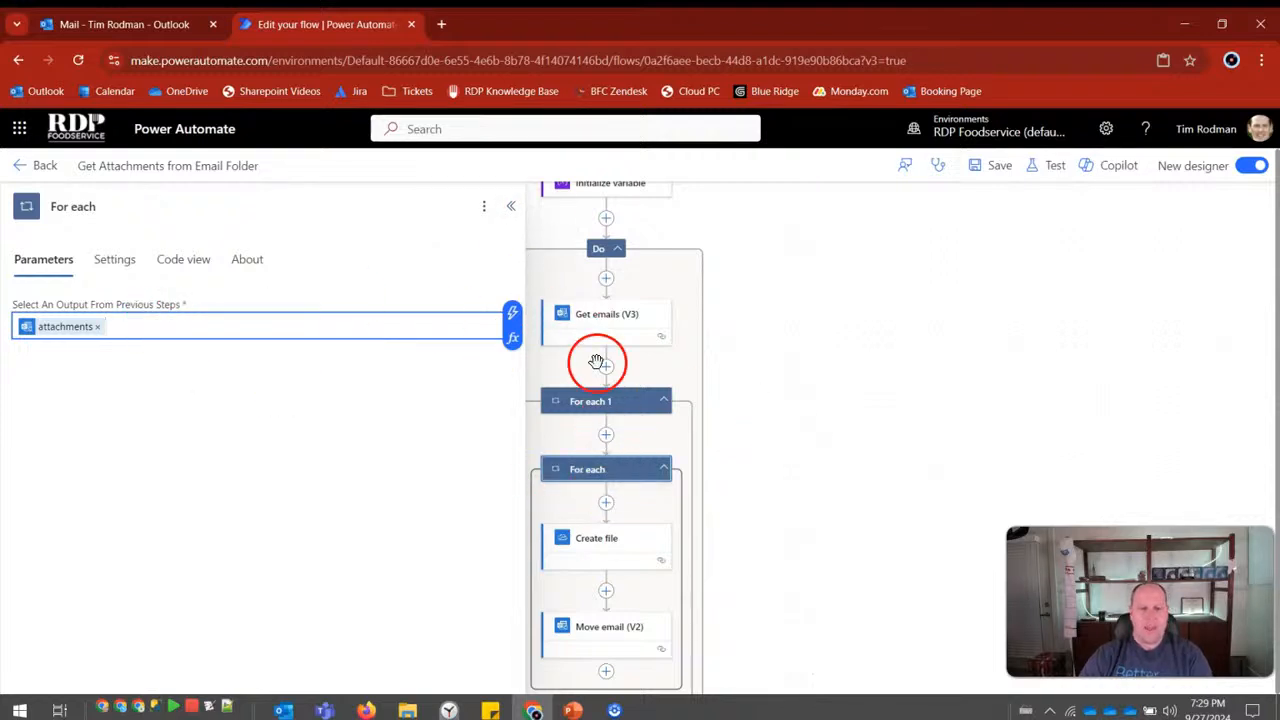
View the Create file action's folder path, file name and content parameters, and return to the For each loop's details.
{"action": "left_click", "coordinate": [511, 206]}
{"action": "left_click", "coordinate": [599, 545]}
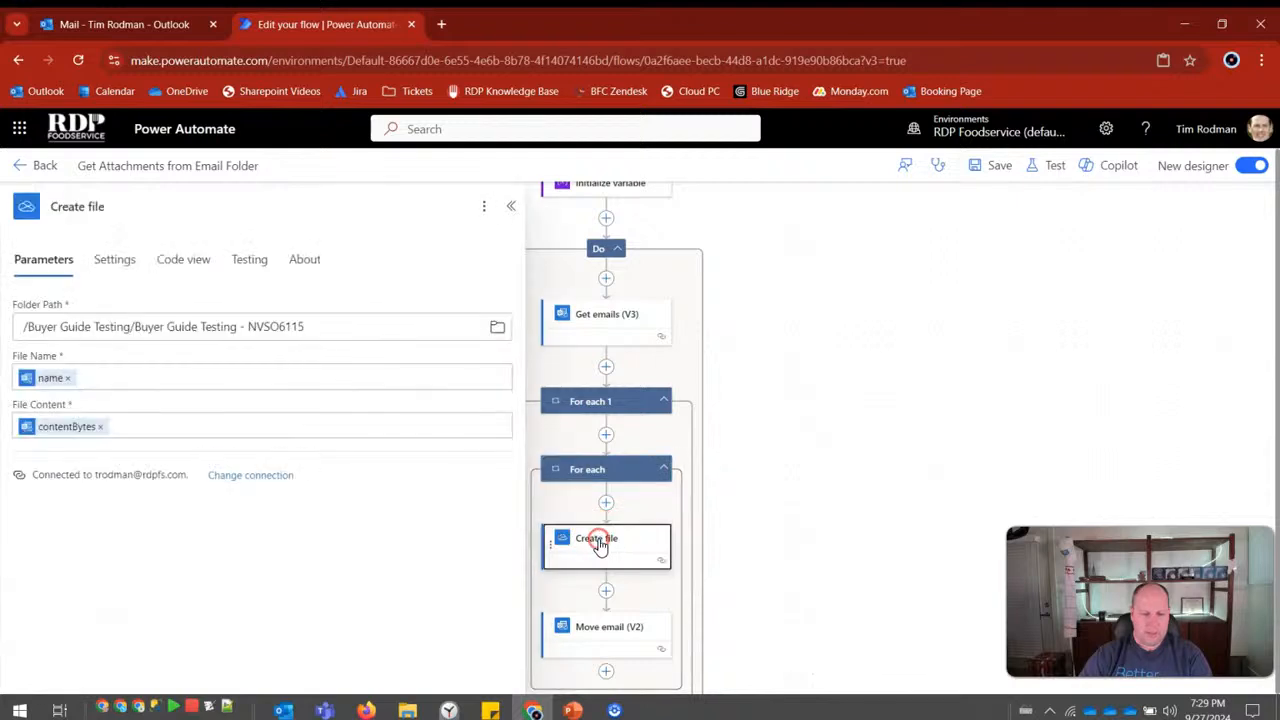
{"action": "left_click", "coordinate": [600, 470]}
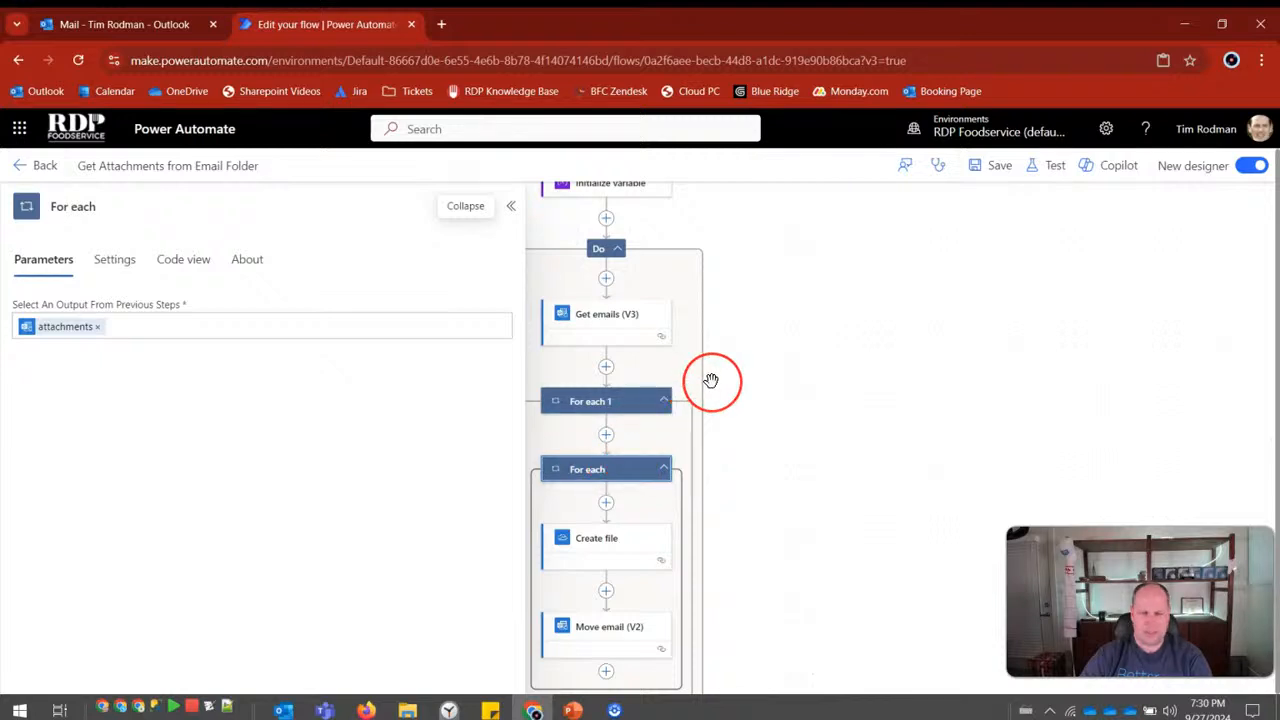
{"action": "left_click", "coordinate": [912, 494]}
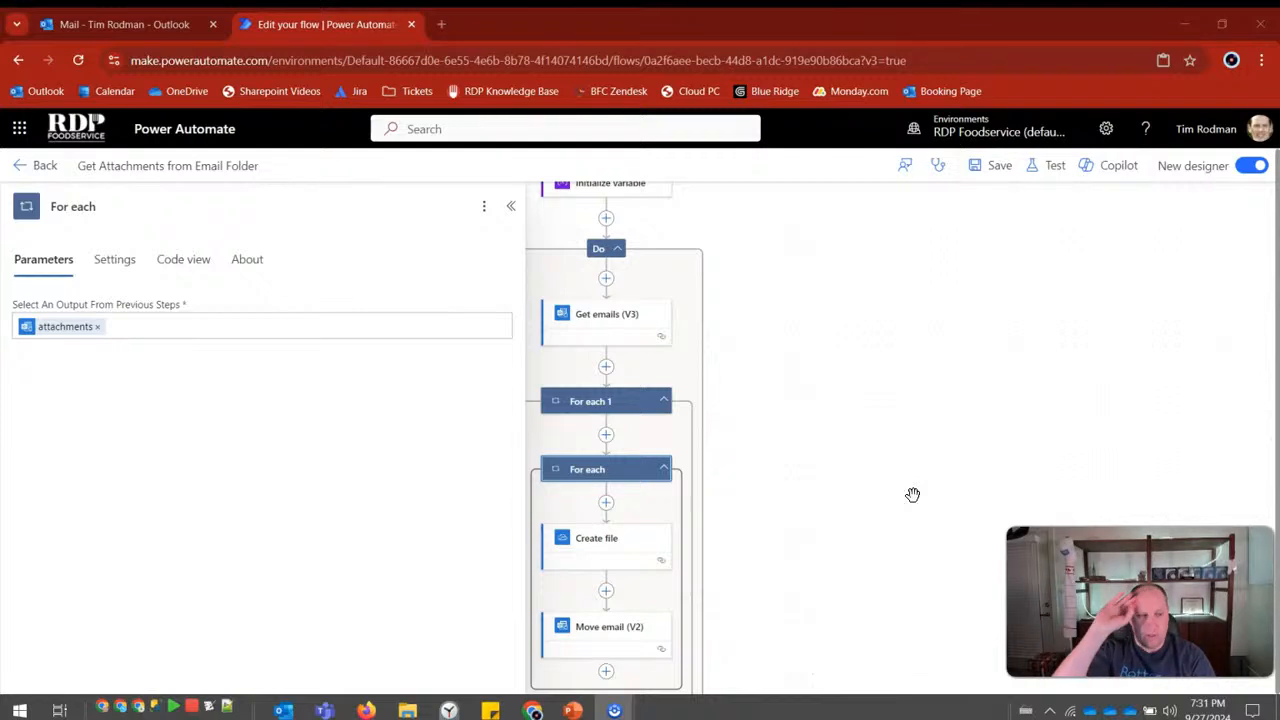
{"action": "left_click", "coordinate": [341, 325]}
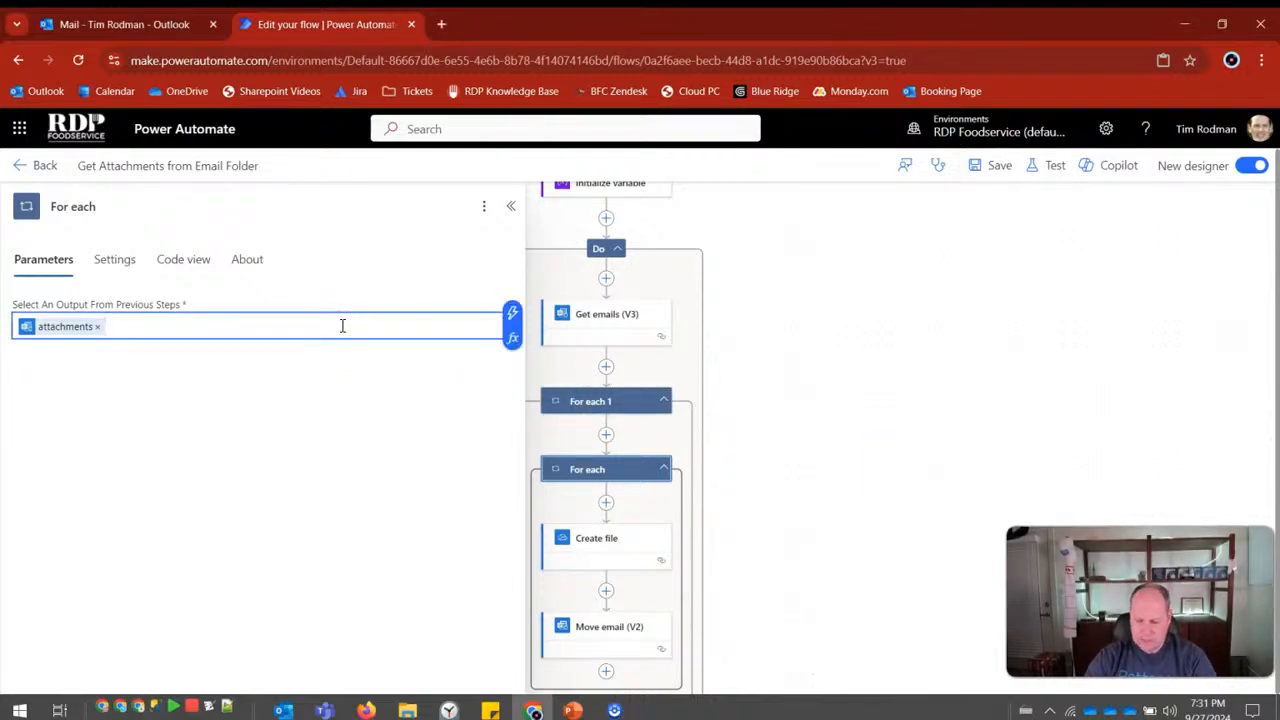
{"action": "type", "text": "/"}
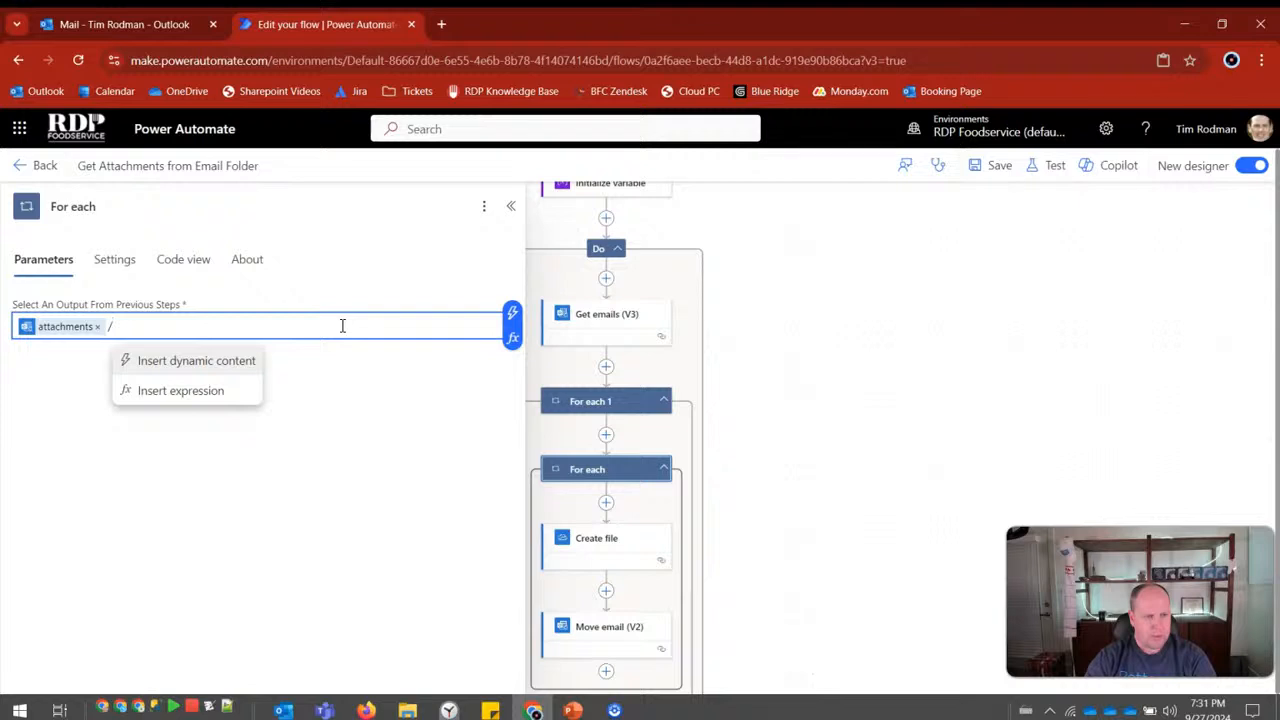
{"action": "key", "text": "Down"}
{"action": "key", "text": "Down"}
{"action": "key", "text": "Down"}
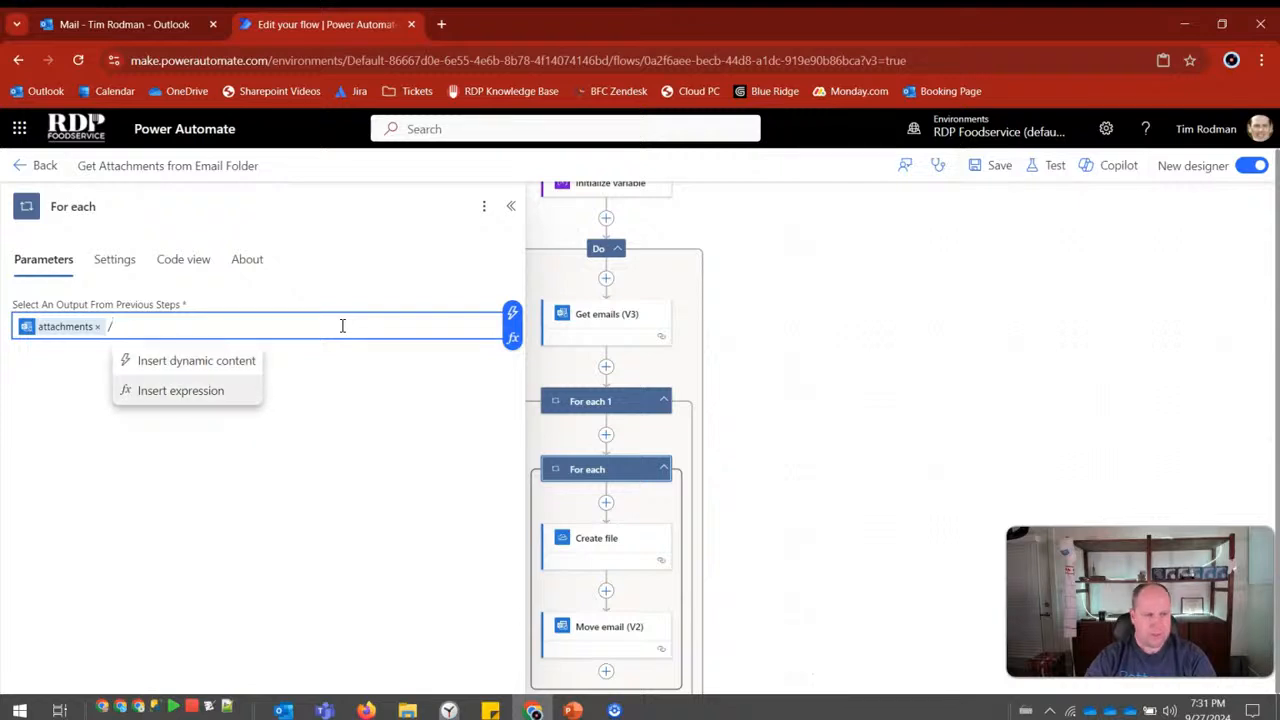
{"action": "key", "text": "BackSpace"}
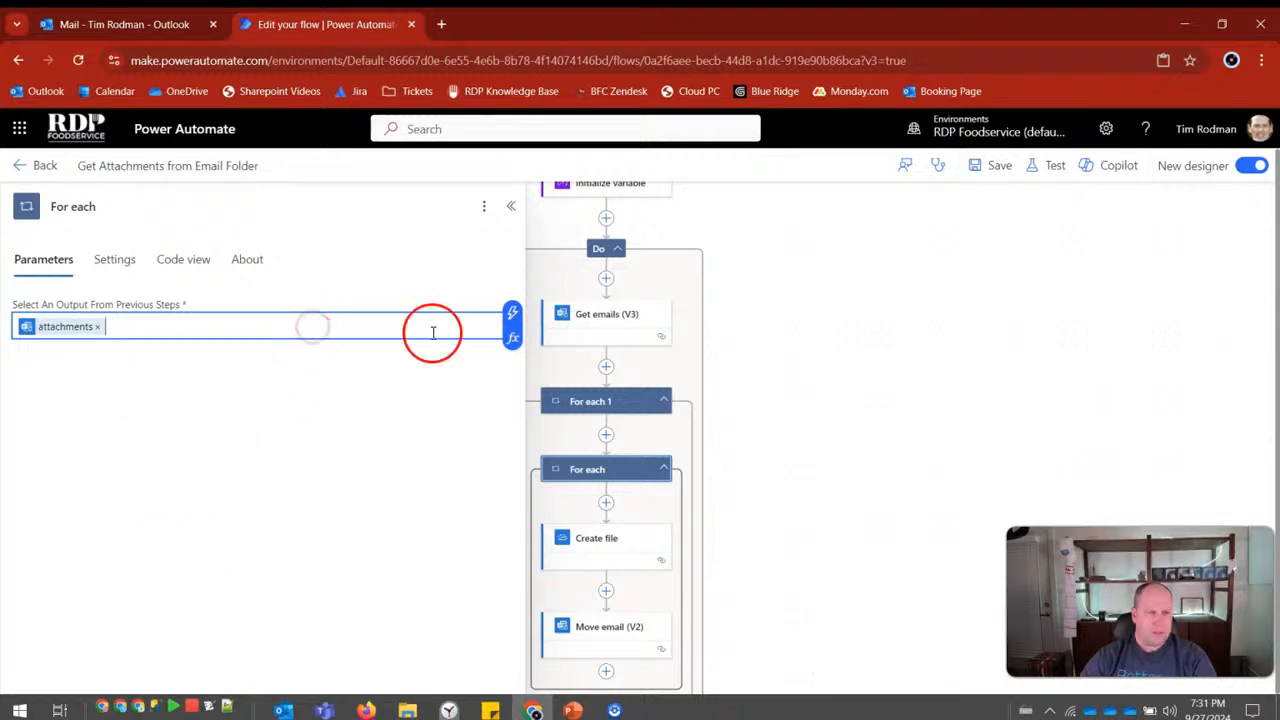
Add the Attachments output of Get emails (V3) to the For each input, remove that duplicate, and collapse the loop's details.
{"action": "left_click", "coordinate": [513, 316]}
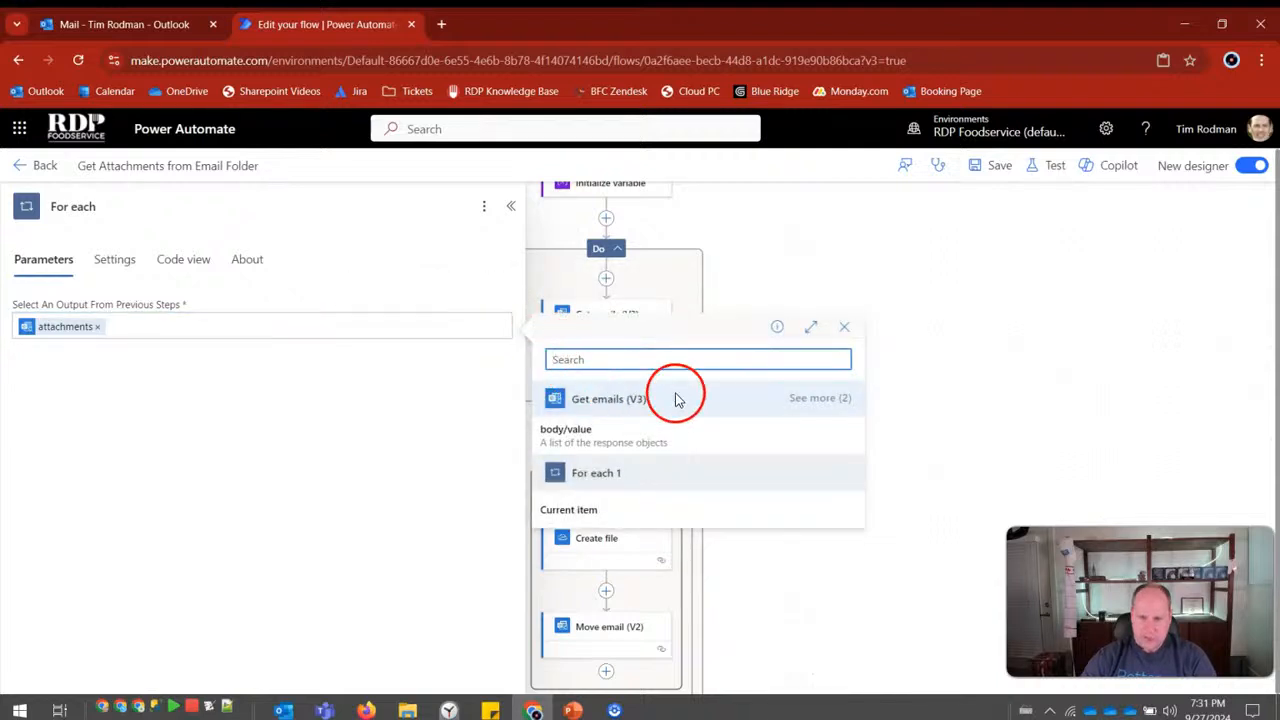
{"action": "left_click", "coordinate": [822, 399]}
{"action": "left_click", "coordinate": [590, 432]}
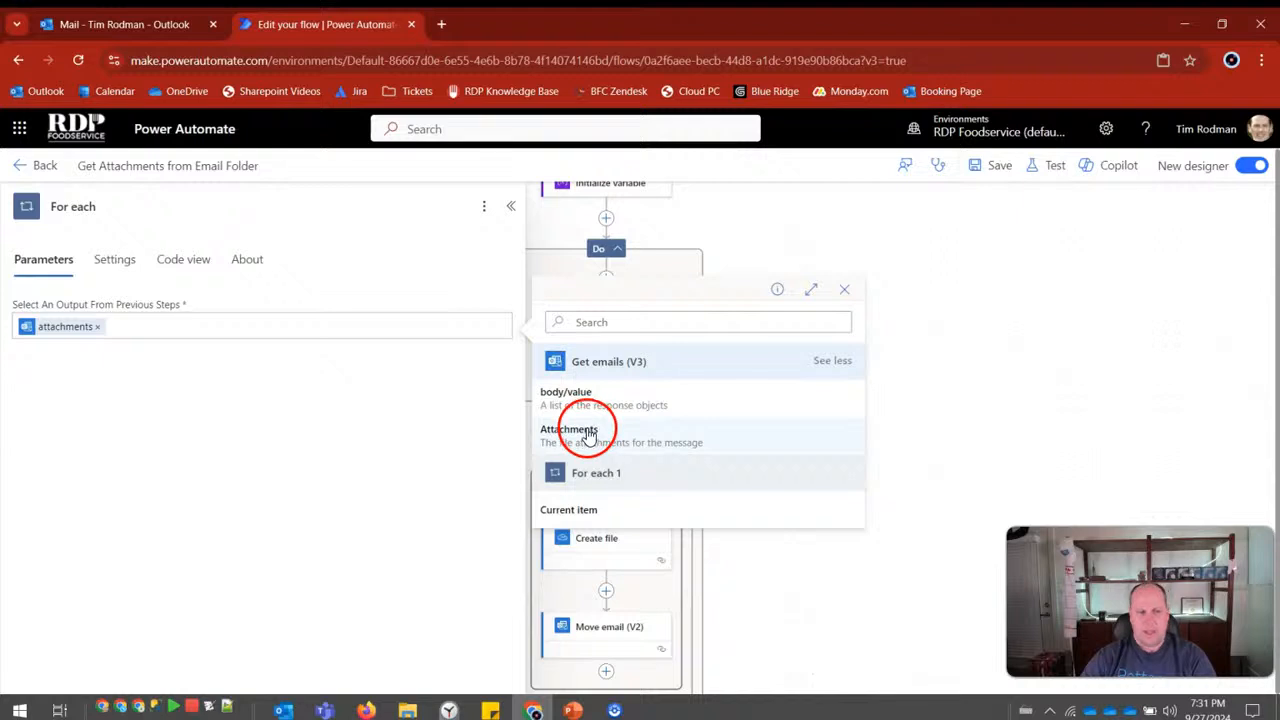
{"action": "left_click", "coordinate": [588, 434]}
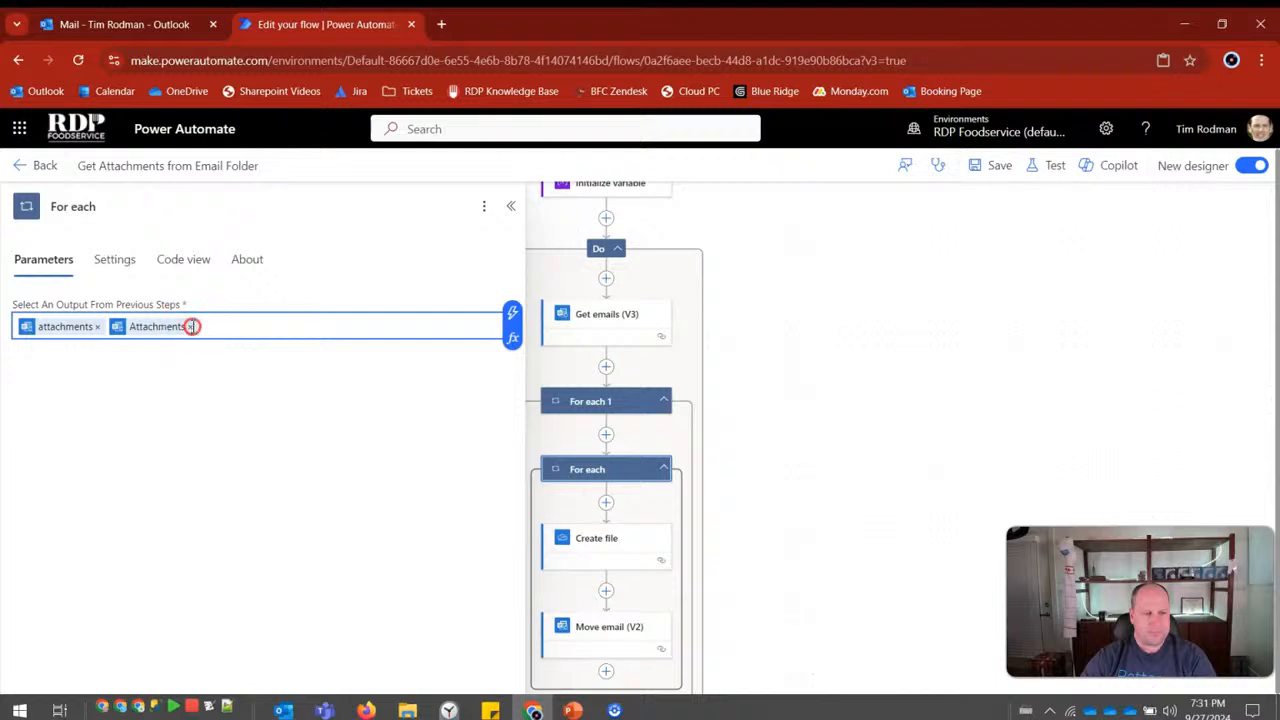
{"action": "left_click", "coordinate": [192, 328]}
{"action": "left_click", "coordinate": [512, 208]}
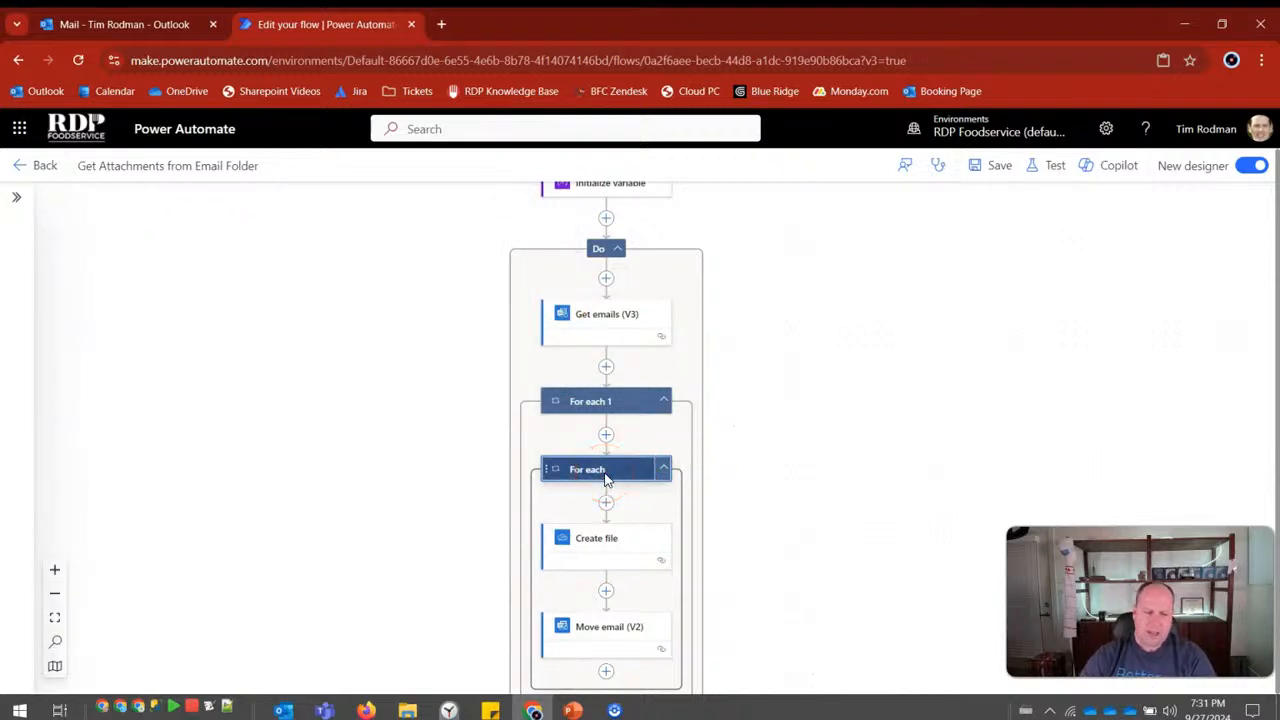
{"action": "scroll", "coordinate": [845, 468], "scroll_direction": "down", "scroll_amount": 3}
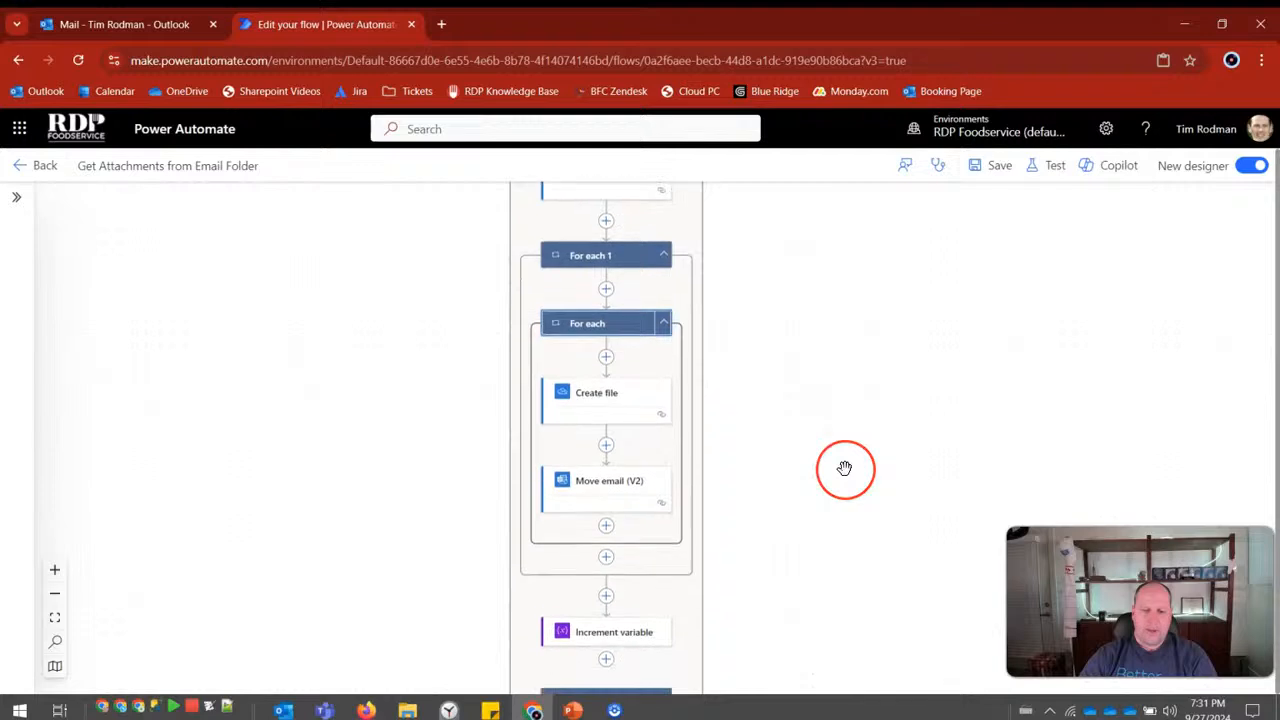
View the Create file action's folder path, open the Buyer Guide Testing folder in OneDrive in a new tab, and return to the flow.
{"action": "left_click", "coordinate": [588, 340]}
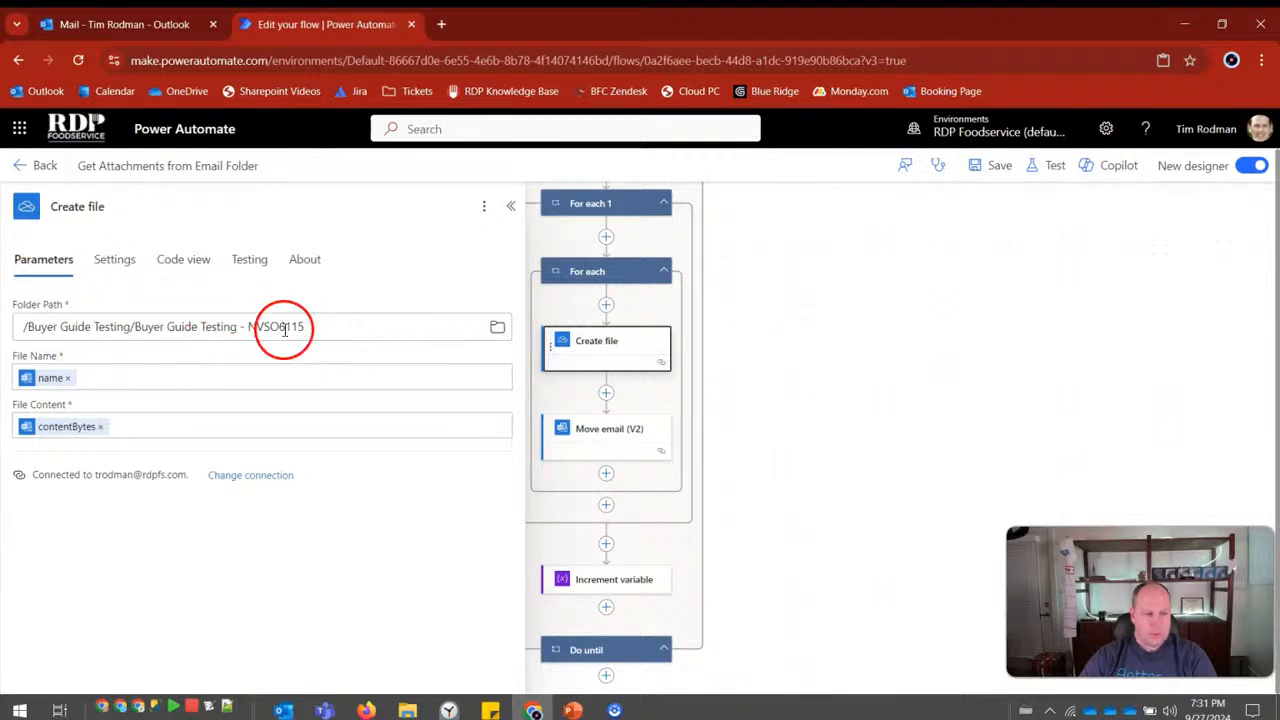
{"action": "left_click", "coordinate": [443, 24]}
{"action": "left_click", "coordinate": [187, 91]}
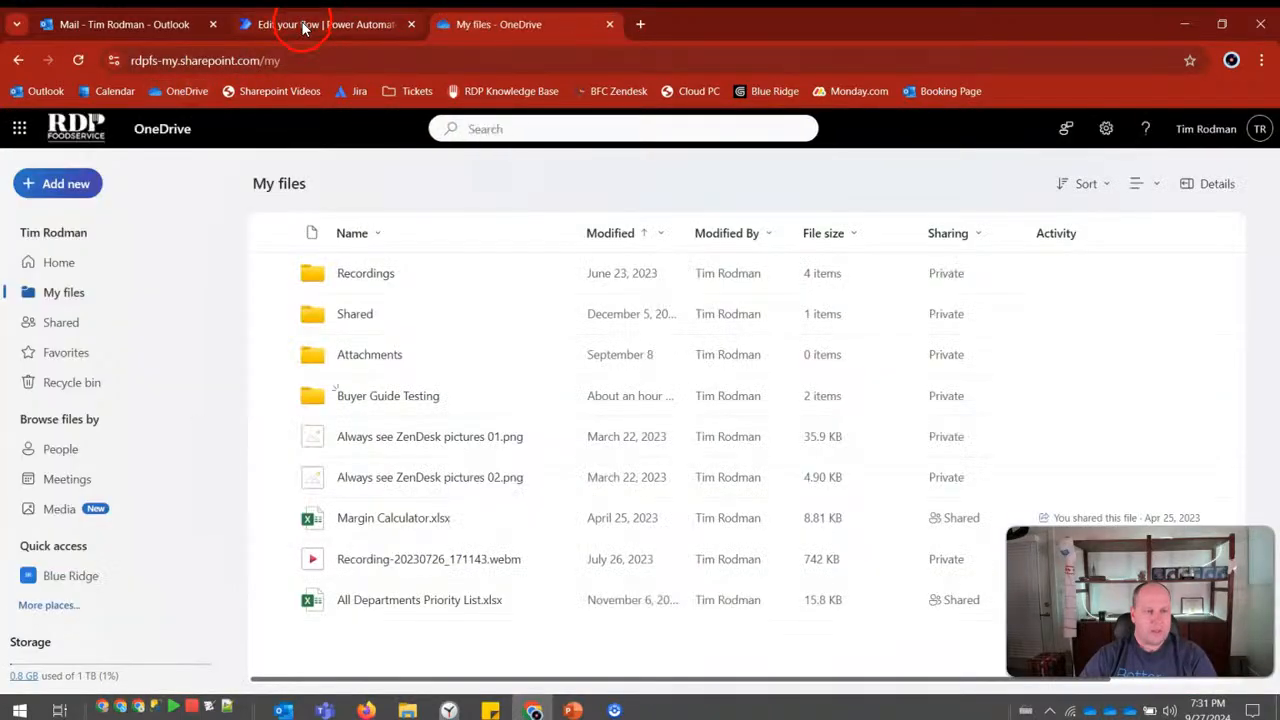
{"action": "left_click", "coordinate": [388, 395]}
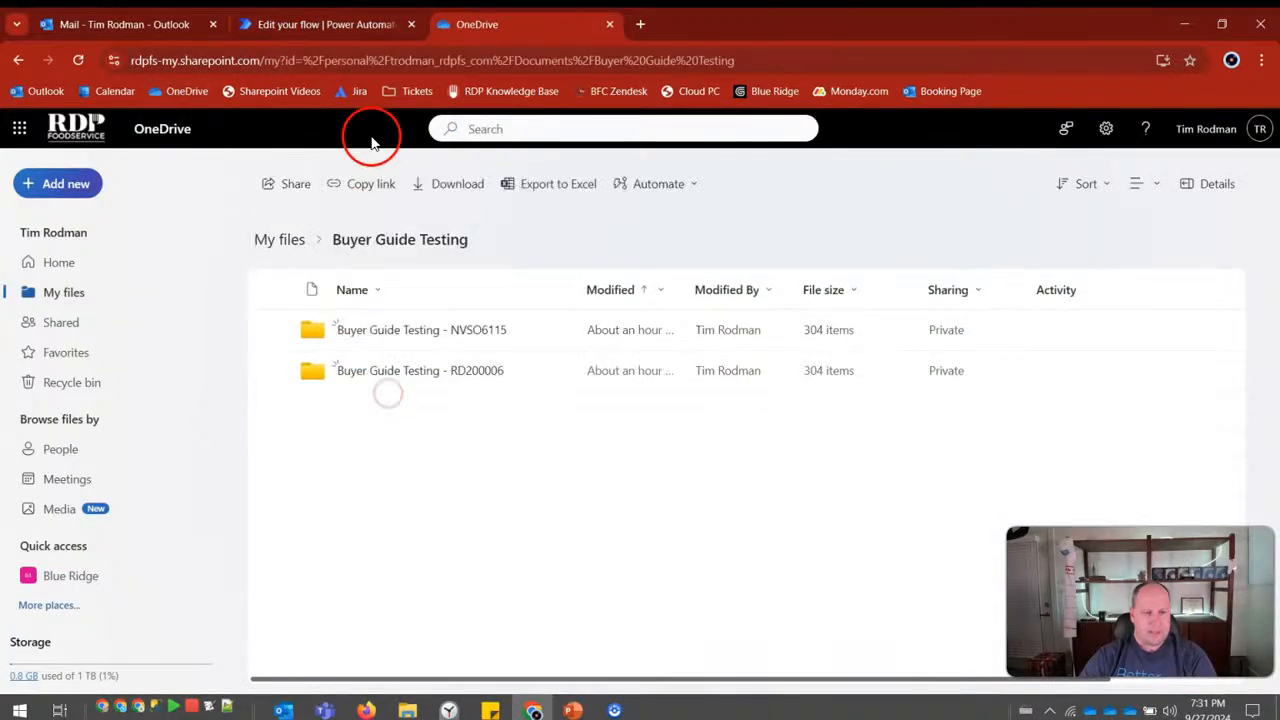
{"action": "left_click", "coordinate": [324, 28]}
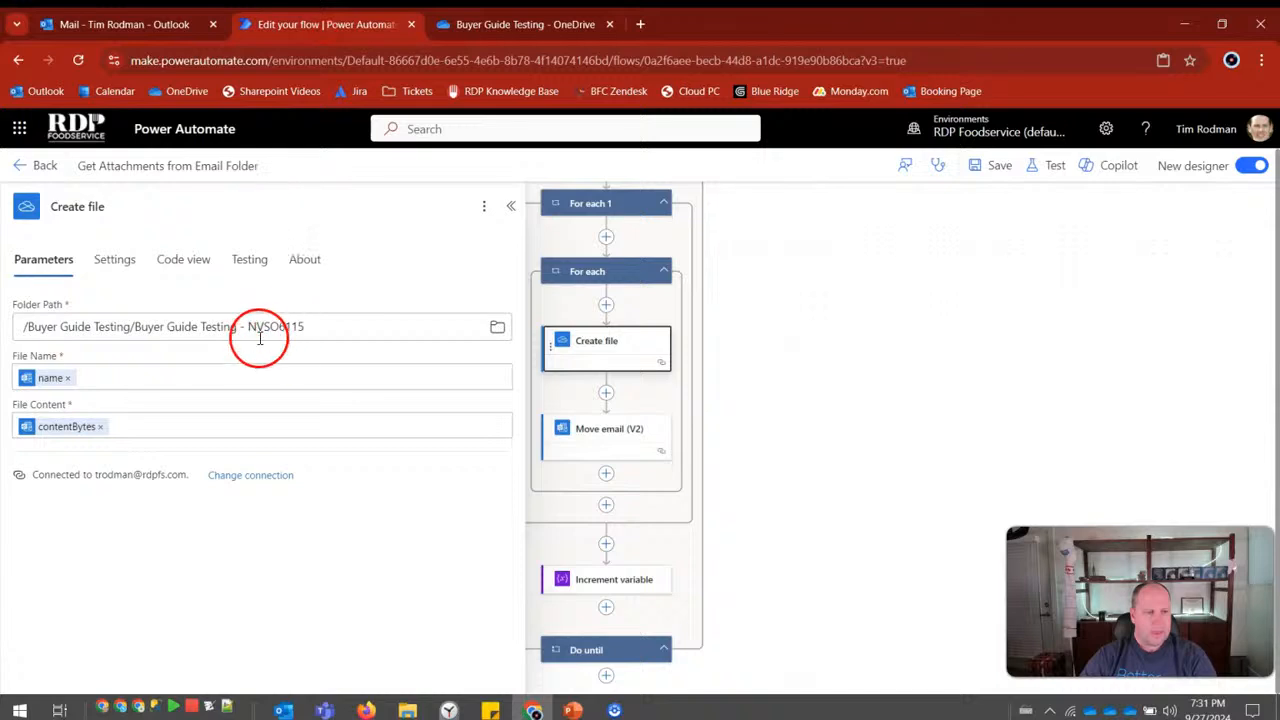
Look at the report files in OneDrive's Buyer Guide Testing - NVSO6115 folder, and return to the Create file parameters in Power Automate.
{"action": "left_click", "coordinate": [436, 20]}
{"action": "left_click", "coordinate": [432, 330]}
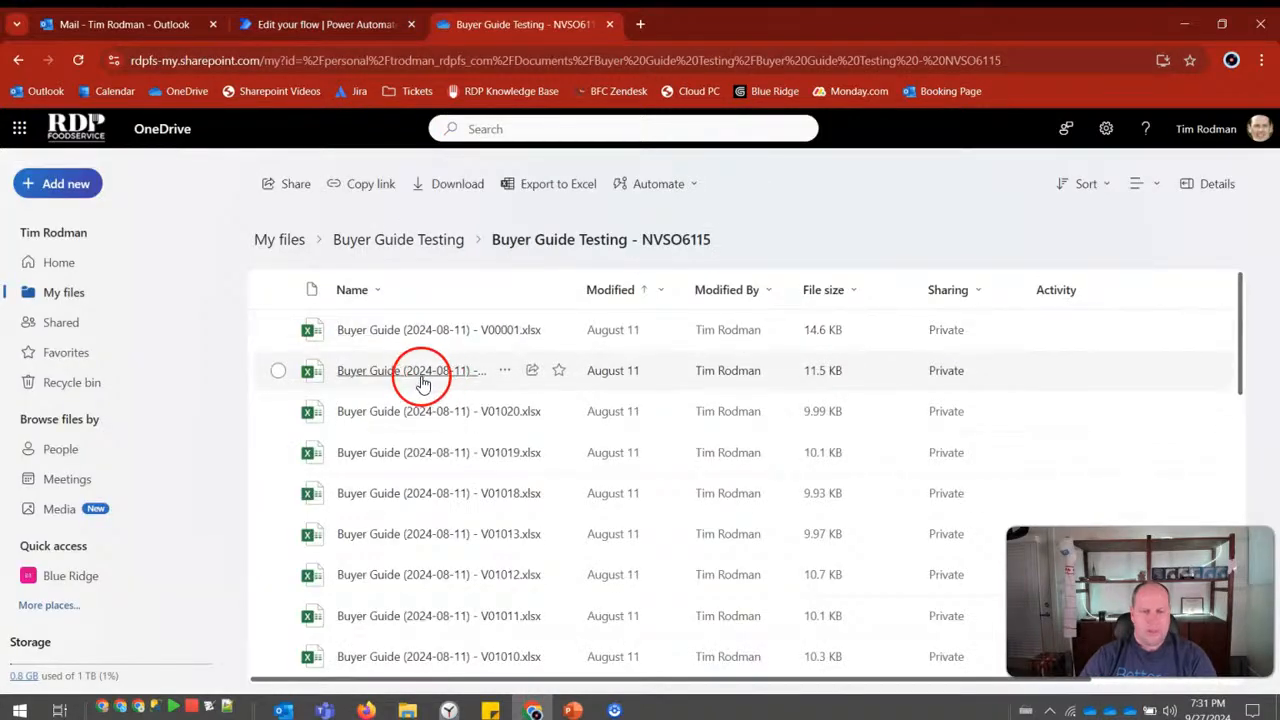
{"action": "mouse_move", "coordinate": [422, 384]}
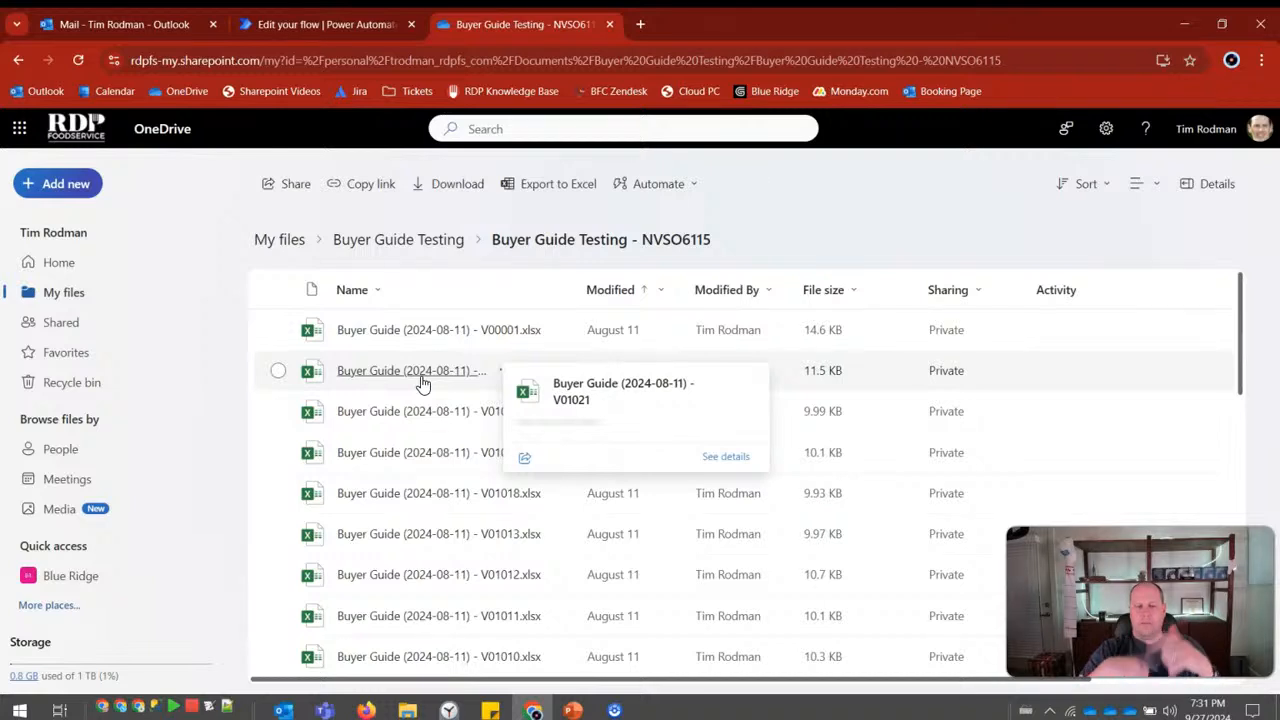
{"action": "left_click", "coordinate": [340, 26]}
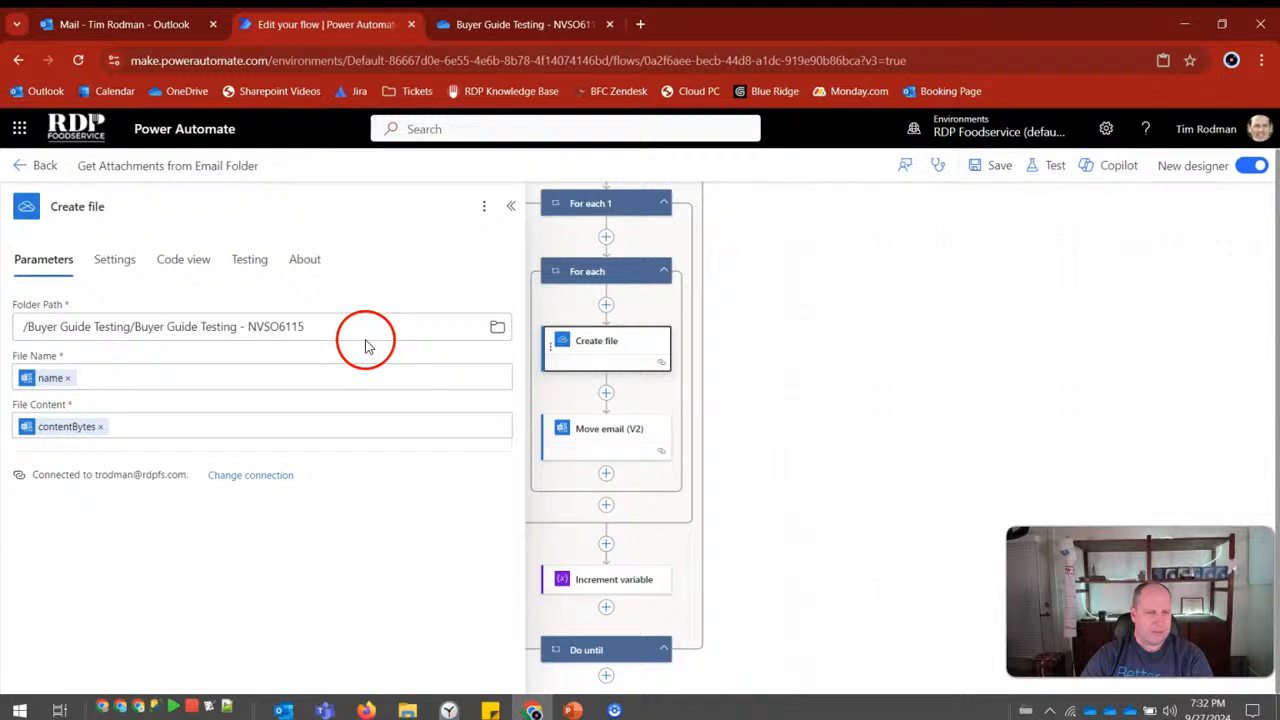
Add the Attachments Name output of Get emails (V3) to Create file's File Name, and remove that duplicate.
{"action": "left_click", "coordinate": [145, 378]}
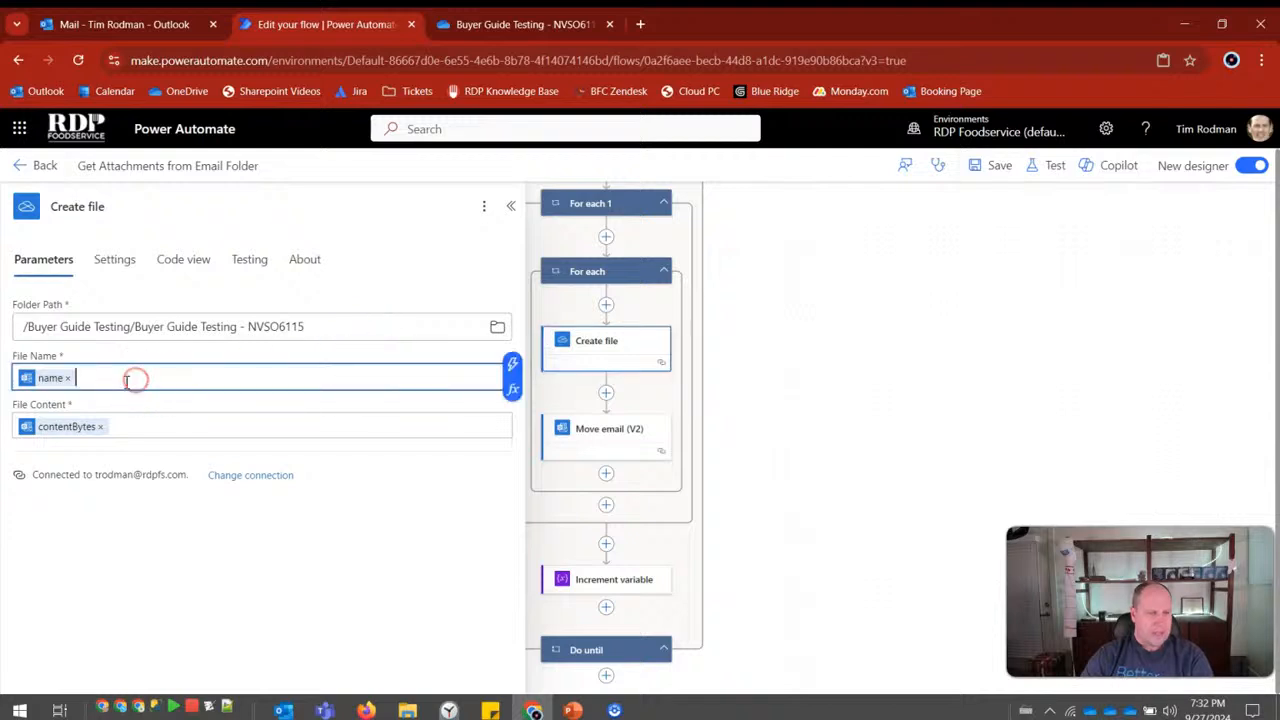
{"action": "left_click", "coordinate": [510, 378]}
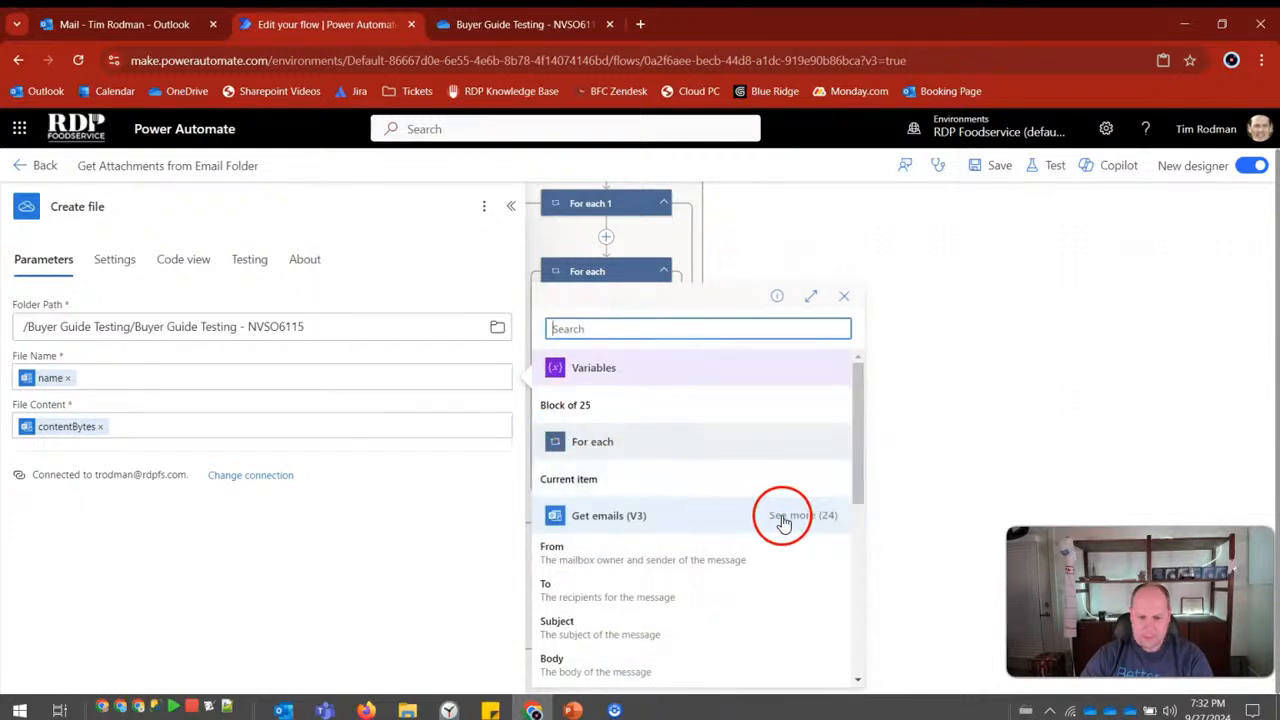
{"action": "left_click", "coordinate": [819, 518]}
{"action": "scroll", "coordinate": [791, 520], "scroll_direction": "down", "scroll_amount": 5}
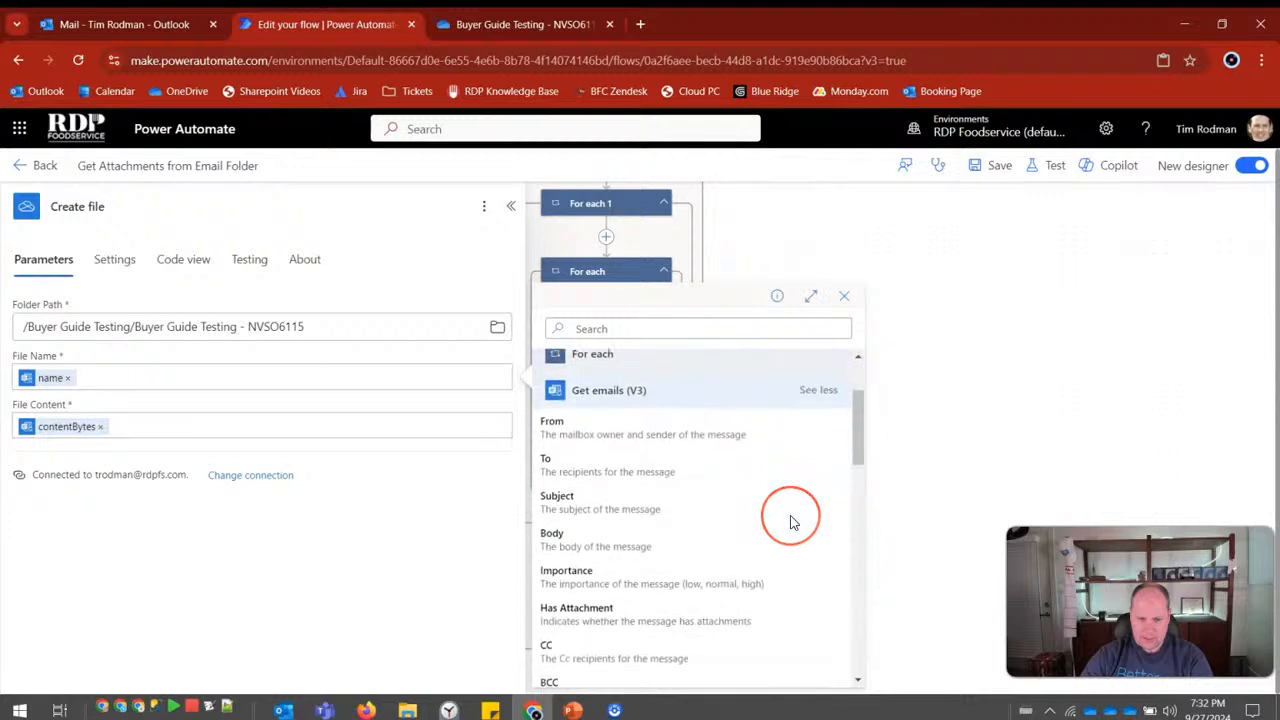
{"action": "scroll", "coordinate": [791, 520], "scroll_direction": "down", "scroll_amount": 6}
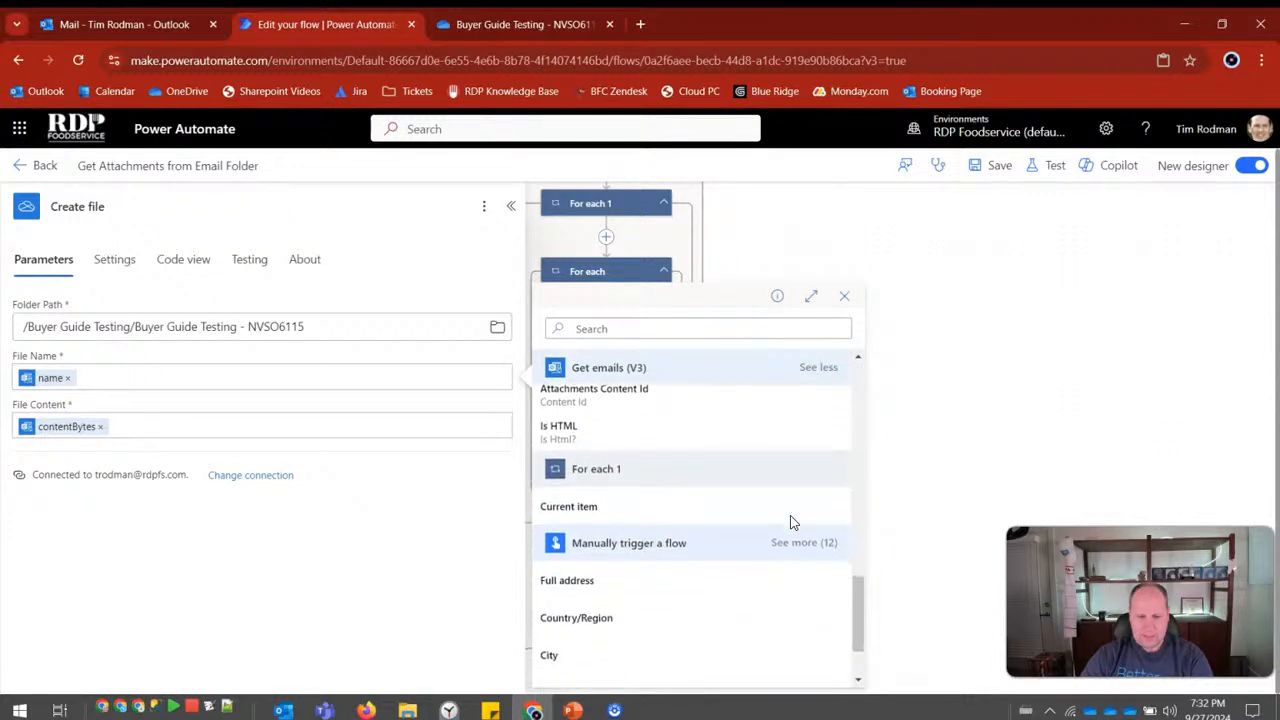
{"action": "scroll", "coordinate": [791, 521], "scroll_direction": "up", "scroll_amount": 4}
{"action": "scroll", "coordinate": [791, 524], "scroll_direction": "up", "scroll_amount": 2}
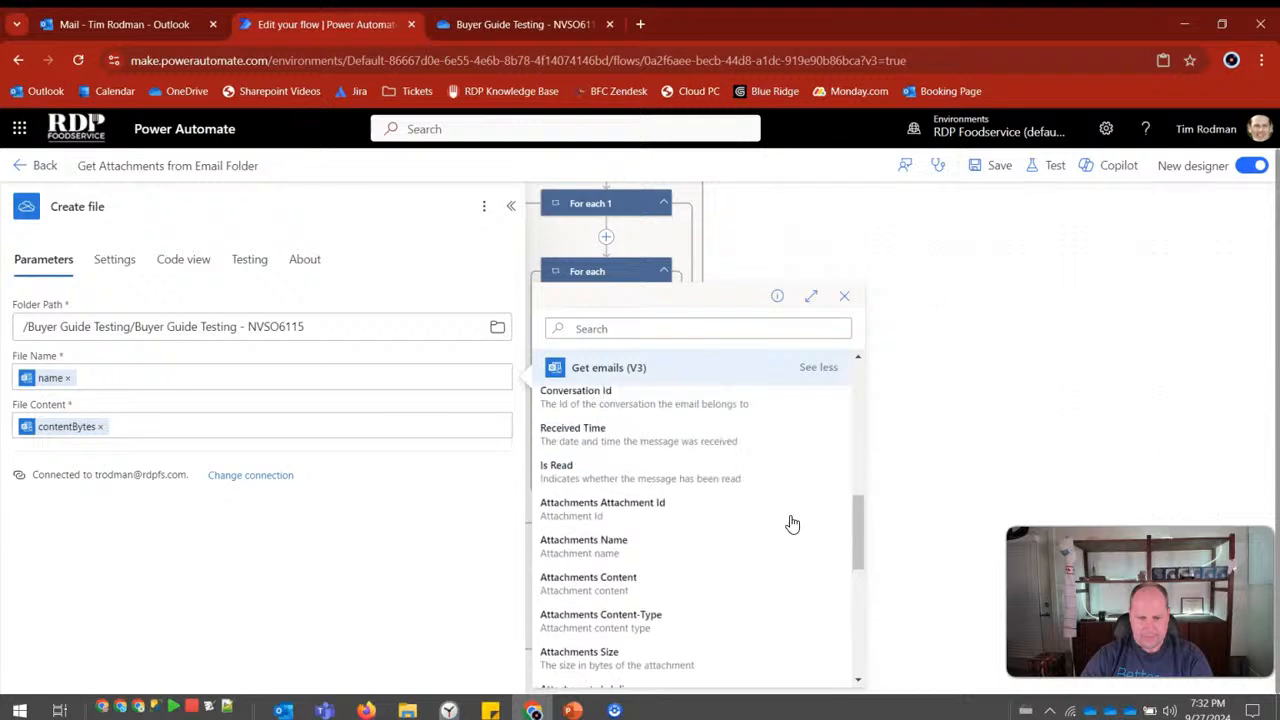
{"action": "scroll", "coordinate": [791, 524], "scroll_direction": "up", "scroll_amount": 5}
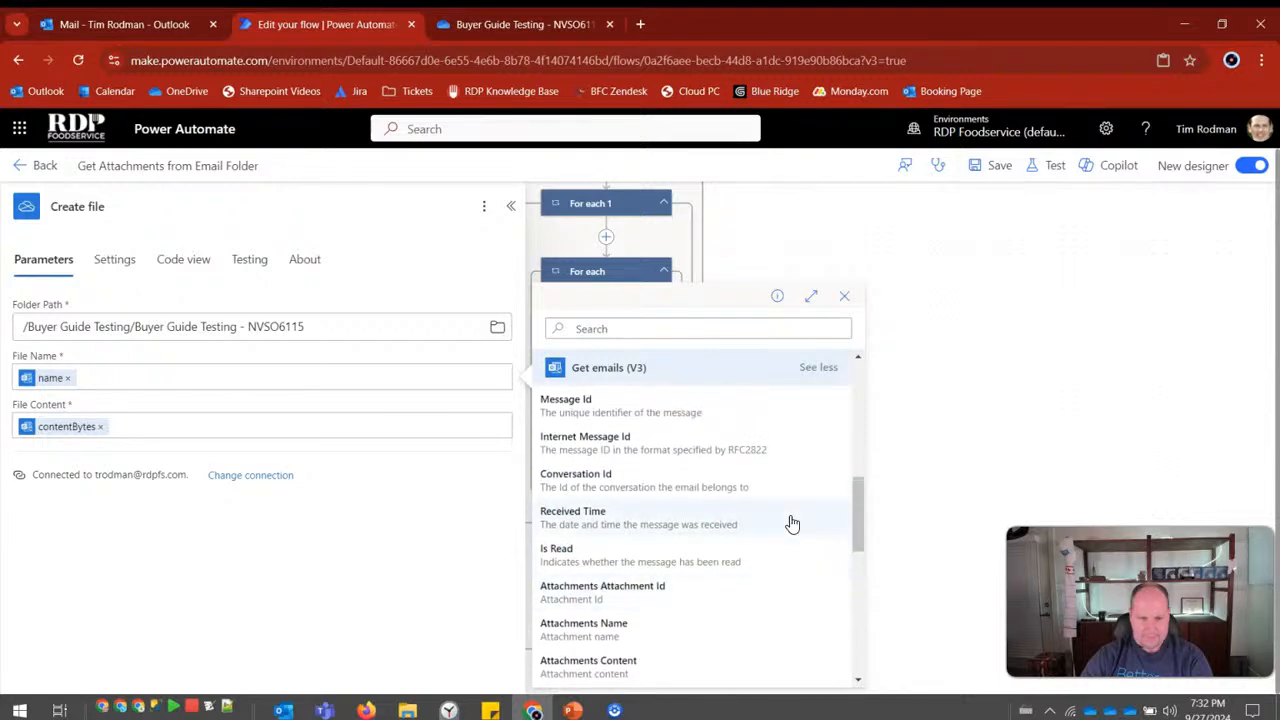
{"action": "scroll", "coordinate": [791, 524], "scroll_direction": "up", "scroll_amount": 5}
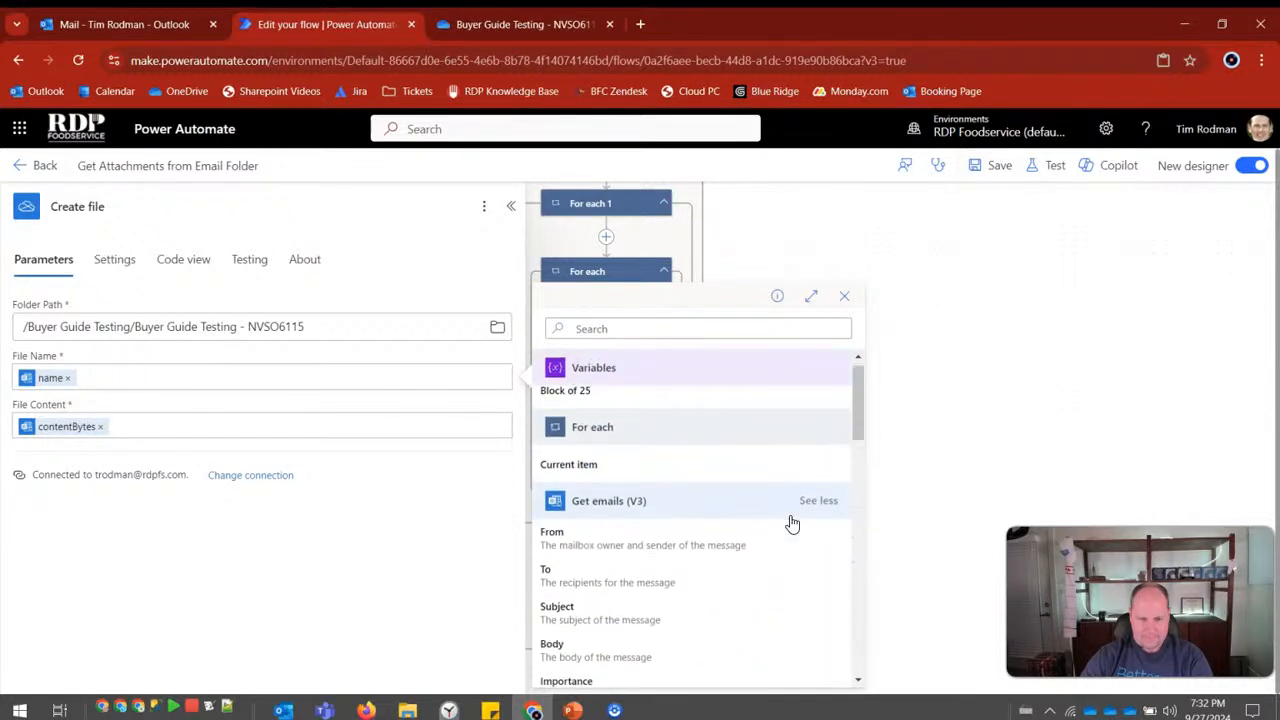
{"action": "scroll", "coordinate": [791, 524], "scroll_direction": "down", "scroll_amount": 10}
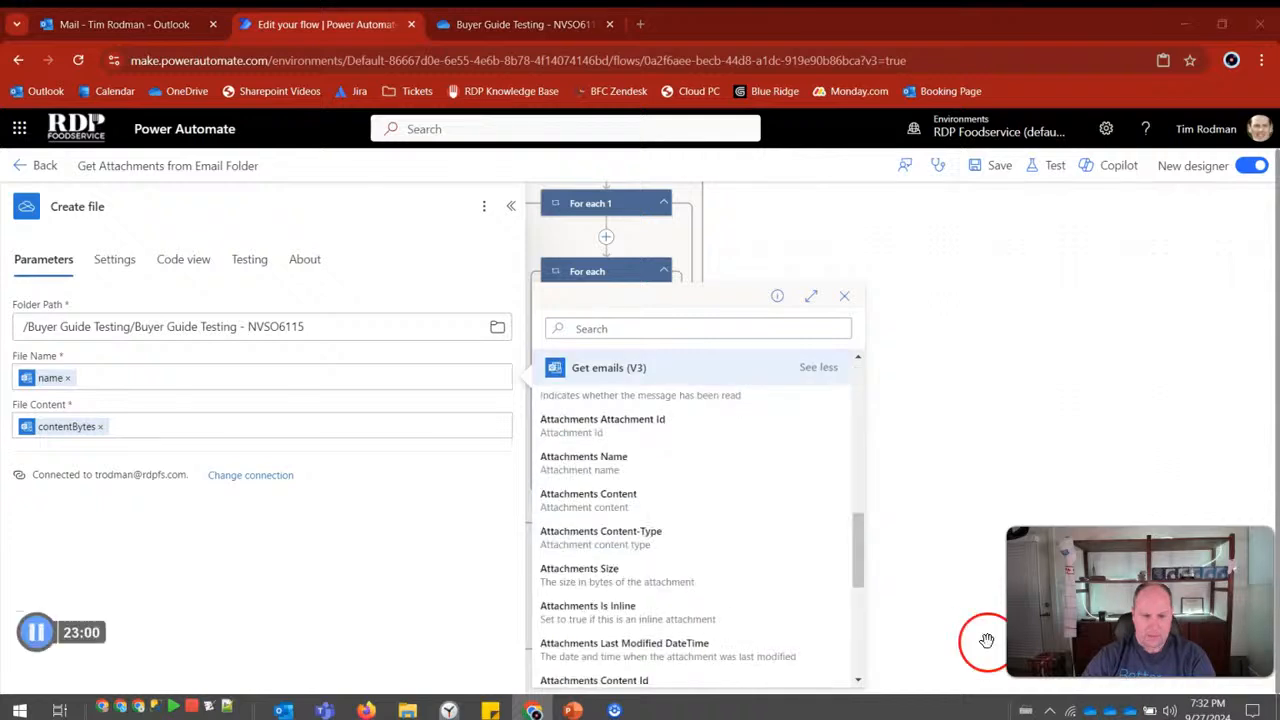
{"action": "left_click", "coordinate": [585, 470]}
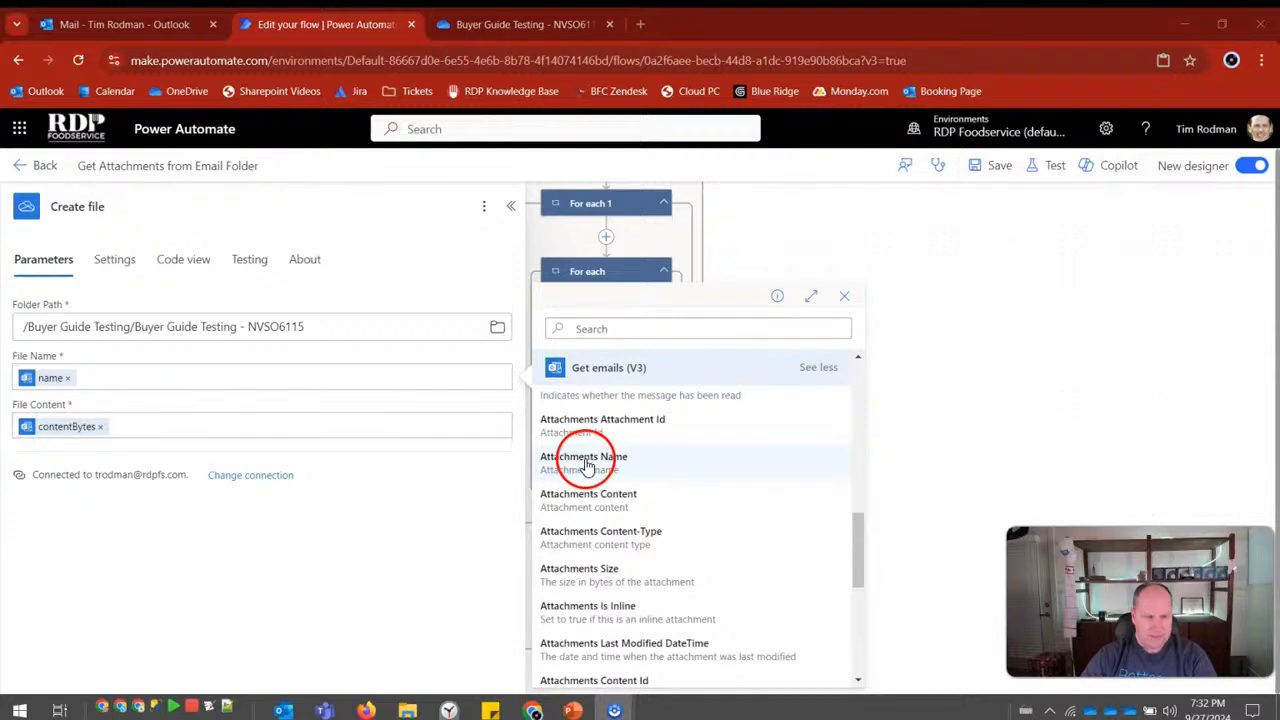
{"action": "left_click", "coordinate": [587, 467]}
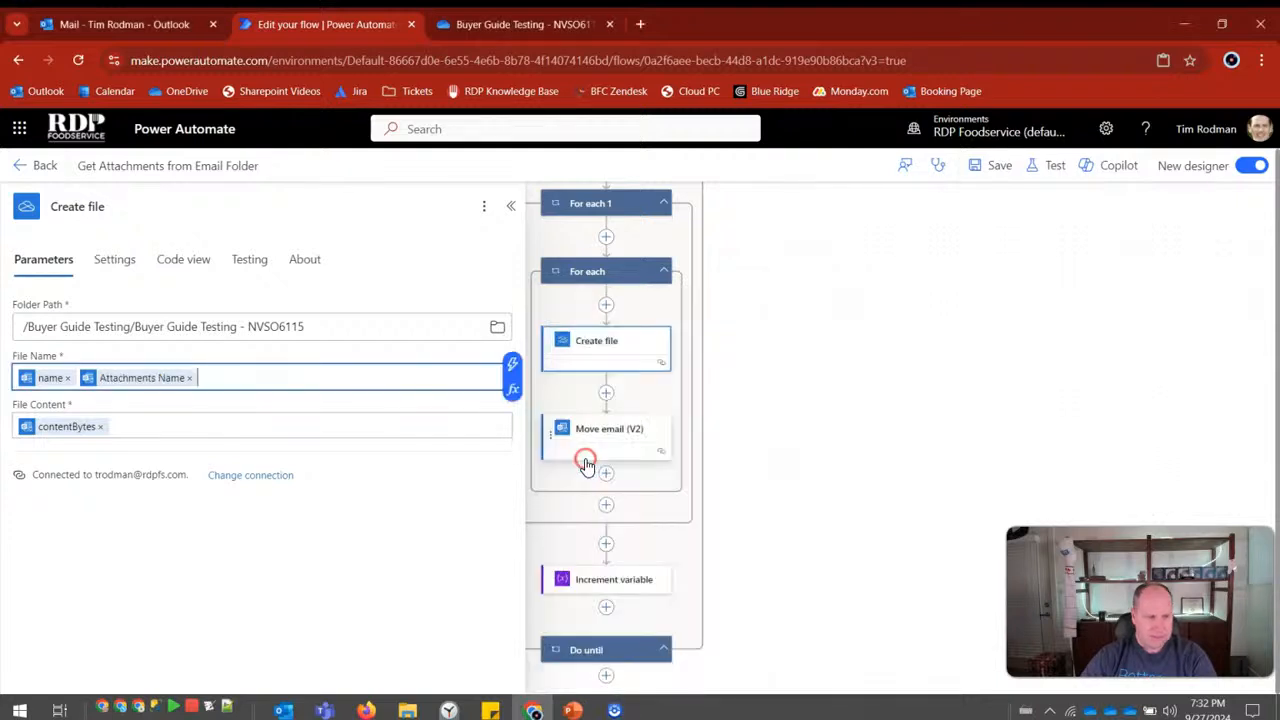
{"action": "left_click", "coordinate": [191, 378]}
{"action": "mouse_move", "coordinate": [77, 375]}
{"action": "left_mouse_down"}
{"action": "mouse_move", "coordinate": [36, 372]}
{"action": "mouse_move", "coordinate": [89, 371]}
{"action": "left_mouse_up"}
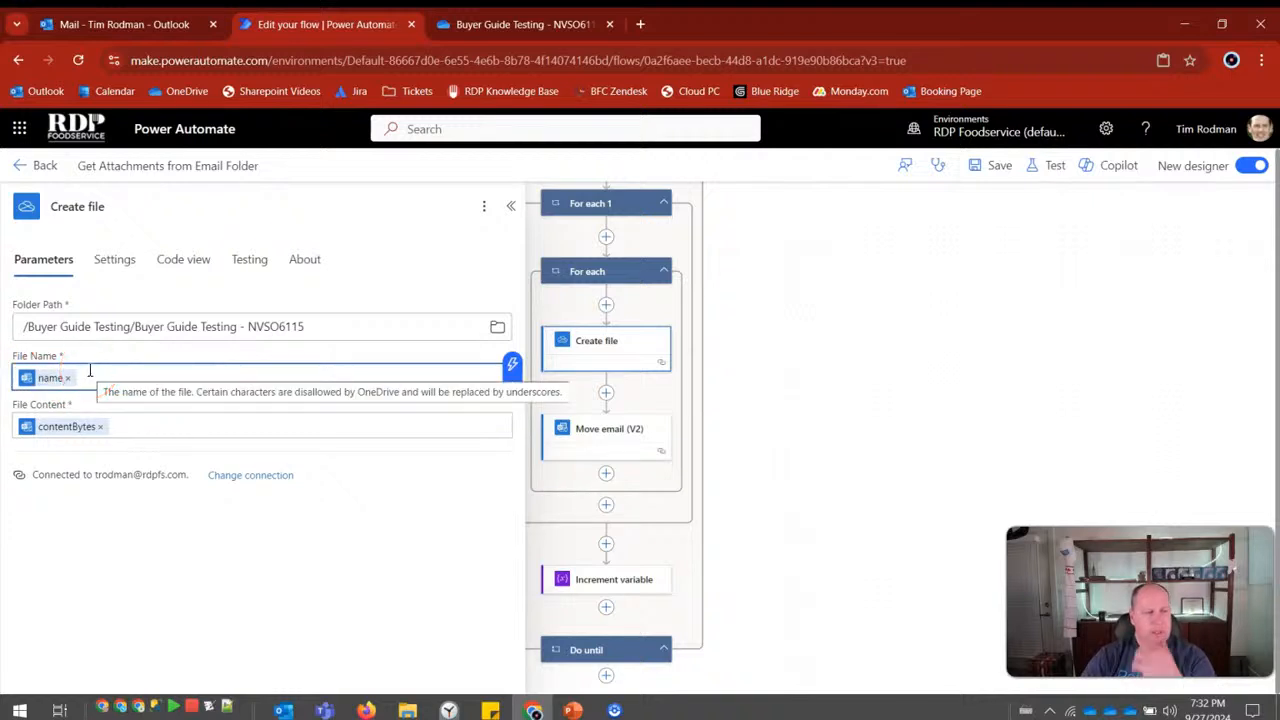
Add the Attachments Content output of Get emails (V3) to Create file's File Content, remove that duplicate, and collapse the action's details.
{"action": "left_click", "coordinate": [150, 428]}
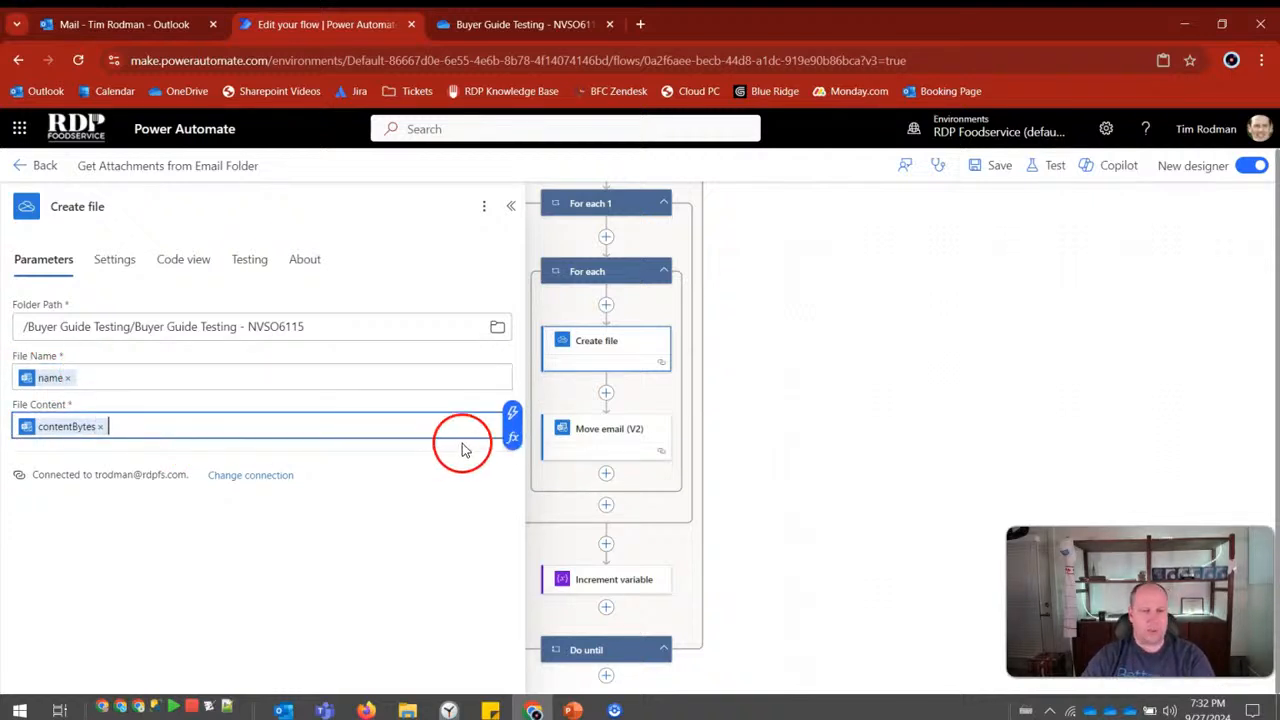
{"action": "left_click", "coordinate": [510, 420]}
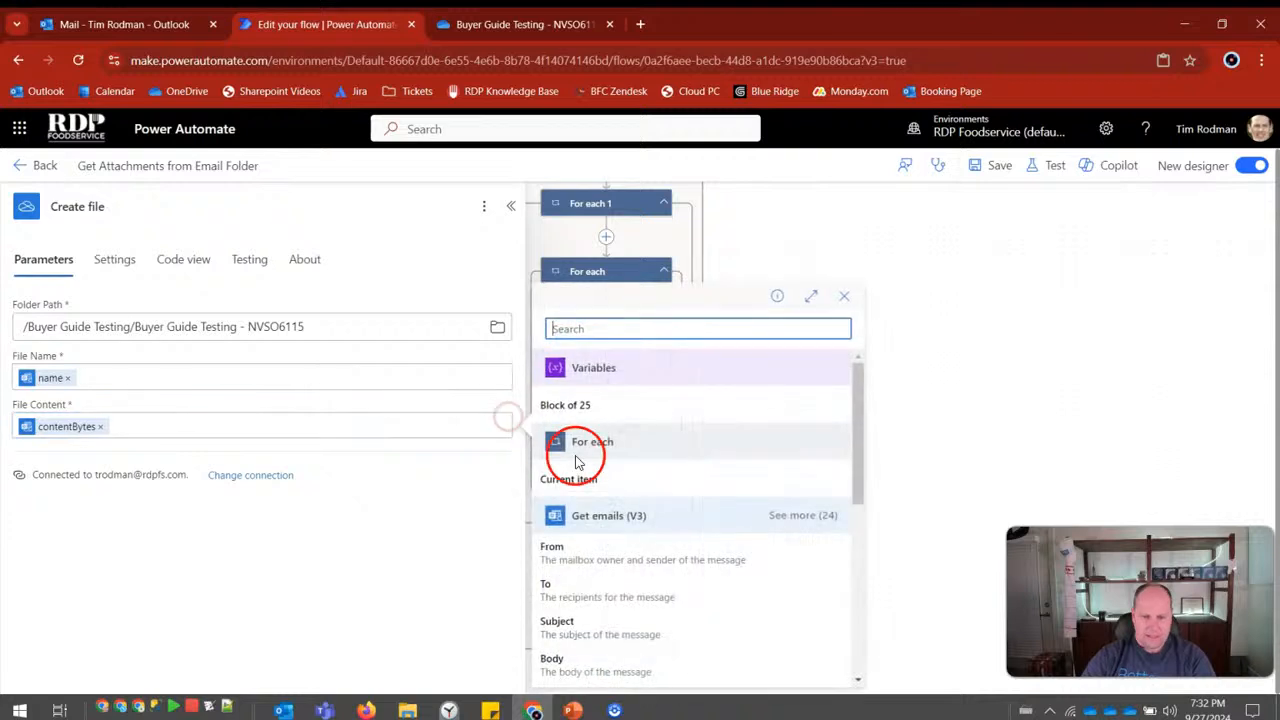
{"action": "scroll", "coordinate": [703, 560], "scroll_direction": "down", "scroll_amount": 1}
{"action": "scroll", "coordinate": [703, 560], "scroll_direction": "down", "scroll_amount": 2}
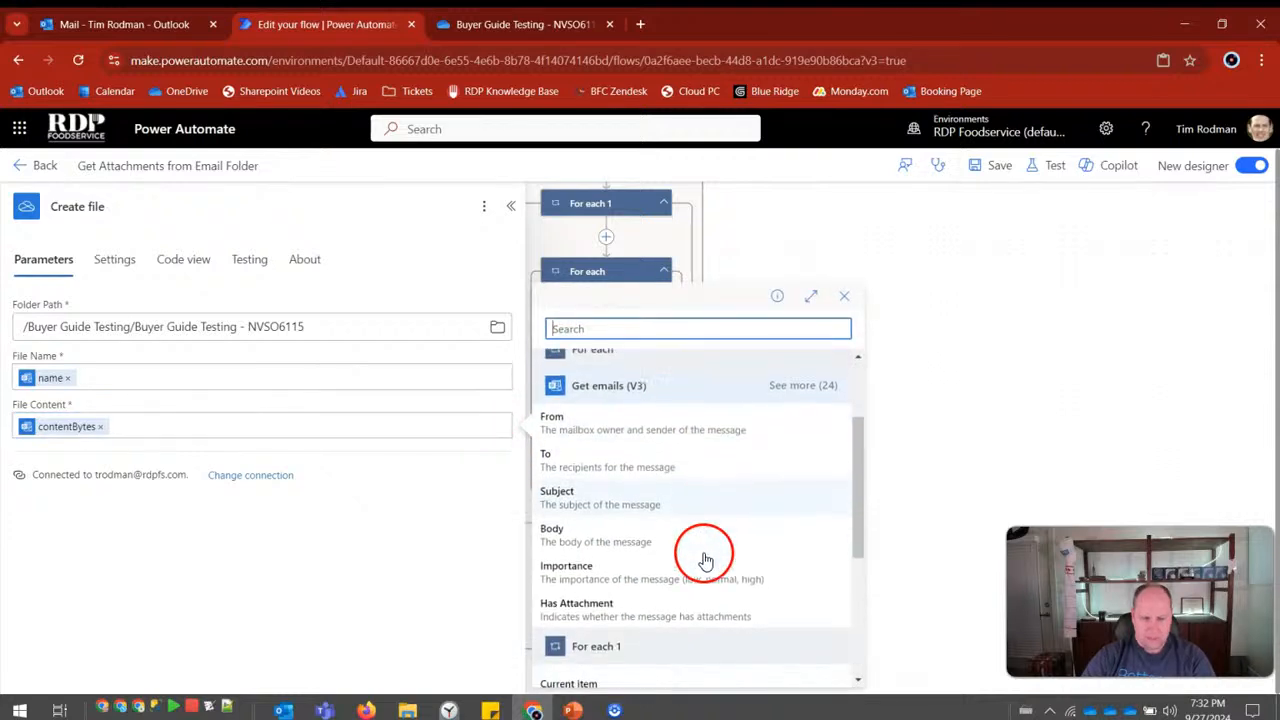
{"action": "left_click", "coordinate": [801, 375]}
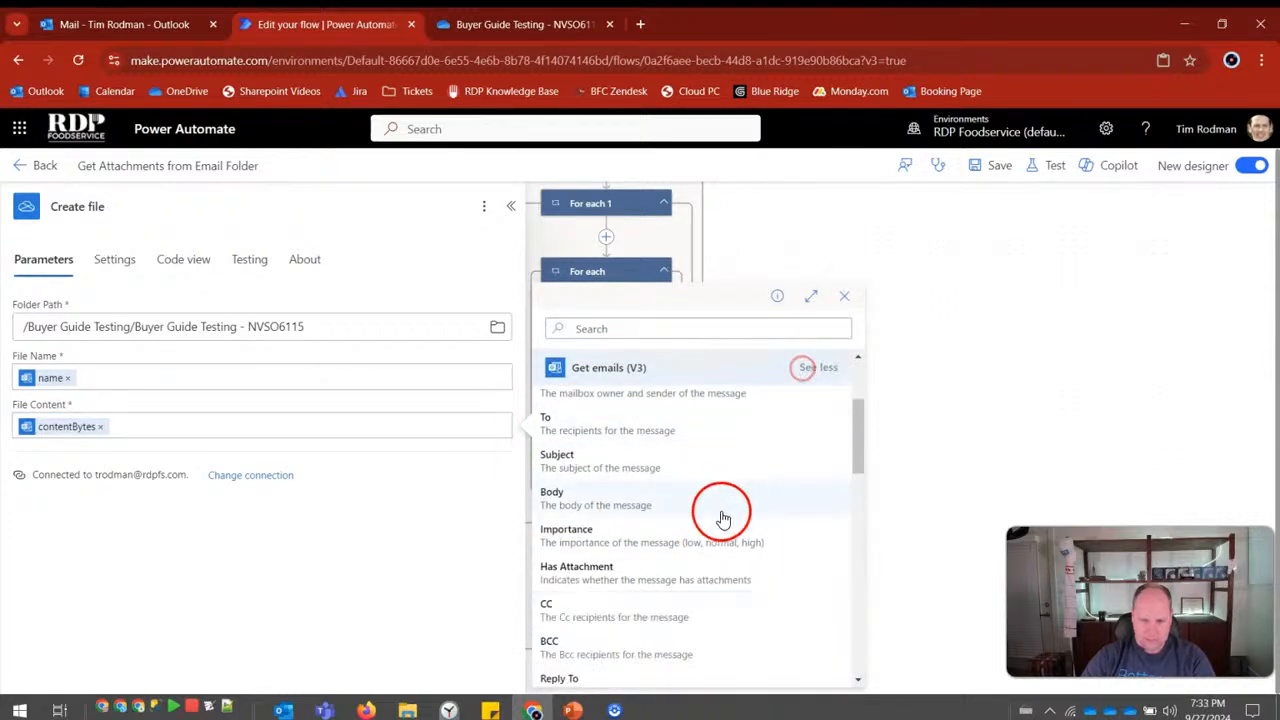
{"action": "scroll", "coordinate": [721, 515], "scroll_direction": "down", "scroll_amount": 5}
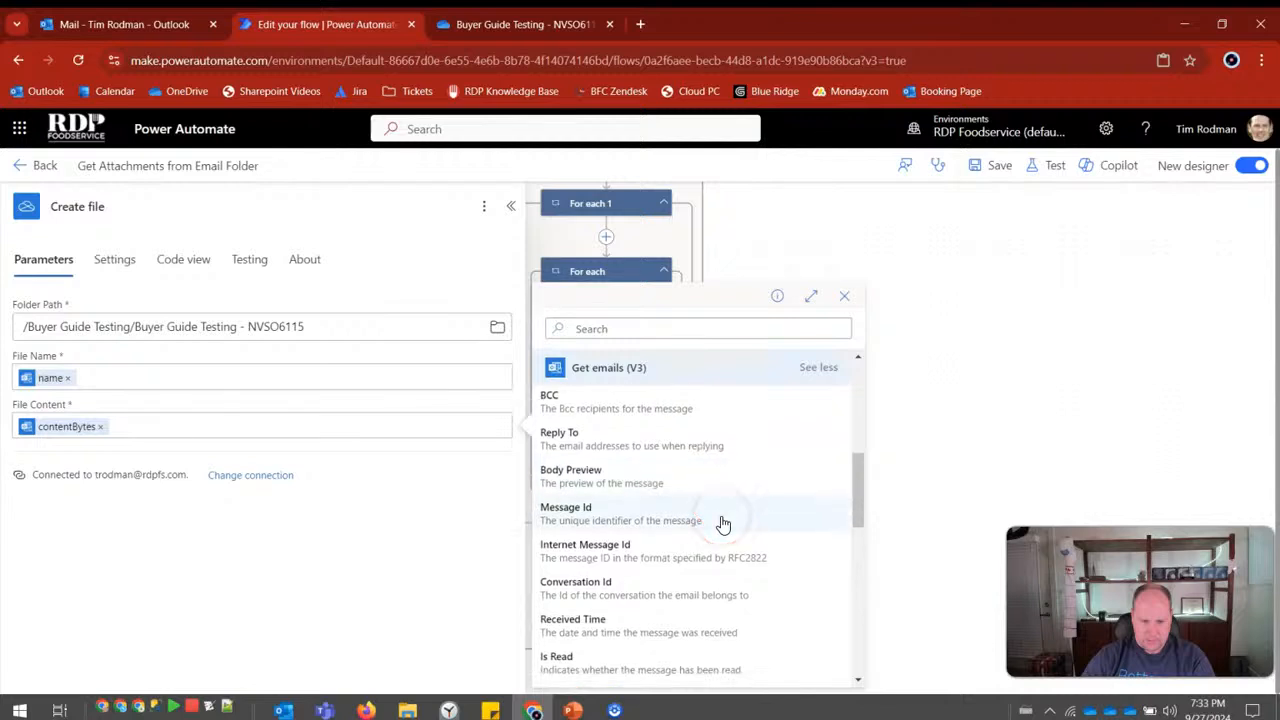
{"action": "scroll", "coordinate": [723, 524], "scroll_direction": "down", "scroll_amount": 4}
{"action": "scroll", "coordinate": [723, 524], "scroll_direction": "down", "scroll_amount": 1}
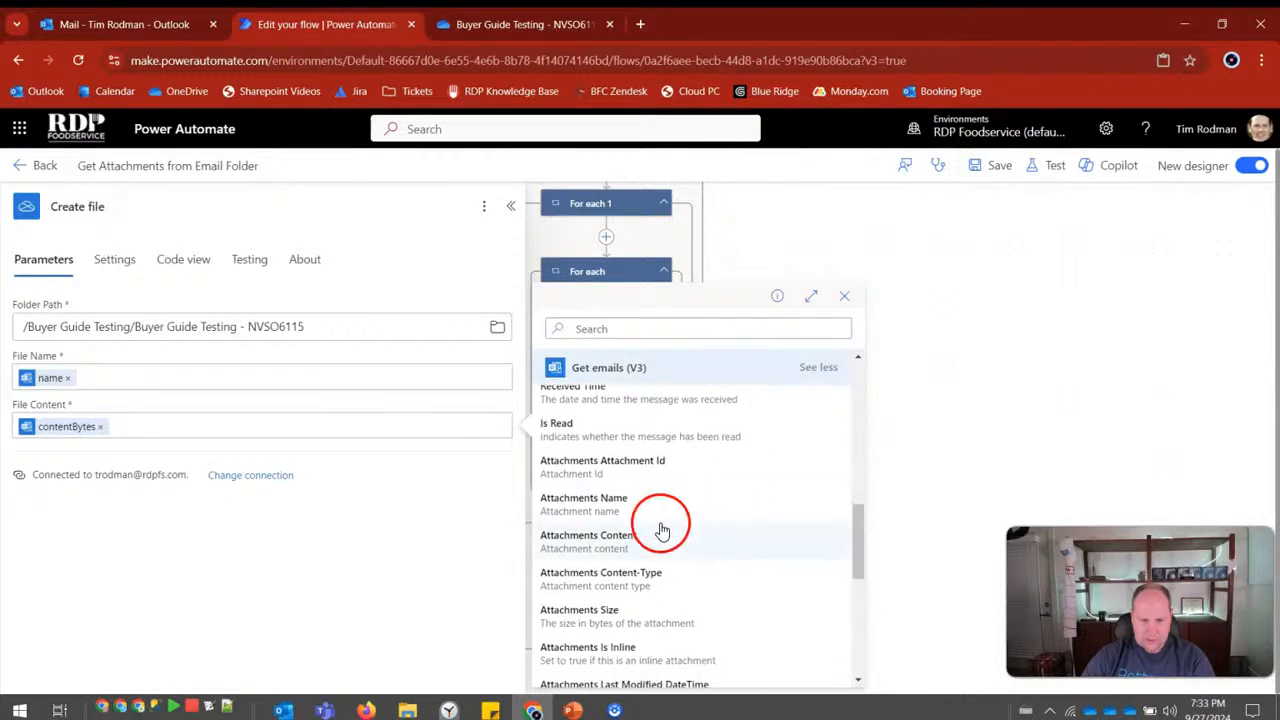
{"action": "left_click", "coordinate": [630, 532]}
{"action": "left_click", "coordinate": [140, 437]}
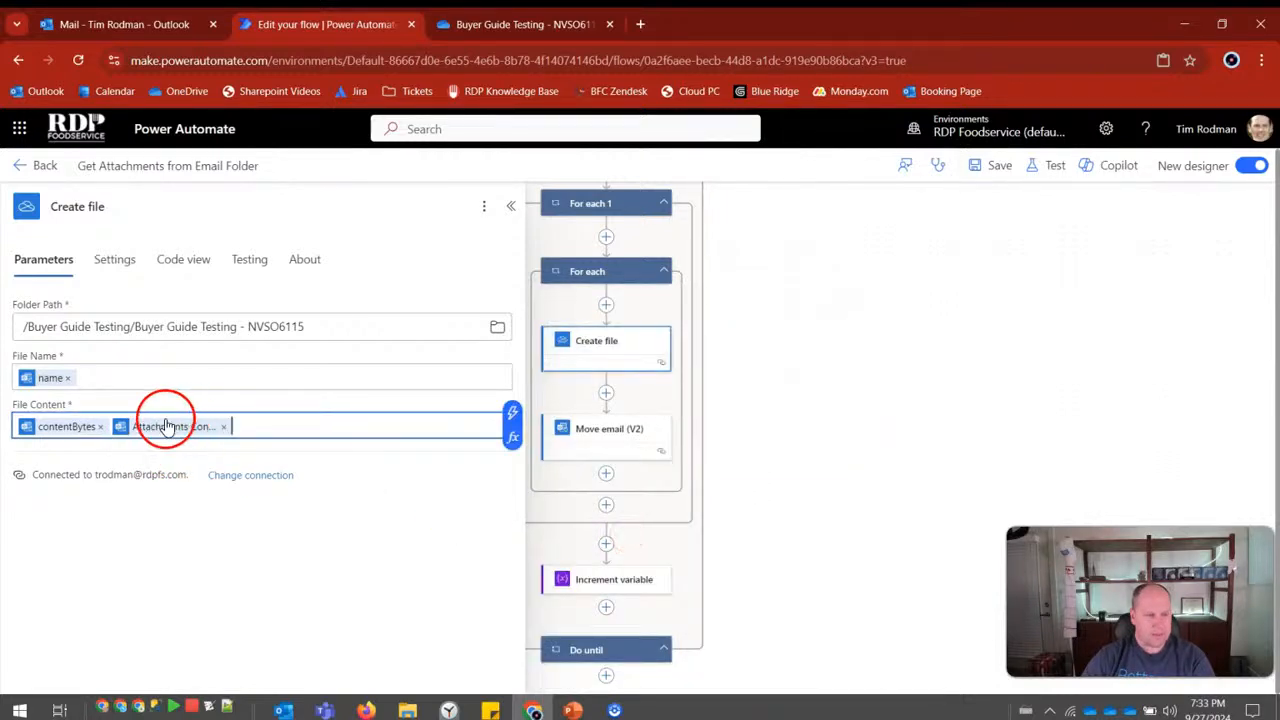
{"action": "left_click", "coordinate": [224, 428]}
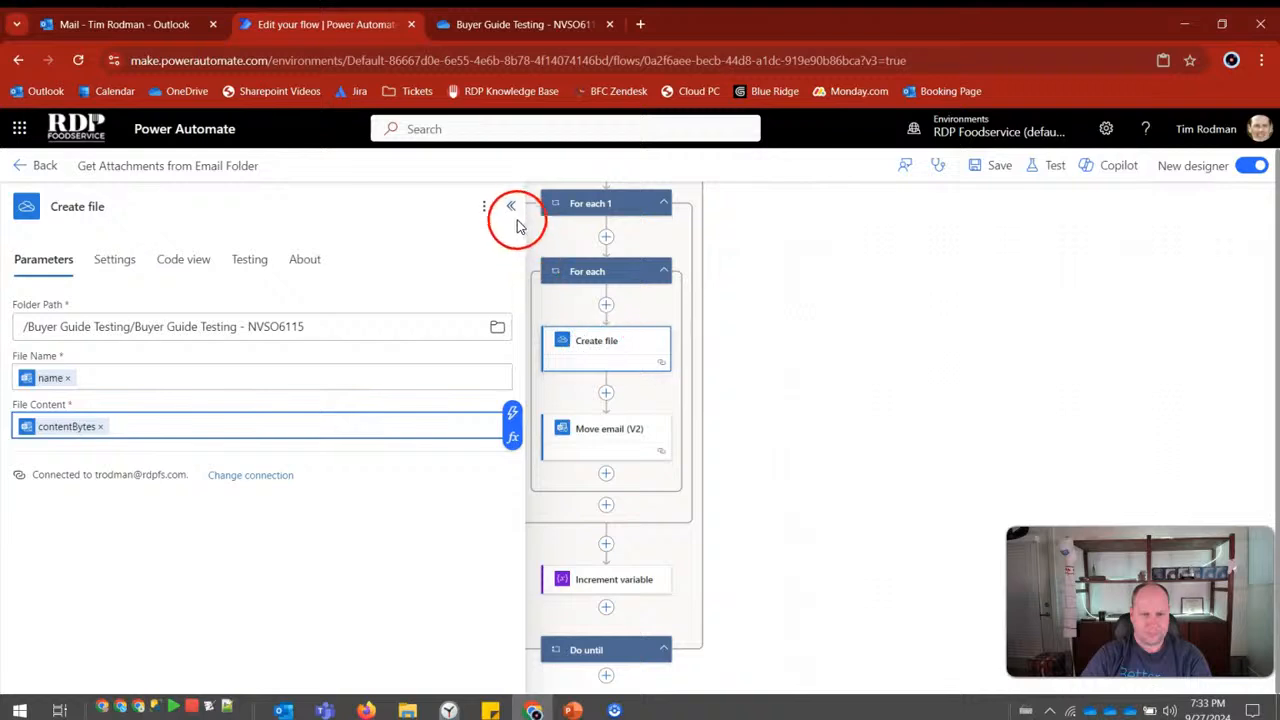
{"action": "left_click", "coordinate": [511, 205]}
View the message ID and destination folder parameters of the Move email (V2) action.
{"action": "left_click", "coordinate": [601, 430]}
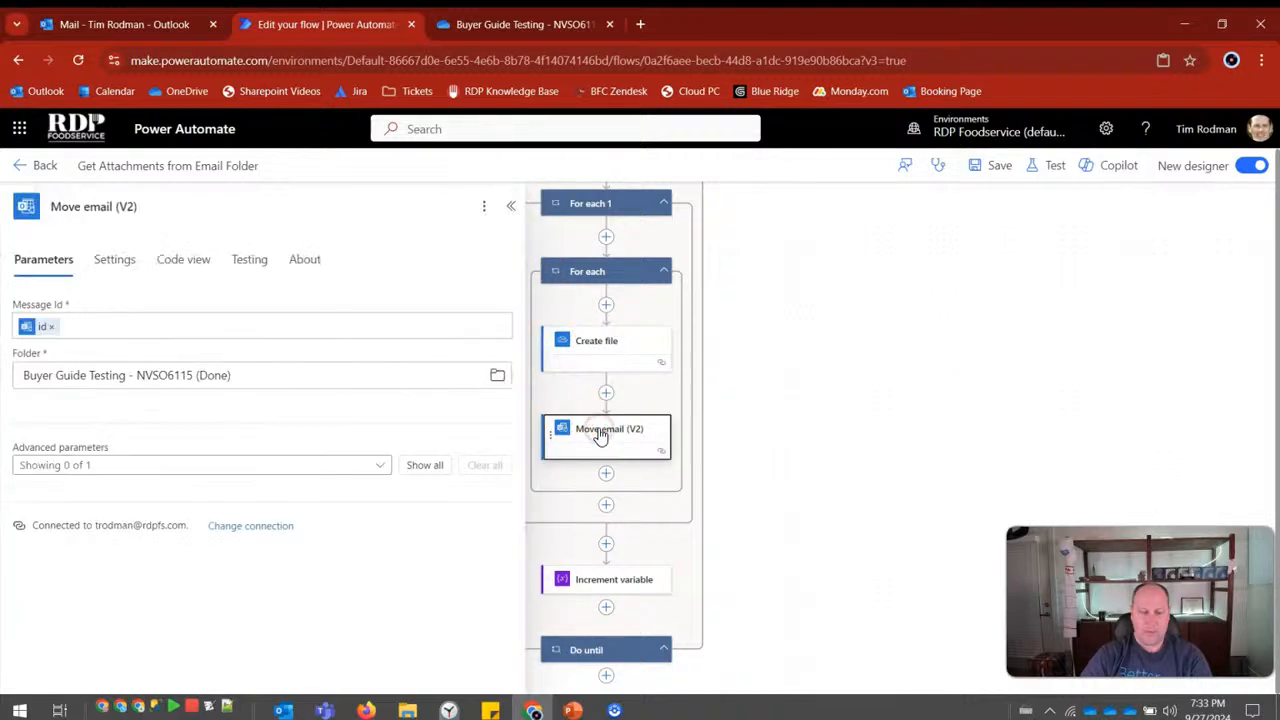
{"action": "left_click_drag", "start_coordinate": [601, 437], "coordinate": [566, 349]}
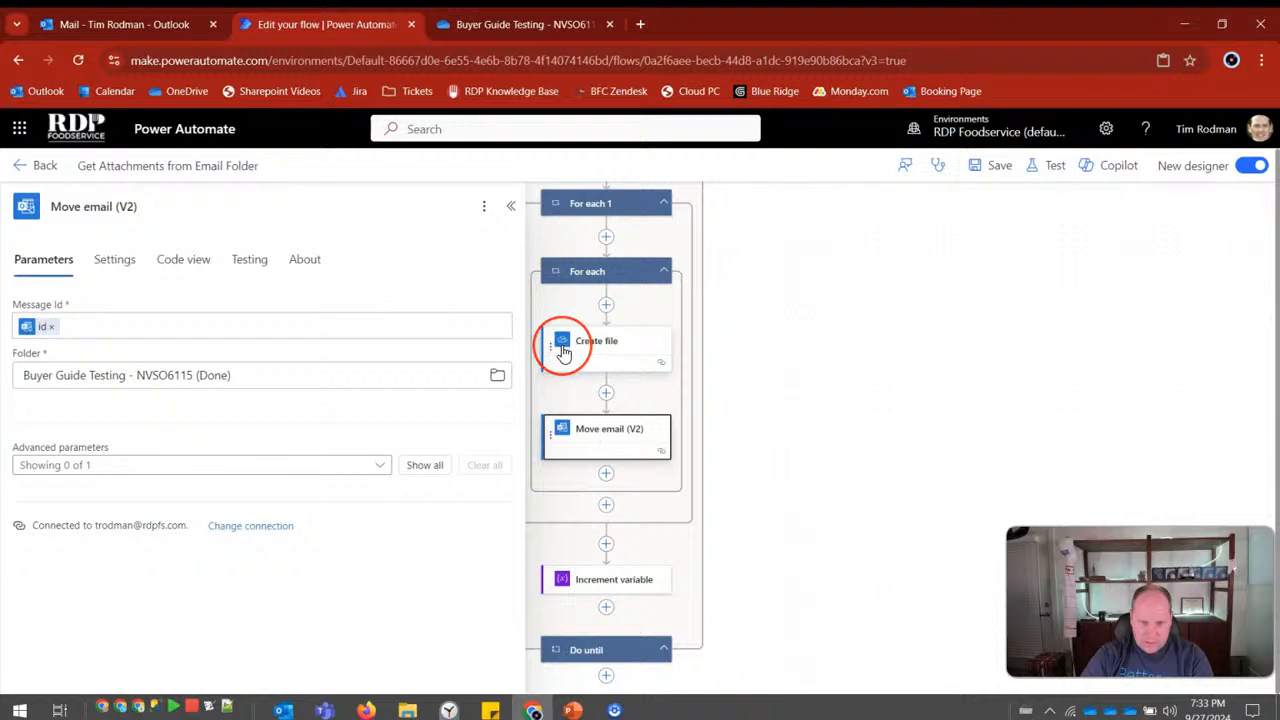
{"action": "left_click_drag", "start_coordinate": [563, 418], "coordinate": [590, 440]}
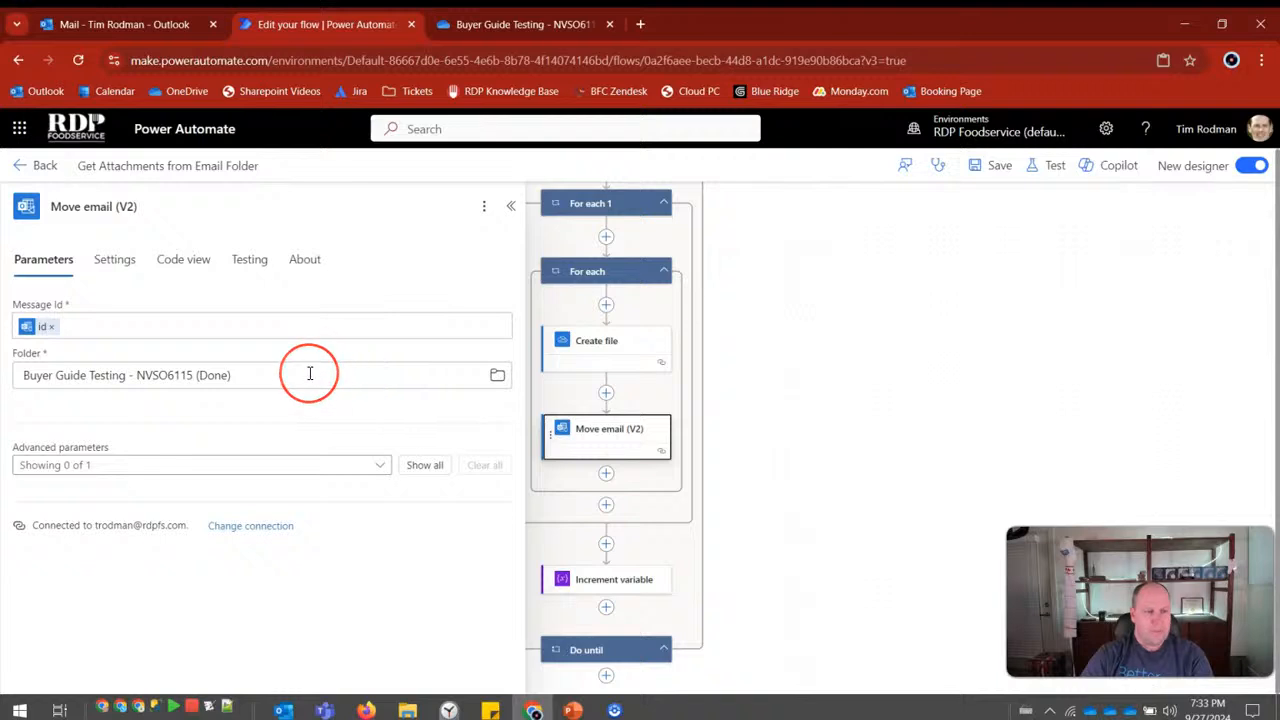
Add the Create file action's Id output to Move email (V2)'s Message Id, and remove that extra entry.
{"action": "left_click", "coordinate": [78, 326]}
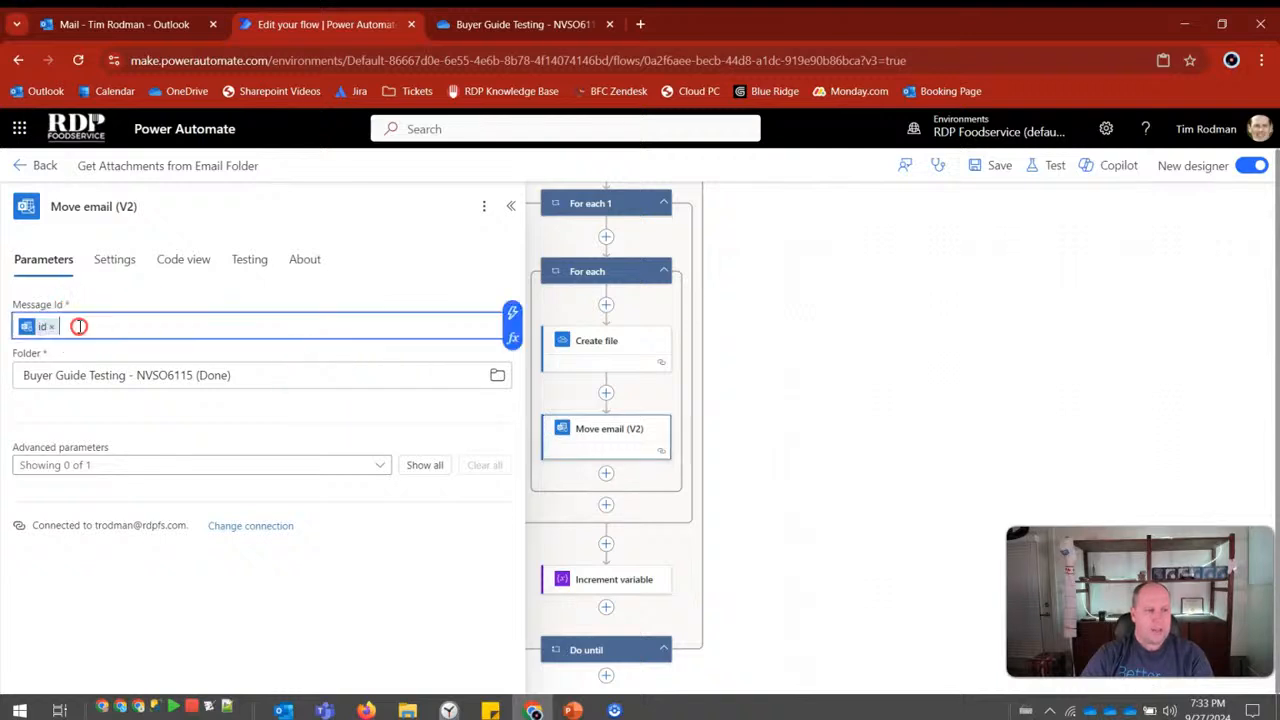
{"action": "left_click", "coordinate": [512, 322]}
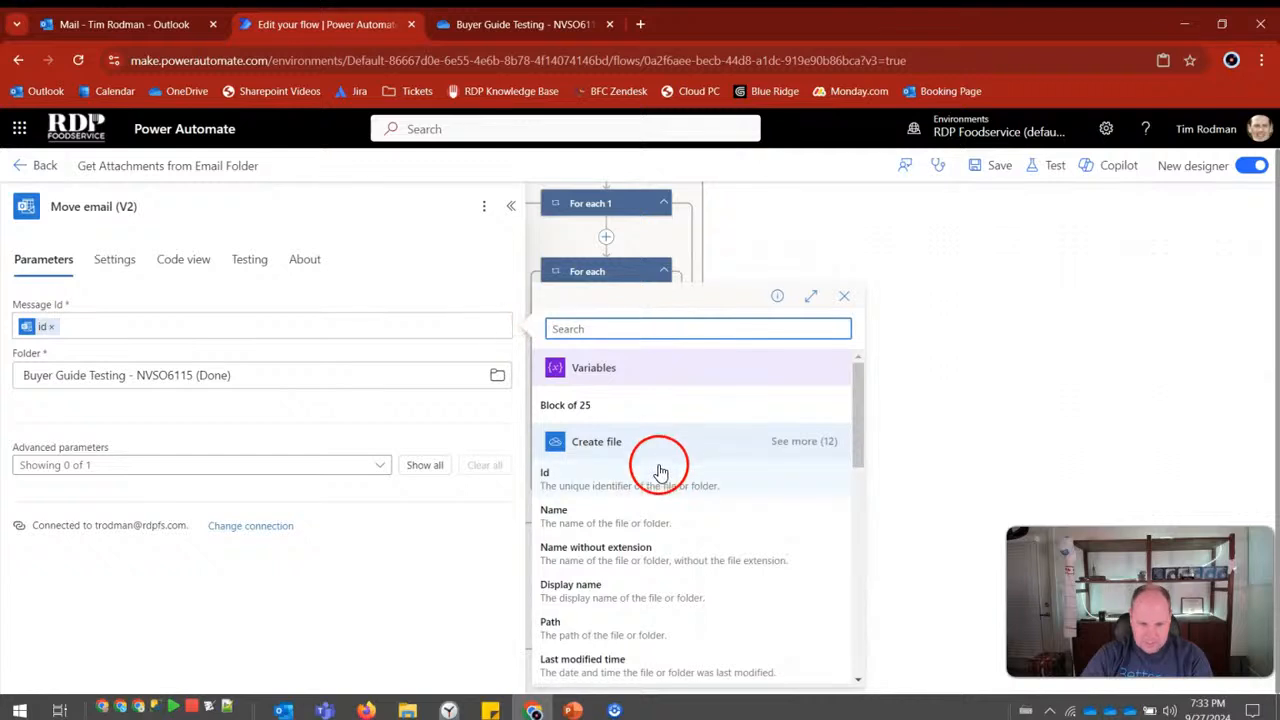
{"action": "left_click", "coordinate": [562, 488]}
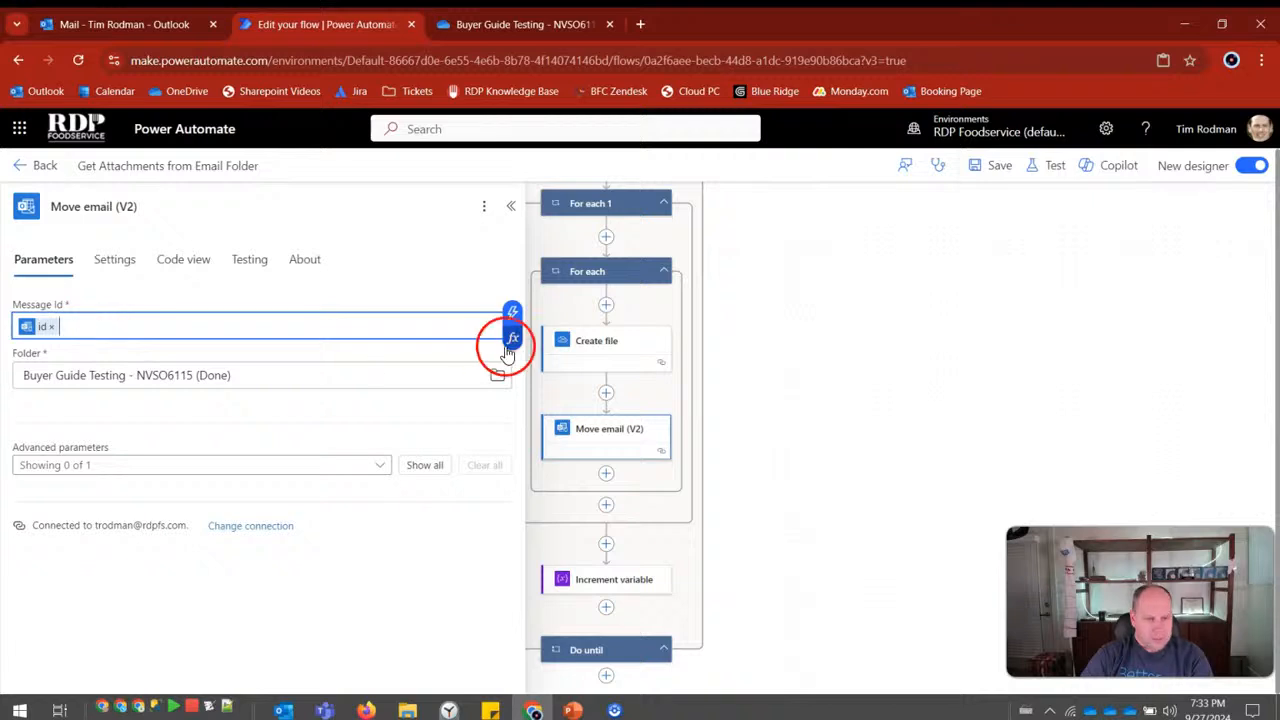
{"action": "left_click", "coordinate": [512, 313]}
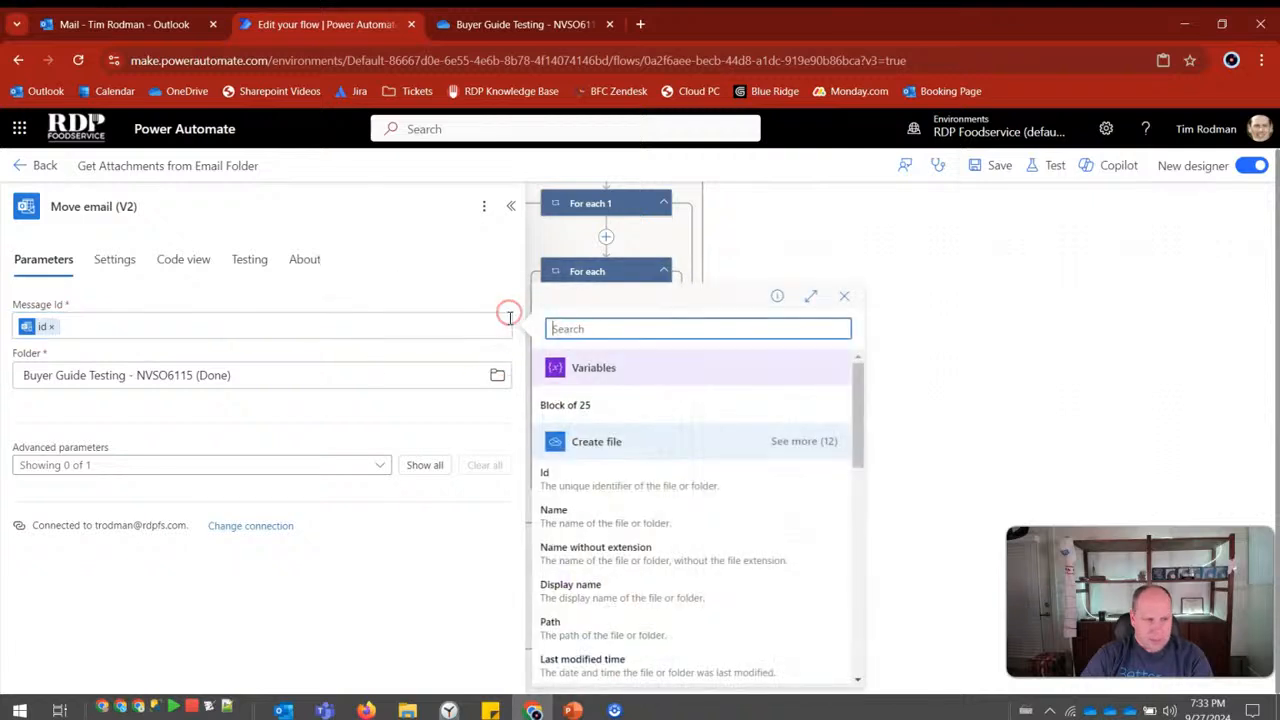
{"action": "left_click", "coordinate": [557, 483]}
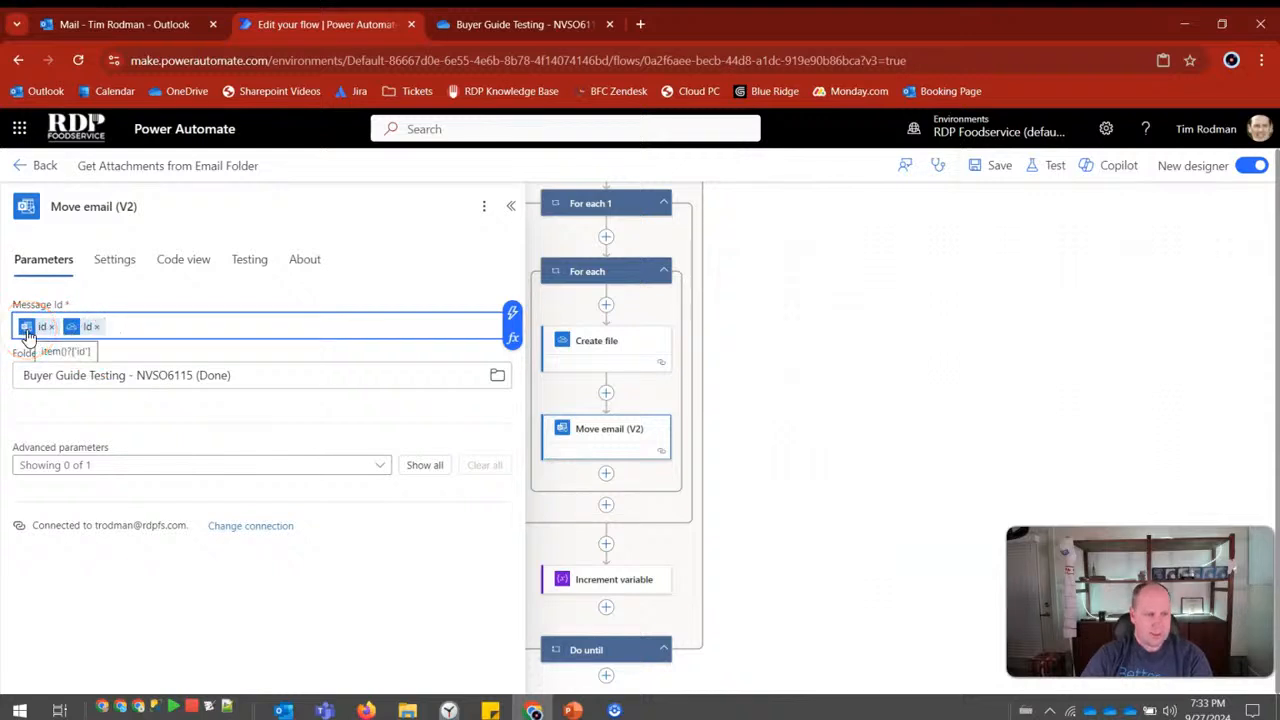
{"action": "left_click", "coordinate": [97, 326]}
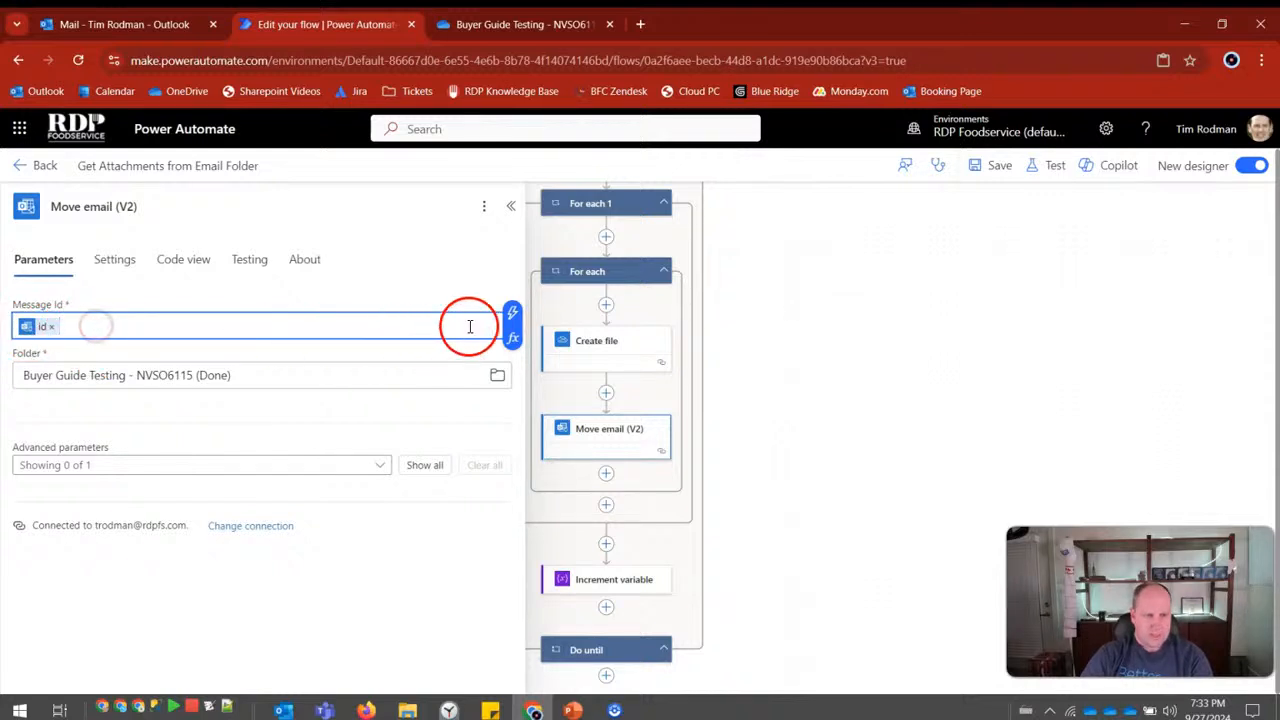
Add the Message Id output of Get emails (V3) to Move email (V2)'s Message Id, and remove that duplicate.
{"action": "left_click", "coordinate": [512, 312]}
{"action": "left_click", "coordinate": [663, 423]}
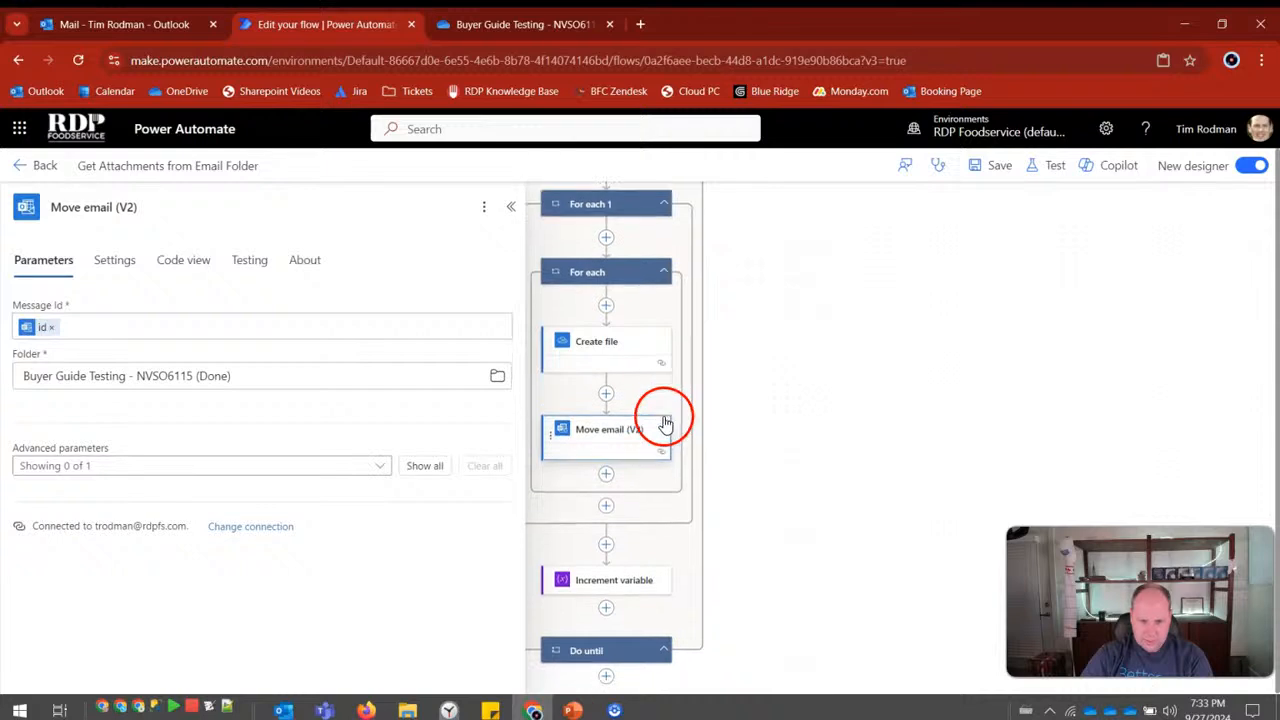
{"action": "left_click", "coordinate": [466, 318]}
{"action": "left_click", "coordinate": [512, 312]}
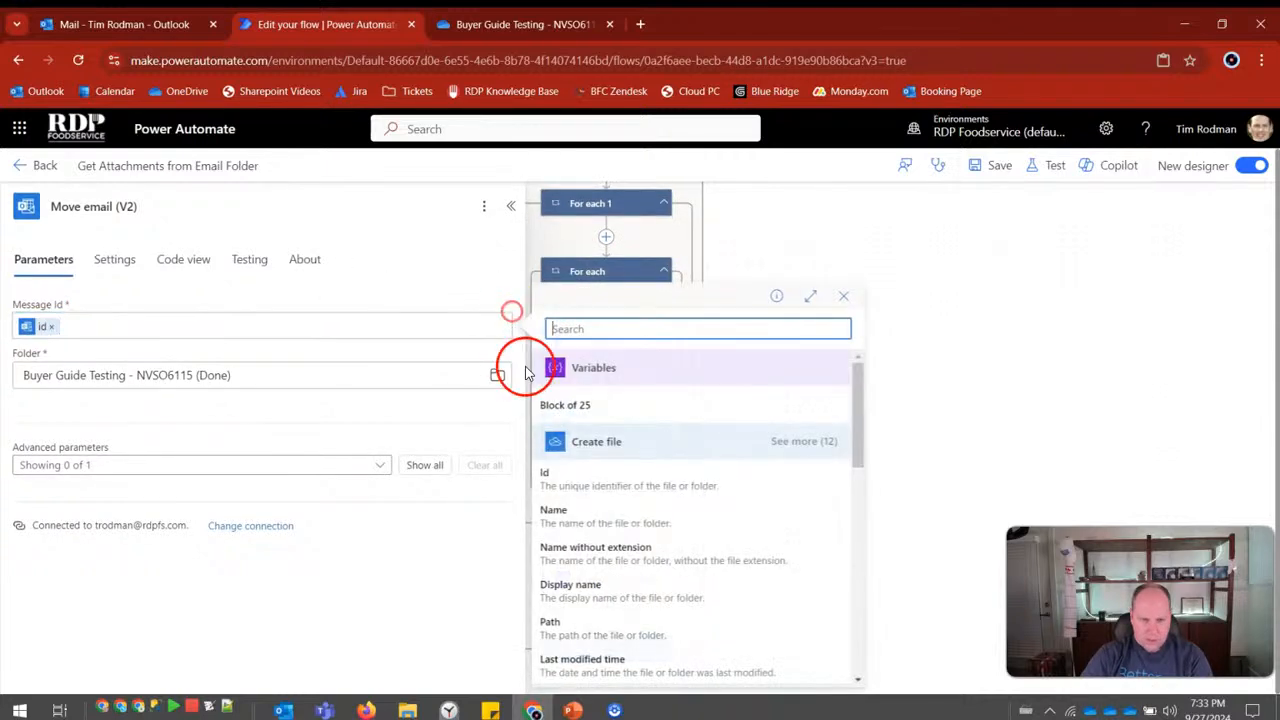
{"action": "scroll", "coordinate": [622, 450], "scroll_direction": "down", "scroll_amount": 1}
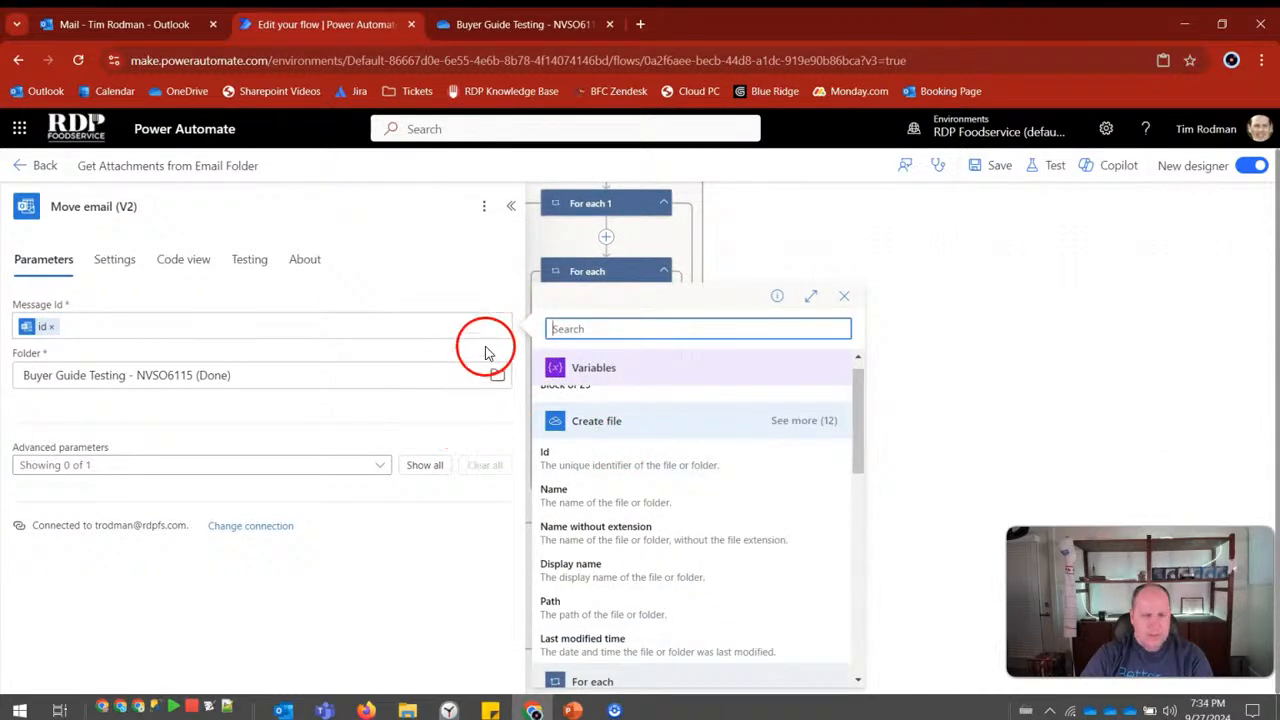
{"action": "scroll", "coordinate": [660, 485], "scroll_direction": "down", "scroll_amount": 4}
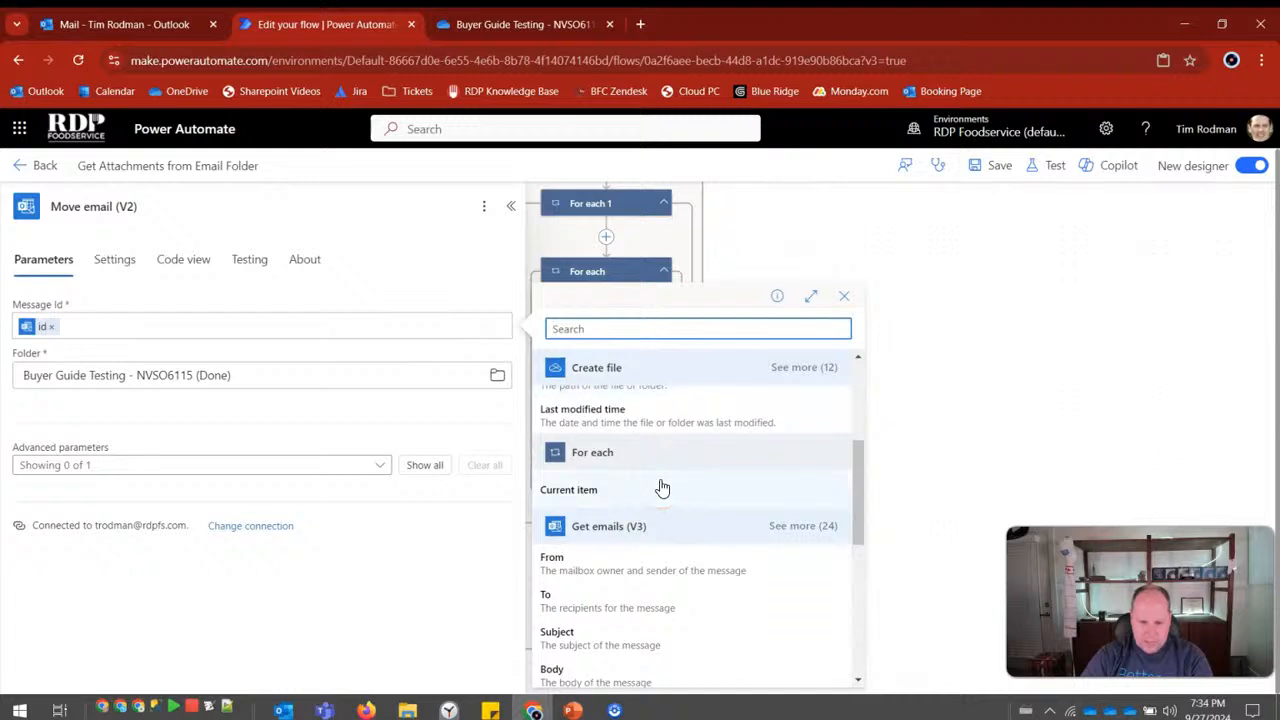
{"action": "scroll", "coordinate": [660, 486], "scroll_direction": "down", "scroll_amount": 3}
{"action": "left_click", "coordinate": [572, 468]}
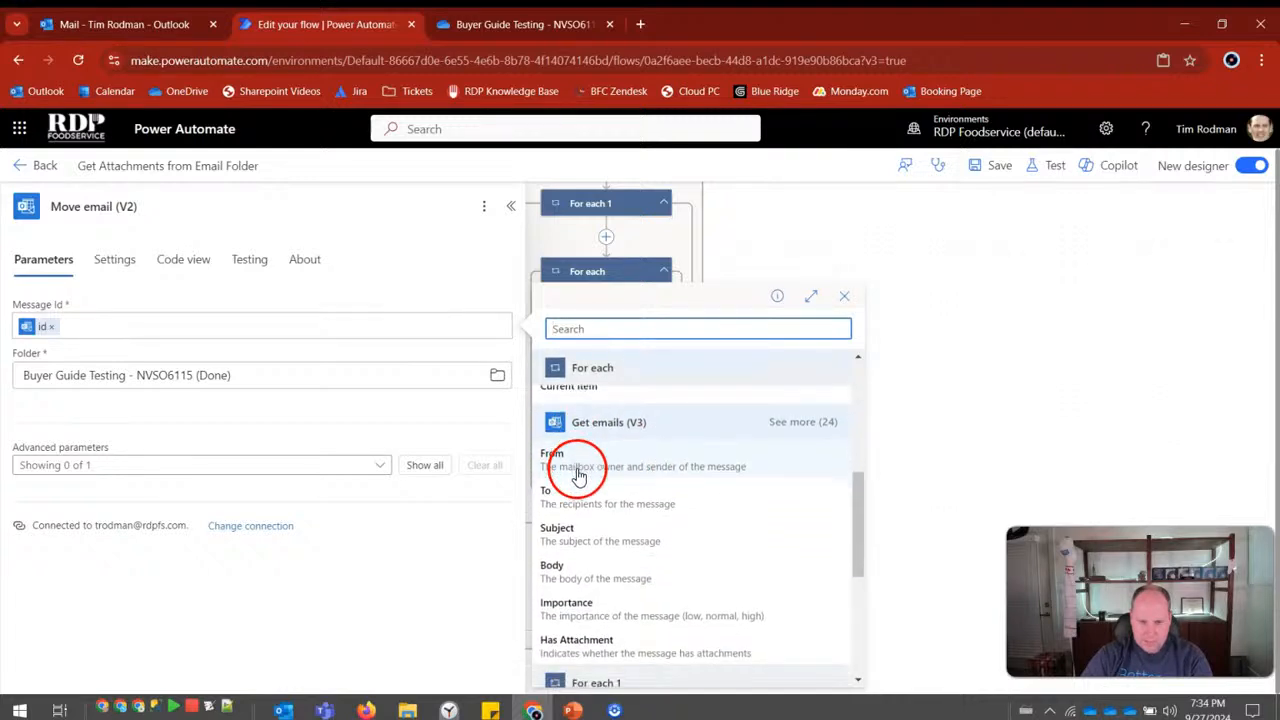
{"action": "scroll", "coordinate": [660, 480], "scroll_direction": "down", "scroll_amount": 1}
{"action": "left_click", "coordinate": [820, 384]}
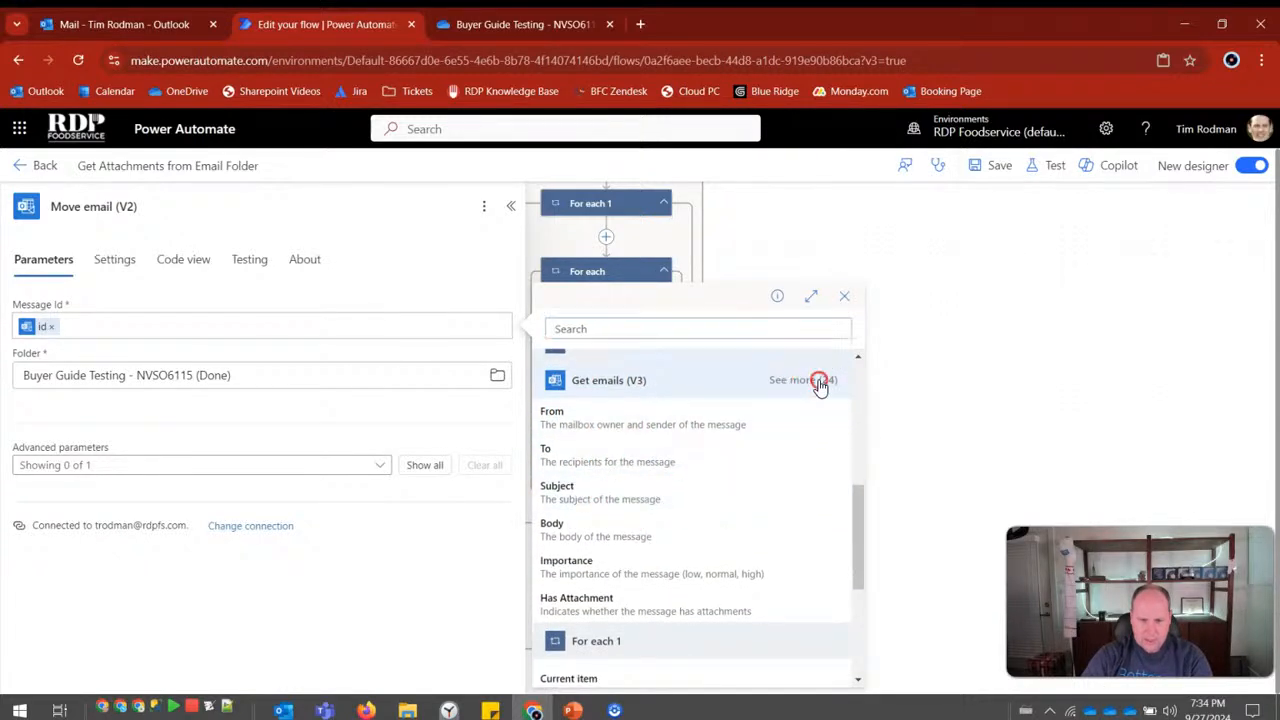
{"action": "scroll", "coordinate": [712, 540], "scroll_direction": "down", "scroll_amount": 4}
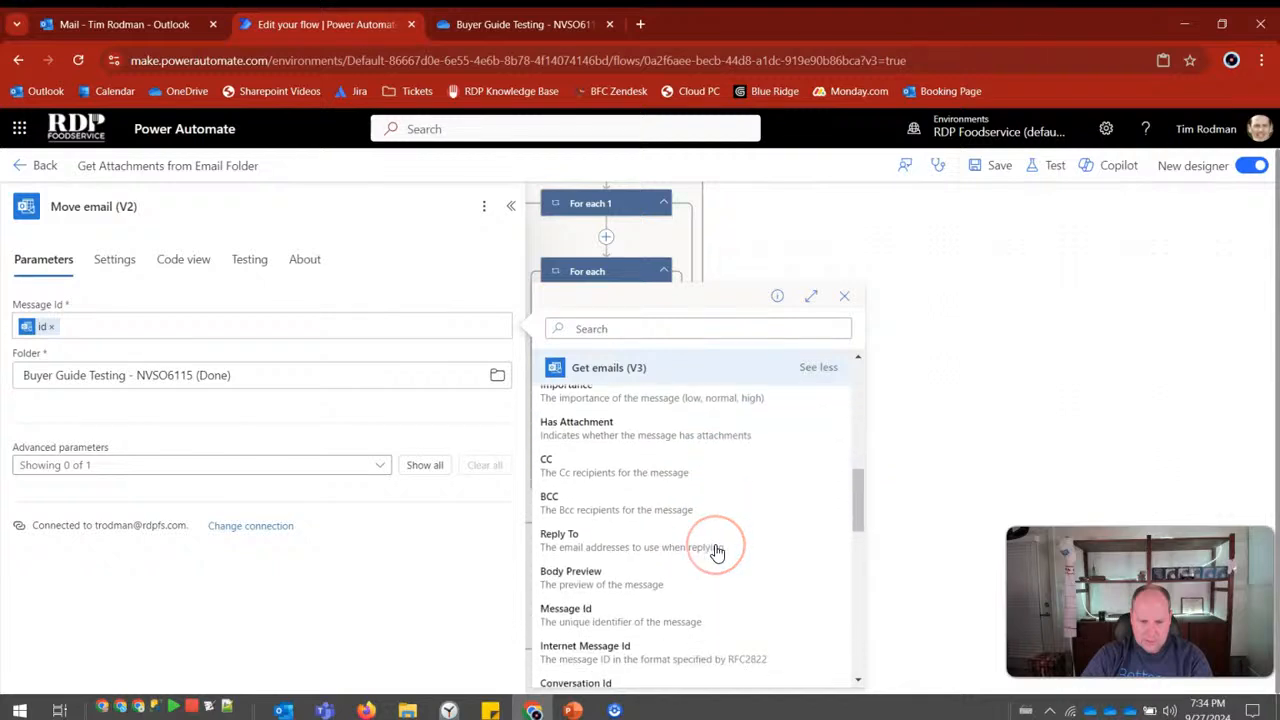
{"action": "scroll", "coordinate": [716, 550], "scroll_direction": "down", "scroll_amount": 1}
{"action": "left_click", "coordinate": [600, 548]}
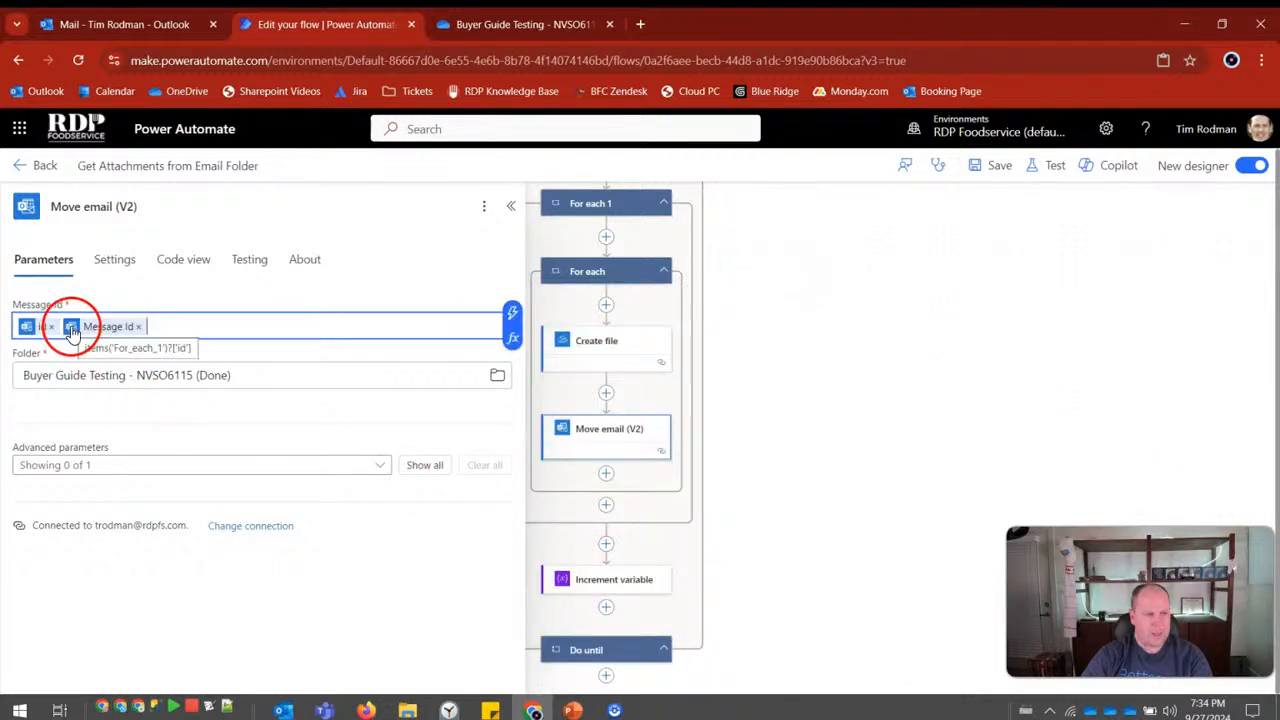
{"action": "left_click", "coordinate": [139, 327]}
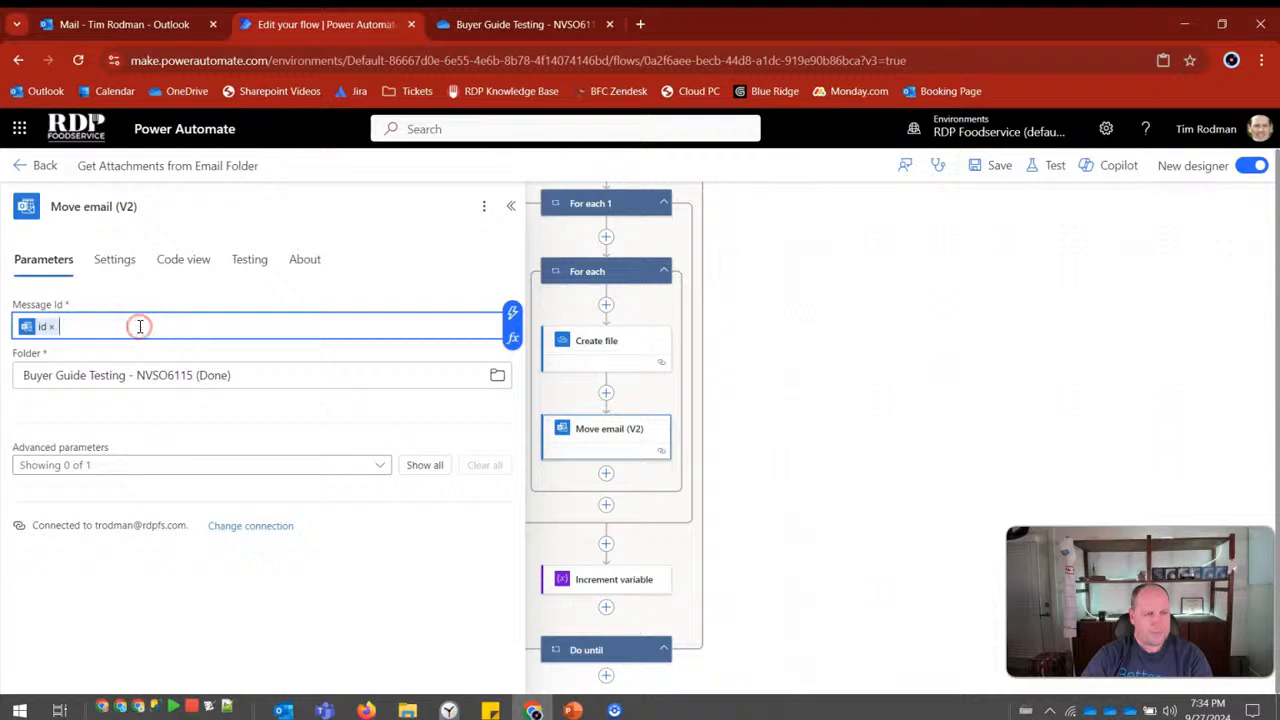
Highlight Move email (V2)'s NVSO6115 (Done) destination folder, and view the NVSO6115 source and Done mail folders in Outlook.
{"action": "left_click", "coordinate": [251, 379]}
{"action": "left_click_drag", "start_coordinate": [255, 379], "coordinate": [135, 381]}
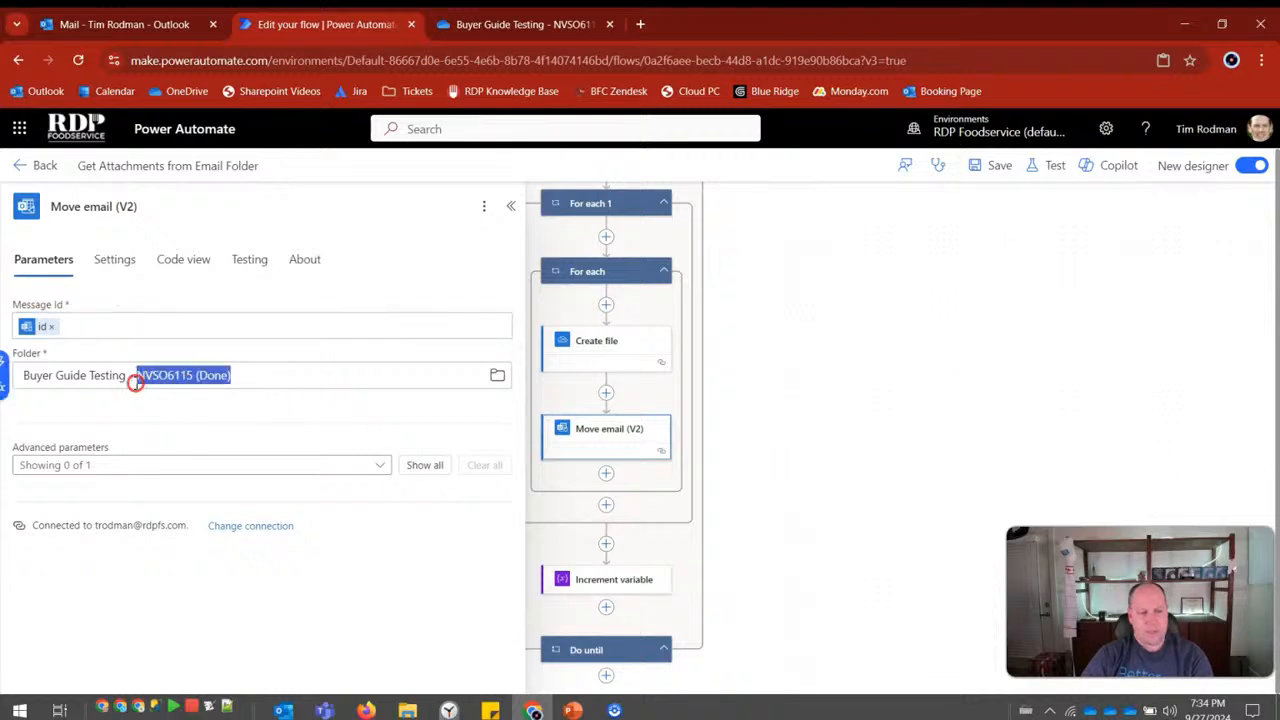
{"action": "left_click", "coordinate": [185, 378]}
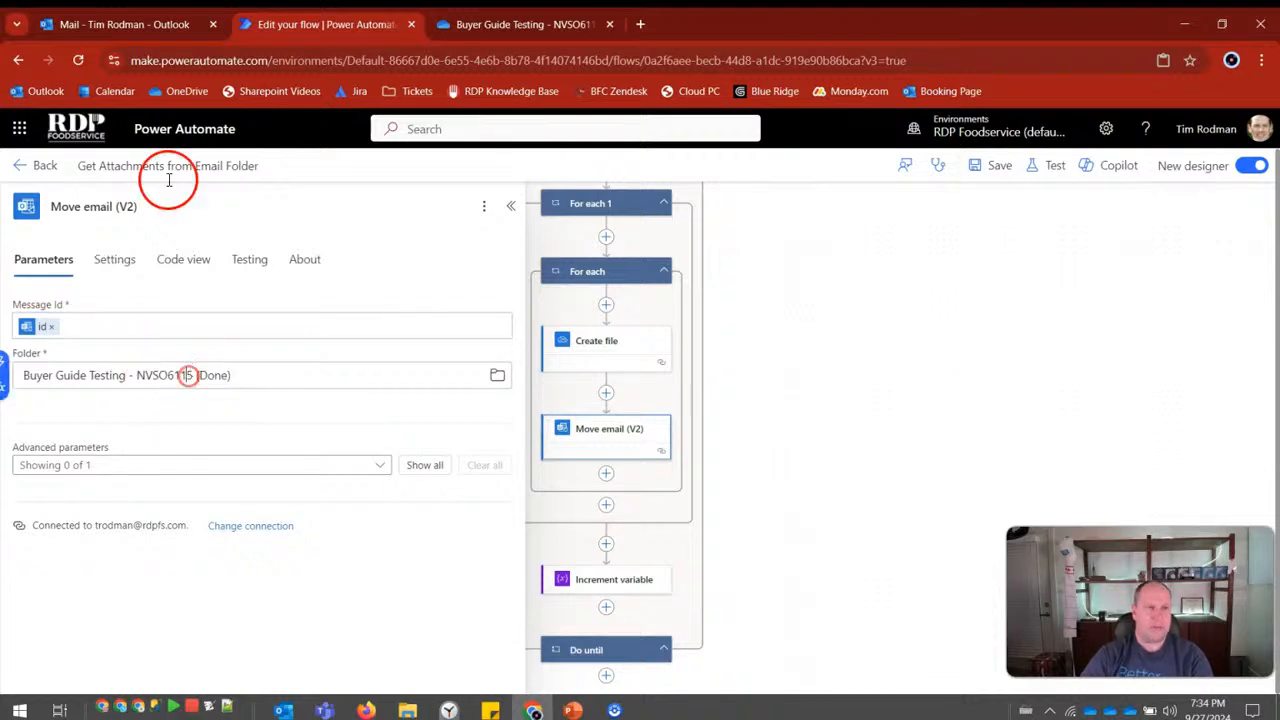
{"action": "left_click", "coordinate": [137, 22]}
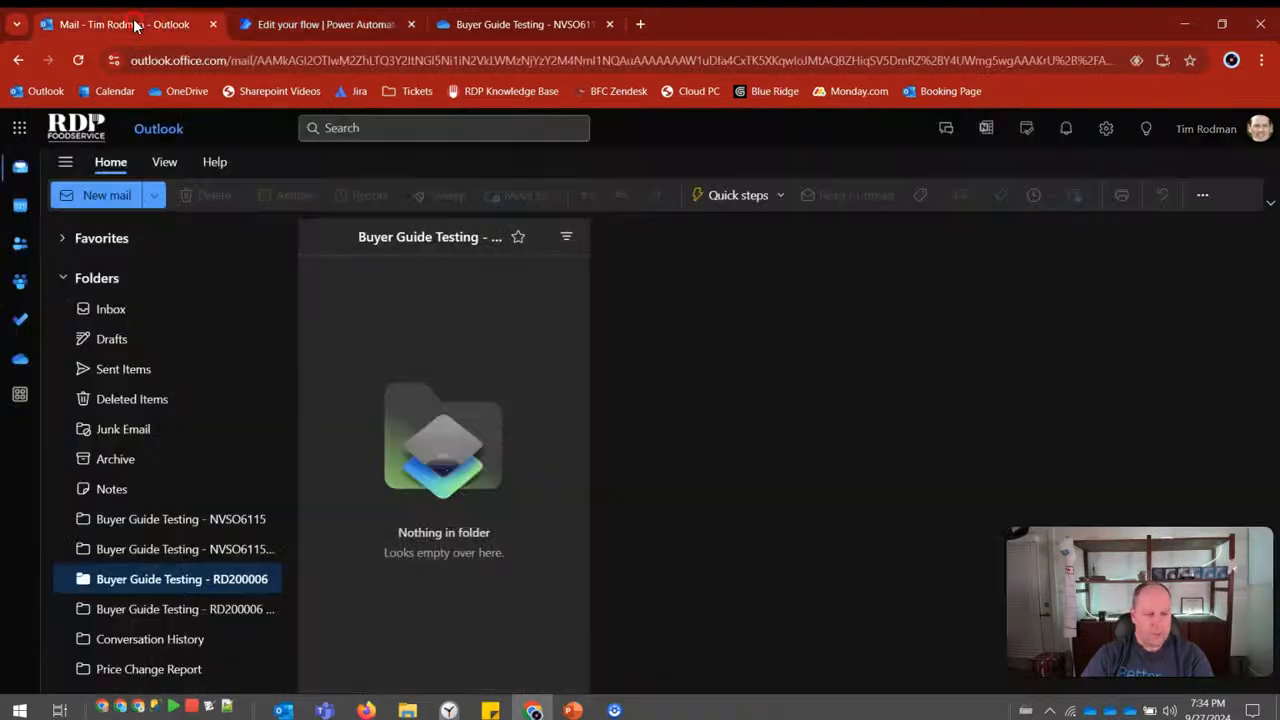
{"action": "left_click", "coordinate": [222, 518]}
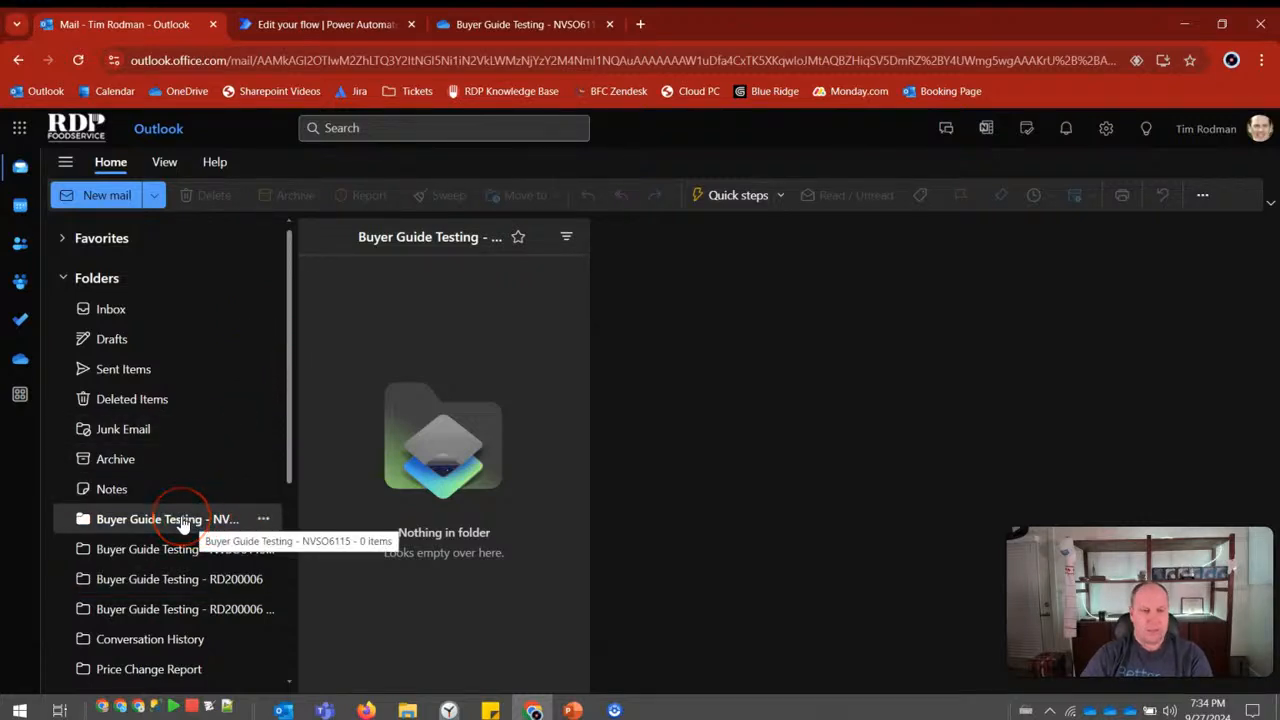
{"action": "left_click", "coordinate": [183, 548]}
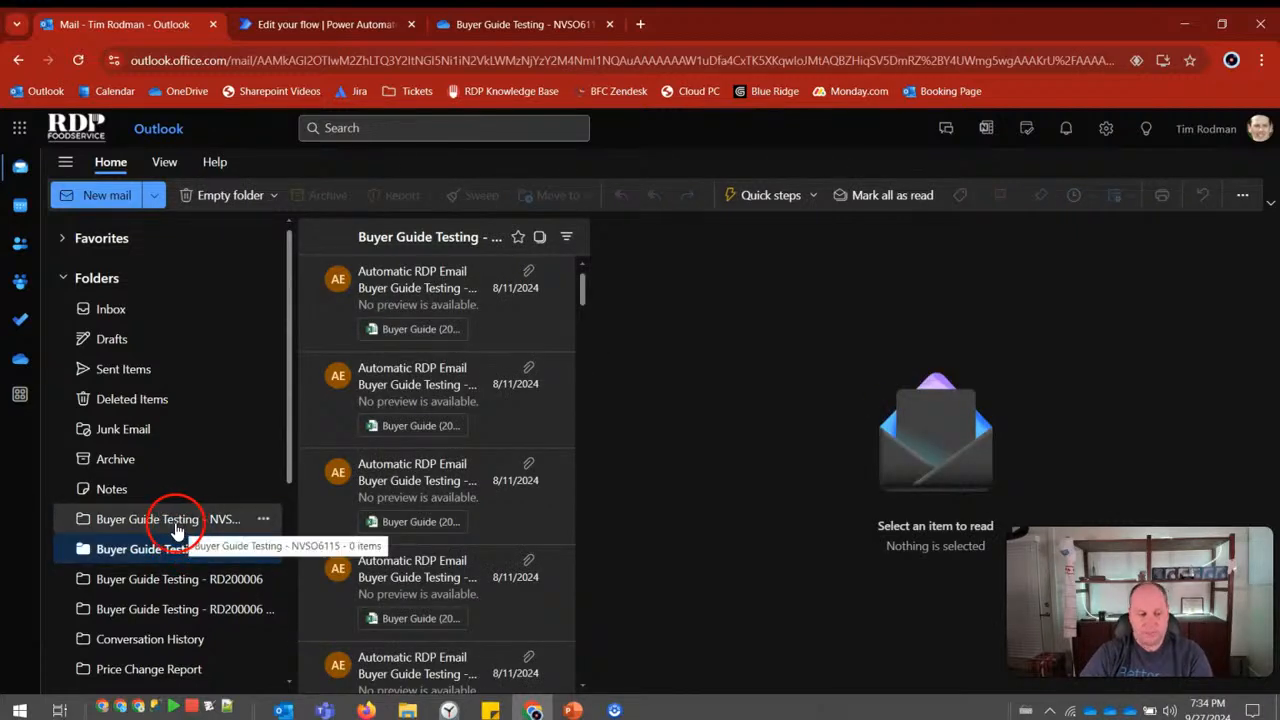
{"action": "left_click", "coordinate": [175, 521]}
Return to the Power Automate flow, collapse the Move email (V2) details, and examine the nested For each loops.
{"action": "left_click", "coordinate": [277, 25]}
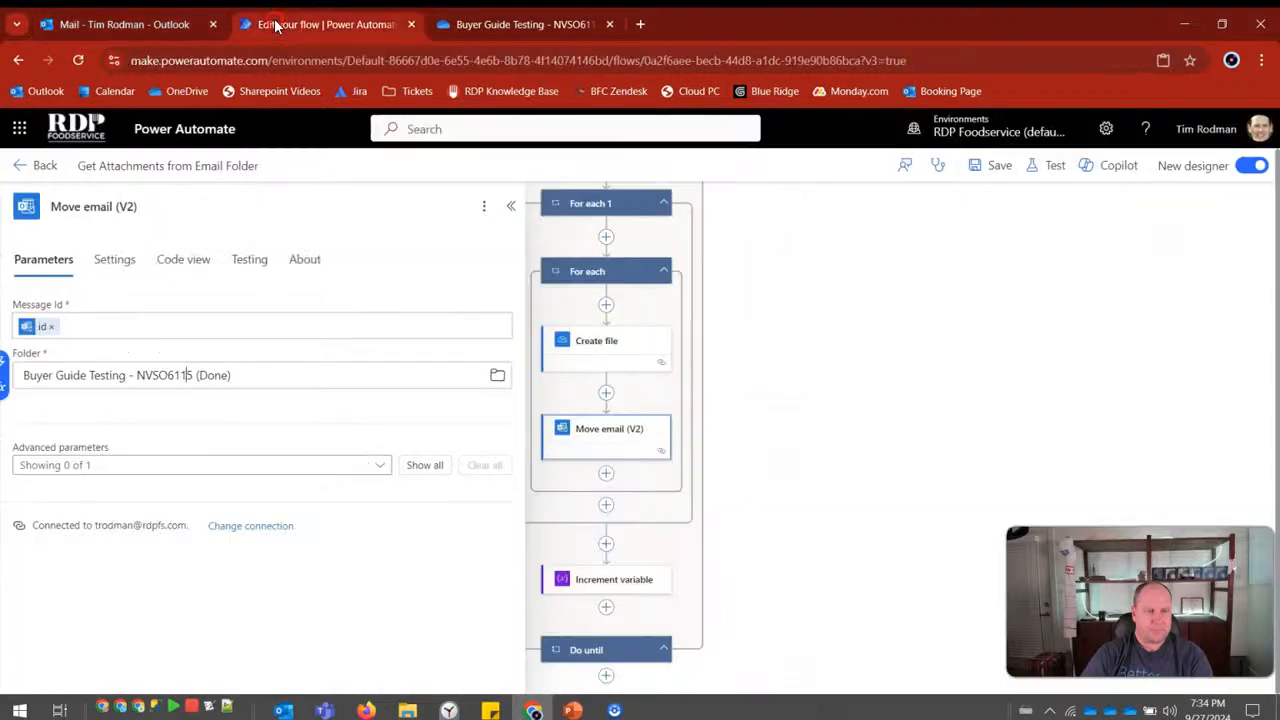
{"action": "left_click", "coordinate": [817, 520]}
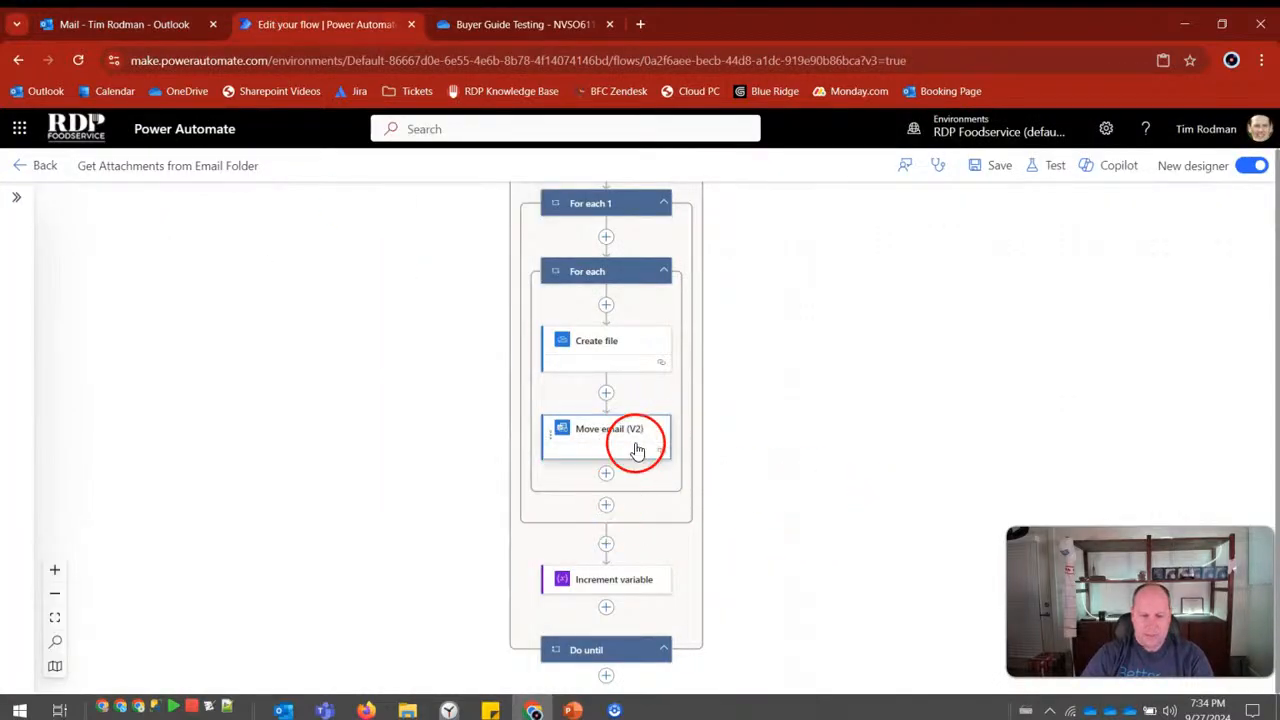
{"action": "scroll", "coordinate": [634, 435], "scroll_direction": "up", "scroll_amount": 1}
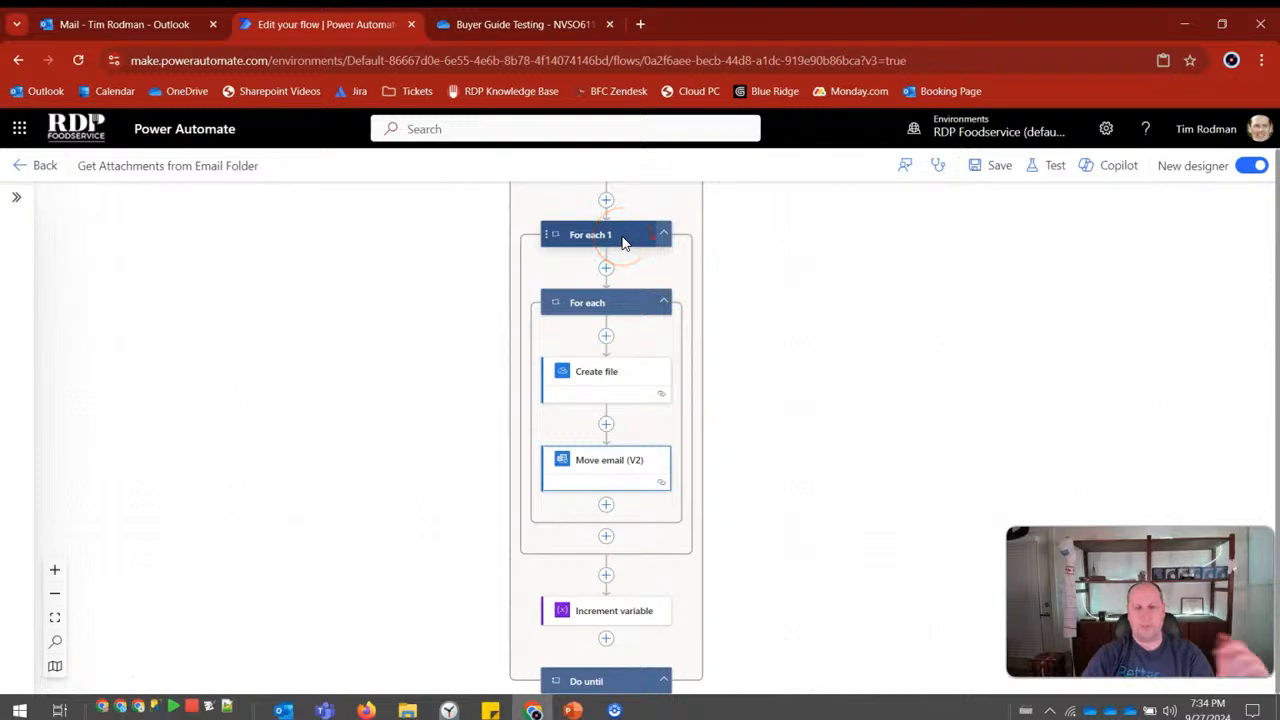
{"action": "left_click", "coordinate": [620, 304]}
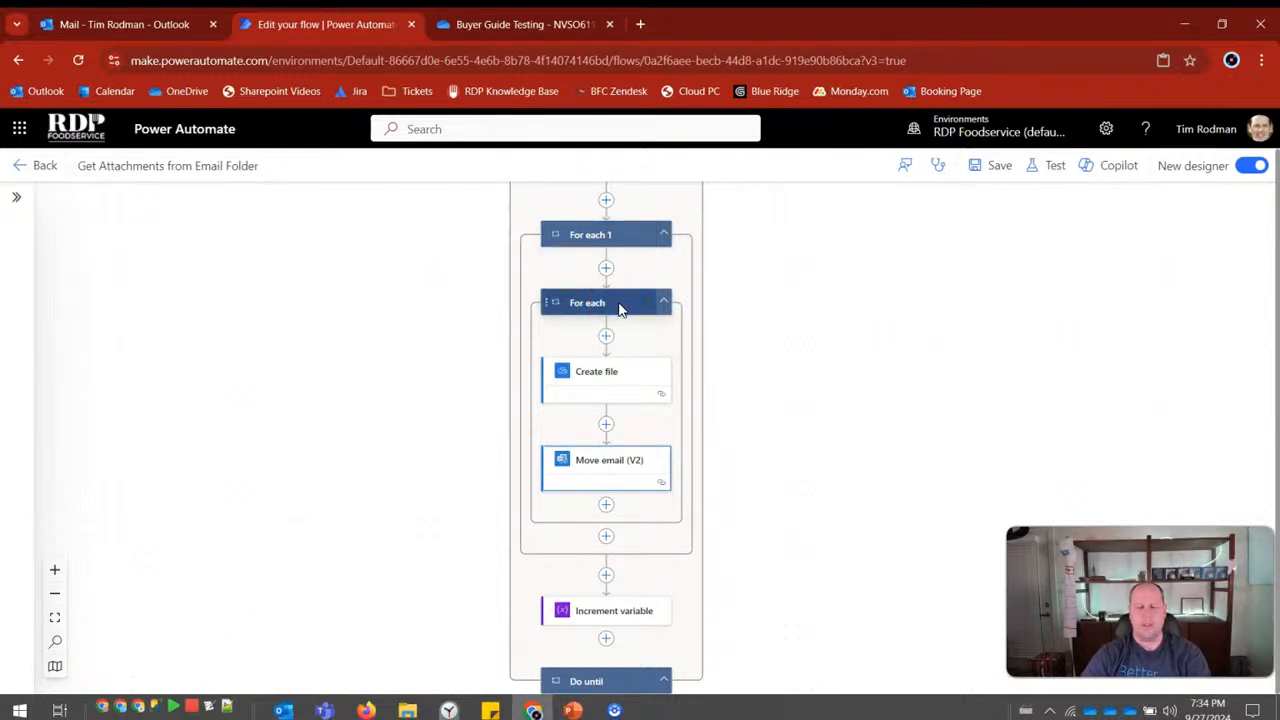
{"action": "scroll", "coordinate": [620, 306], "scroll_direction": "down", "scroll_amount": 1}
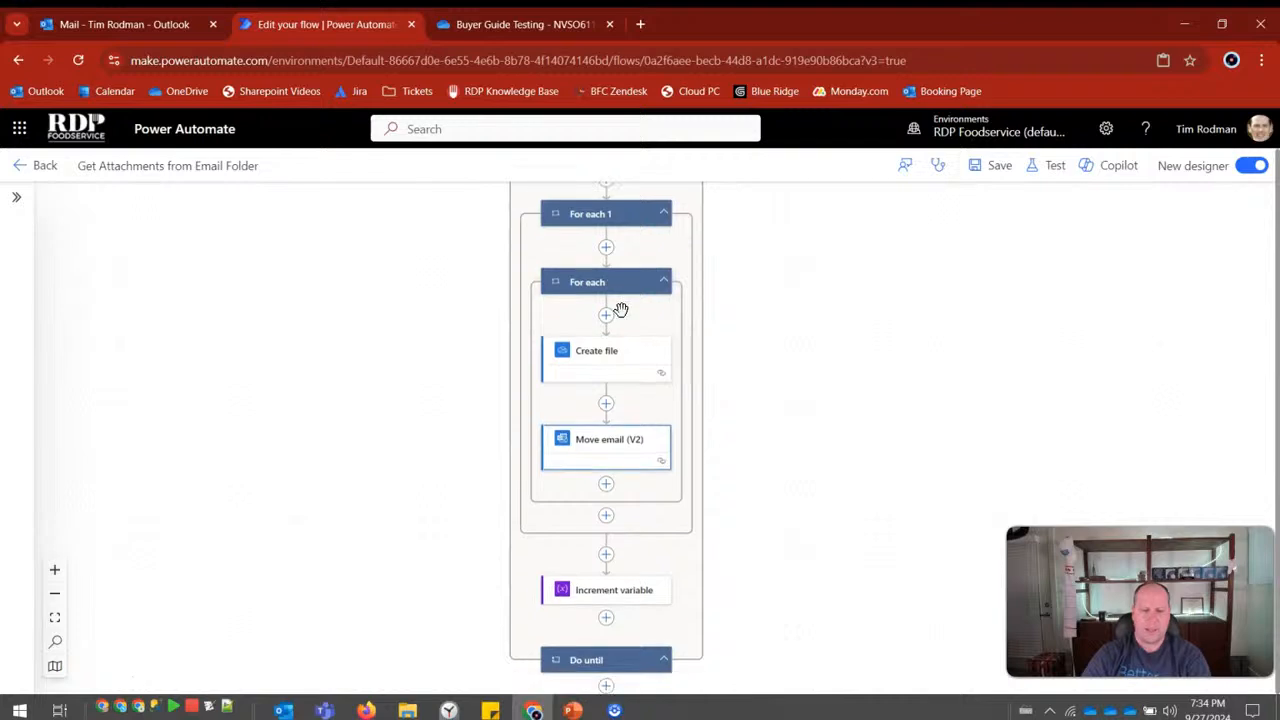
{"action": "left_click", "coordinate": [620, 489]}
View the parameters and run-after settings of the Increment variable action, and collapse its details.
{"action": "scroll", "coordinate": [649, 523], "scroll_direction": "down", "scroll_amount": 1}
{"action": "left_click", "coordinate": [605, 568]}
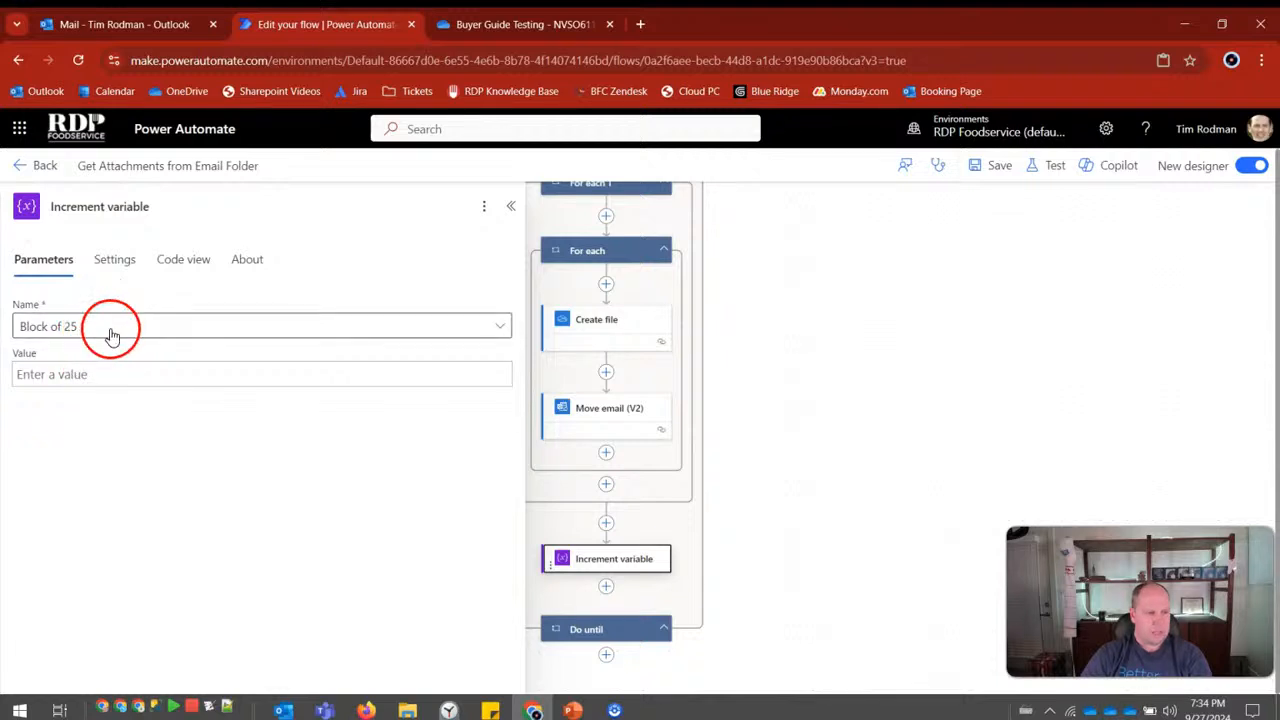
{"action": "left_click", "coordinate": [109, 373]}
{"action": "left_click", "coordinate": [129, 440]}
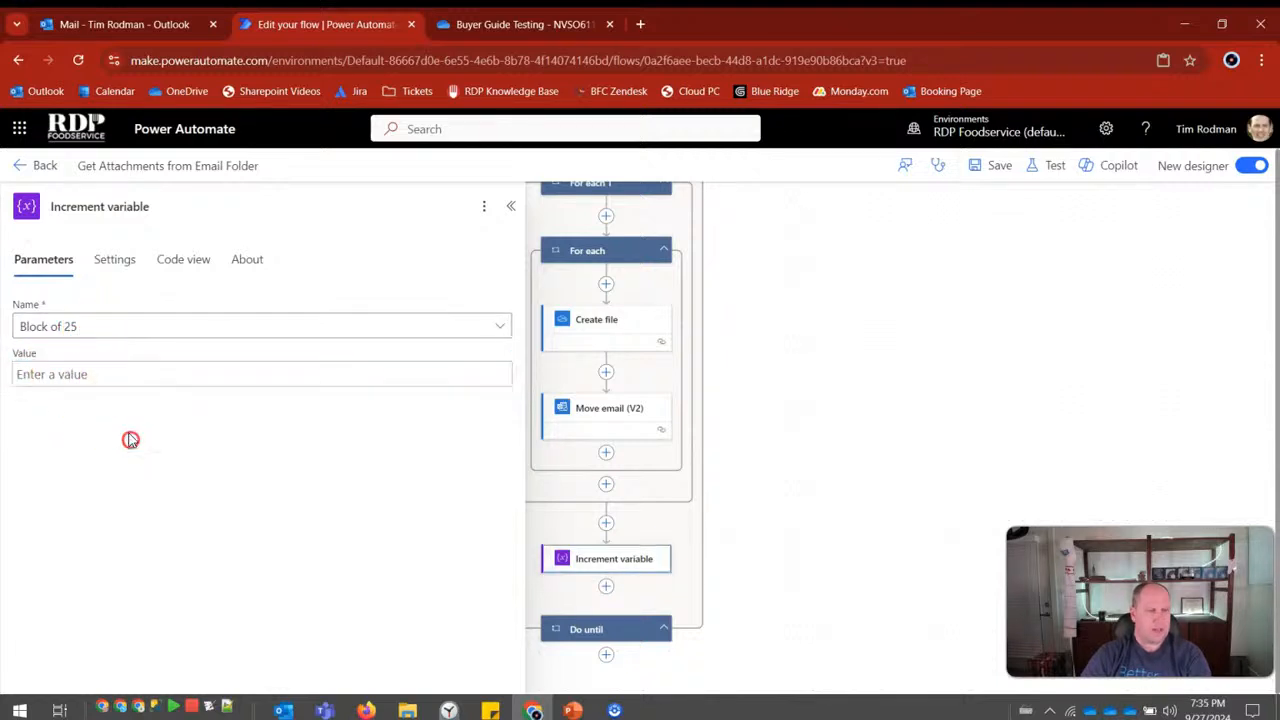
{"action": "left_click", "coordinate": [114, 262]}
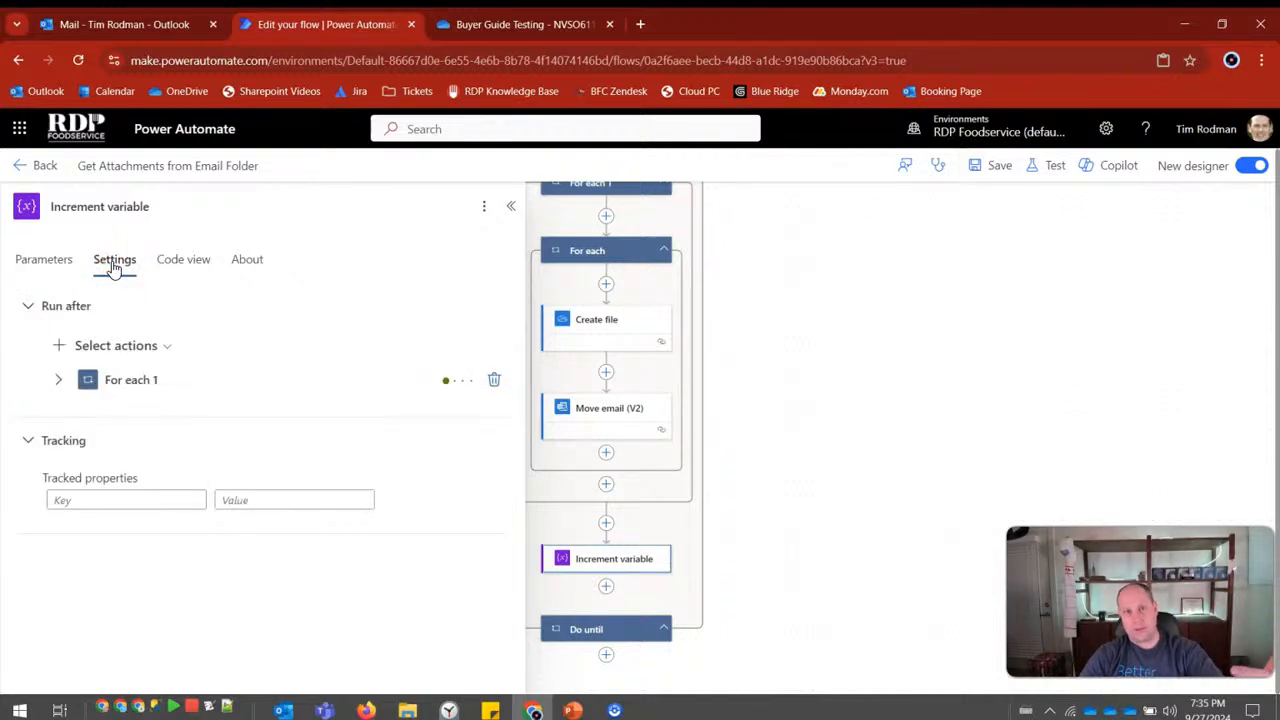
{"action": "left_click", "coordinate": [510, 206]}
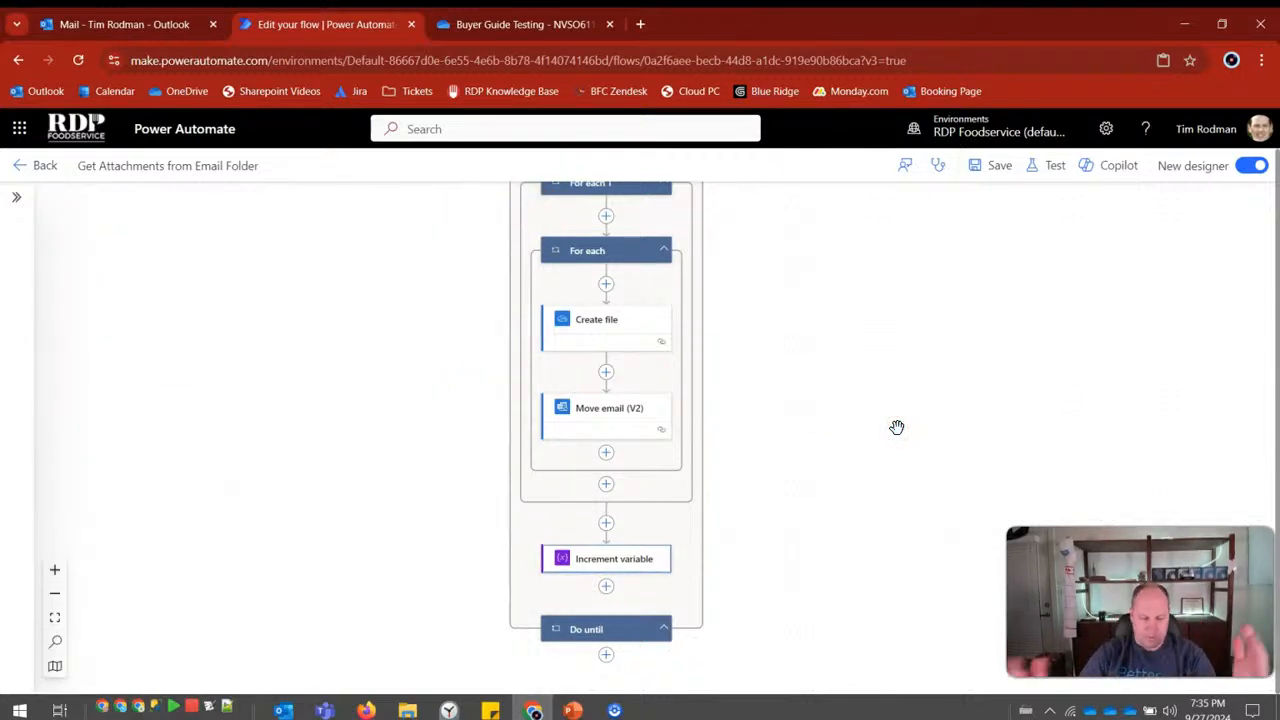
{"action": "scroll", "coordinate": [714, 355], "scroll_direction": "up", "scroll_amount": 1}
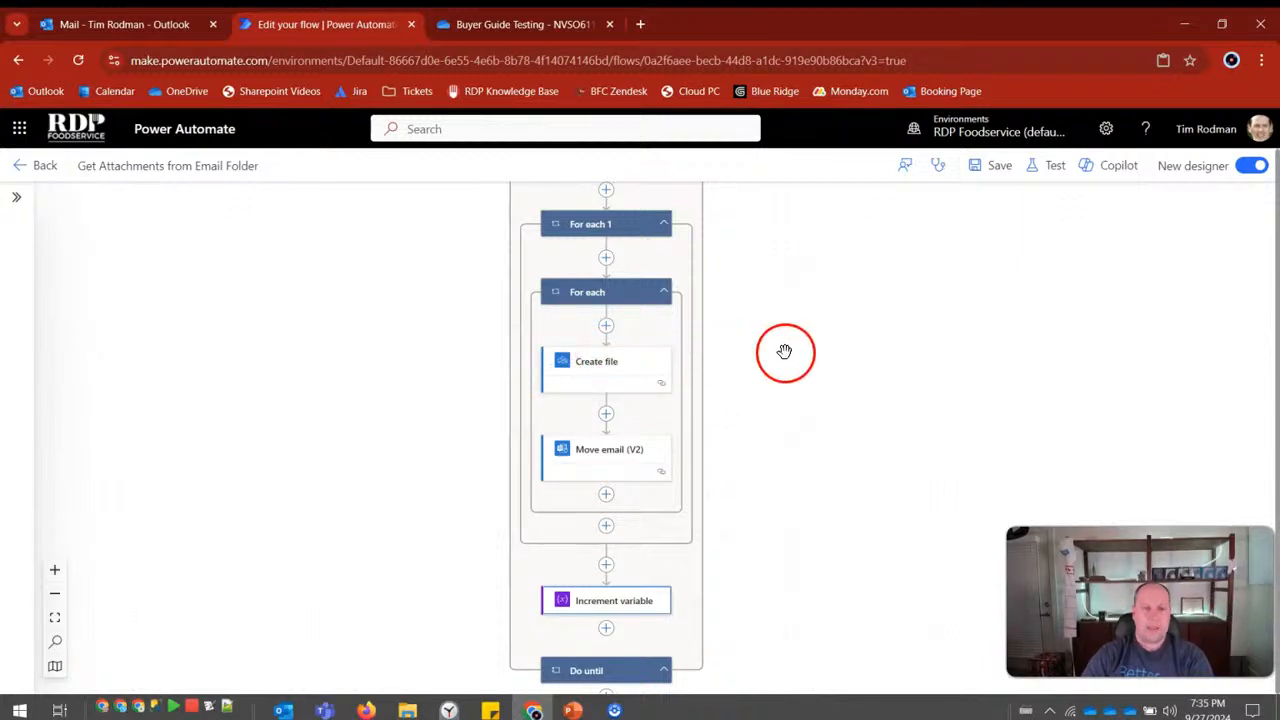
View the NVSO6115 folder in OneDrive, and switch to the PowerPoint slide show to reveal the OneDrive and Power Automate (Desktop) boxes.
{"action": "left_click", "coordinate": [445, 30]}
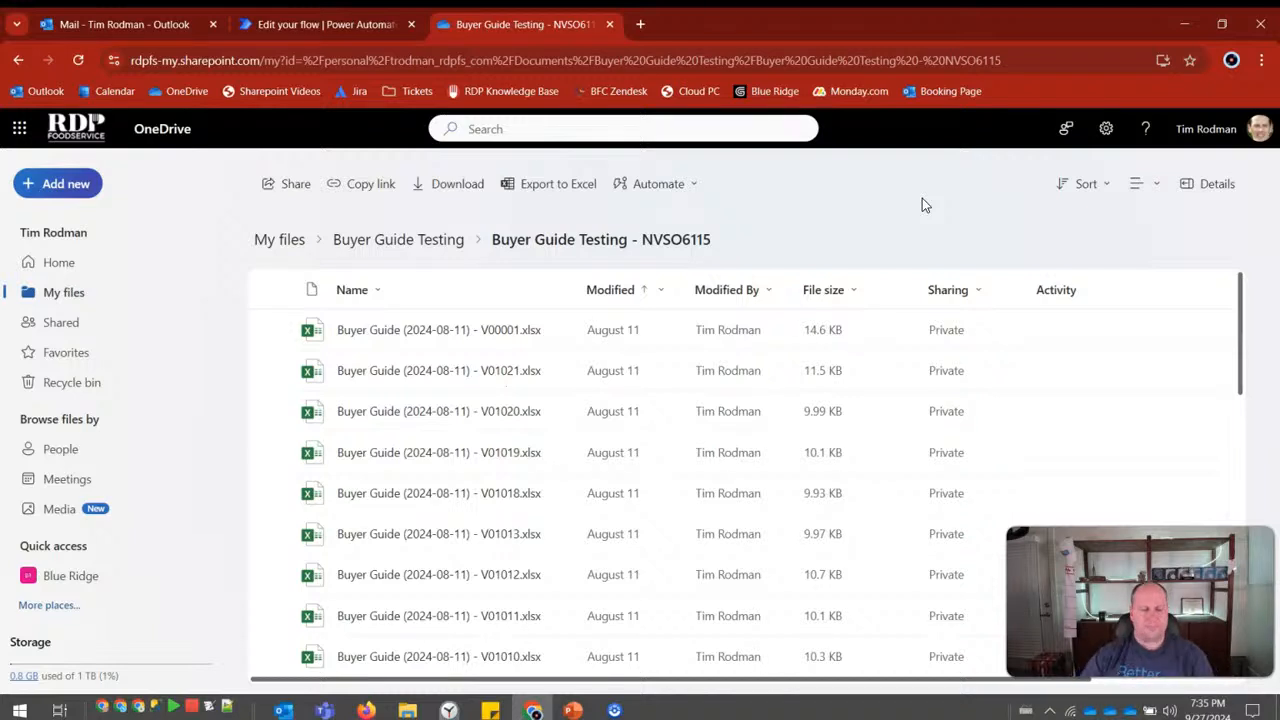
{"action": "mouse_move", "coordinate": [572, 708]}
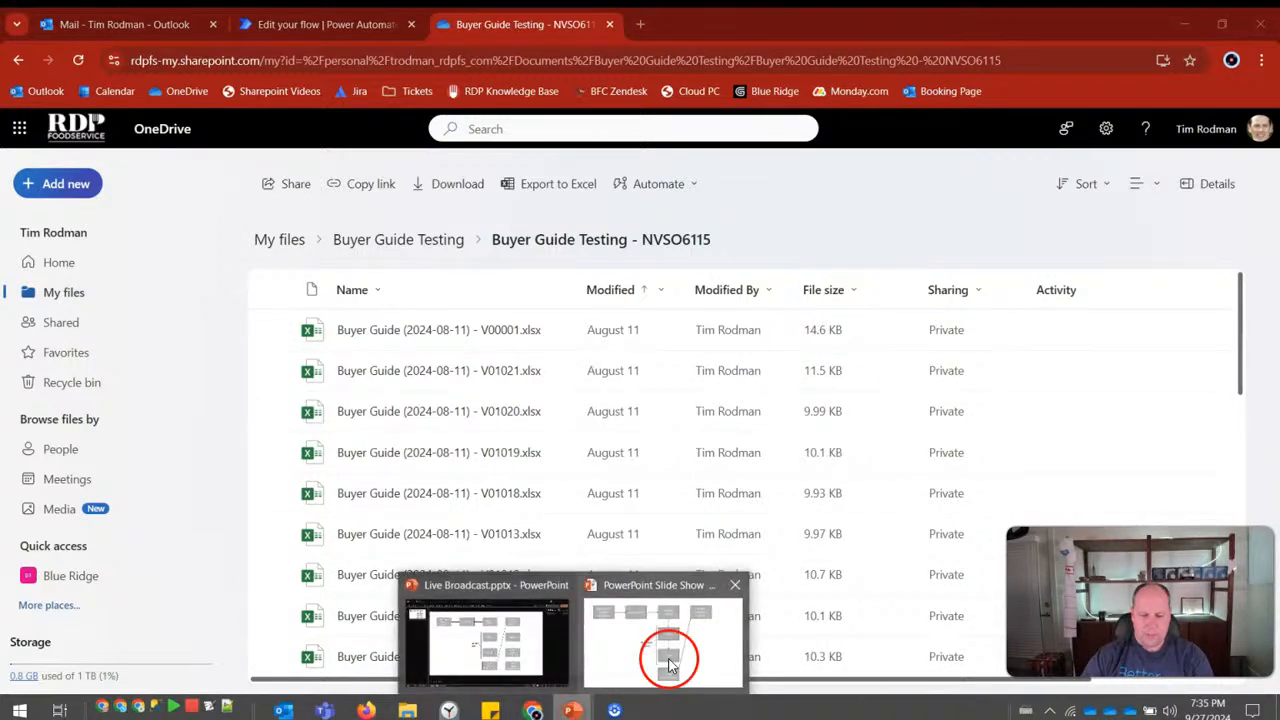
{"action": "left_click", "coordinate": [670, 664]}
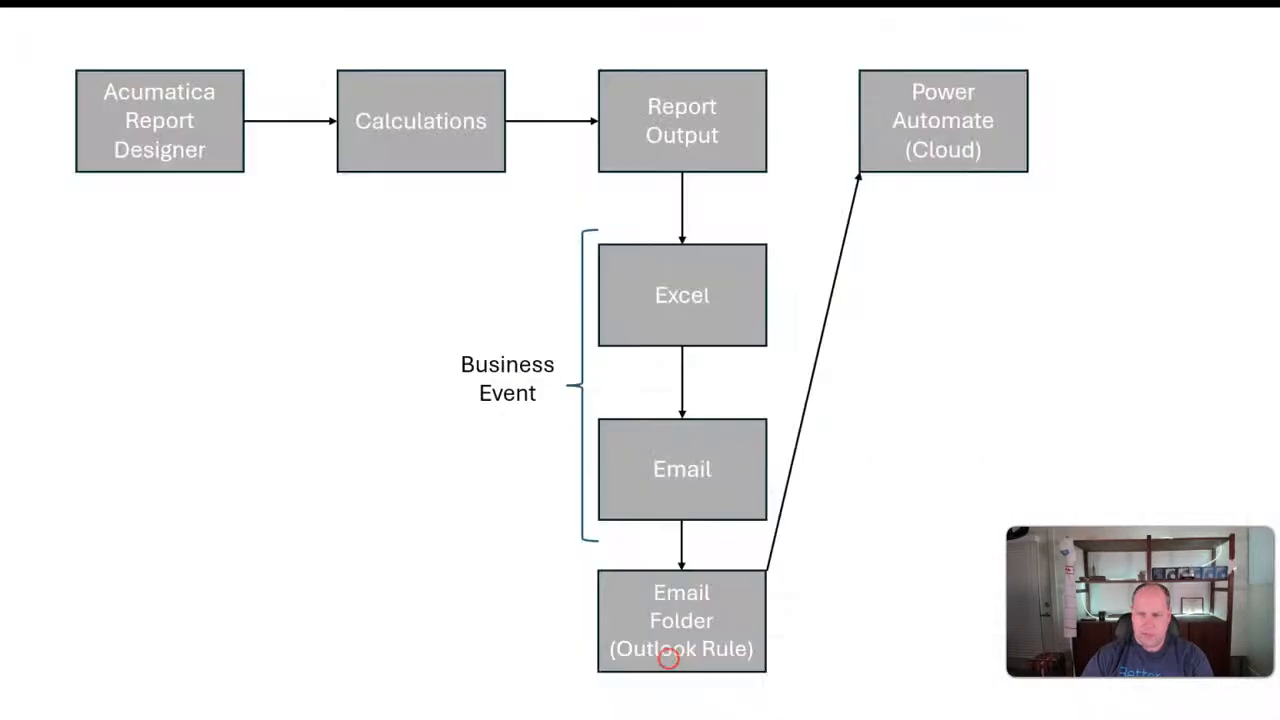
{"action": "left_click", "coordinate": [948, 334]}
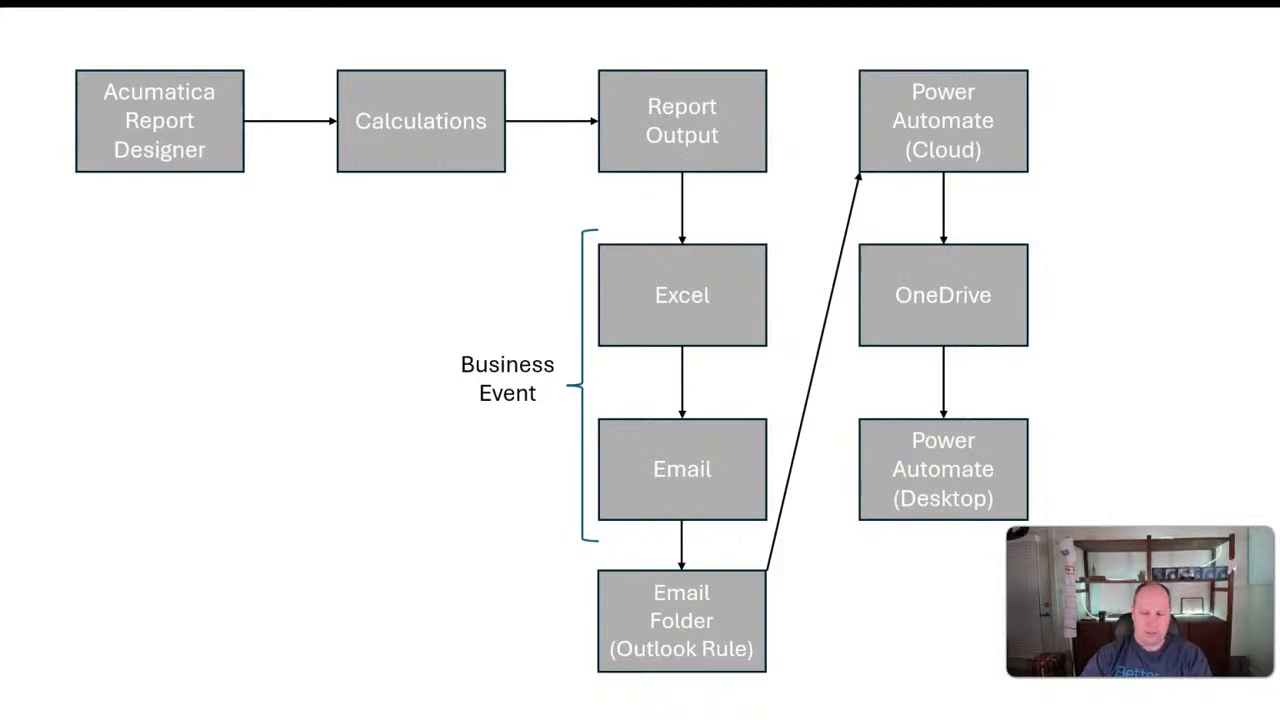
Switch to File Explorer, view Buyer Guide (2024-08-11) - V00001.xlsx from the synced NVSO6115 folder in Excel, and close the workbook.
{"action": "key", "text": "alt+Tab"}
{"action": "key", "text": "alt+Tab"}
{"action": "key", "text": "alt+Tab"}
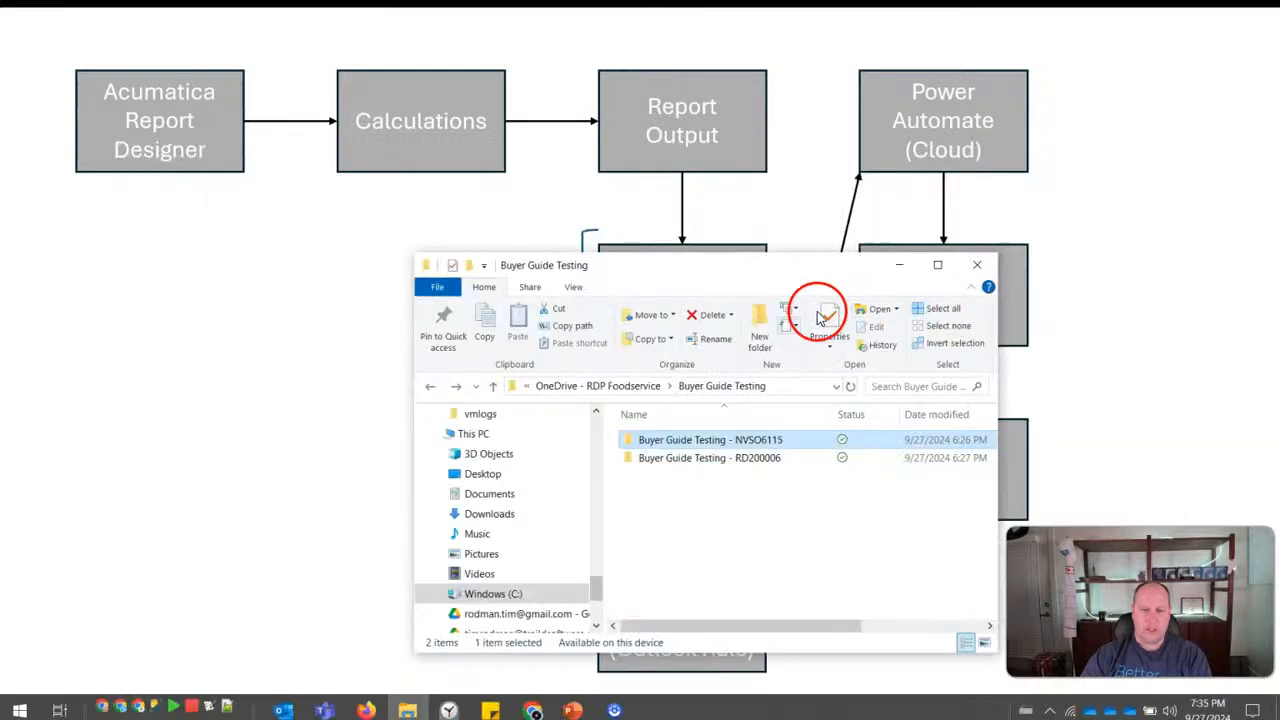
{"action": "double_click", "coordinate": [712, 438]}
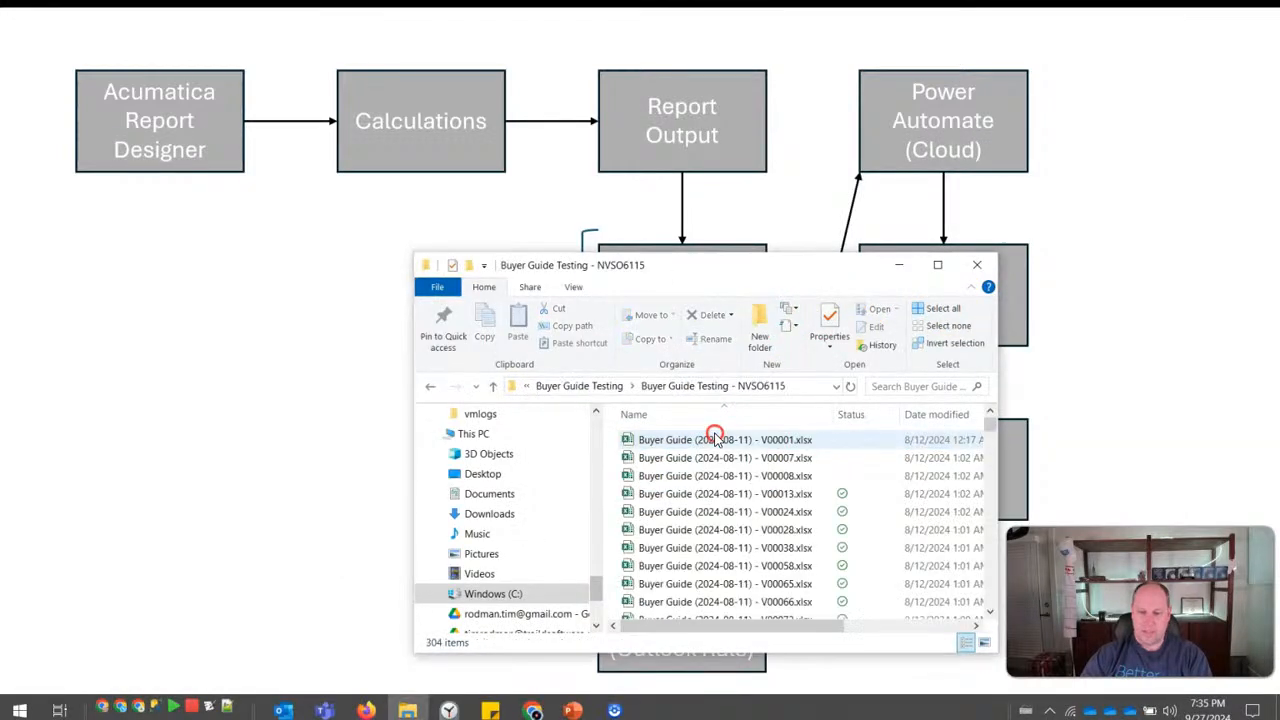
{"action": "double_click", "coordinate": [705, 441]}
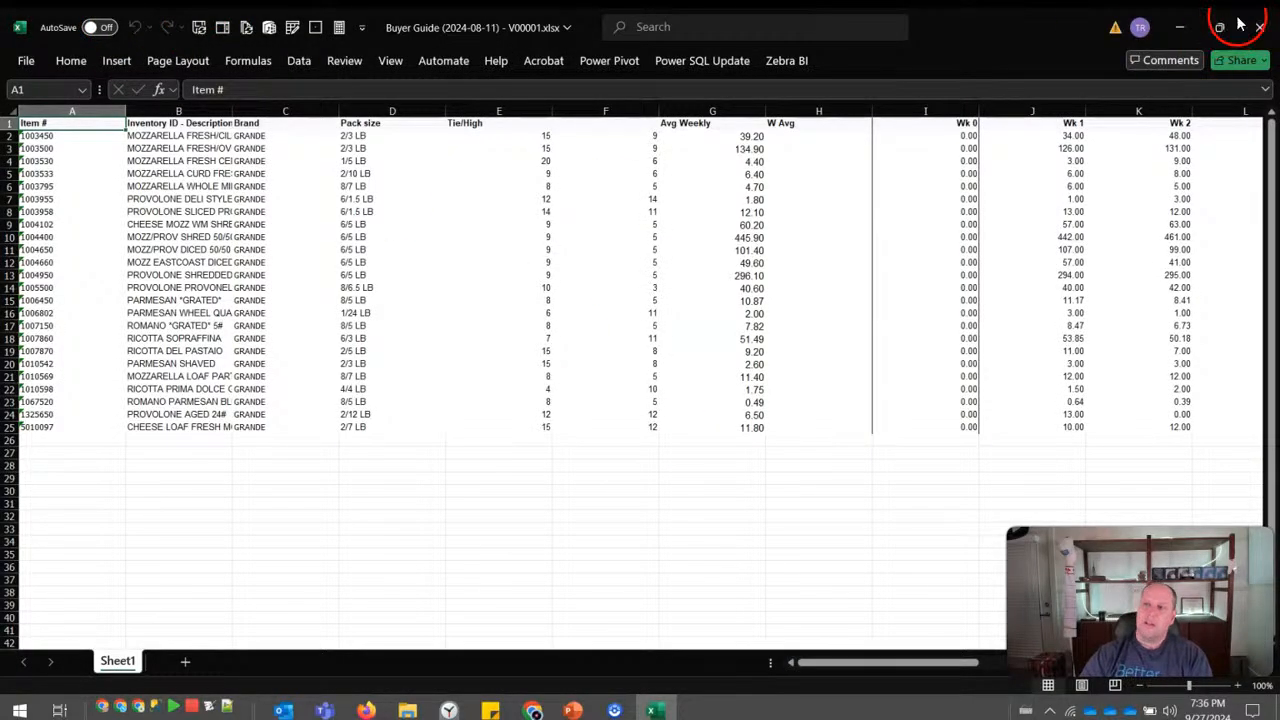
{"action": "left_click", "coordinate": [1258, 22]}
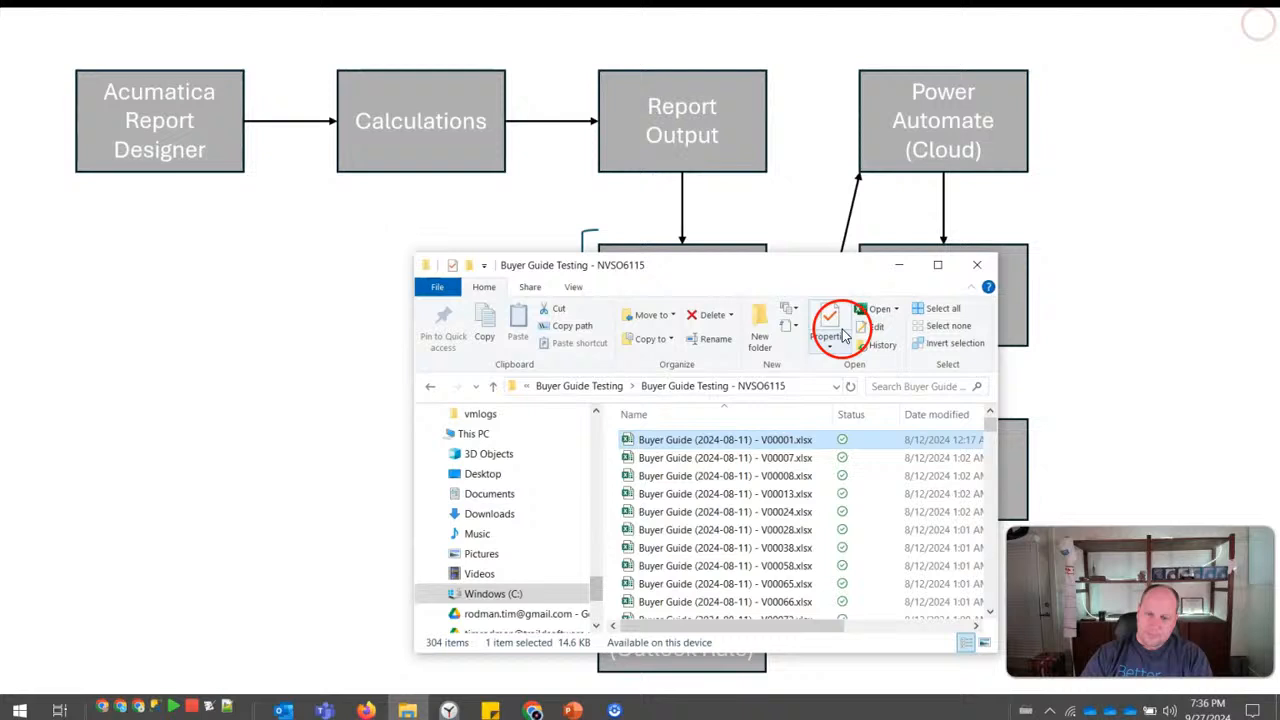
Show the file properties of Buyer Guide (2024-08-11) - V00007.xlsx.
{"action": "left_click", "coordinate": [755, 457]}
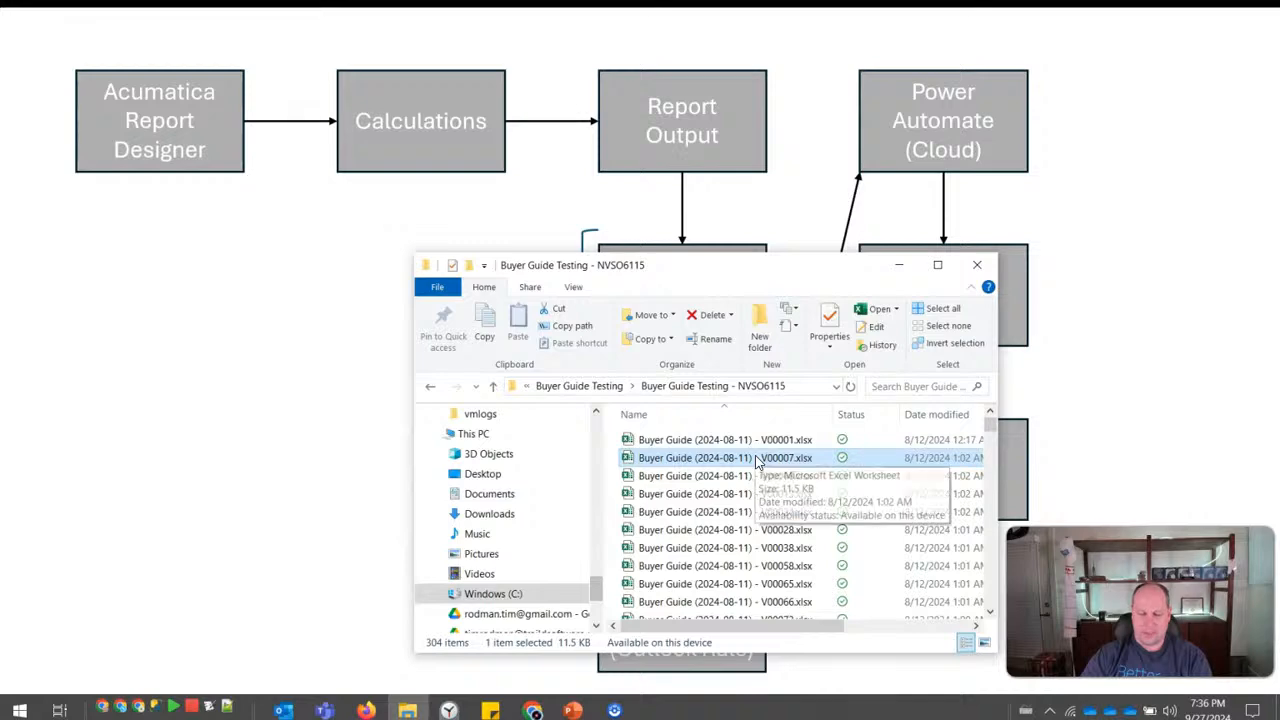
{"action": "right_click", "coordinate": [757, 460]}
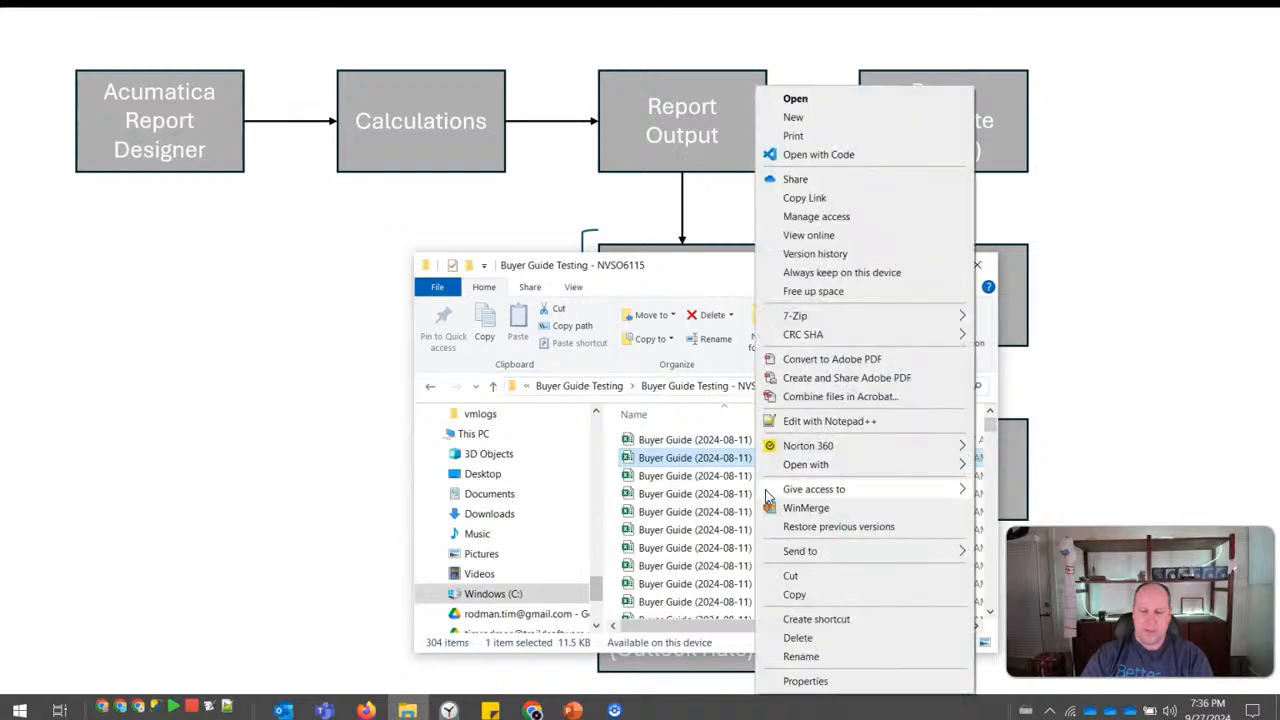
{"action": "left_click", "coordinate": [806, 681]}
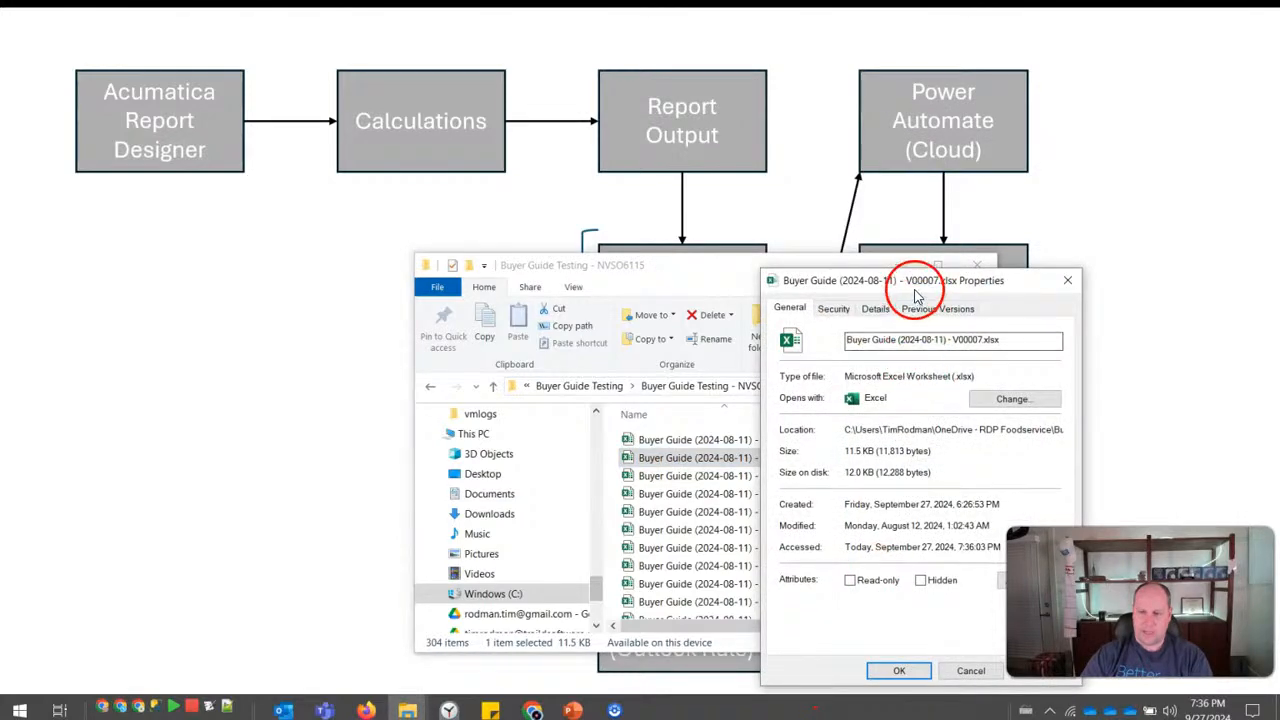
Reposition and close the file properties of Buyer Guide (2024-08-11) - V00007.xlsx, and return to the slide show.
{"action": "left_click_drag", "start_coordinate": [903, 274], "coordinate": [823, 243]}
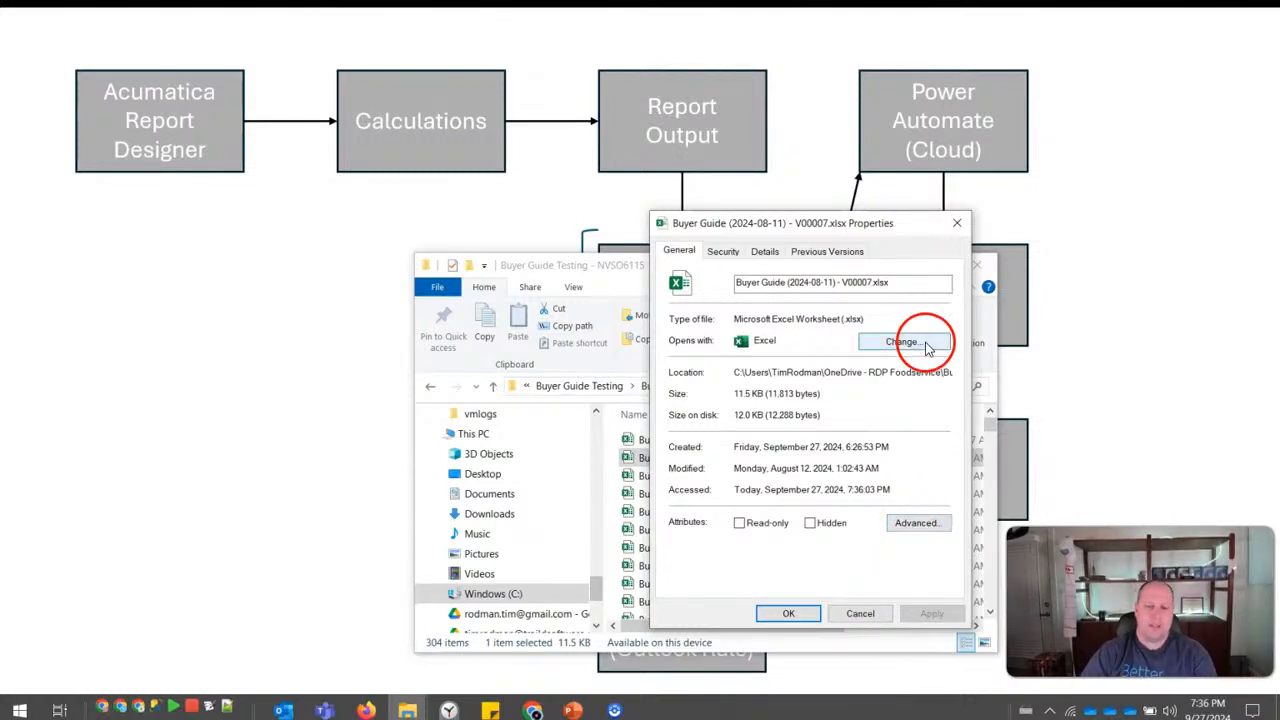
{"action": "left_click", "coordinate": [957, 224]}
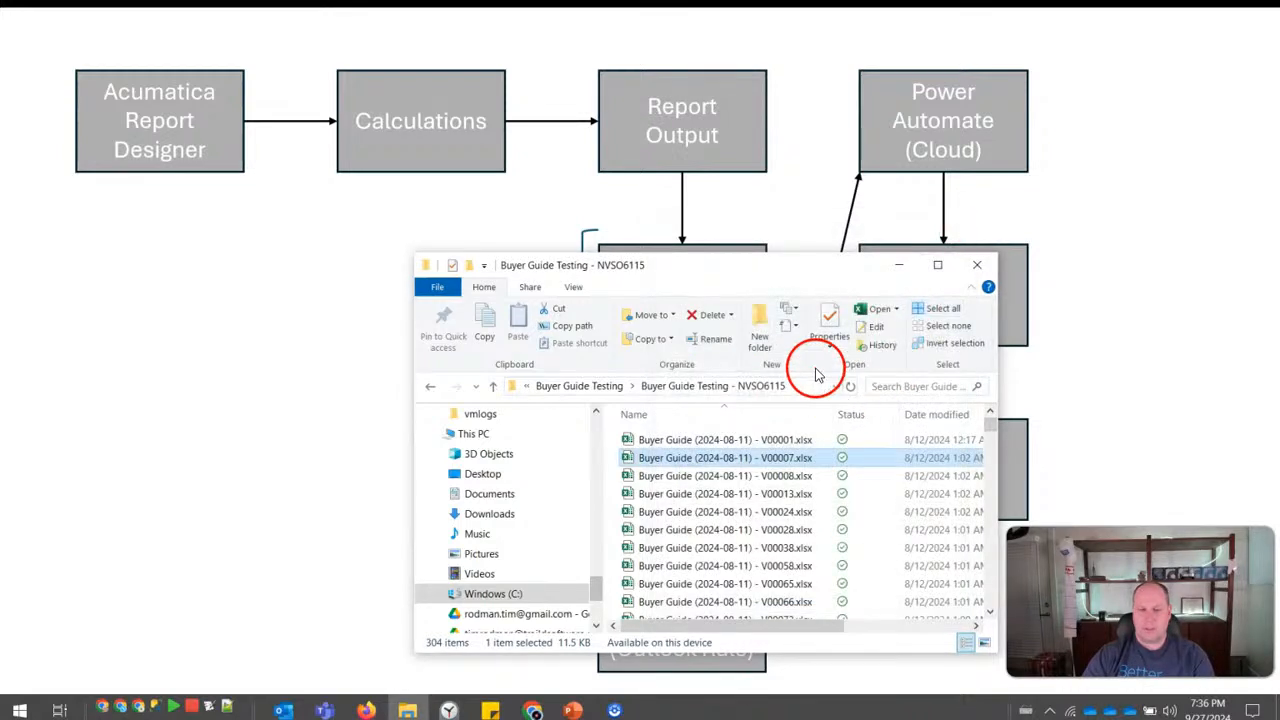
{"action": "left_click", "coordinate": [338, 321]}
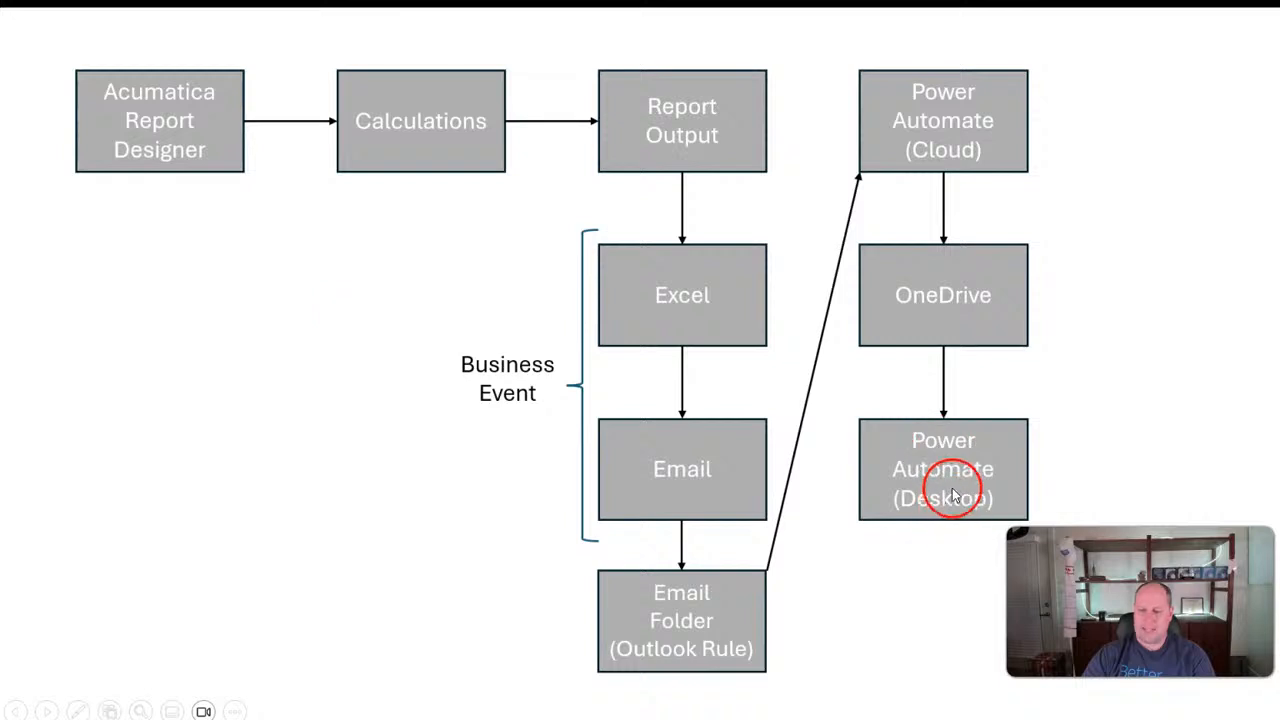
Launch the Power Automate desktop app and open the Buyer Guide Testing flow for editing.
{"action": "key", "text": "super"}
{"action": "type", "text": "power de"}
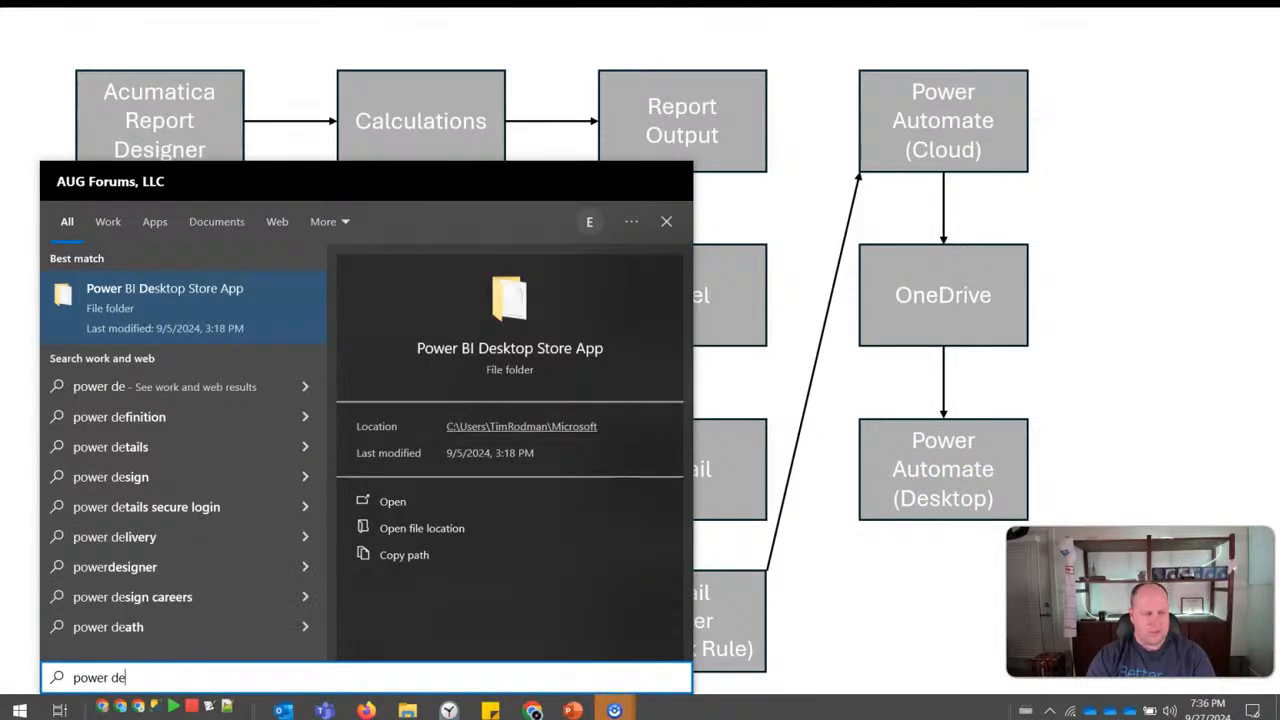
{"action": "key", "text": "BackSpace"}
{"action": "key", "text": "BackSpace"}
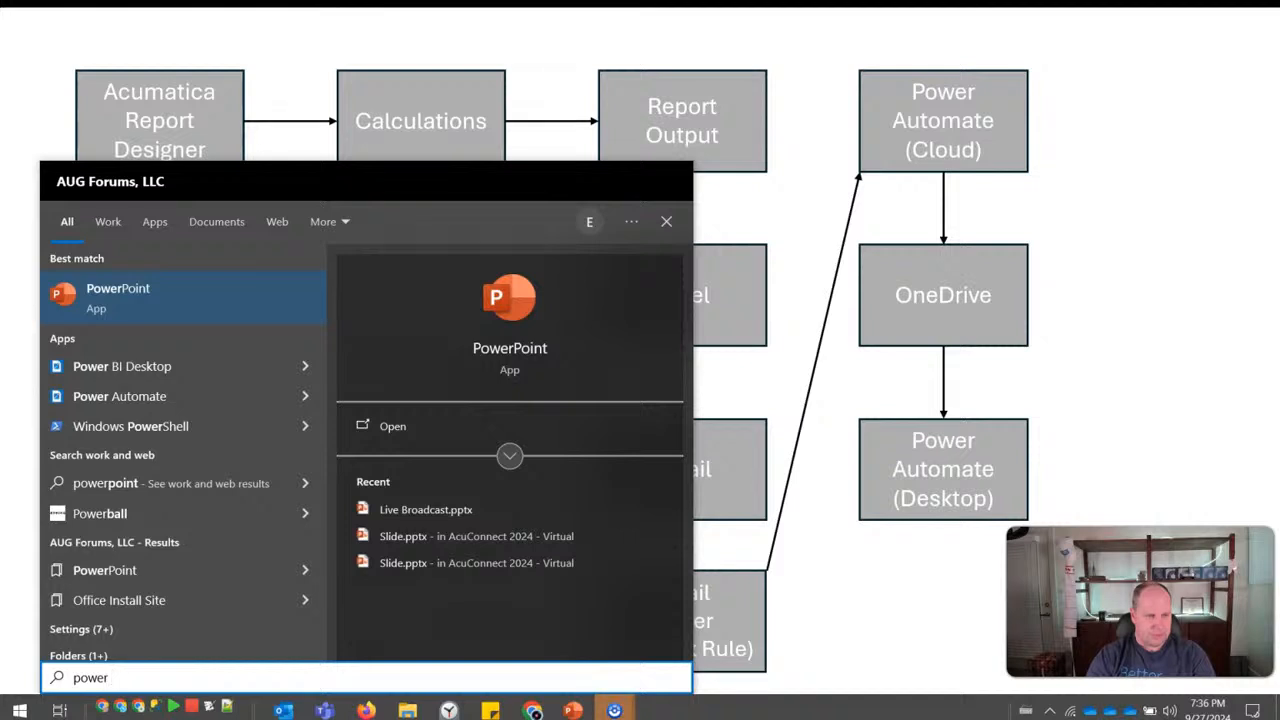
{"action": "key", "text": "Down"}
{"action": "key", "text": "Down"}
{"action": "key", "text": "Return"}
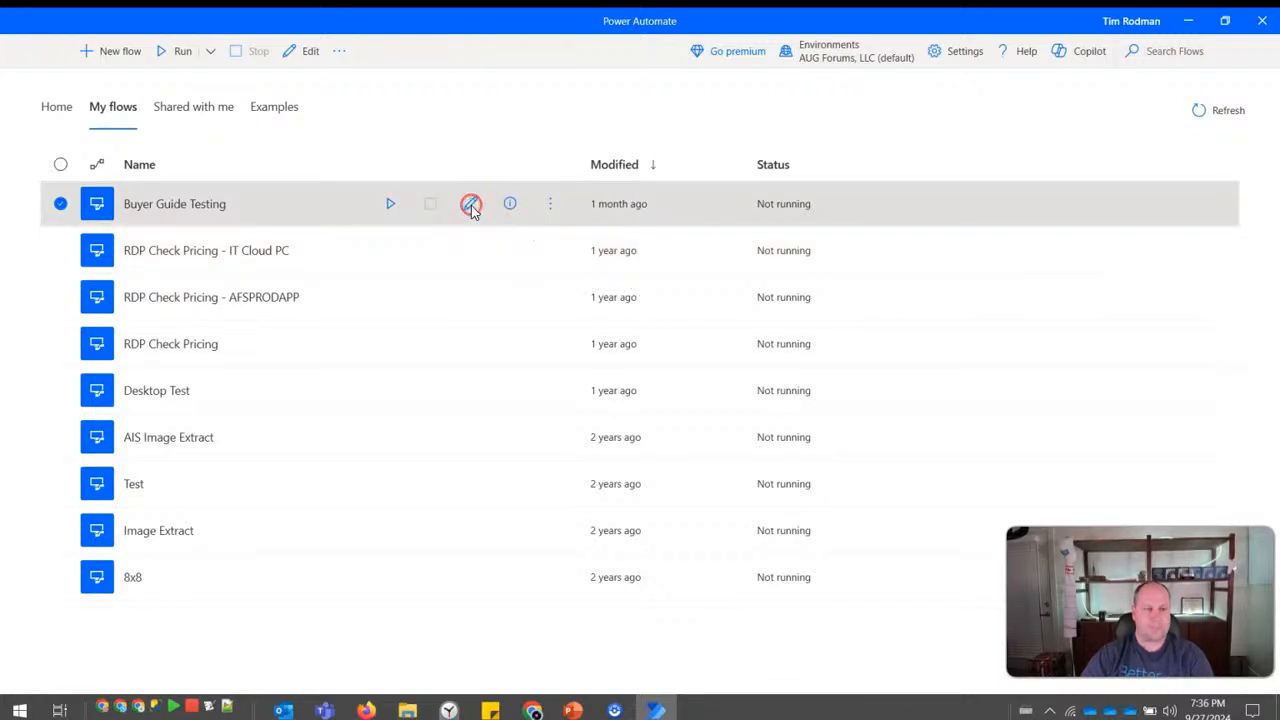
{"action": "left_click", "coordinate": [470, 205]}
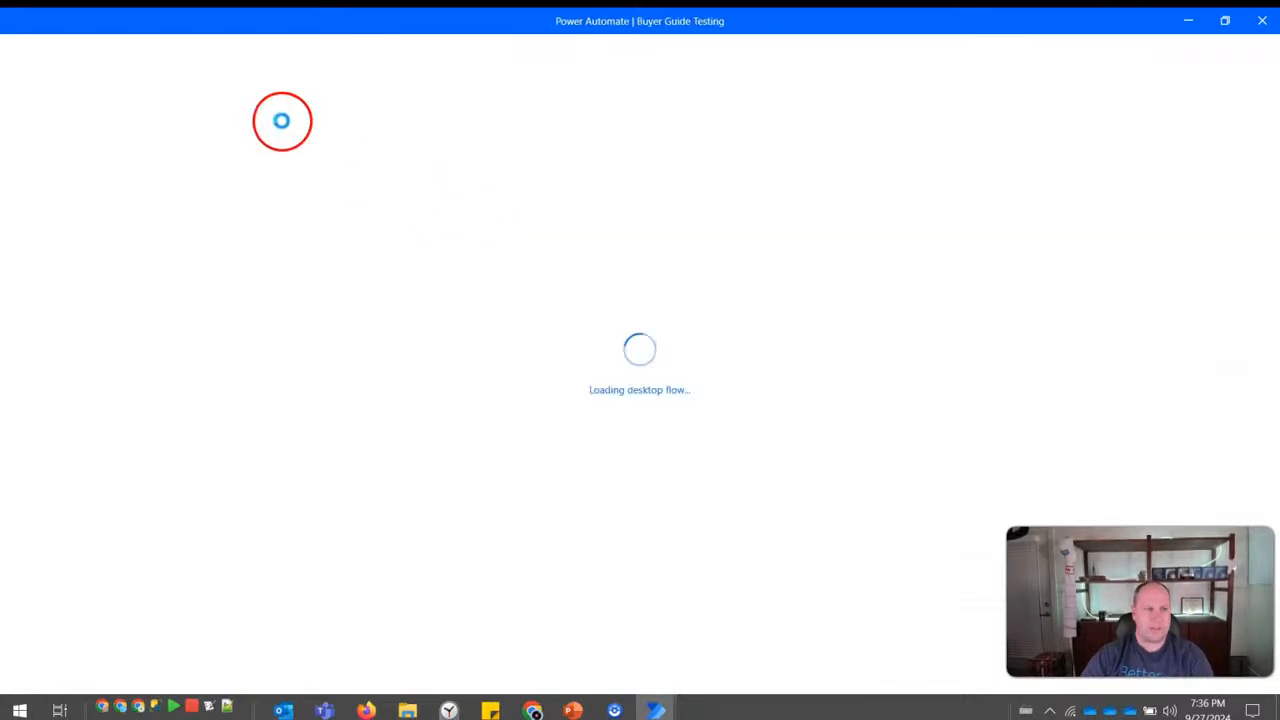
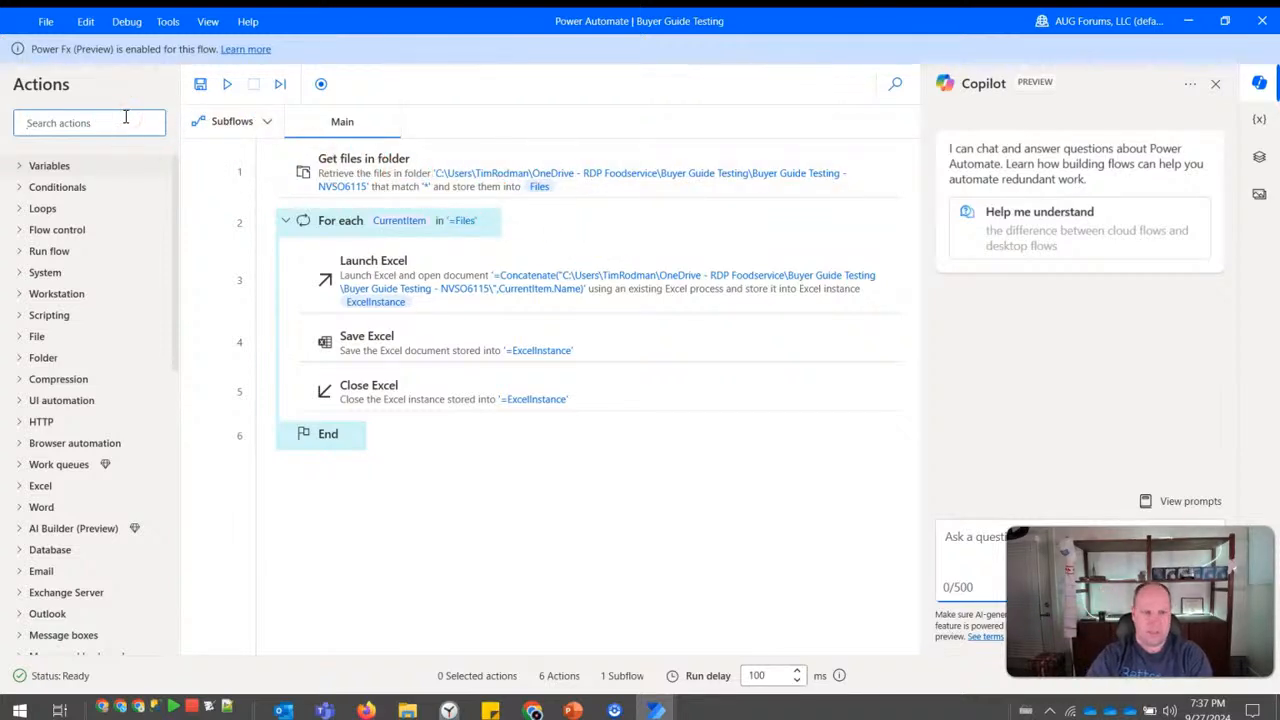
Find the get files actions, review the folder path in the flow's Get files in folder action, and close its settings without saving.
{"action": "type", "text": "files"}
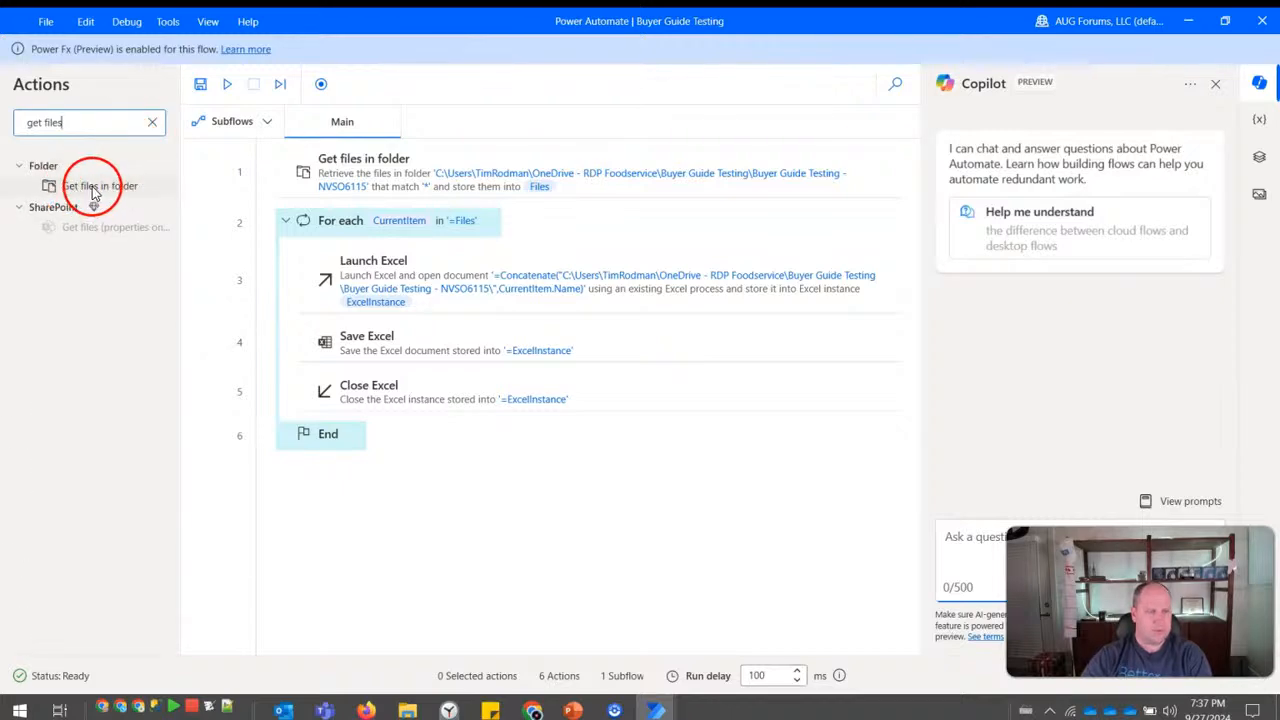
{"action": "left_click", "coordinate": [366, 178]}
{"action": "double_click", "coordinate": [366, 178]}
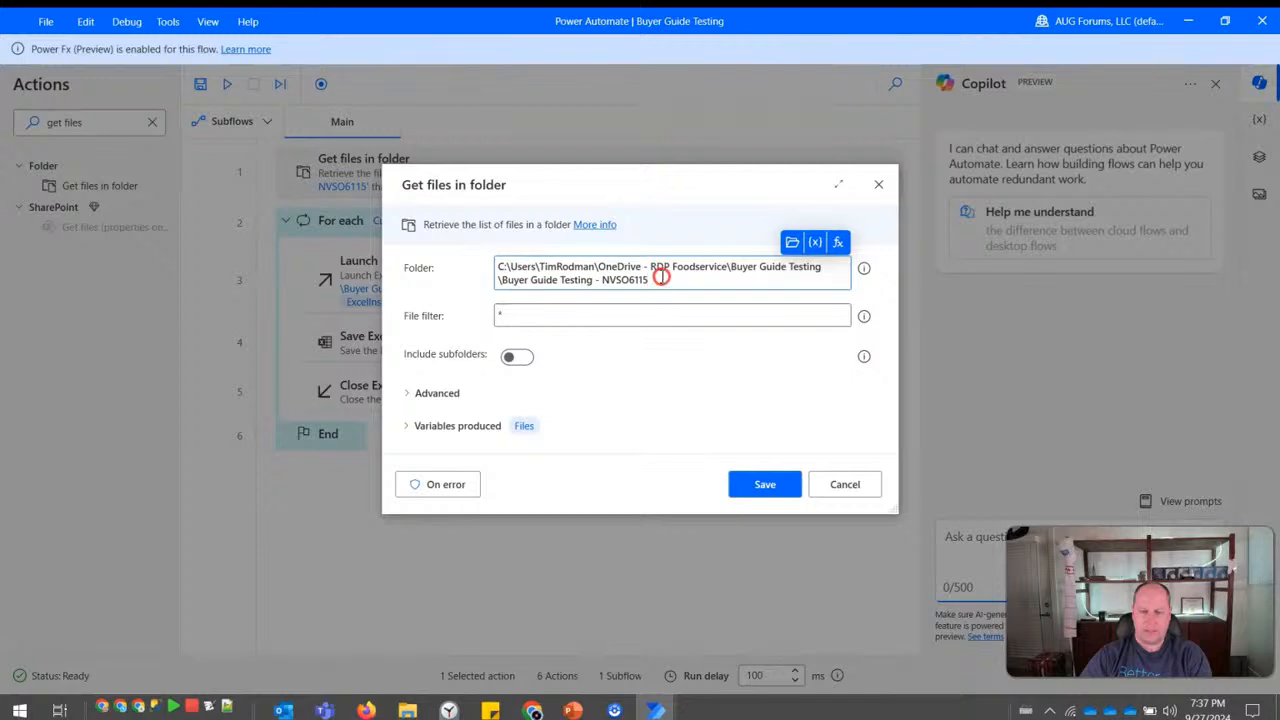
{"action": "left_click_drag", "start_coordinate": [661, 277], "coordinate": [486, 250]}
{"action": "left_click", "coordinate": [662, 281]}
{"action": "double_click", "coordinate": [630, 280]}
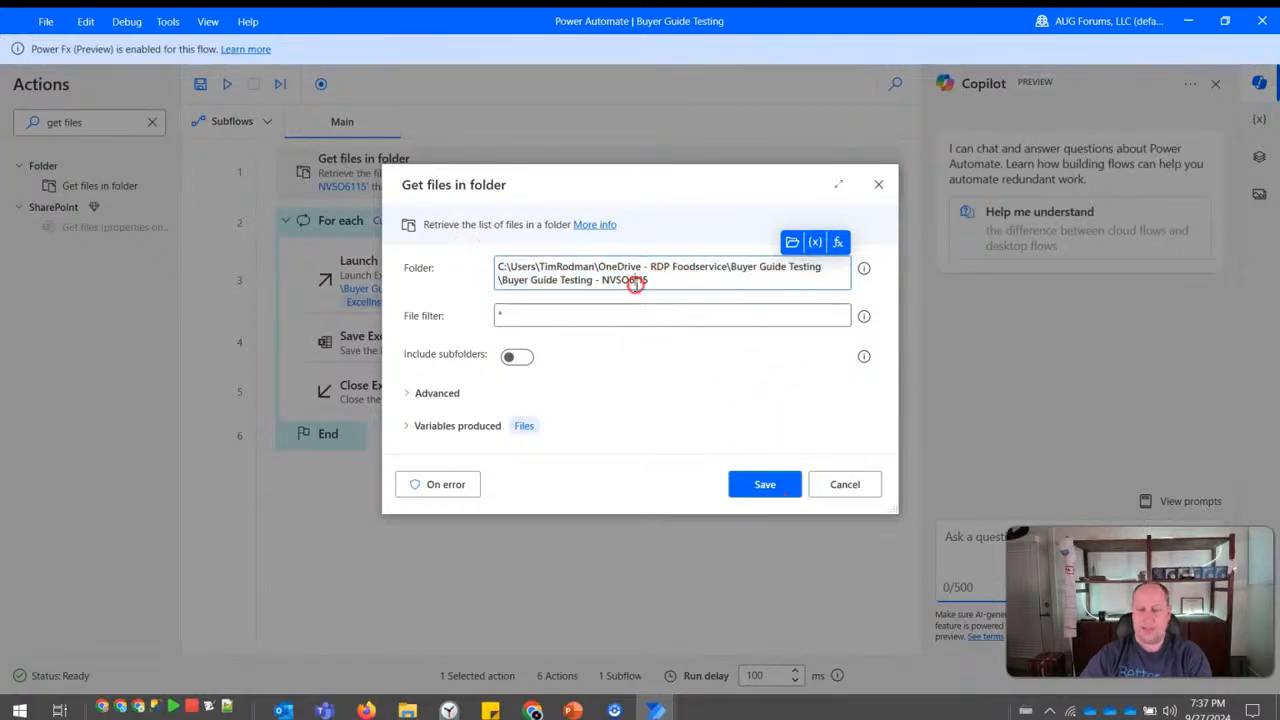
{"action": "left_click_drag", "start_coordinate": [615, 290], "coordinate": [866, 490]}
{"action": "left_click", "coordinate": [863, 488]}
View the value to iterate and the output variable in the For each loop's settings.
{"action": "left_click", "coordinate": [345, 225]}
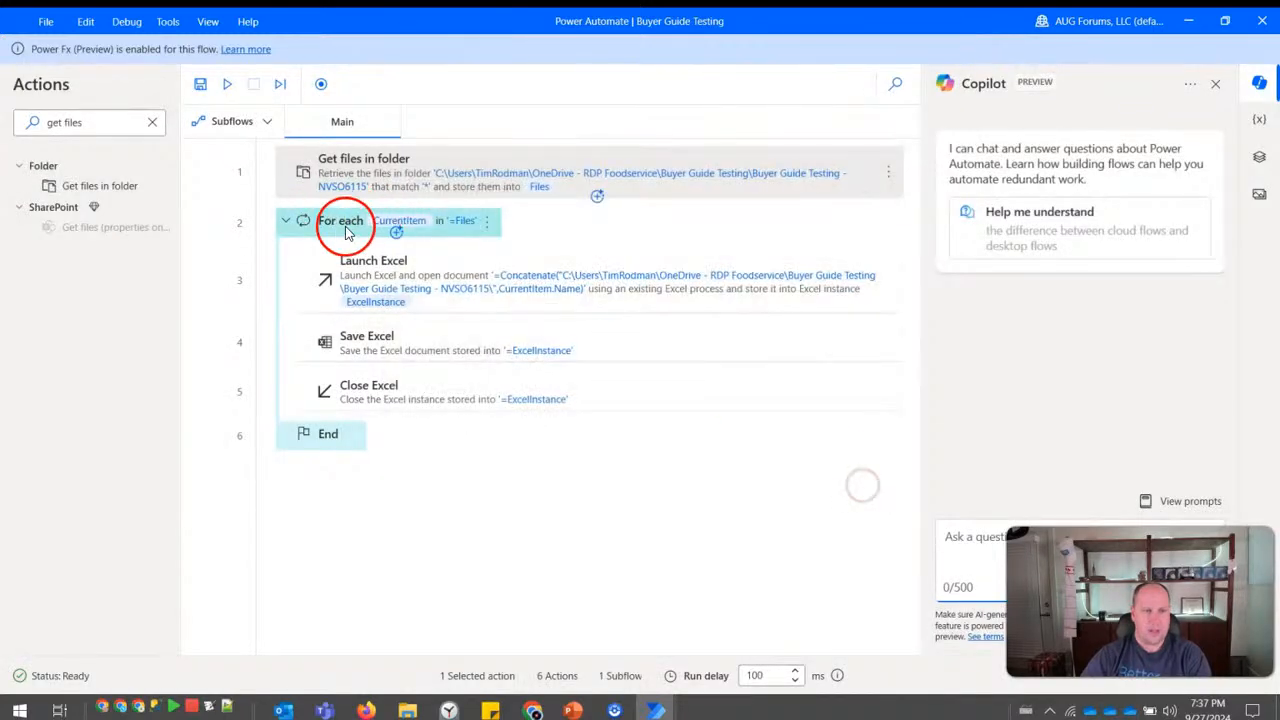
{"action": "double_click", "coordinate": [348, 228]}
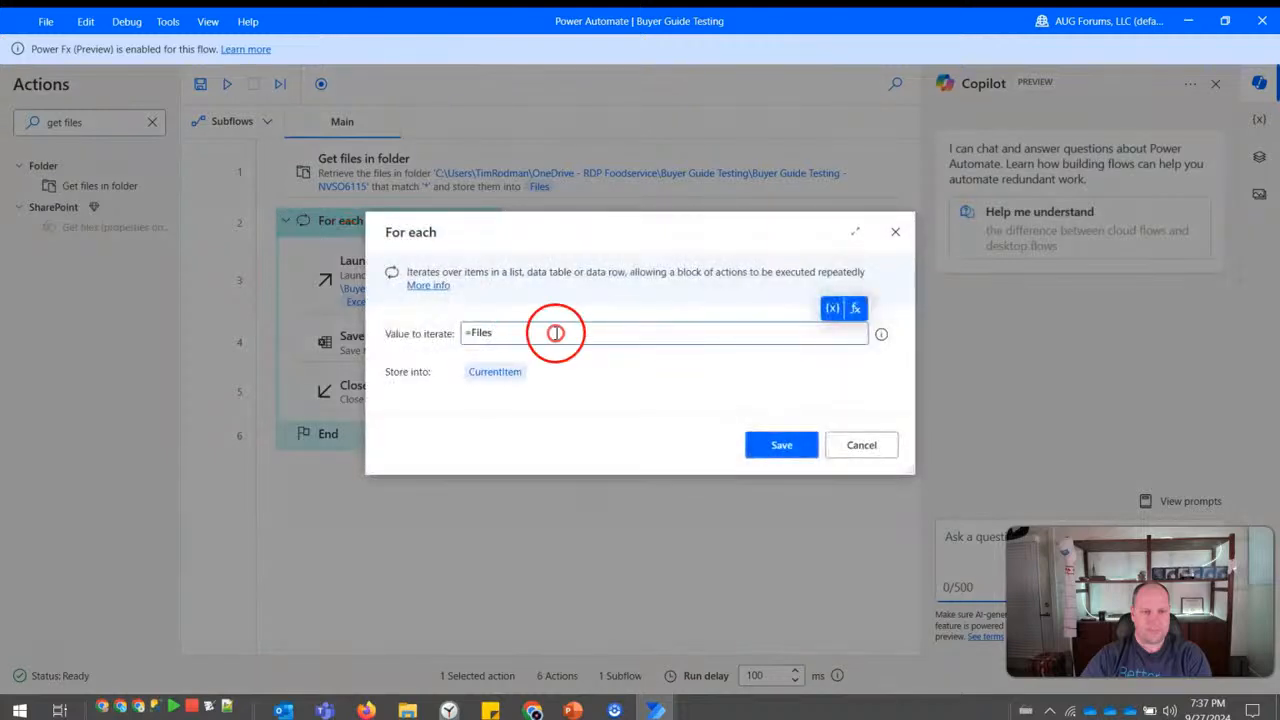
{"action": "mouse_move", "coordinate": [536, 373]}
{"action": "left_mouse_down"}
{"action": "mouse_move", "coordinate": [423, 374]}
{"action": "mouse_move", "coordinate": [560, 368]}
{"action": "left_mouse_up"}
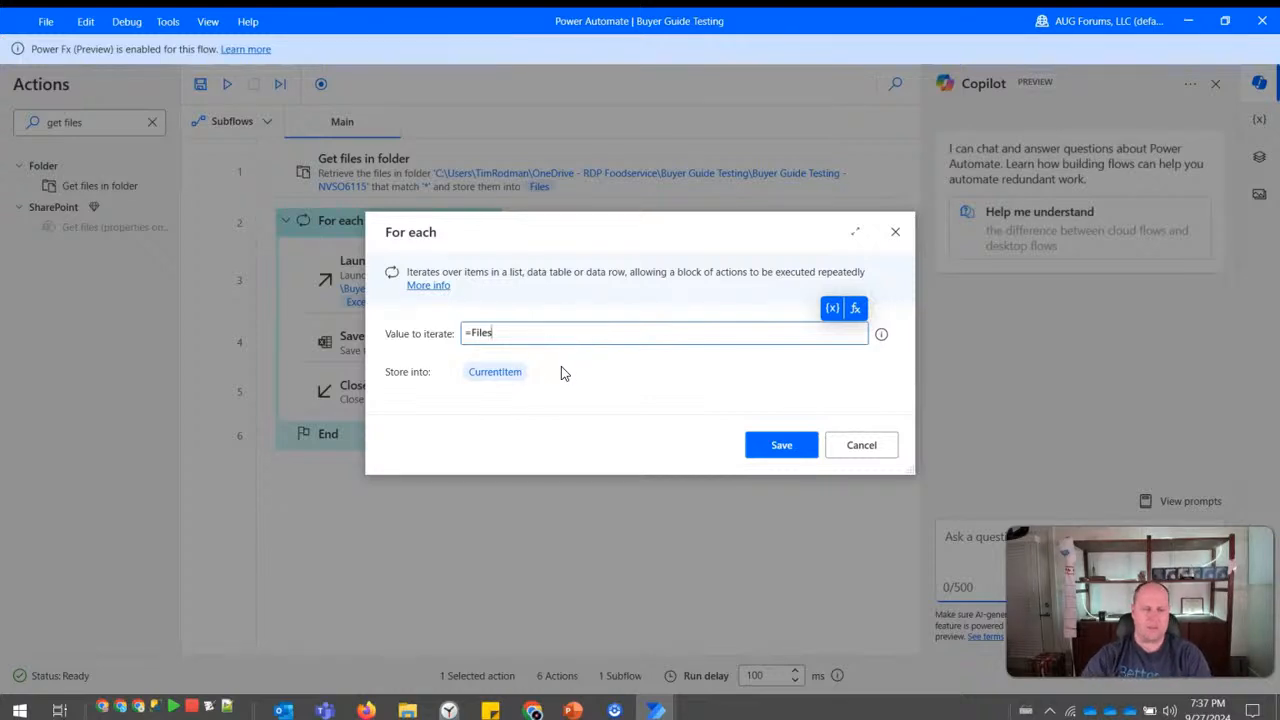
{"action": "left_click", "coordinate": [500, 331]}
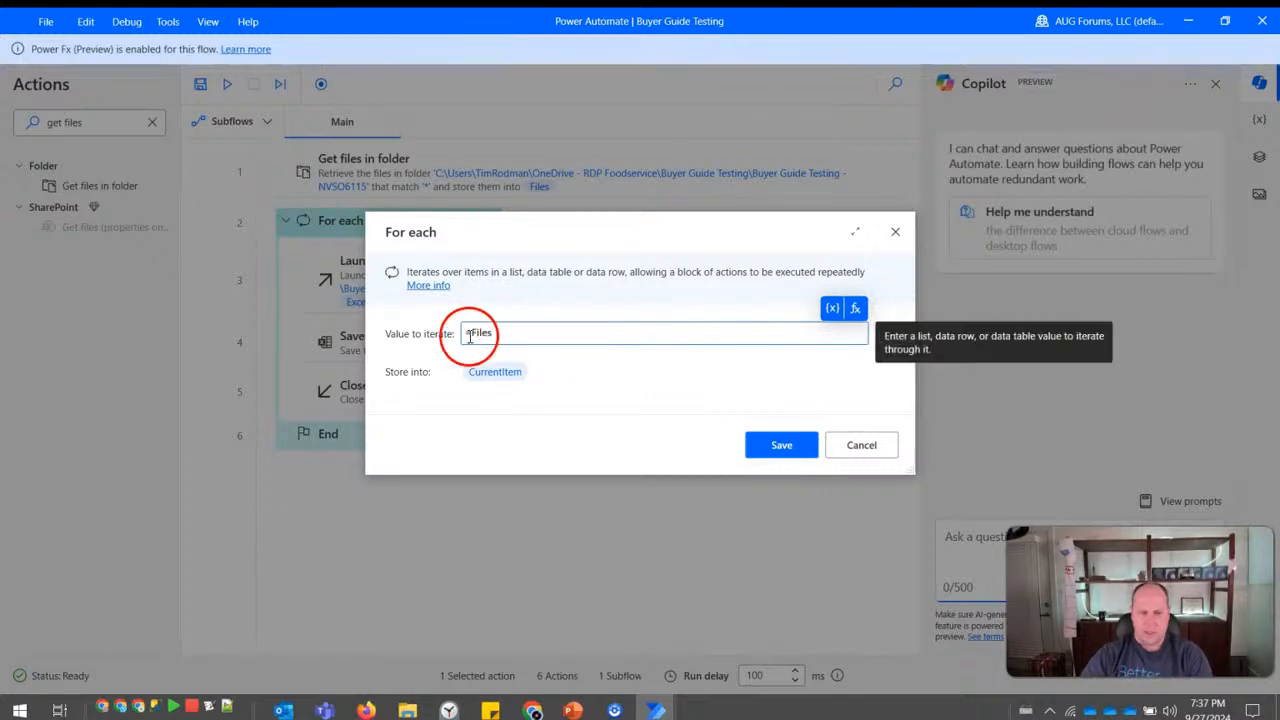
{"action": "left_click_drag", "start_coordinate": [500, 331], "coordinate": [840, 328]}
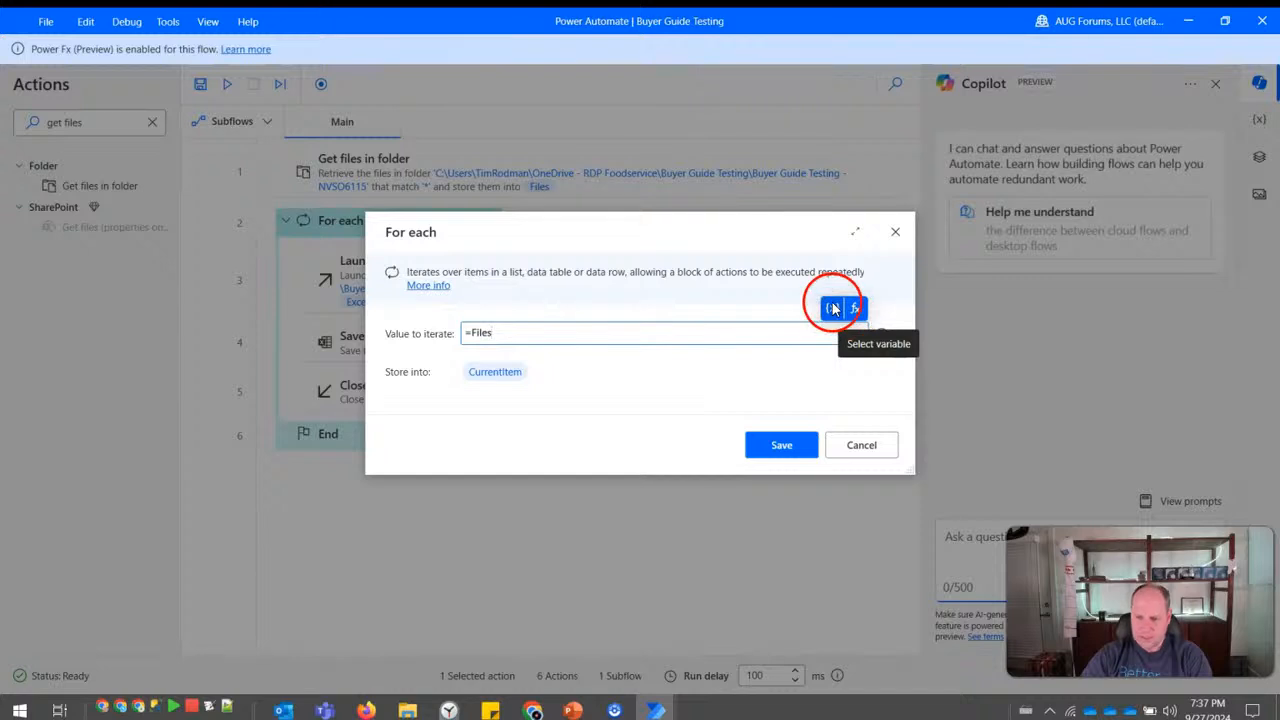
Insert the Files variable into the For each loop's value to iterate, remove the duplicate entry, and discard the dialog.
{"action": "left_click", "coordinate": [833, 308]}
{"action": "left_click", "coordinate": [912, 503]}
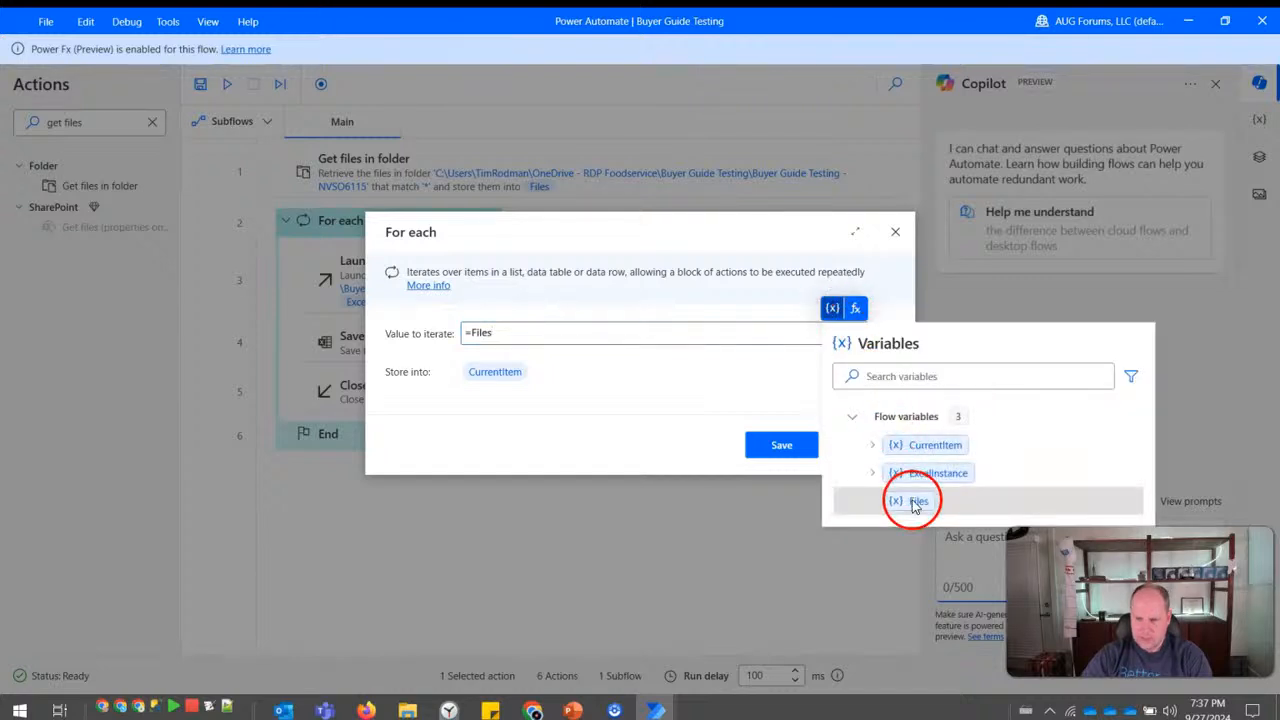
{"action": "left_click", "coordinate": [608, 394]}
{"action": "left_click", "coordinate": [566, 332]}
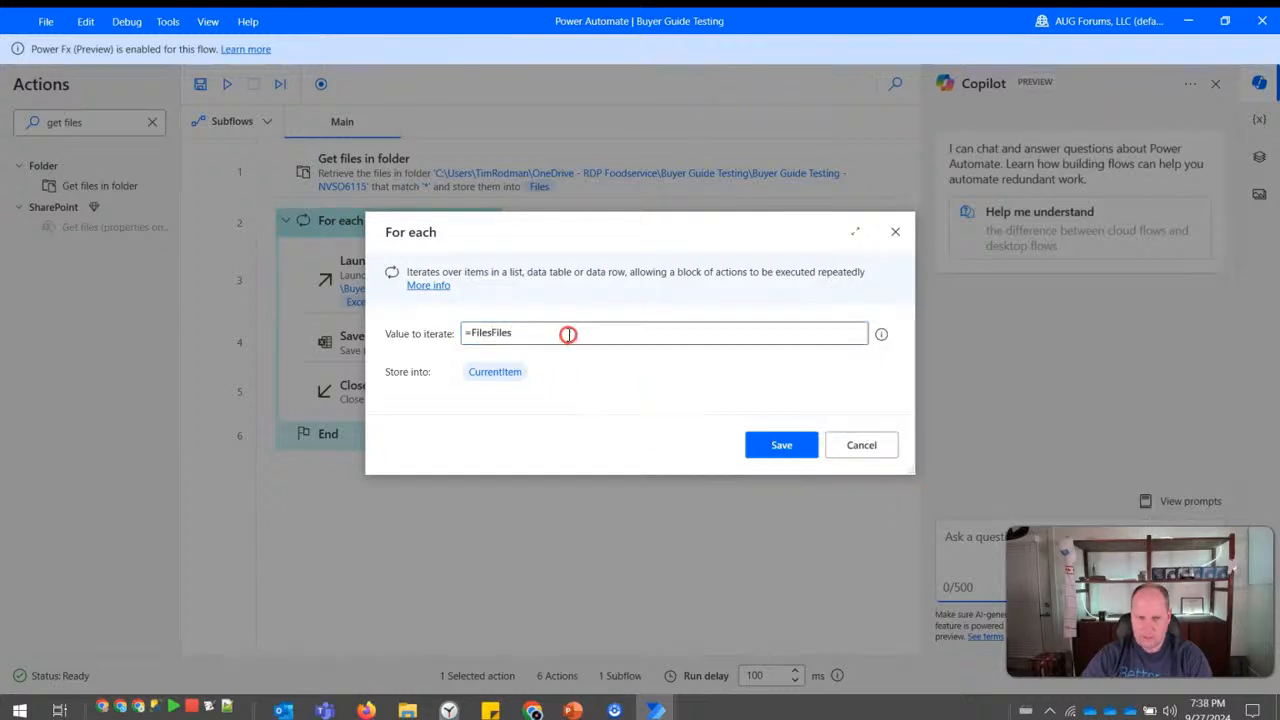
{"action": "key", "text": "BackSpace"}
{"action": "left_click", "coordinate": [768, 440]}
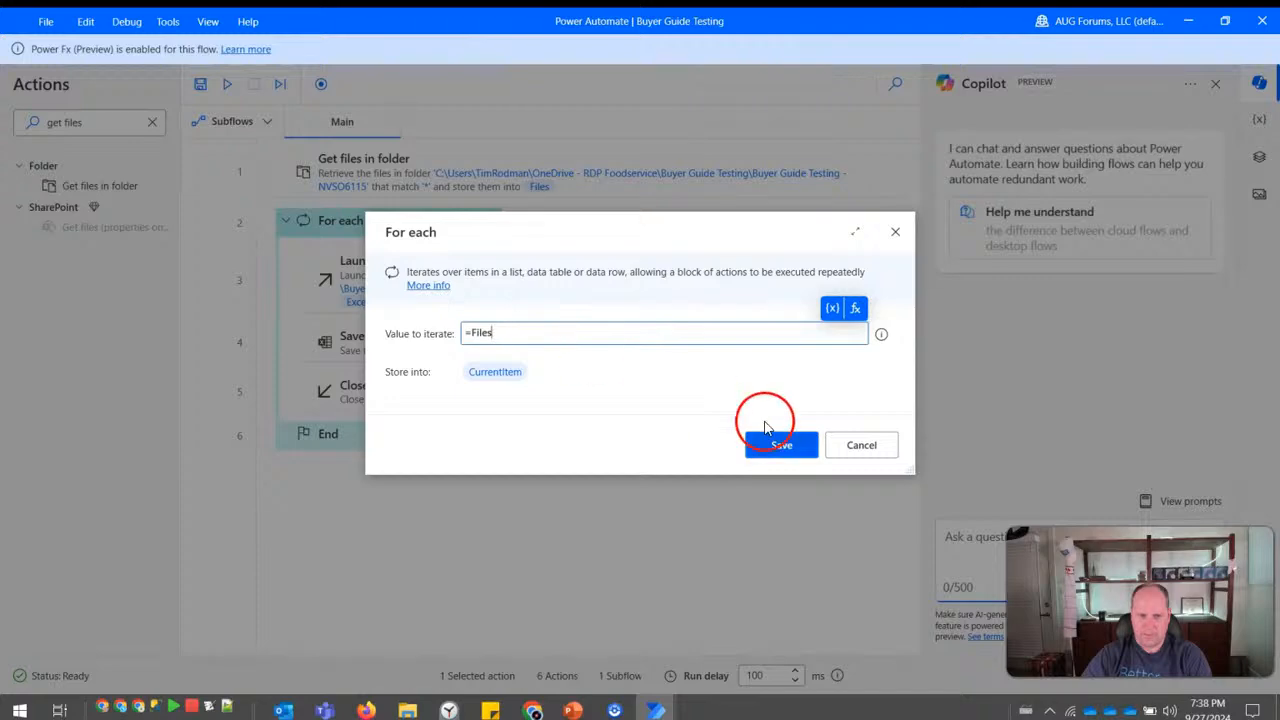
{"action": "left_click", "coordinate": [876, 450]}
Show the Launch Excel action's settings and close them without saving.
{"action": "left_click", "coordinate": [495, 278]}
{"action": "left_click", "coordinate": [442, 272]}
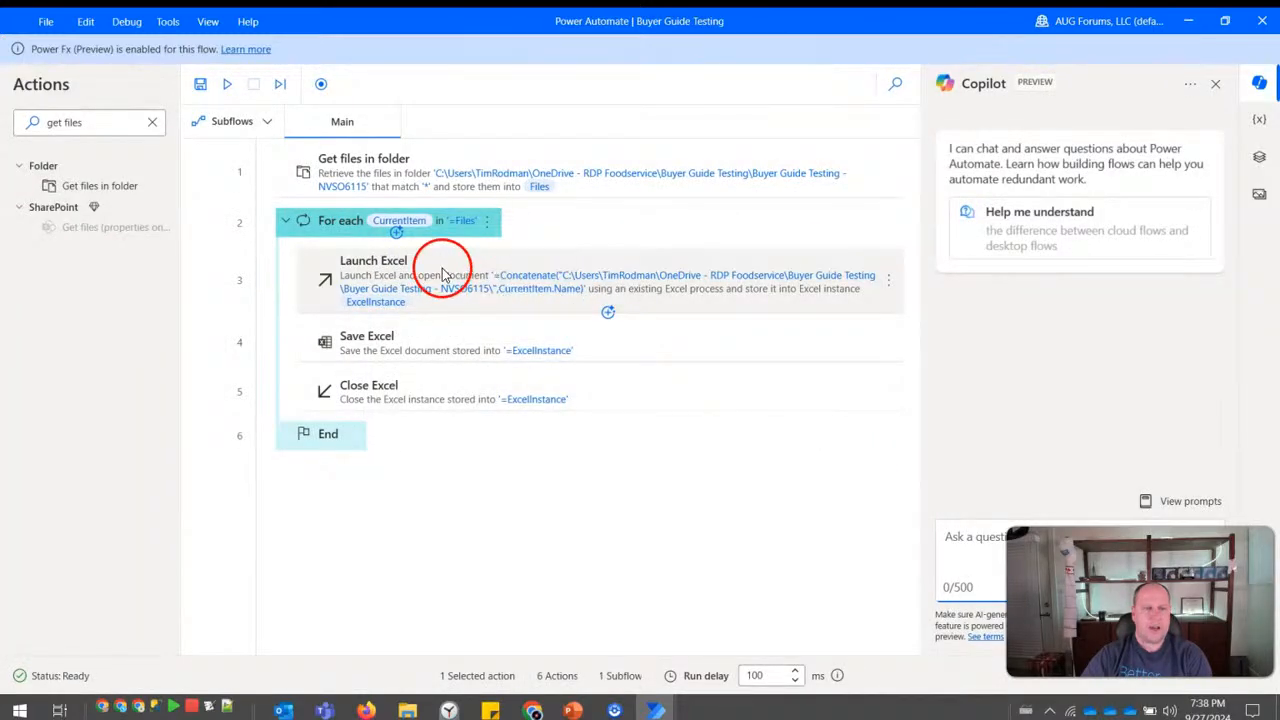
{"action": "double_click", "coordinate": [442, 272]}
{"action": "left_click", "coordinate": [845, 504]}
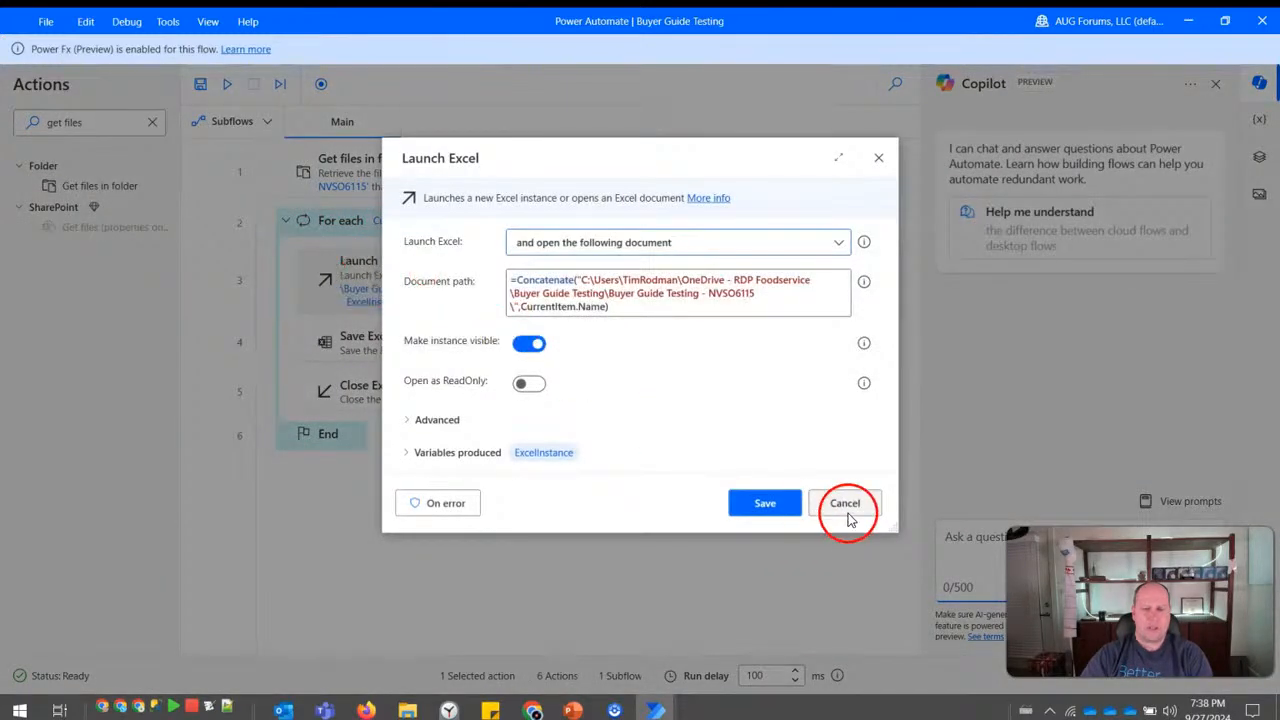
Search the available actions for "launch exc" and locate the Launch Excel action.
{"action": "left_click", "coordinate": [155, 131]}
{"action": "left_click", "coordinate": [117, 123]}
{"action": "key", "text": "BackSpace"}
{"action": "key", "text": "BackSpace"}
{"action": "key", "text": "BackSpace"}
{"action": "key", "text": "BackSpace"}
{"action": "key", "text": "BackSpace"}
{"action": "key", "text": "BackSpace"}
{"action": "key", "text": "BackSpace"}
{"action": "key", "text": "BackSpace"}
{"action": "key", "text": "BackSpace"}
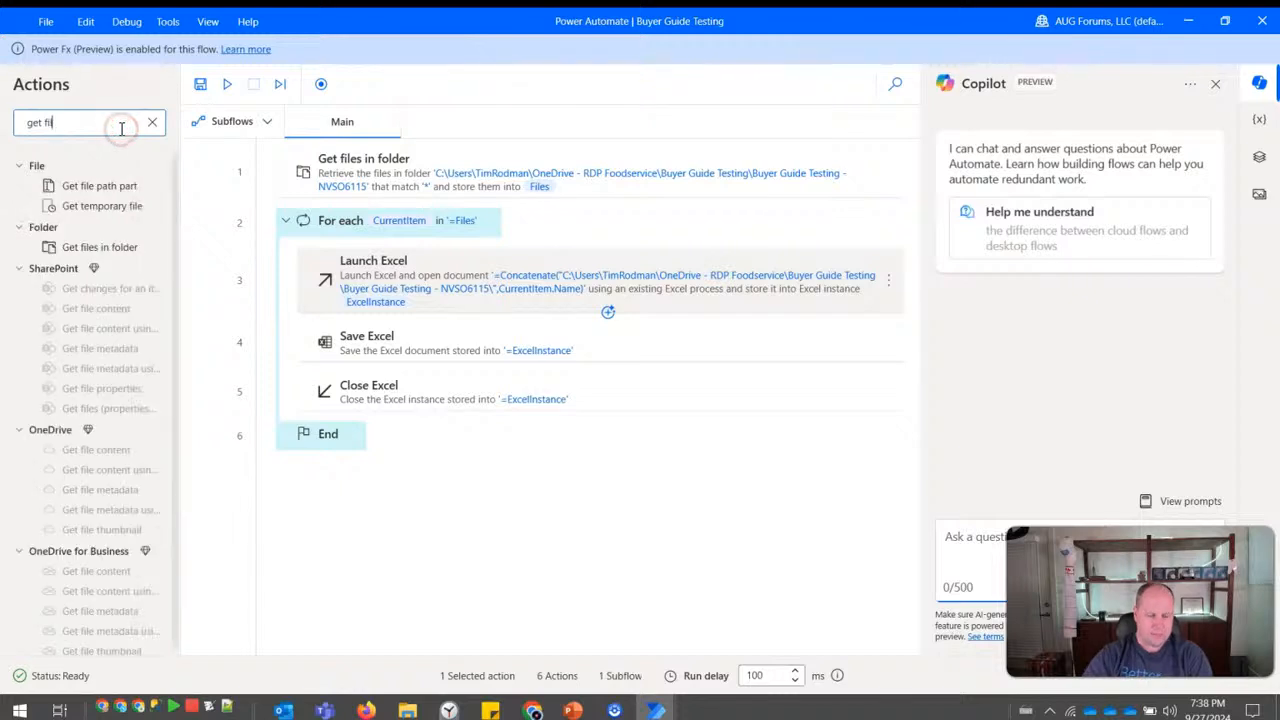
{"action": "type", "text": "launch exc"}
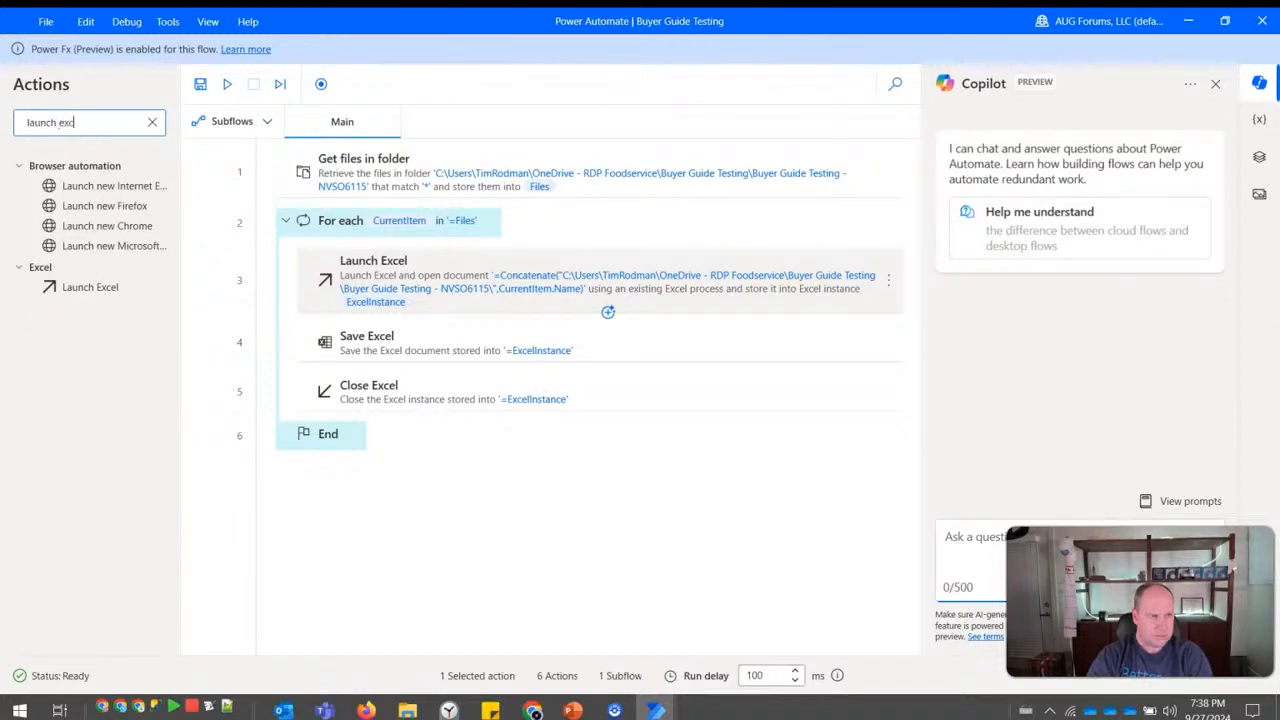
{"action": "left_click", "coordinate": [70, 190]}
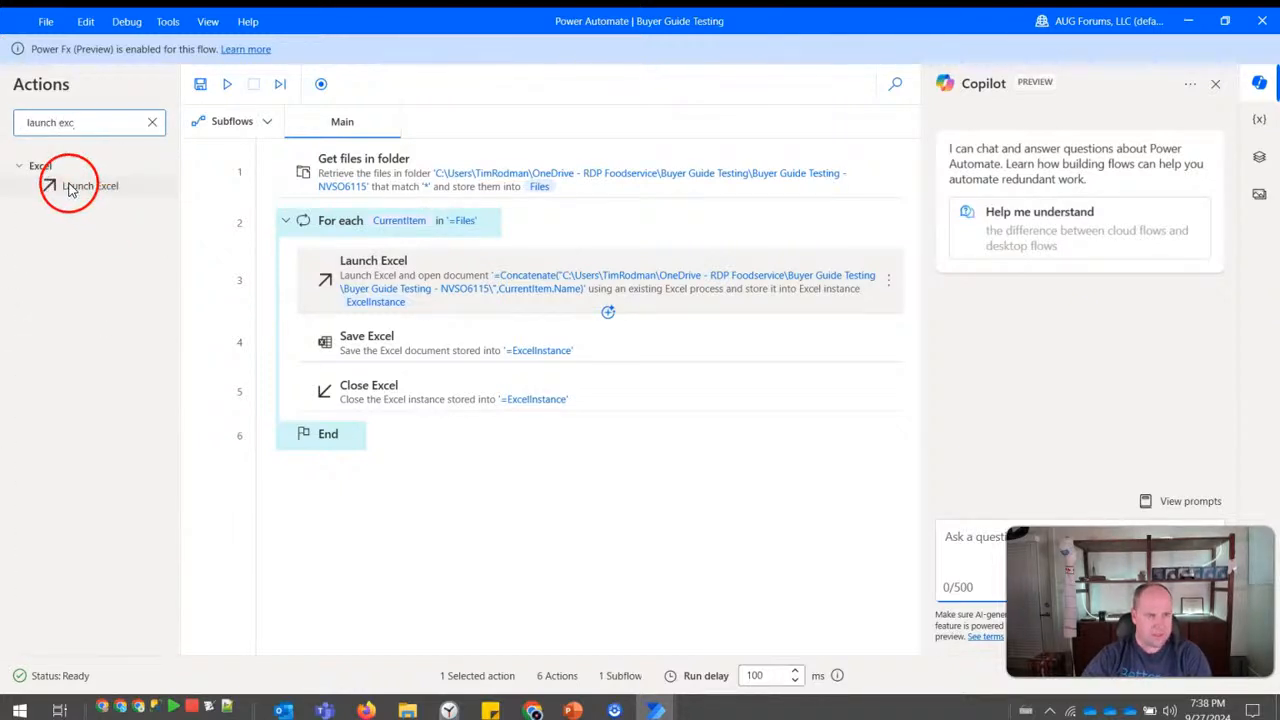
Examine the Concatenate formula in the Launch Excel action's document path, highlighting its CurrentItem.Name part.
{"action": "left_click_drag", "start_coordinate": [70, 190], "coordinate": [548, 306]}
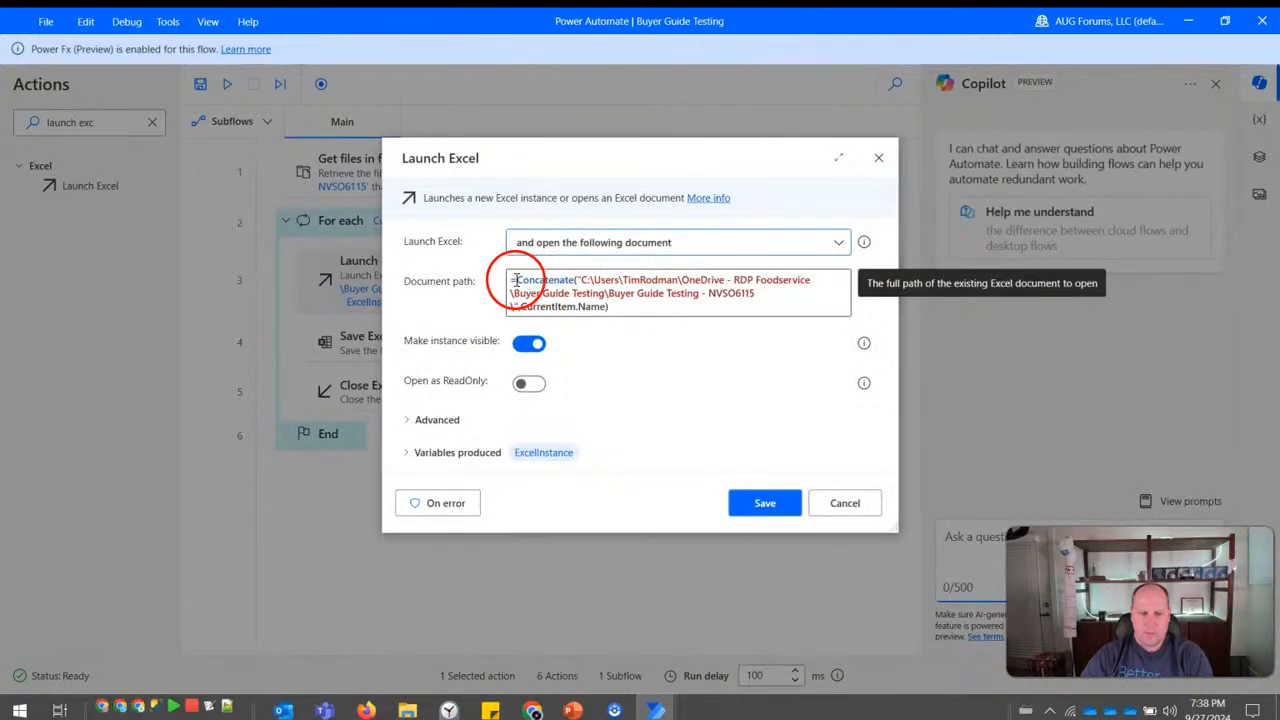
{"action": "left_click", "coordinate": [642, 316]}
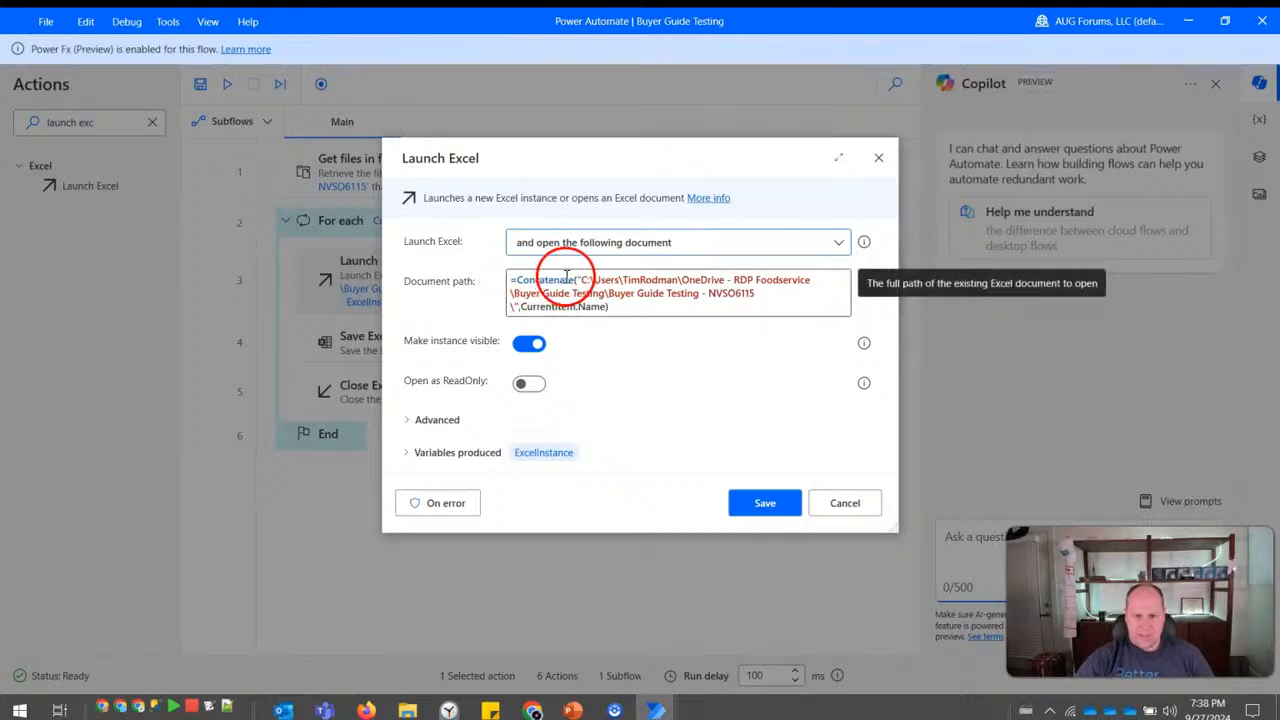
{"action": "left_click_drag", "start_coordinate": [576, 280], "coordinate": [568, 307]}
{"action": "left_click", "coordinate": [535, 307]}
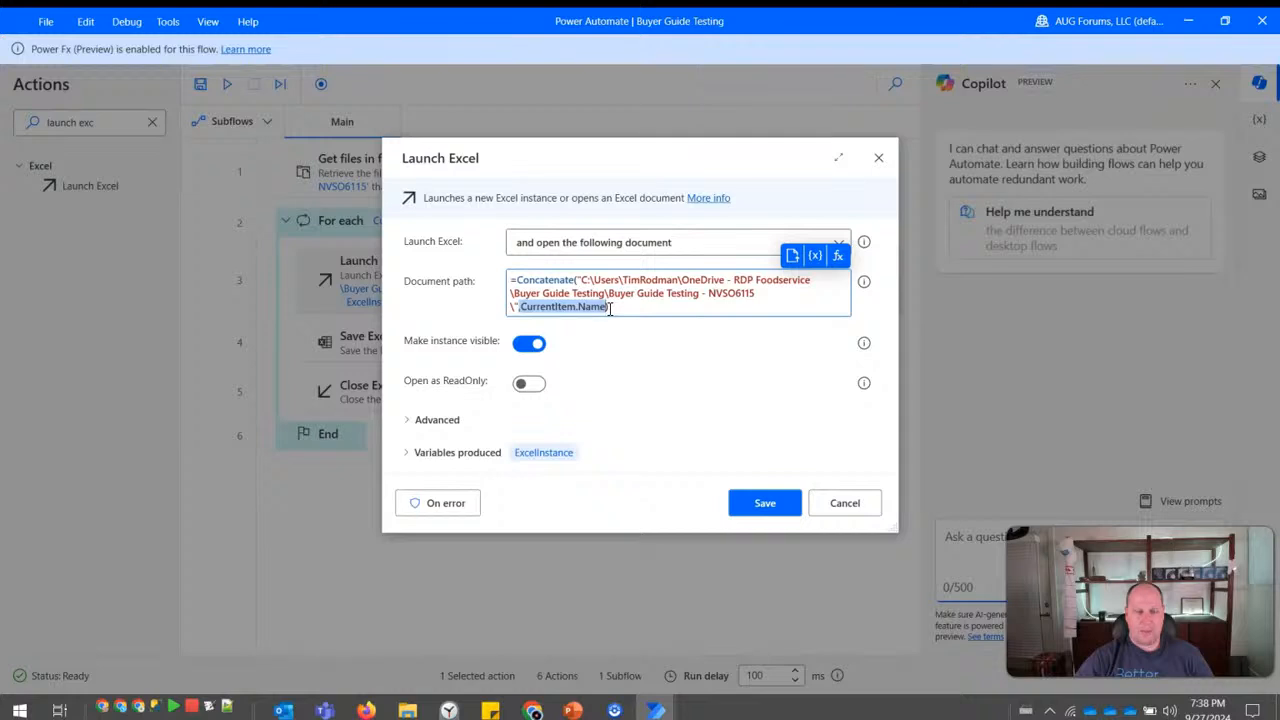
View the Launch Excel action's document options and advanced settings, and close the dialog without saving.
{"action": "left_click", "coordinate": [612, 242]}
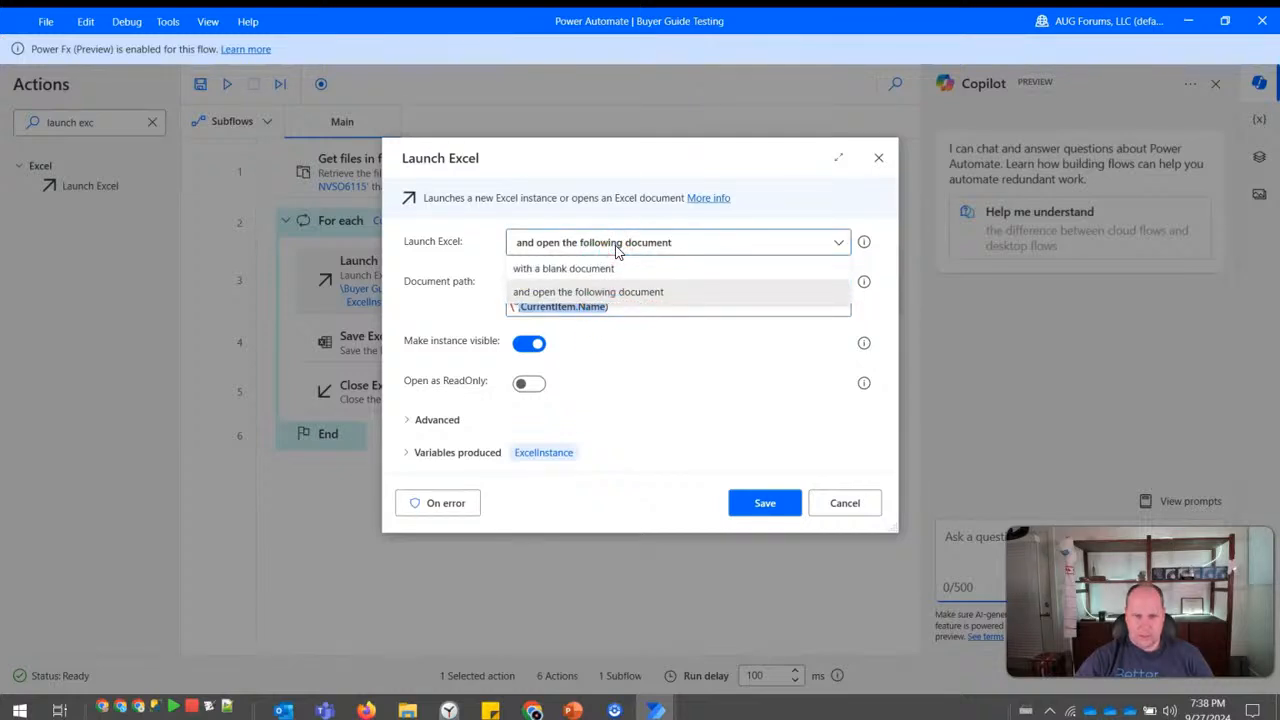
{"action": "left_click", "coordinate": [614, 243]}
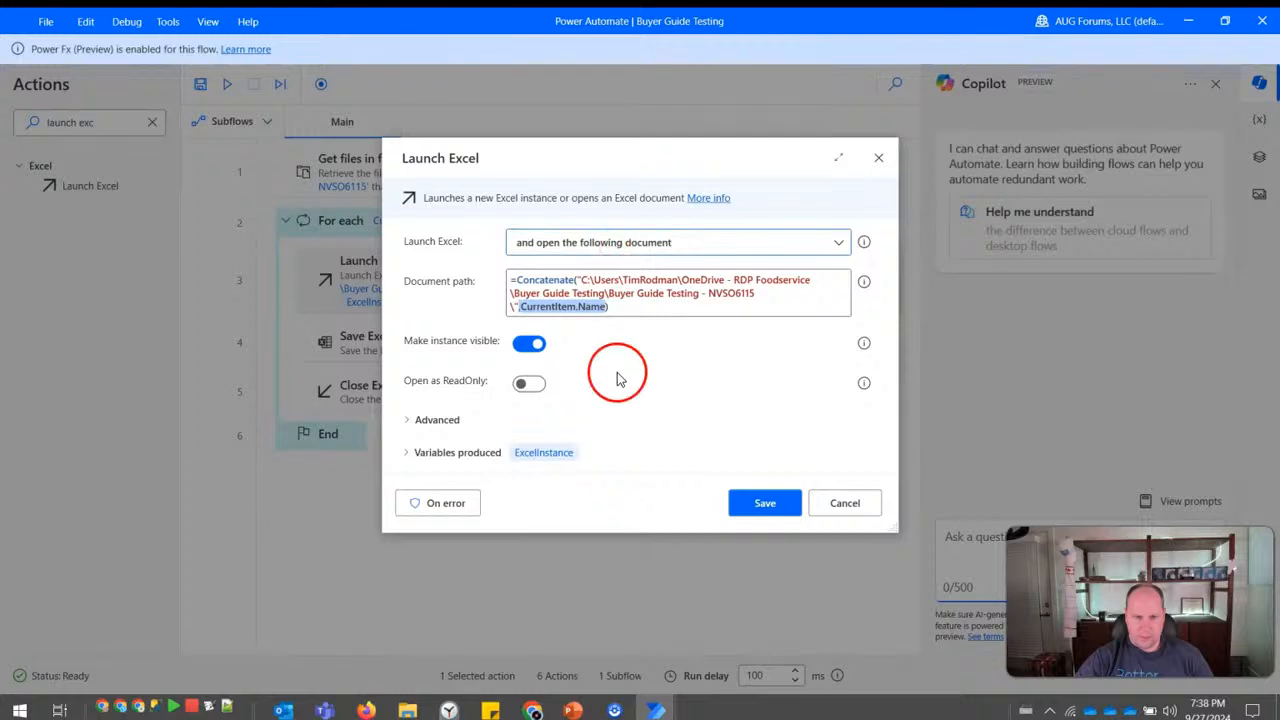
{"action": "left_click", "coordinate": [617, 247]}
{"action": "left_click", "coordinate": [614, 243]}
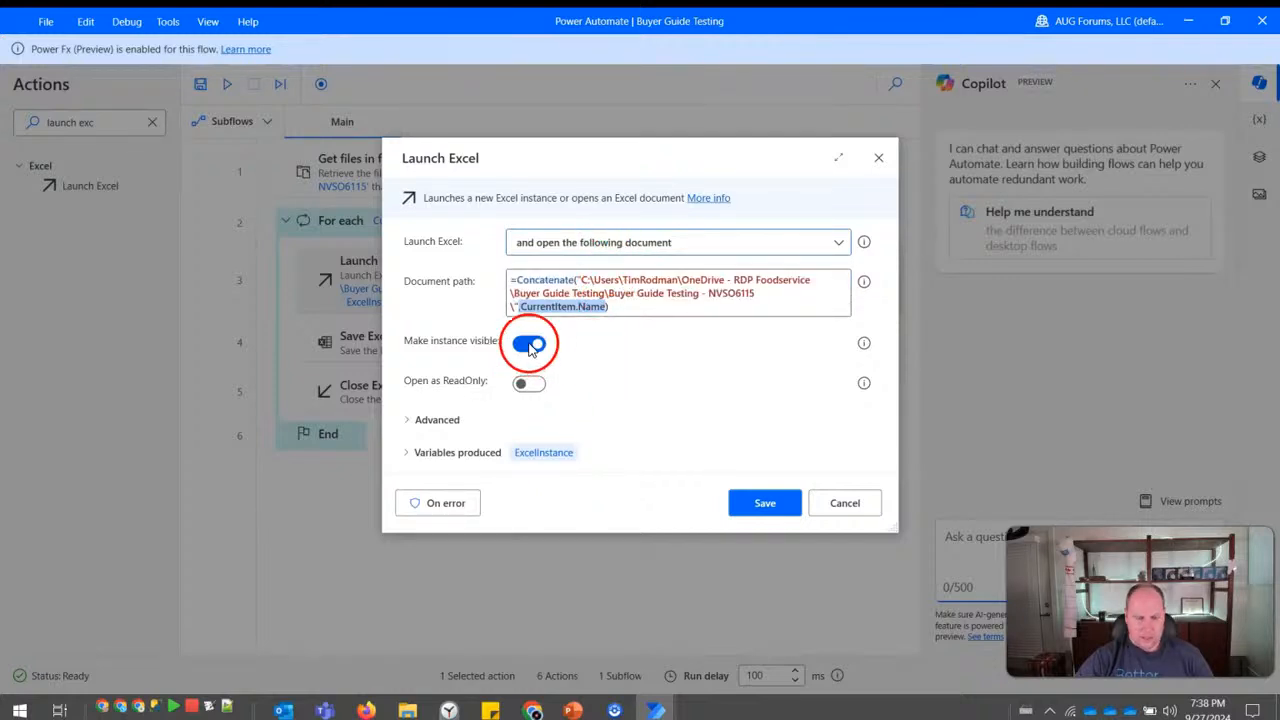
{"action": "left_click", "coordinate": [432, 421]}
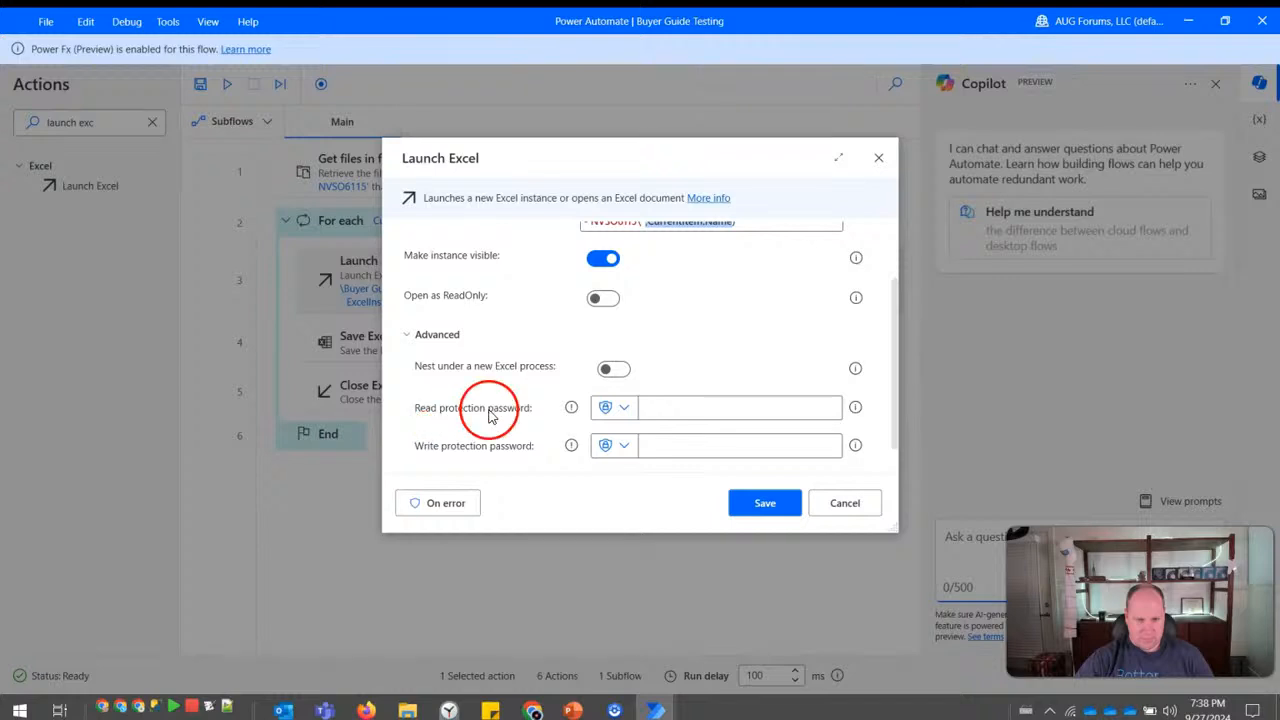
{"action": "scroll", "coordinate": [503, 395], "scroll_direction": "down", "scroll_amount": 1}
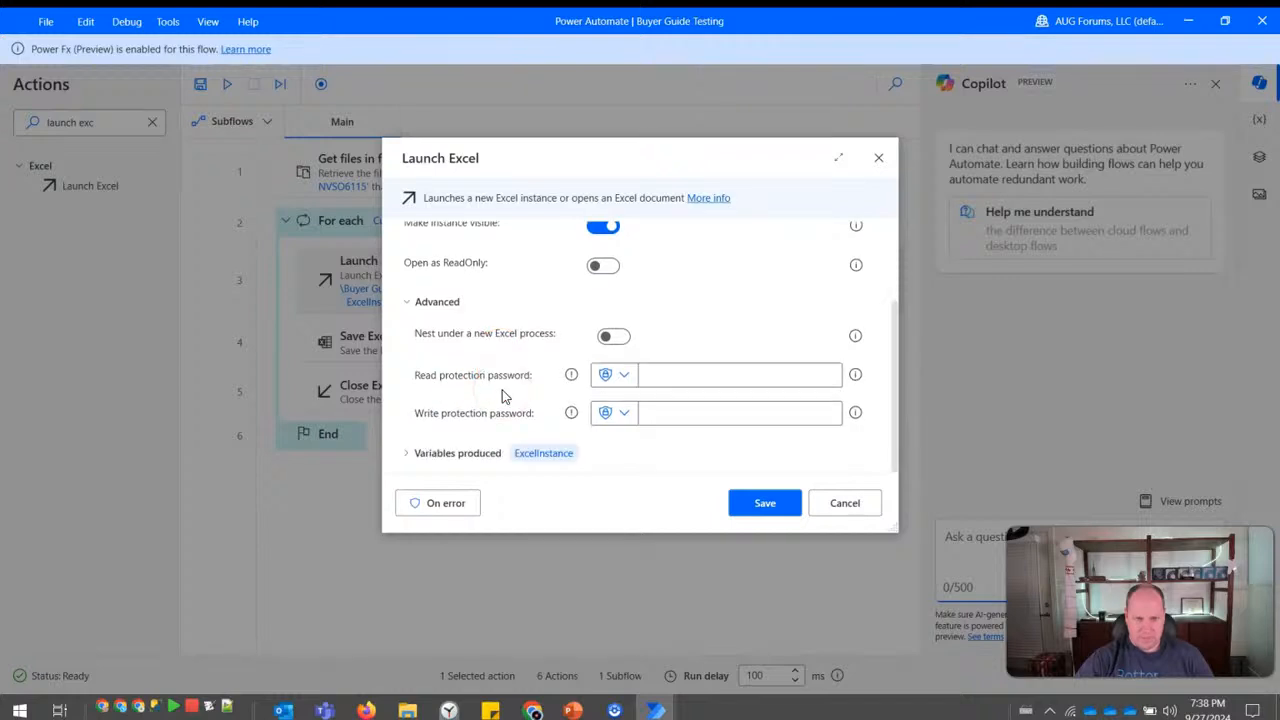
{"action": "left_click", "coordinate": [437, 302]}
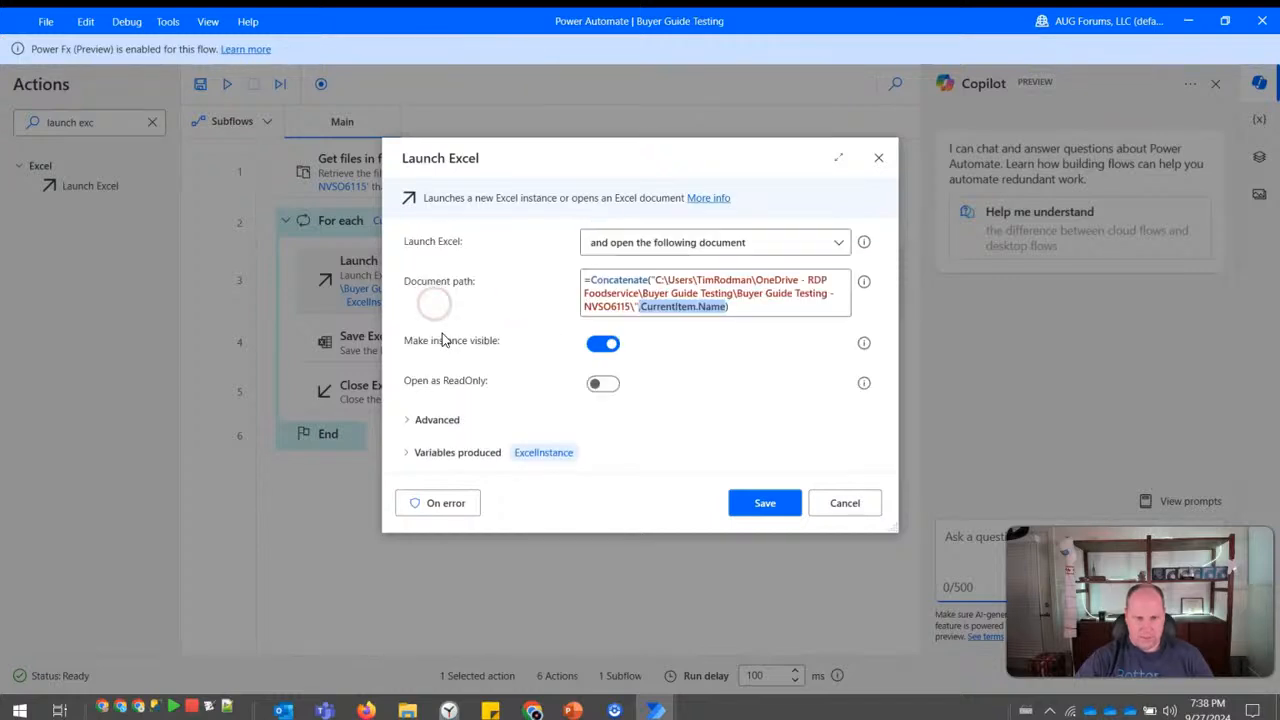
{"action": "left_click", "coordinate": [866, 507]}
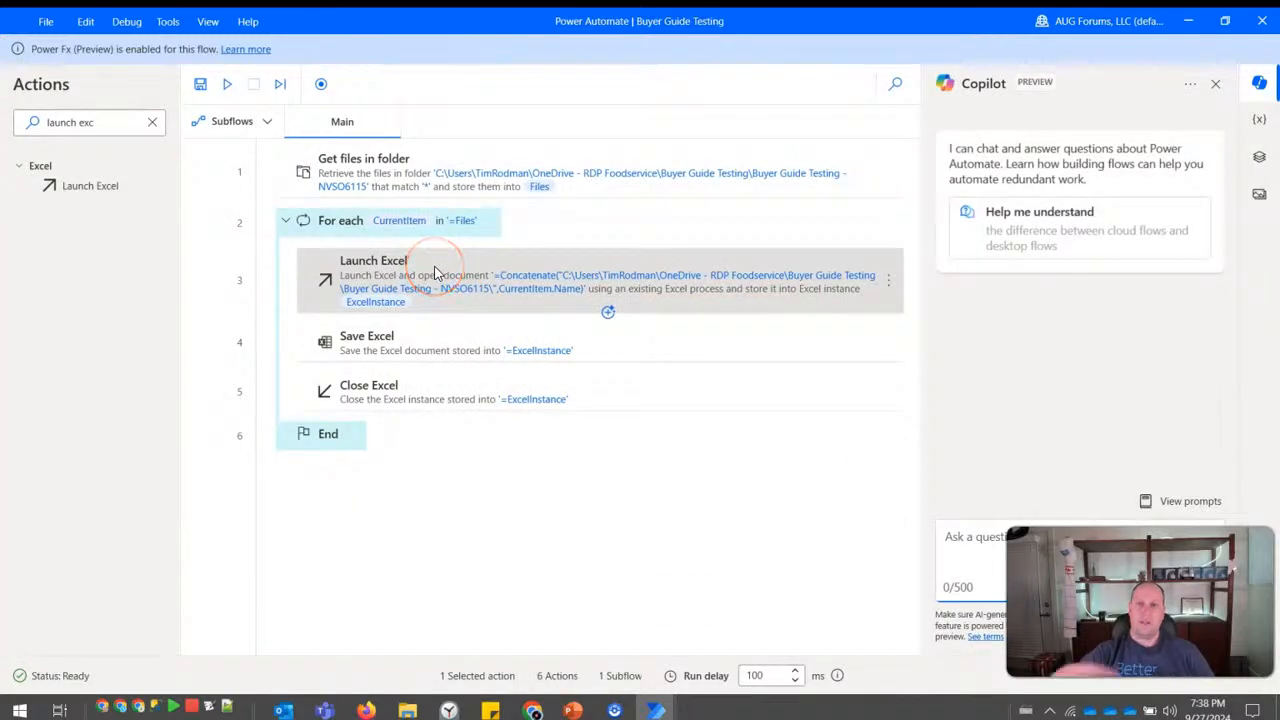
View the Save Excel action's instance and save mode settings, and close the dialog without saving.
{"action": "double_click", "coordinate": [474, 351]}
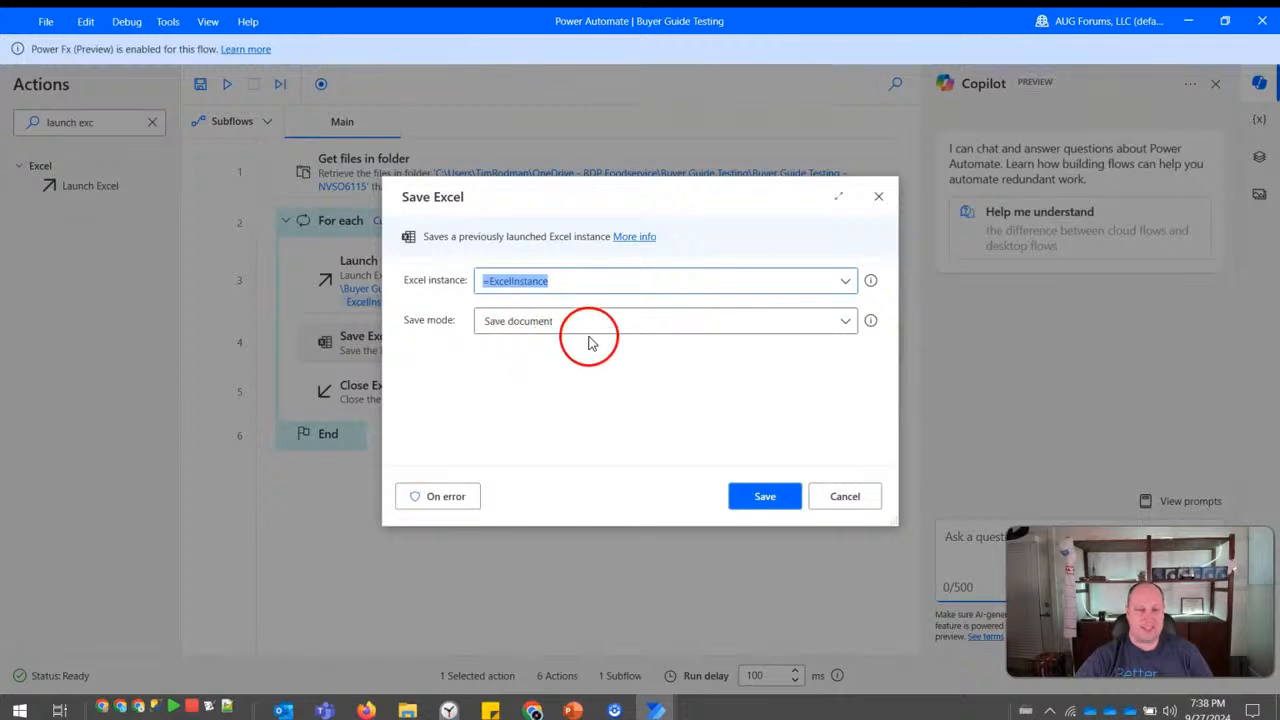
{"action": "left_click", "coordinate": [617, 322]}
{"action": "left_click", "coordinate": [616, 322]}
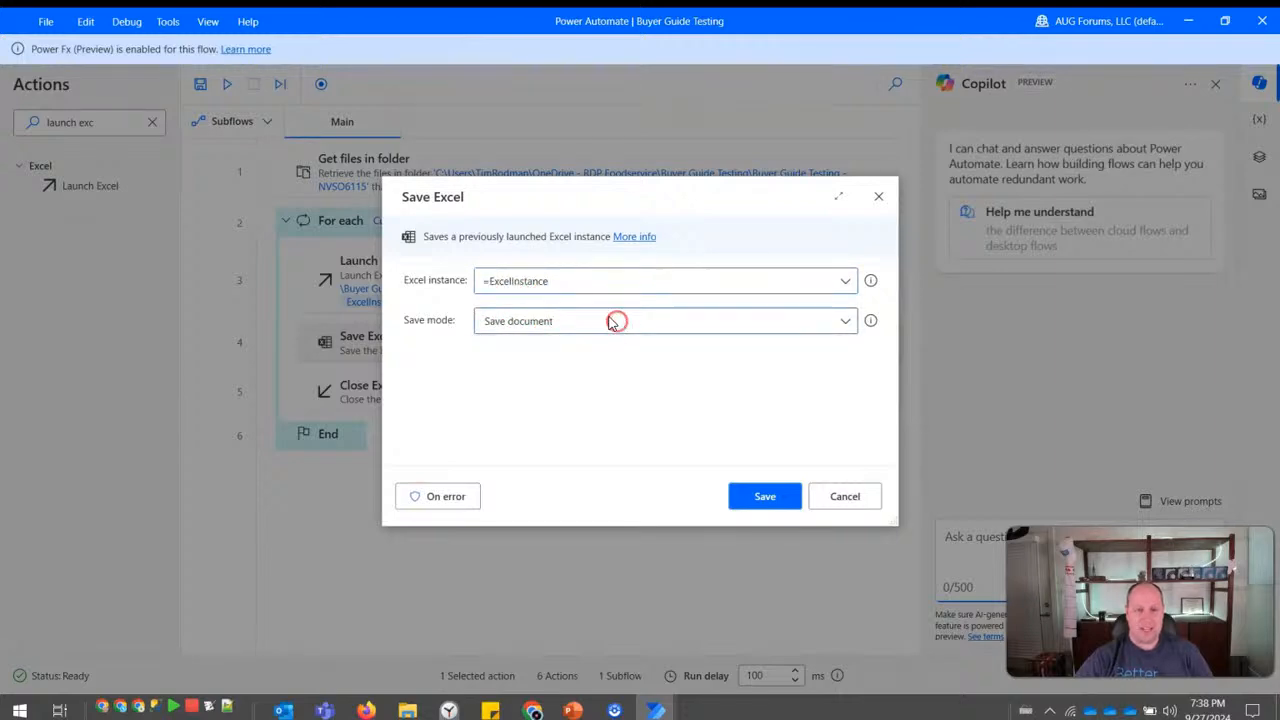
{"action": "left_click", "coordinate": [554, 283]}
{"action": "left_click", "coordinate": [840, 496]}
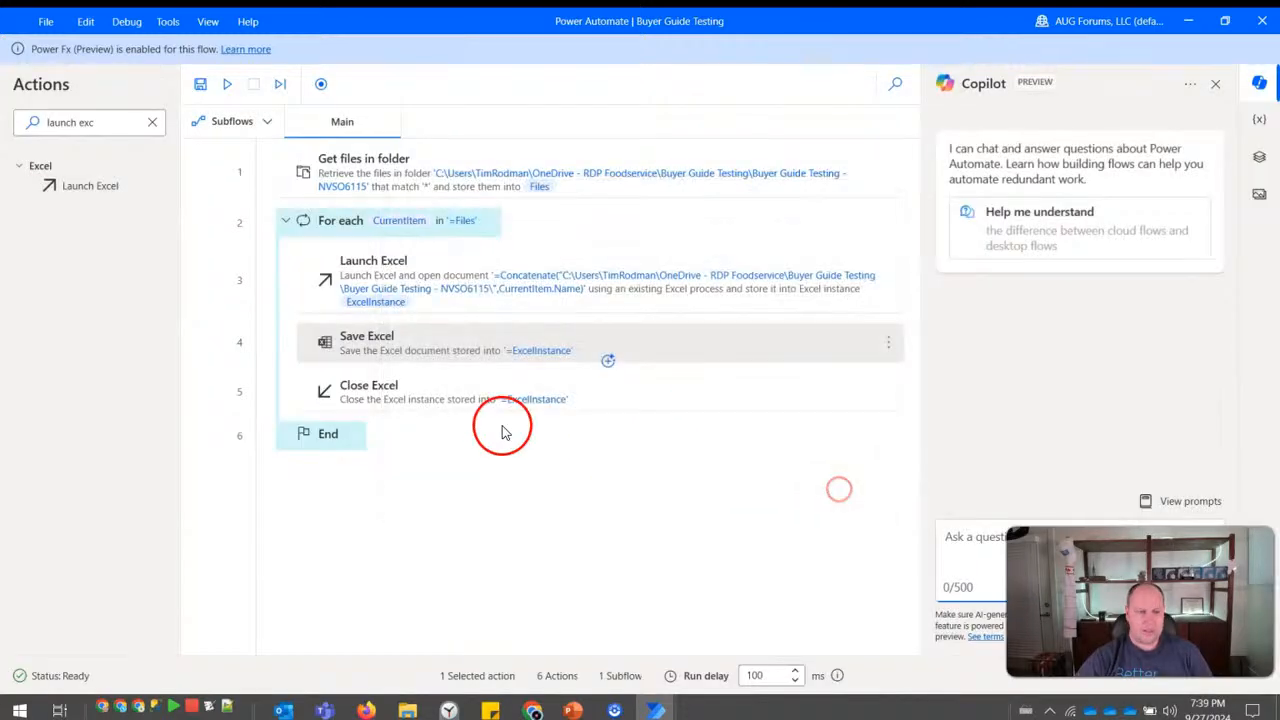
View the Close Excel action's settings, cancel the dialog, and point out the For each loop around the Excel actions.
{"action": "double_click", "coordinate": [420, 392]}
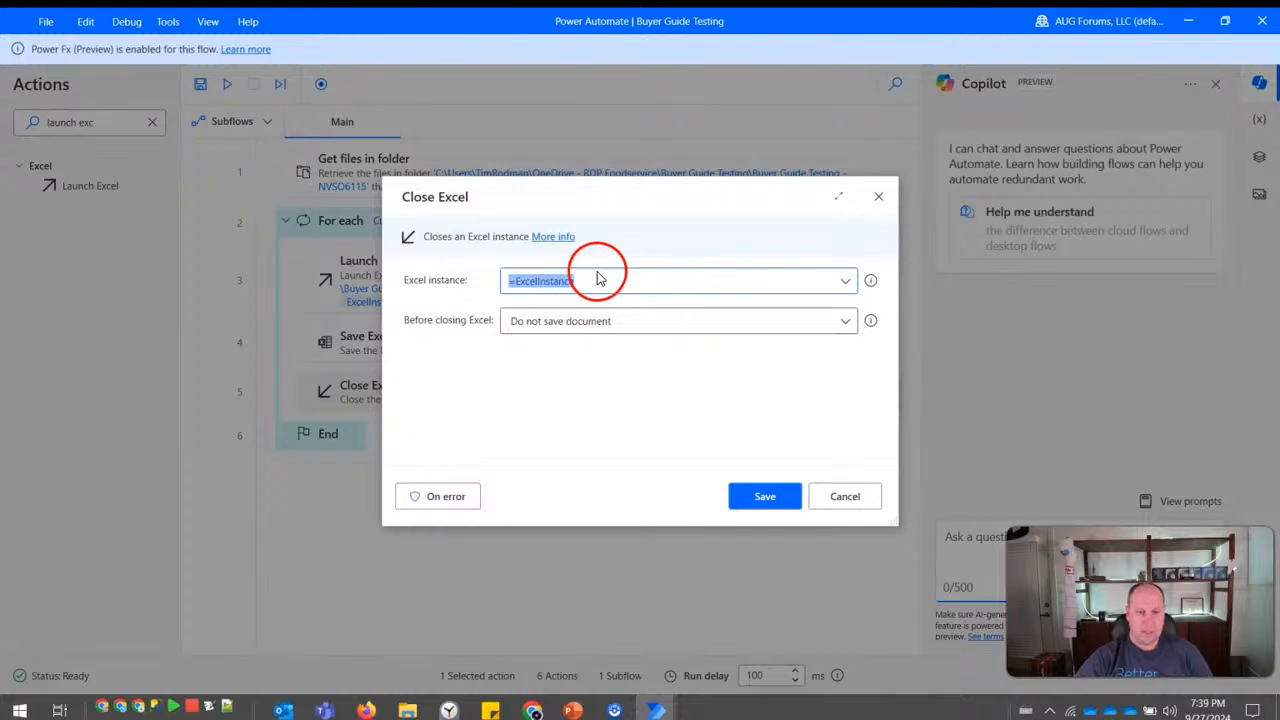
{"action": "left_click", "coordinate": [843, 497]}
{"action": "left_click", "coordinate": [300, 431]}
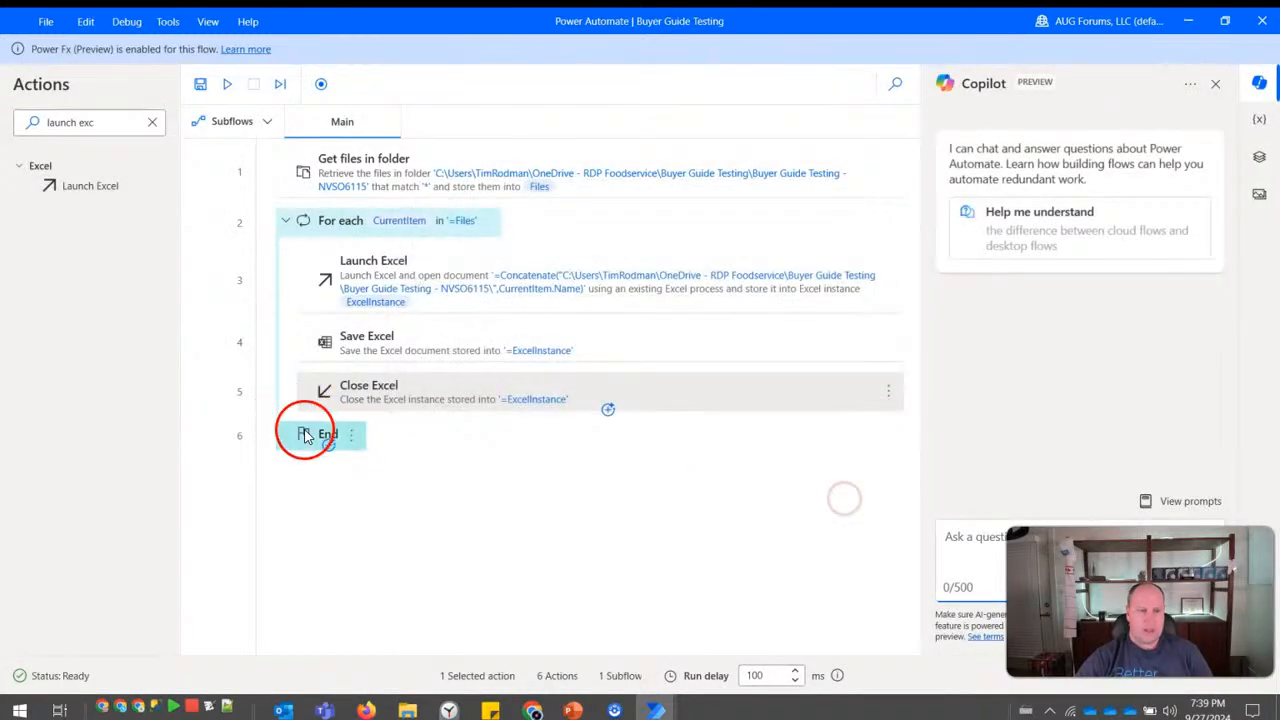
{"action": "left_click", "coordinate": [243, 300]}
{"action": "left_click", "coordinate": [286, 232]}
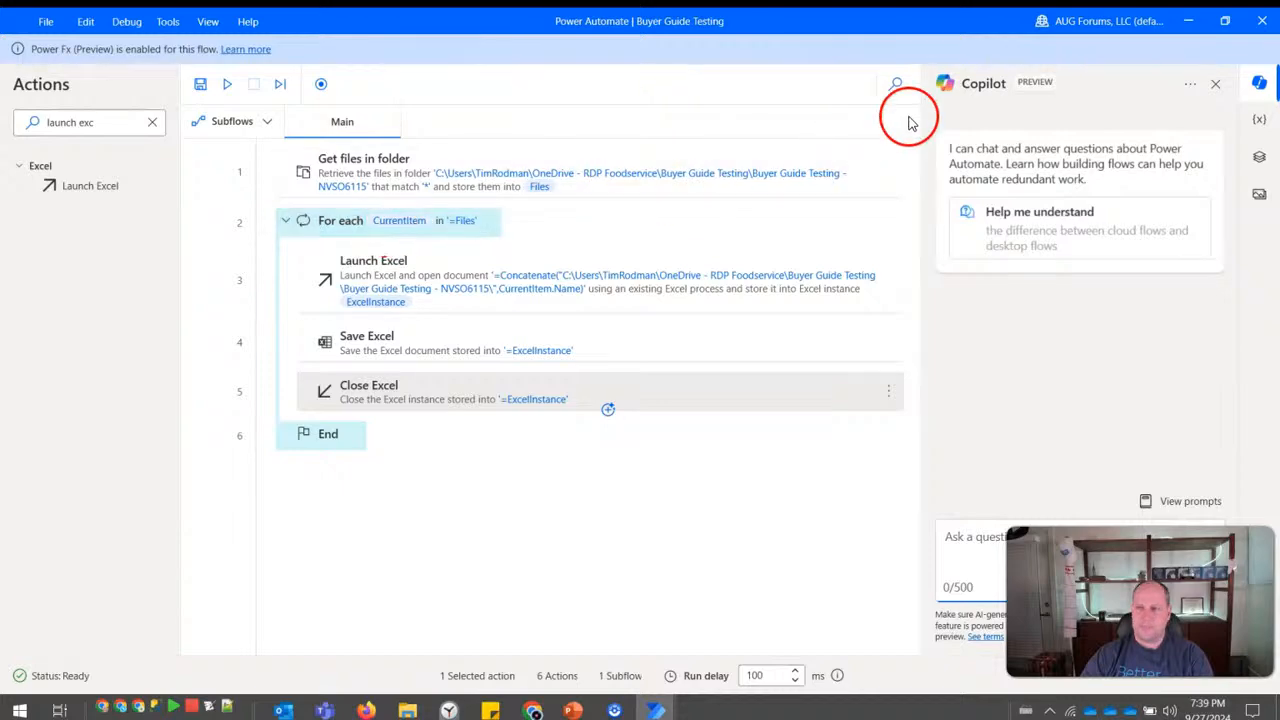
Close the Buyer Guide Testing flow designer, return to the process diagram slide, and reveal its Excel Analysis (Power Query) box.
{"action": "left_click", "coordinate": [1255, 22]}
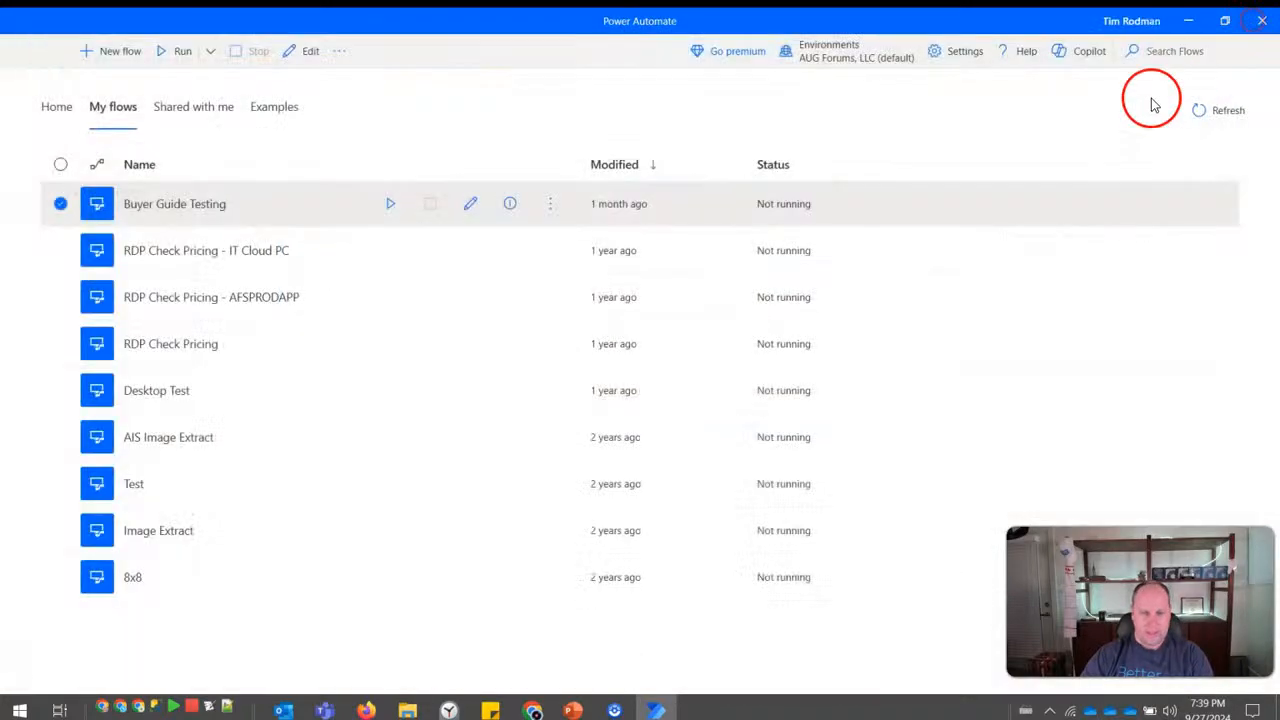
{"action": "left_click", "coordinate": [1204, 24]}
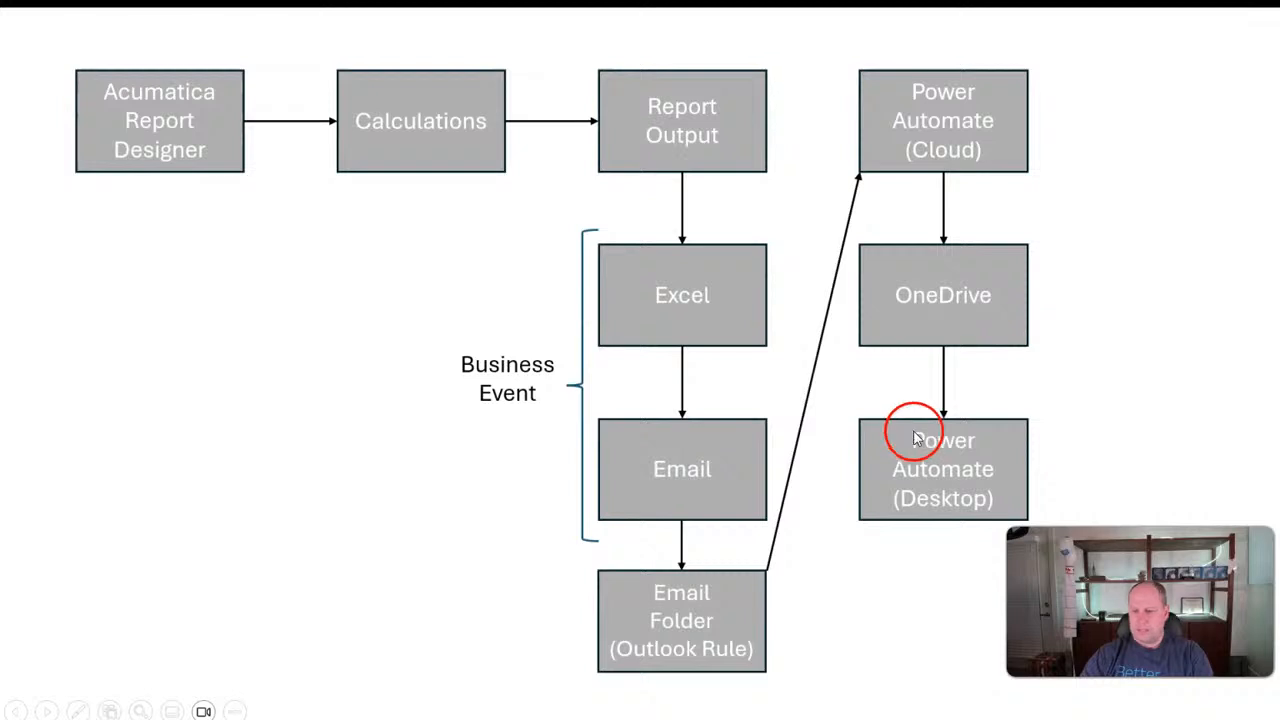
{"action": "left_click", "coordinate": [1089, 363]}
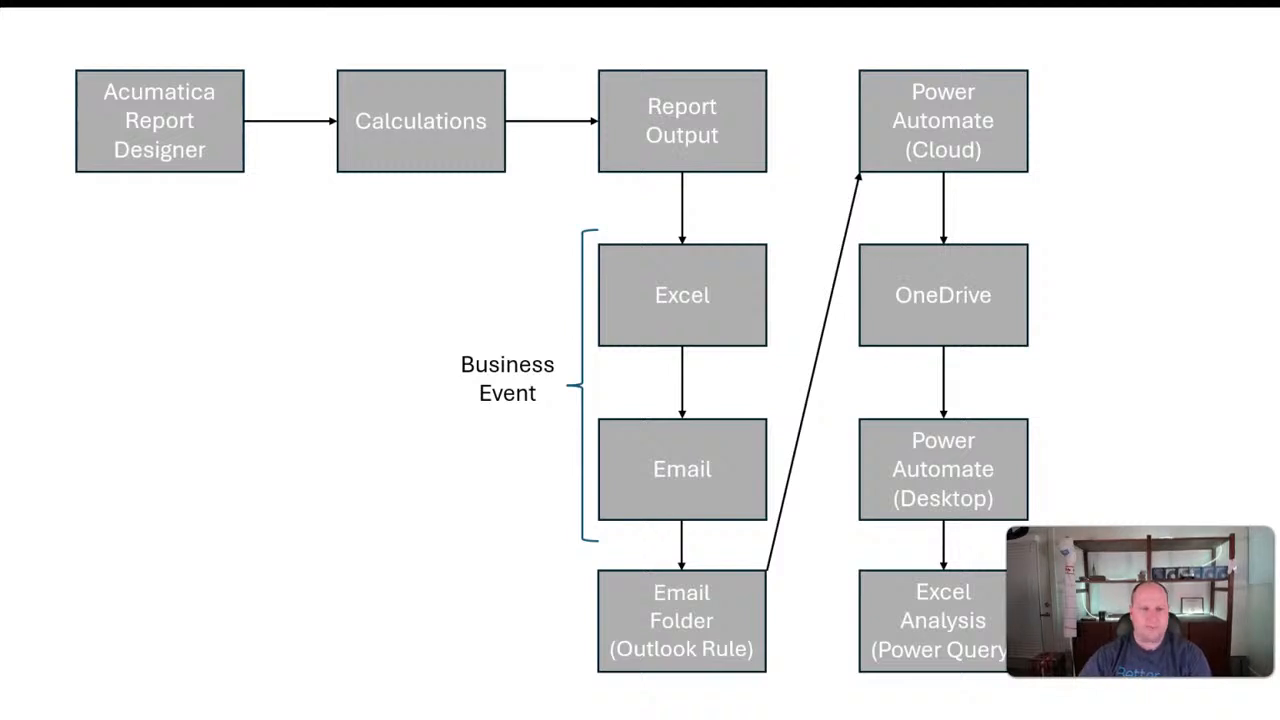
Switch to File Explorer and look through the Buyer Guide workbooks in the Buyer Guide Testing - NVSO6115 folder.
{"action": "key", "text": "alt+Tab"}
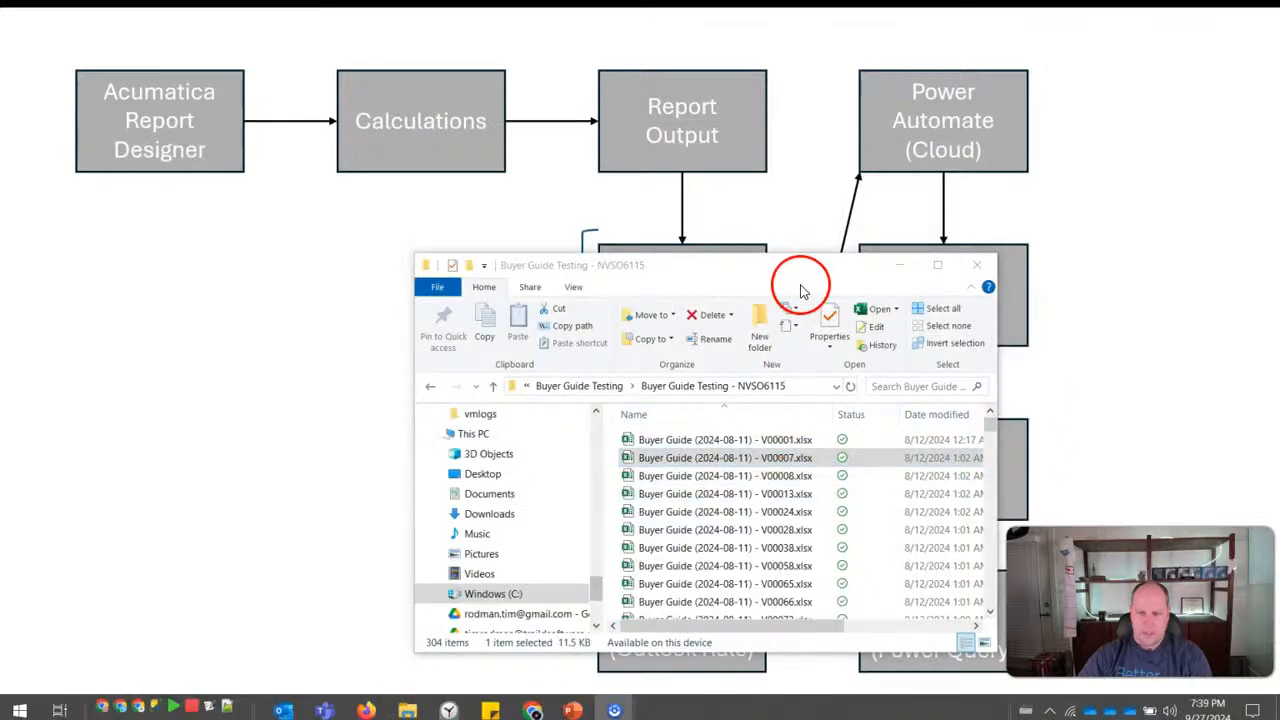
{"action": "left_click_drag", "start_coordinate": [780, 262], "coordinate": [594, 120]}
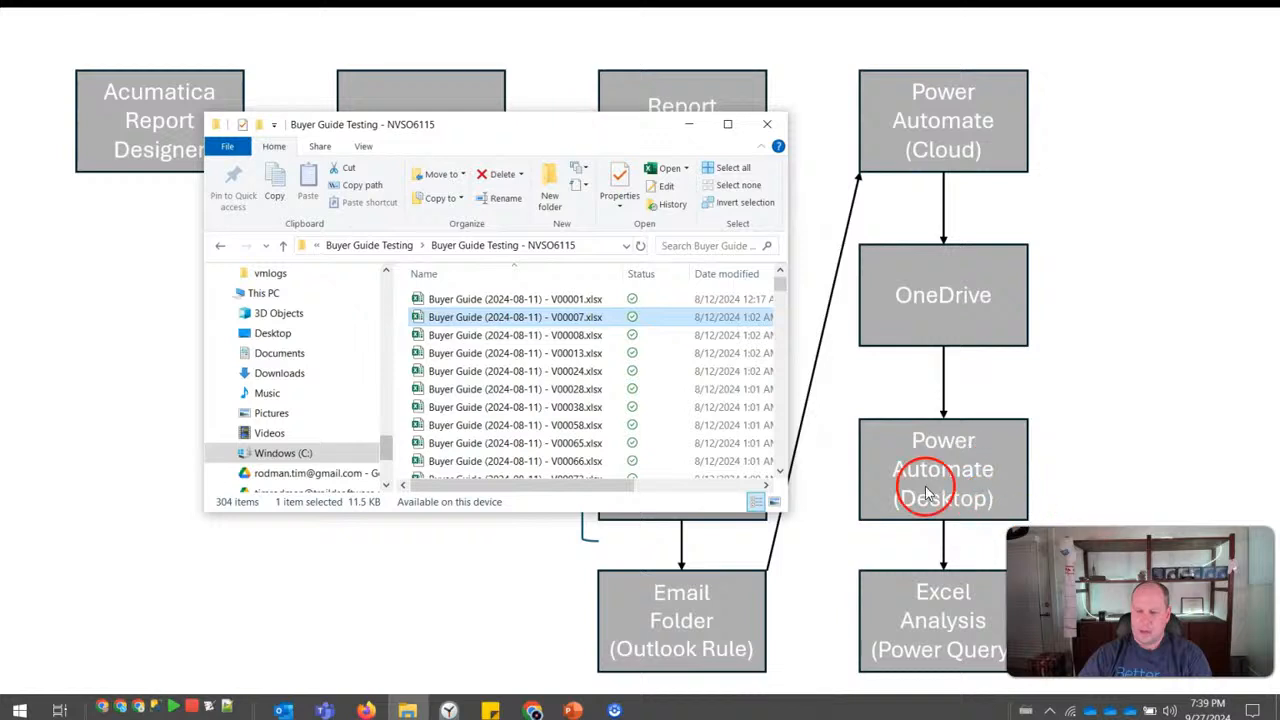
{"action": "left_click", "coordinate": [492, 352]}
{"action": "left_click", "coordinate": [493, 372]}
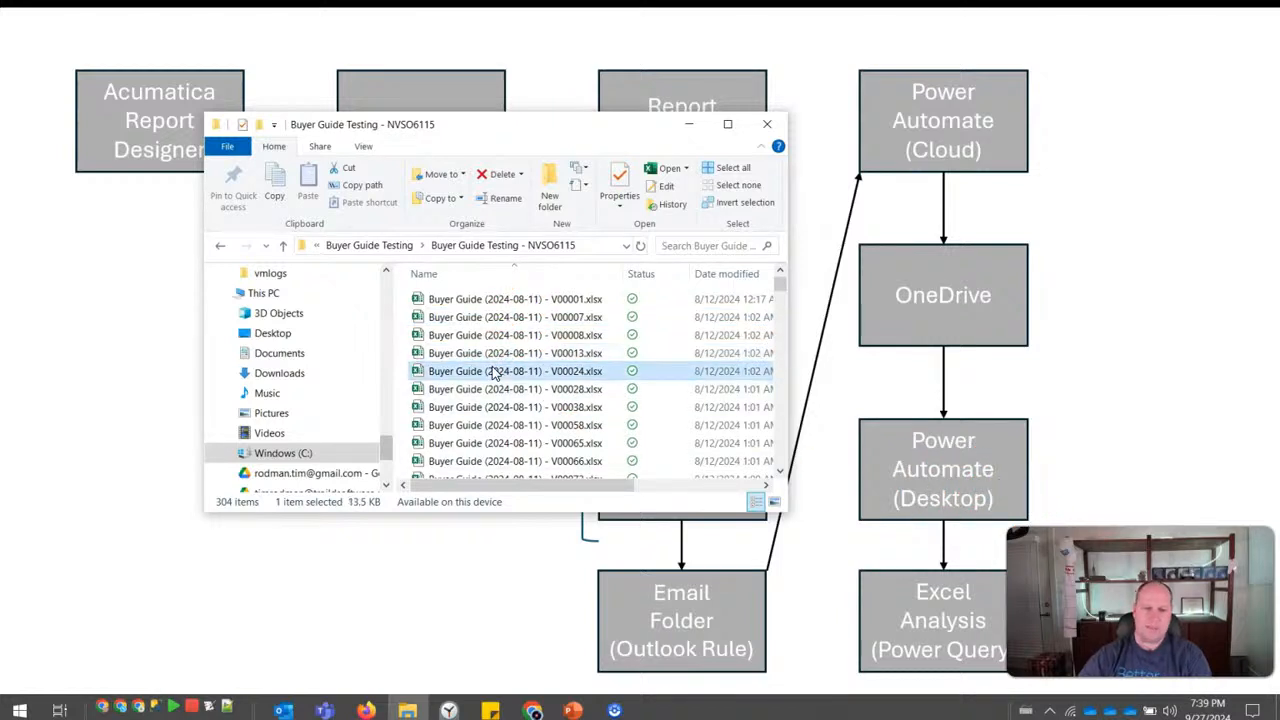
{"action": "key", "text": "Down"}
{"action": "key", "text": "Down"}
{"action": "key", "text": "Down"}
{"action": "key", "text": "Down"}
{"action": "key", "text": "Down"}
{"action": "key", "text": "Down"}
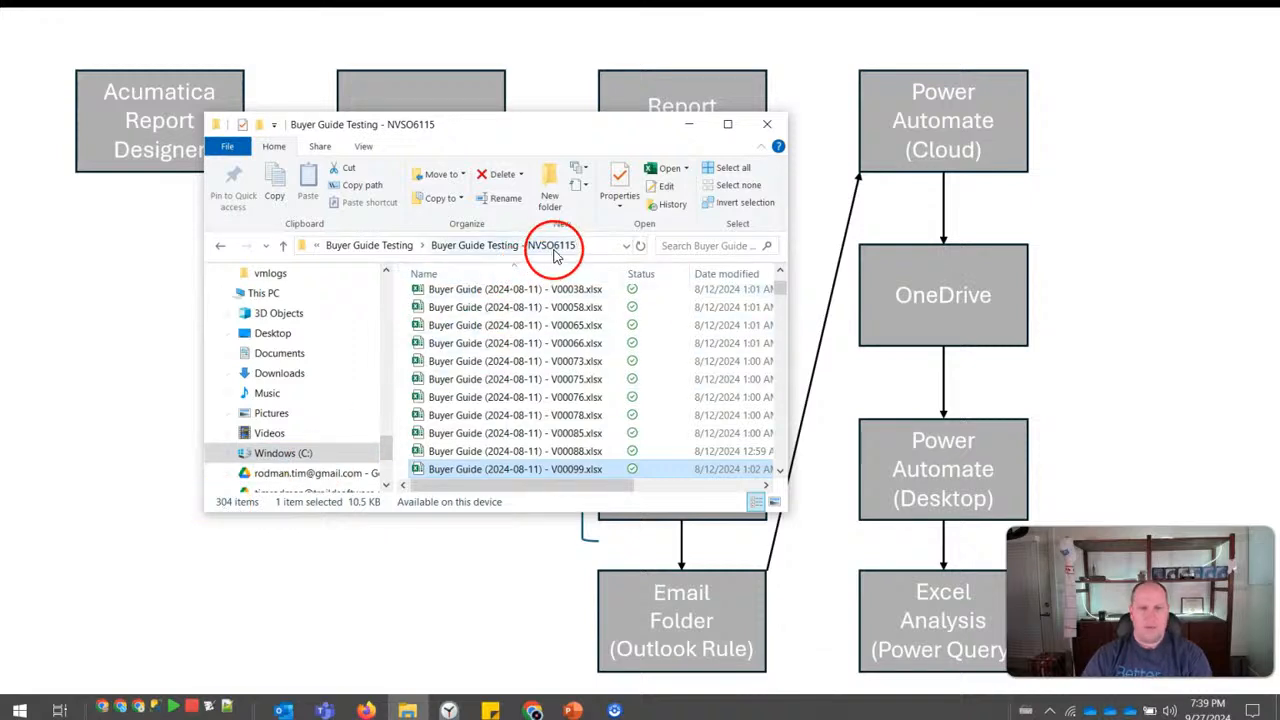
Examine the workbooks in the Buyer Guide Testing - RD200006 folder, and return to the parent Buyer Guide Testing folder.
{"action": "left_click", "coordinate": [370, 245]}
{"action": "double_click", "coordinate": [479, 318]}
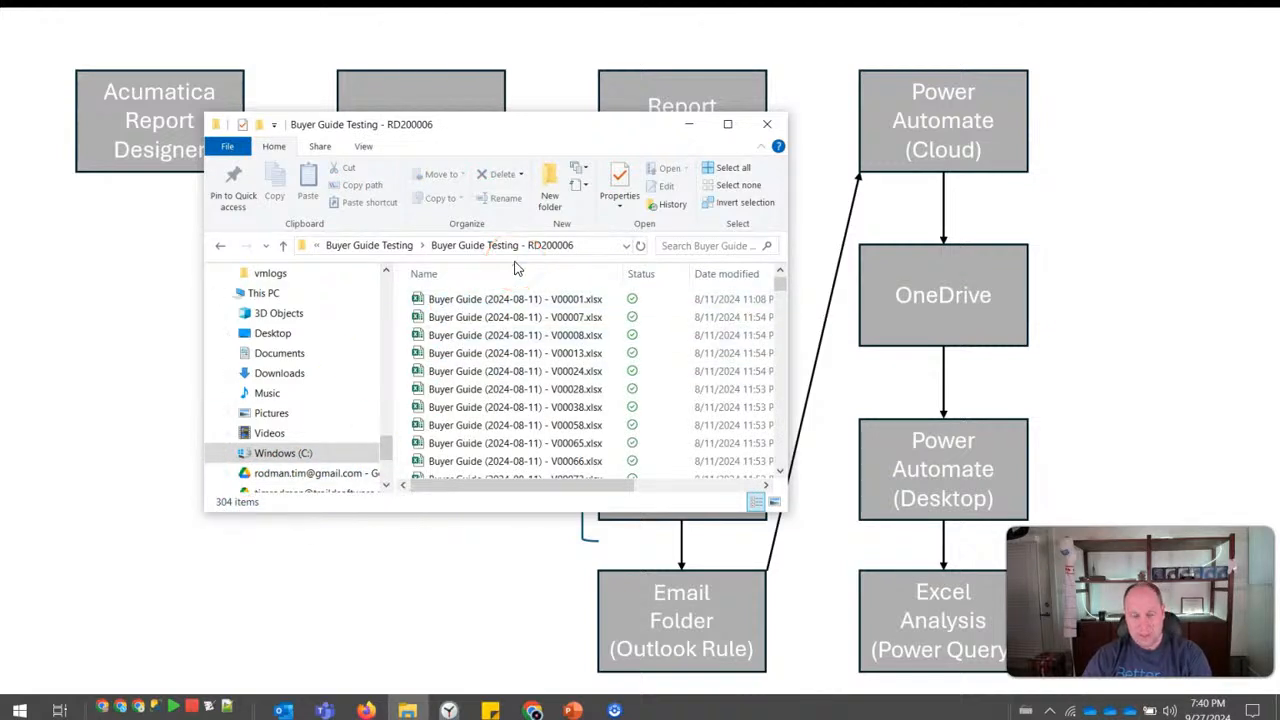
{"action": "left_click", "coordinate": [520, 346]}
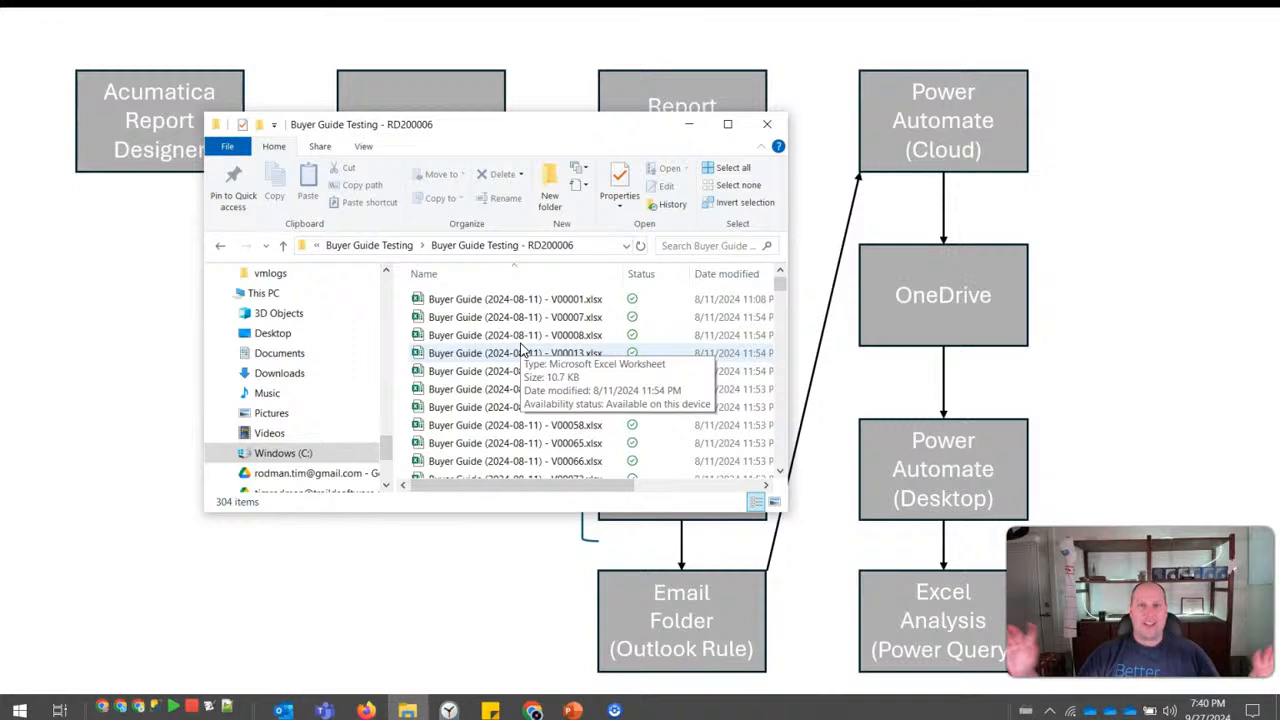
{"action": "left_click", "coordinate": [512, 352]}
{"action": "left_click", "coordinate": [557, 318]}
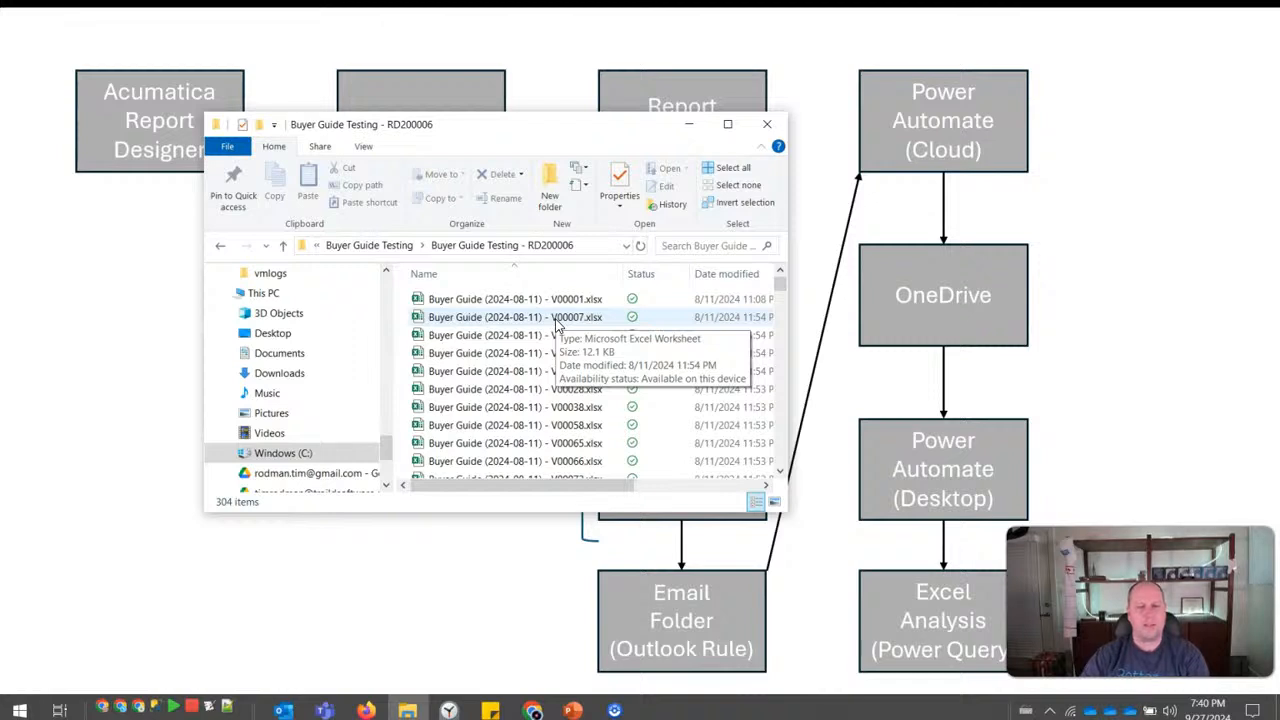
{"action": "left_click", "coordinate": [497, 299]}
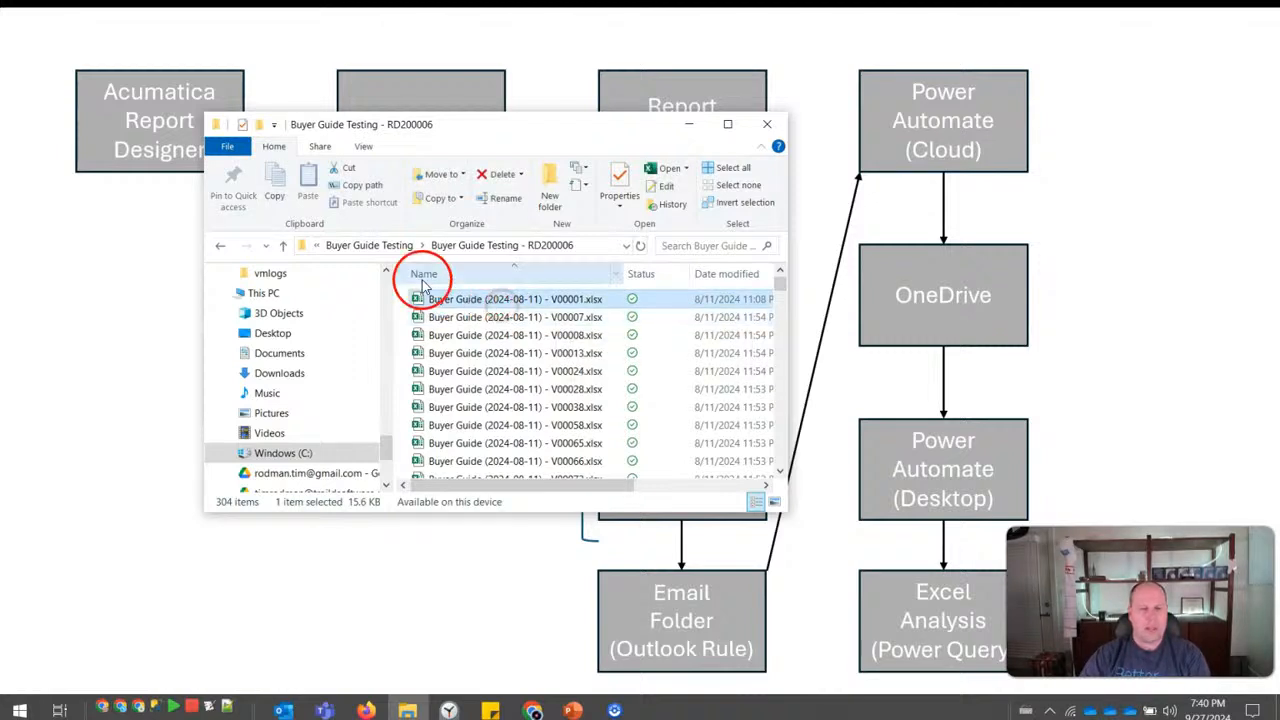
{"action": "left_click", "coordinate": [370, 245]}
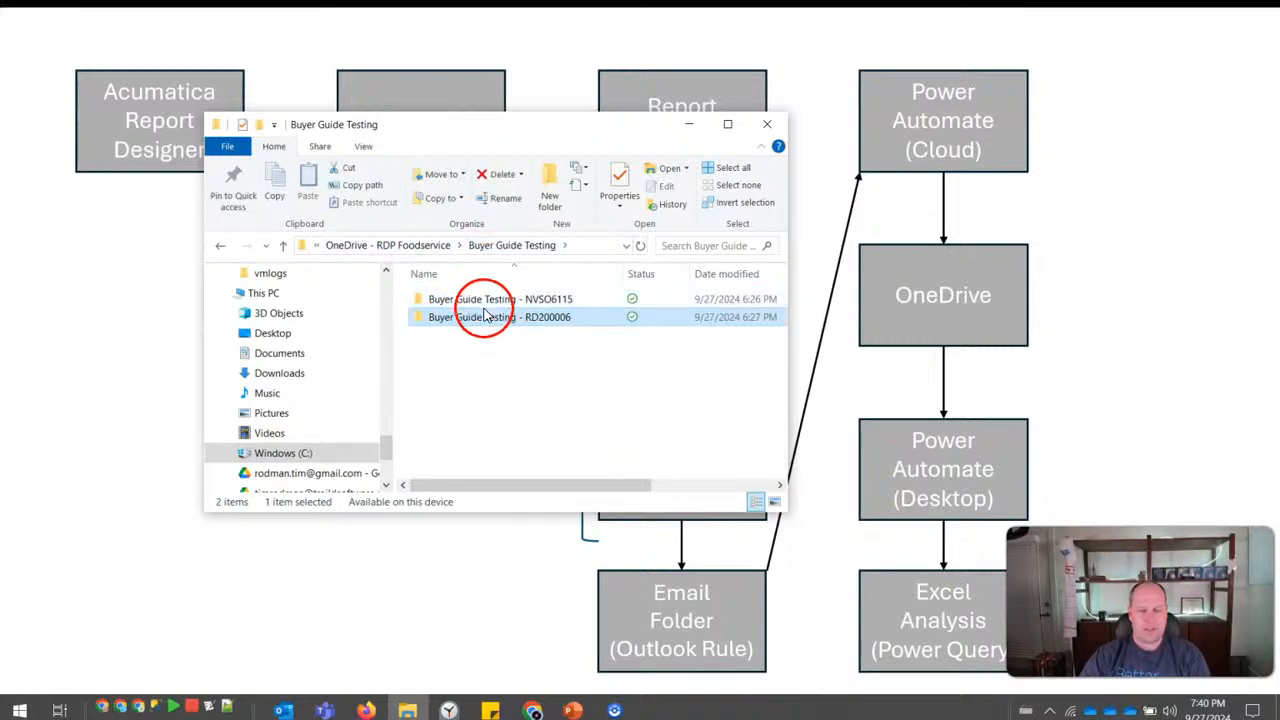
{"action": "left_click", "coordinate": [489, 370]}
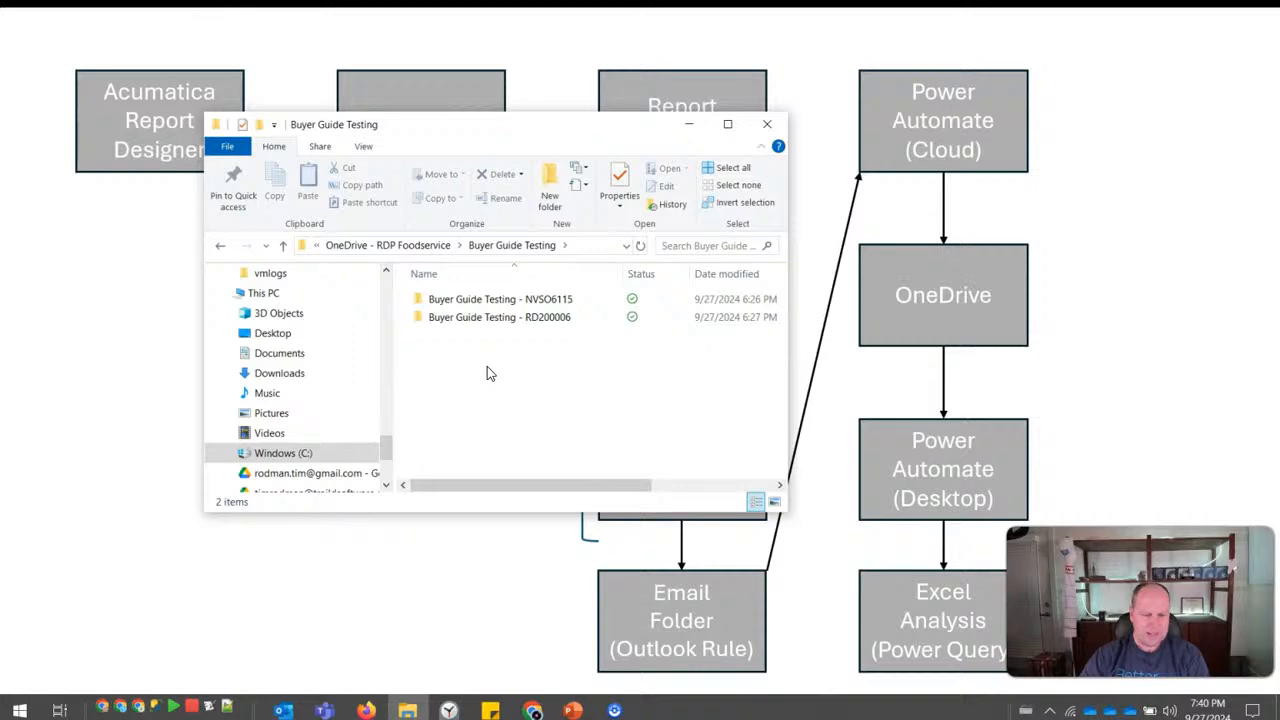
Launch Excel with a blank workbook and shrink its window so the folder behind it shows.
{"action": "key", "text": "super"}
{"action": "type", "text": "excel"}
{"action": "key", "text": "Return"}
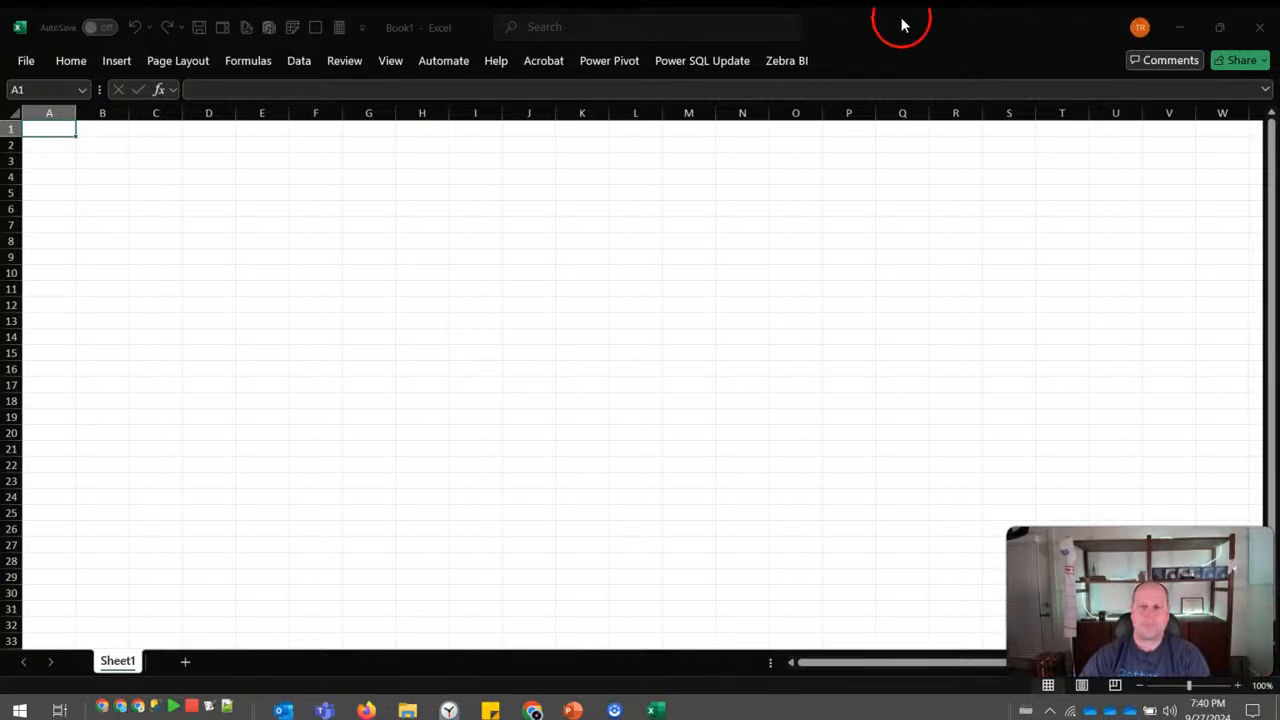
{"action": "left_click_drag", "start_coordinate": [901, 25], "coordinate": [667, 300]}
{"action": "key", "text": "ctrl+s"}
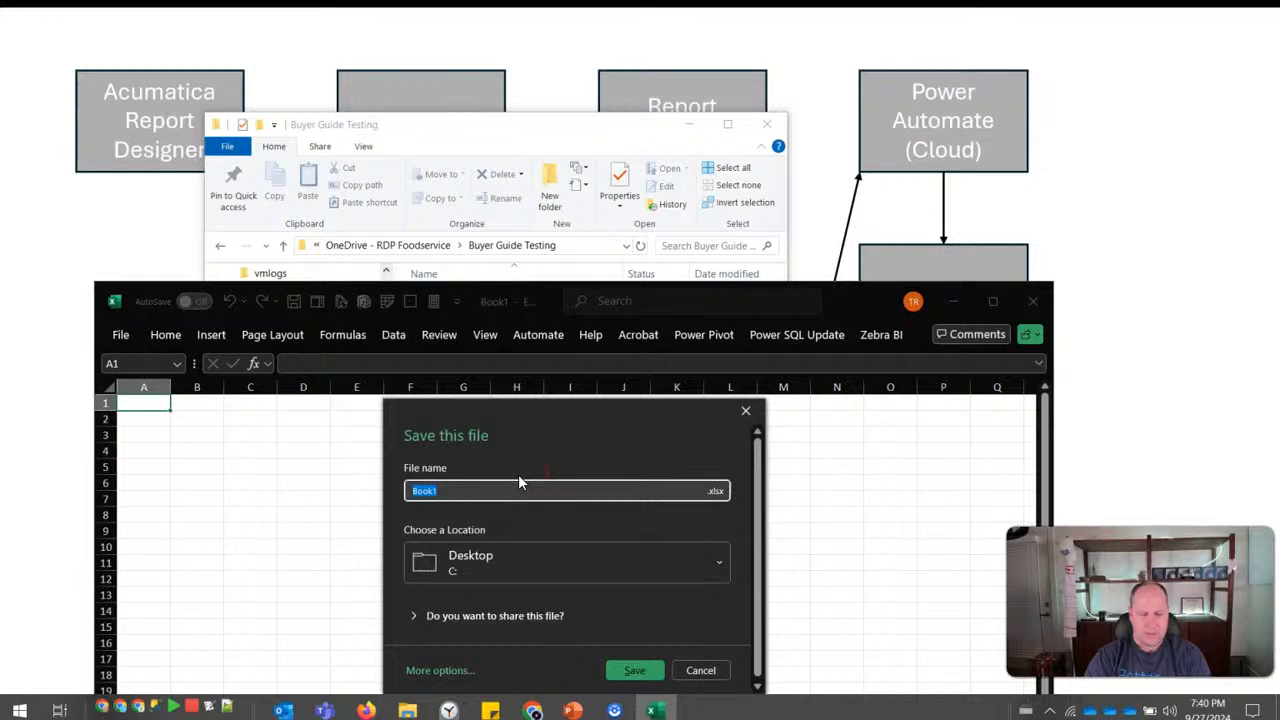
{"action": "type", "text": "Excel"}
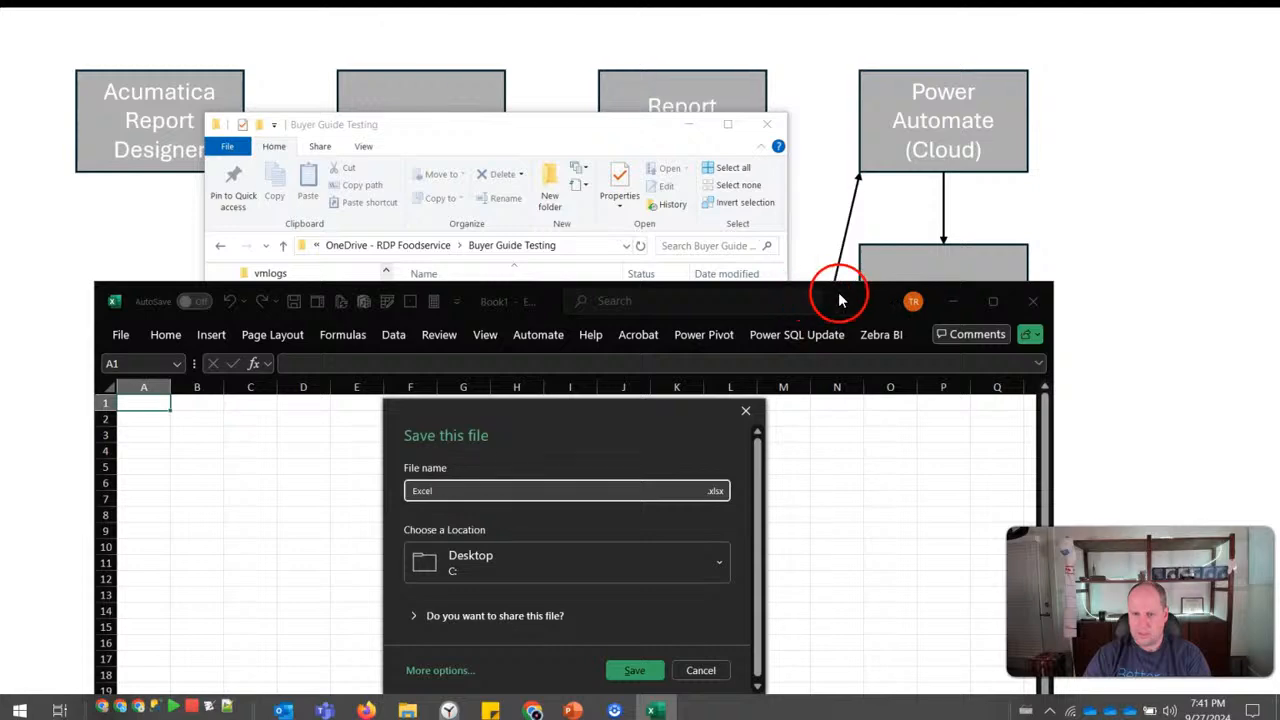
{"action": "left_click", "coordinate": [700, 669]}
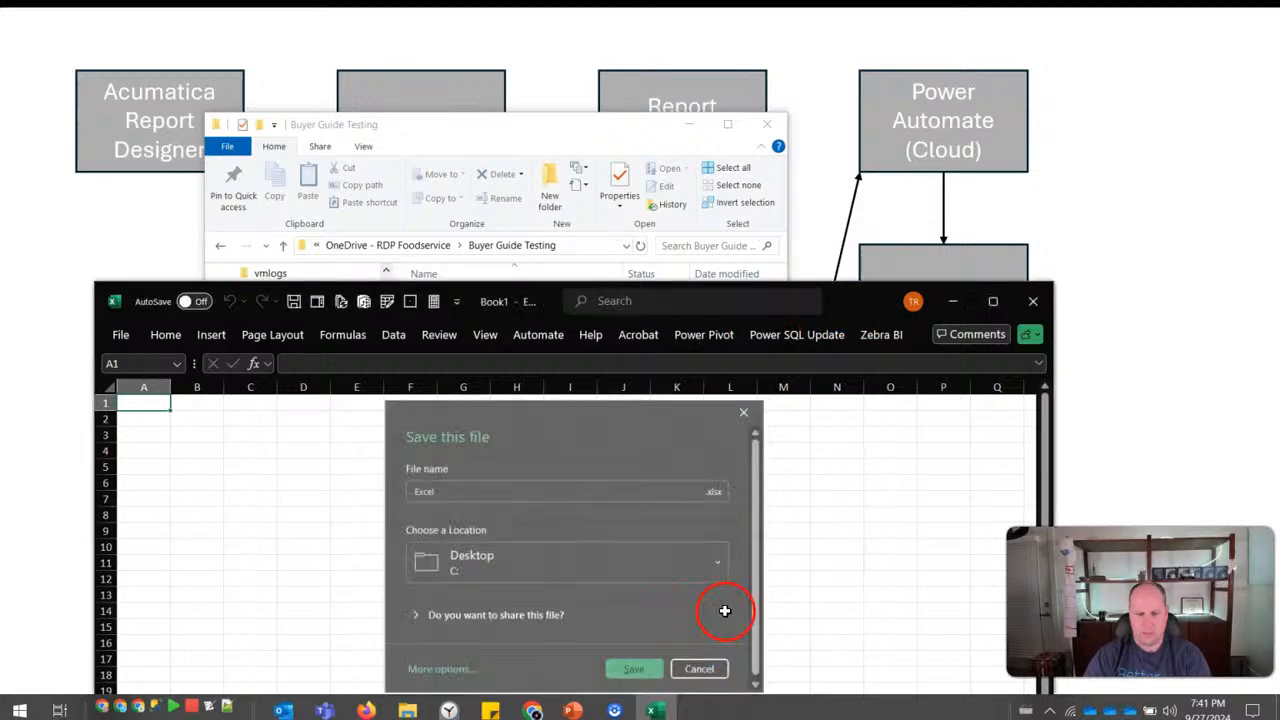
Save the blank workbook to the Desktop as Excel Analysis (Power Query).xlsx and close it.
{"action": "left_click_drag", "start_coordinate": [846, 297], "coordinate": [808, 152]}
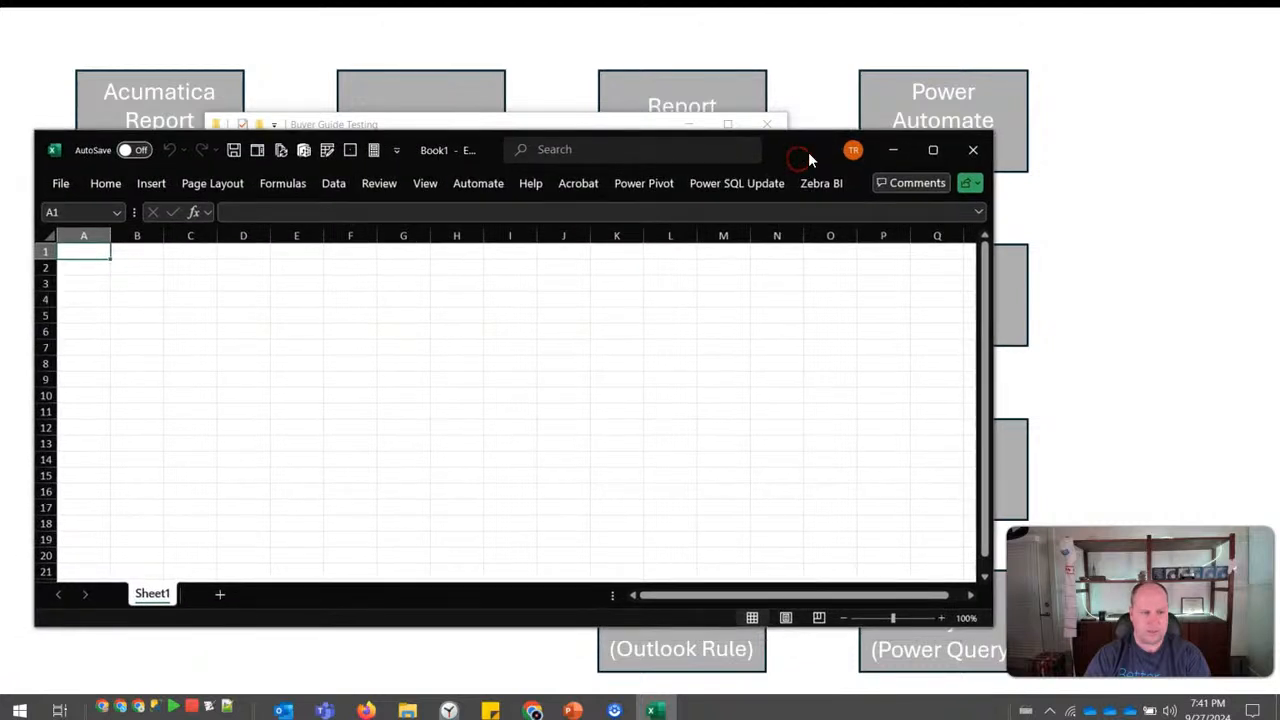
{"action": "key", "text": "ctrl+s"}
{"action": "type", "text": "Excel"}
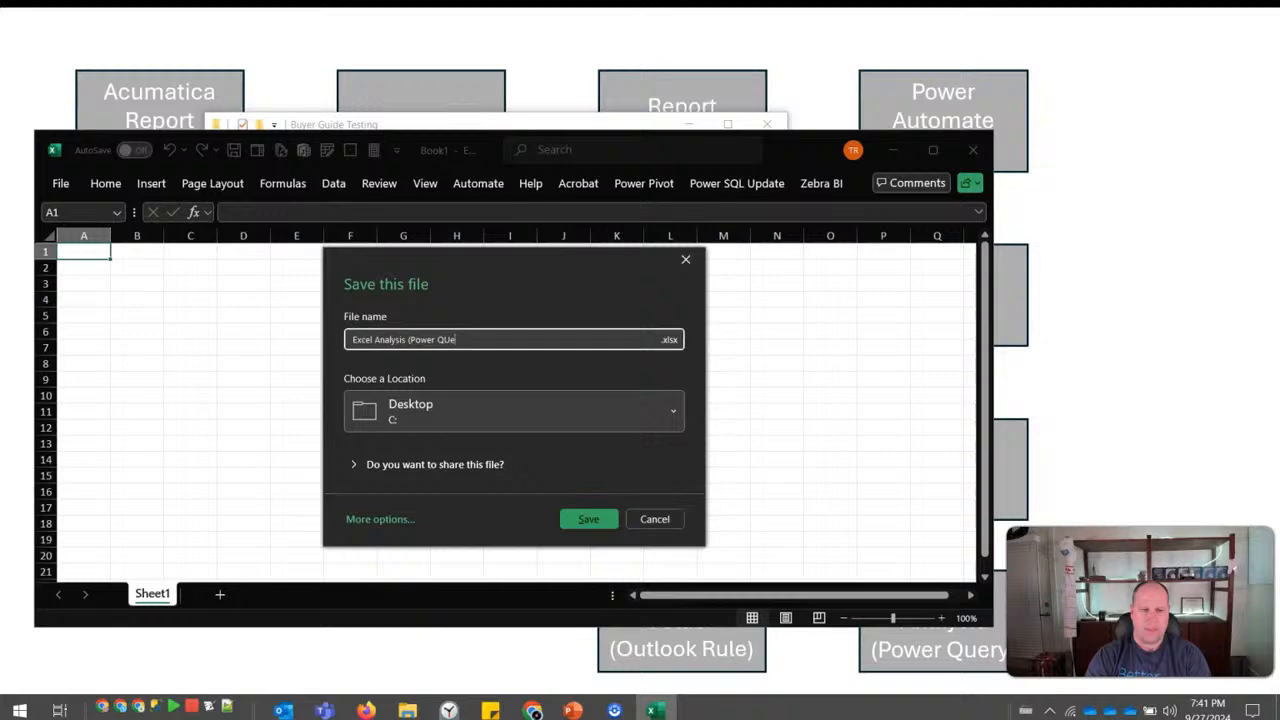
{"action": "type", "text": "Analysis (Power Query)"}
{"action": "key", "text": "Return"}
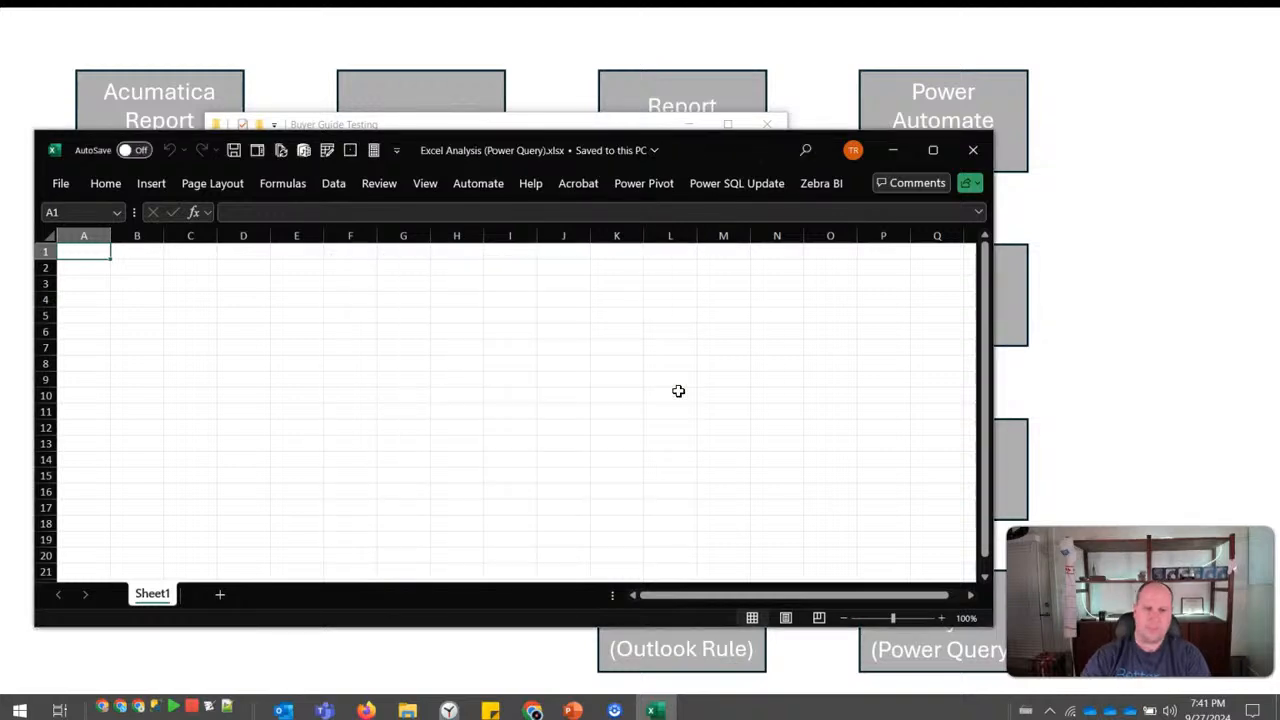
{"action": "left_click", "coordinate": [973, 150]}
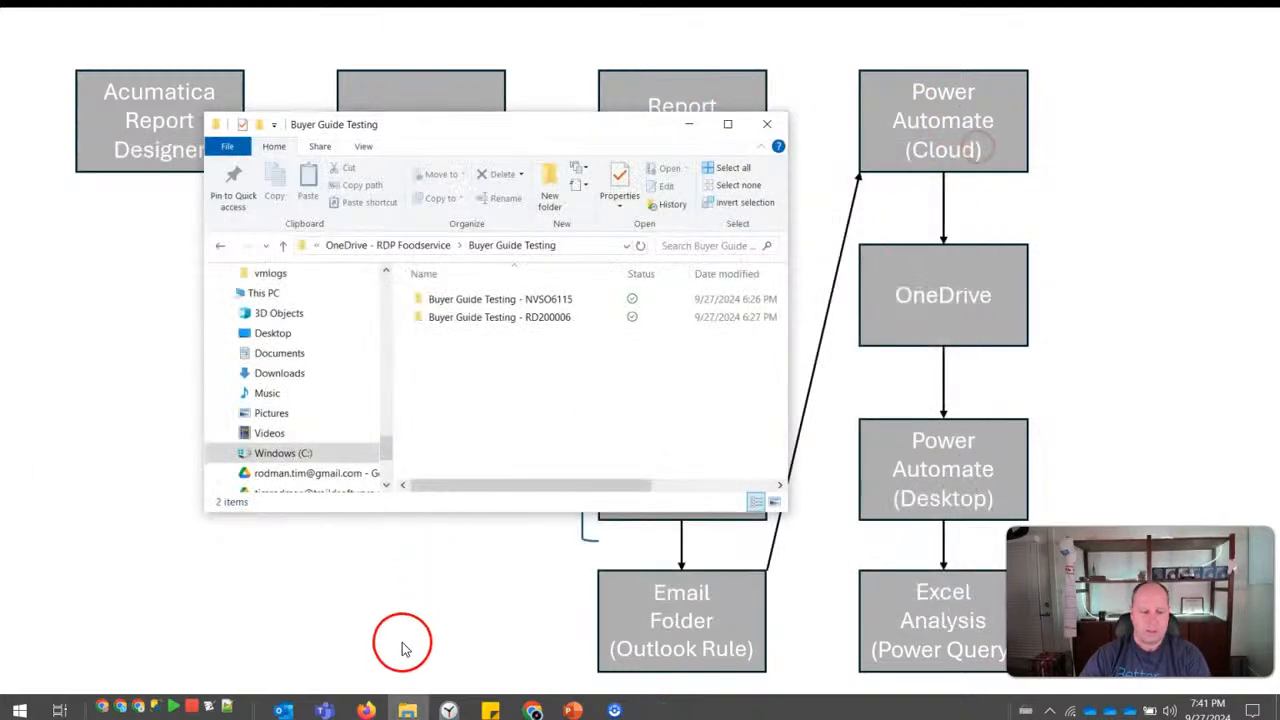
Transfer Excel Analysis (Power Query).xlsx from the Desktop into the OneDrive Buyer Guide Testing folder.
{"action": "left_click_drag", "start_coordinate": [386, 440], "coordinate": [381, 280]}
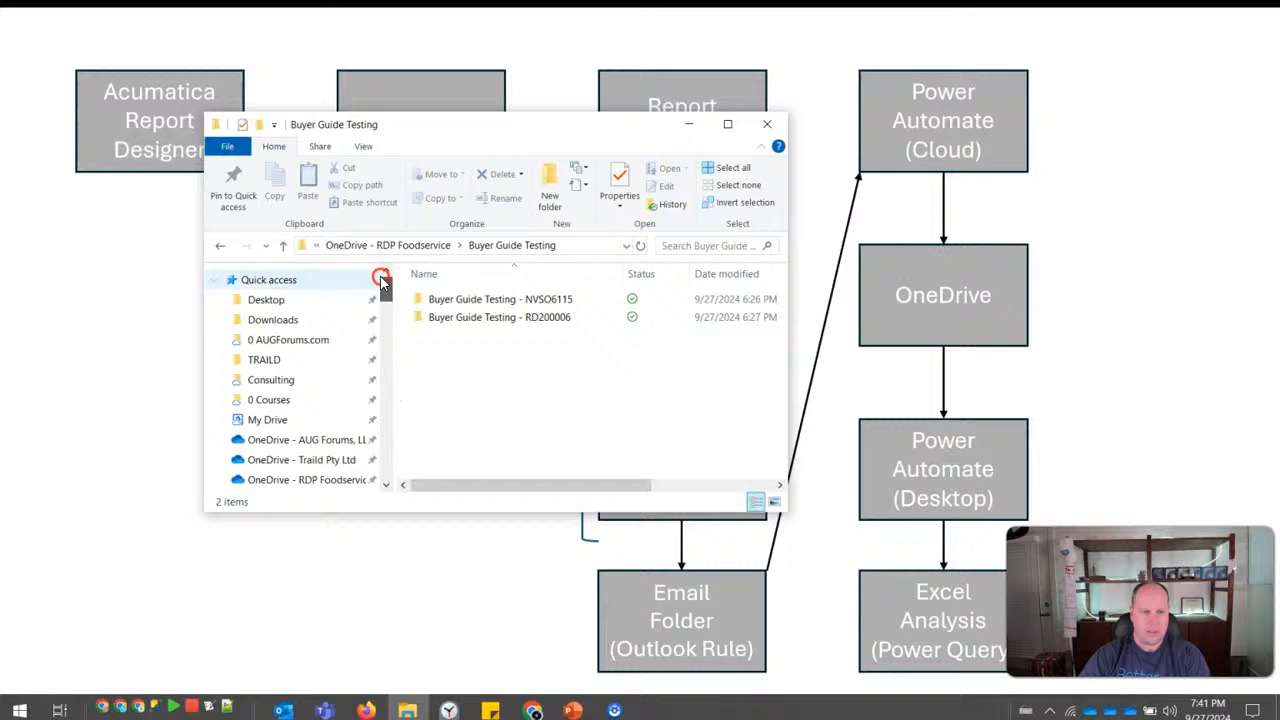
{"action": "left_click", "coordinate": [297, 300]}
{"action": "left_click", "coordinate": [440, 300]}
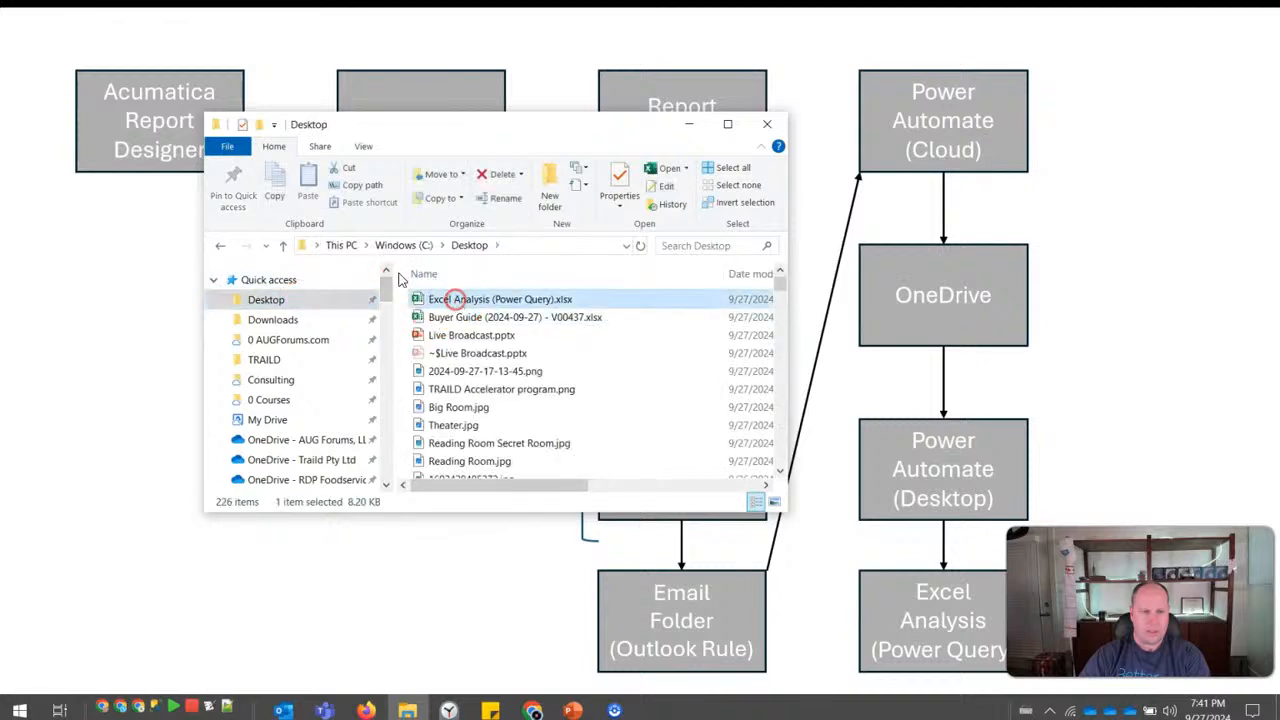
{"action": "left_click", "coordinate": [220, 246]}
{"action": "key", "text": "ctrl+v"}
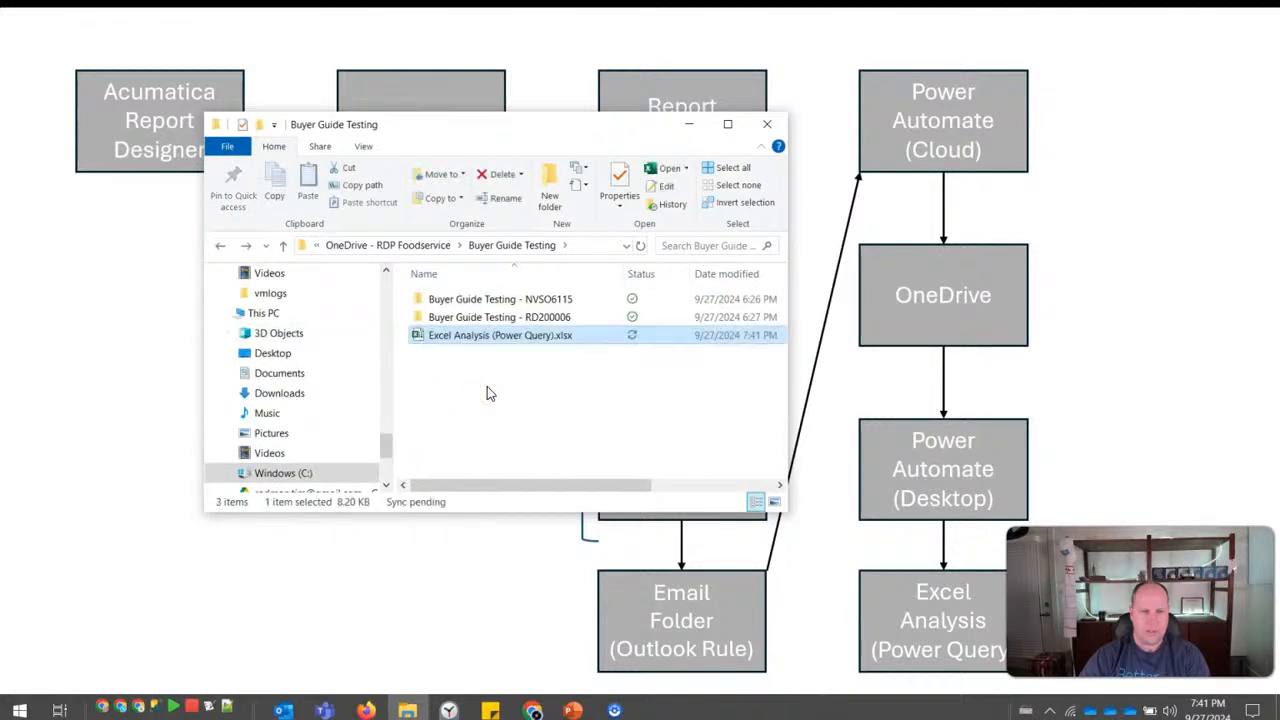
Open Excel Analysis (Power Query).xlsx from the Buyer Guide Testing folder and dismiss its sign-in notice.
{"action": "double_click", "coordinate": [478, 338]}
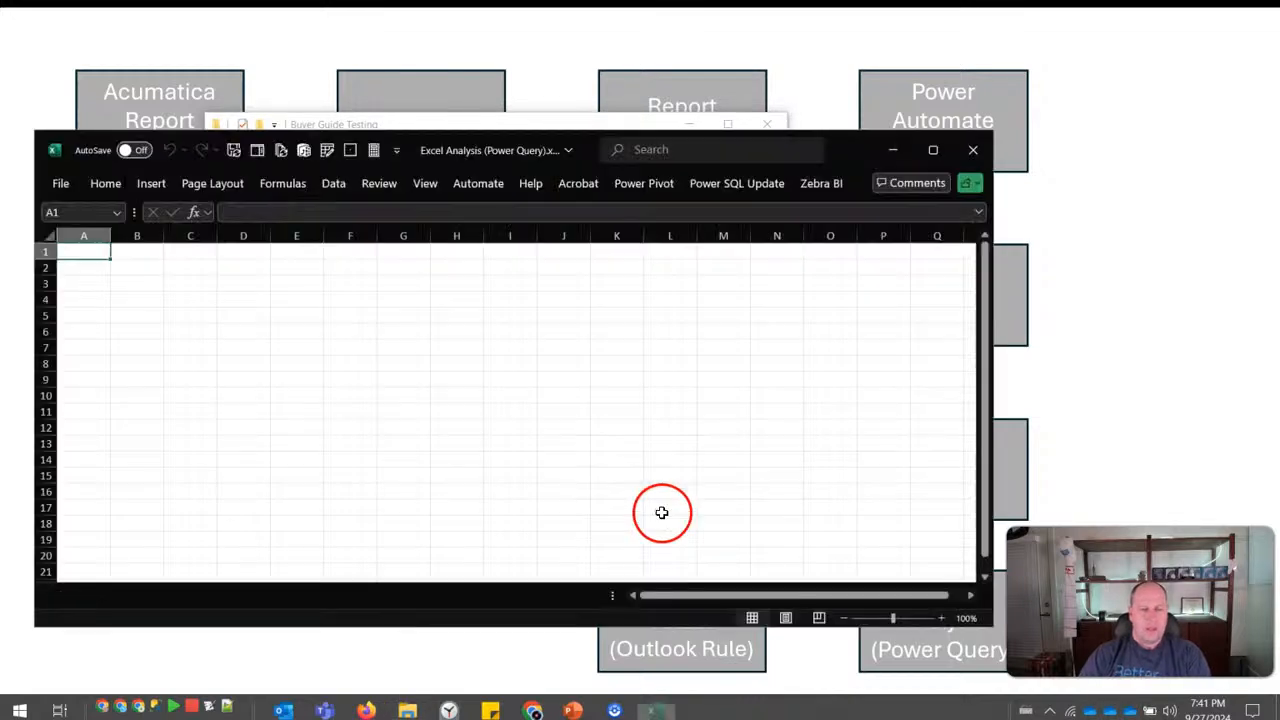
{"action": "left_click", "coordinate": [334, 185]}
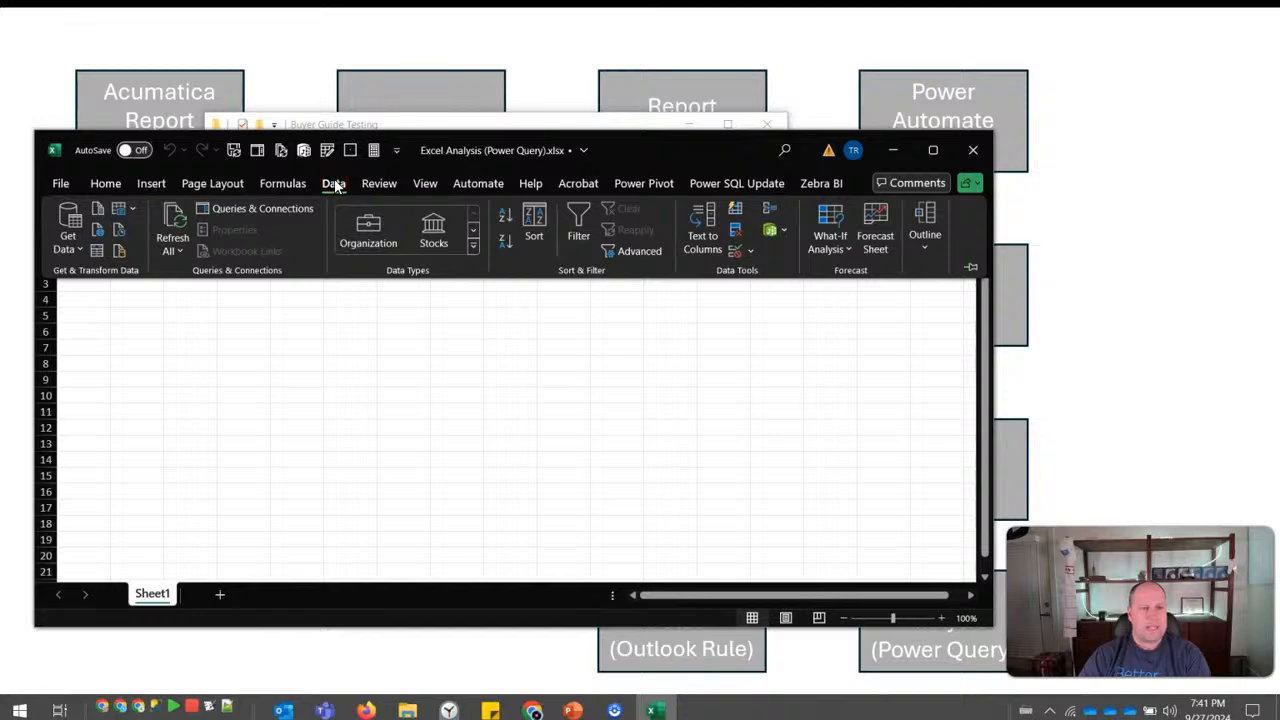
{"action": "left_click", "coordinate": [72, 240]}
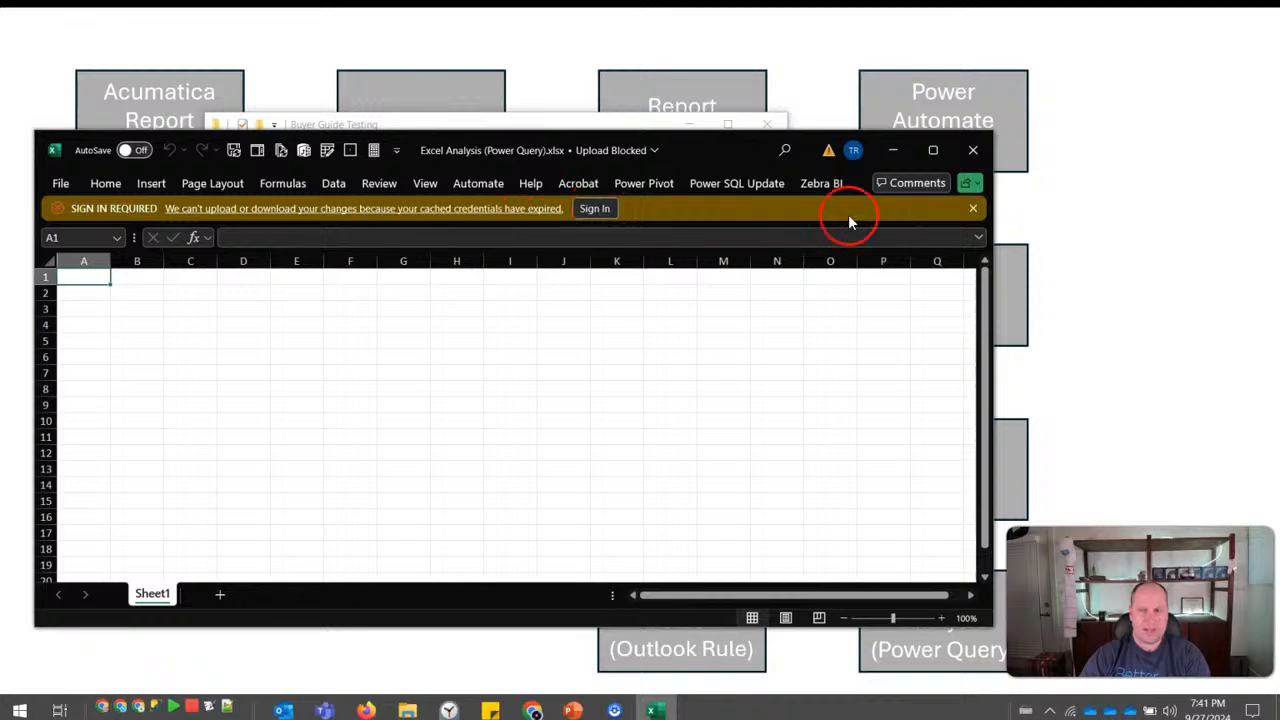
{"action": "left_click", "coordinate": [973, 210]}
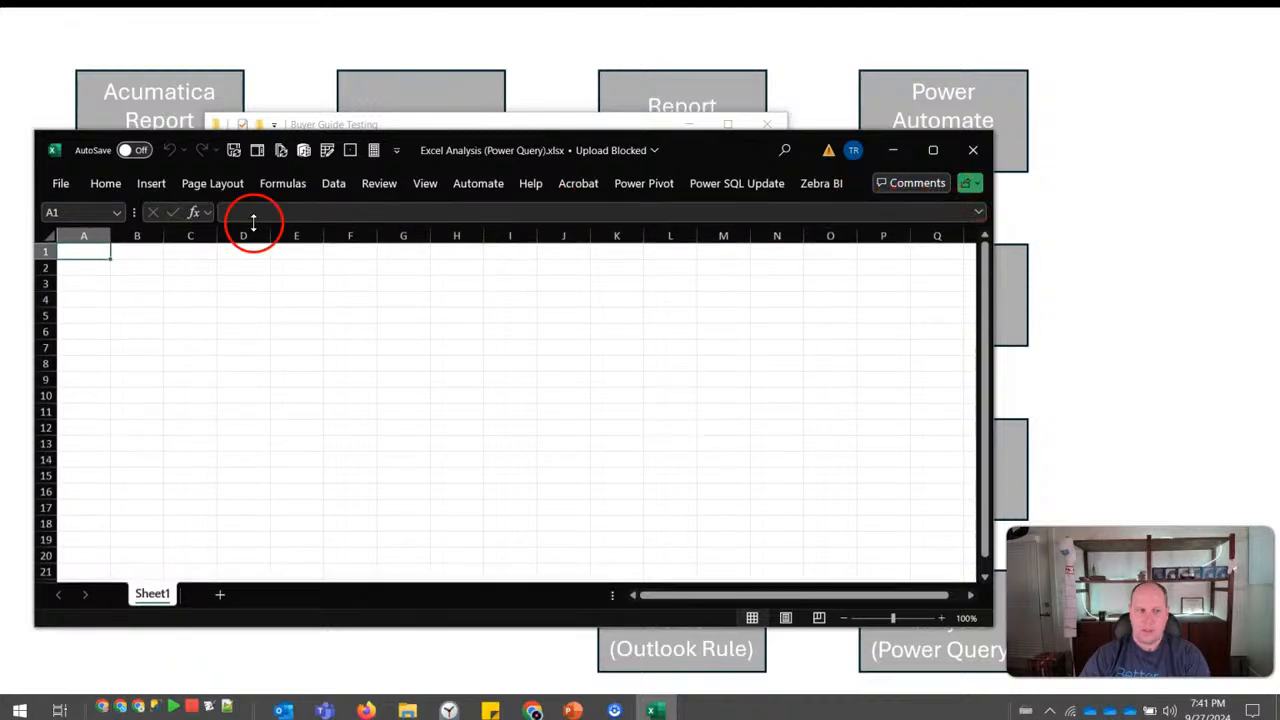
{"action": "left_click", "coordinate": [61, 184]}
{"action": "left_click", "coordinate": [56, 180]}
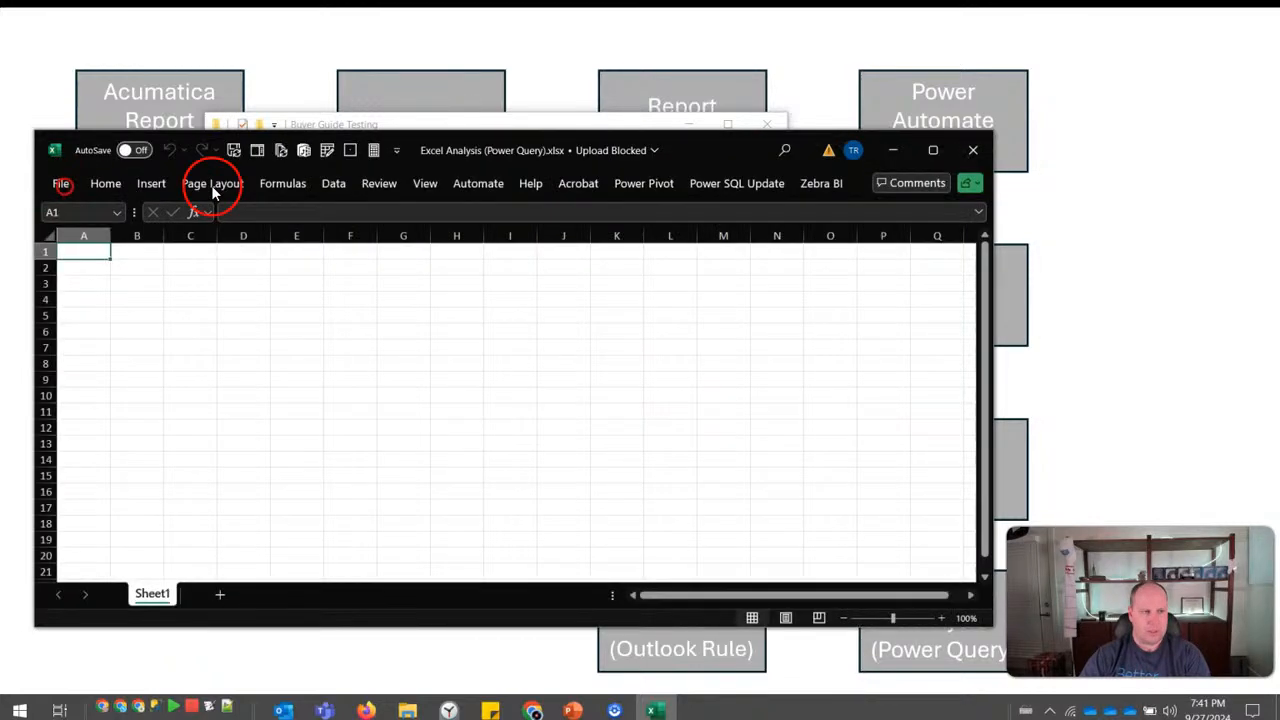
Begin a Power Query import into the workbook that uses a folder as its data source.
{"action": "left_click", "coordinate": [335, 185]}
{"action": "left_click", "coordinate": [70, 238]}
{"action": "left_click", "coordinate": [108, 278]}
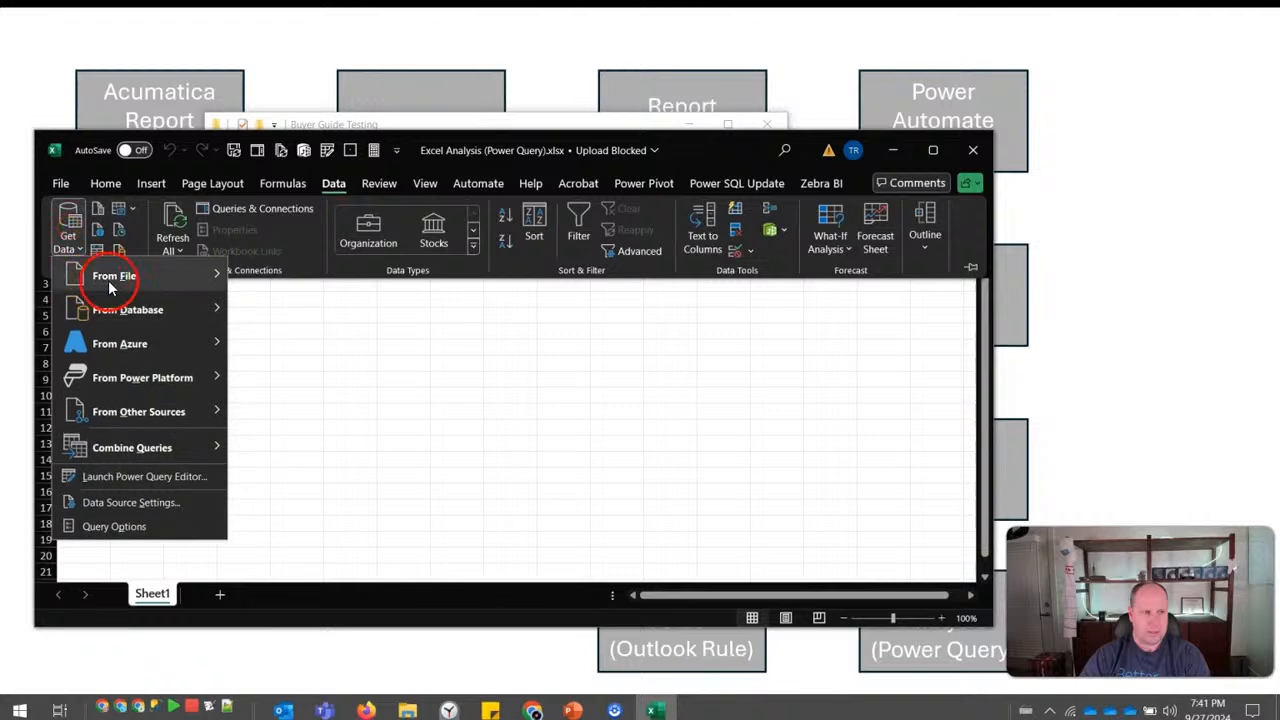
{"action": "left_click", "coordinate": [300, 311]}
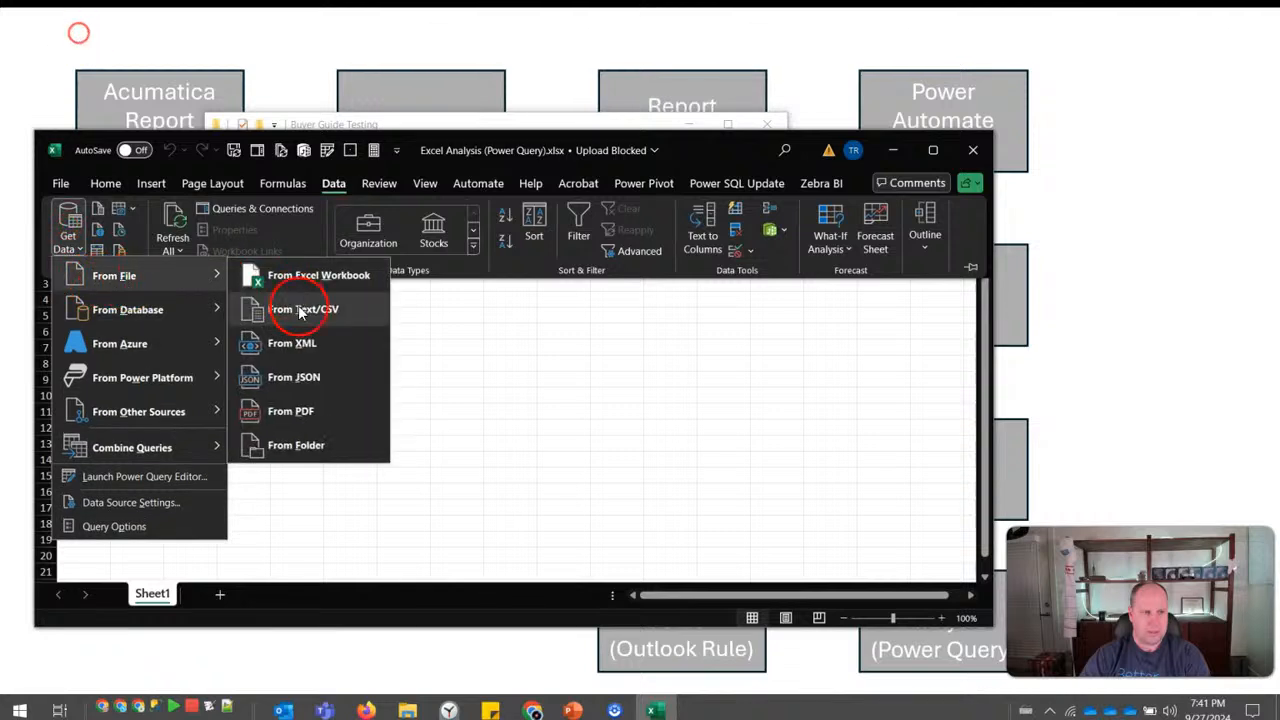
{"action": "left_click", "coordinate": [339, 455]}
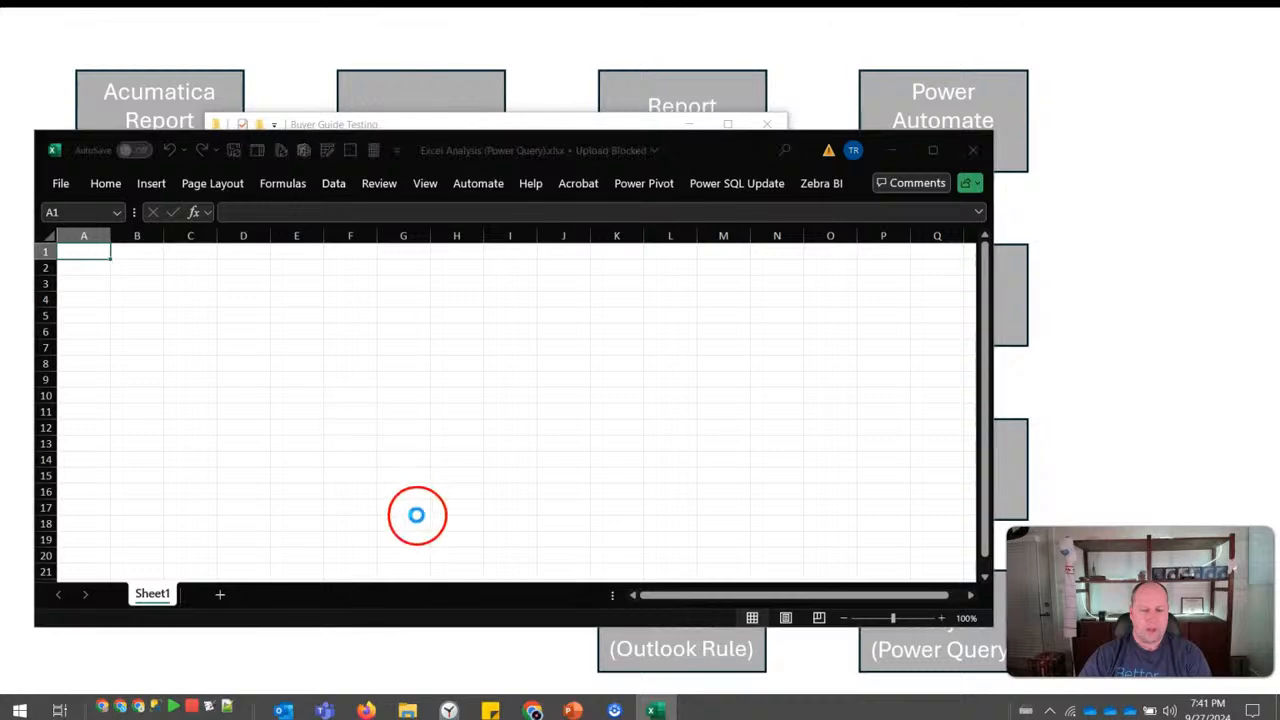
Copy the path of the OneDrive subfolder Buyer Guide Testing - NVSO6115 and choose that folder as the import source.
{"action": "left_click", "coordinate": [412, 710]}
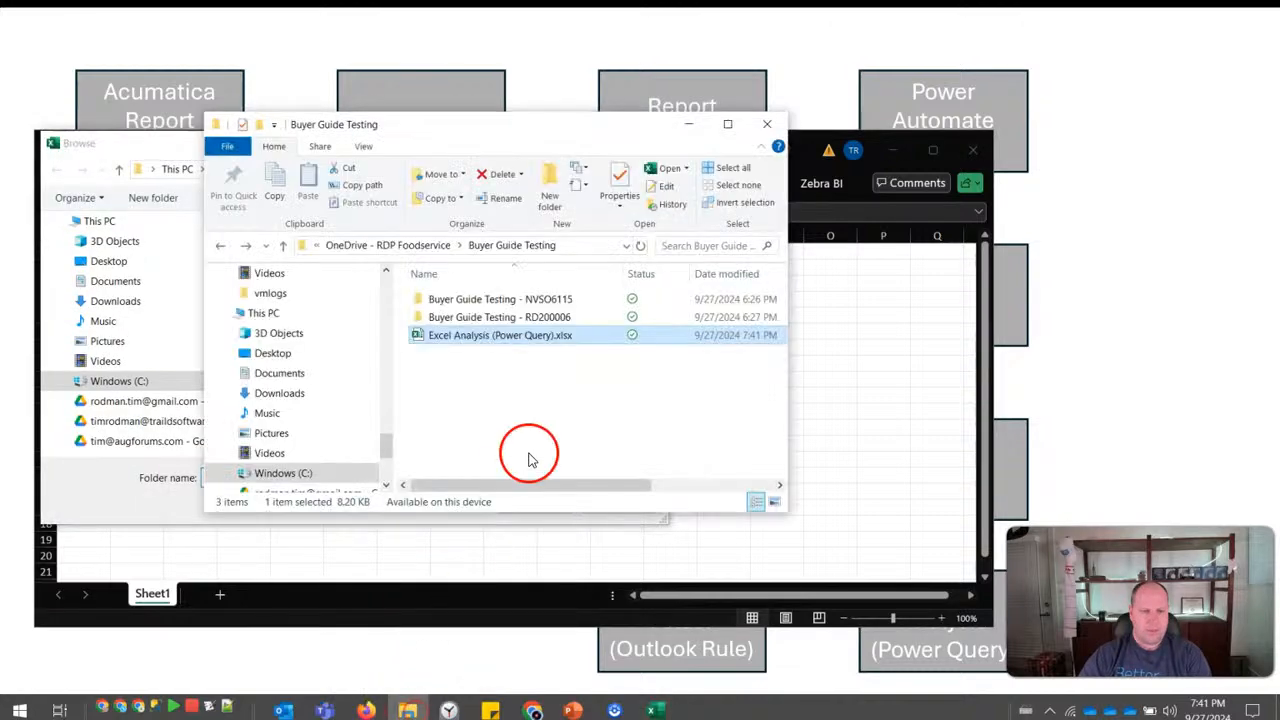
{"action": "double_click", "coordinate": [560, 299]}
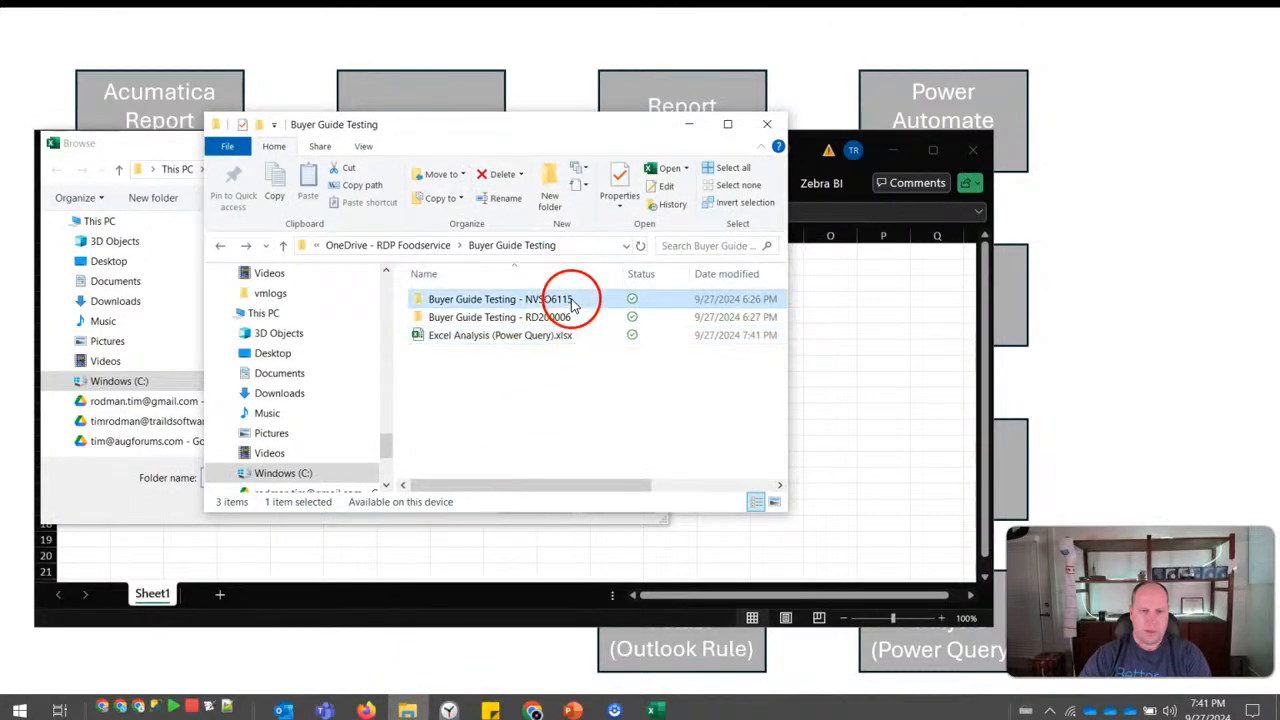
{"action": "left_click", "coordinate": [598, 245]}
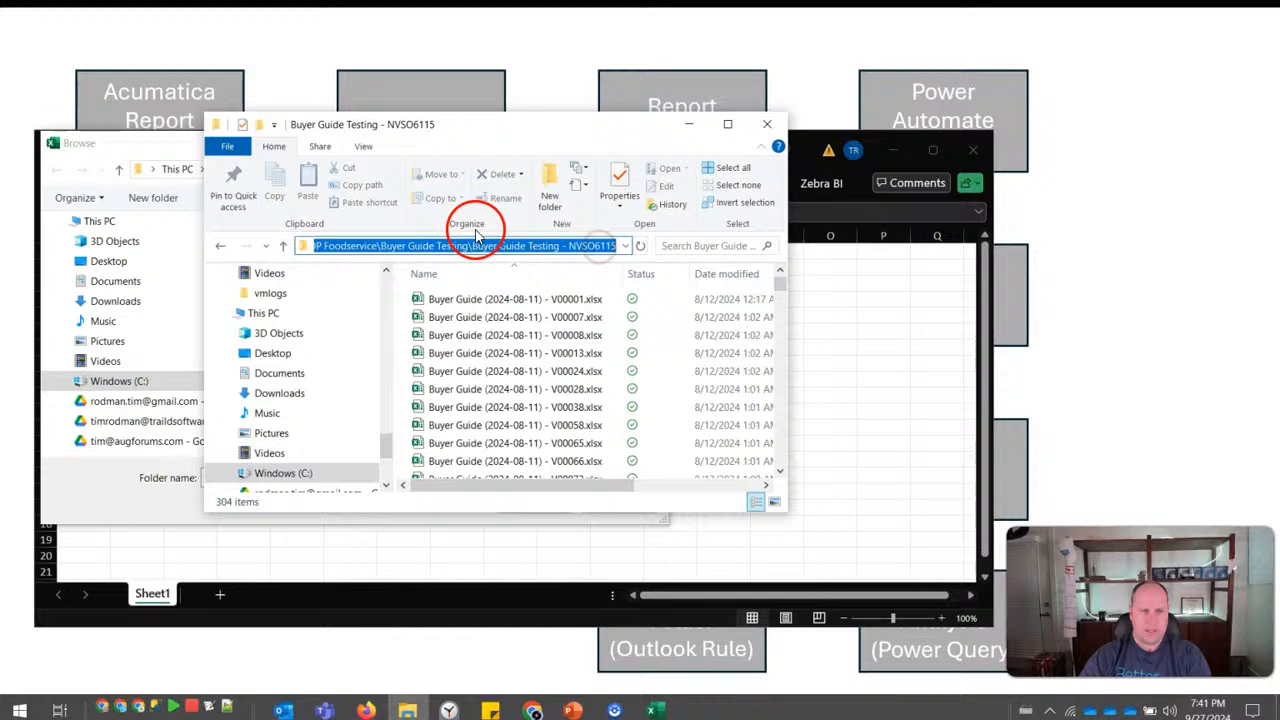
{"action": "left_click", "coordinate": [171, 143]}
{"action": "left_click", "coordinate": [360, 169]}
{"action": "key", "text": "ctrl+v"}
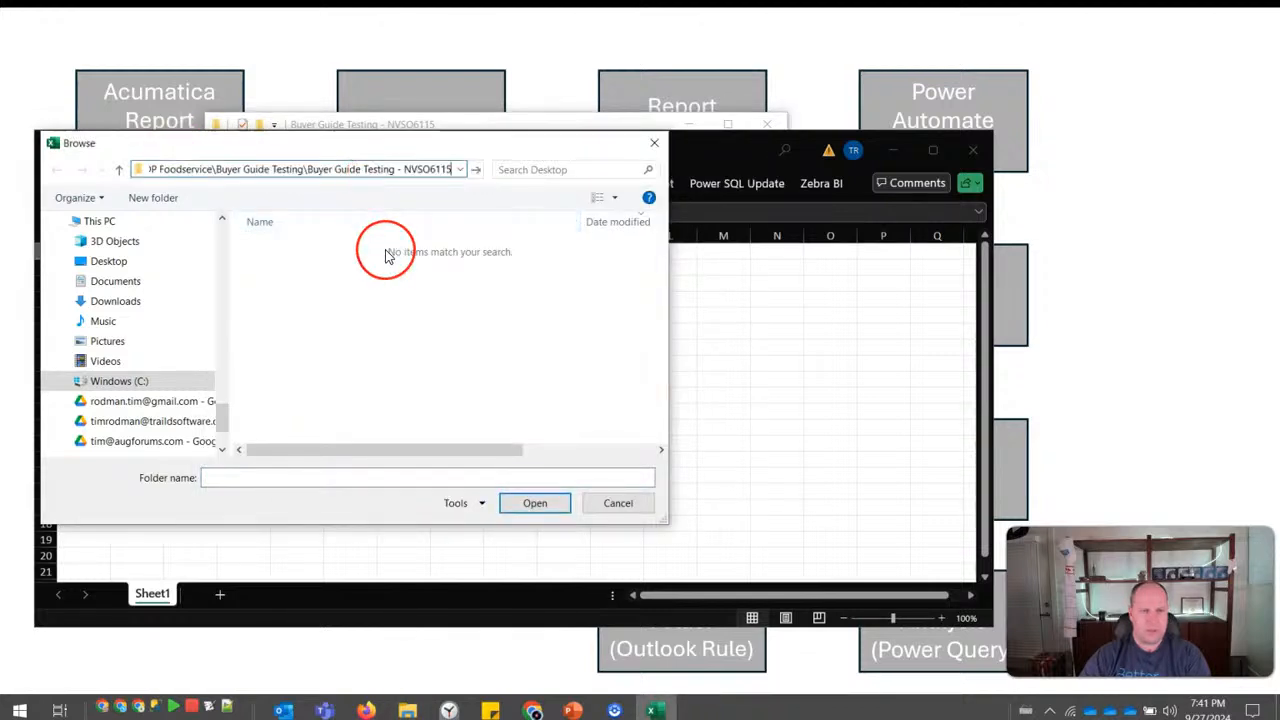
{"action": "key", "text": "Return"}
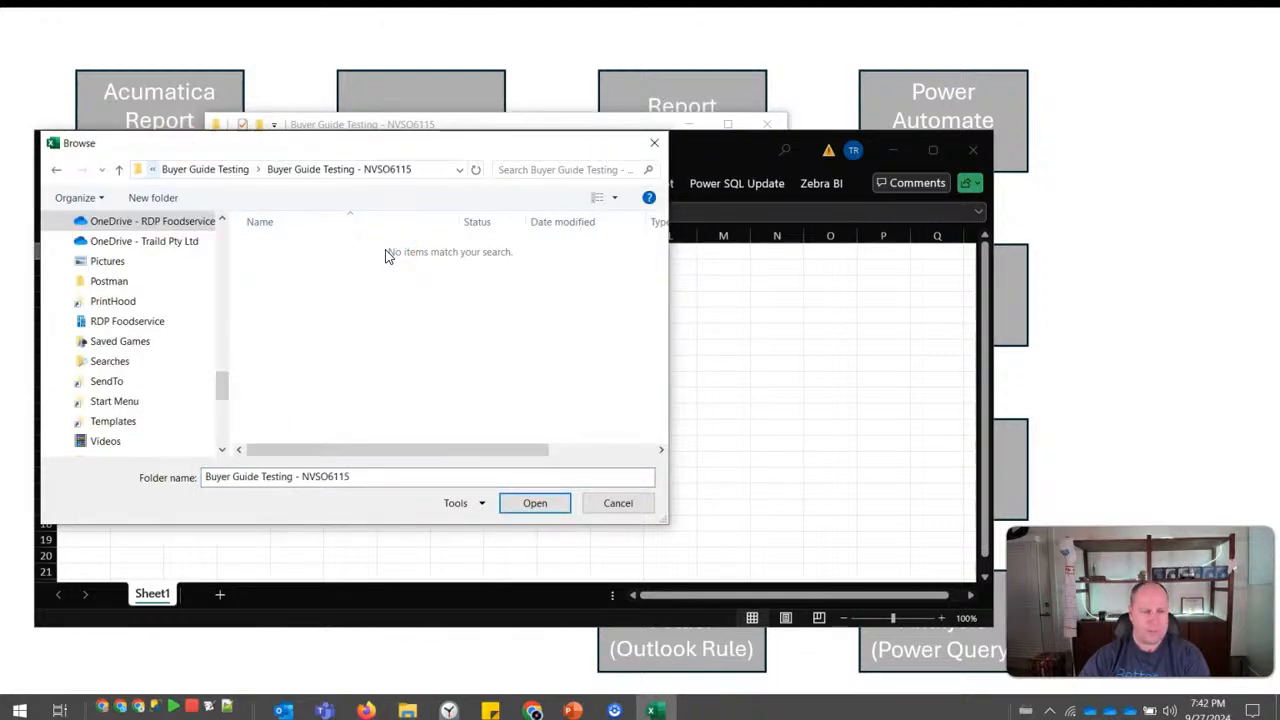
{"action": "left_click", "coordinate": [514, 503]}
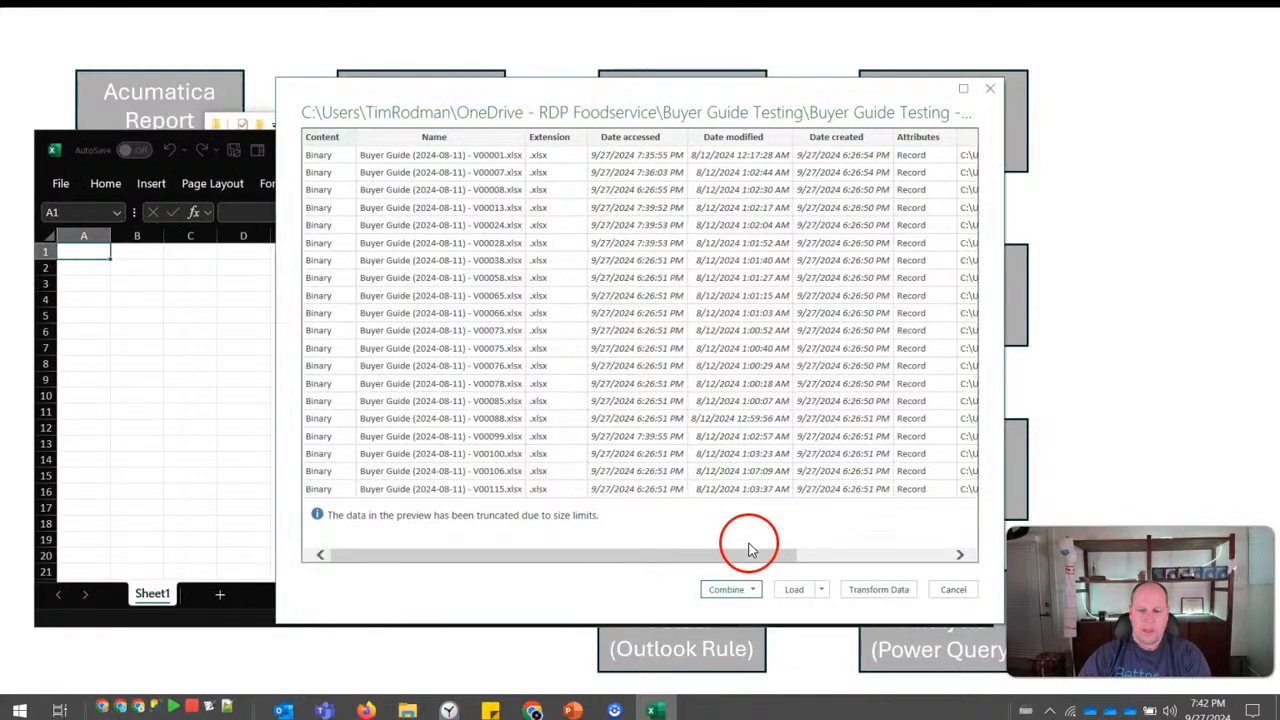
Combine and transform the folder's files, using the first file as the sample and extracting Sheet1 from each.
{"action": "left_click", "coordinate": [754, 590]}
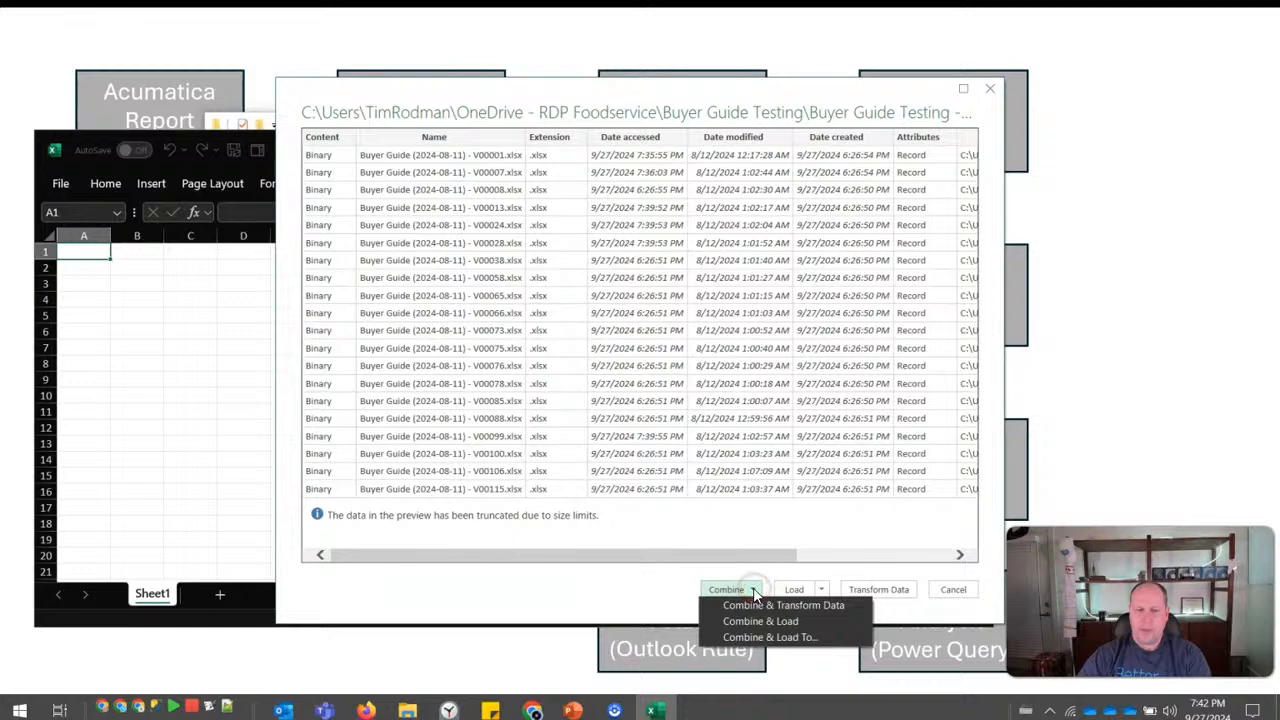
{"action": "left_click", "coordinate": [765, 606]}
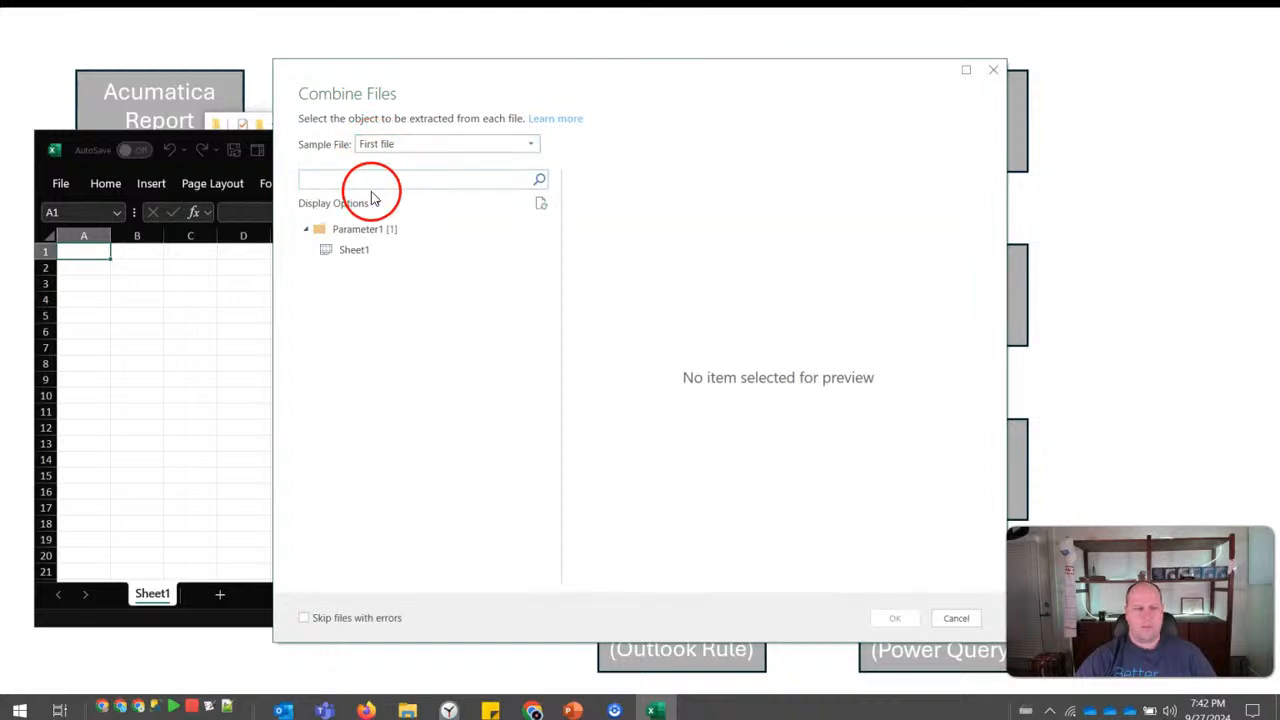
{"action": "left_click", "coordinate": [355, 251]}
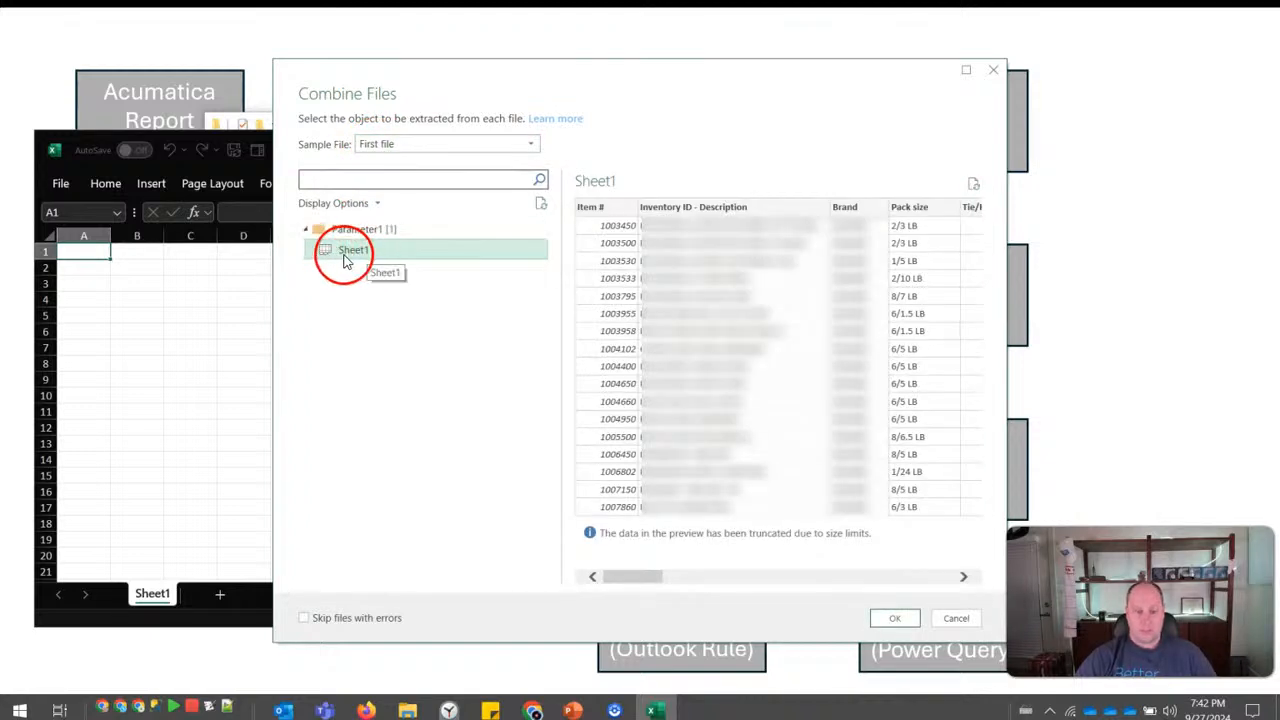
{"action": "left_click", "coordinate": [895, 617]}
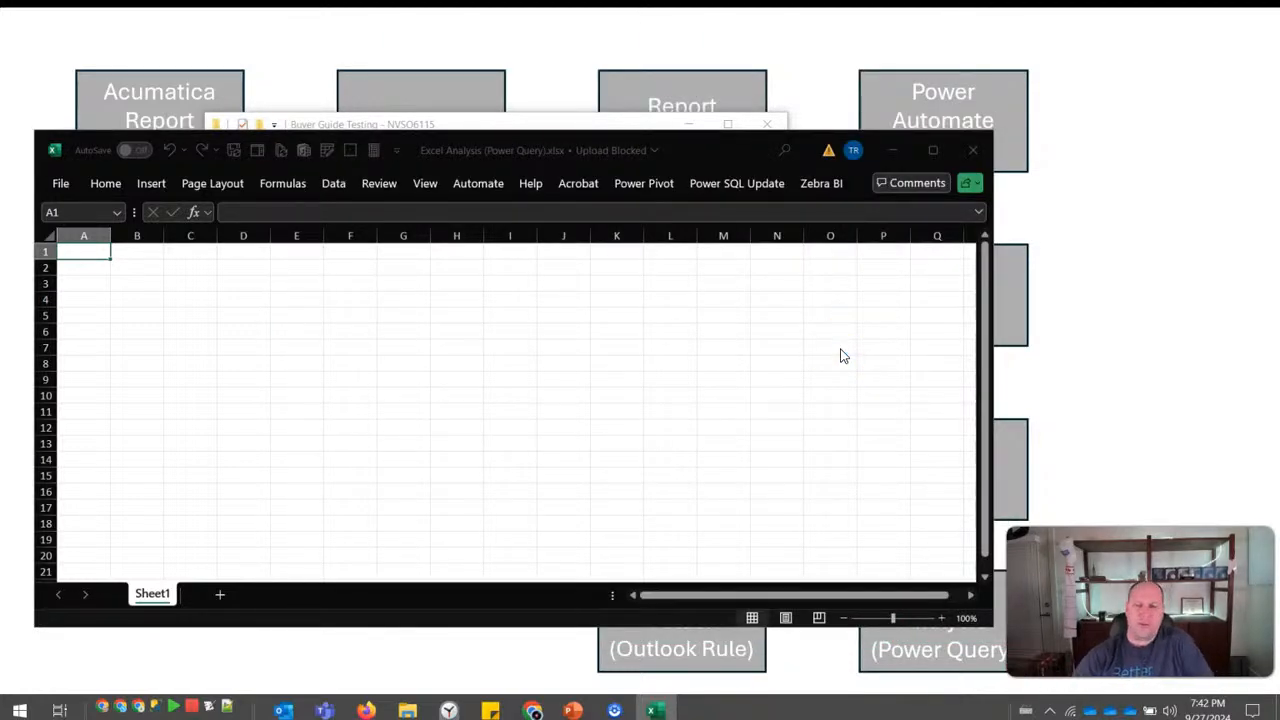
{"action": "left_click", "coordinate": [835, 342]}
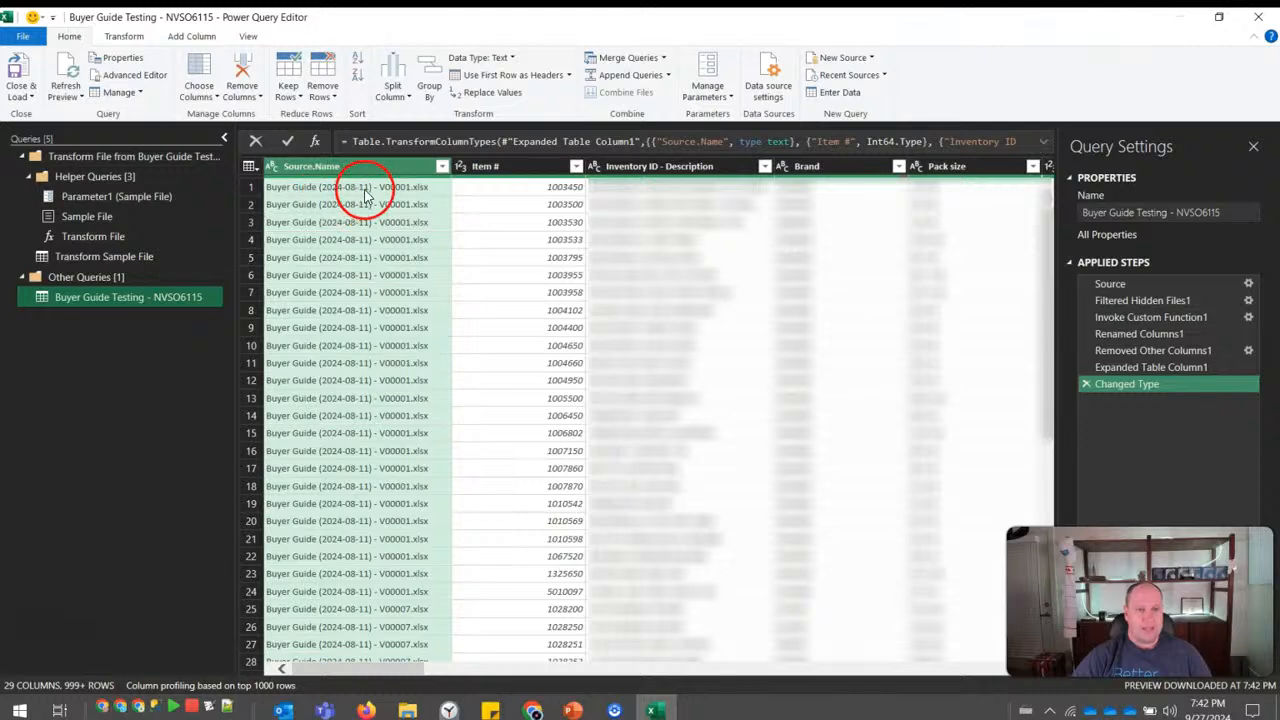
Examine the combined query preview, checking which workbook each row comes from in Source.Name and the remaining data columns.
{"action": "left_click", "coordinate": [398, 189]}
{"action": "left_click", "coordinate": [410, 205]}
{"action": "left_click", "coordinate": [402, 224]}
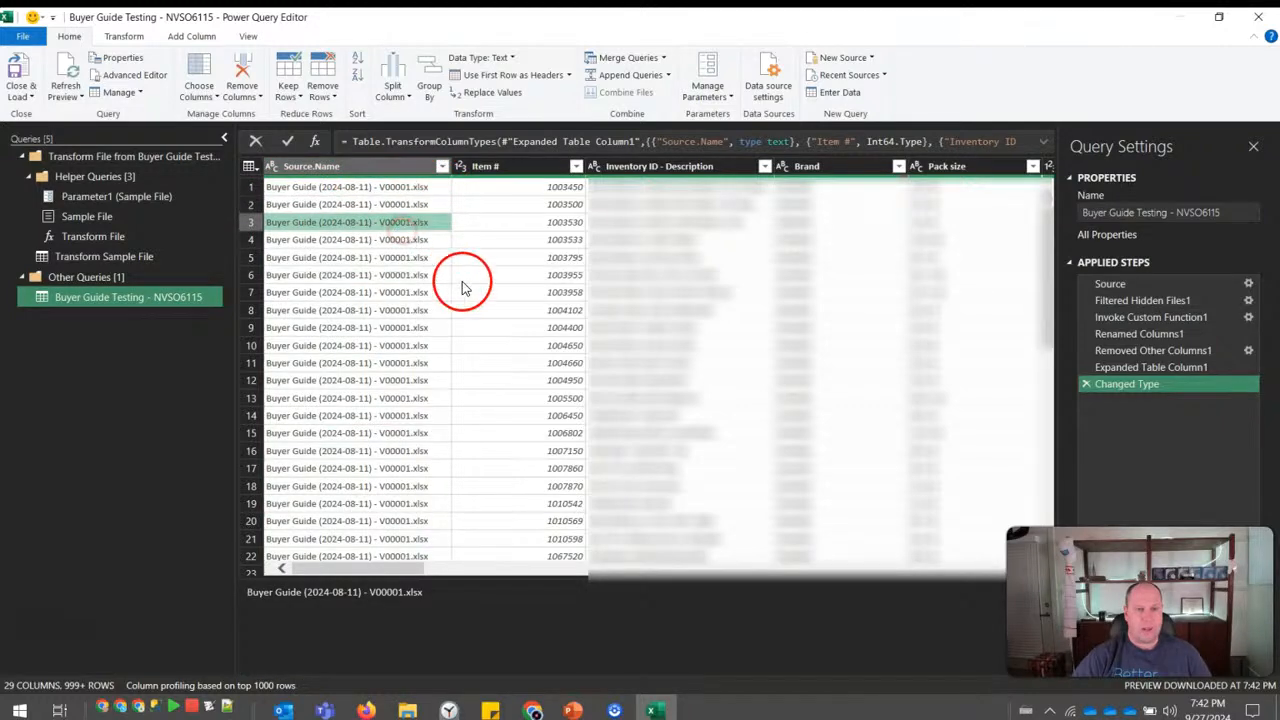
{"action": "scroll", "coordinate": [468, 286], "scroll_direction": "down", "scroll_amount": 17}
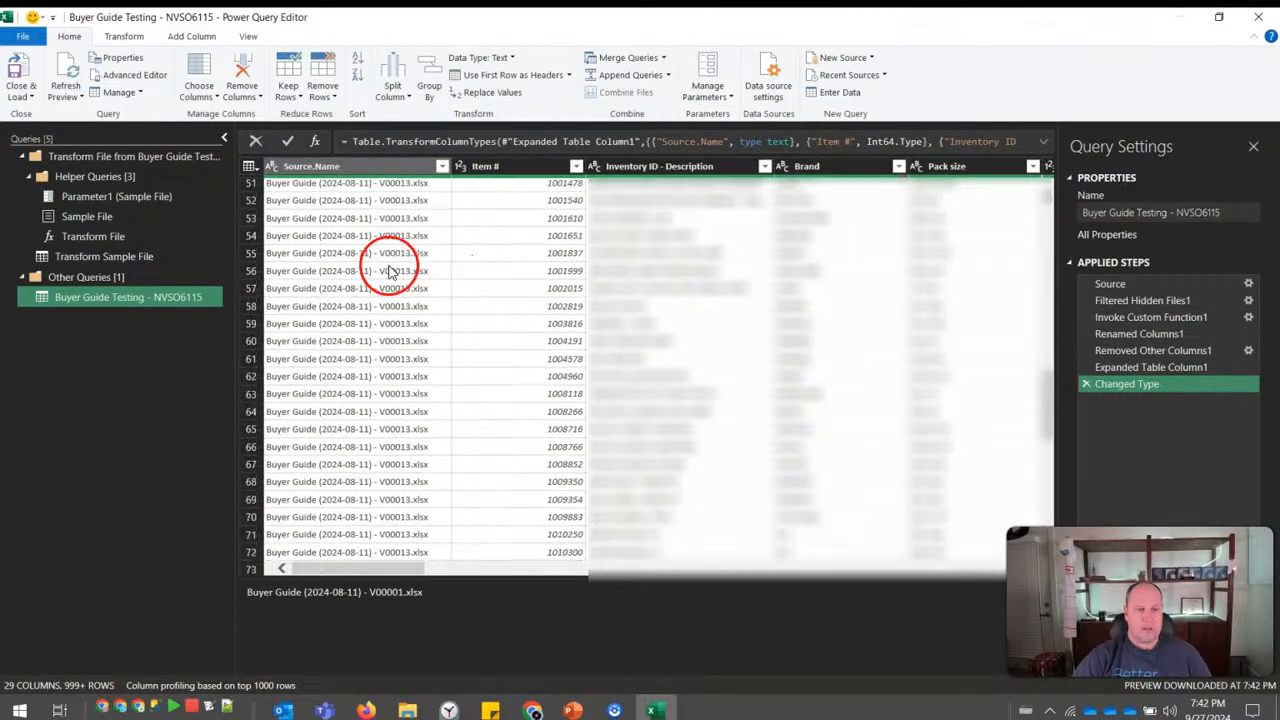
{"action": "left_click", "coordinate": [386, 254]}
{"action": "scroll", "coordinate": [395, 295], "scroll_direction": "down", "scroll_amount": 20}
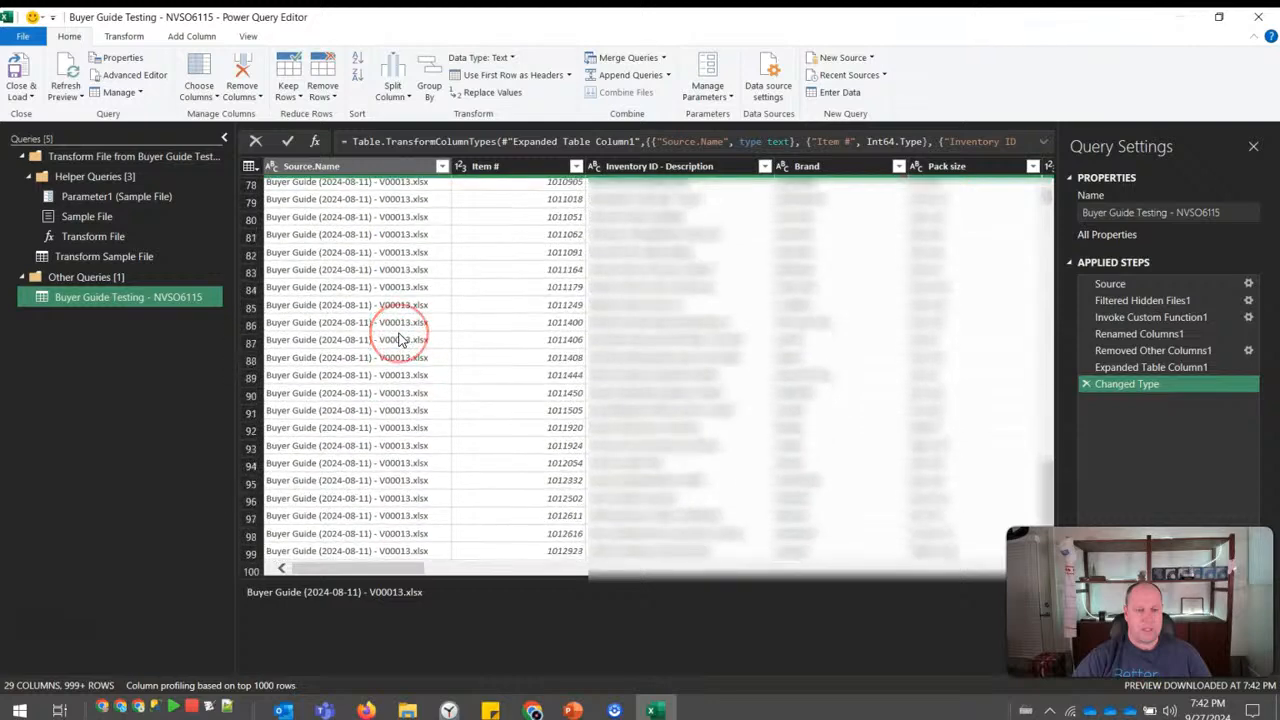
{"action": "scroll", "coordinate": [398, 338], "scroll_direction": "down", "scroll_amount": 20}
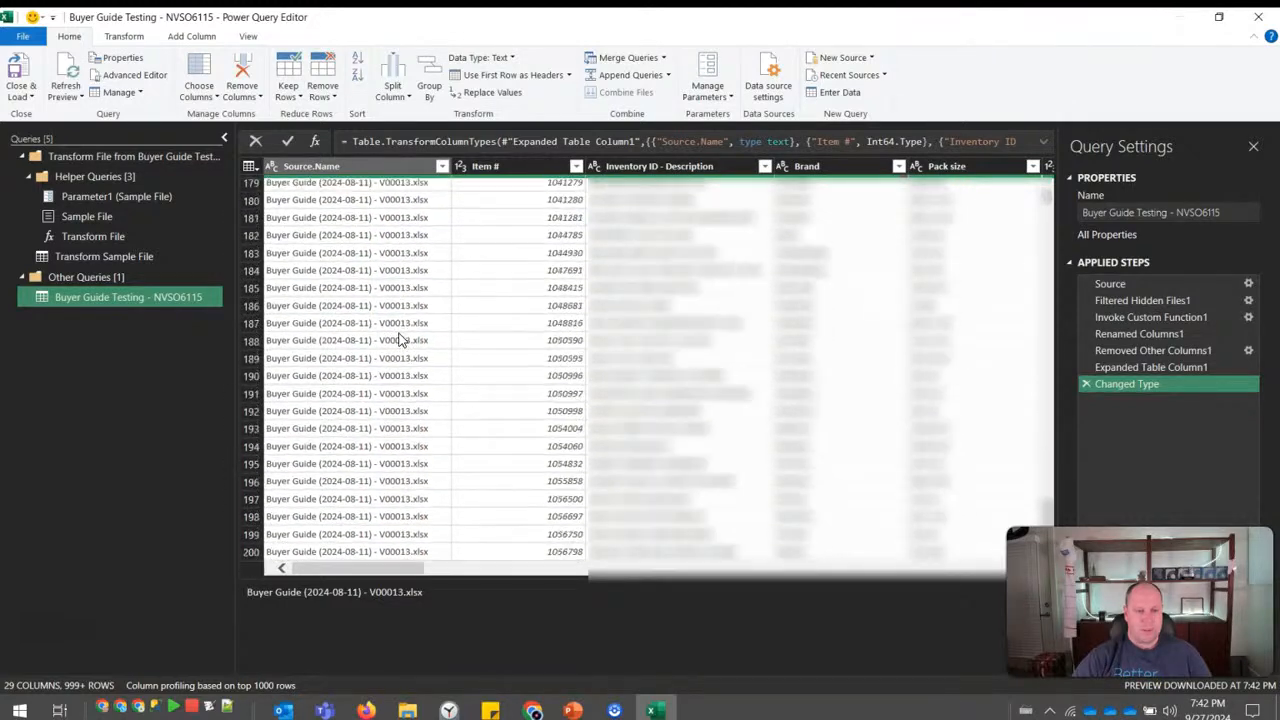
{"action": "scroll", "coordinate": [398, 330], "scroll_direction": "down", "scroll_amount": 20}
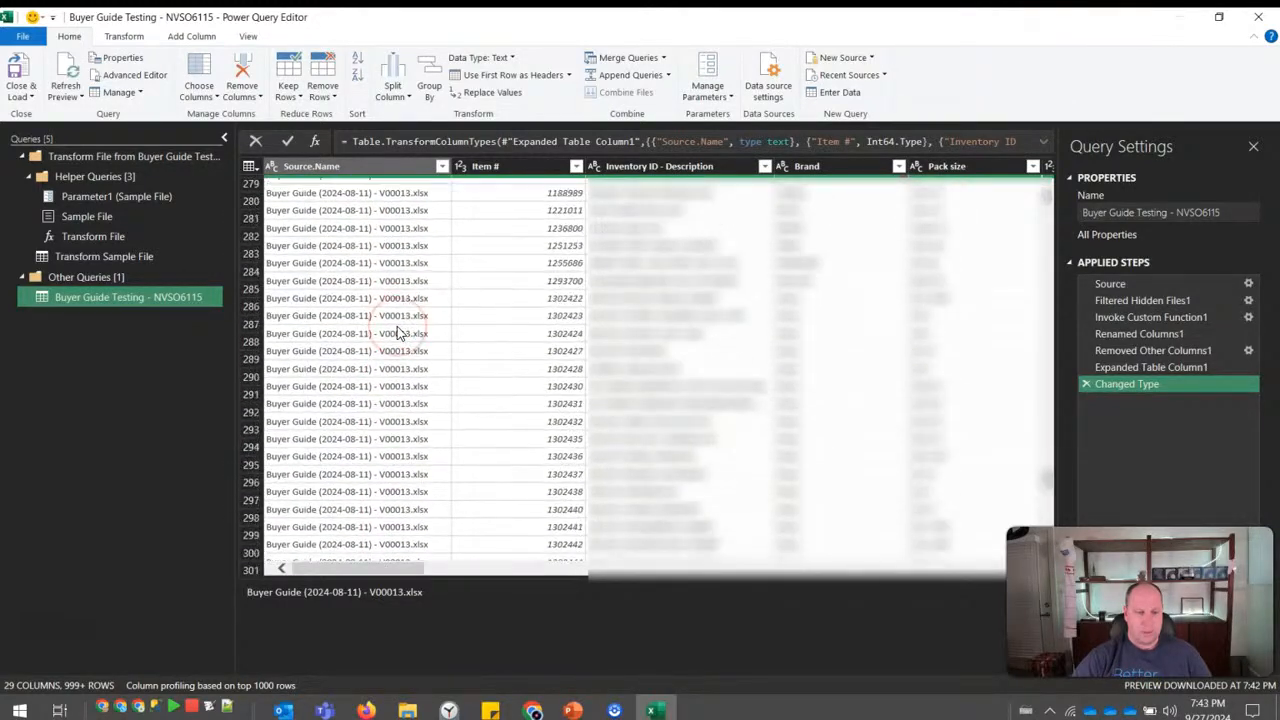
{"action": "scroll", "coordinate": [396, 335], "scroll_direction": "down", "scroll_amount": 20}
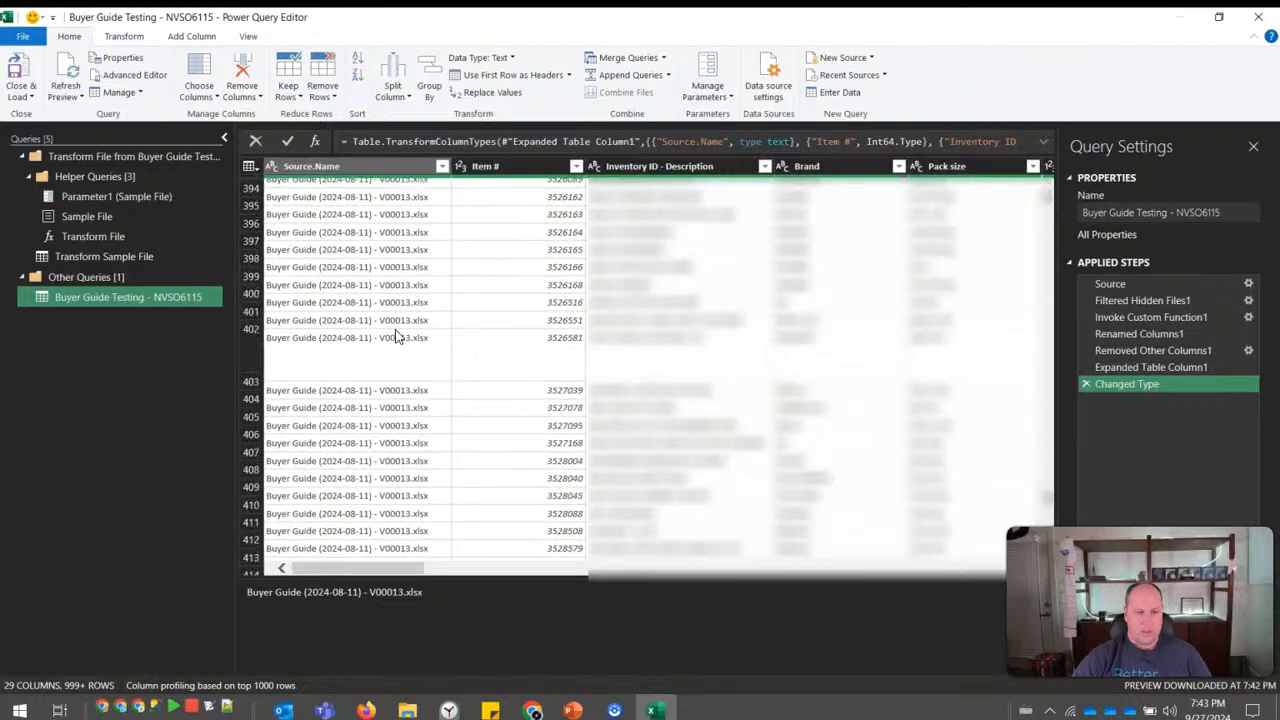
{"action": "scroll", "coordinate": [396, 340], "scroll_direction": "down", "scroll_amount": 12}
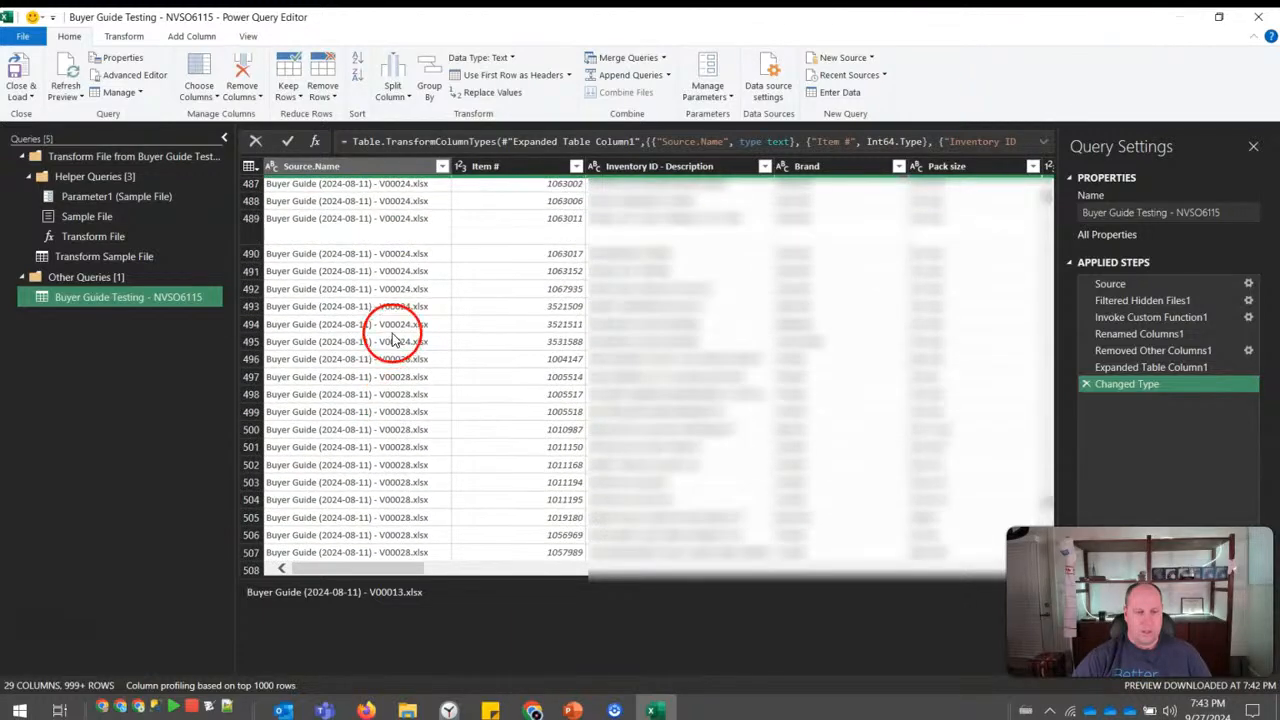
{"action": "left_click", "coordinate": [392, 324]}
{"action": "left_click", "coordinate": [392, 397]}
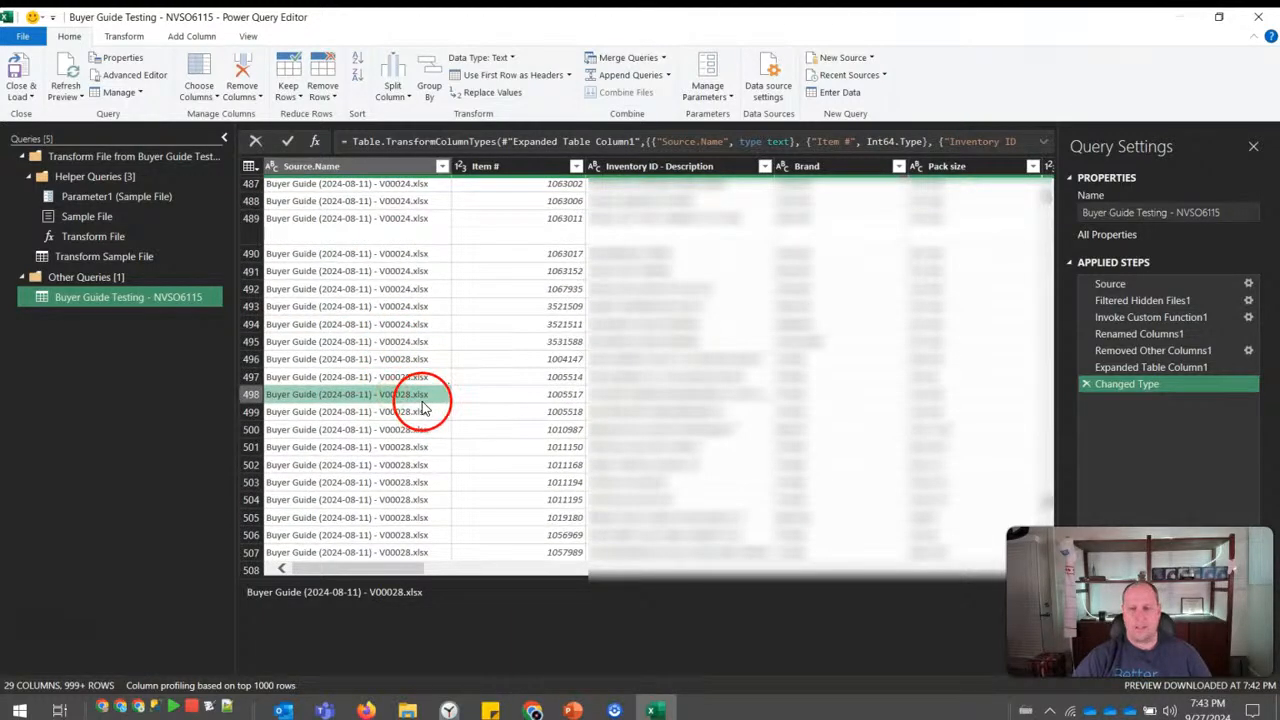
{"action": "left_click_drag", "start_coordinate": [448, 570], "coordinate": [1000, 591]}
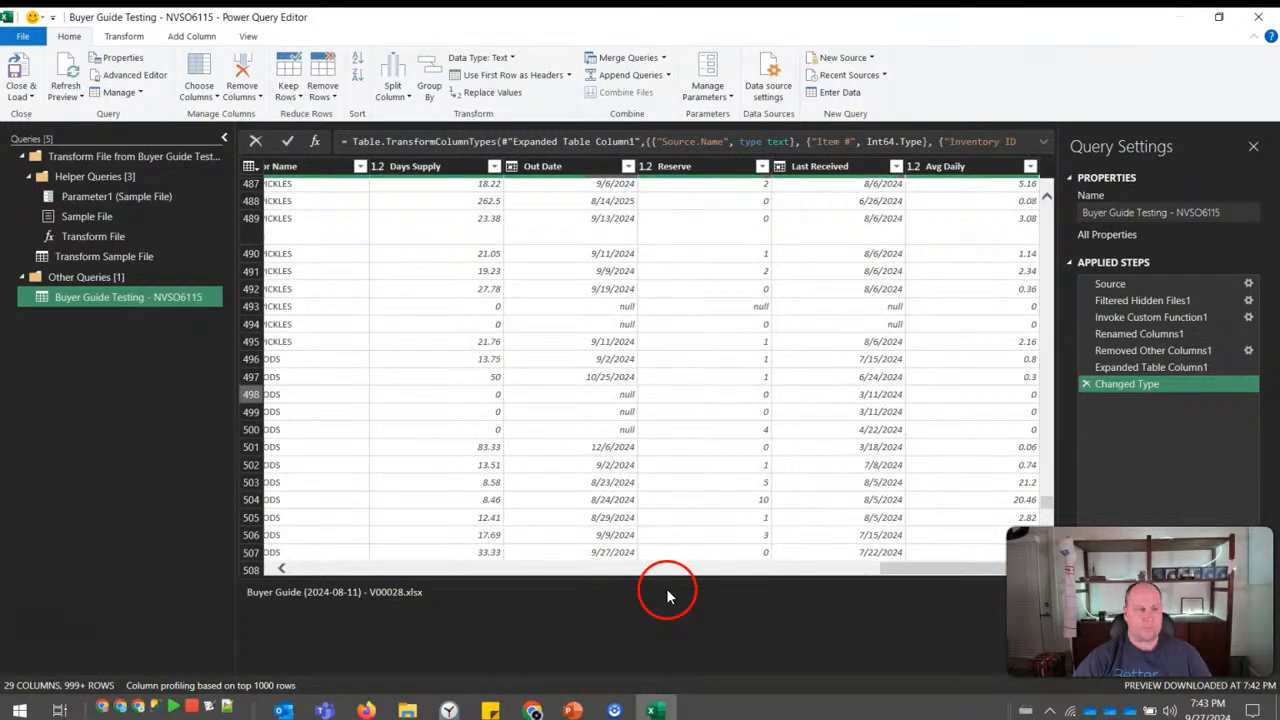
Close the query editor and load the query as a table into the existing worksheet at =$A$1, and maximize the workbook window.
{"action": "left_click", "coordinate": [21, 97]}
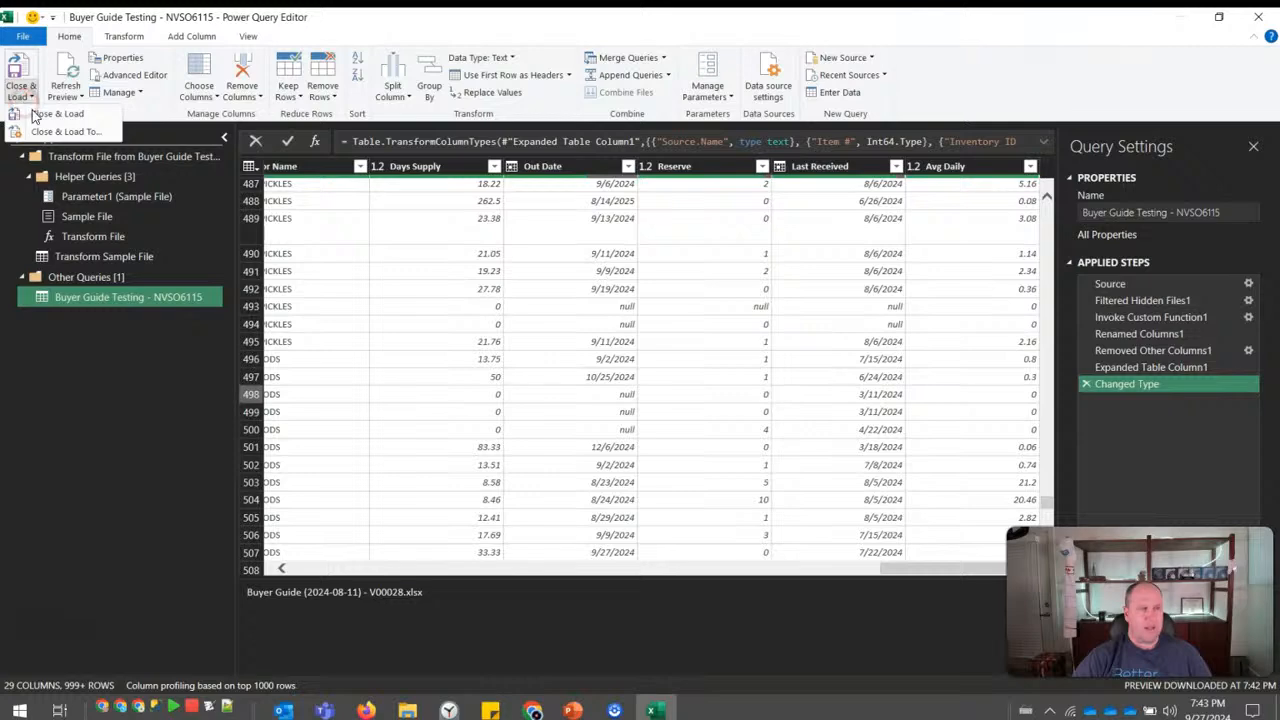
{"action": "left_click", "coordinate": [47, 134]}
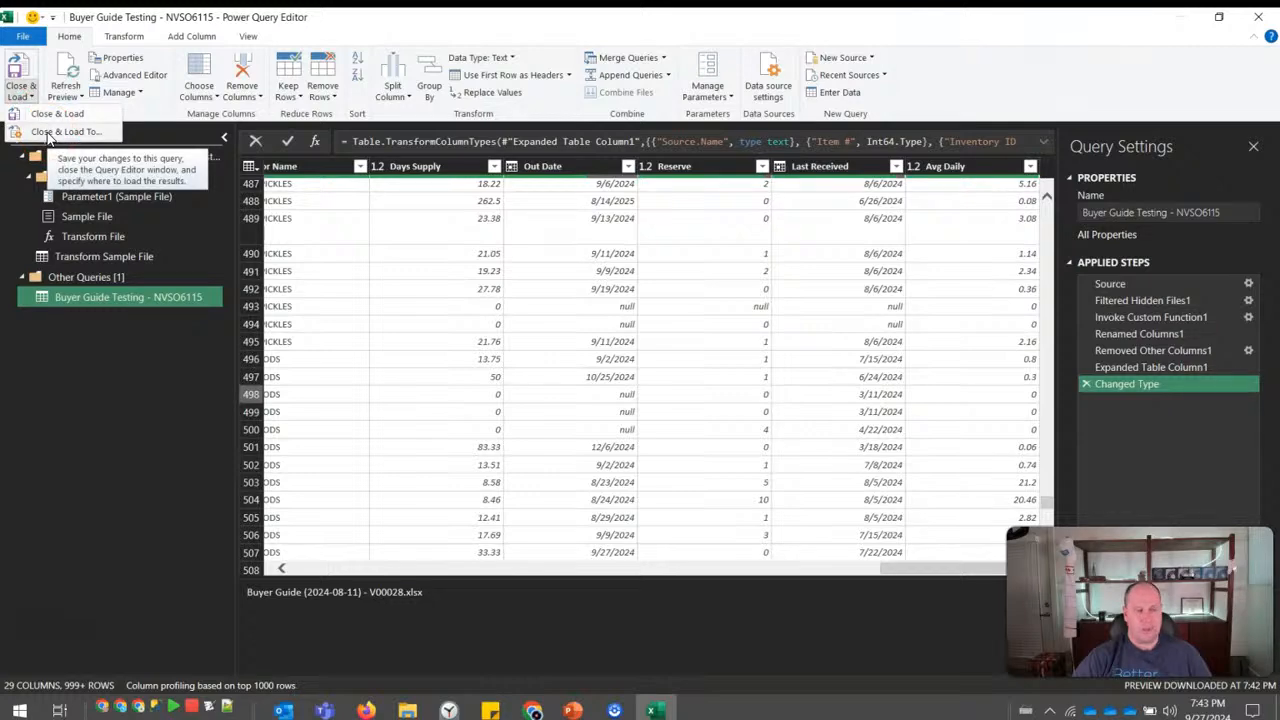
{"action": "left_click", "coordinate": [47, 134]}
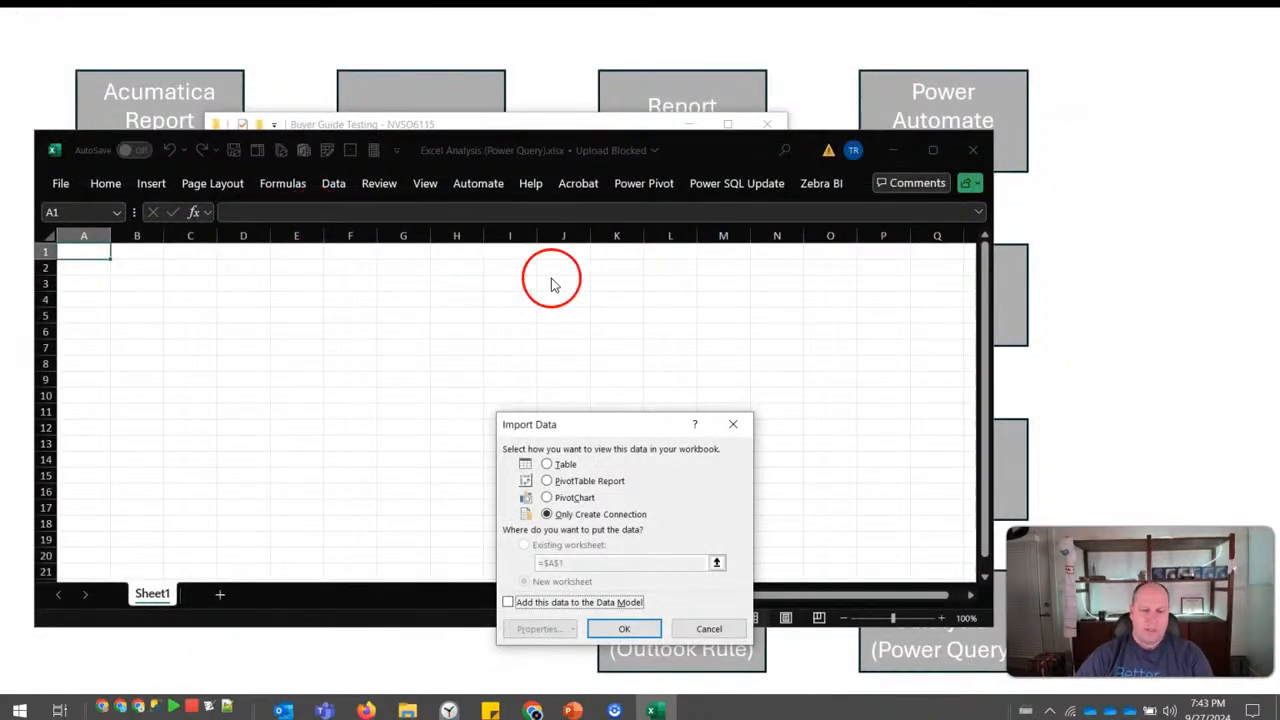
{"action": "left_click_drag", "start_coordinate": [560, 424], "coordinate": [540, 237]}
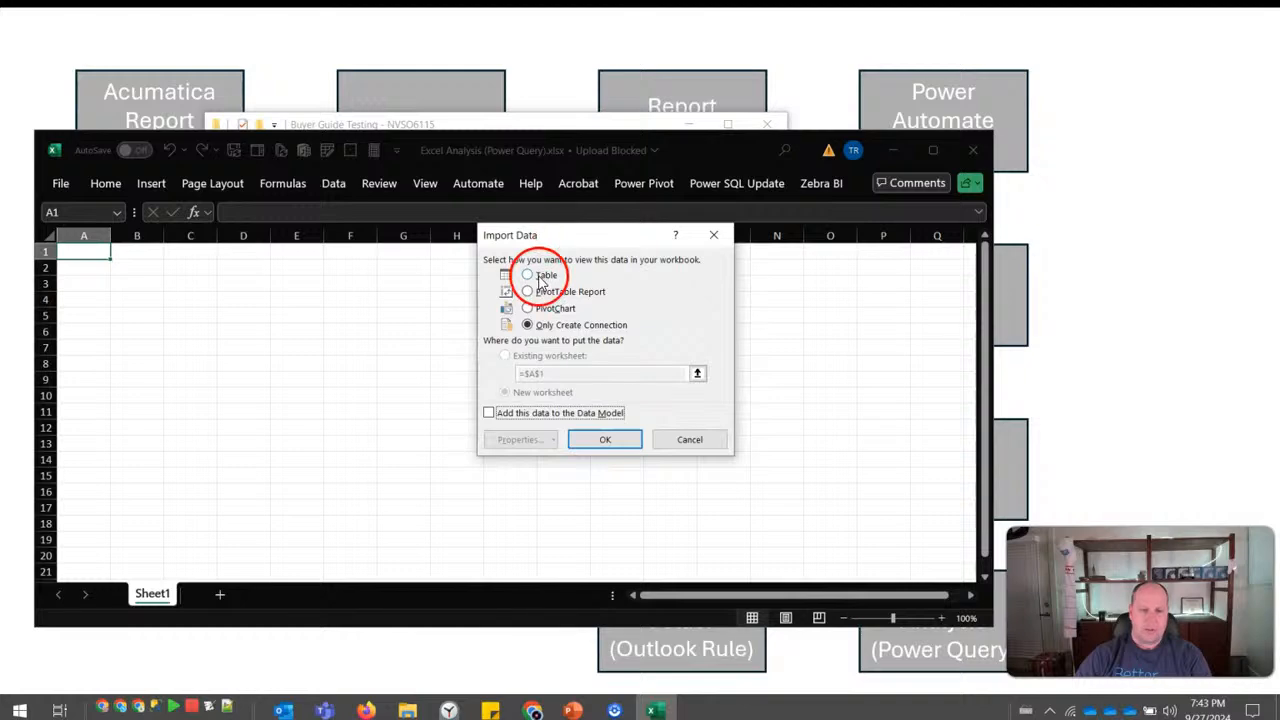
{"action": "left_click", "coordinate": [540, 276]}
{"action": "left_click", "coordinate": [545, 358]}
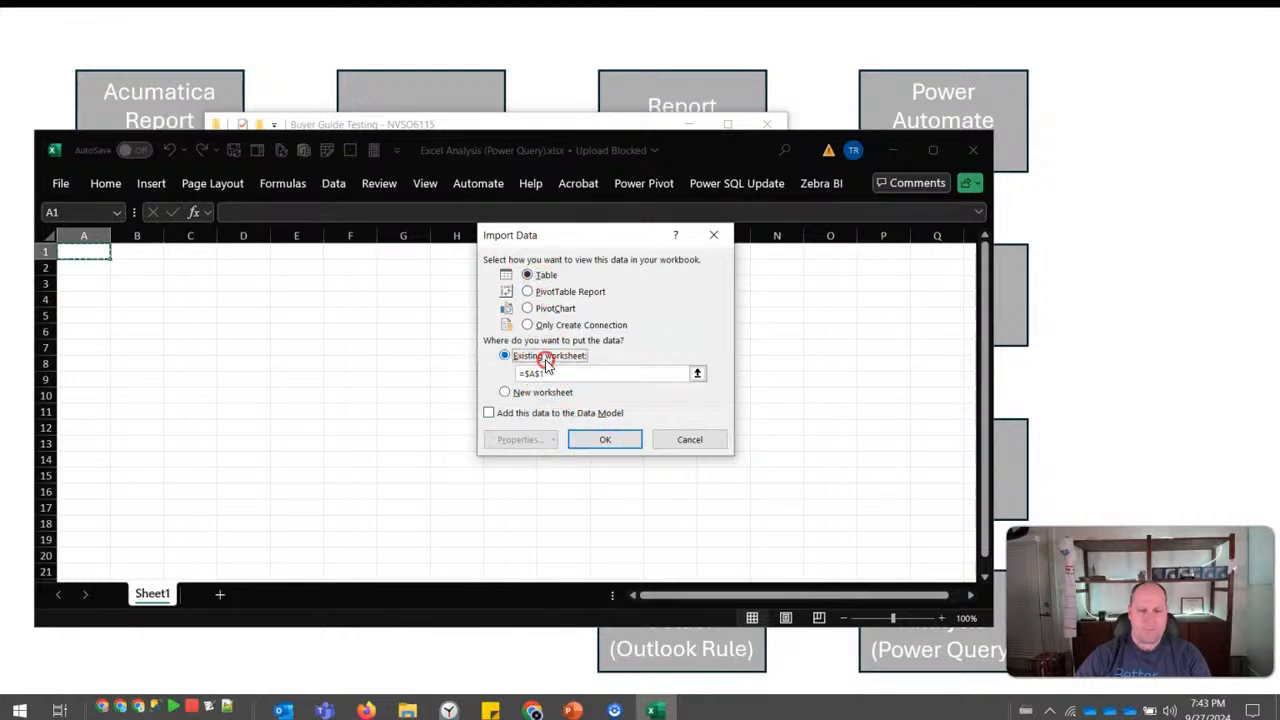
{"action": "left_click", "coordinate": [600, 441]}
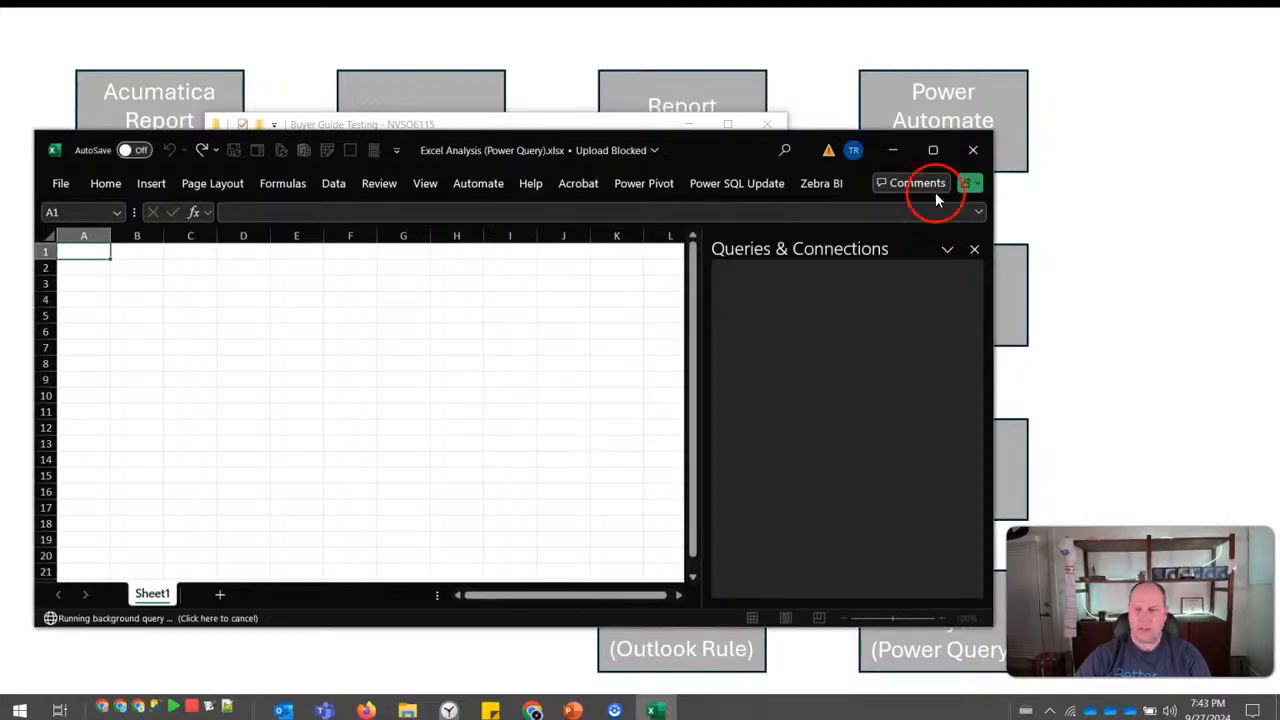
{"action": "left_click", "coordinate": [935, 152]}
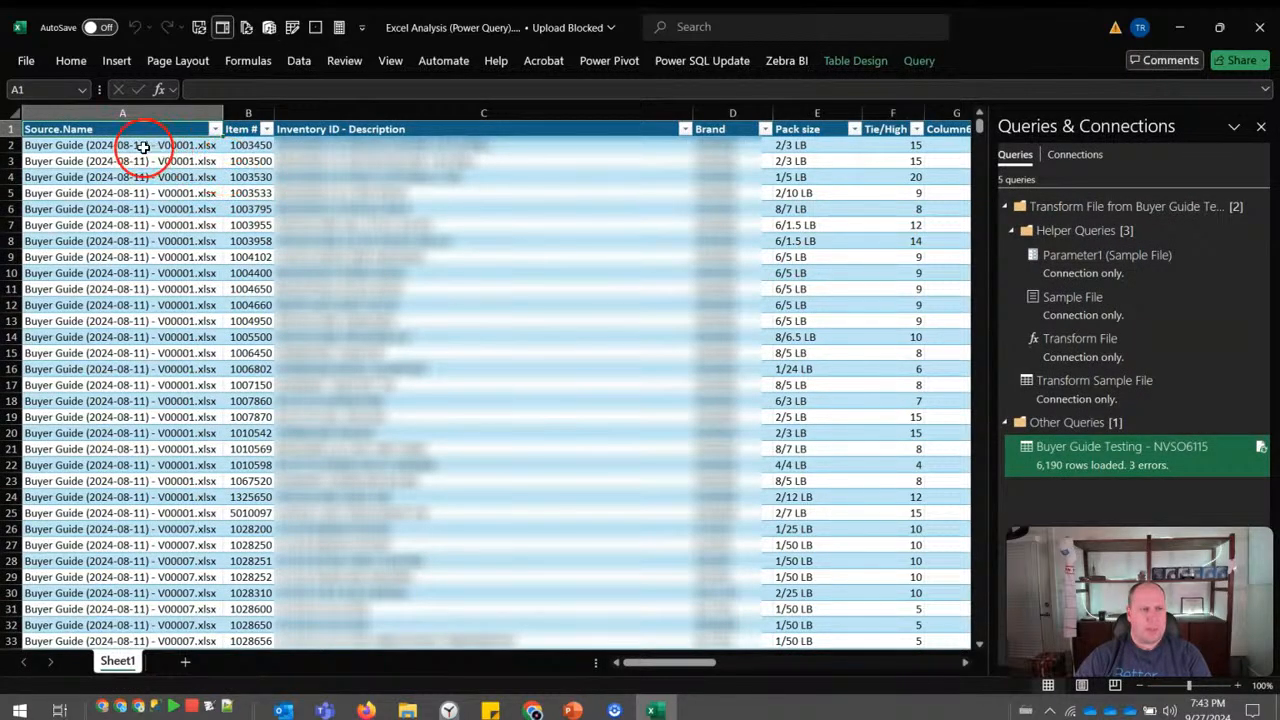
Review the workbook names available in the Source.Name column's filter list, and close the list without applying a filter.
{"action": "left_click", "coordinate": [143, 147]}
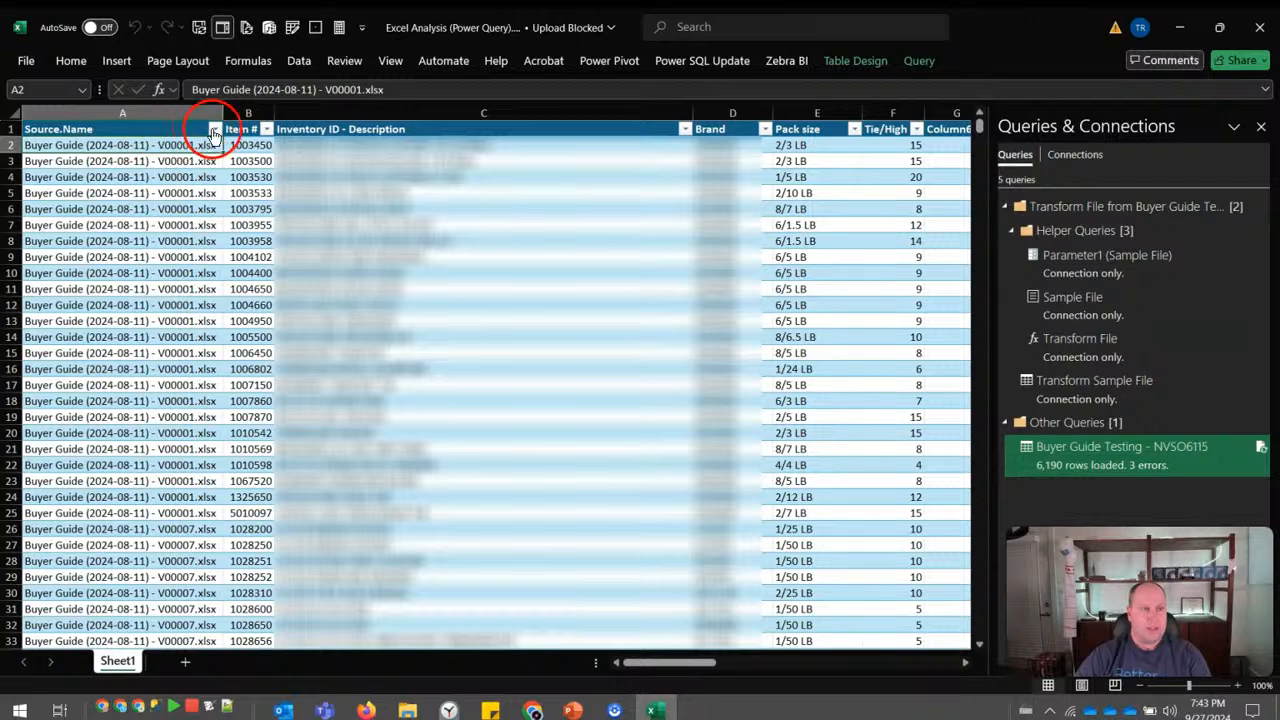
{"action": "left_click", "coordinate": [213, 130]}
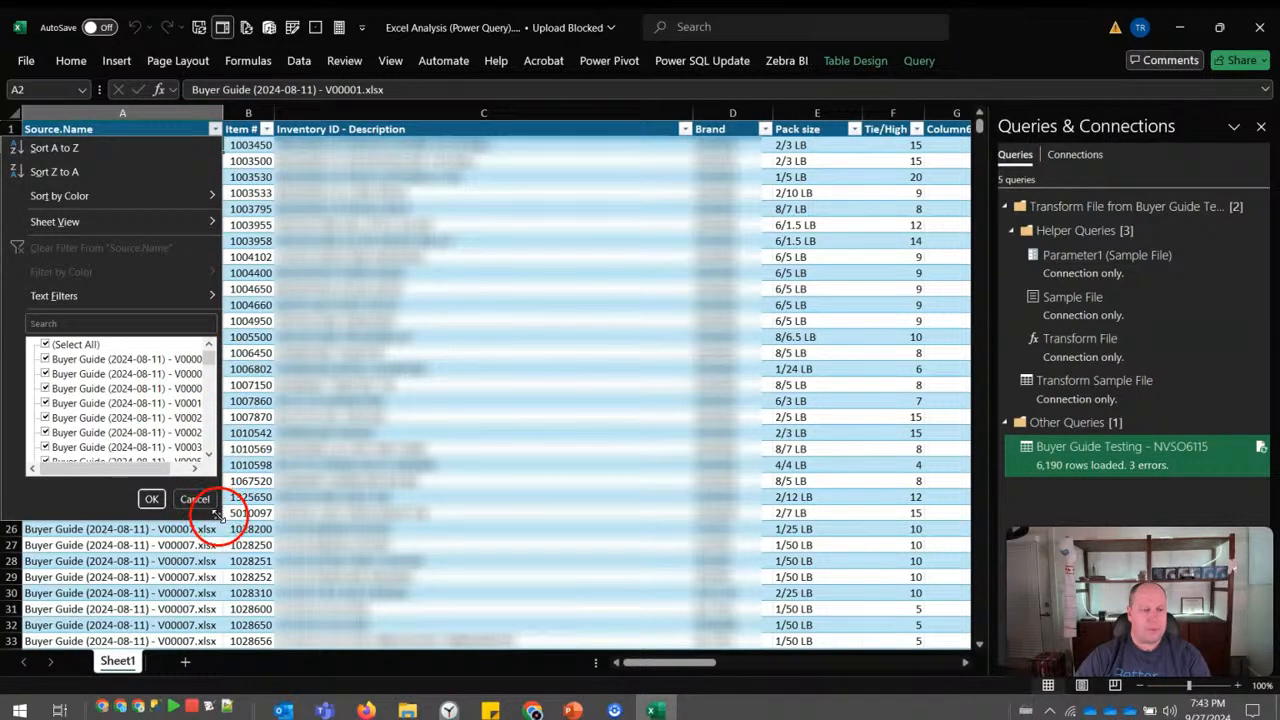
{"action": "left_click_drag", "start_coordinate": [217, 514], "coordinate": [325, 576]}
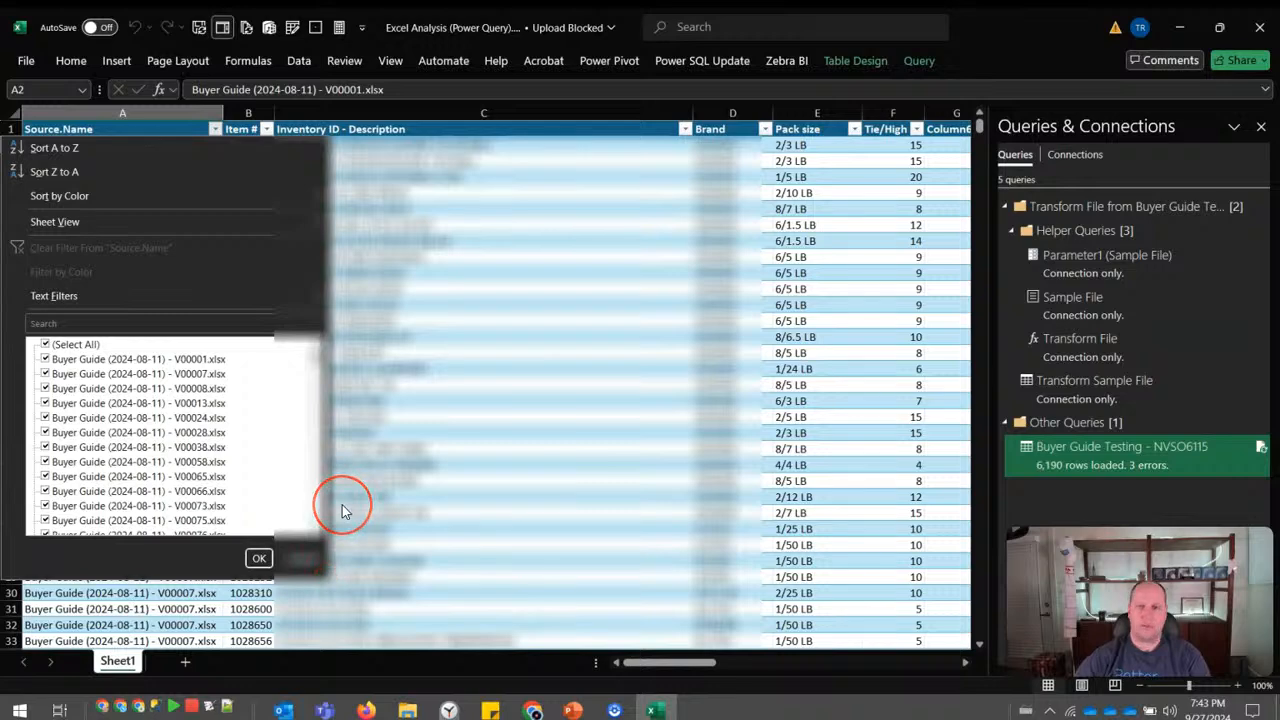
{"action": "scroll", "coordinate": [215, 435], "scroll_direction": "down", "scroll_amount": 3}
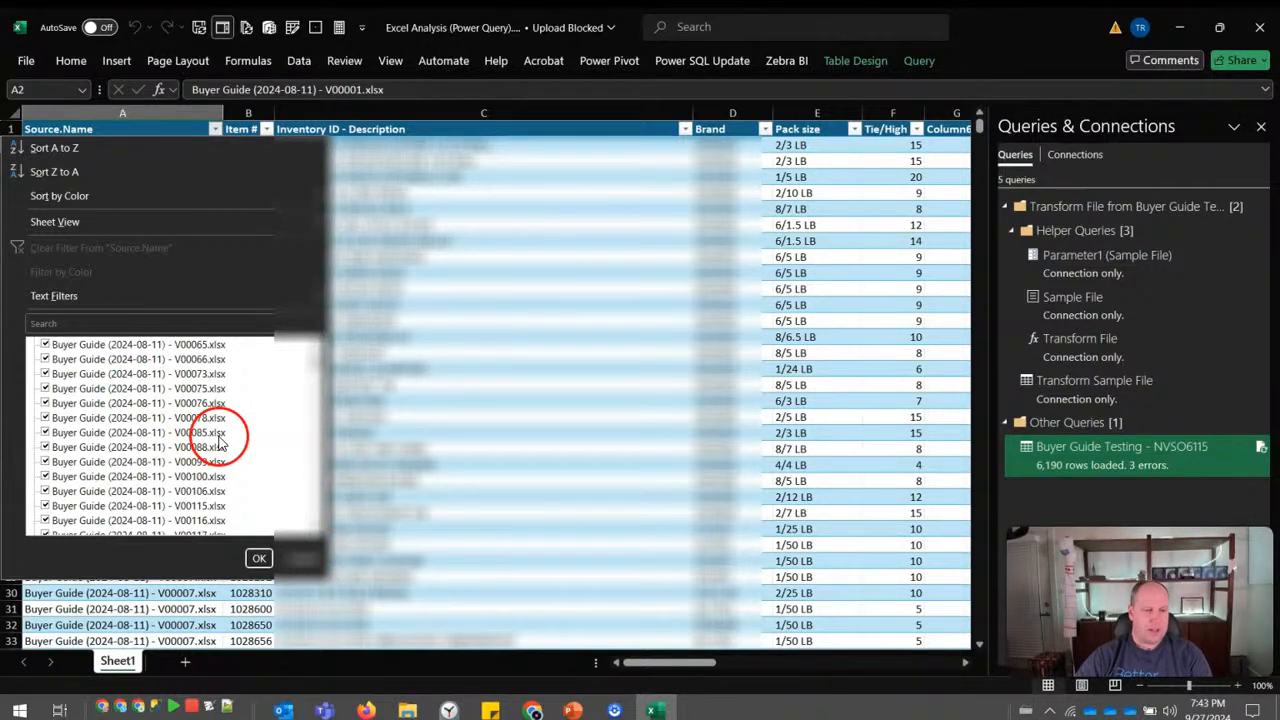
{"action": "scroll", "coordinate": [220, 443], "scroll_direction": "down", "scroll_amount": 5}
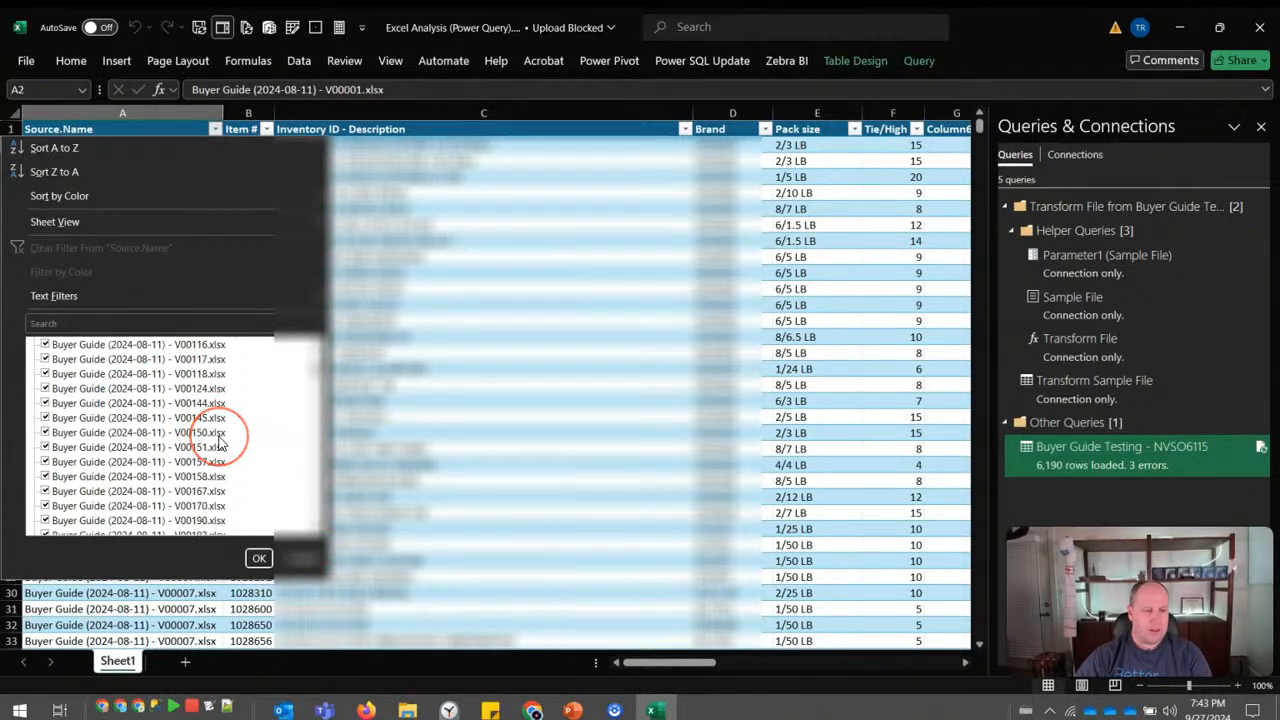
{"action": "left_click", "coordinate": [312, 560]}
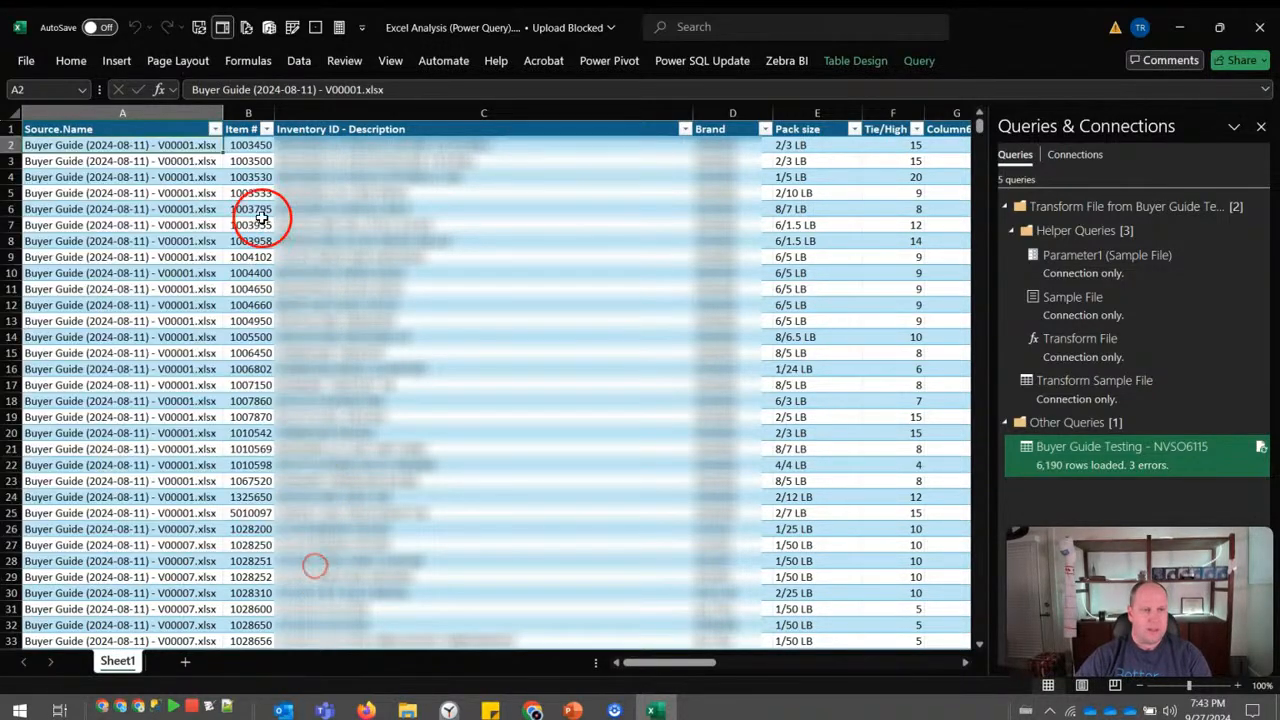
{"action": "left_click", "coordinate": [261, 148]}
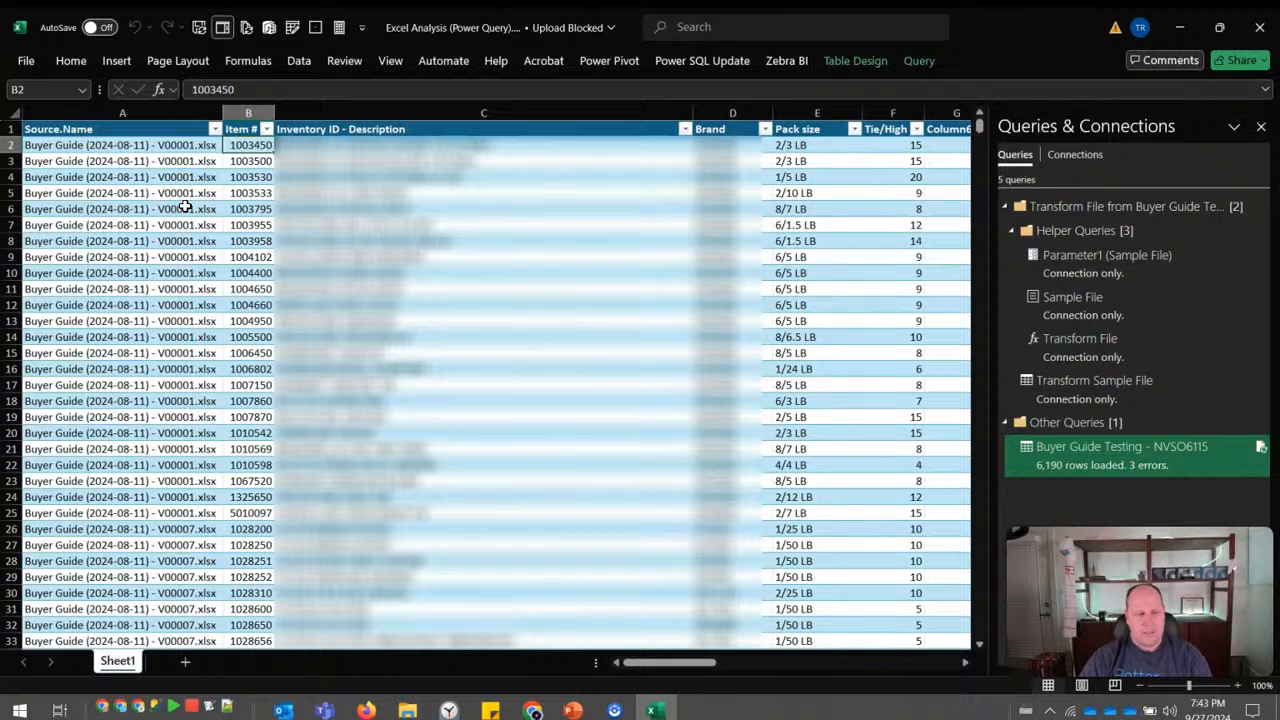
Change the Buyer Guide Testing - NVSO6115 query's load destination to Only Create Connection and add its data to the Data Model.
{"action": "left_click", "coordinate": [225, 199]}
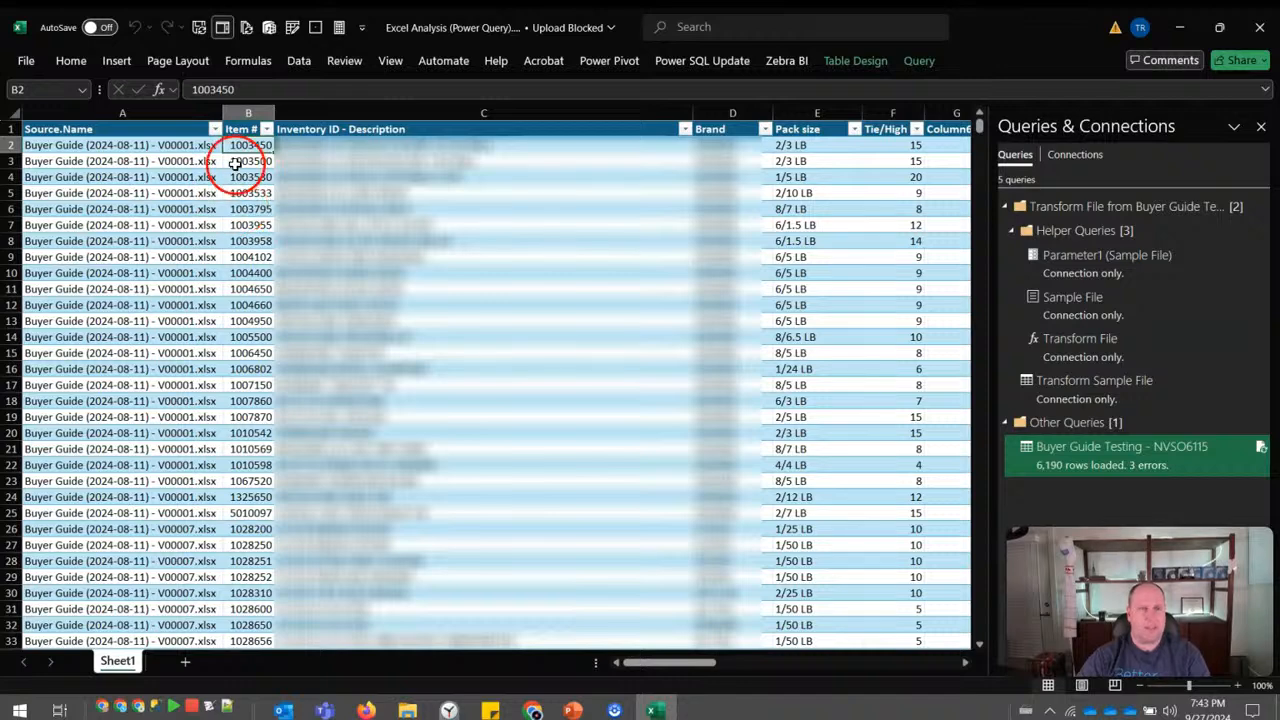
{"action": "right_click", "coordinate": [1063, 467]}
{"action": "left_click", "coordinate": [1092, 492]}
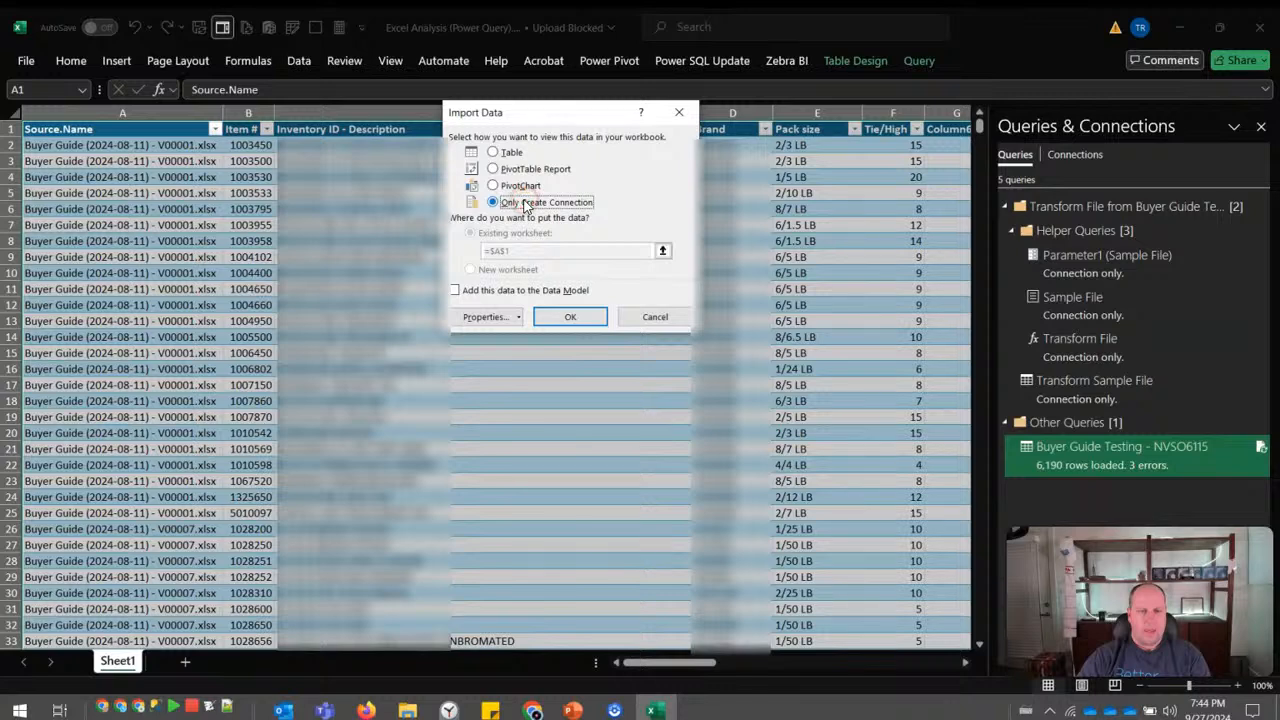
{"action": "left_click", "coordinate": [509, 291]}
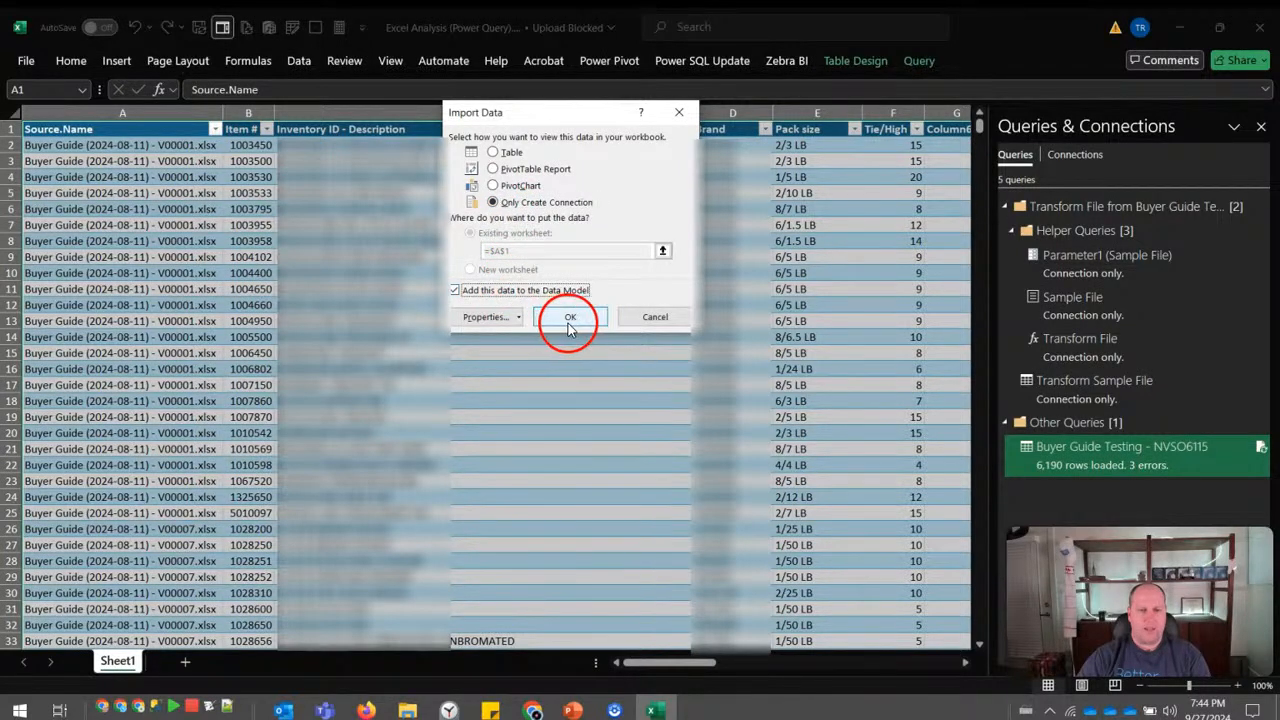
{"action": "left_click", "coordinate": [572, 320]}
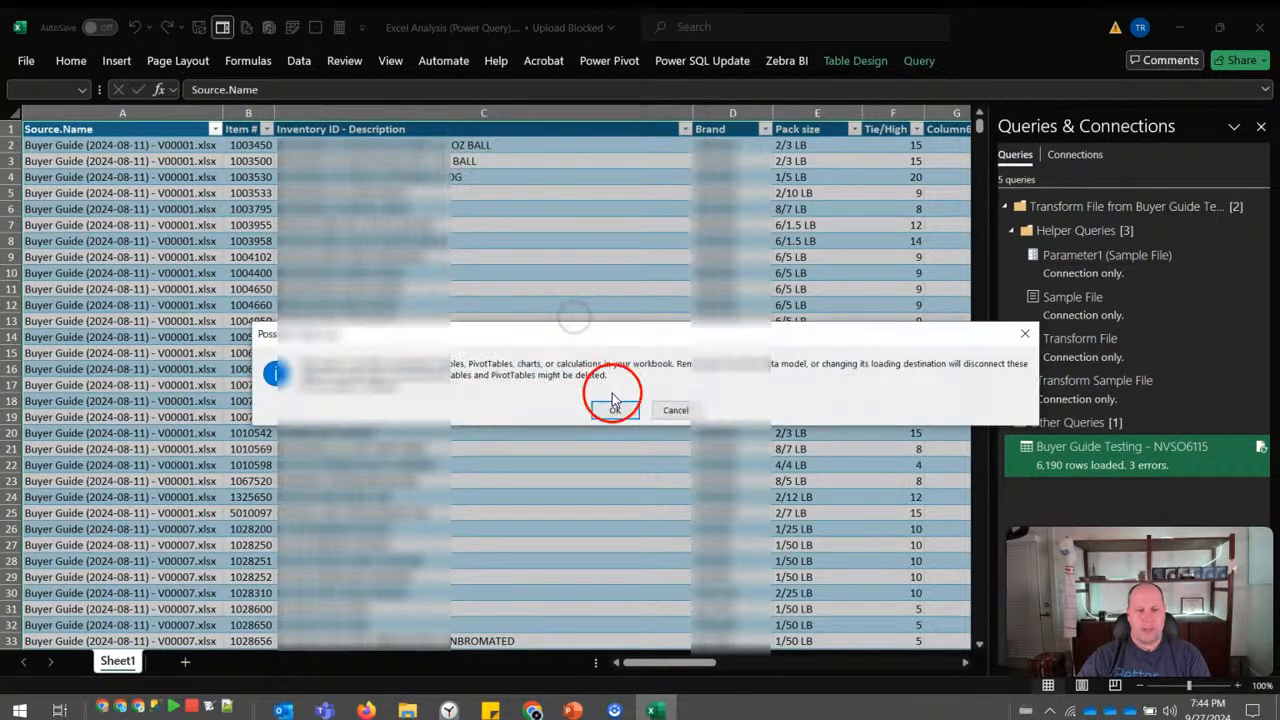
{"action": "left_click", "coordinate": [623, 411]}
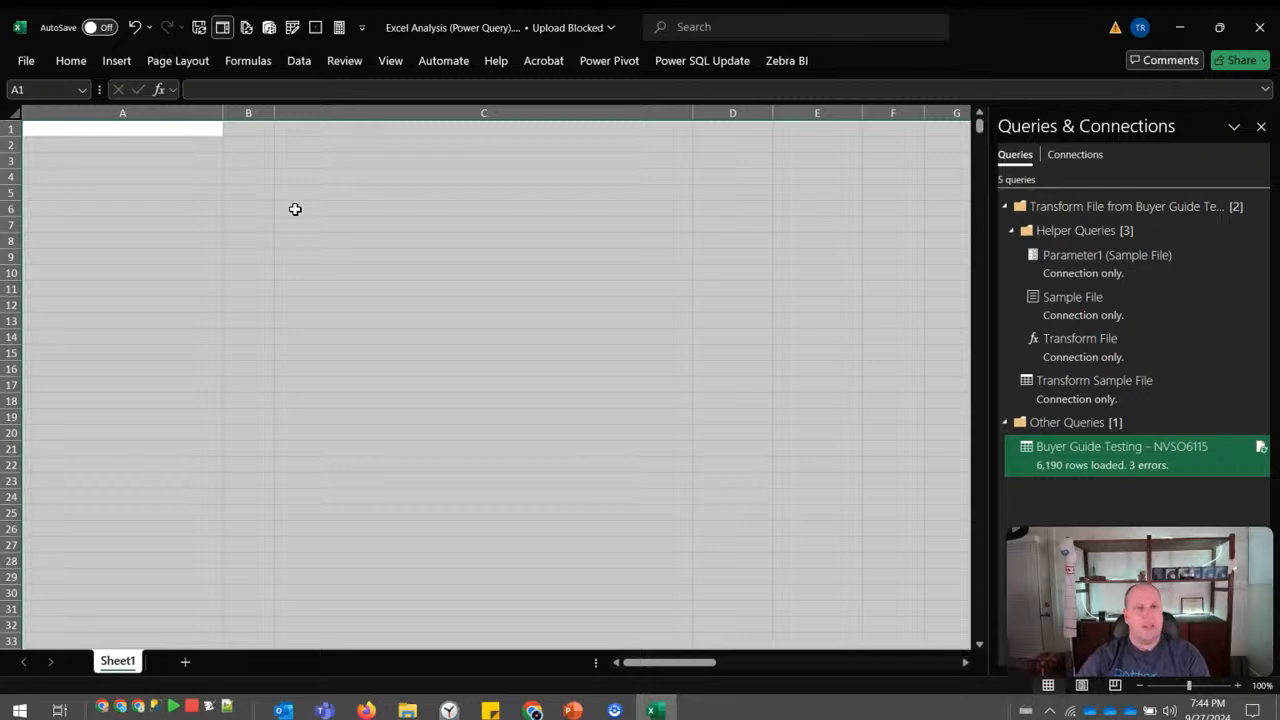
Open the workbook's Data Model in Power Pivot, look over the loaded Buyer Guide Testing - NVSO6115 rows, and close it.
{"action": "left_click", "coordinate": [297, 64]}
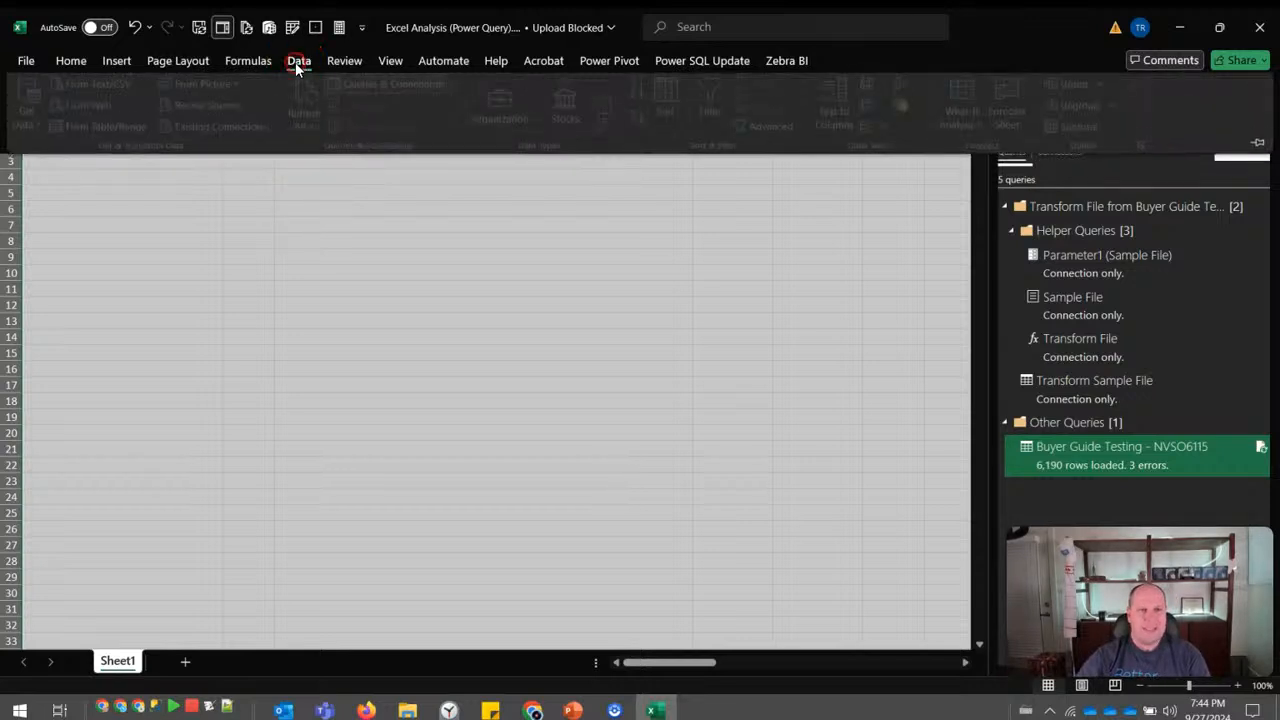
{"action": "left_click", "coordinate": [911, 106]}
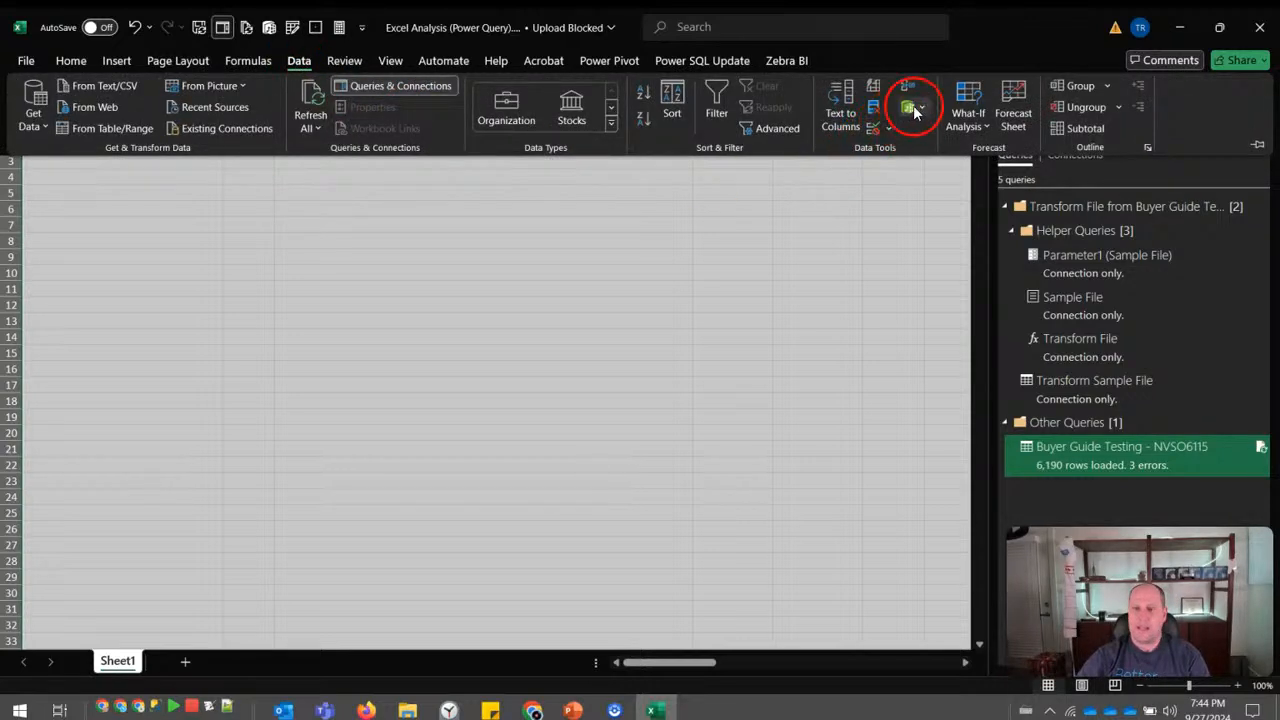
{"action": "left_click", "coordinate": [924, 133]}
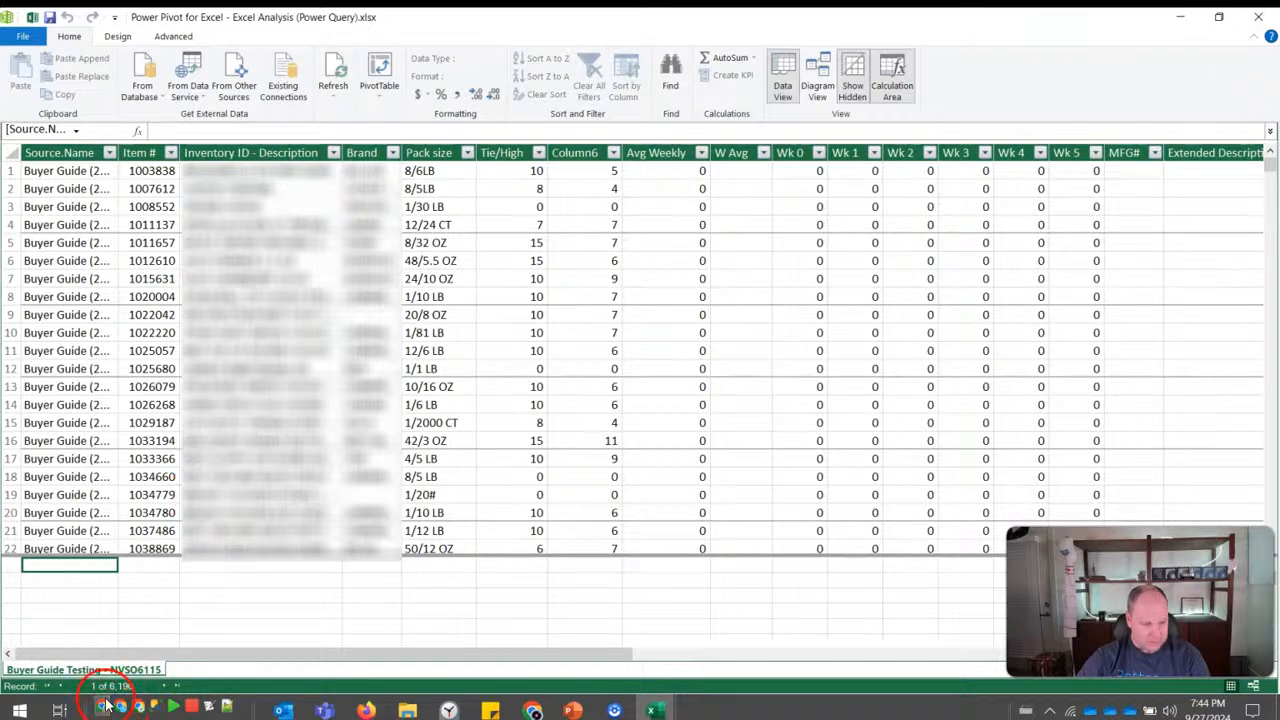
{"action": "scroll", "coordinate": [257, 390], "scroll_direction": "down", "scroll_amount": 2}
{"action": "scroll", "coordinate": [255, 400], "scroll_direction": "up", "scroll_amount": 2}
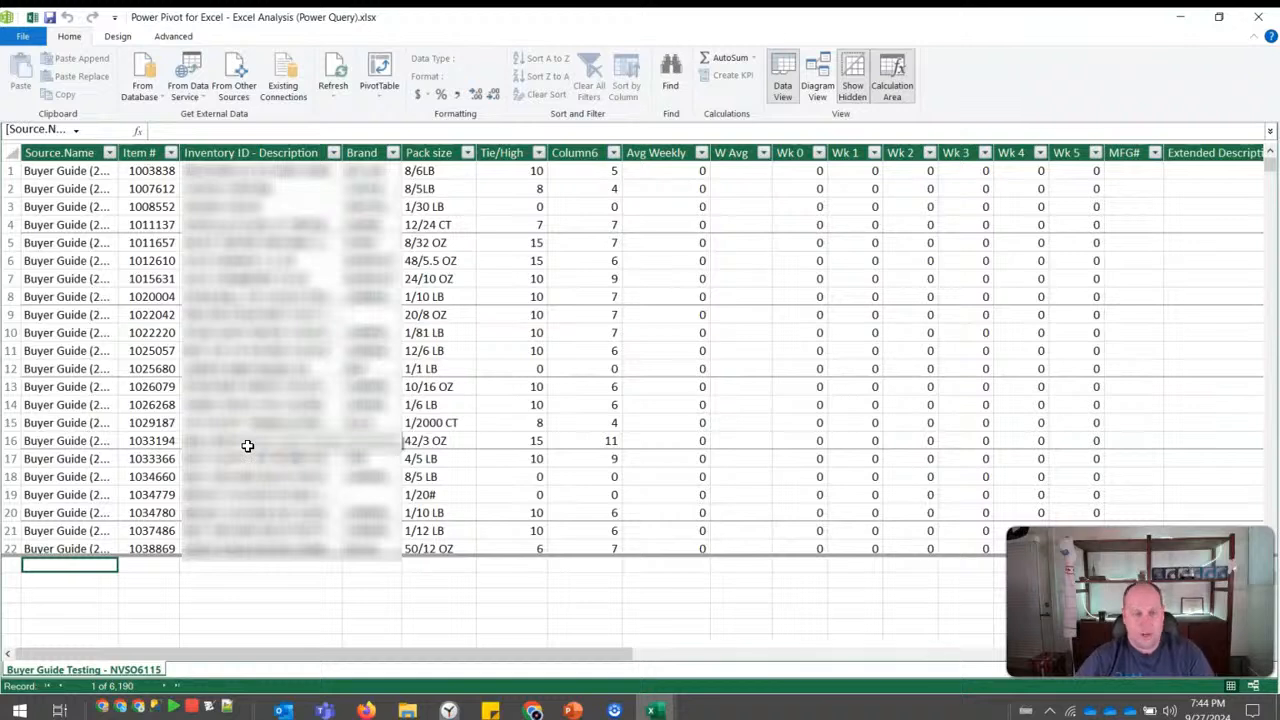
{"action": "left_click", "coordinate": [243, 445]}
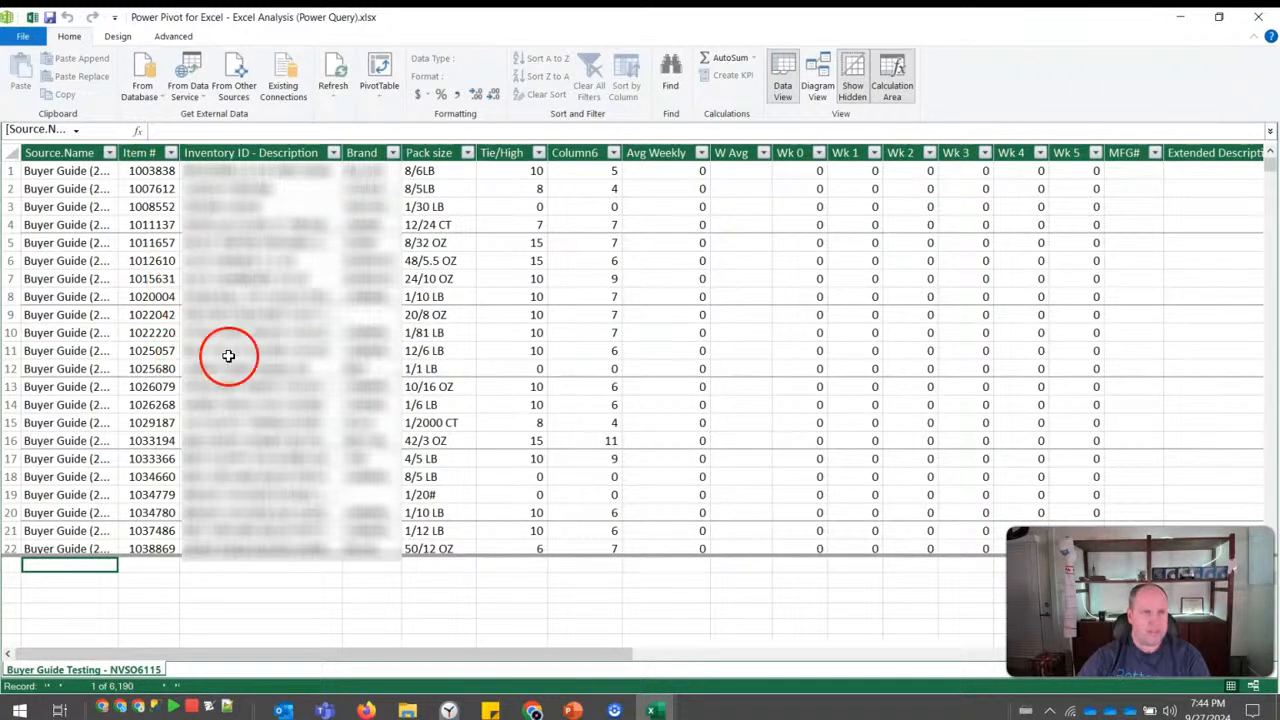
{"action": "left_click", "coordinate": [1262, 20]}
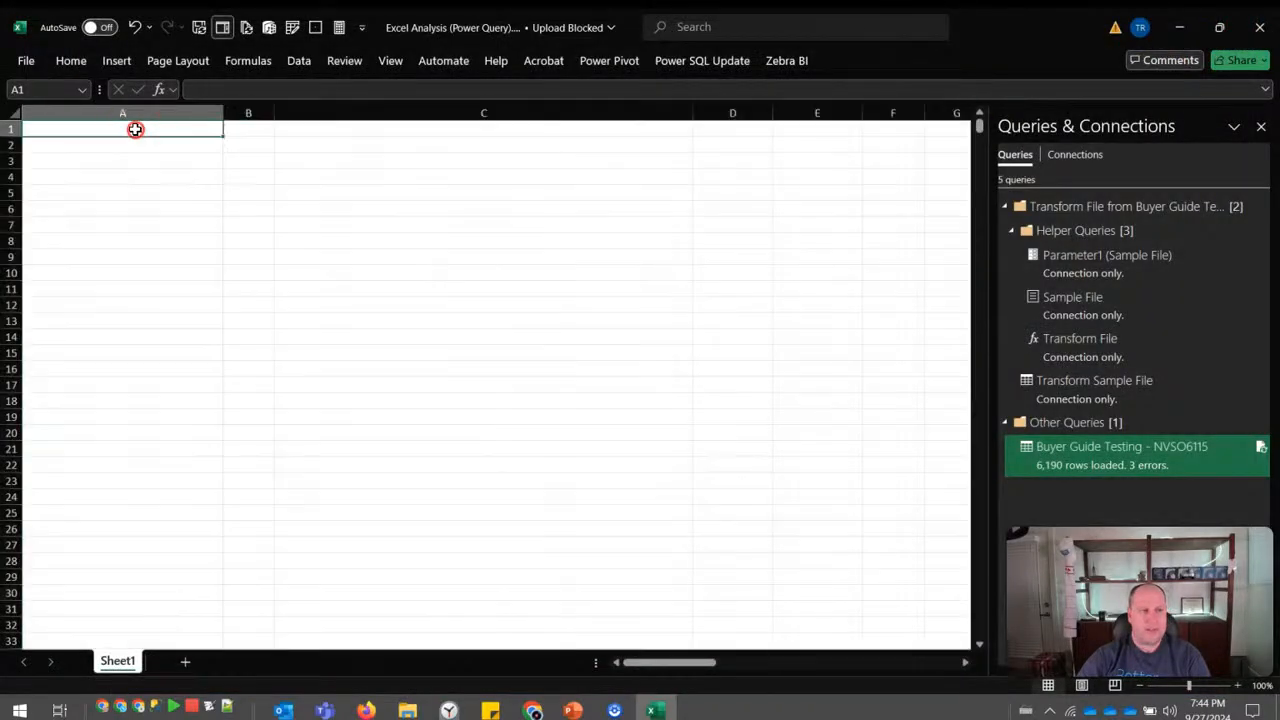
{"action": "left_click", "coordinate": [15, 116]}
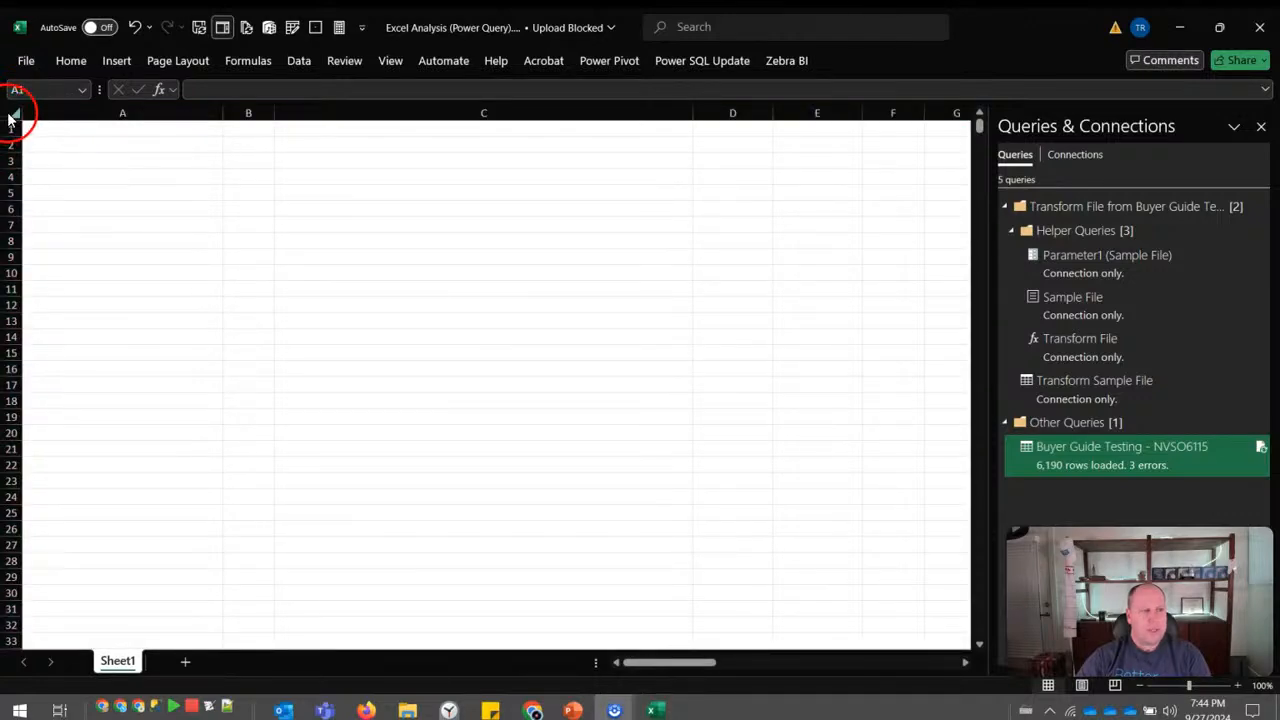
{"action": "left_click", "coordinate": [15, 116]}
{"action": "type", "text": "d"}
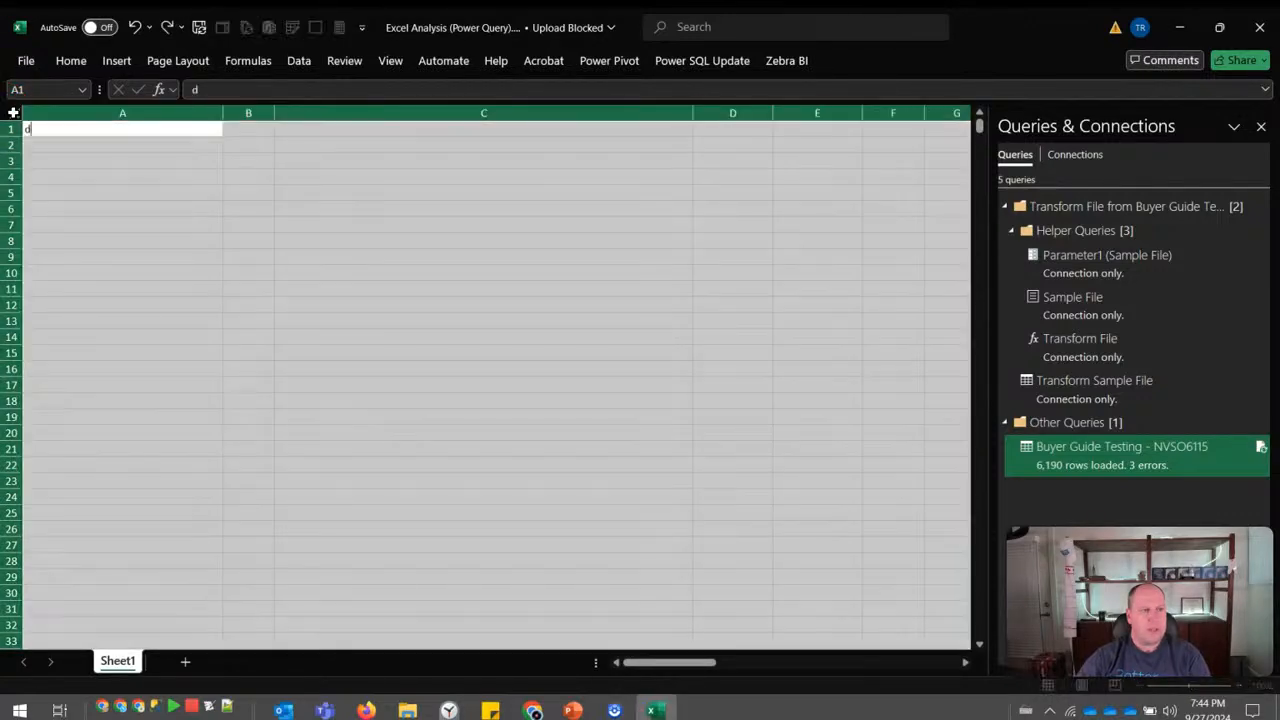
{"action": "left_click", "coordinate": [14, 112]}
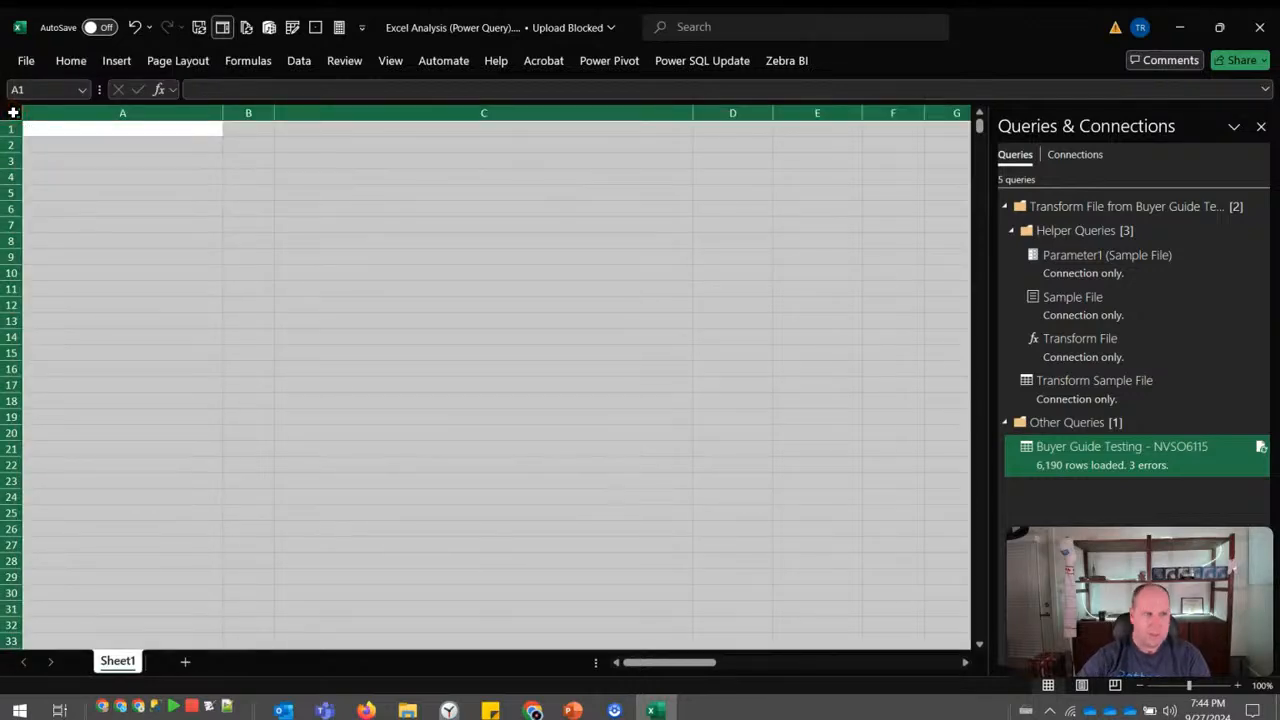
{"action": "left_click", "coordinate": [323, 109]}
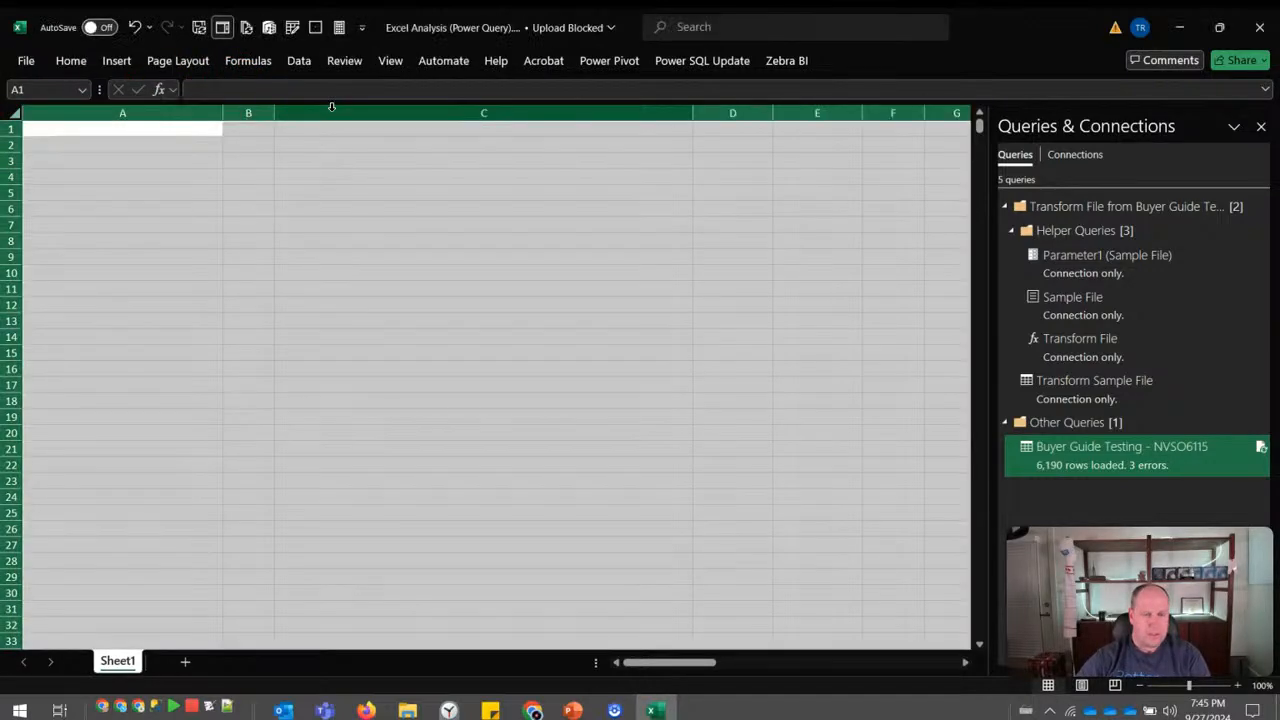
{"action": "right_click", "coordinate": [331, 108]}
{"action": "key", "text": "Escape"}
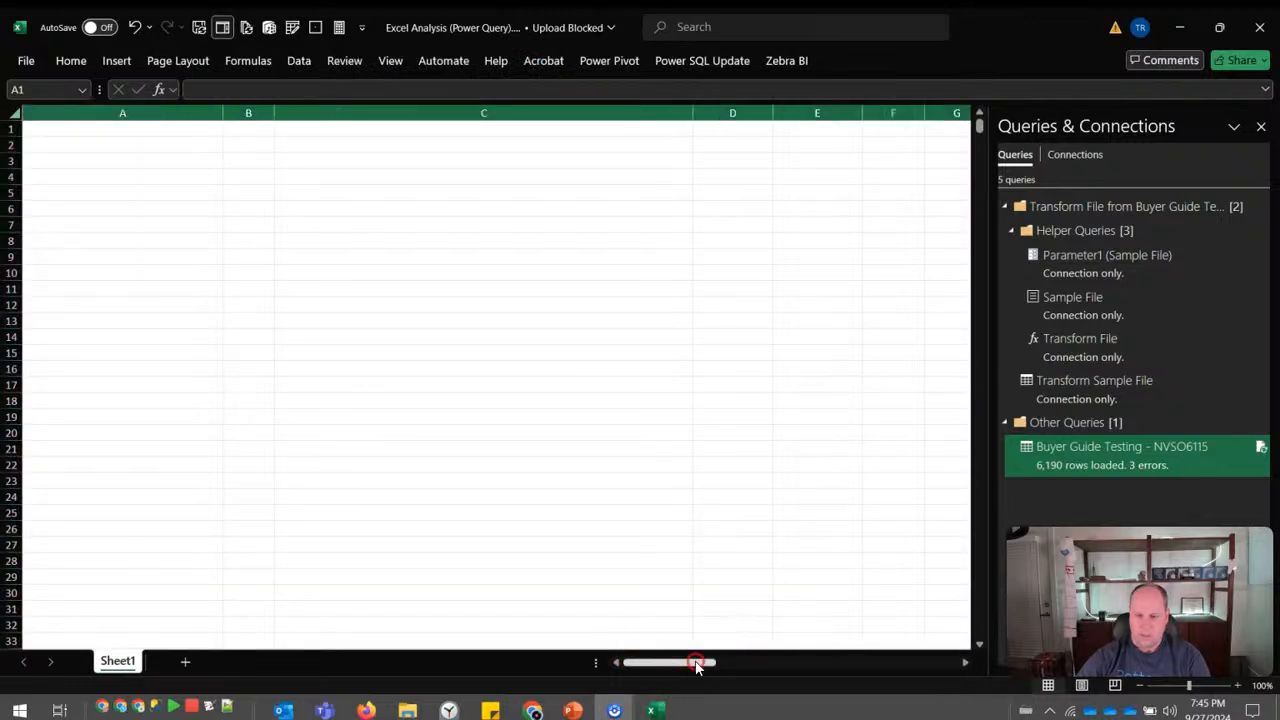
{"action": "left_click_drag", "start_coordinate": [700, 663], "coordinate": [829, 672]}
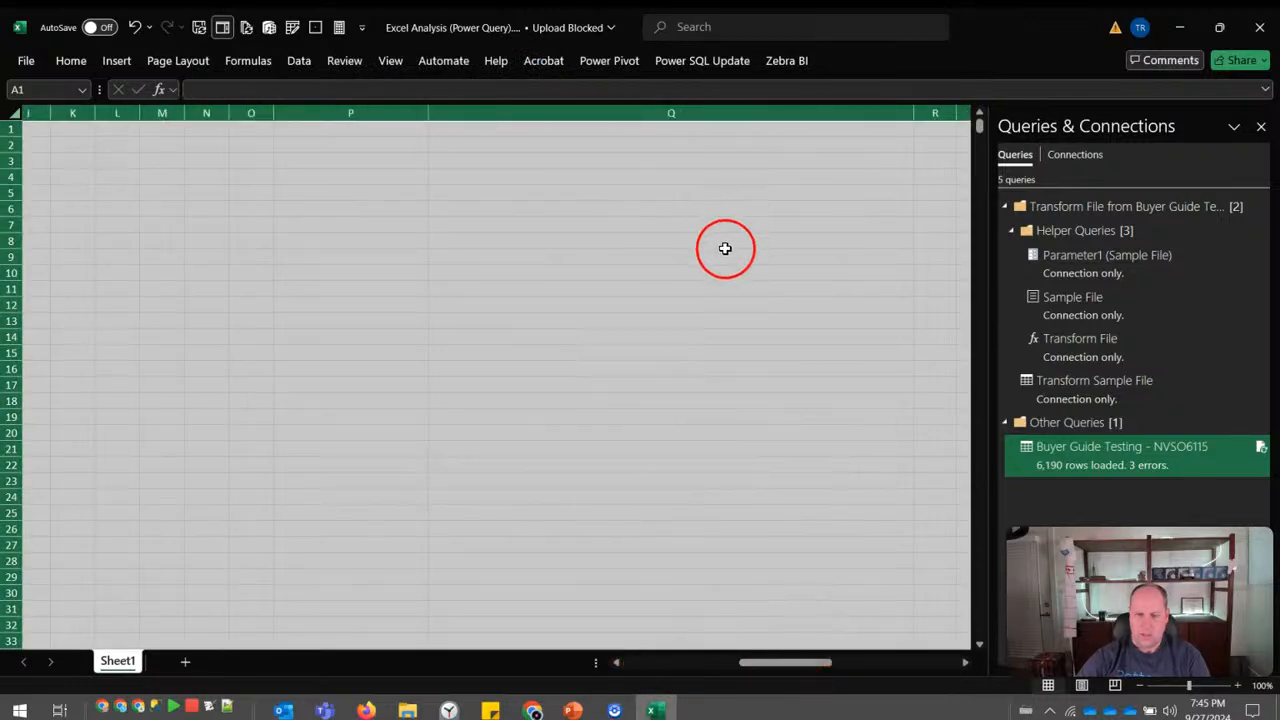
{"action": "left_click", "coordinate": [706, 224]}
{"action": "key", "text": "Left"}
{"action": "key", "text": "Left"}
{"action": "key", "text": "Left"}
{"action": "key", "text": "Left"}
{"action": "key", "text": "Left"}
{"action": "key", "text": "Left"}
{"action": "key", "text": "Left"}
{"action": "key", "text": "Left"}
{"action": "key", "text": "Left"}
{"action": "key", "text": "Left"}
{"action": "key", "text": "Left"}
{"action": "key", "text": "Left"}
{"action": "key", "text": "Left"}
{"action": "key", "text": "Left"}
{"action": "key", "text": "Left"}
{"action": "key", "text": "Left"}
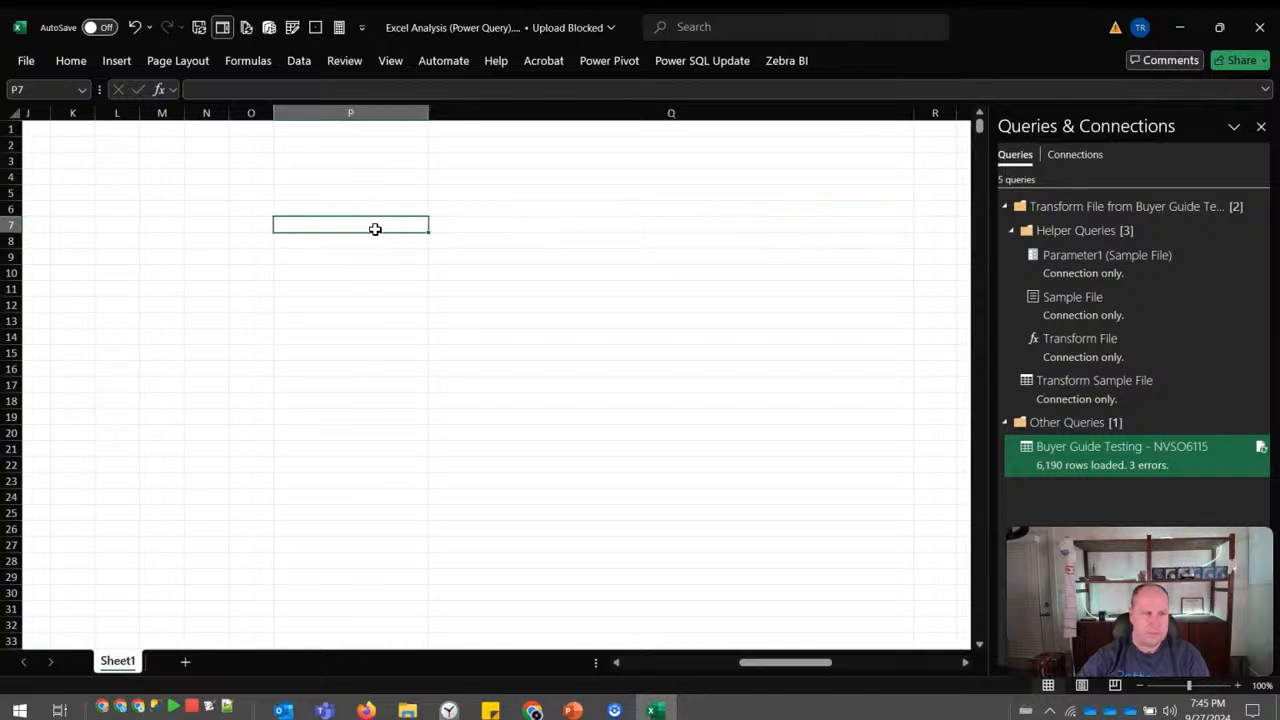
Add a new worksheet and insert a PivotTable from the Data Model at cell B4 of that sheet.
{"action": "left_click", "coordinate": [185, 661]}
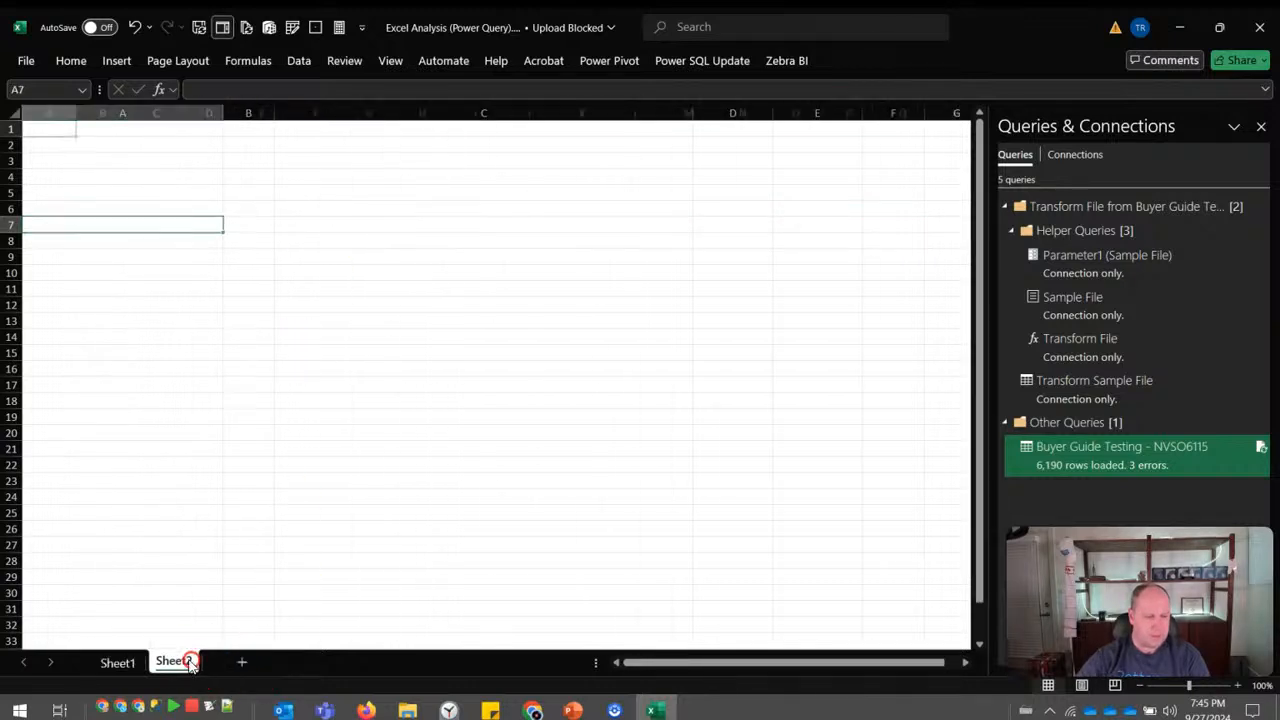
{"action": "left_click", "coordinate": [117, 172]}
{"action": "left_click", "coordinate": [117, 62]}
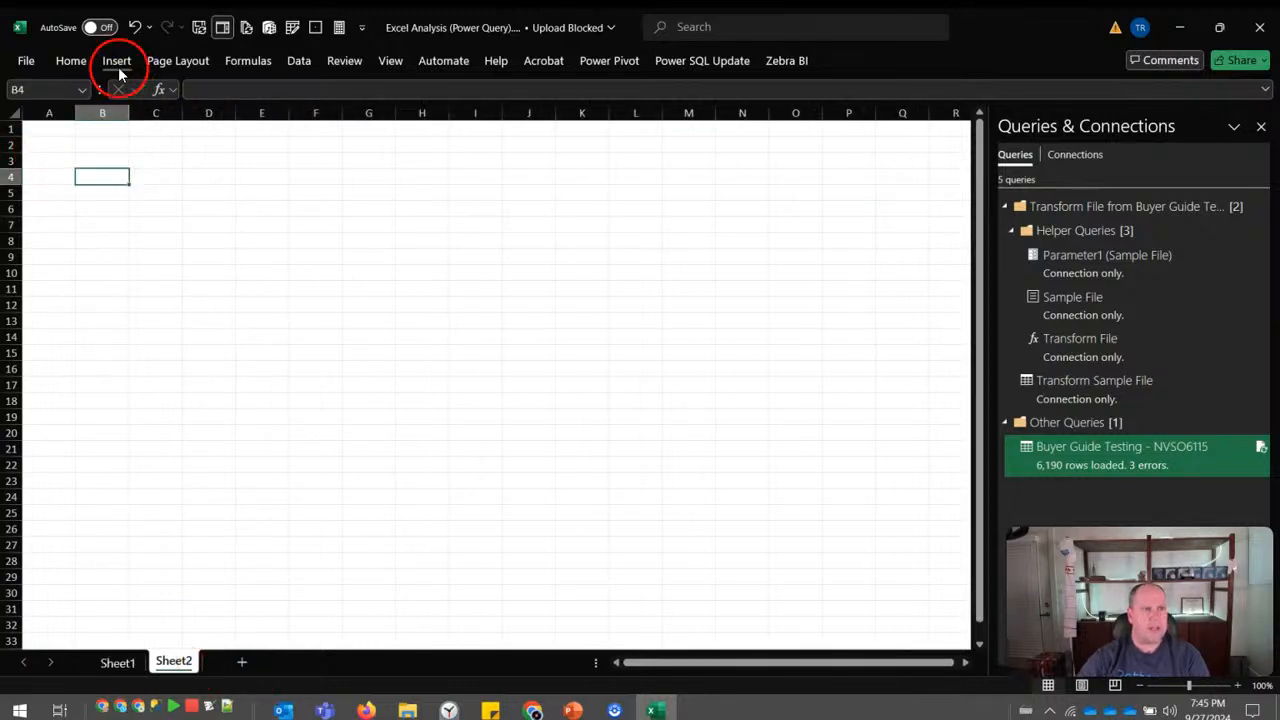
{"action": "left_click", "coordinate": [42, 115]}
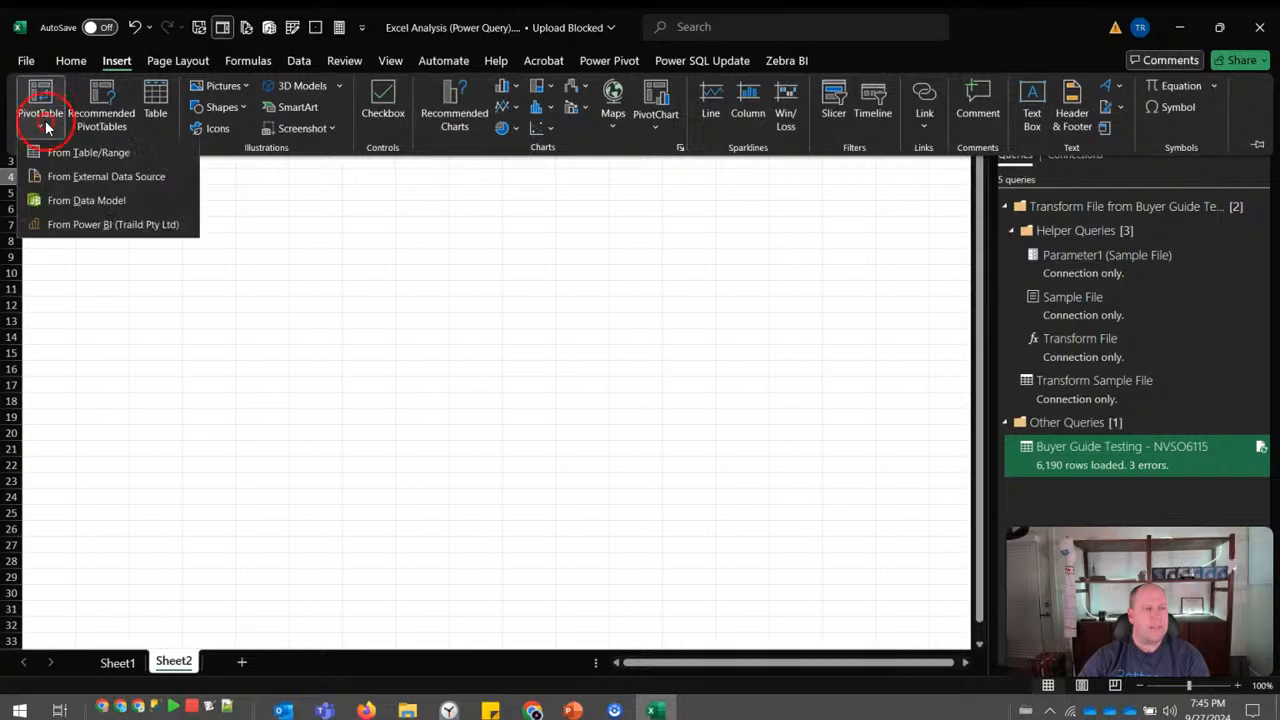
{"action": "left_click", "coordinate": [113, 203]}
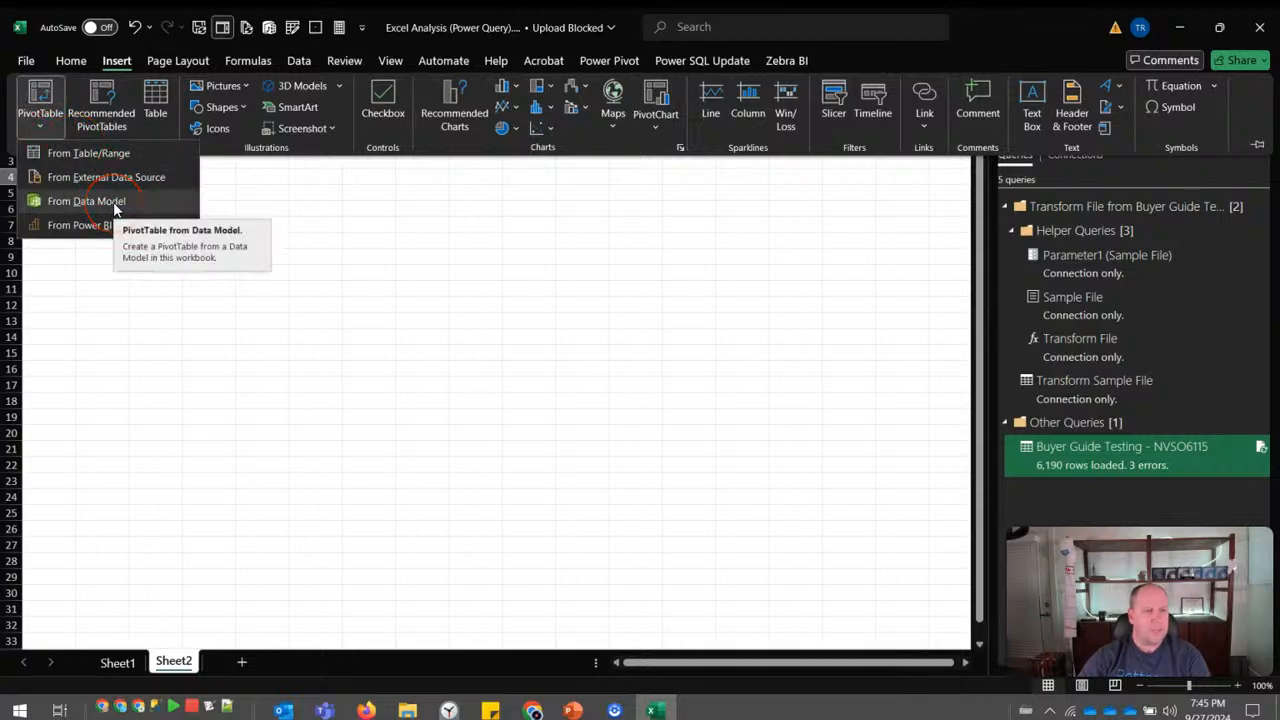
{"action": "left_click", "coordinate": [113, 203]}
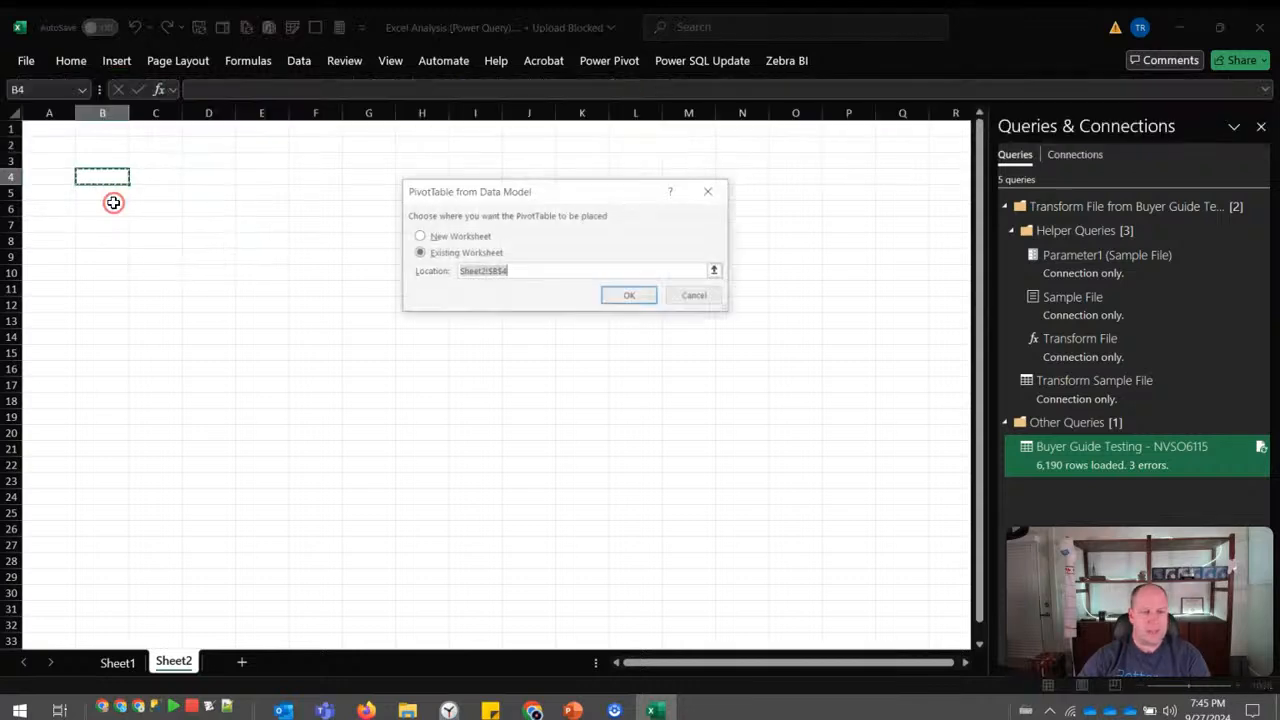
{"action": "left_click", "coordinate": [646, 296]}
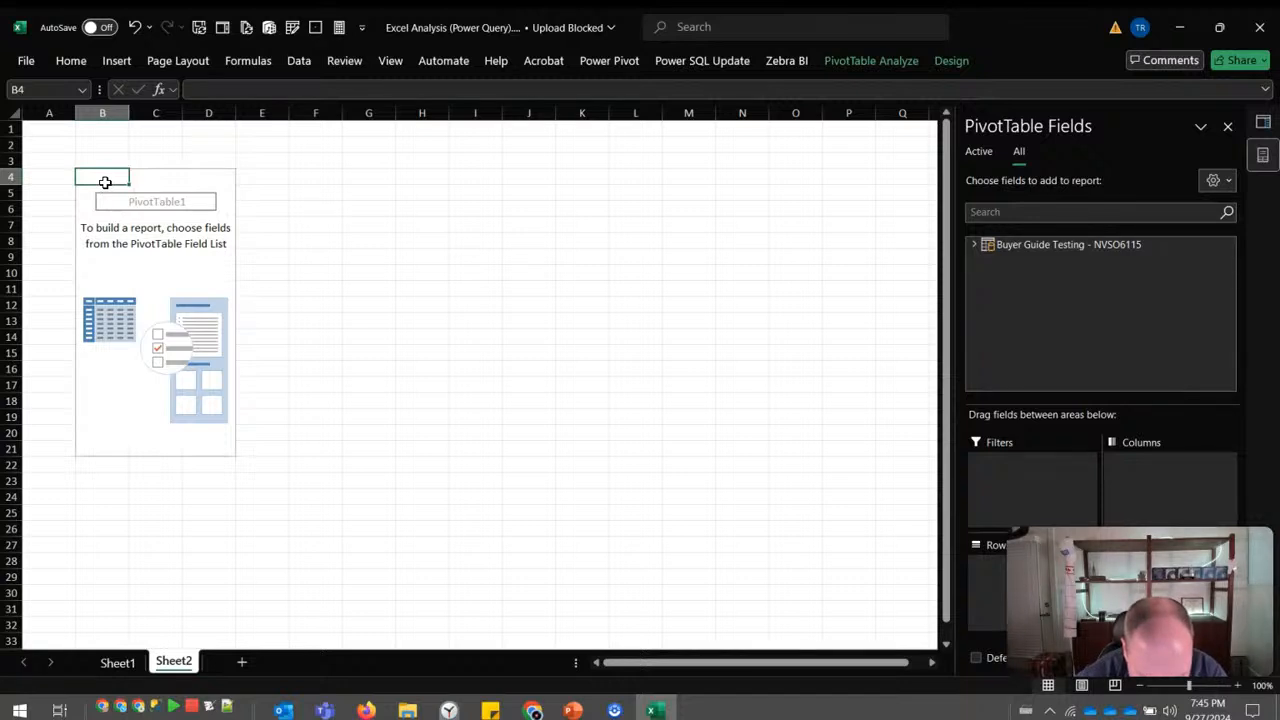
Start a data import from a folder and choose the Buyer Guide Testing - RD200006 folder as the source.
{"action": "left_click", "coordinate": [299, 62]}
{"action": "left_click", "coordinate": [31, 126]}
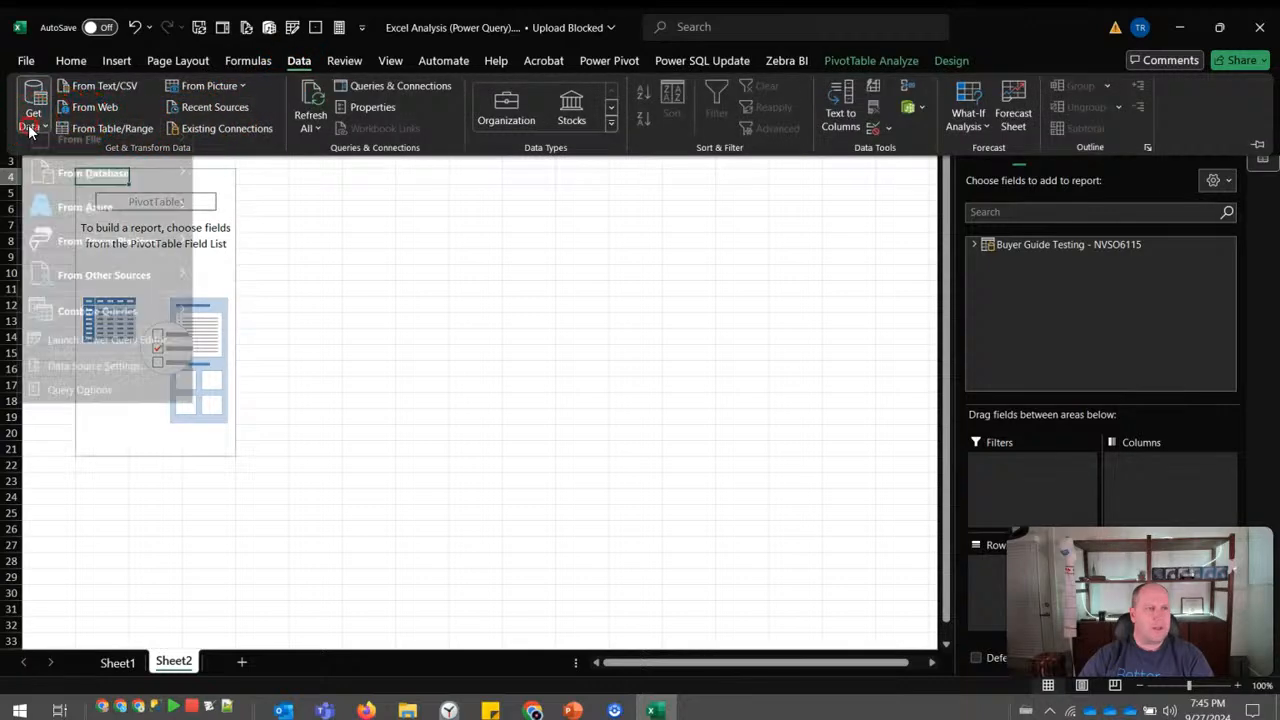
{"action": "mouse_move", "coordinate": [126, 157]}
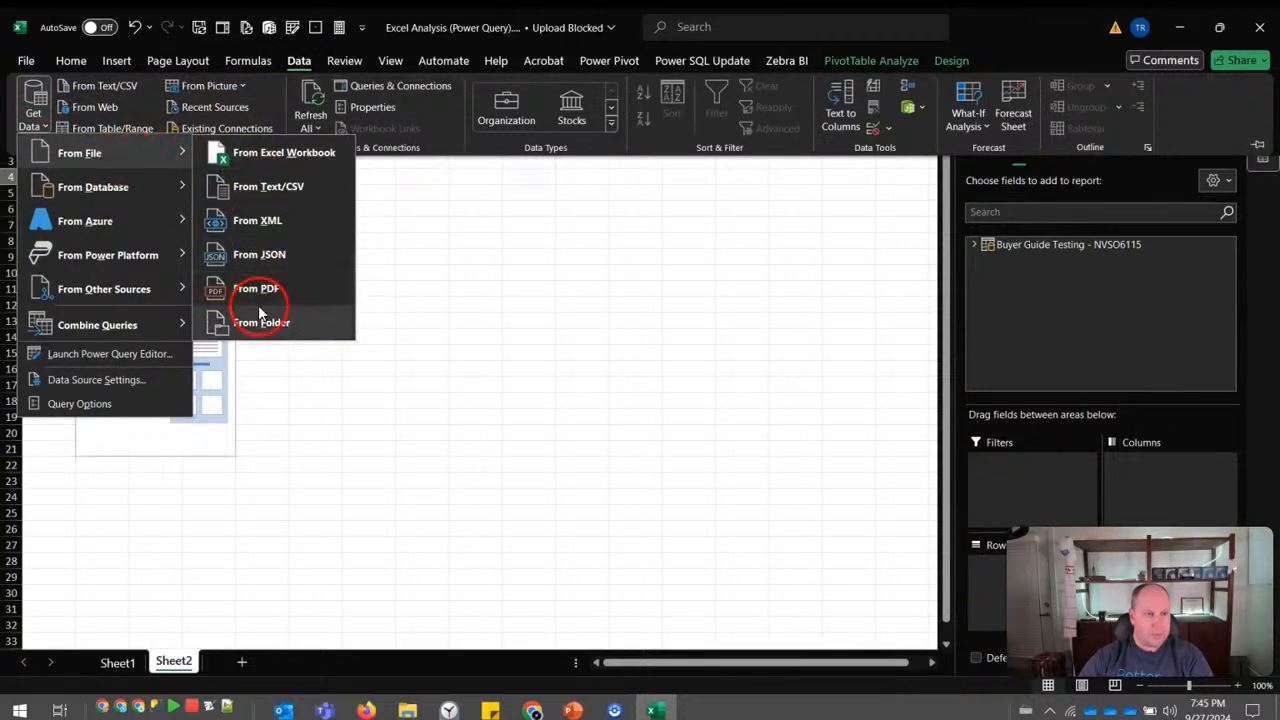
{"action": "left_click", "coordinate": [259, 318]}
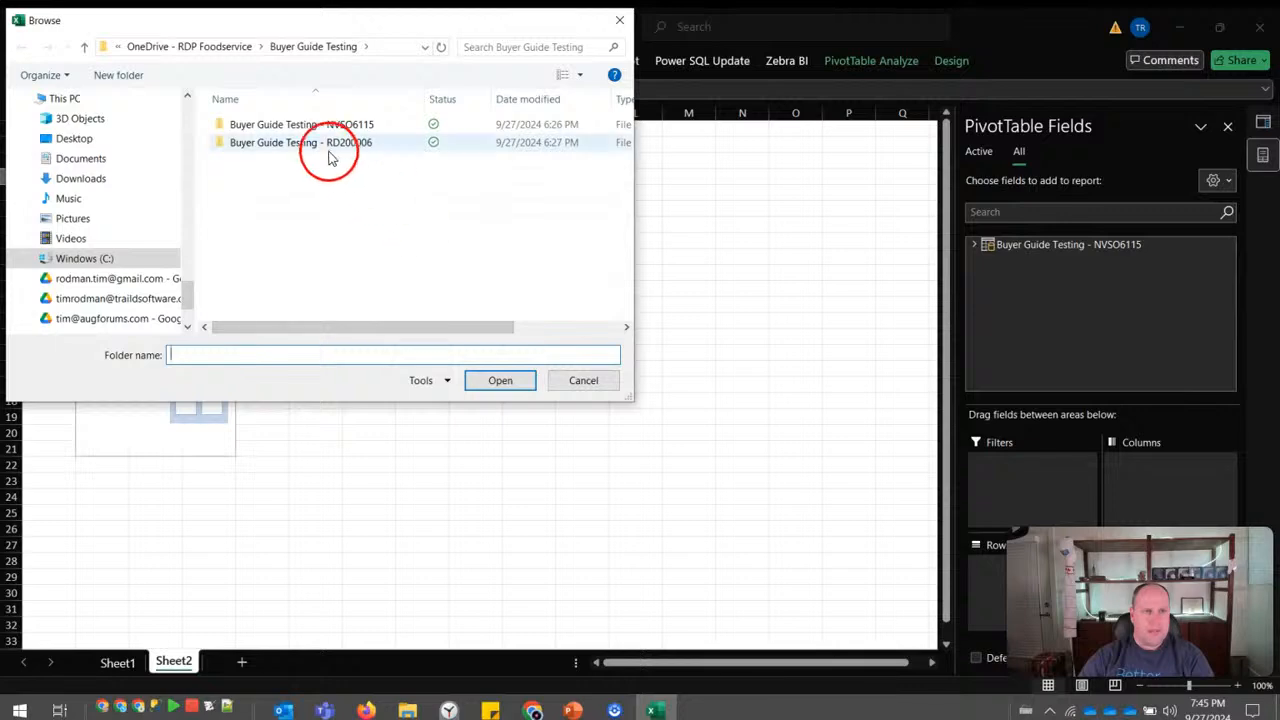
{"action": "double_click", "coordinate": [329, 143]}
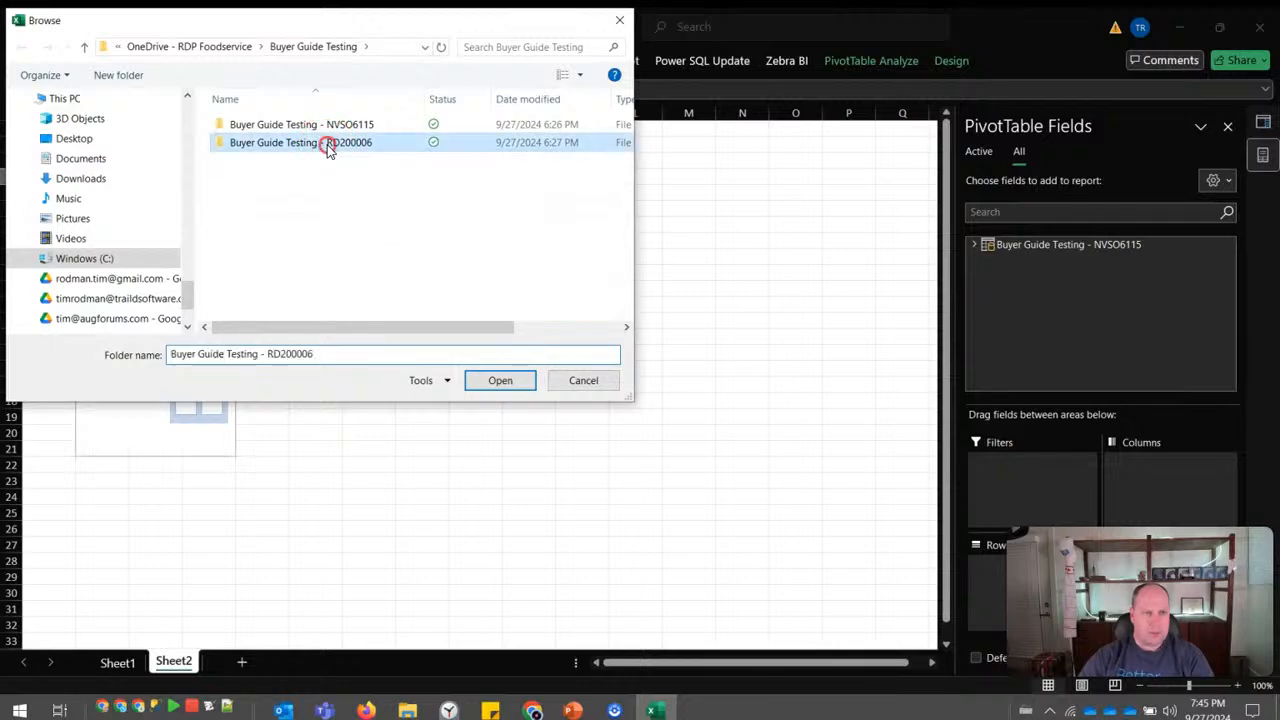
{"action": "left_click", "coordinate": [503, 395]}
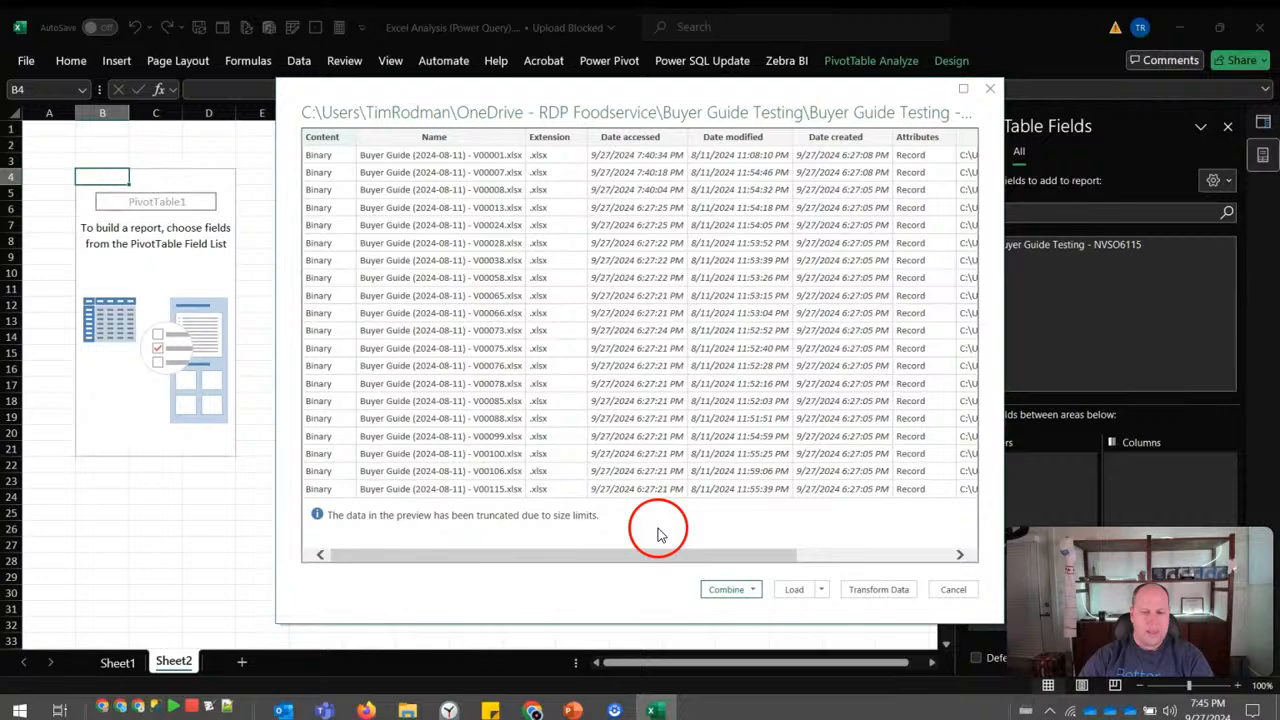
Combine the folder's files with the Combine & Load To option, extracting Sheet1 from each file.
{"action": "left_click", "coordinate": [752, 590]}
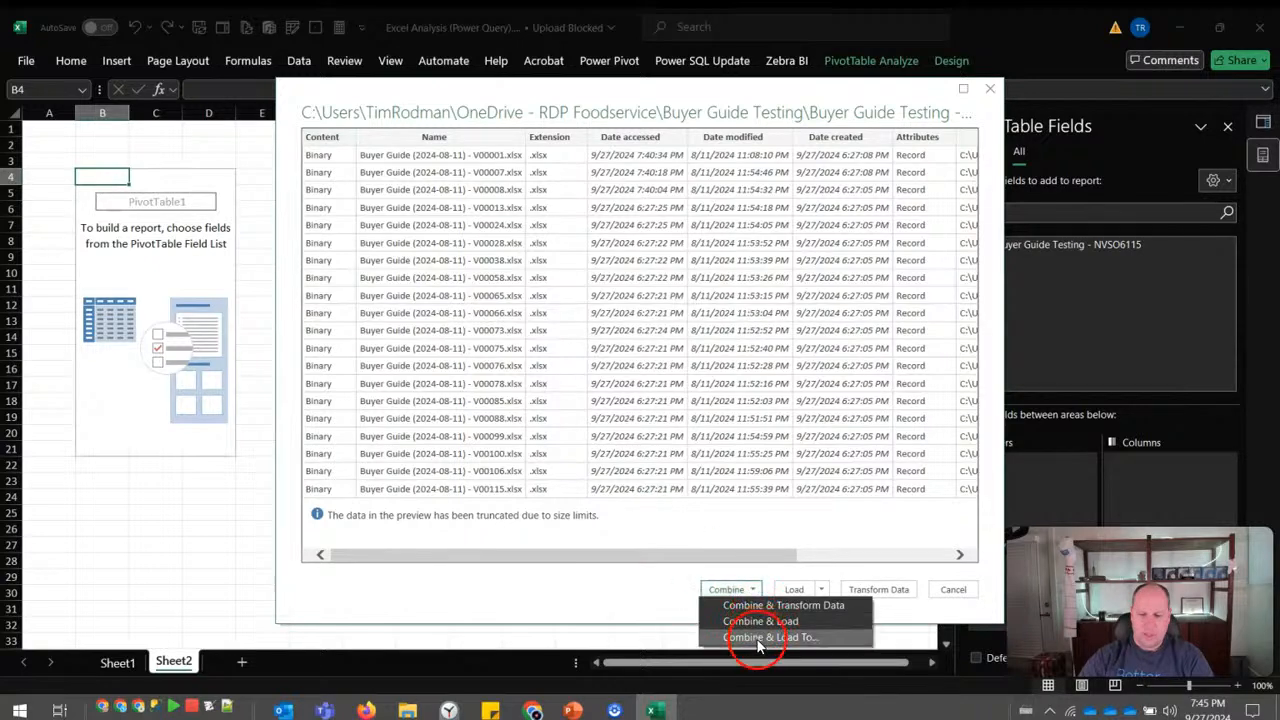
{"action": "left_click", "coordinate": [758, 638]}
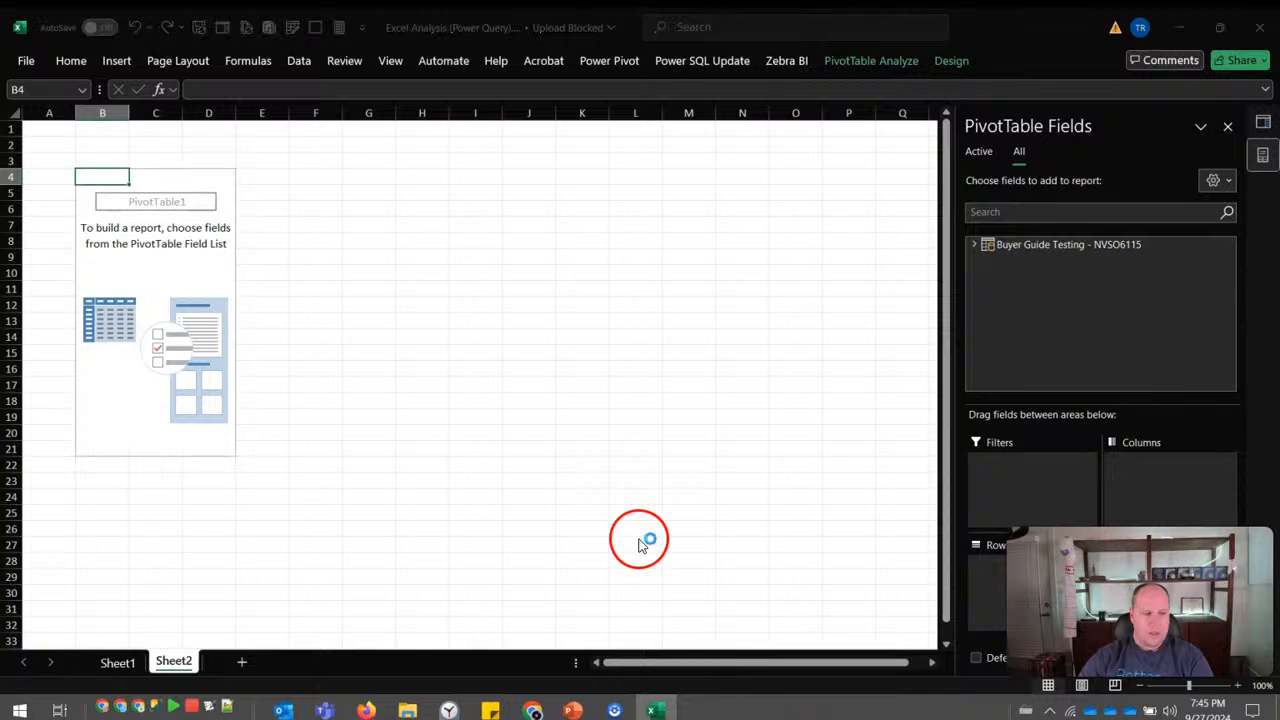
{"action": "left_click", "coordinate": [364, 251]}
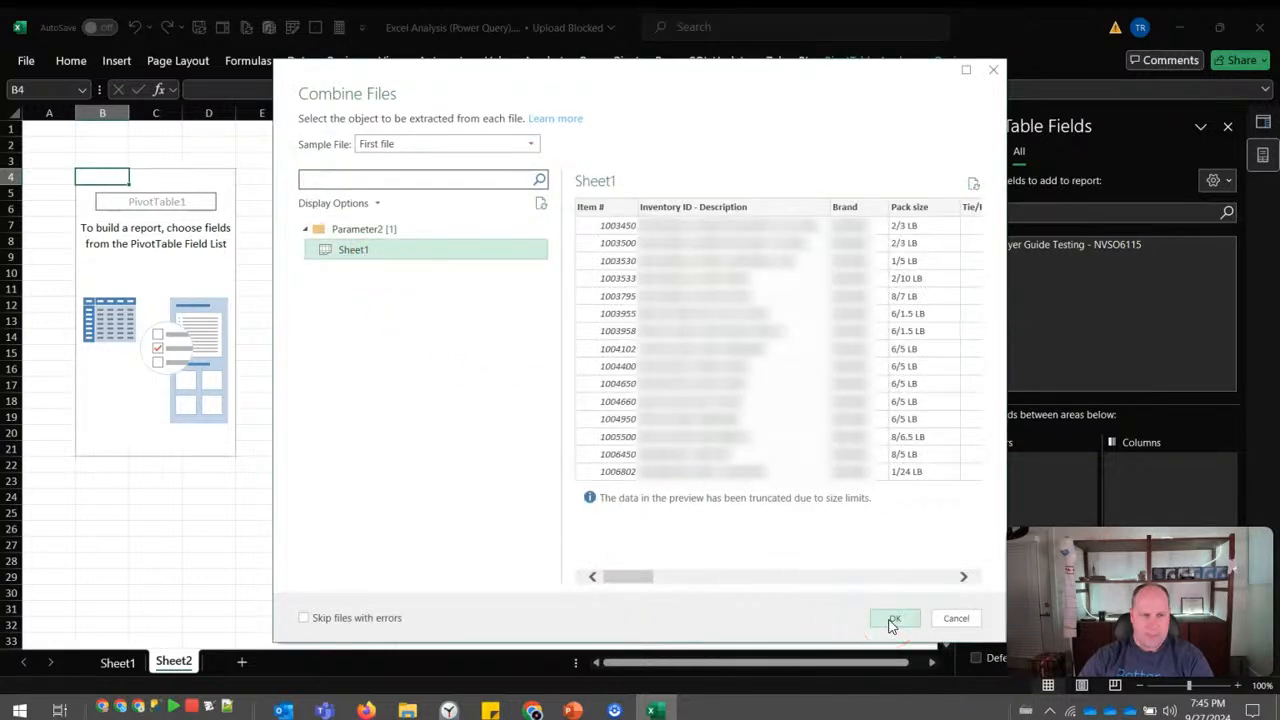
{"action": "left_click", "coordinate": [893, 620]}
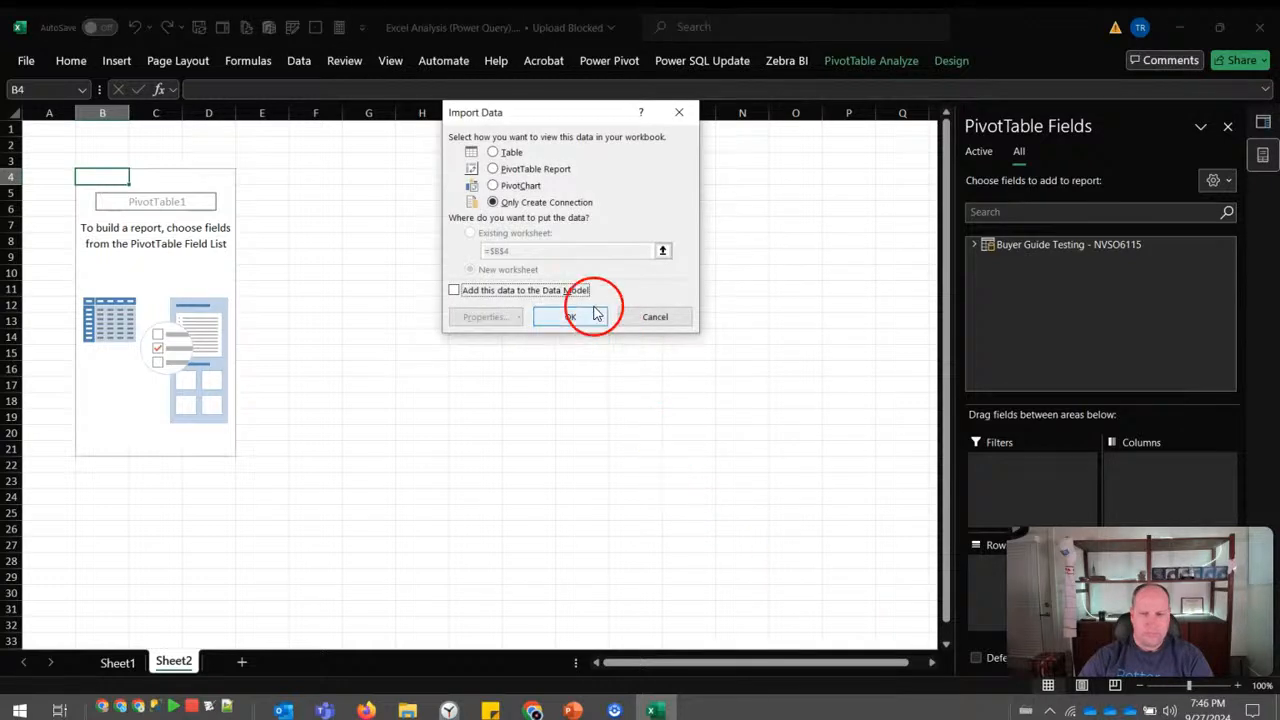
Load the combined RD200006 data as Only Create Connection and add it to the Data Model.
{"action": "left_click", "coordinate": [528, 290]}
{"action": "left_click", "coordinate": [563, 320]}
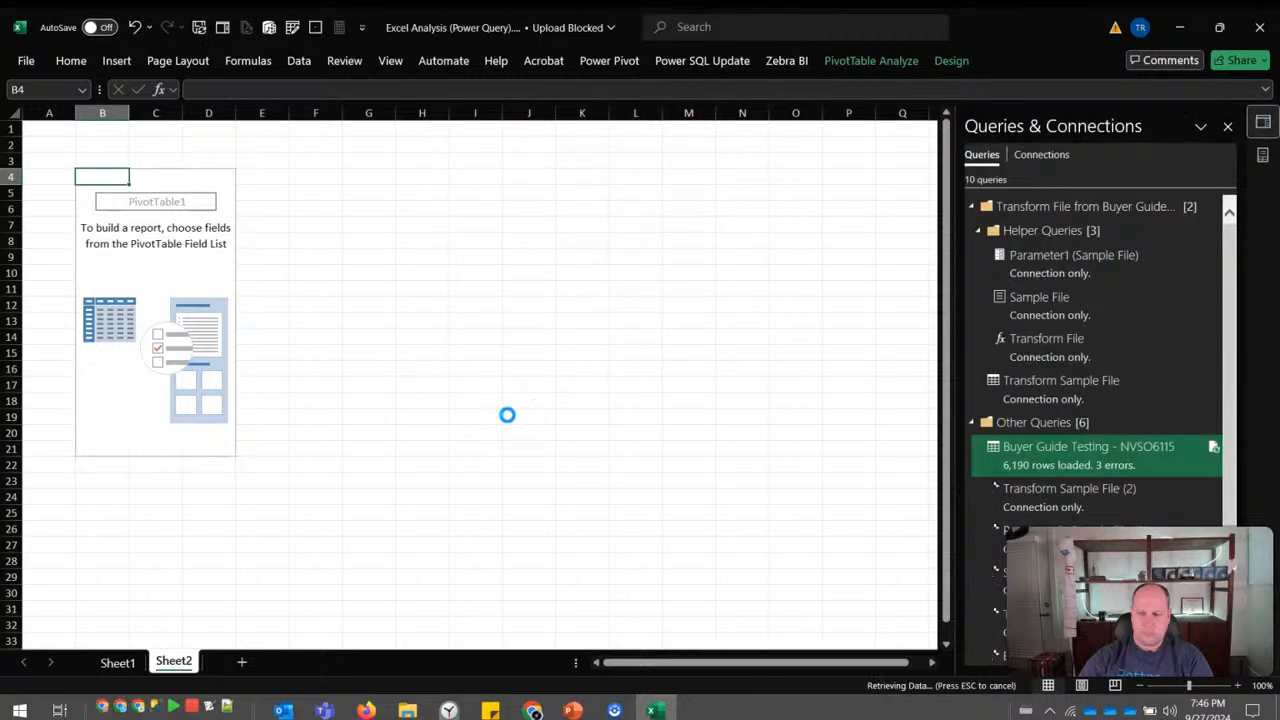
{"action": "left_click", "coordinate": [348, 239]}
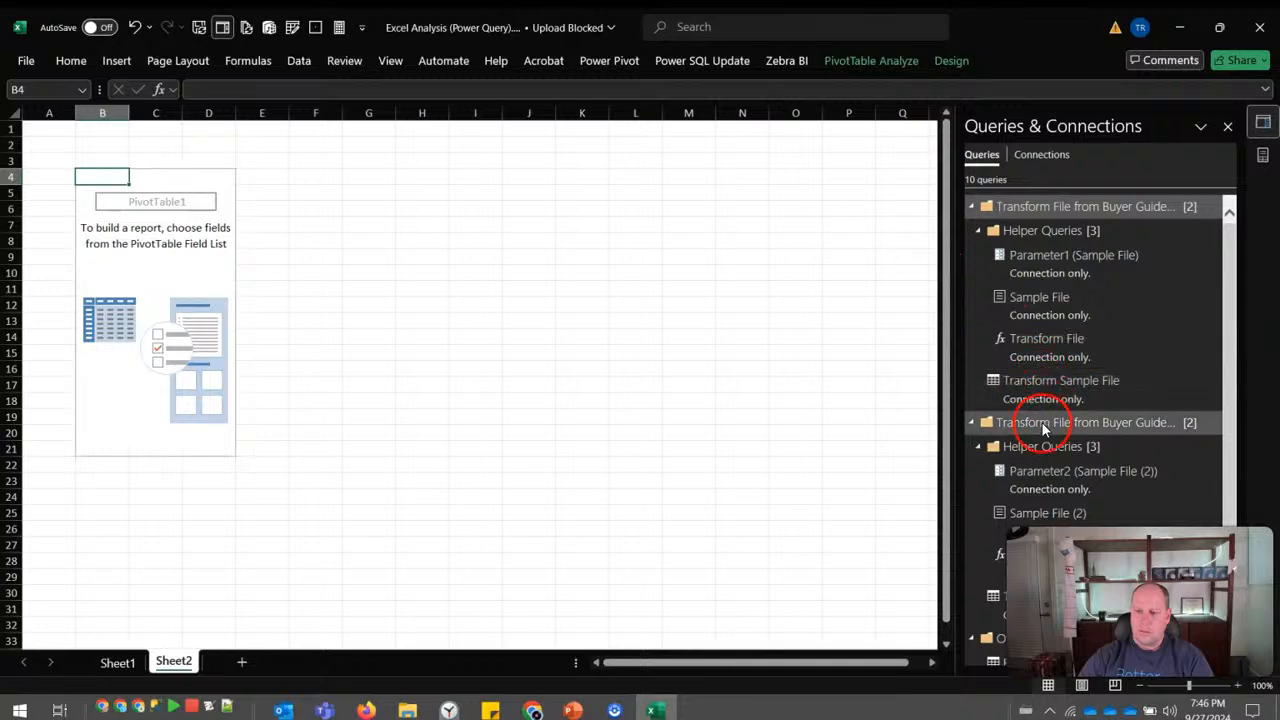
Launch the Power Query Editor to work on the two imported buyer guide queries.
{"action": "scroll", "coordinate": [1030, 470], "scroll_direction": "down", "scroll_amount": 2}
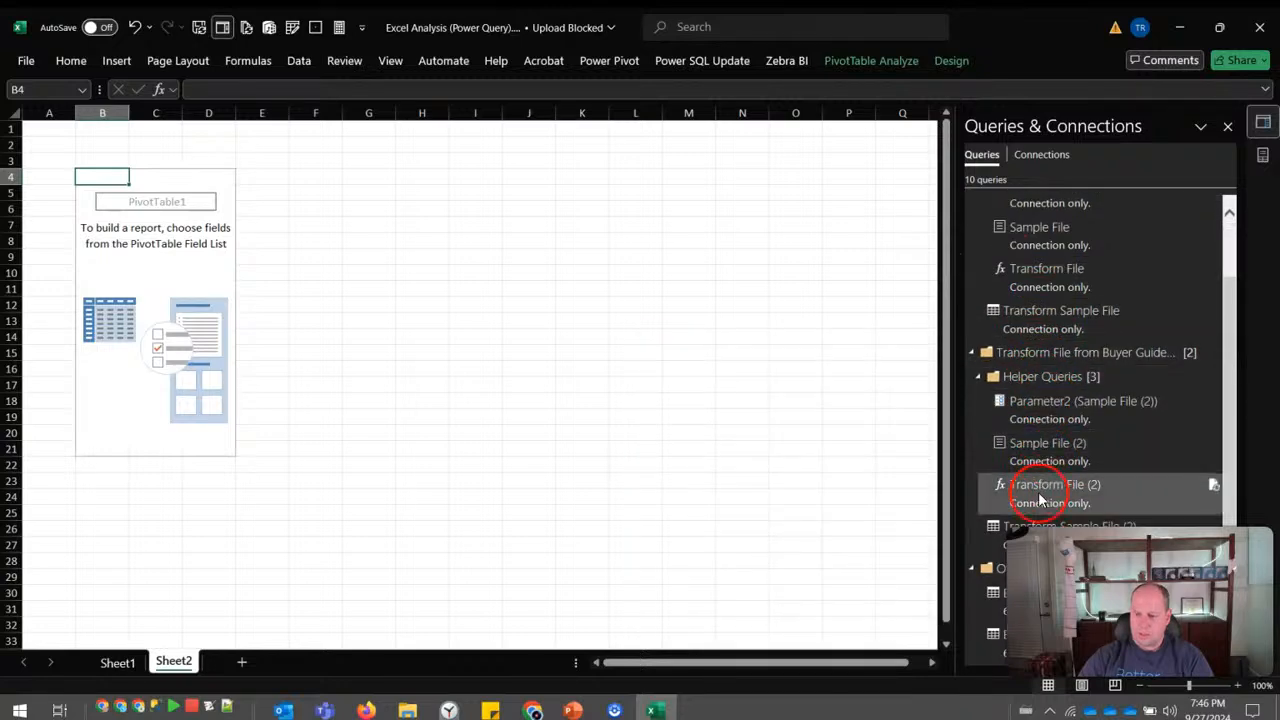
{"action": "left_click", "coordinate": [996, 607]}
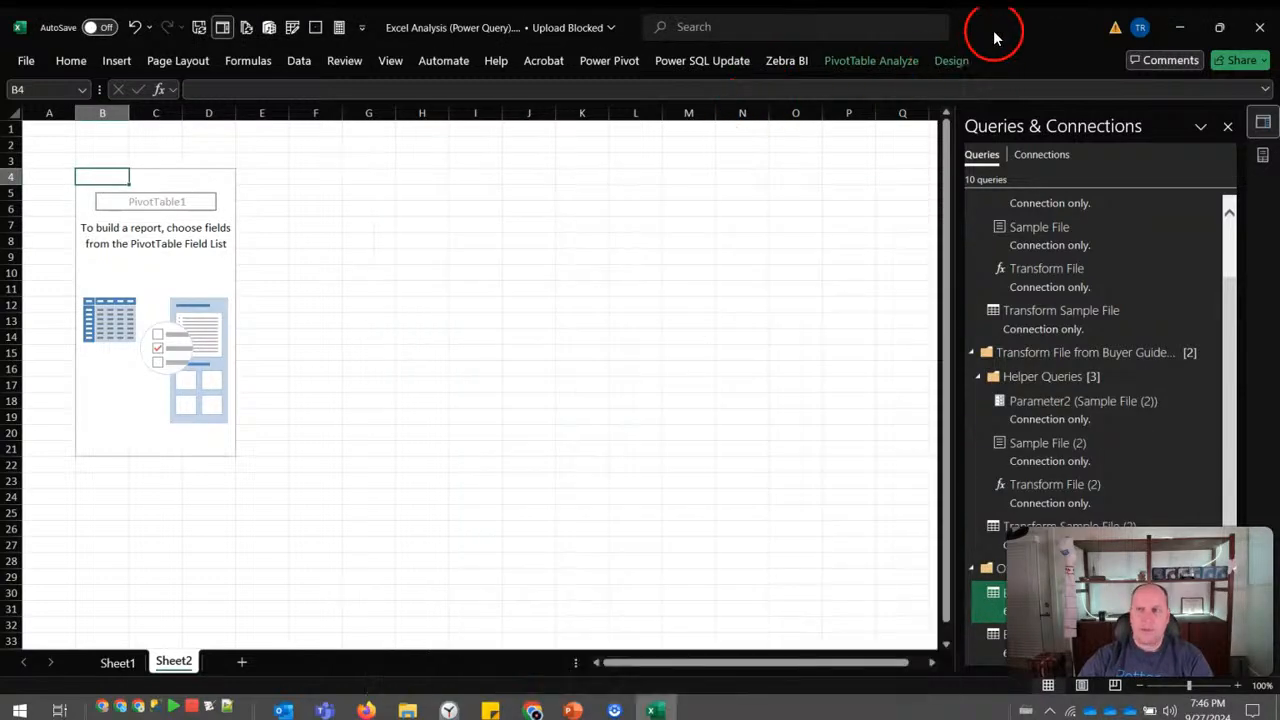
{"action": "left_click", "coordinate": [299, 60]}
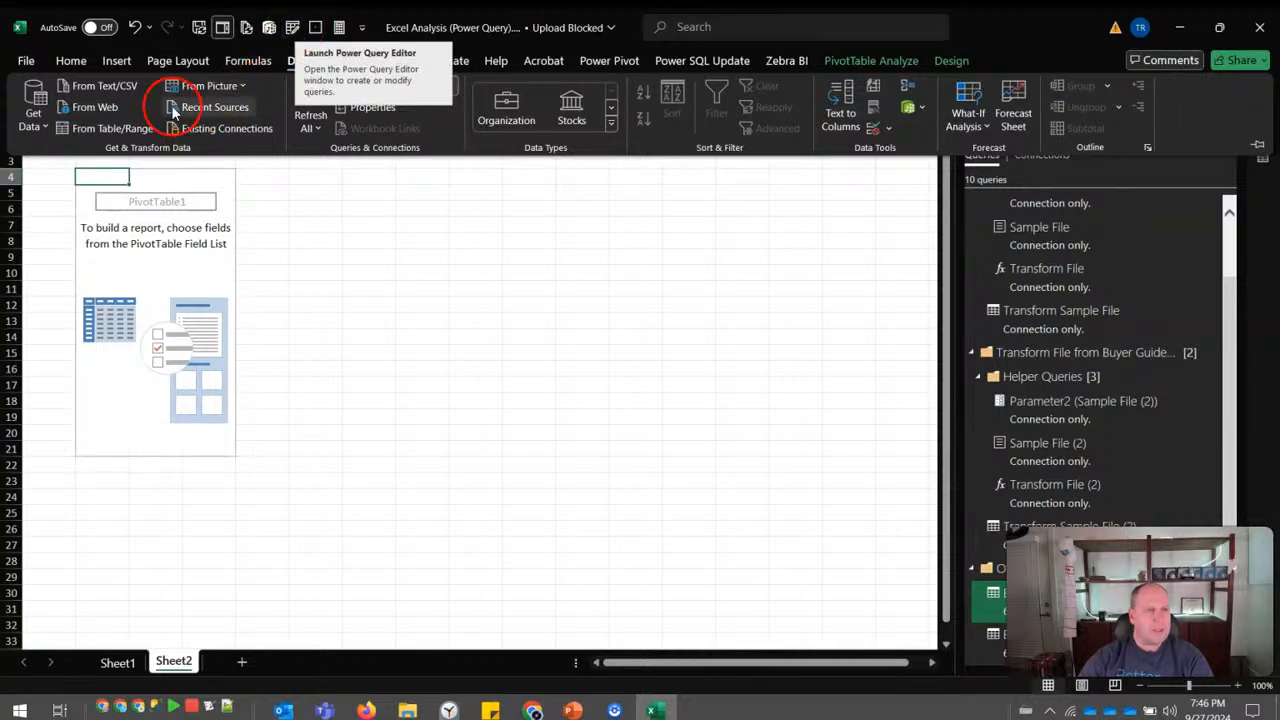
{"action": "left_click", "coordinate": [34, 112]}
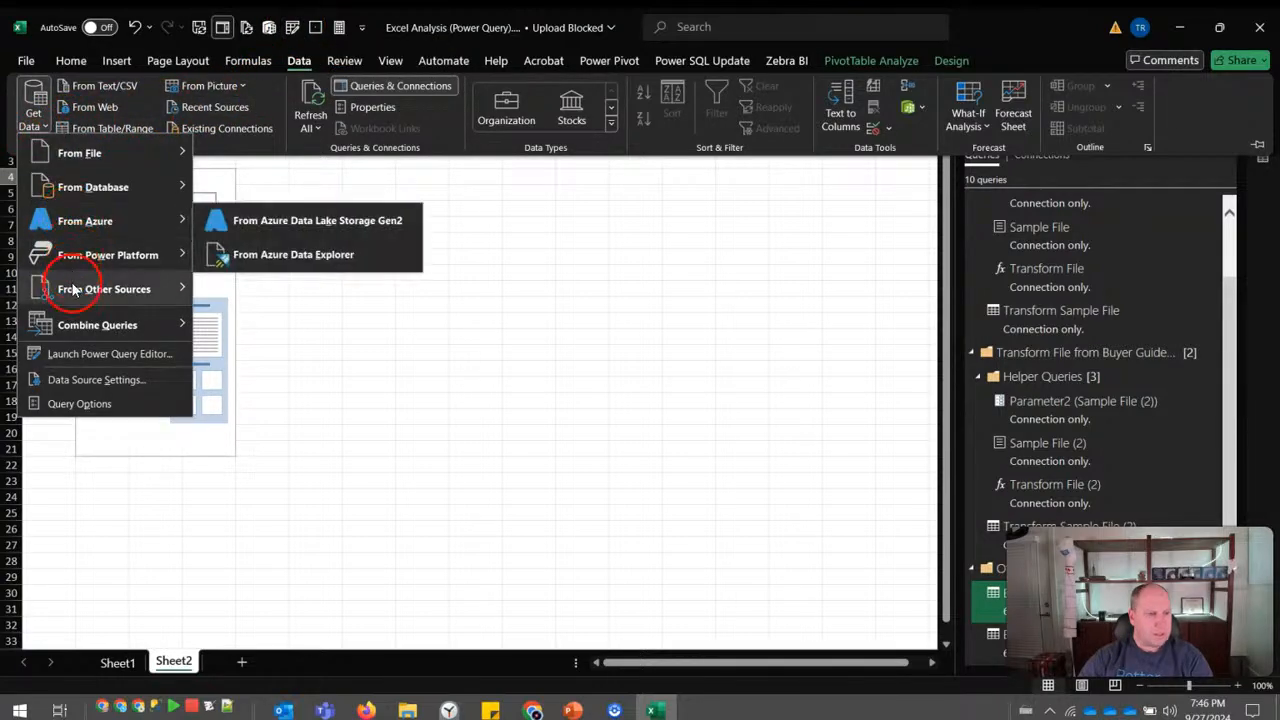
{"action": "left_click", "coordinate": [86, 354]}
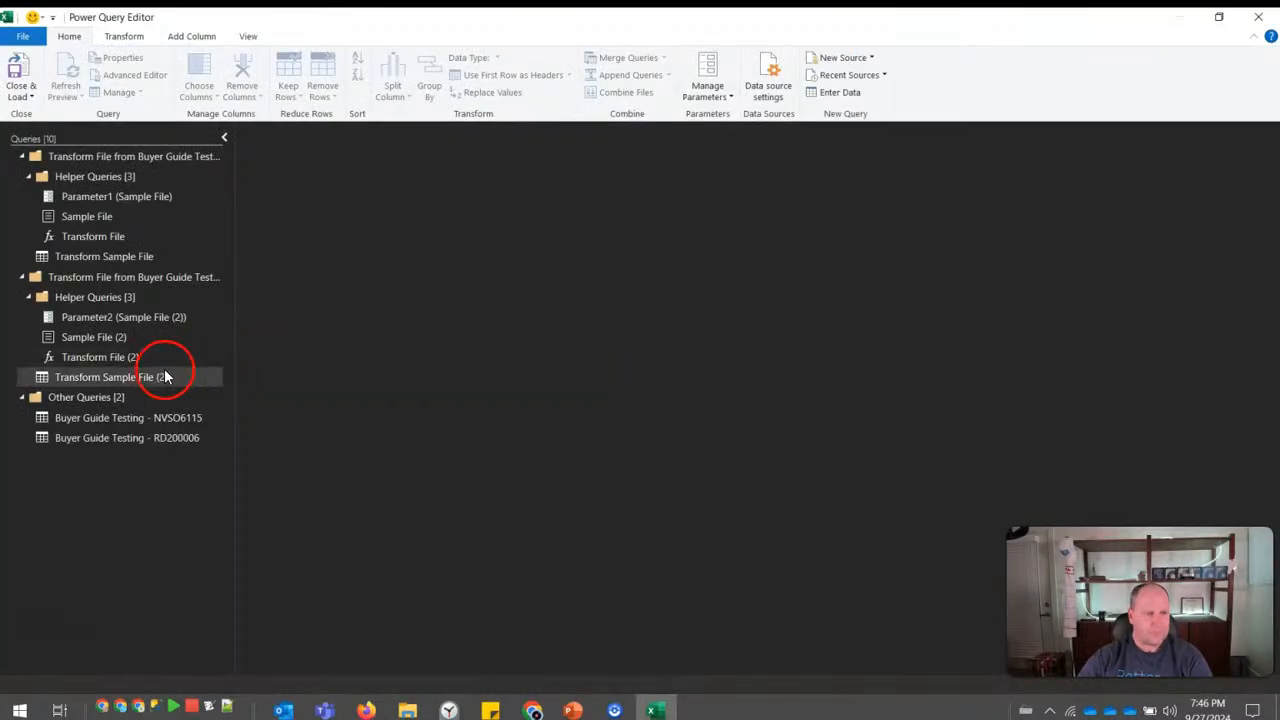
Compare the data previews of the Buyer Guide Testing - NVSO6115 and Buyer Guide Testing - RD200006 queries.
{"action": "left_click", "coordinate": [95, 419]}
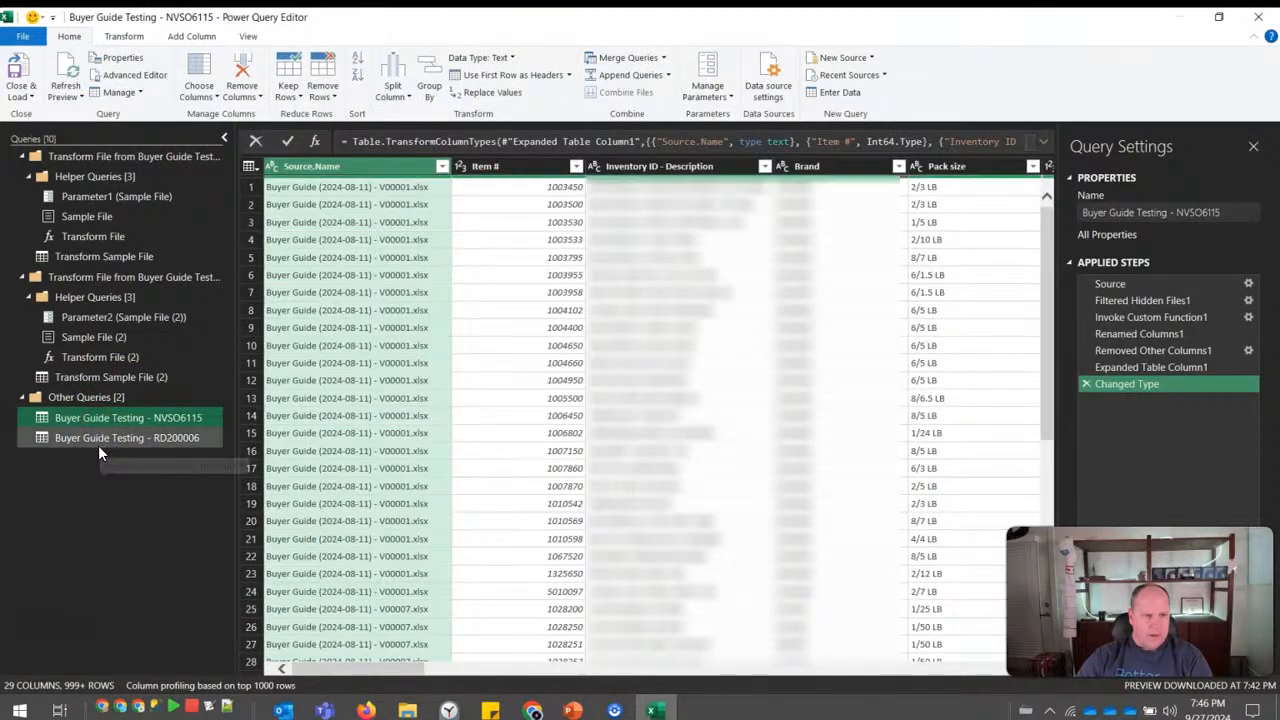
{"action": "left_click", "coordinate": [172, 423]}
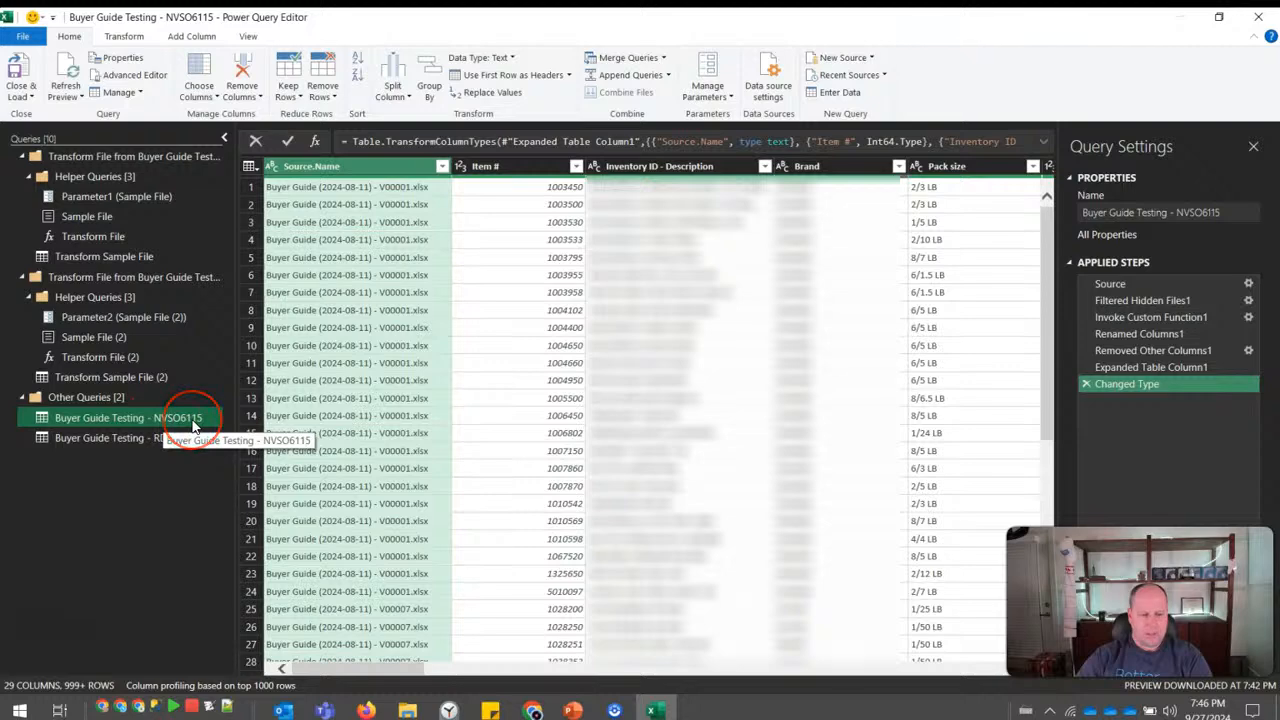
{"action": "left_click", "coordinate": [155, 440]}
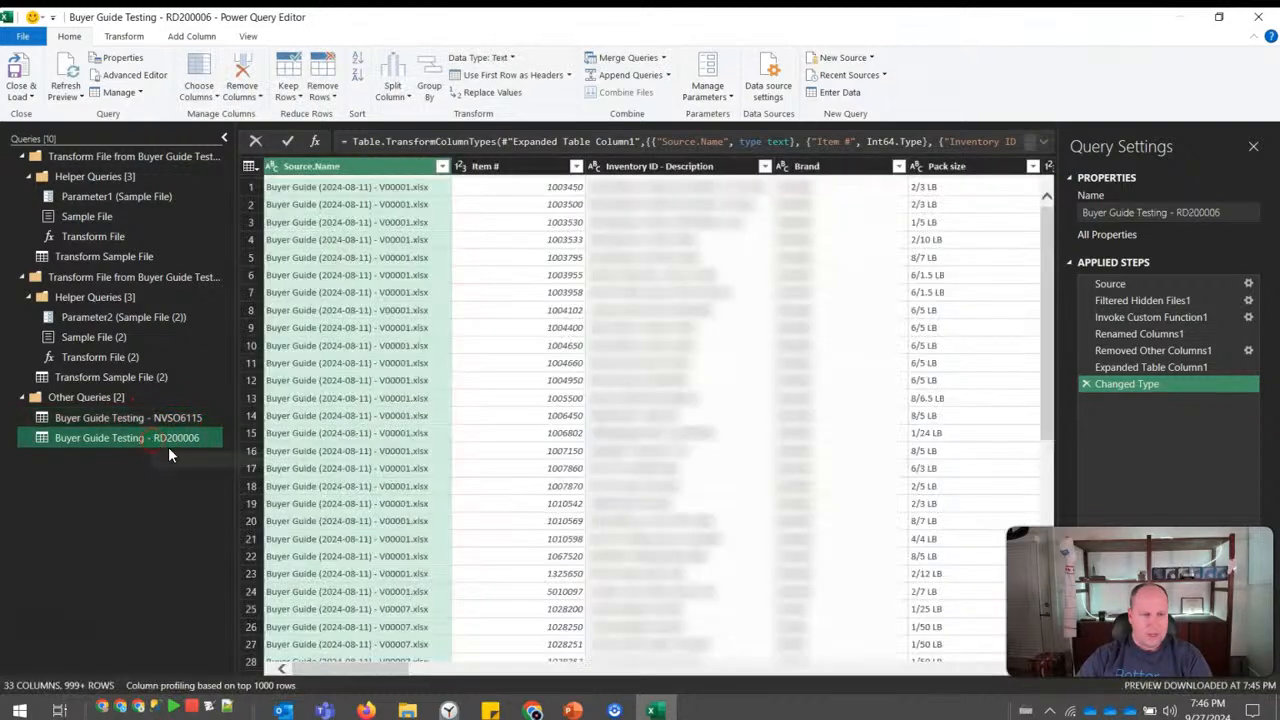
{"action": "left_click", "coordinate": [177, 449]}
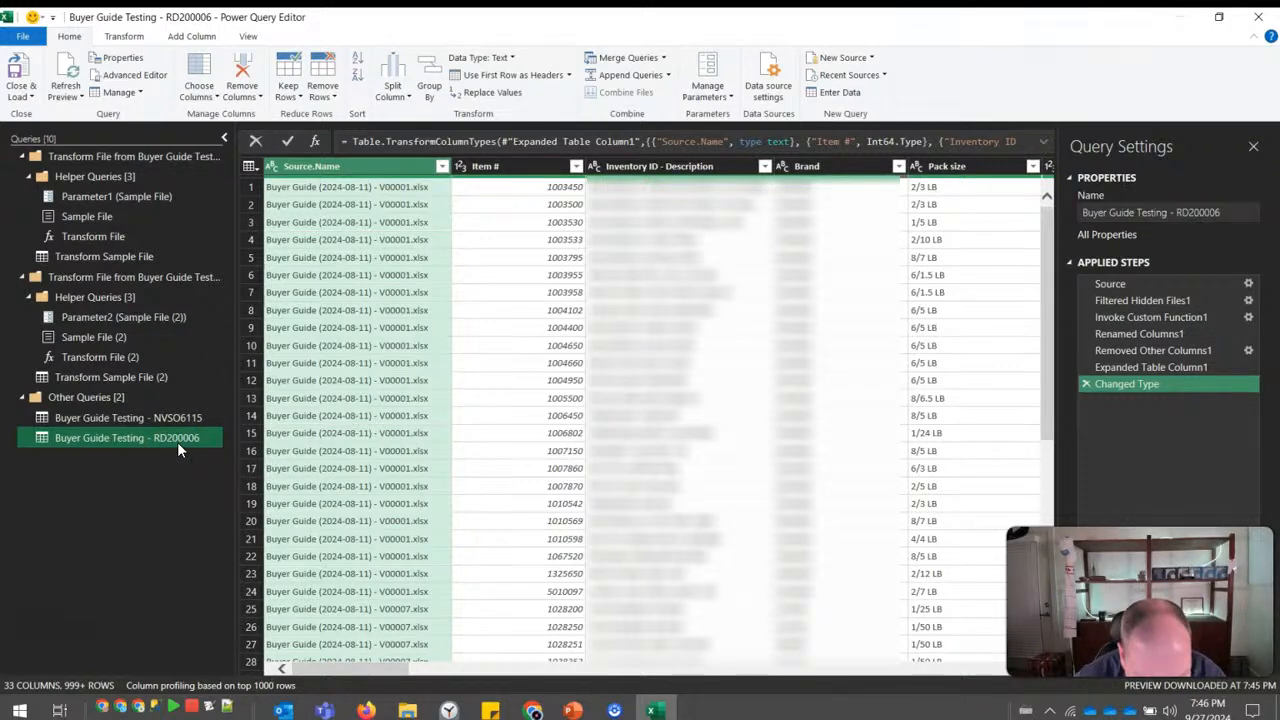
{"action": "left_click_drag", "start_coordinate": [177, 442], "coordinate": [111, 444]}
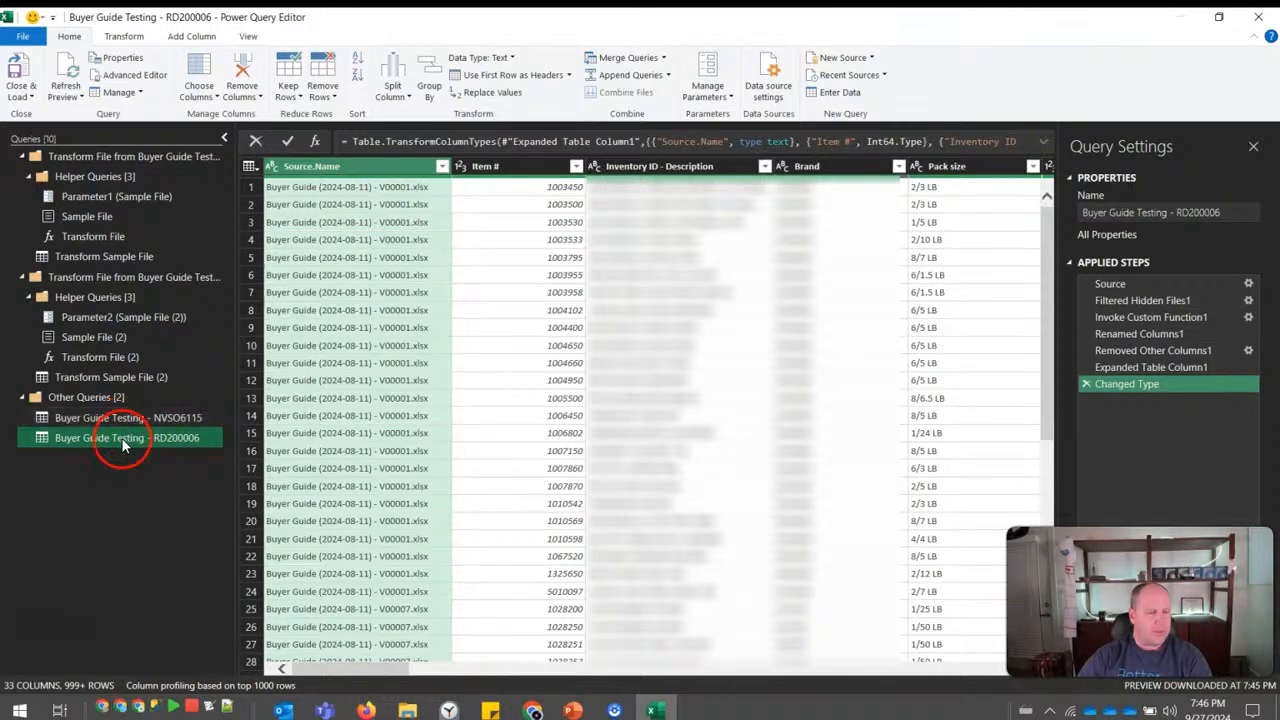
{"action": "left_click", "coordinate": [125, 418]}
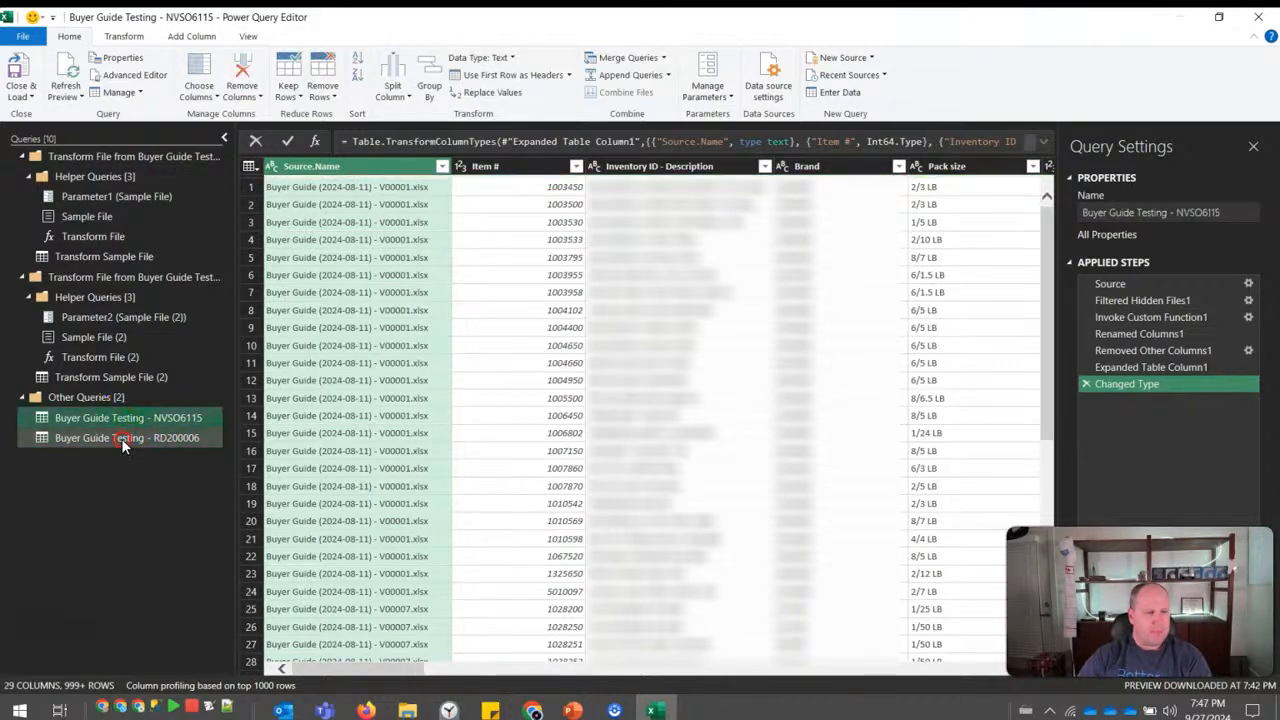
{"action": "left_click", "coordinate": [121, 438]}
{"action": "left_click", "coordinate": [104, 419]}
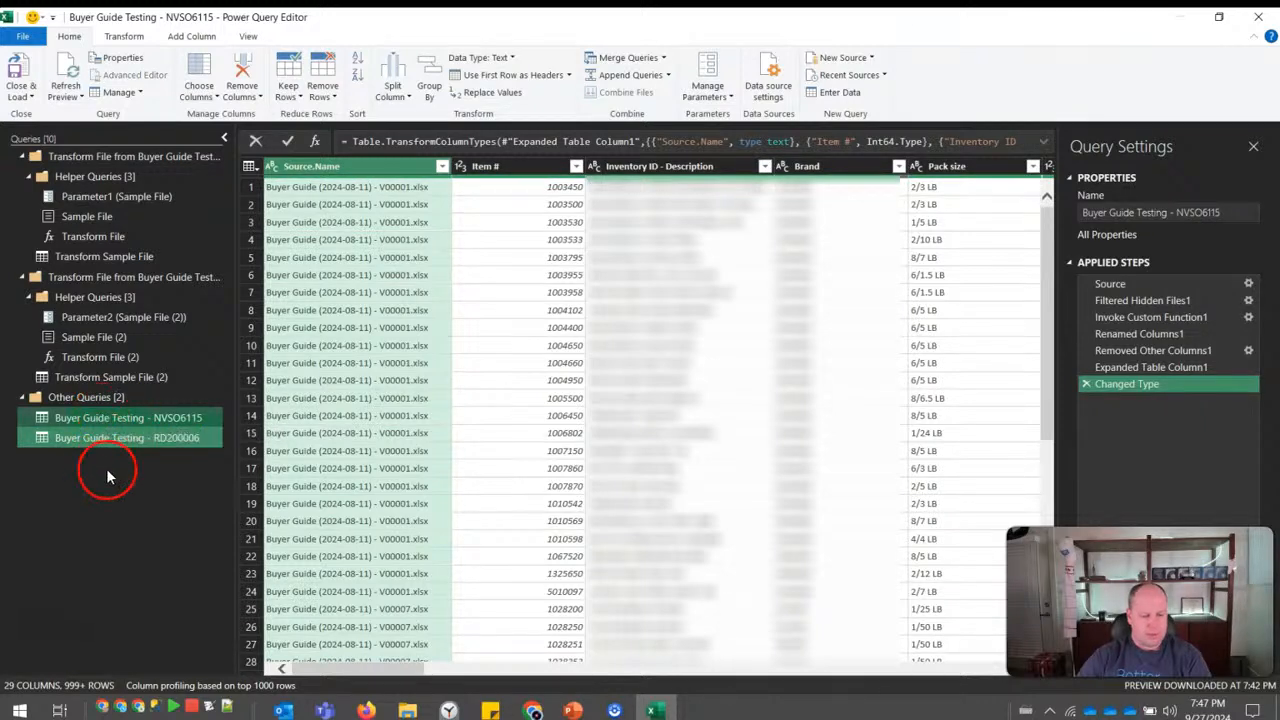
{"action": "left_click", "coordinate": [128, 438]}
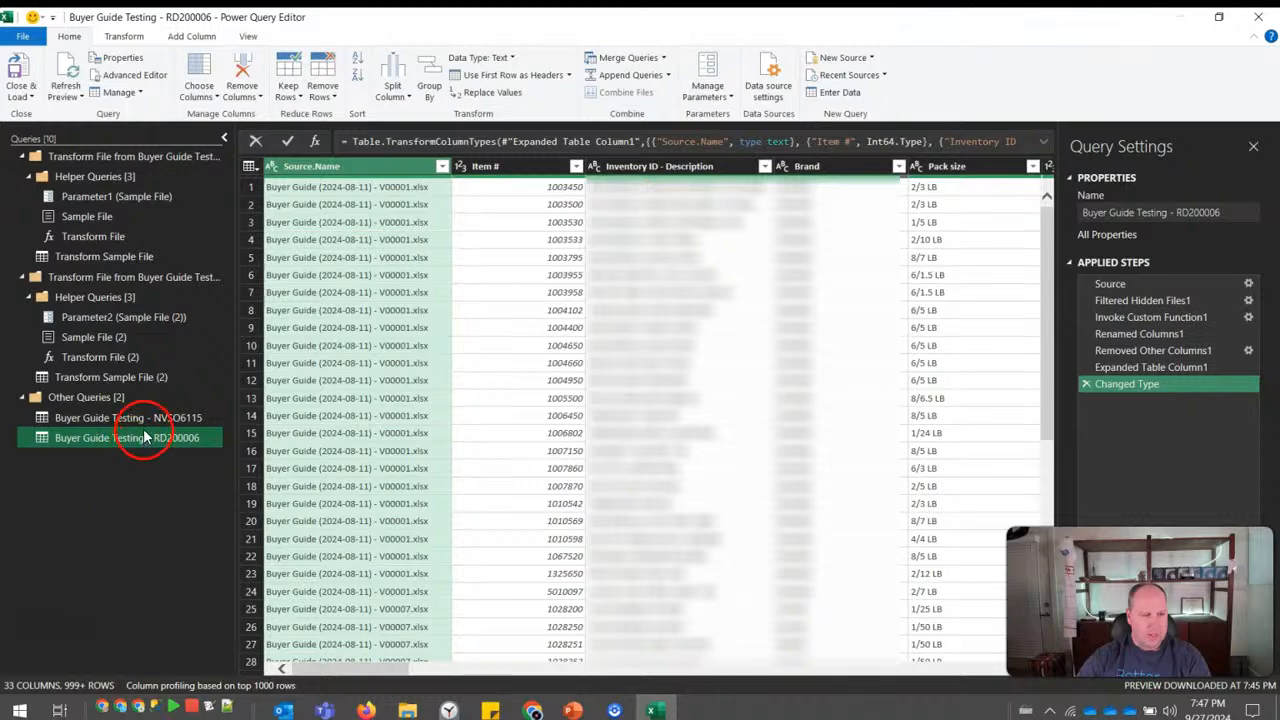
{"action": "left_click", "coordinate": [148, 418], "text": "ctrl"}
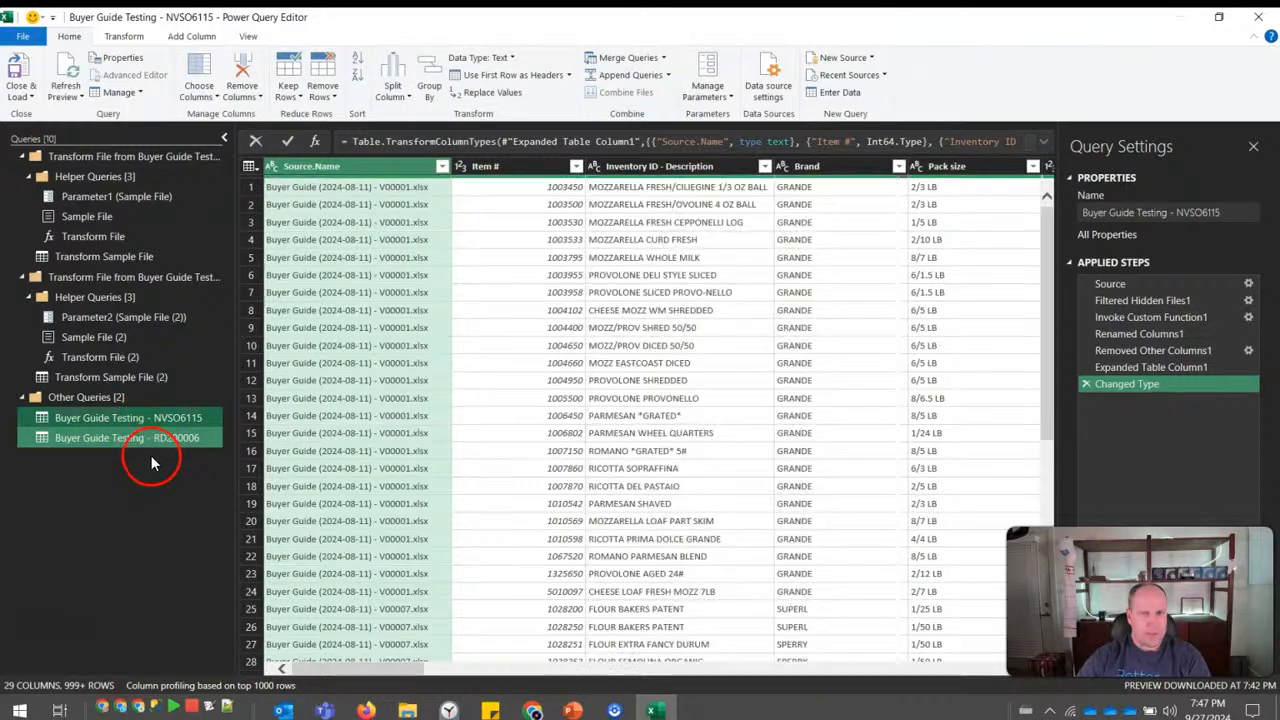
{"action": "left_click", "coordinate": [612, 79]}
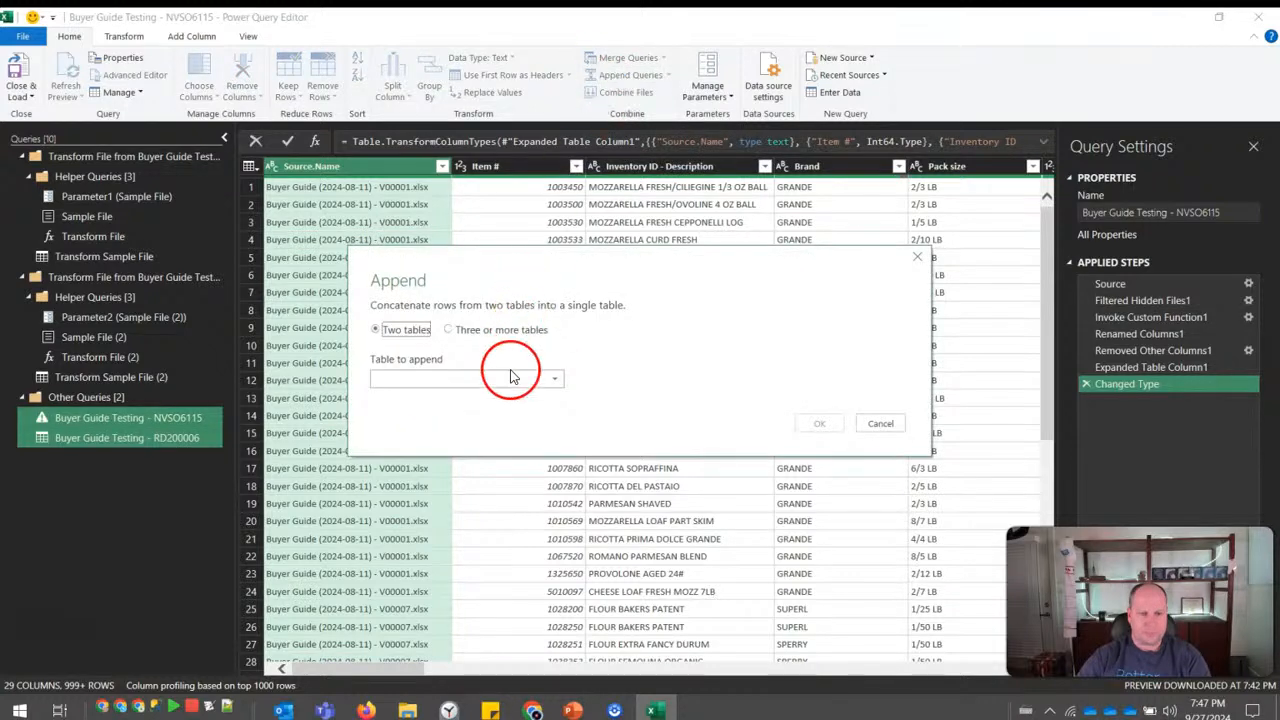
{"action": "left_click", "coordinate": [505, 381]}
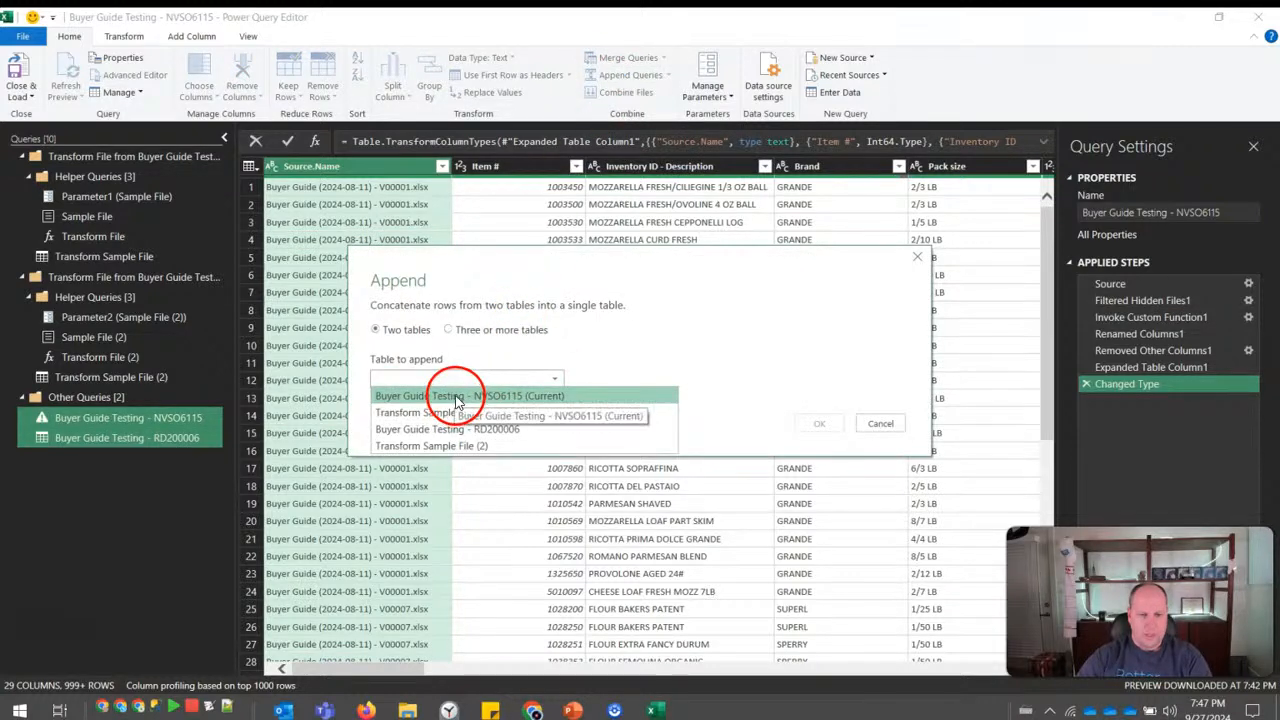
{"action": "left_click", "coordinate": [459, 396]}
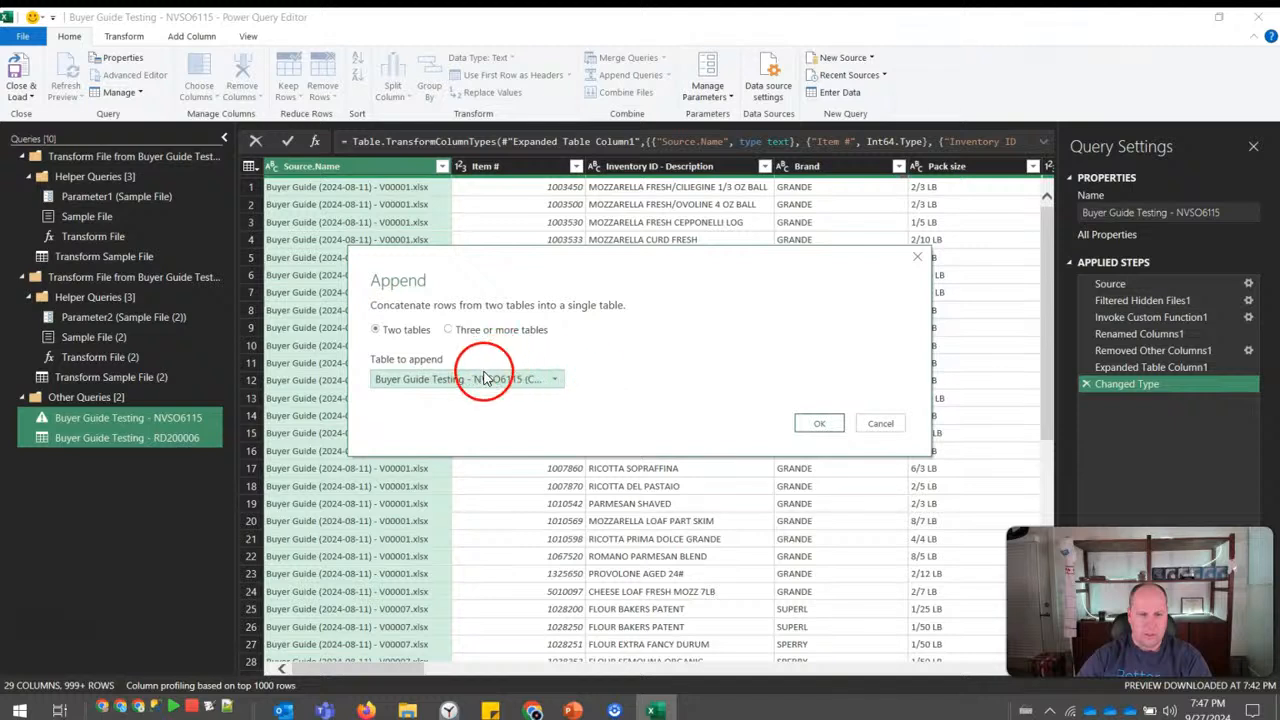
{"action": "left_click", "coordinate": [472, 383]}
{"action": "left_click", "coordinate": [479, 431]}
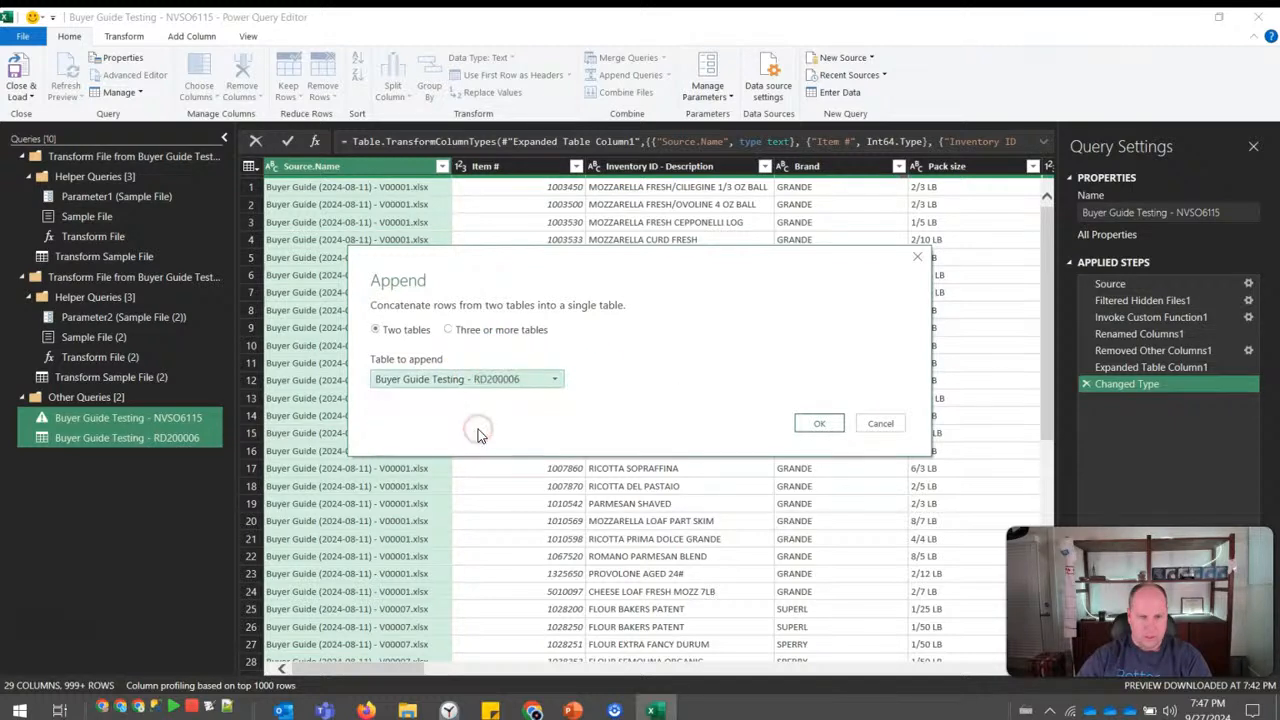
{"action": "left_click", "coordinate": [880, 423]}
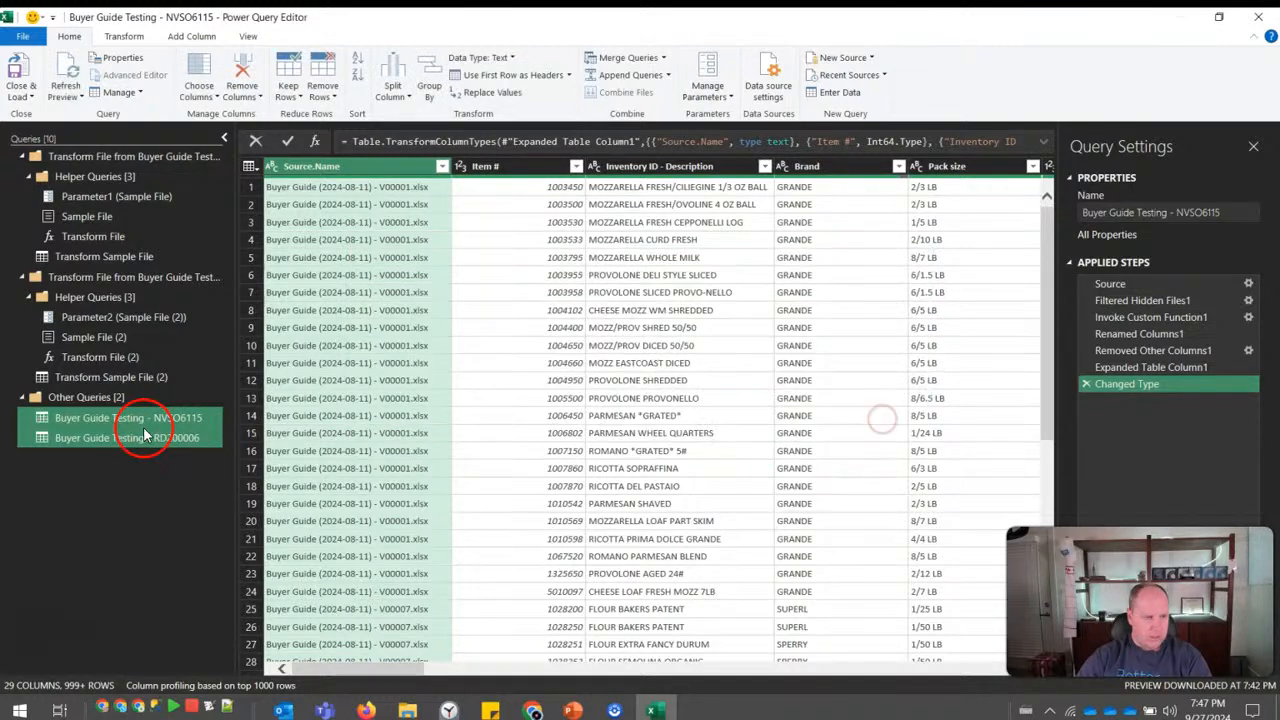
{"action": "left_click", "coordinate": [122, 397]}
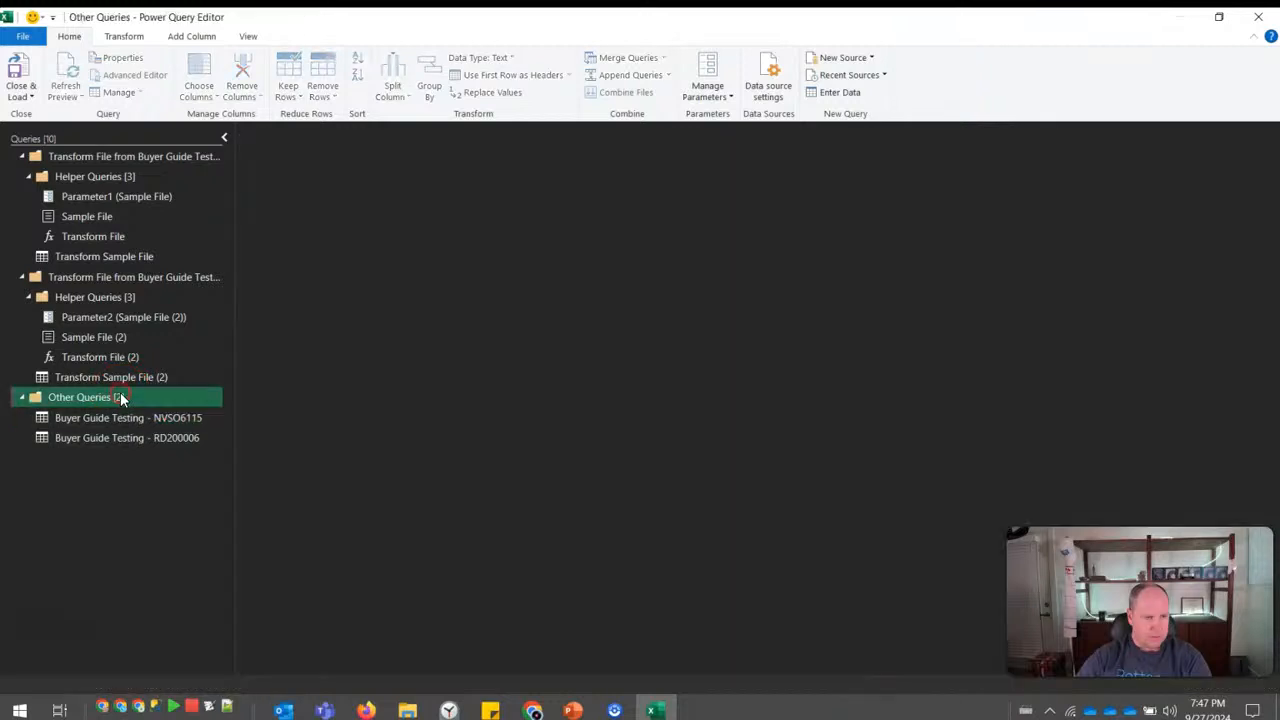
{"action": "right_click", "coordinate": [121, 471]}
{"action": "left_click", "coordinate": [137, 486]}
{"action": "right_click", "coordinate": [108, 463]}
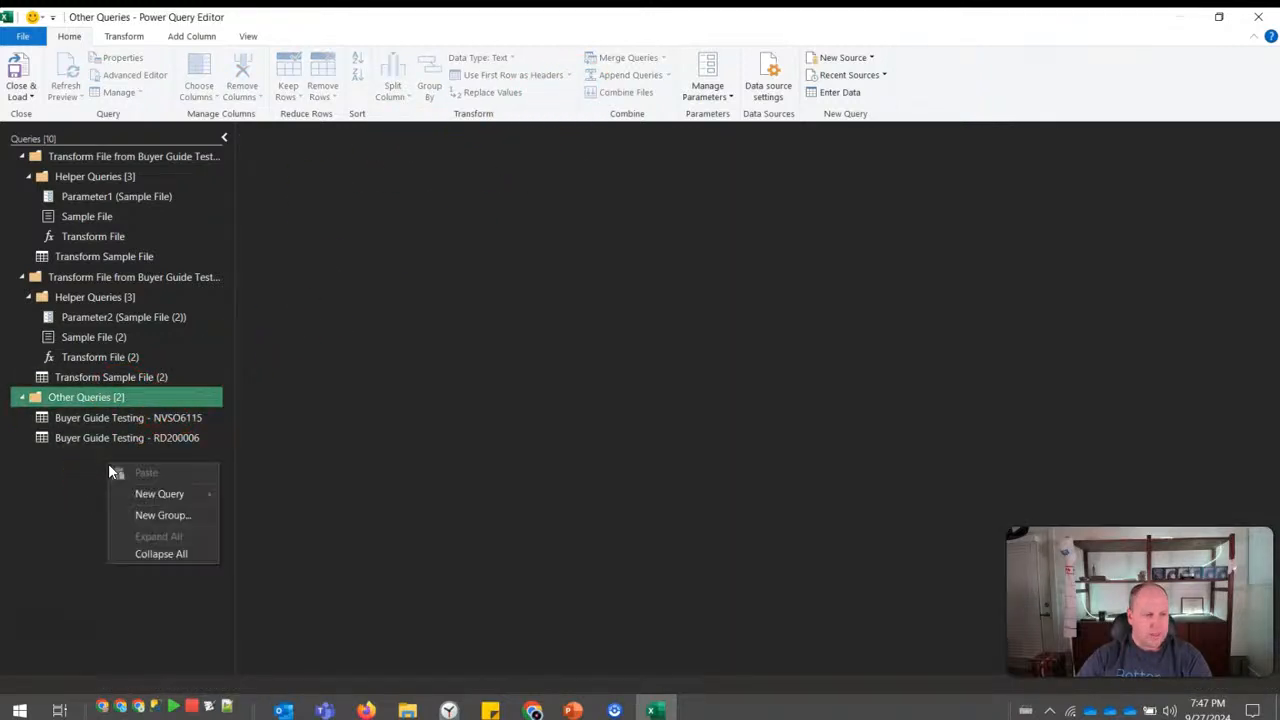
{"action": "mouse_move", "coordinate": [156, 494]}
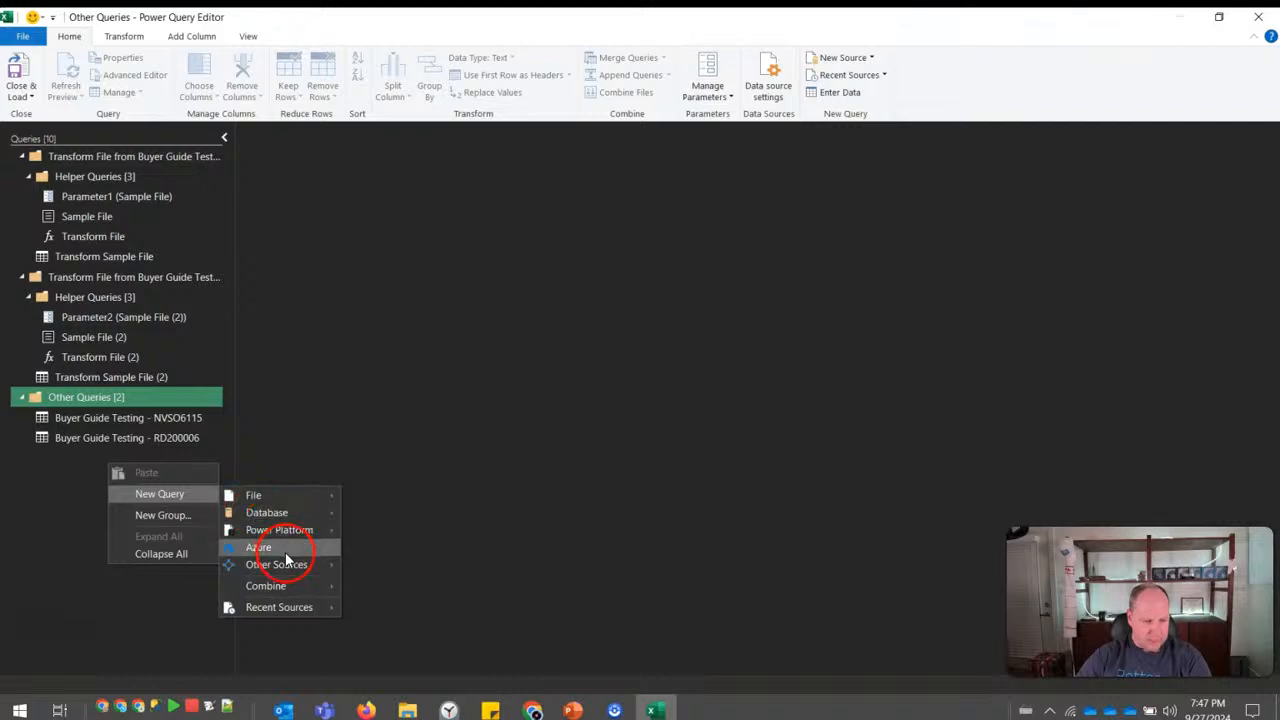
{"action": "left_click", "coordinate": [290, 598]}
Append Buyer Guide Testing - NVSO6115 and Buyer Guide Testing - RD200006, in that order, as a new query.
{"action": "right_click", "coordinate": [194, 467]}
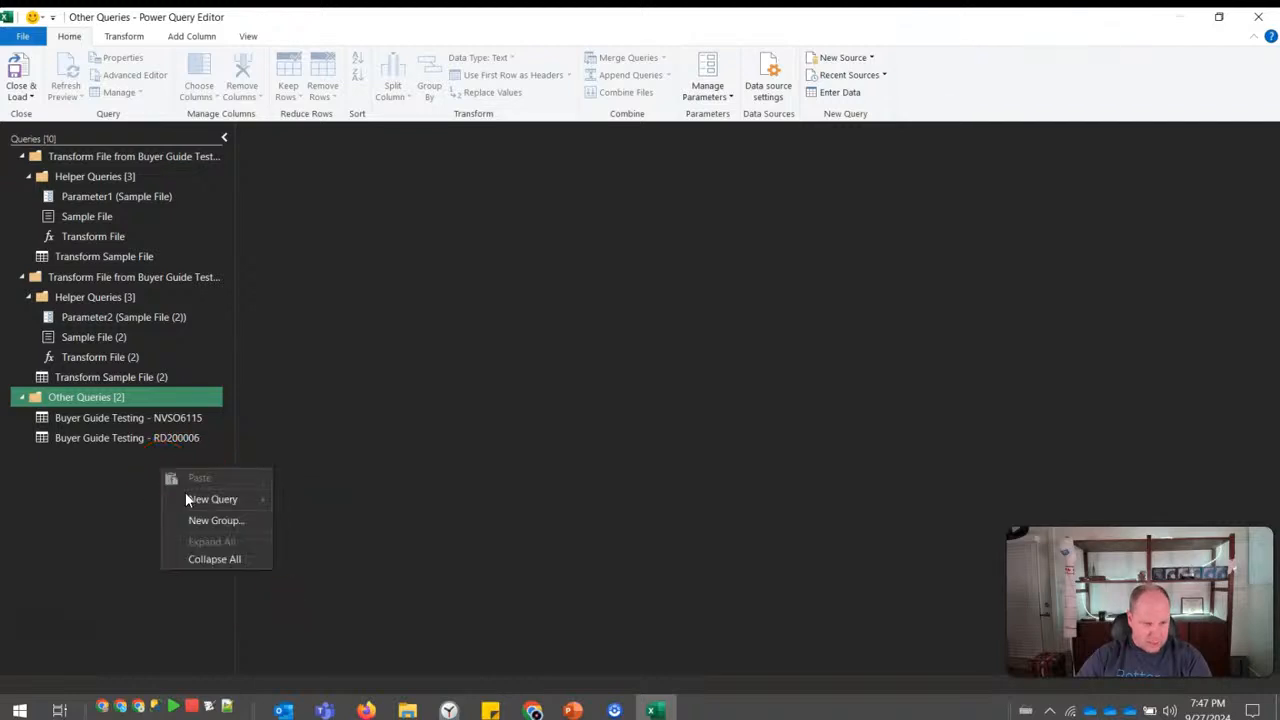
{"action": "mouse_move", "coordinate": [212, 499]}
{"action": "mouse_move", "coordinate": [380, 592]}
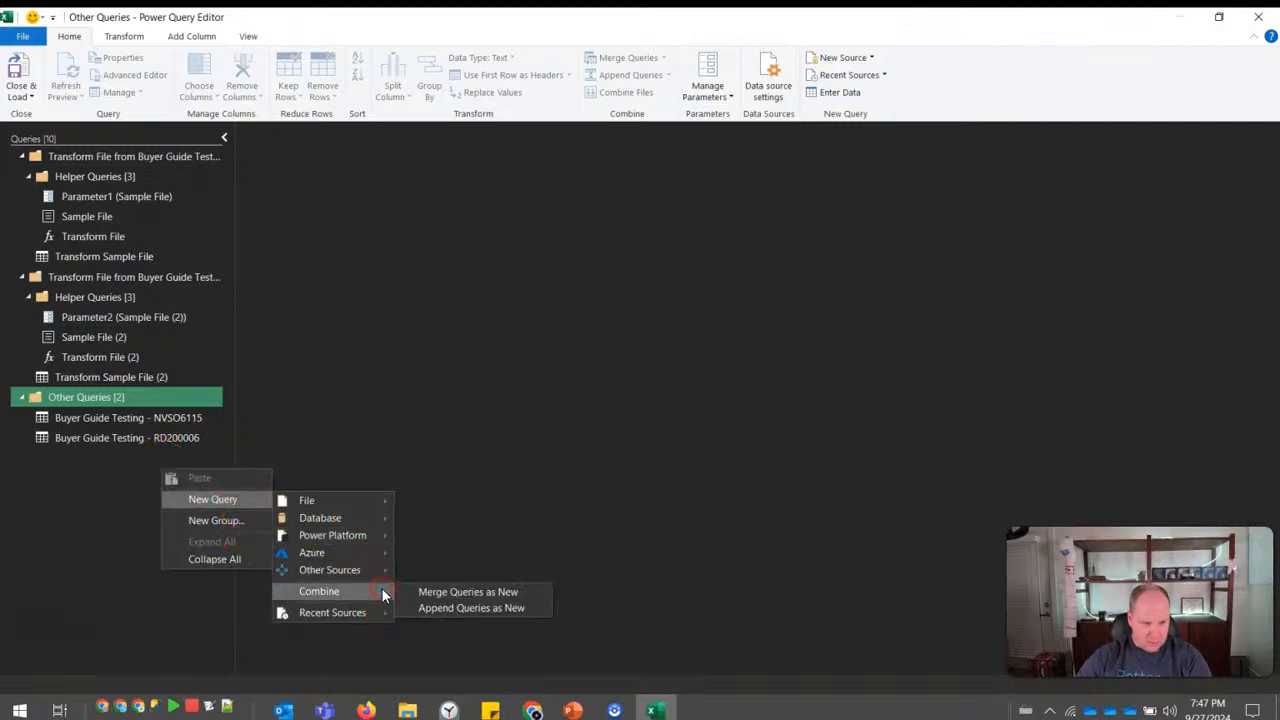
{"action": "left_click", "coordinate": [471, 610]}
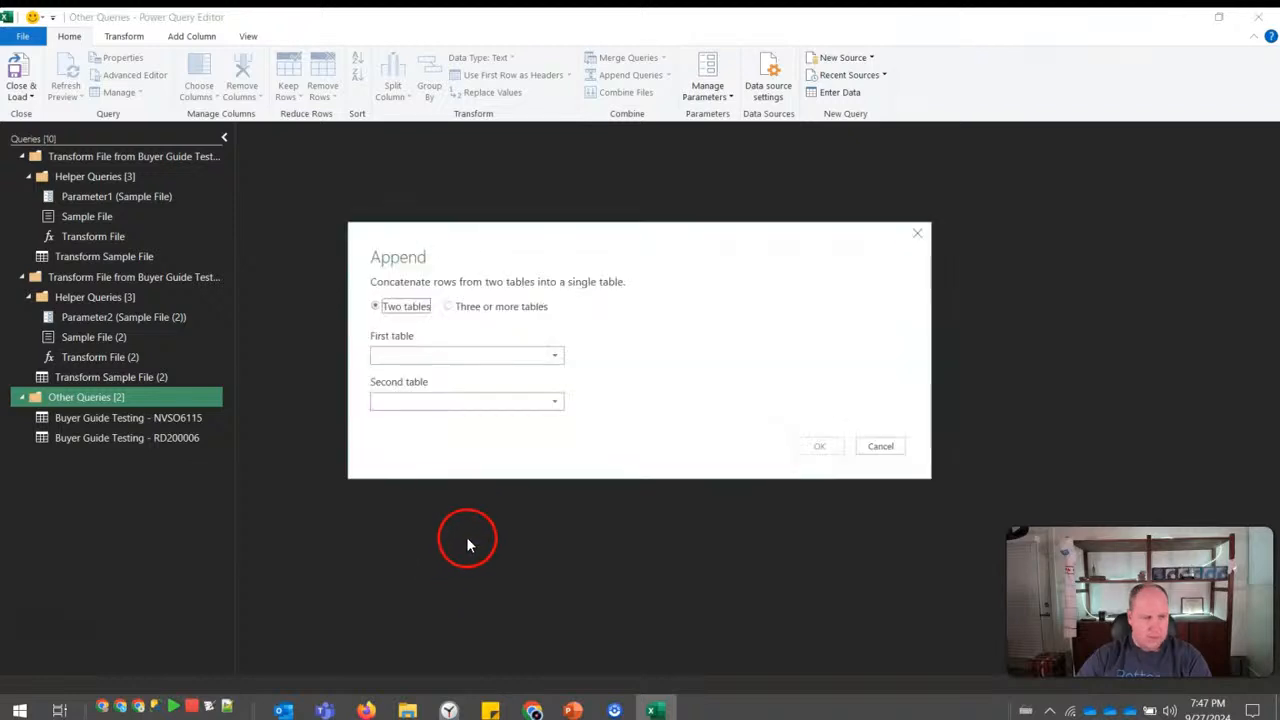
{"action": "left_click", "coordinate": [472, 358]}
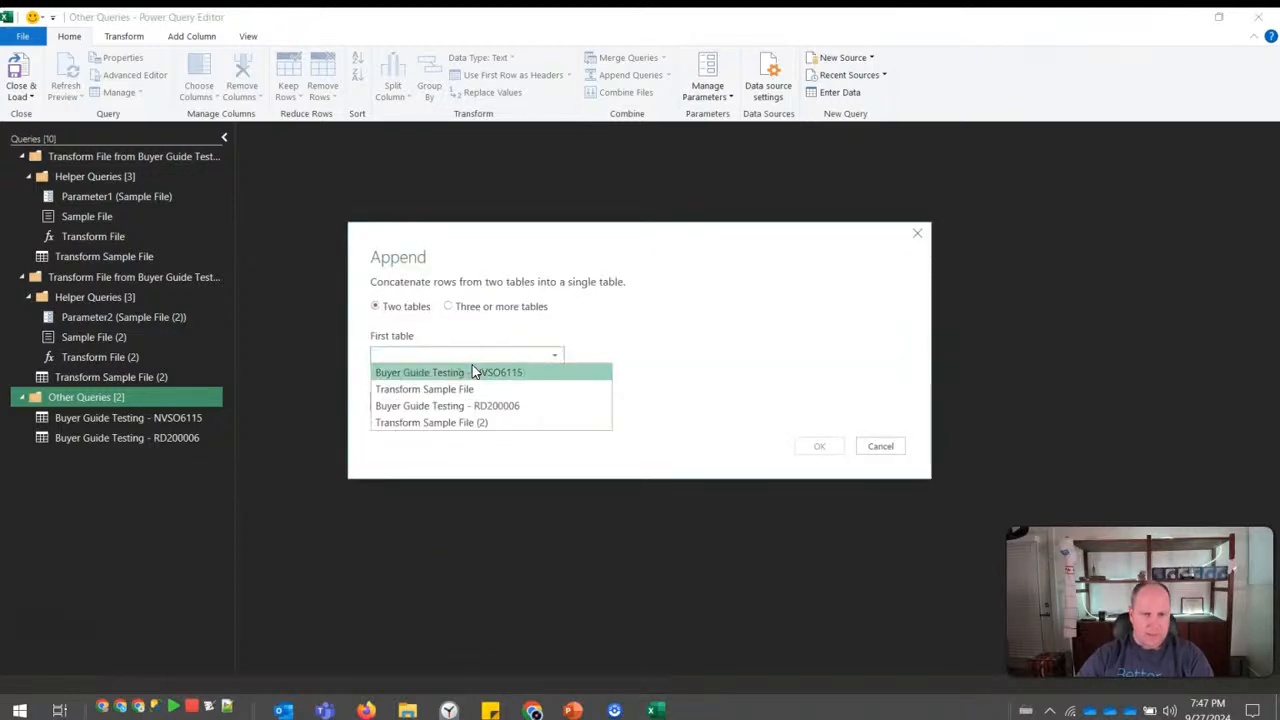
{"action": "left_click", "coordinate": [478, 372]}
{"action": "left_click", "coordinate": [477, 401]}
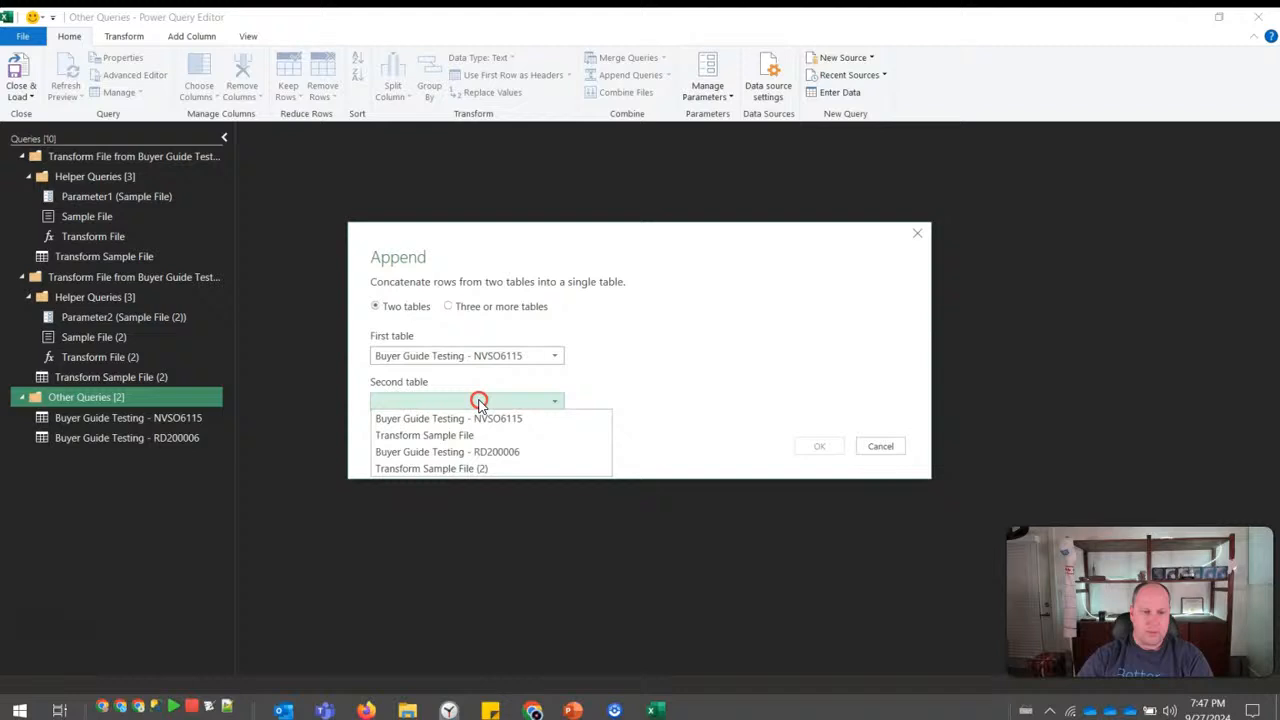
{"action": "left_click", "coordinate": [492, 452]}
{"action": "left_click", "coordinate": [819, 446]}
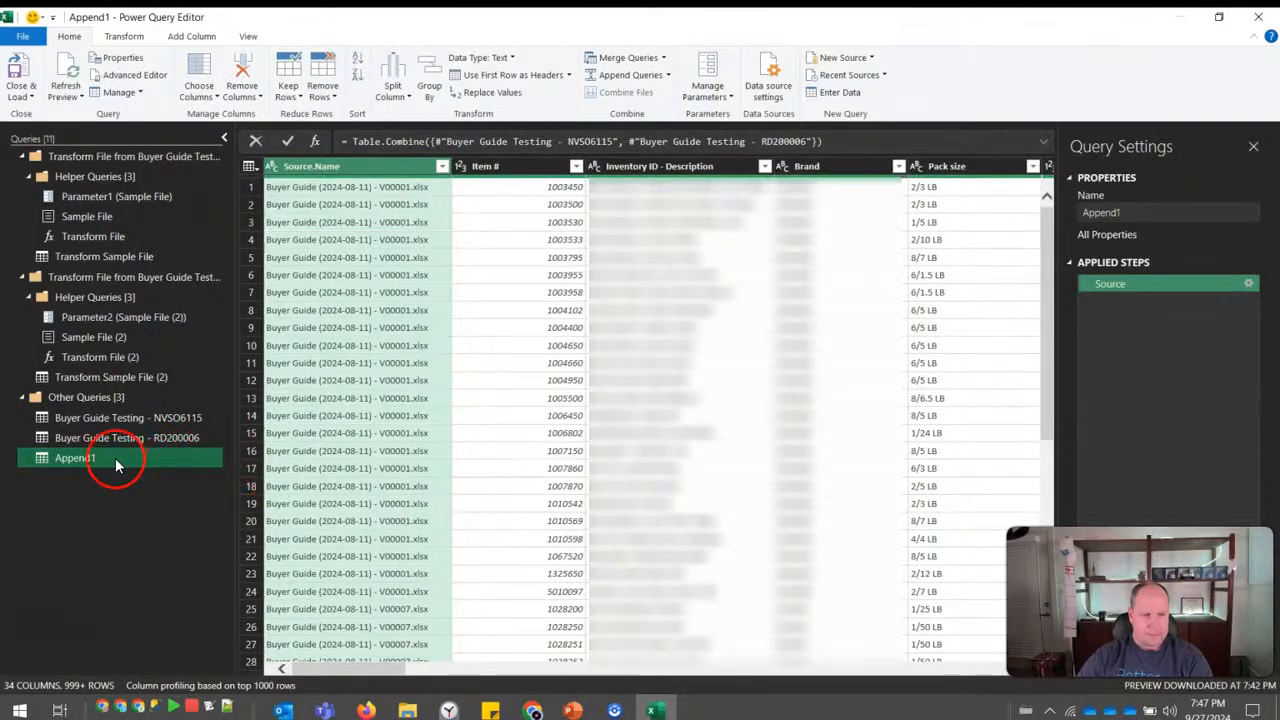
Rename the appended query as Buyer Guide Testing.
{"action": "left_click", "coordinate": [1146, 212]}
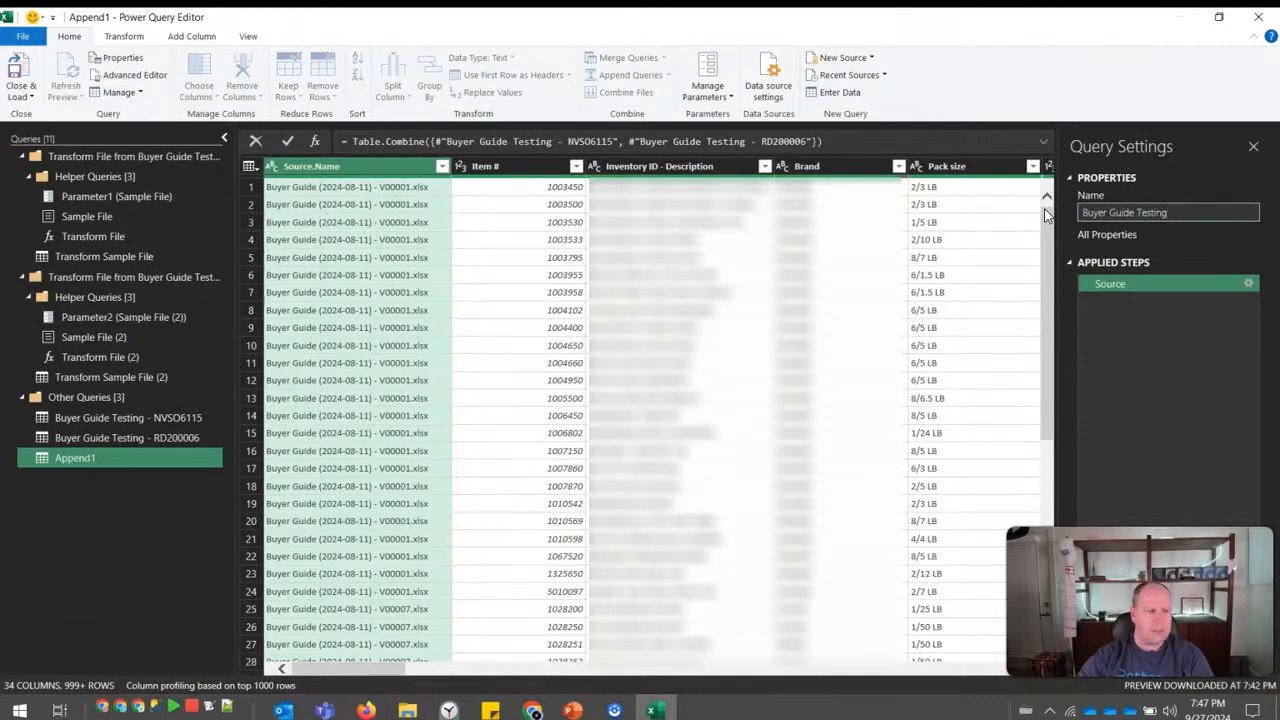
{"action": "type", "text": "Buyer Guide Testing"}
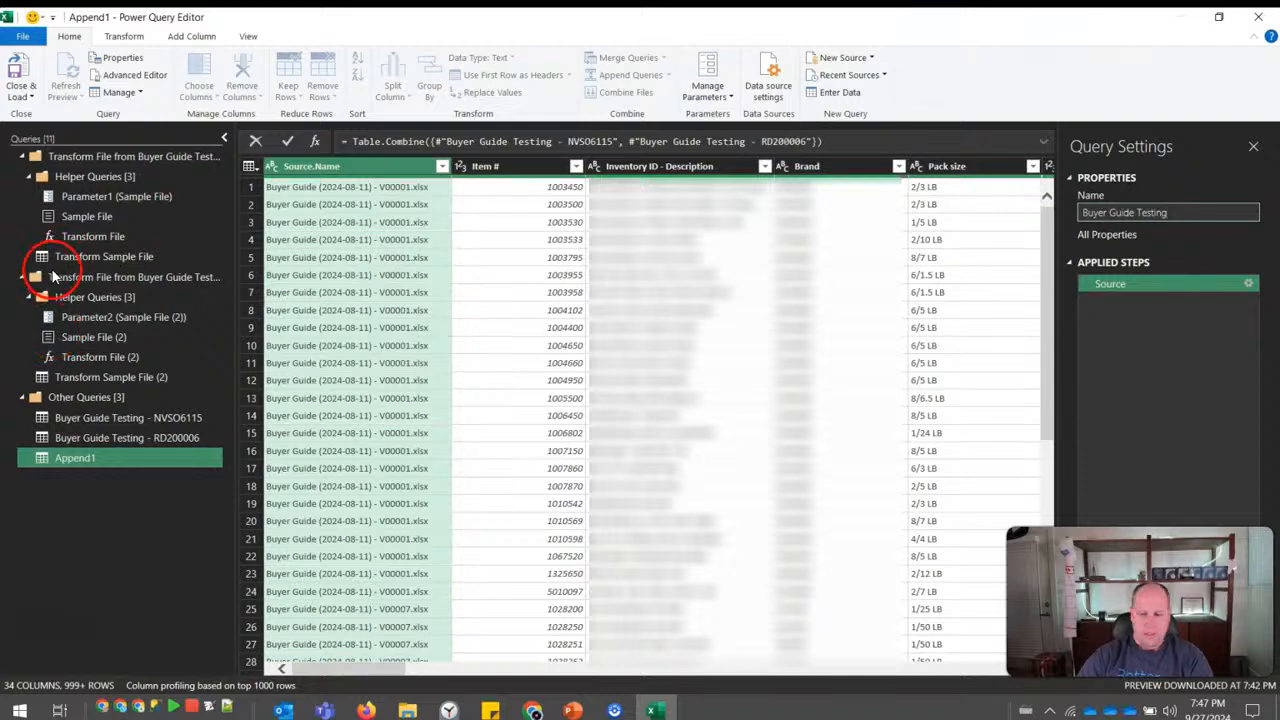
{"action": "key", "text": "Return"}
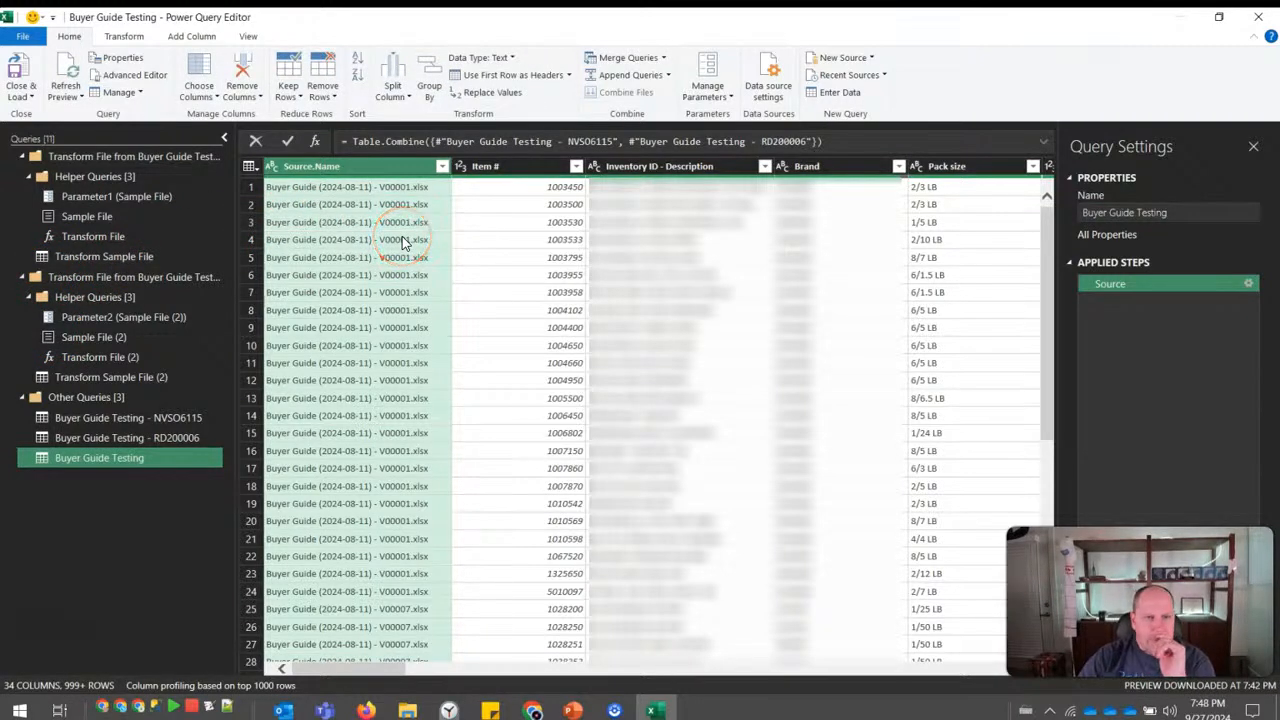
Add a custom column named Folder with the formula "NVSO6115" to the Buyer Guide Testing - NVSO6115 query.
{"action": "left_click", "coordinate": [104, 417]}
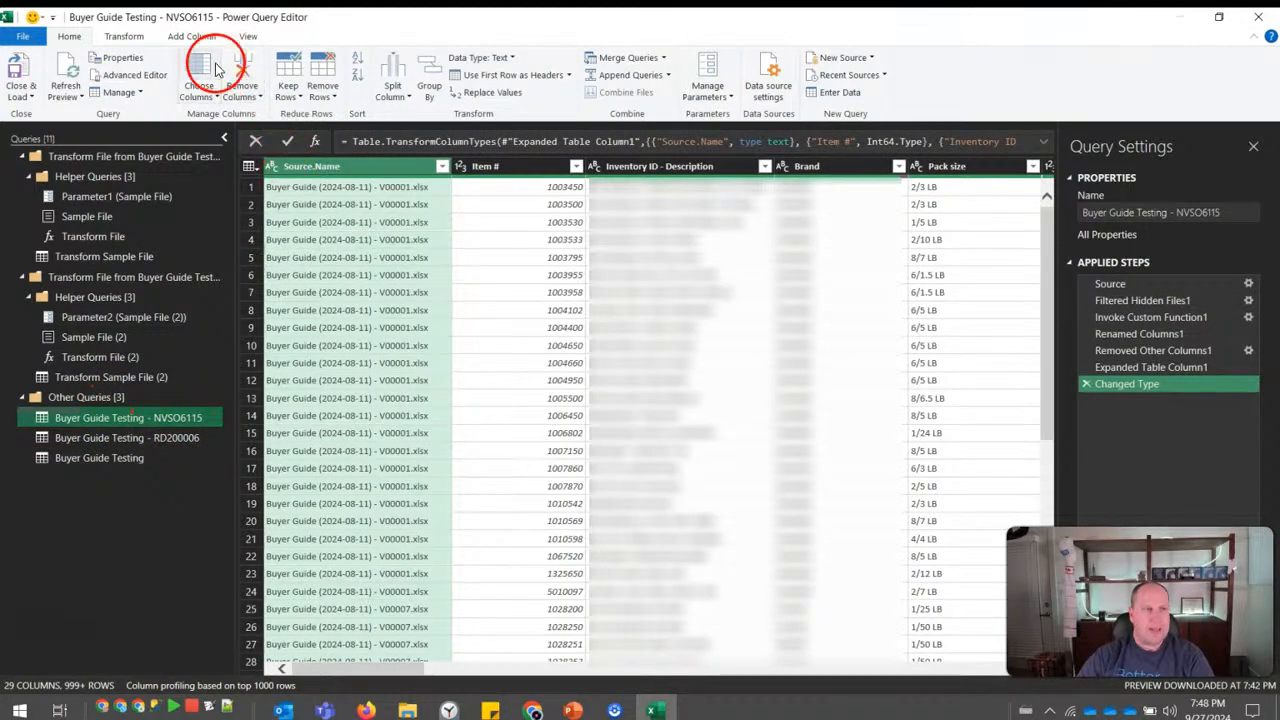
{"action": "left_click", "coordinate": [186, 38]}
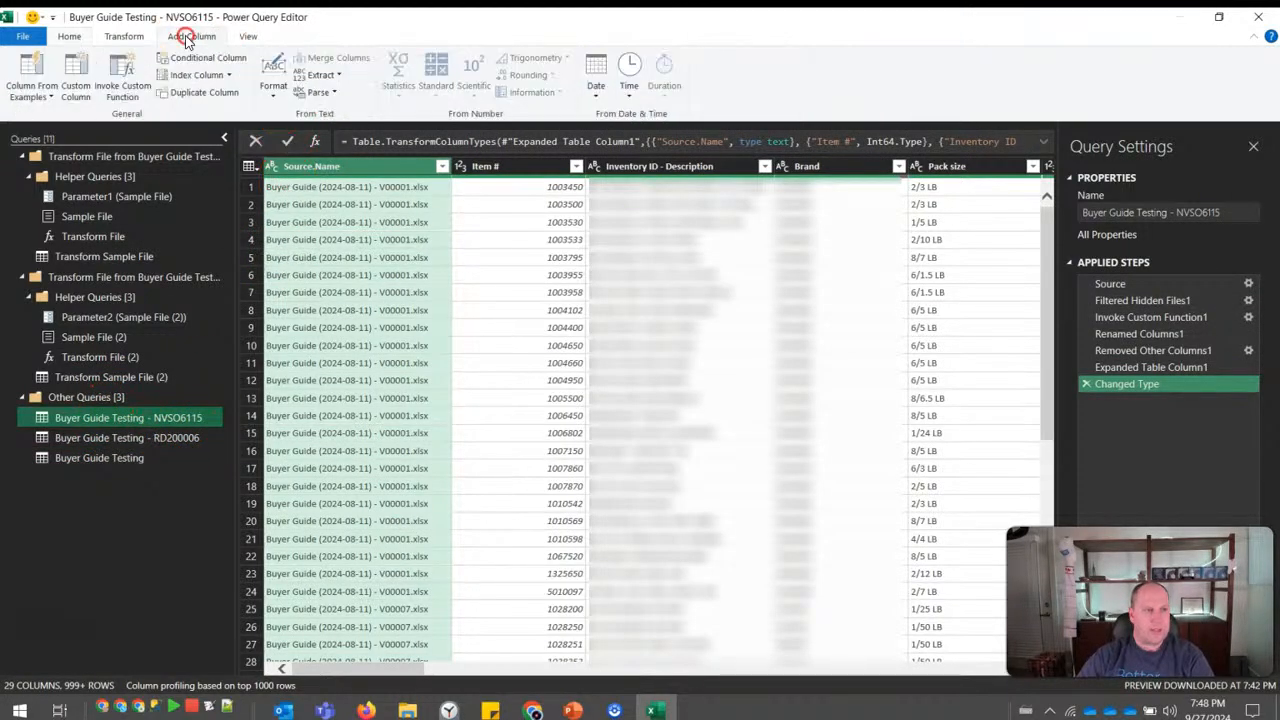
{"action": "left_click", "coordinate": [75, 80]}
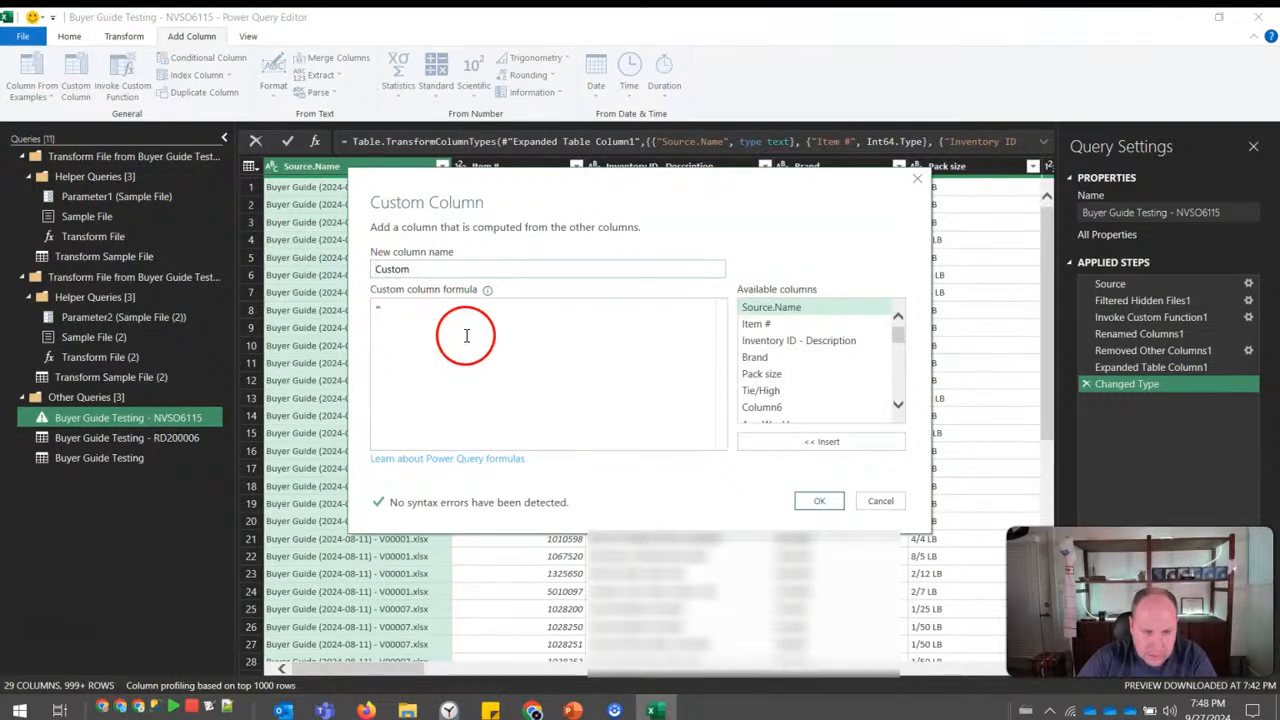
{"action": "left_click_drag", "start_coordinate": [520, 269], "coordinate": [335, 268]}
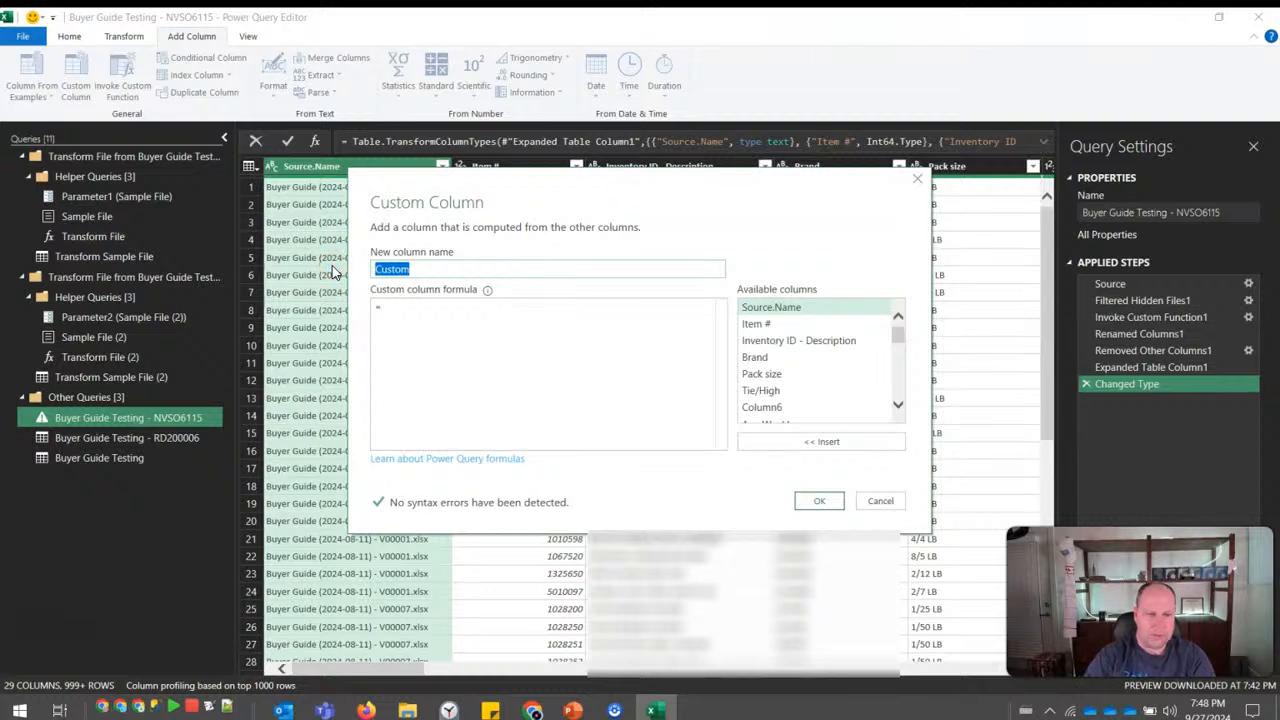
{"action": "left_click", "coordinate": [442, 364]}
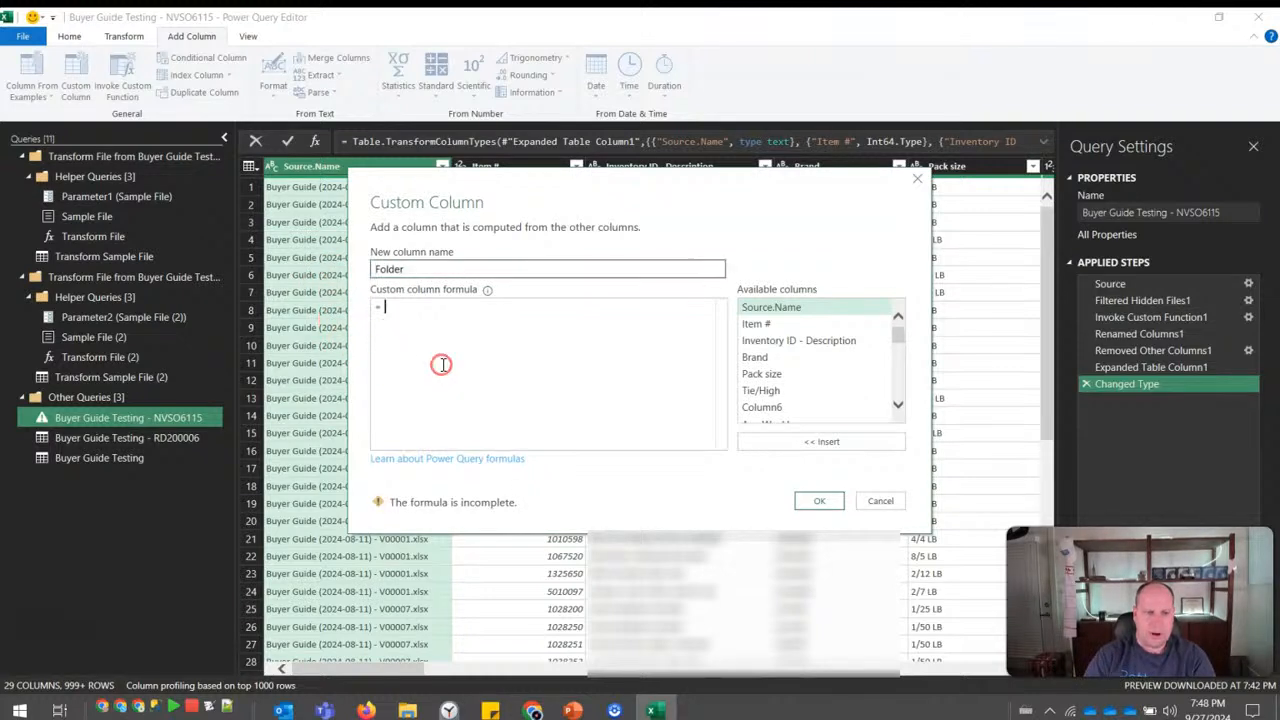
{"action": "type", "text": "\"NVSO6115"}
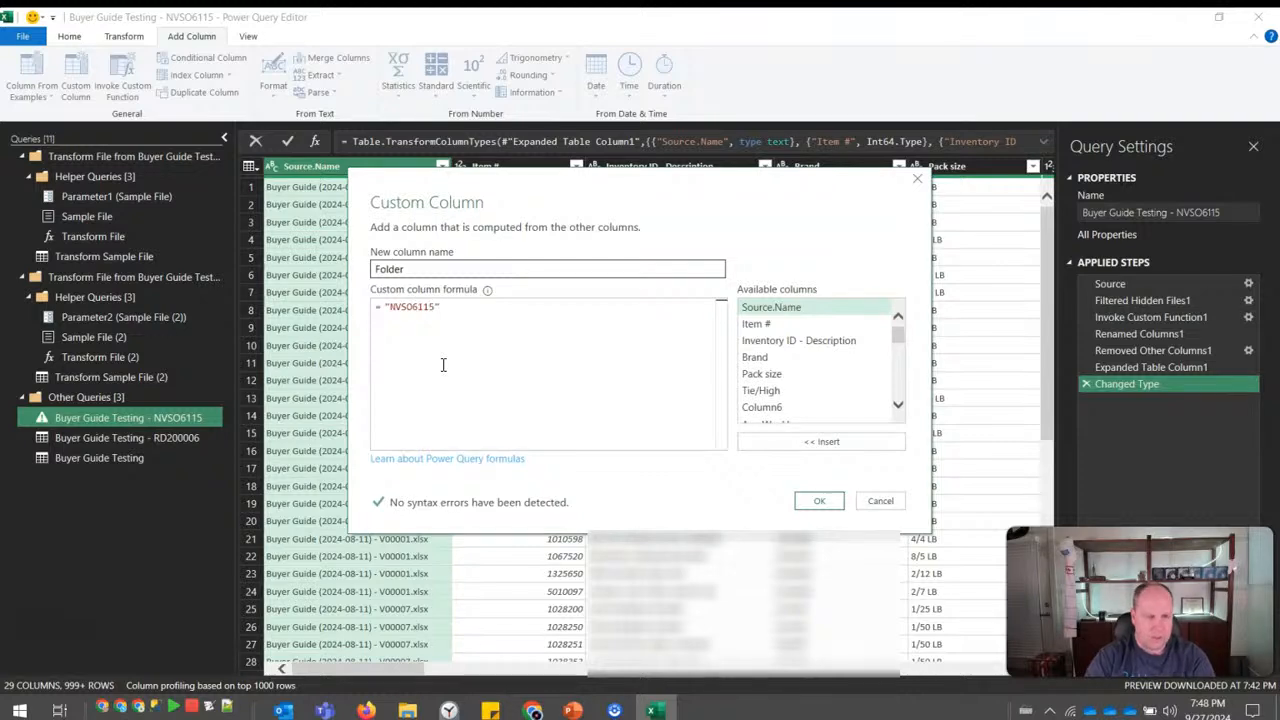
{"action": "left_click", "coordinate": [821, 501]}
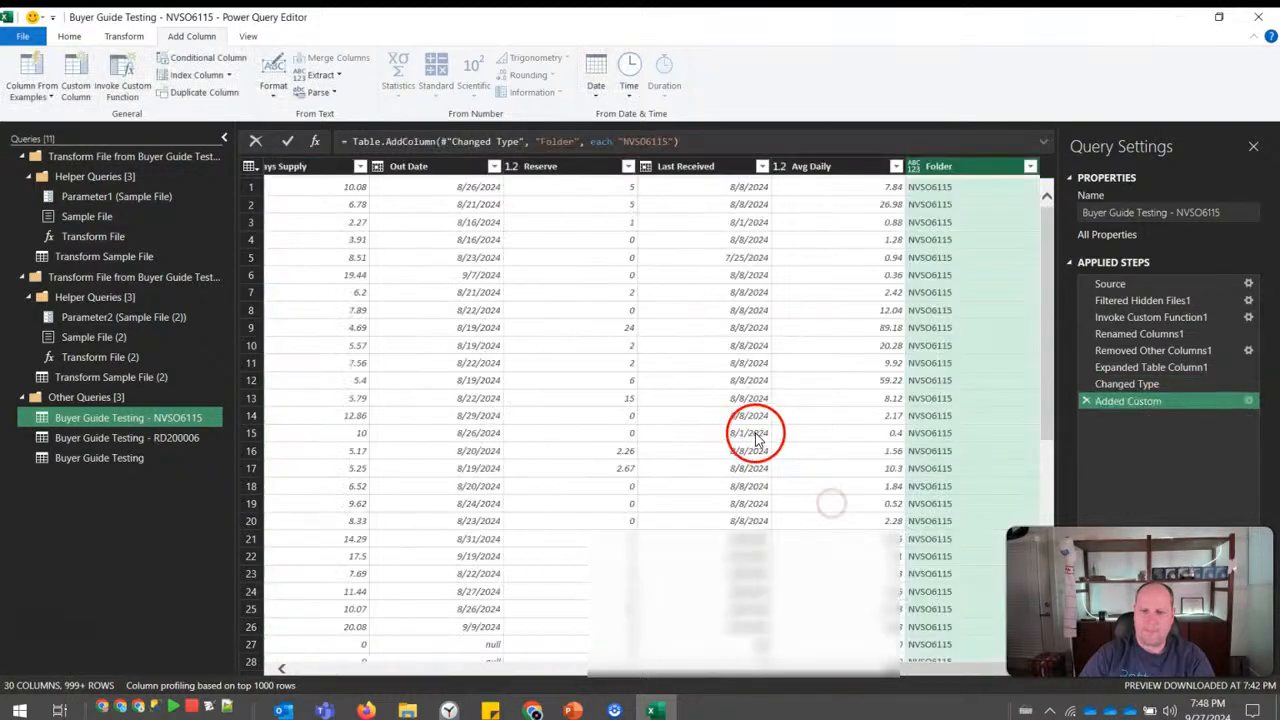
Move the Folder column ahead of Source.Name in the NVSO6115 query by putting "Folder" first in the Table.ReorderColumns list.
{"action": "left_click_drag", "start_coordinate": [949, 186], "coordinate": [262, 265]}
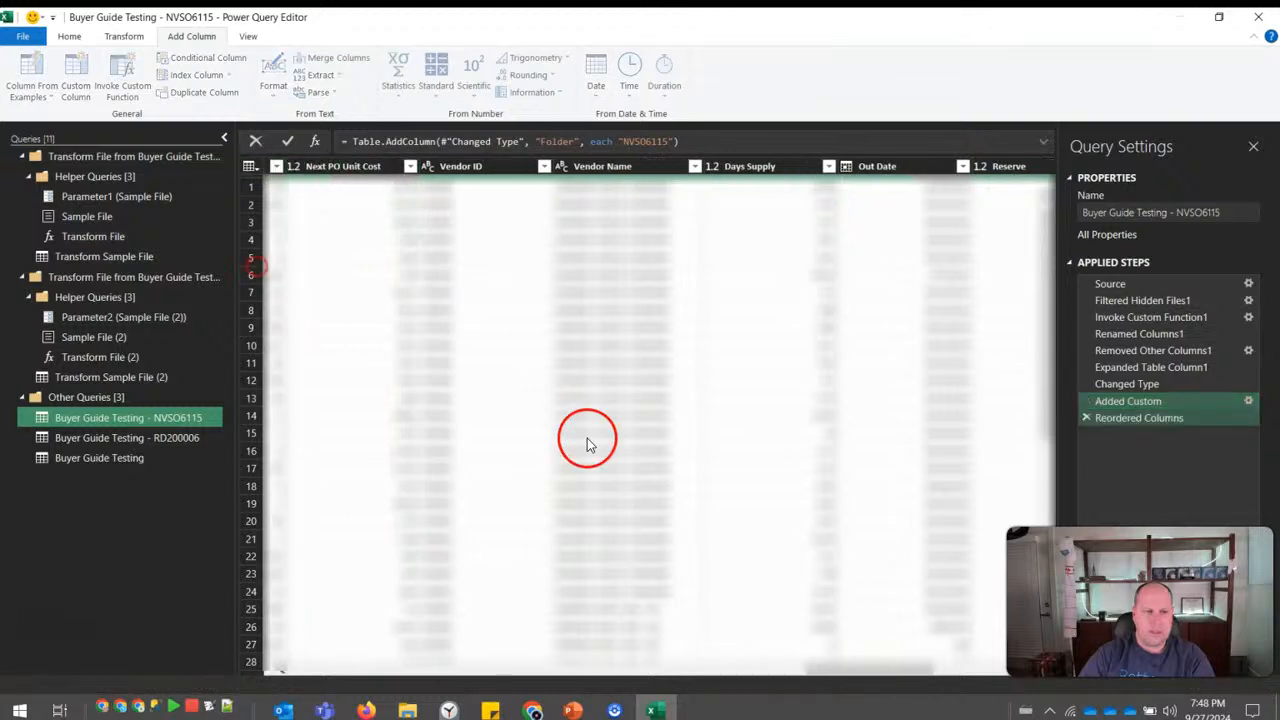
{"action": "left_click_drag", "start_coordinate": [849, 665], "coordinate": [769, 680]}
{"action": "left_click_drag", "start_coordinate": [800, 166], "coordinate": [500, 166]}
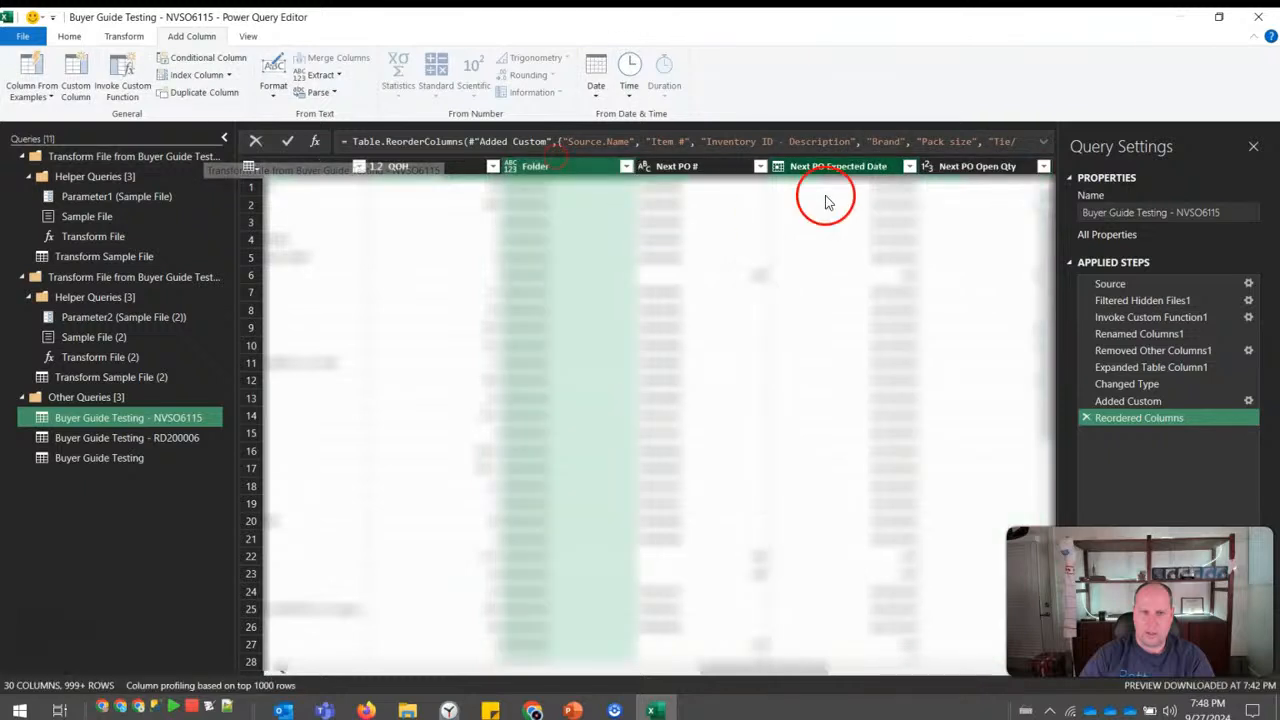
{"action": "left_click", "coordinate": [1045, 143]}
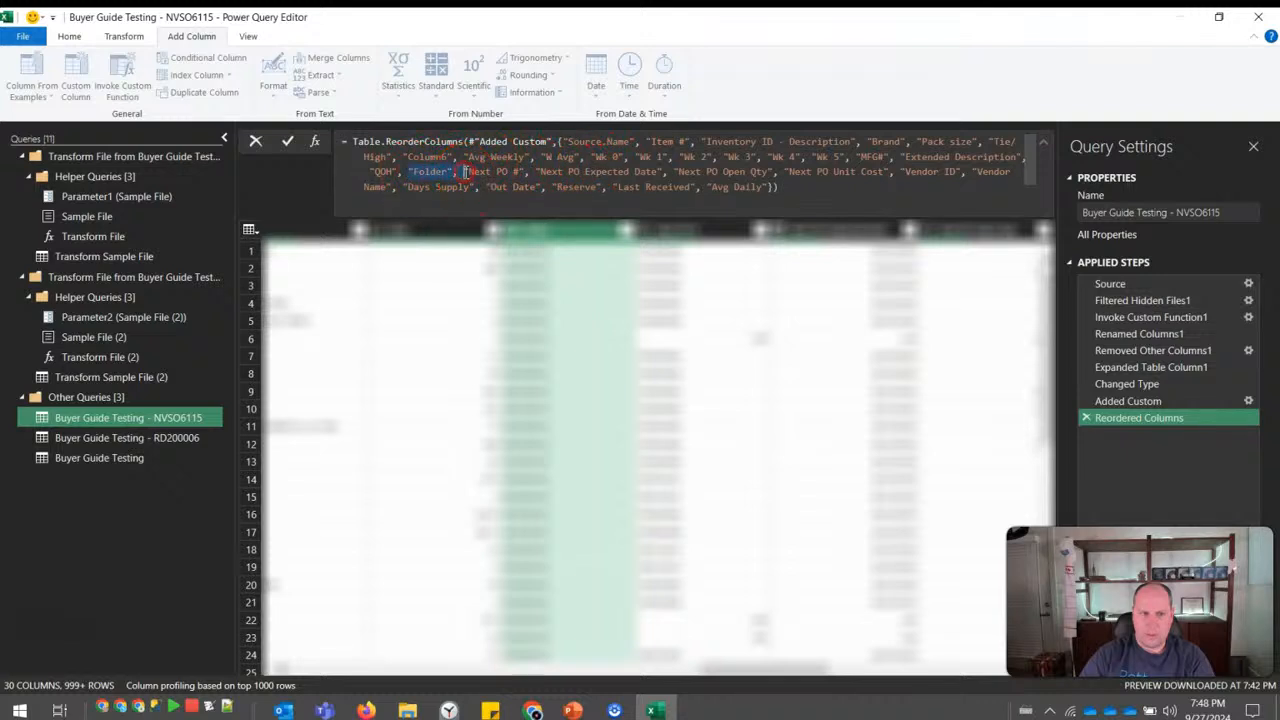
{"action": "key", "text": "Delete"}
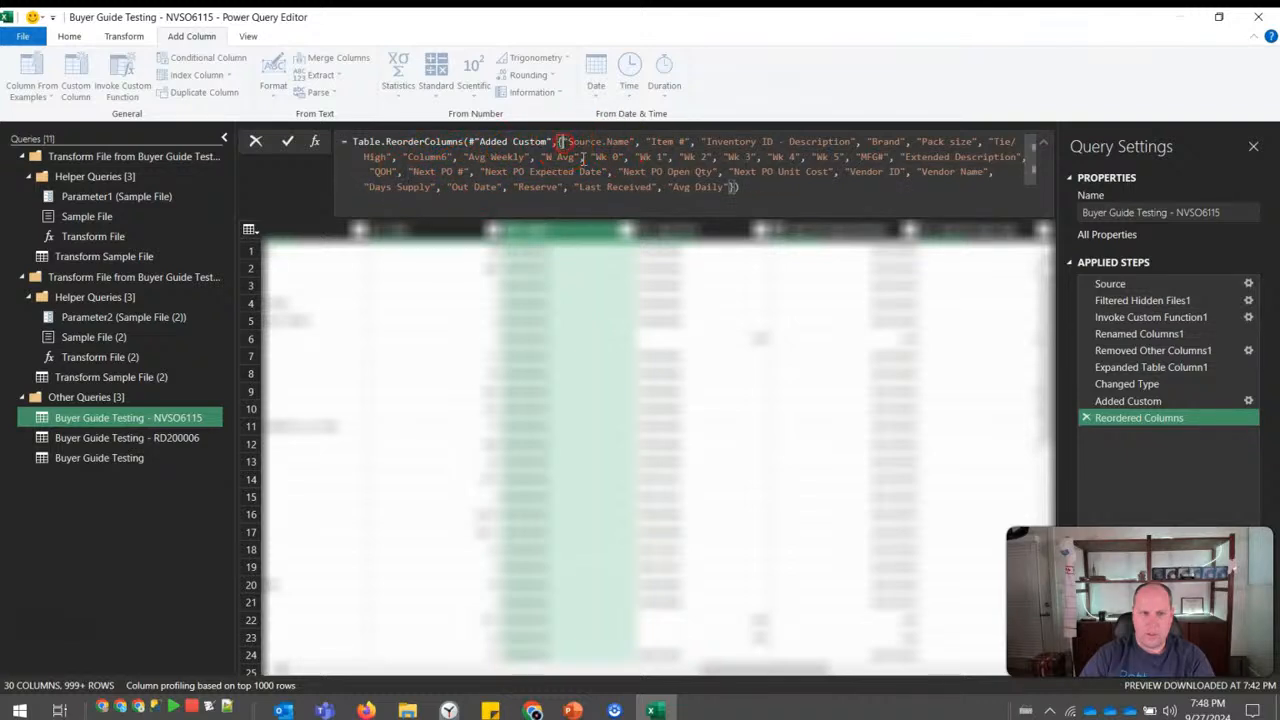
{"action": "type", "text": "\"Folder\","}
{"action": "left_click", "coordinate": [655, 280]}
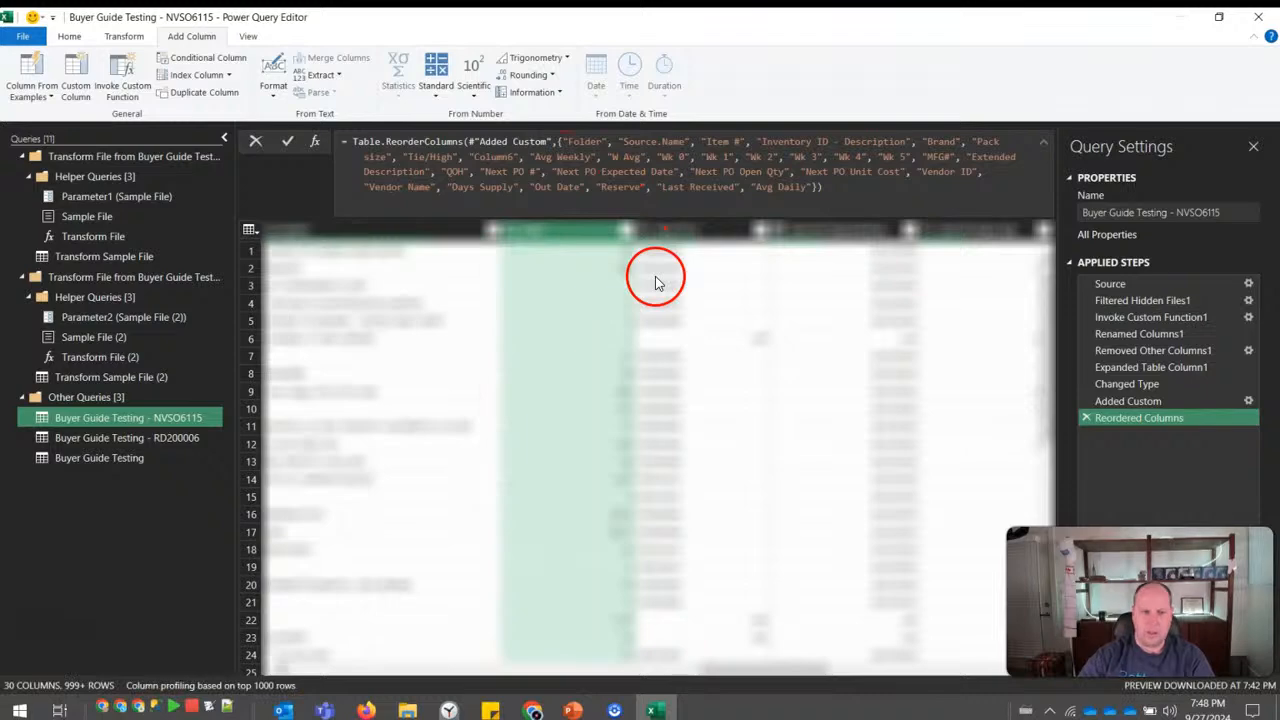
Set the data type of the NVSO6115 query's Folder column to Text.
{"action": "left_click_drag", "start_coordinate": [665, 667], "coordinate": [302, 666]}
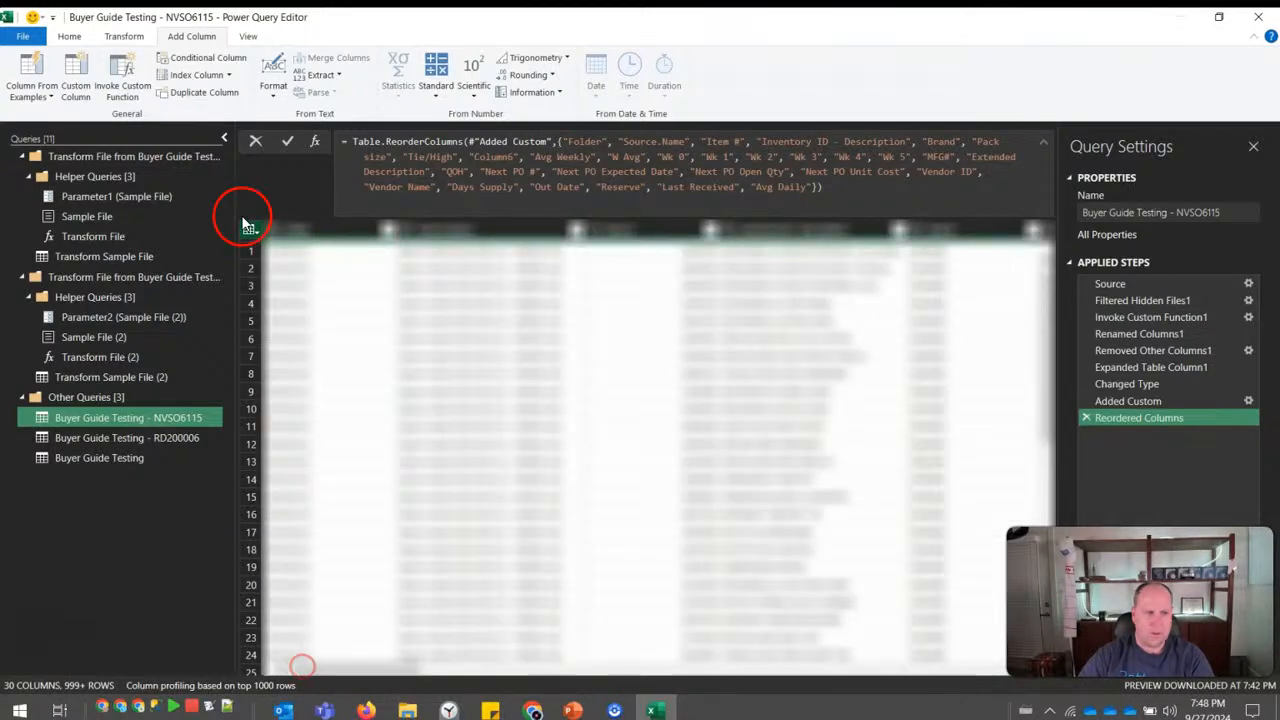
{"action": "left_click", "coordinate": [272, 229]}
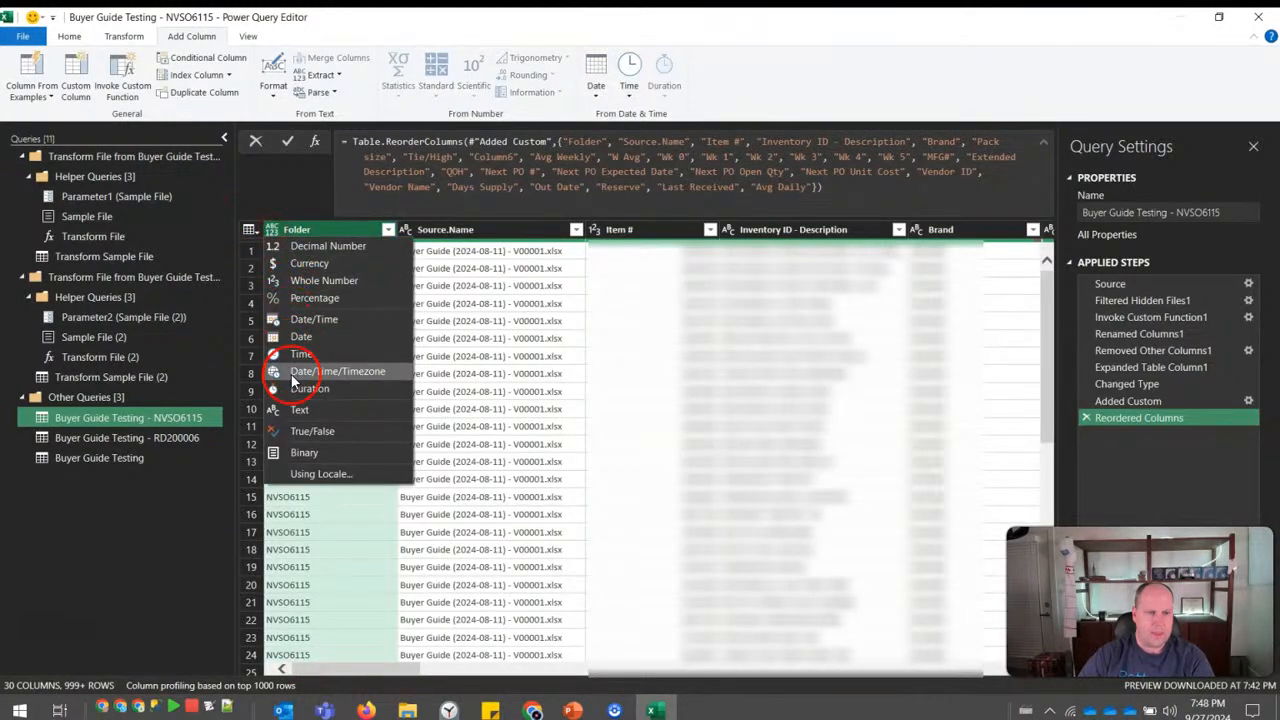
{"action": "left_click", "coordinate": [299, 409]}
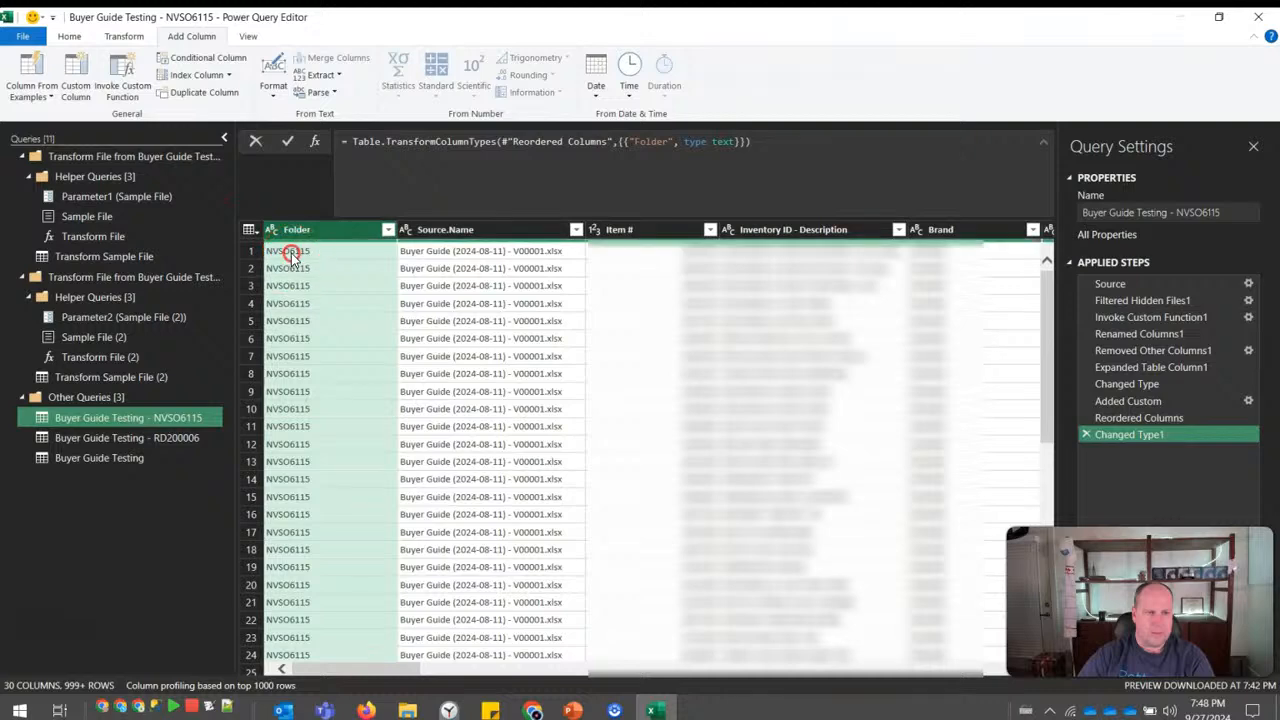
{"action": "left_click", "coordinate": [292, 253]}
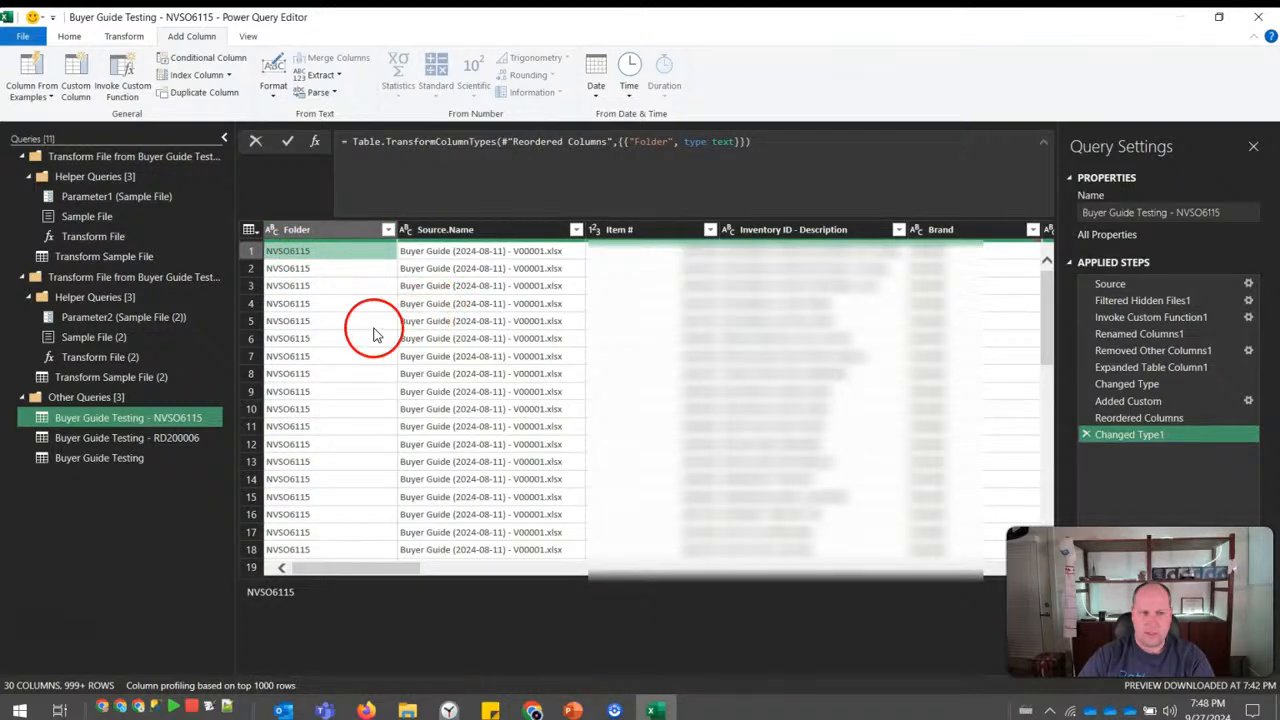
Add a custom column named Folder with the formula "RD200006" to the Buyer Guide Testing - RD200006 query.
{"action": "left_click", "coordinate": [163, 438]}
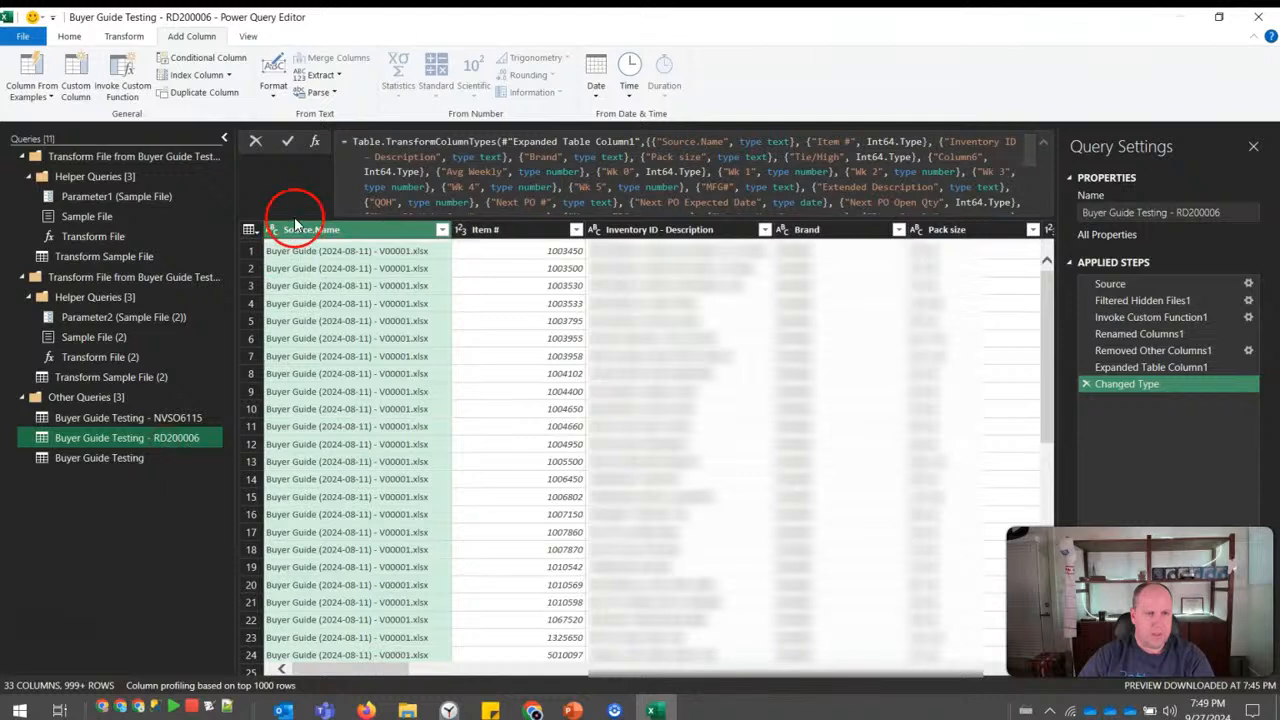
{"action": "left_click", "coordinate": [80, 95]}
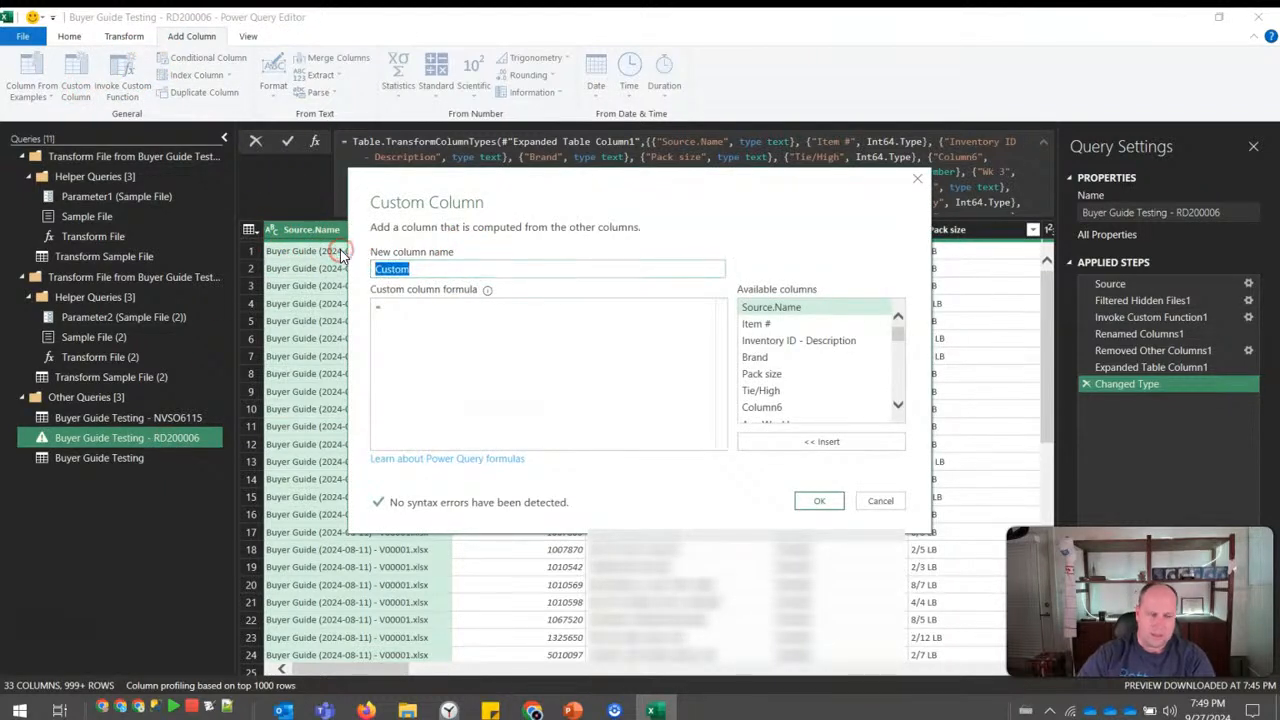
{"action": "type", "text": "Folder"}
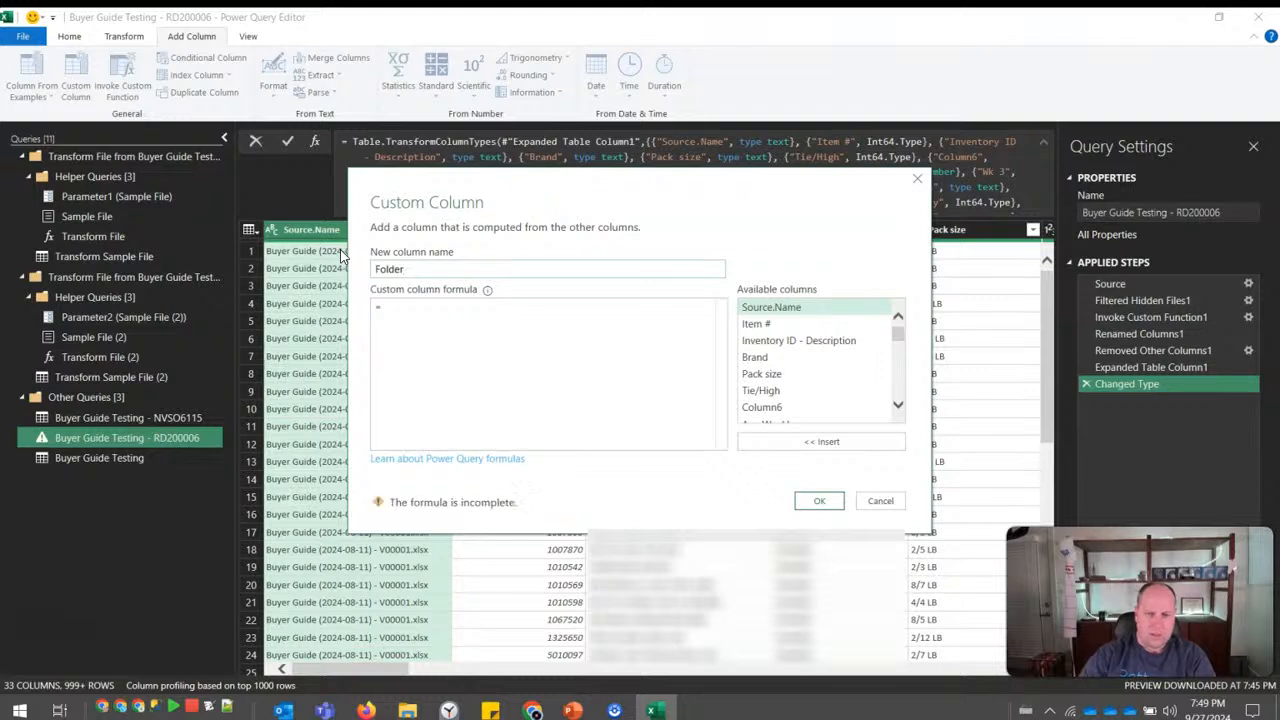
{"action": "left_click", "coordinate": [537, 346]}
{"action": "type", "text": "\"RD200006"}
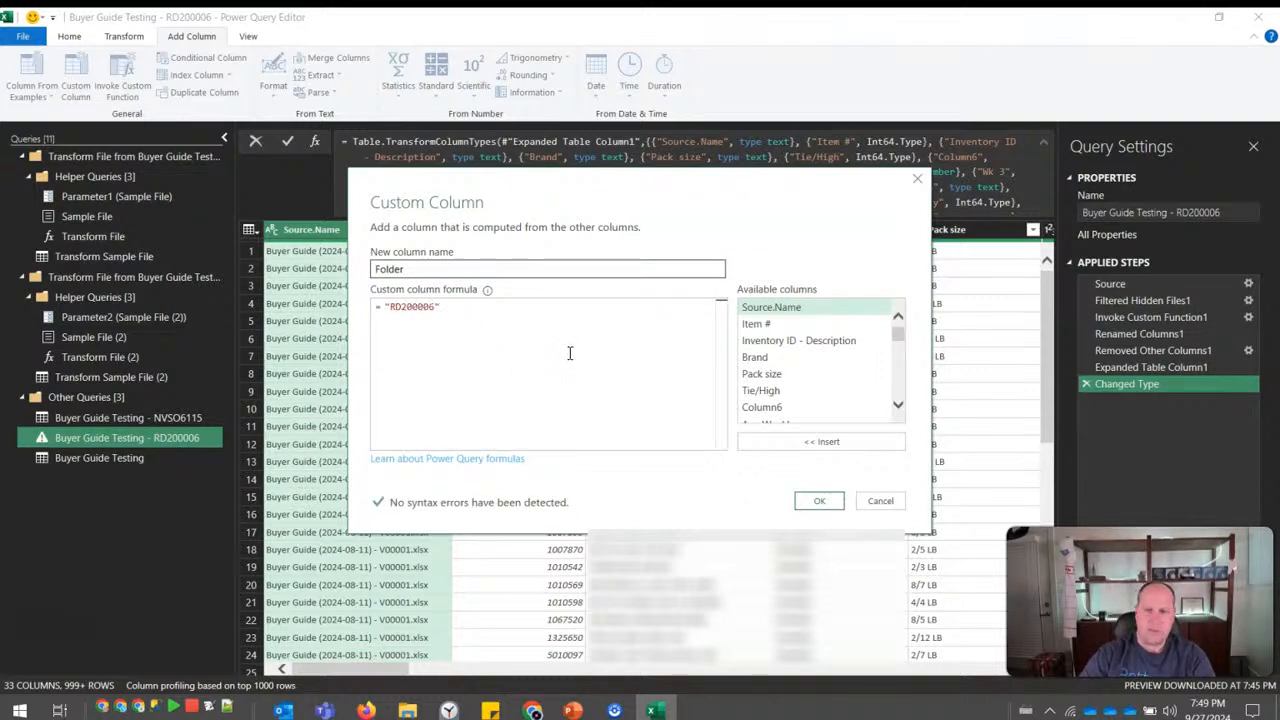
{"action": "left_click", "coordinate": [838, 500]}
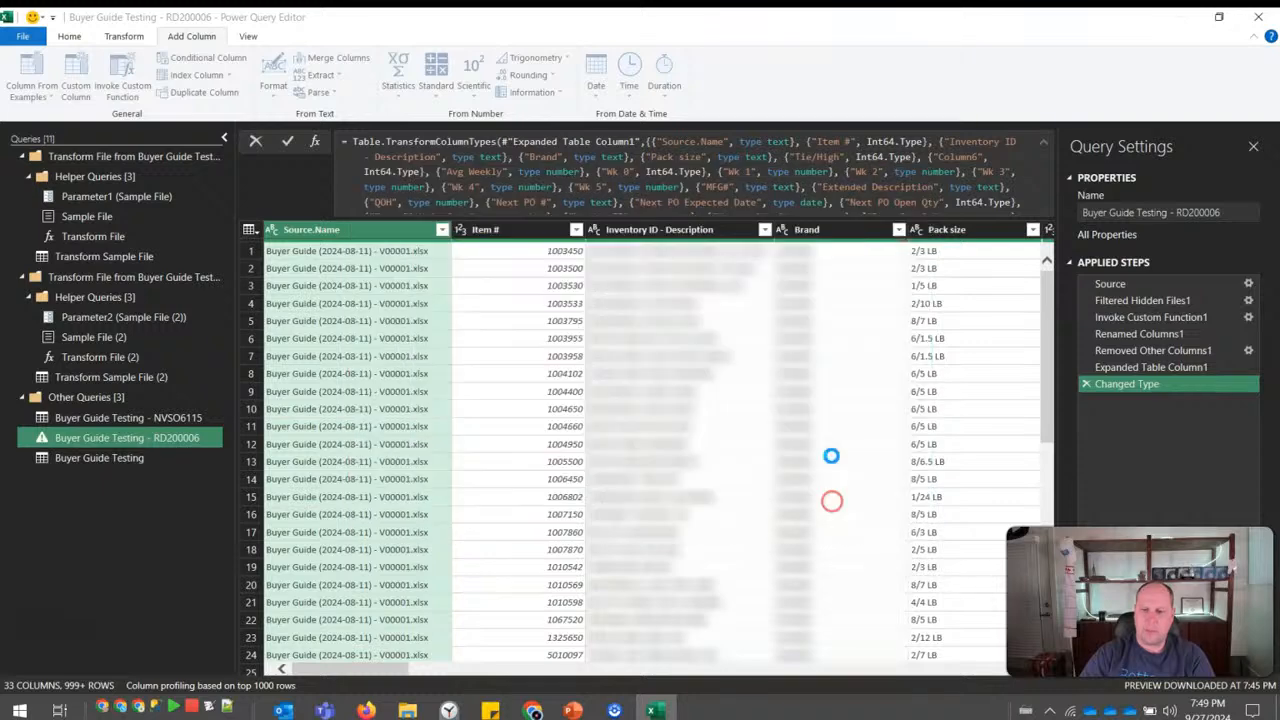
Move the Folder column ahead of Source.Name in the RD200006 query by putting "Folder" first in the Table.ReorderColumns list.
{"action": "left_click_drag", "start_coordinate": [940, 230], "coordinate": [543, 230]}
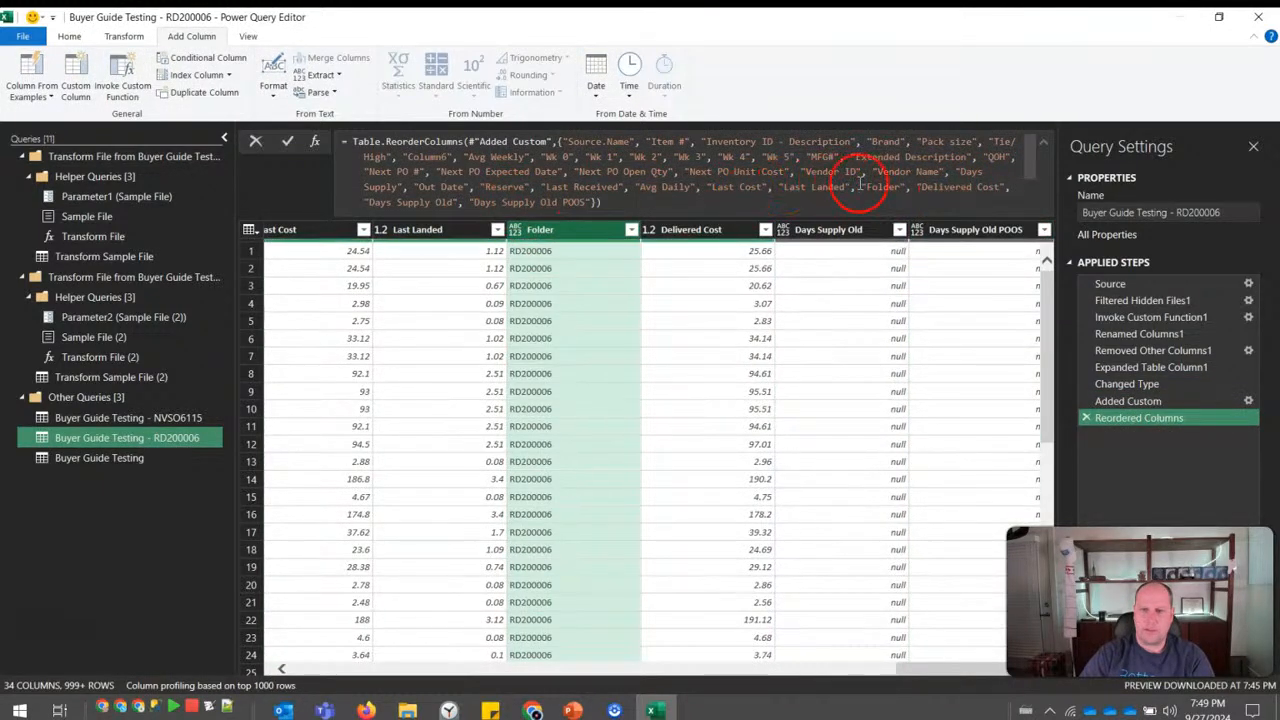
{"action": "key", "text": "Delete"}
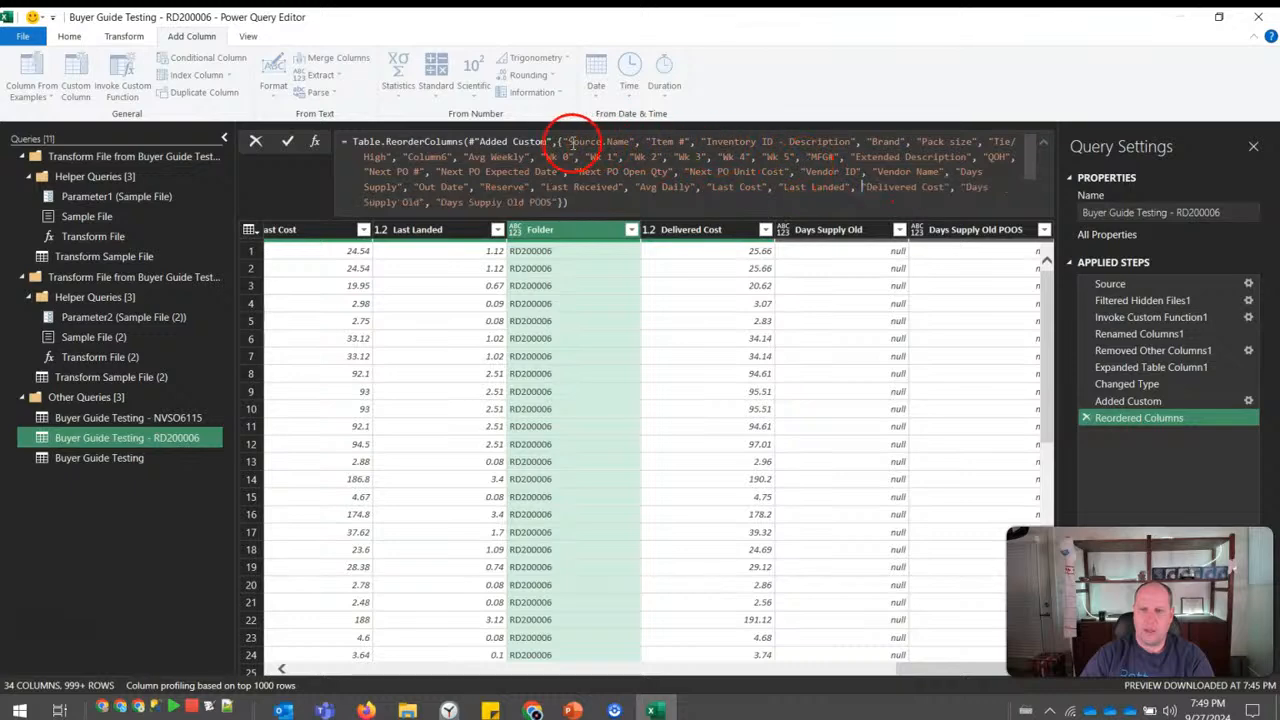
{"action": "left_click", "coordinate": [561, 143]}
{"action": "type", "text": "\"Folder\","}
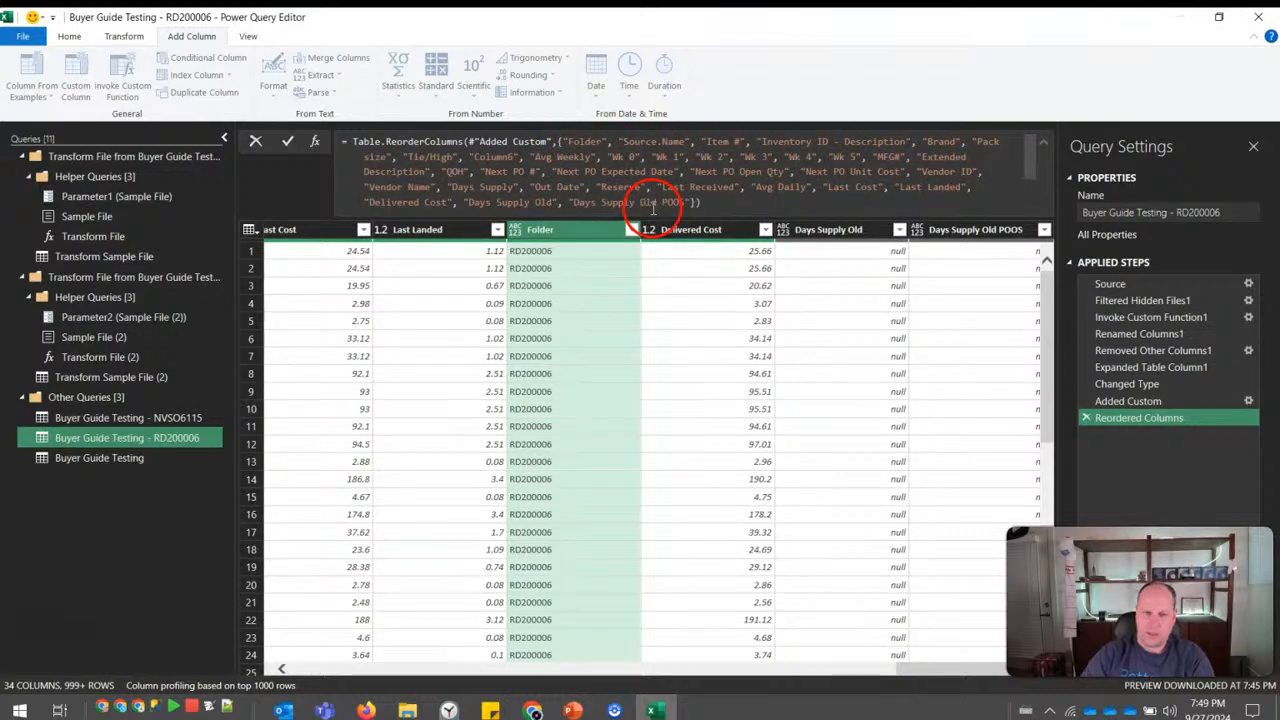
{"action": "key", "text": "Return"}
Set the data type of the RD200006 query's Folder column to Text.
{"action": "left_click_drag", "start_coordinate": [914, 665], "coordinate": [282, 665]}
{"action": "left_click", "coordinate": [272, 230]}
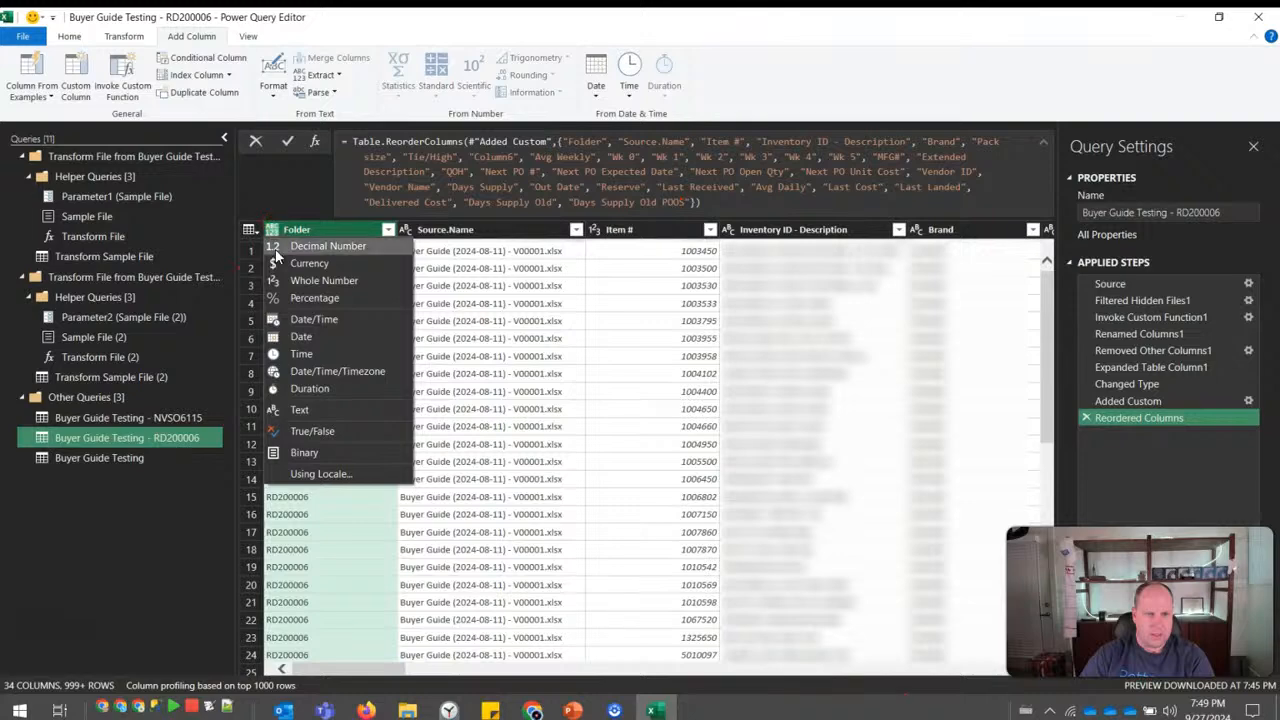
{"action": "left_click", "coordinate": [299, 409]}
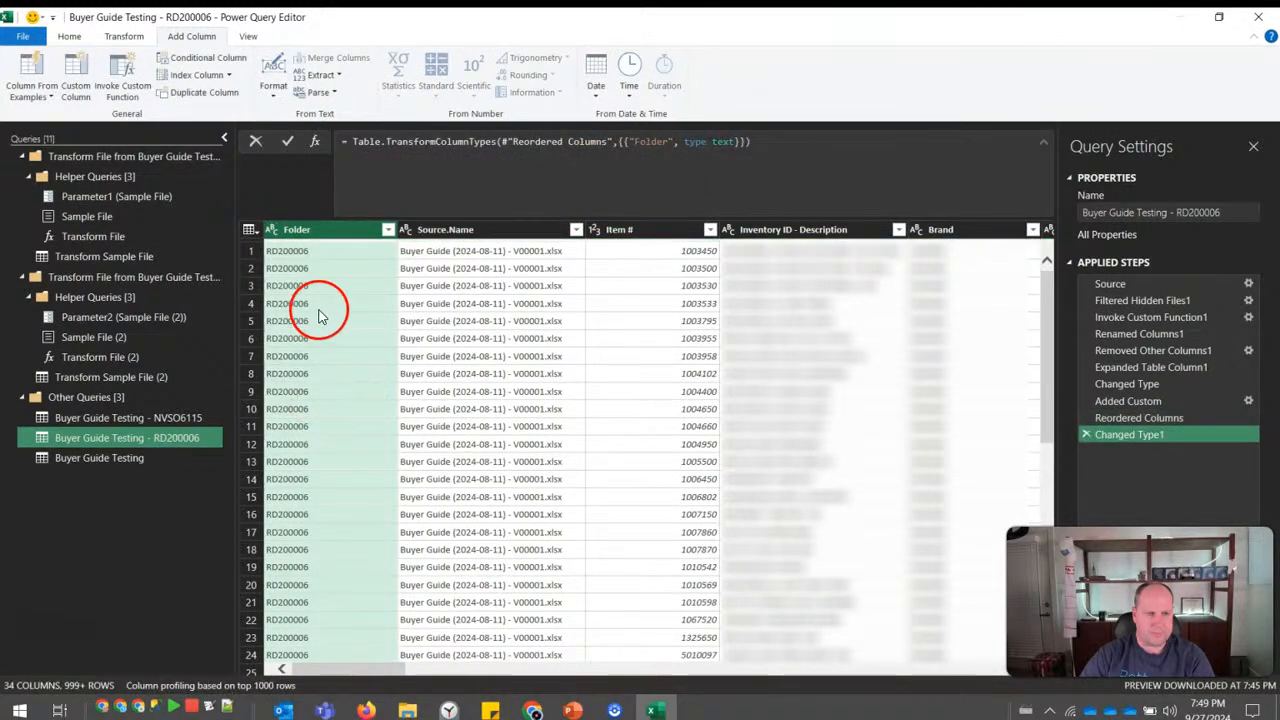
{"action": "left_click", "coordinate": [302, 268]}
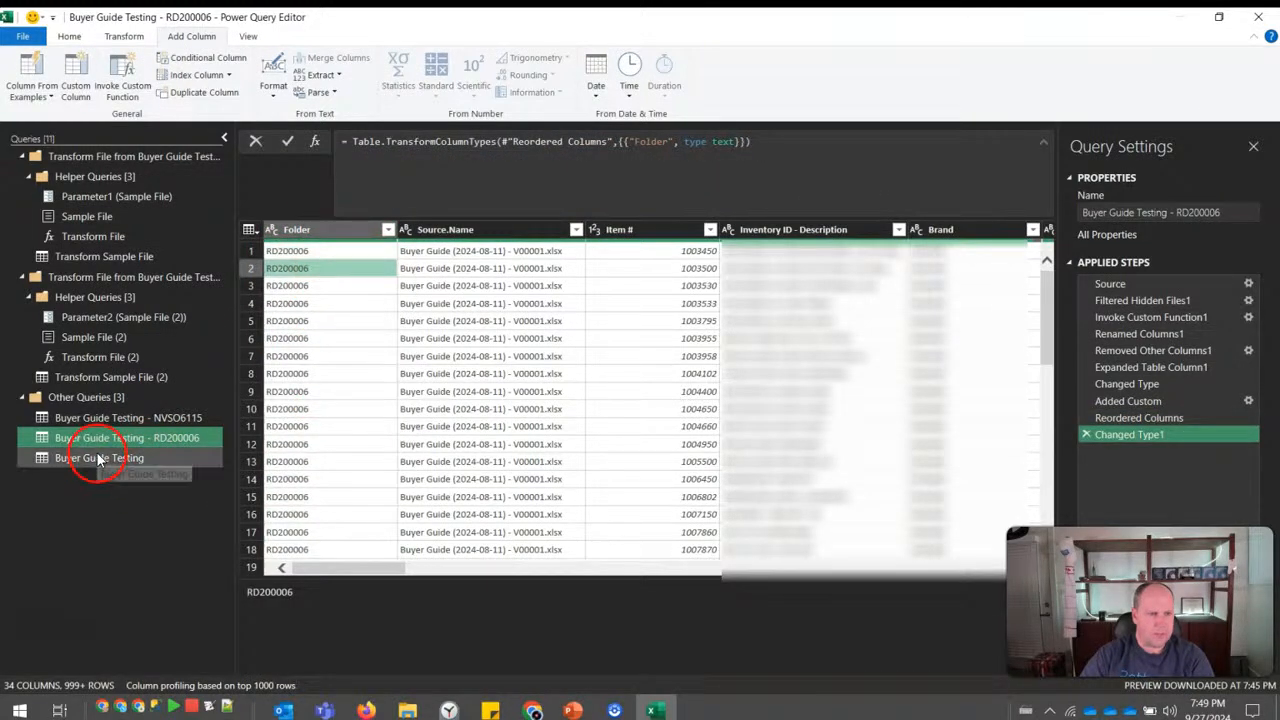
Check the Folder column in the appended Buyer Guide Testing query, and close and load it as Only Create Connection.
{"action": "left_click", "coordinate": [98, 460]}
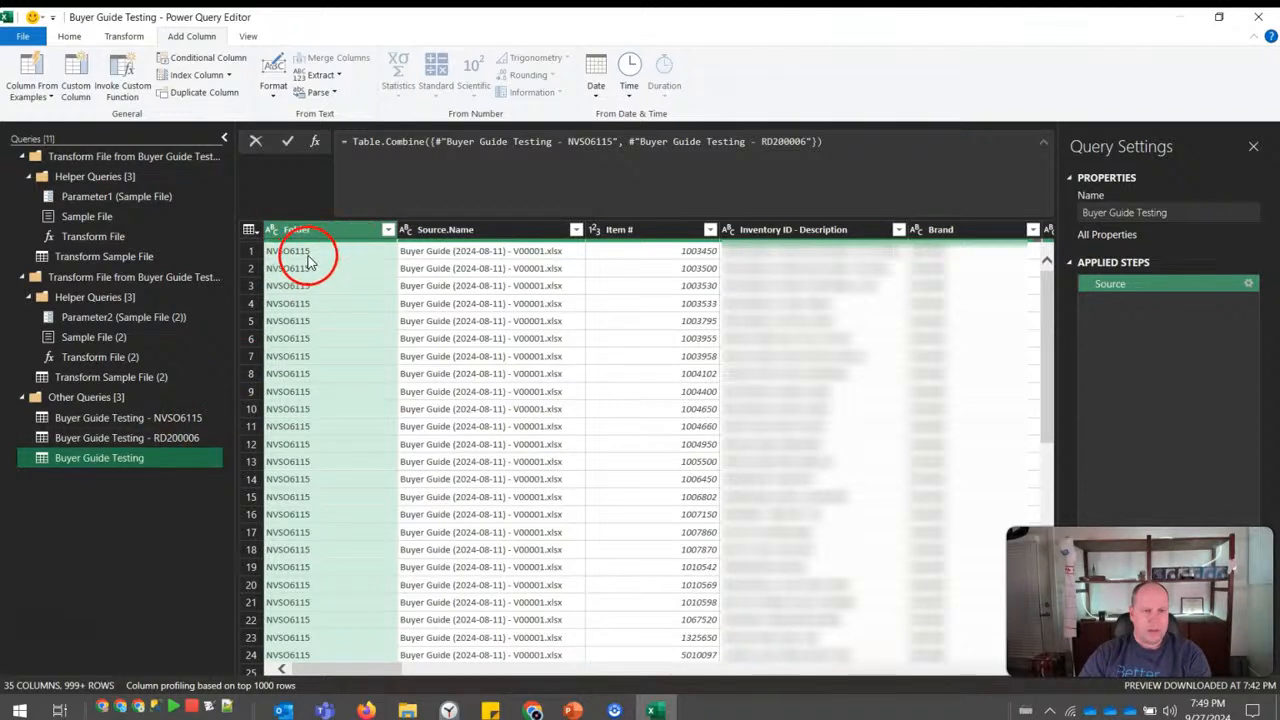
{"action": "left_click", "coordinate": [466, 252]}
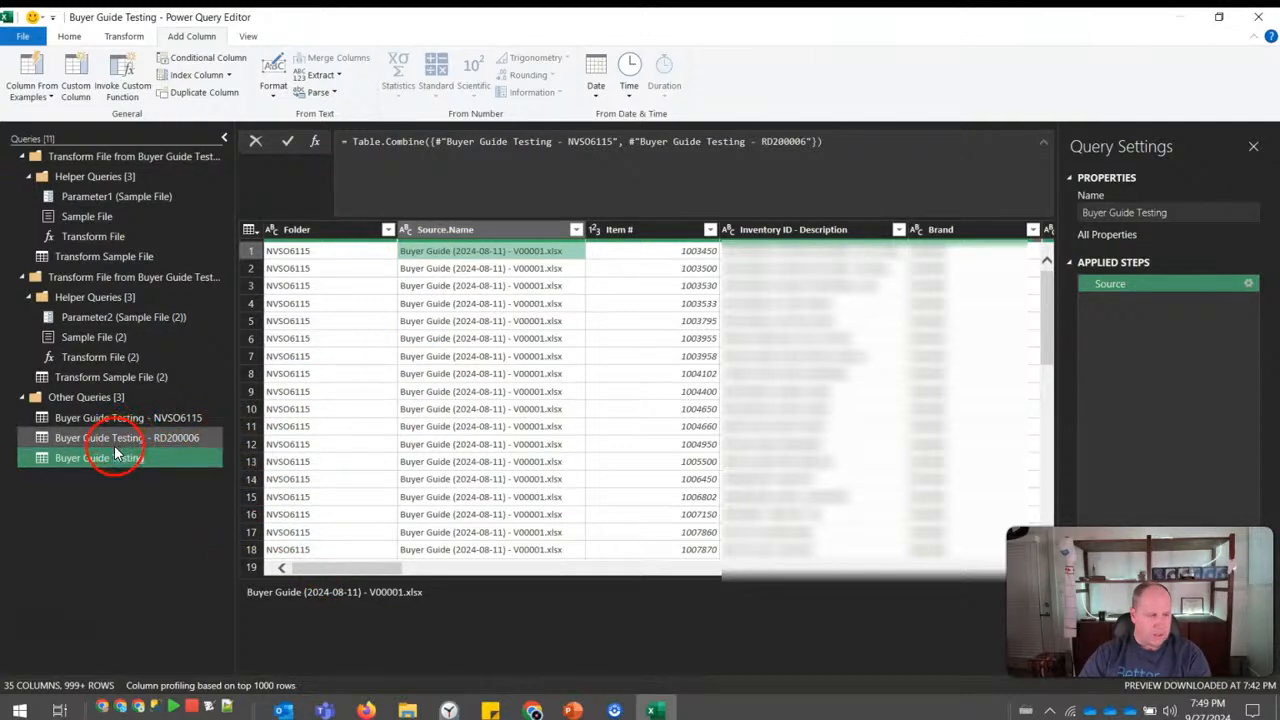
{"action": "left_click", "coordinate": [69, 36]}
{"action": "left_click", "coordinate": [38, 90]}
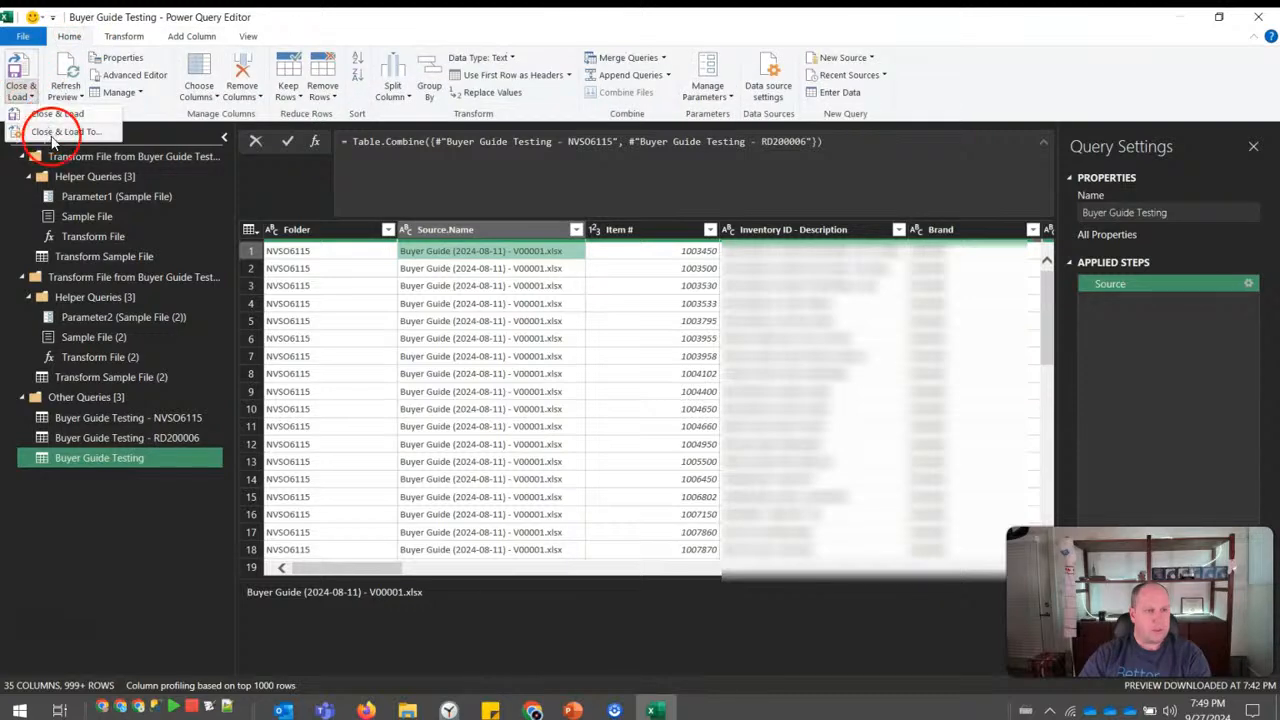
{"action": "left_click", "coordinate": [52, 138]}
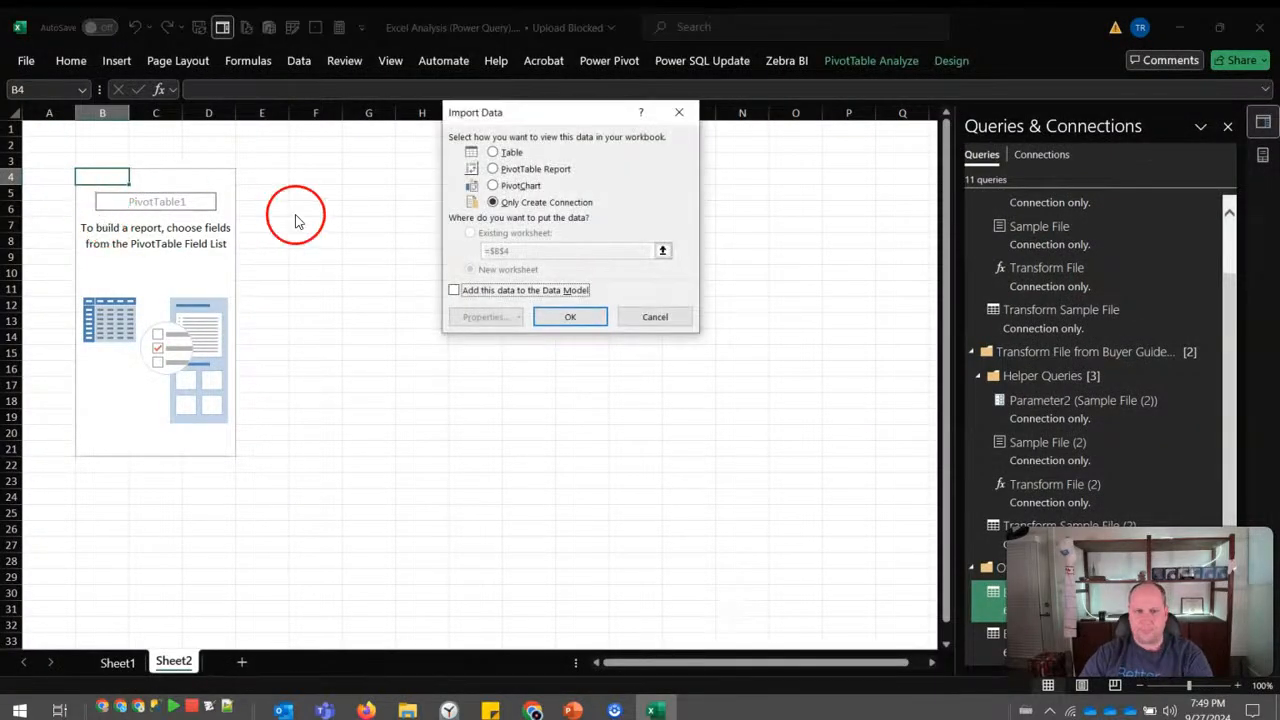
{"action": "left_click", "coordinate": [509, 202]}
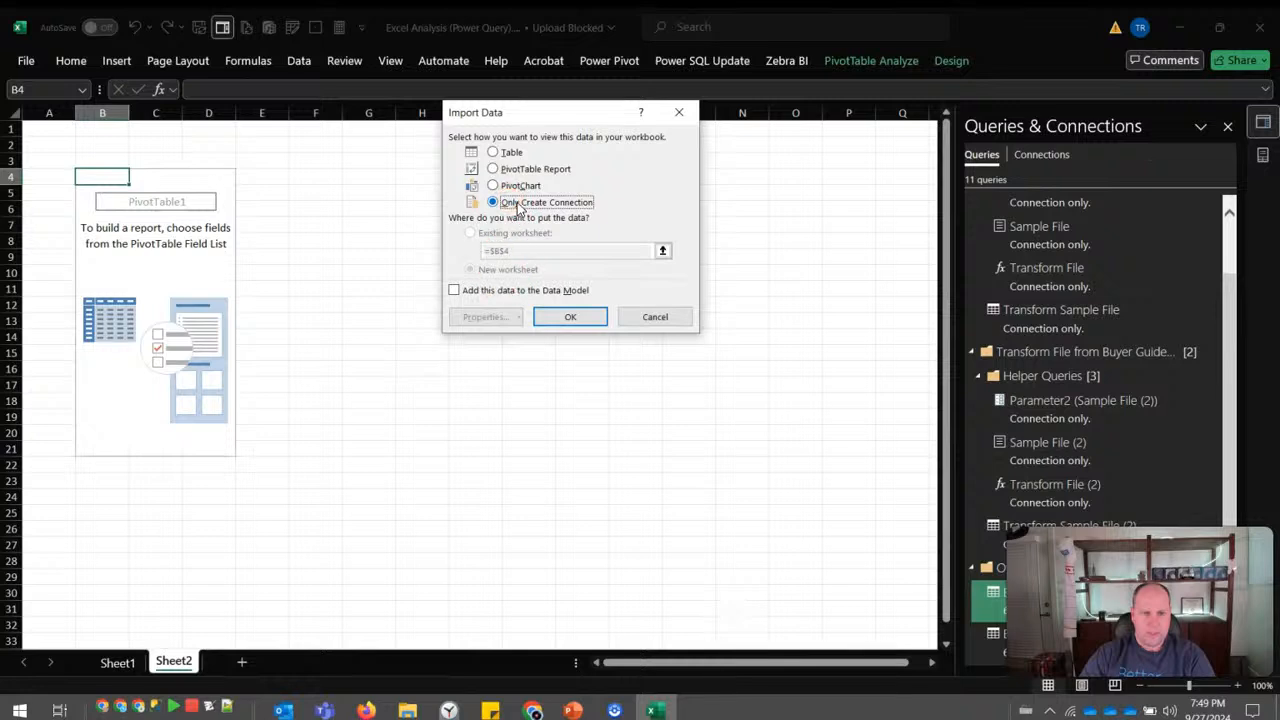
{"action": "left_click", "coordinate": [564, 317]}
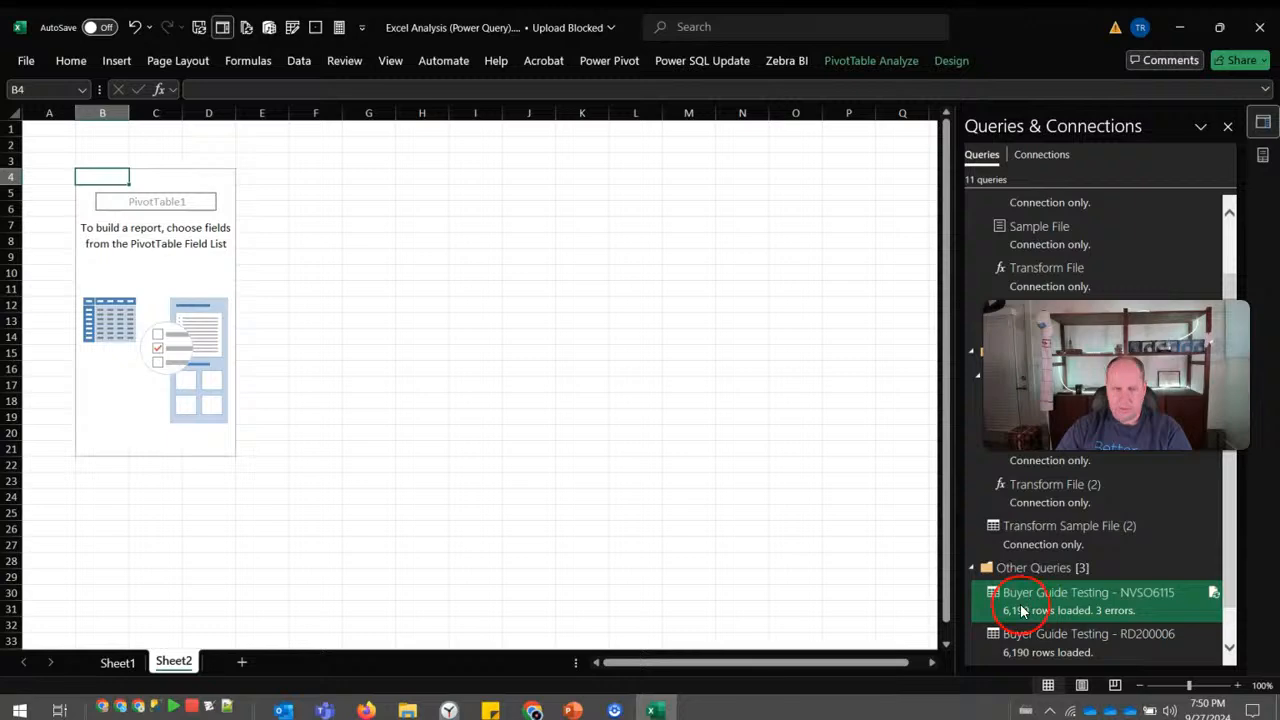
{"action": "mouse_move", "coordinate": [1021, 611]}
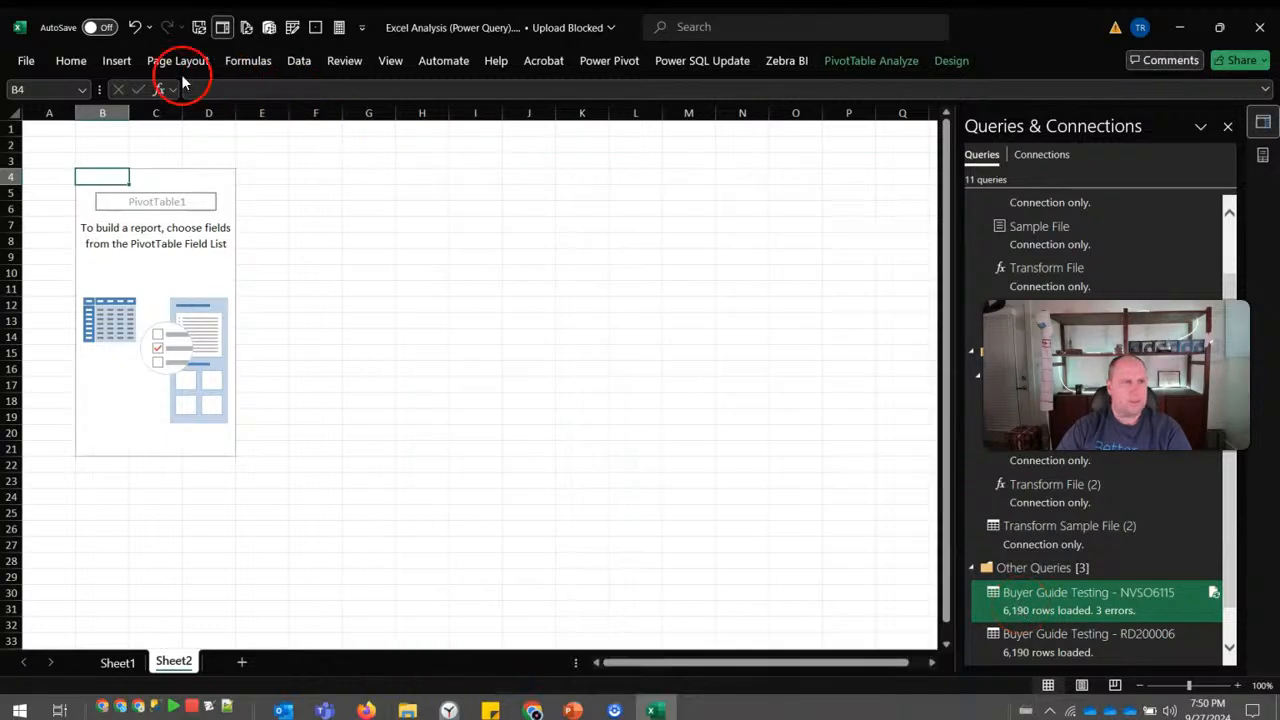
{"action": "left_click", "coordinate": [298, 60]}
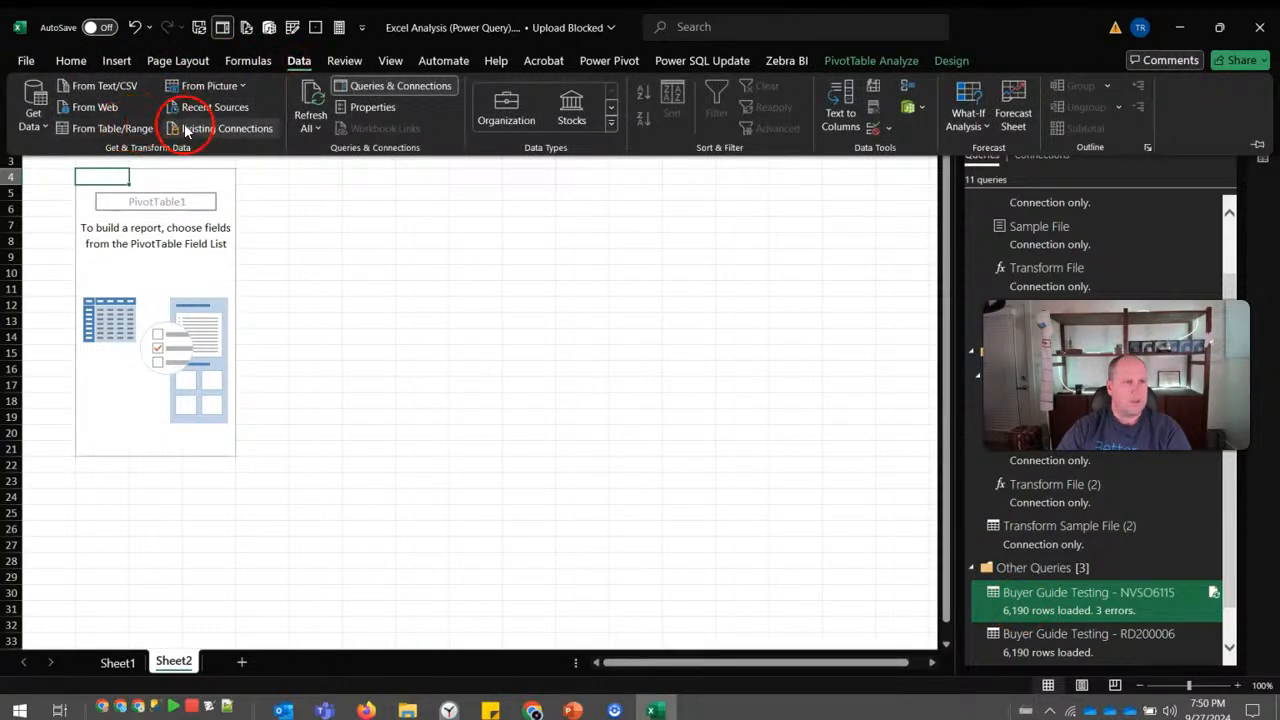
{"action": "left_click", "coordinate": [33, 115]}
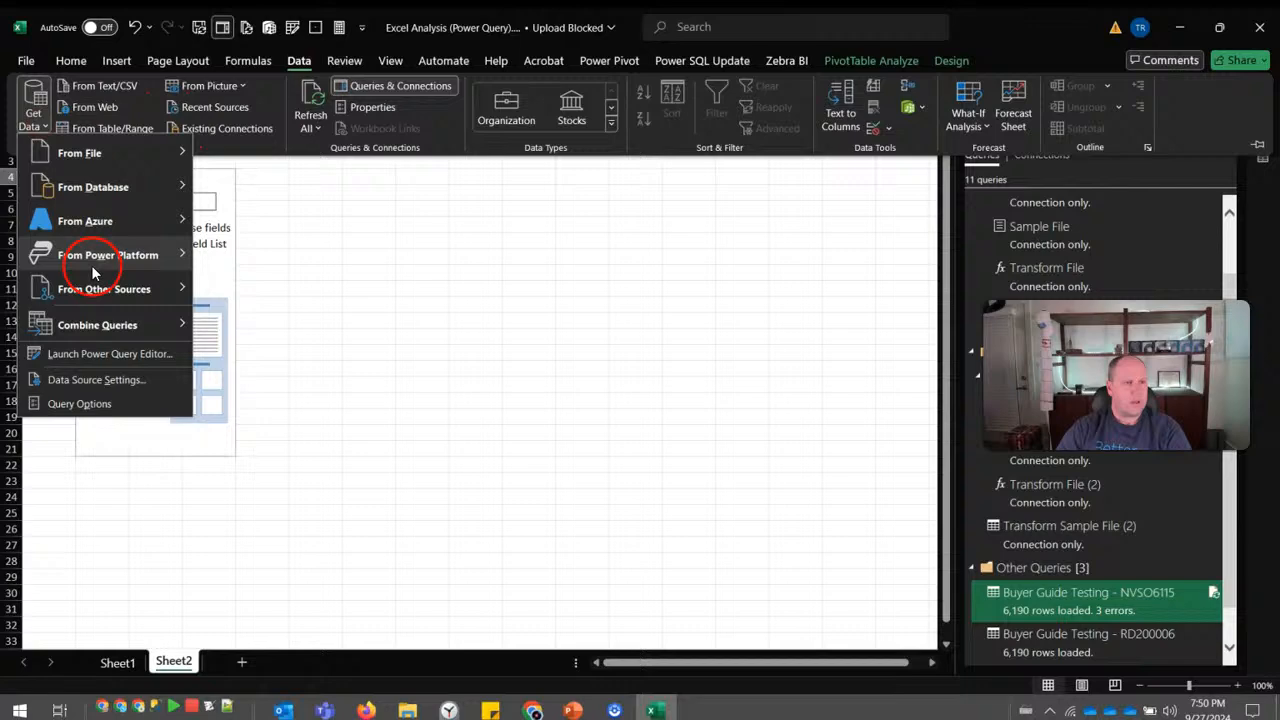
{"action": "left_click", "coordinate": [105, 353]}
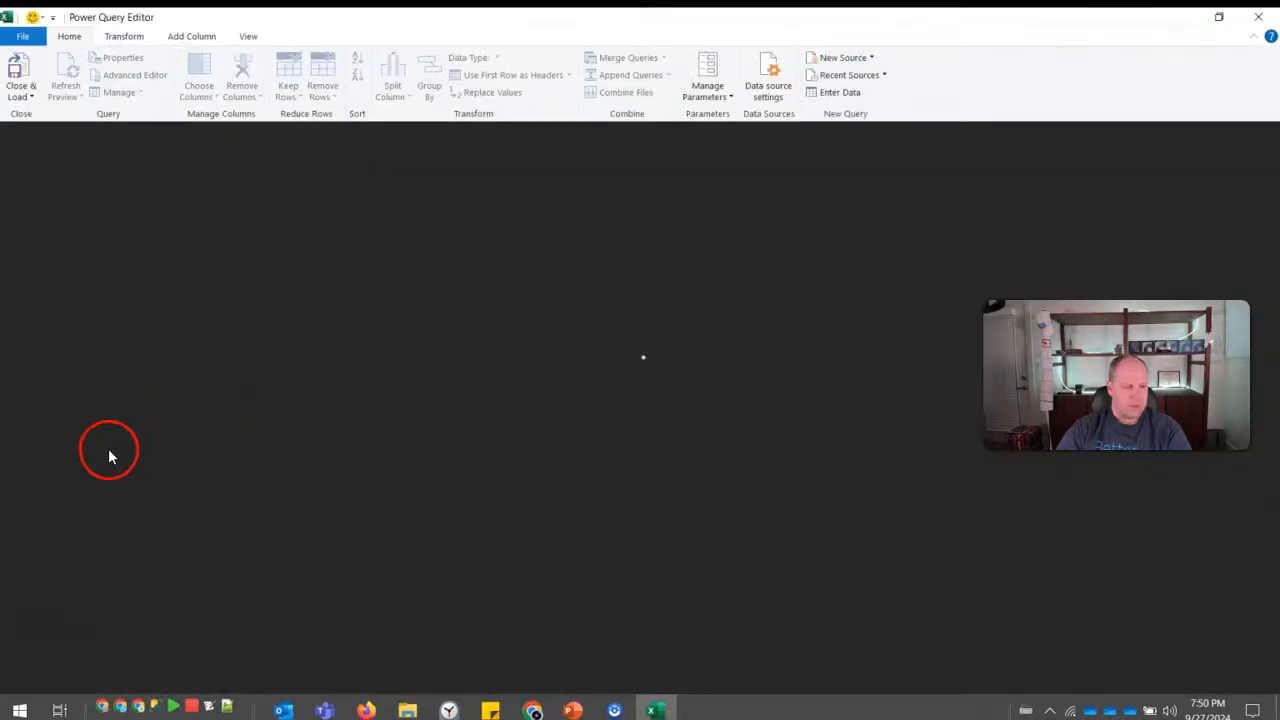
{"action": "left_click", "coordinate": [102, 420]}
{"action": "right_click", "coordinate": [101, 417]}
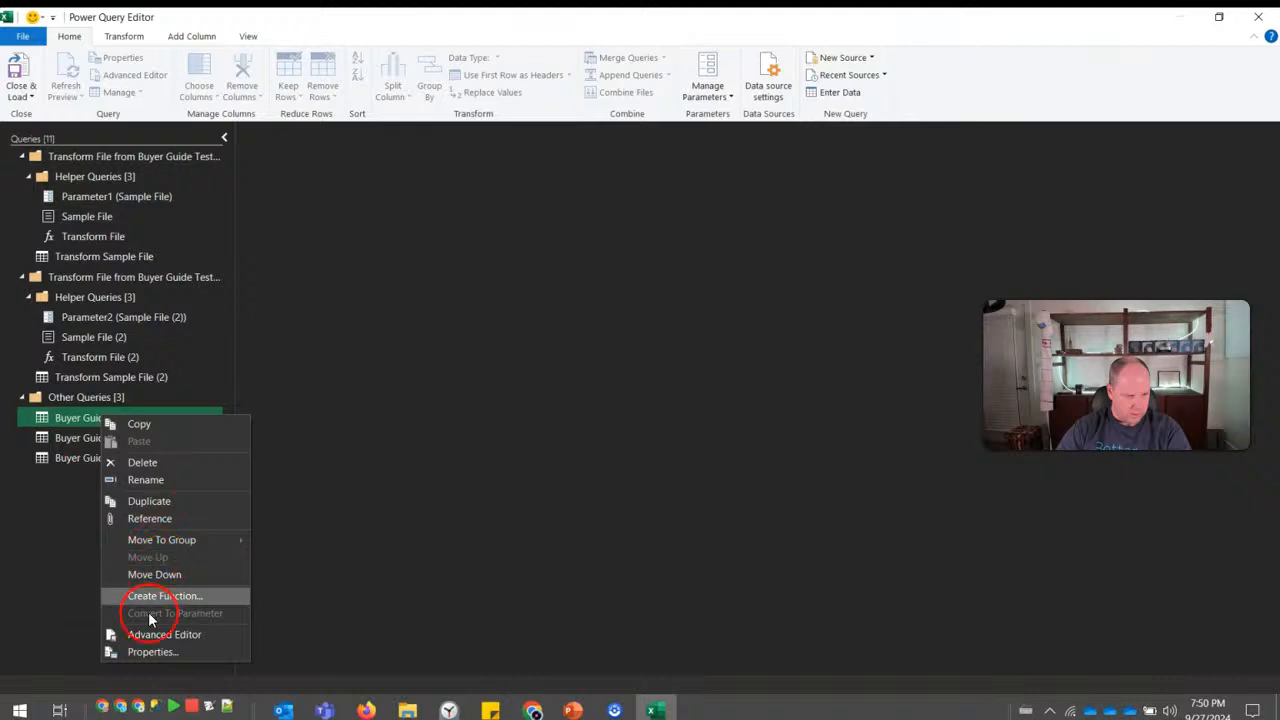
{"action": "left_click", "coordinate": [150, 651]}
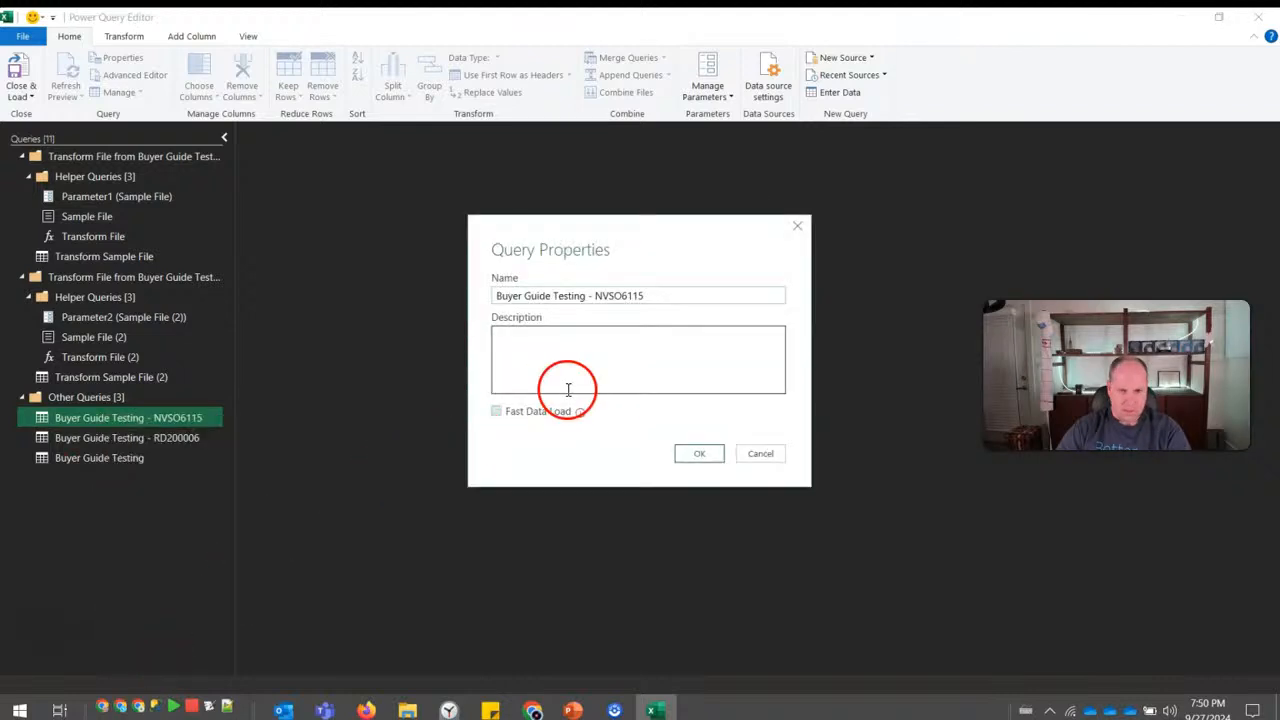
{"action": "left_click", "coordinate": [750, 453]}
{"action": "left_click", "coordinate": [1257, 18]}
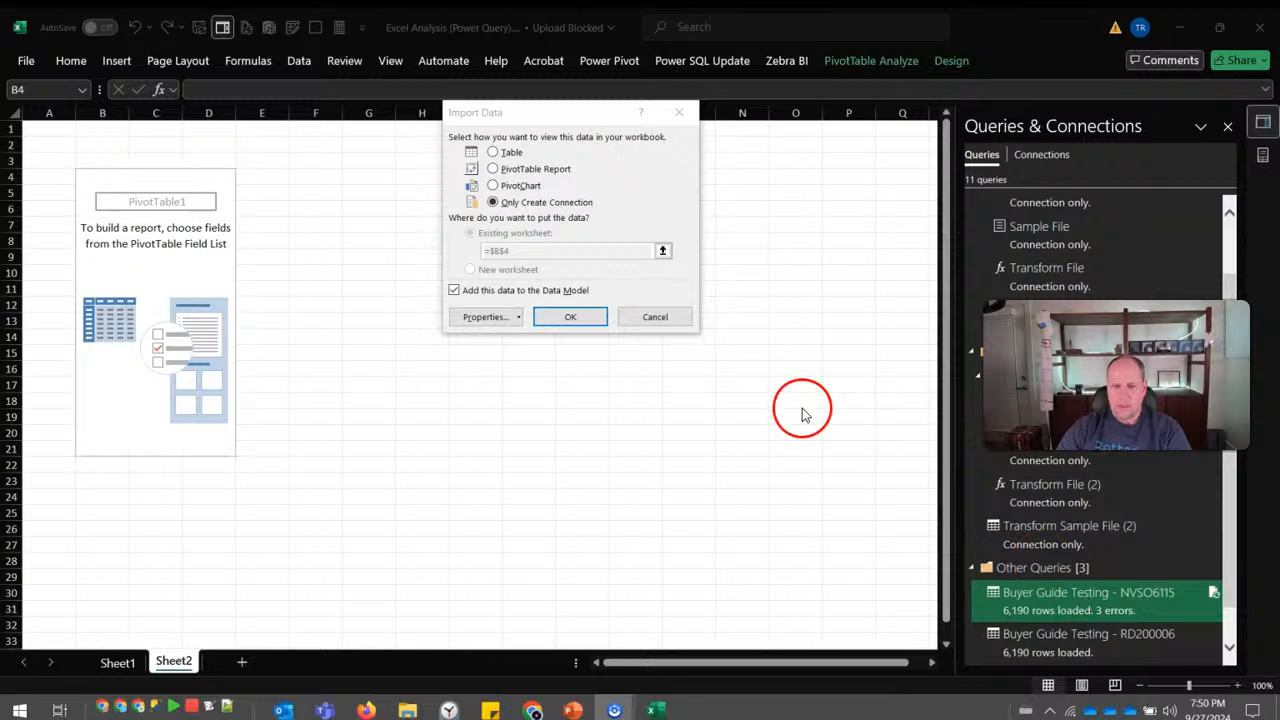
Remove the Buyer Guide Testing - NVSO6115 query from the Data Model, keeping it as Only Create Connection.
{"action": "left_click_drag", "start_coordinate": [519, 112], "coordinate": [500, 139]}
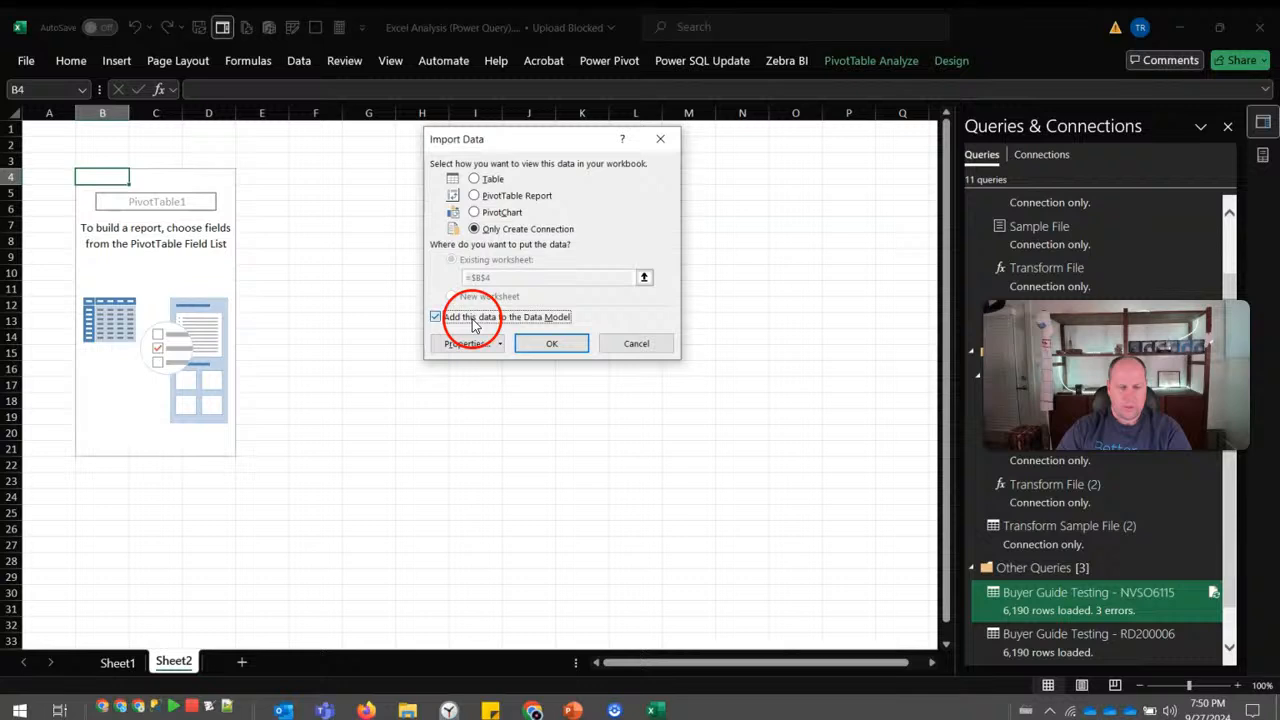
{"action": "left_click", "coordinate": [550, 345]}
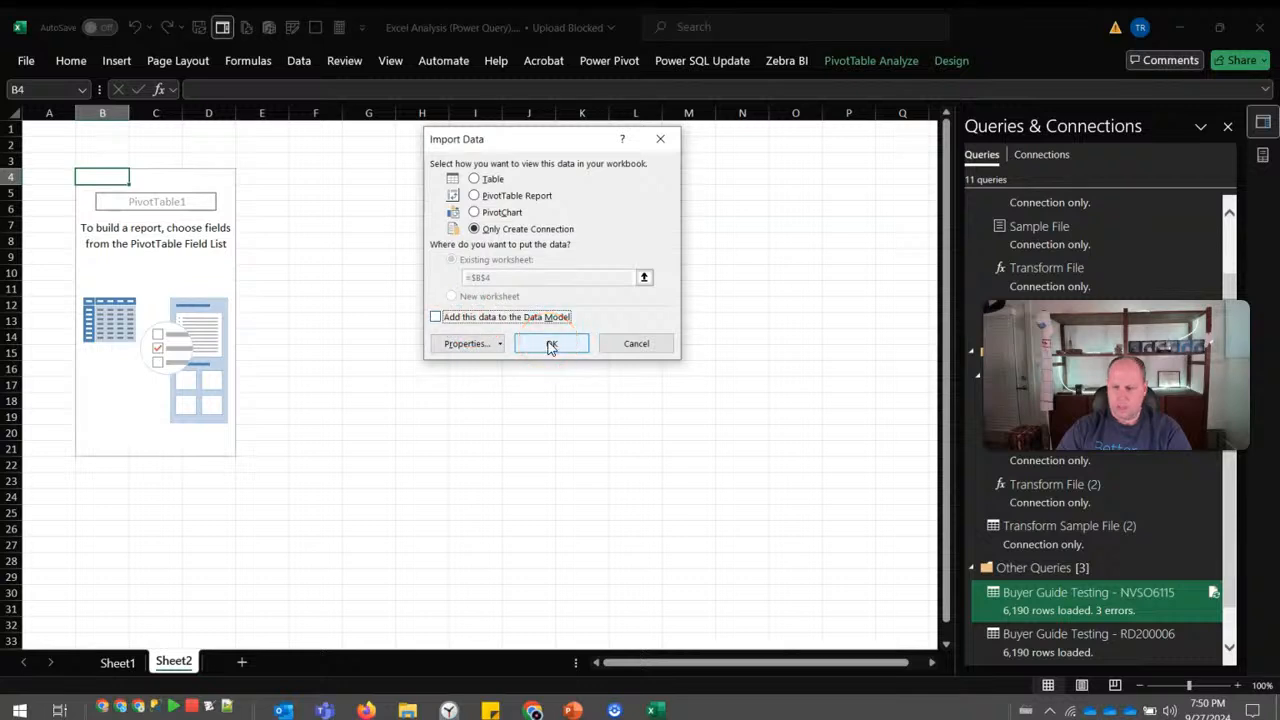
{"action": "left_click", "coordinate": [550, 345]}
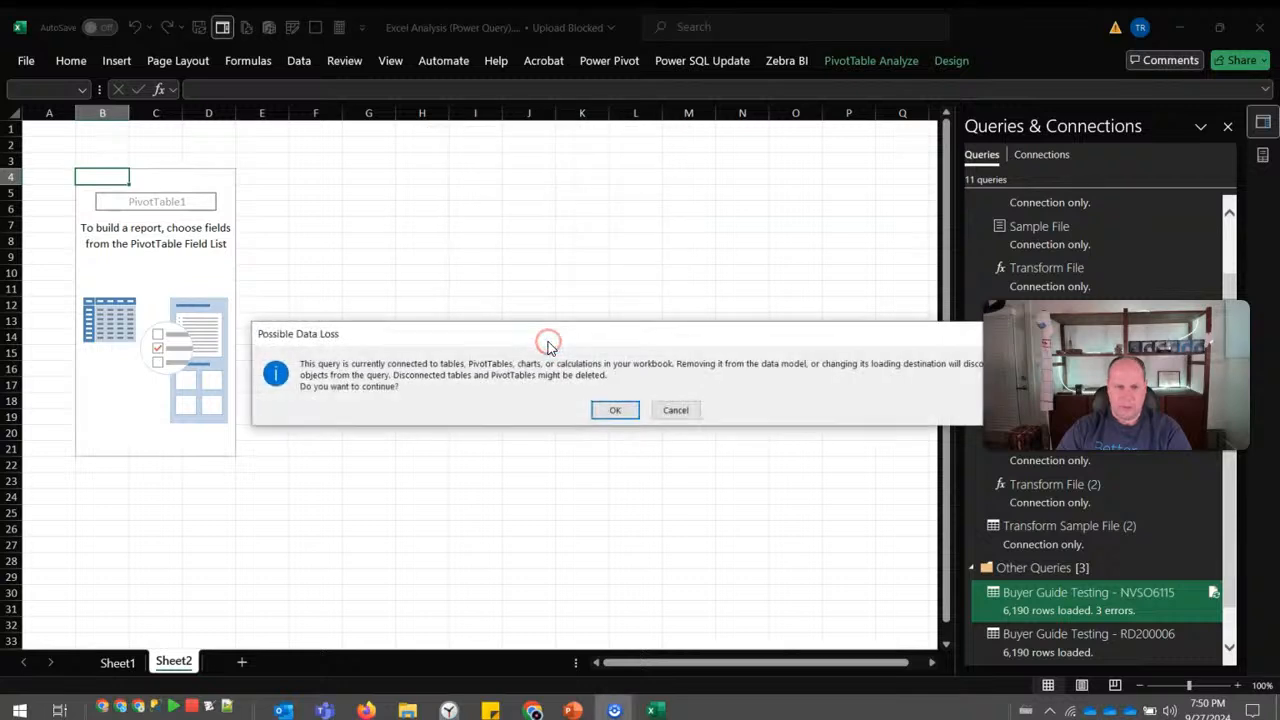
{"action": "left_click", "coordinate": [620, 414]}
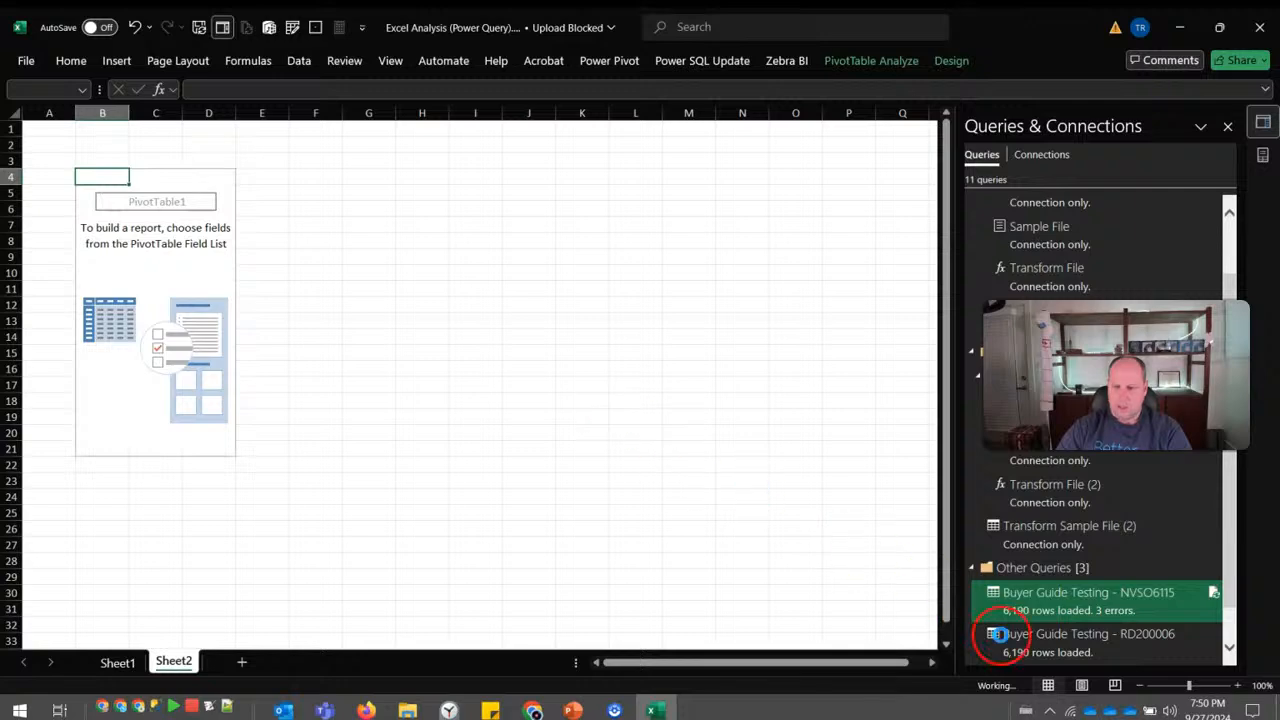
Remove the Buyer Guide Testing - RD200006 query from the Data Model, leaving its load option at Only Create Connection.
{"action": "right_click", "coordinate": [1076, 652]}
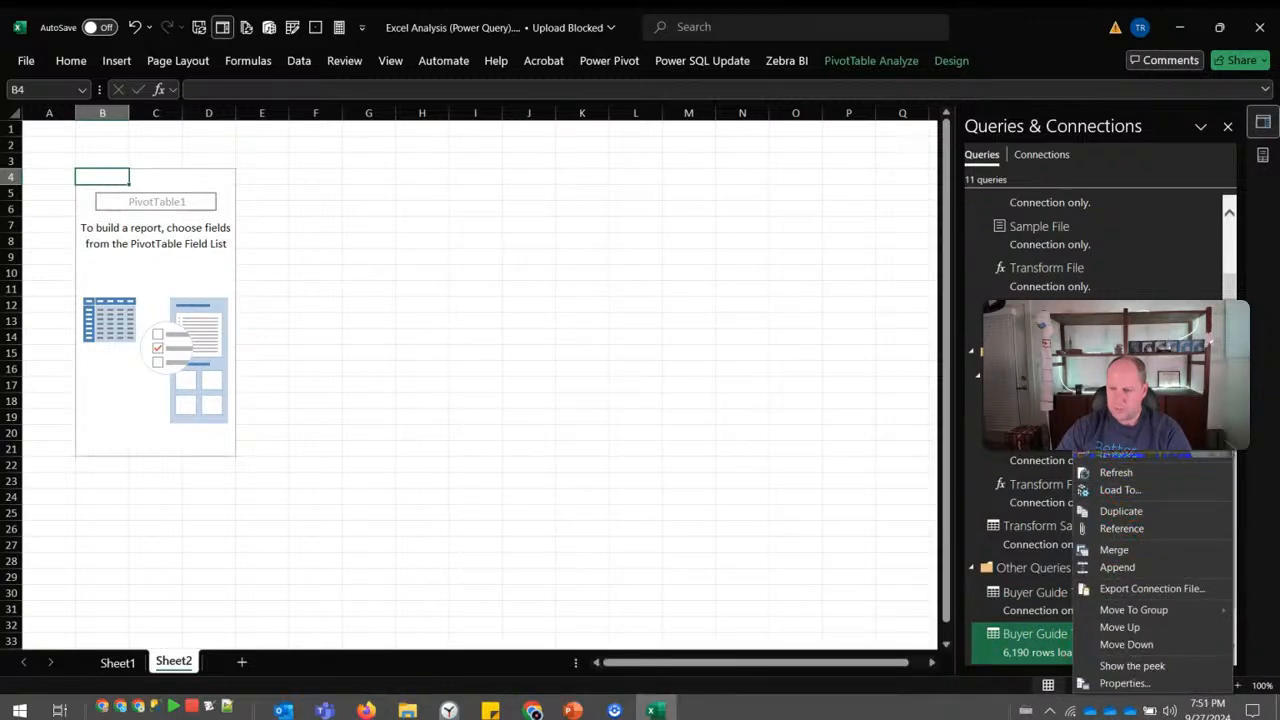
{"action": "left_click", "coordinate": [1120, 448]}
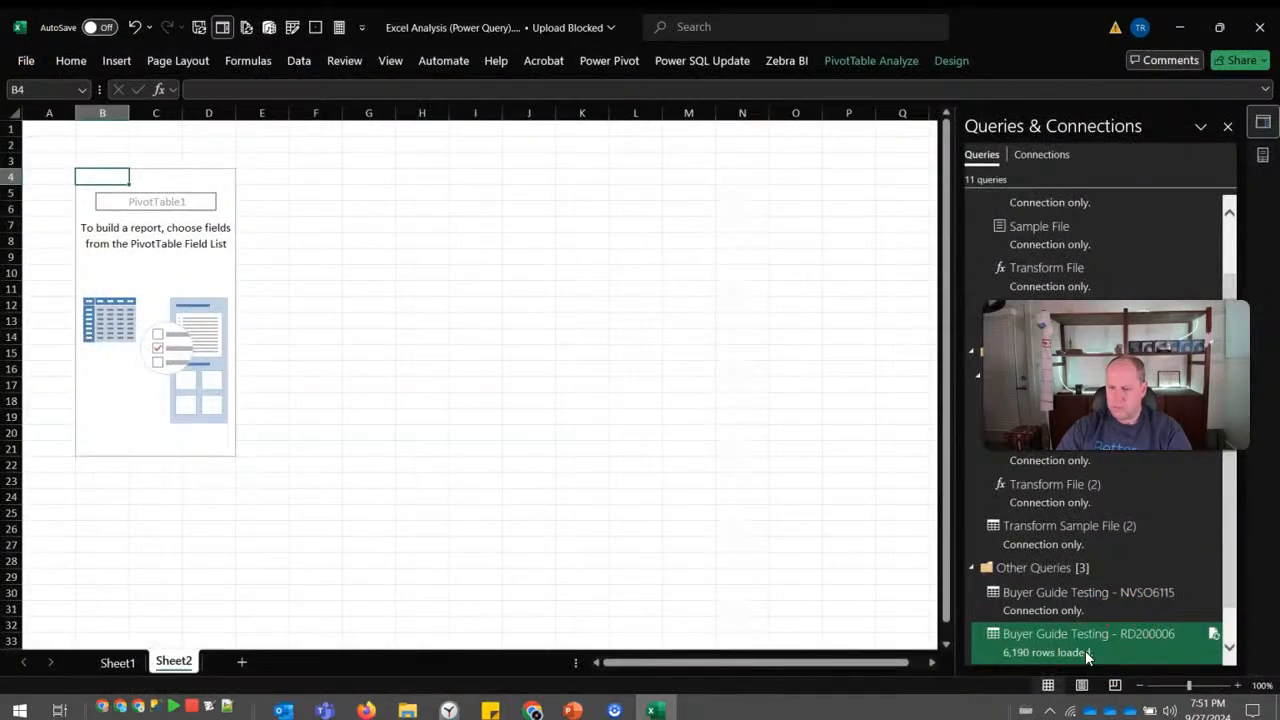
{"action": "right_click", "coordinate": [1085, 650]}
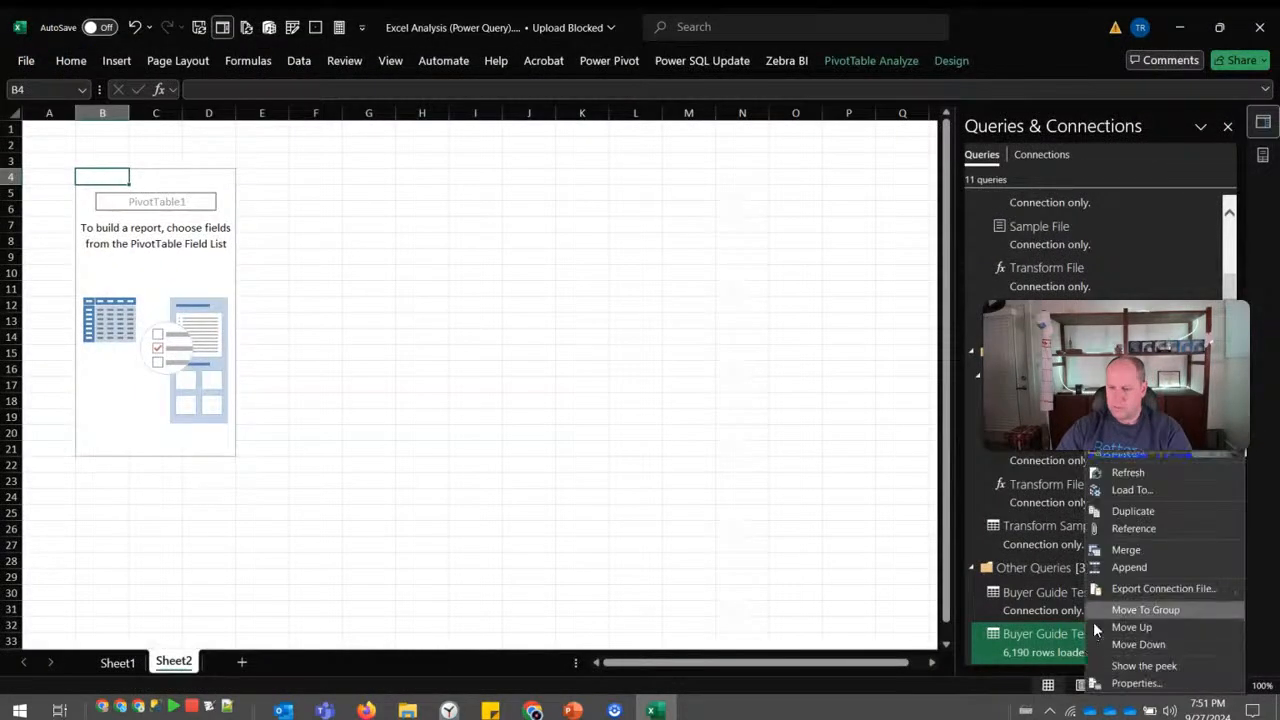
{"action": "left_click", "coordinate": [1125, 490]}
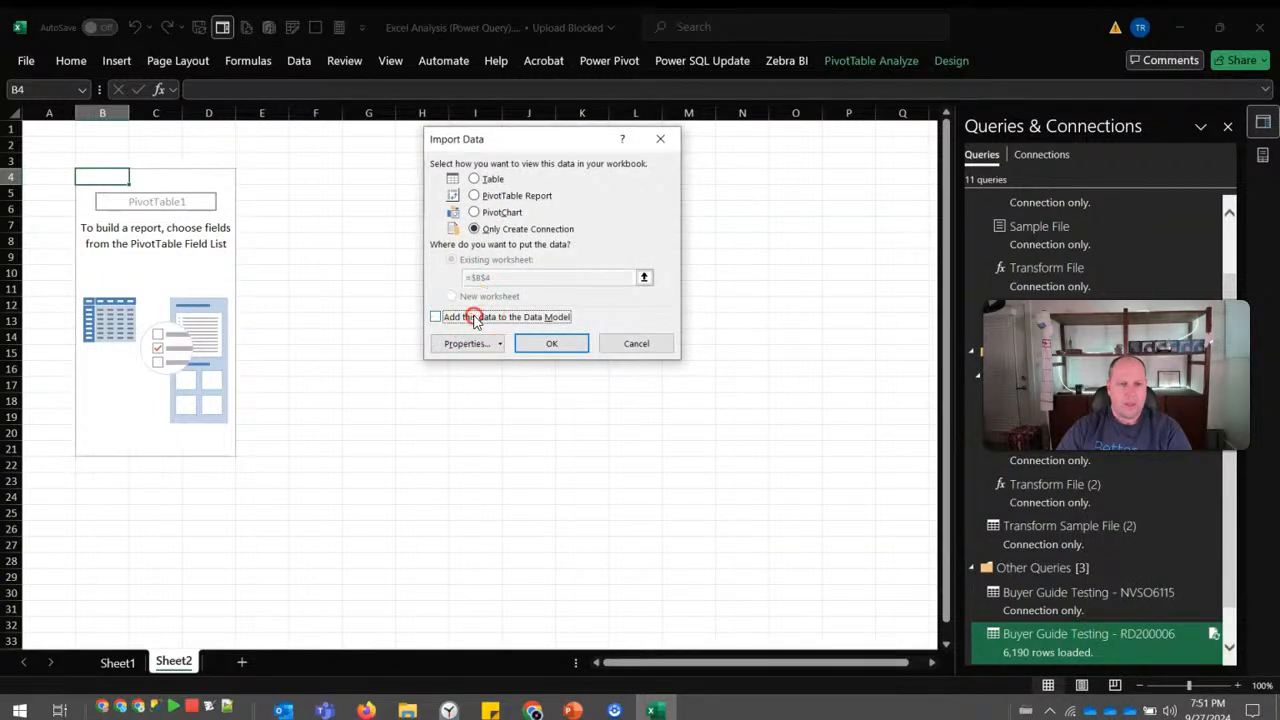
{"action": "left_click", "coordinate": [535, 344]}
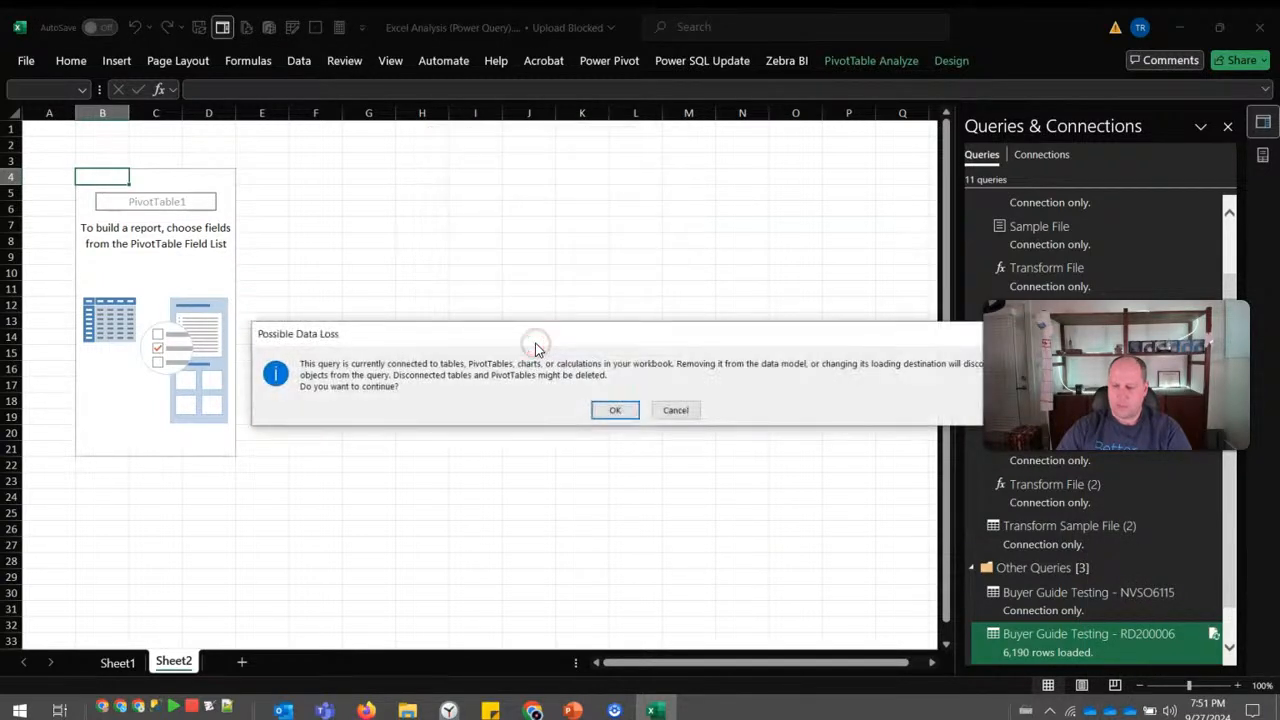
{"action": "left_click", "coordinate": [614, 410]}
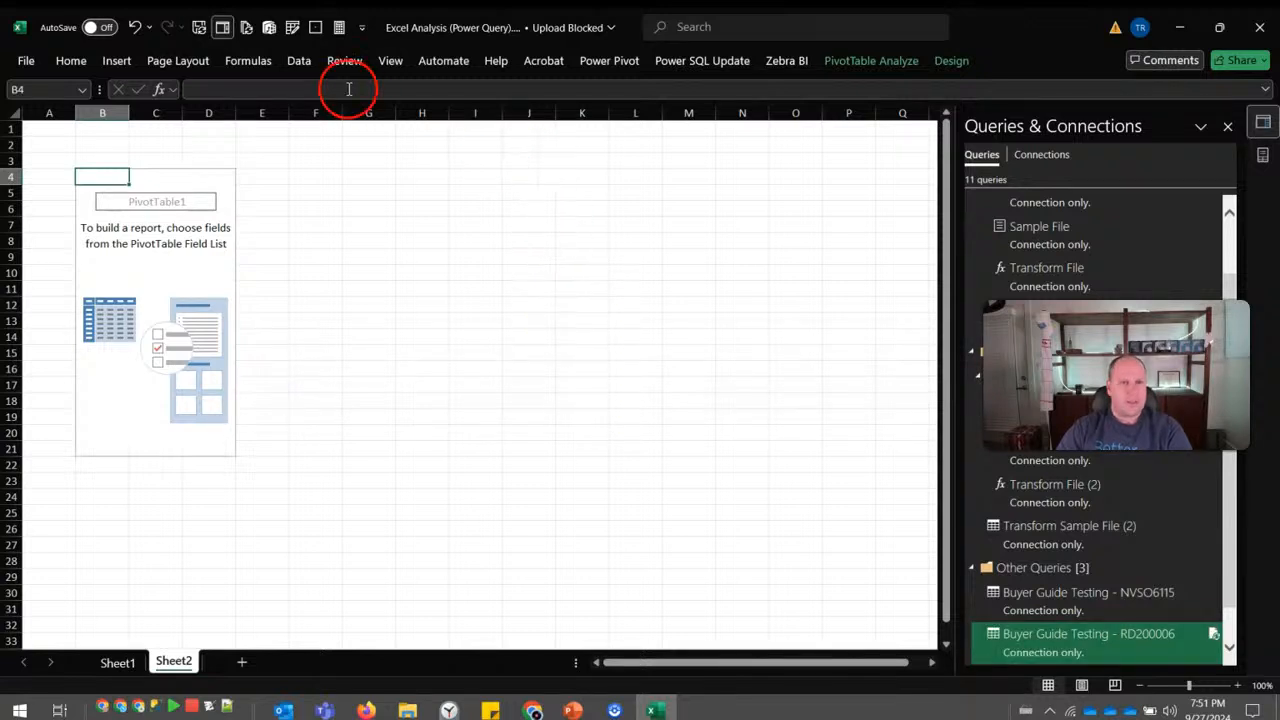
Check the Buyer Guide Testing table in the Power Pivot data model, widening its Folder column to read the values.
{"action": "left_click", "coordinate": [298, 62]}
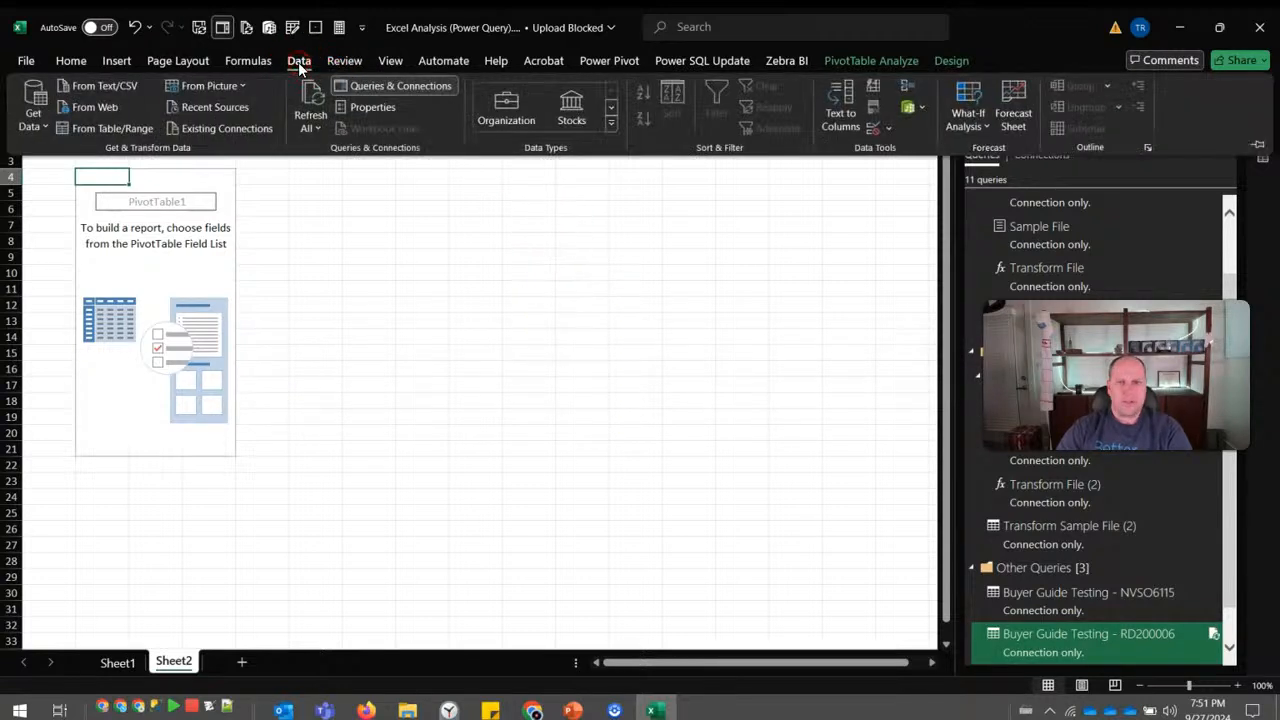
{"action": "left_click", "coordinate": [908, 110]}
{"action": "left_click", "coordinate": [911, 125]}
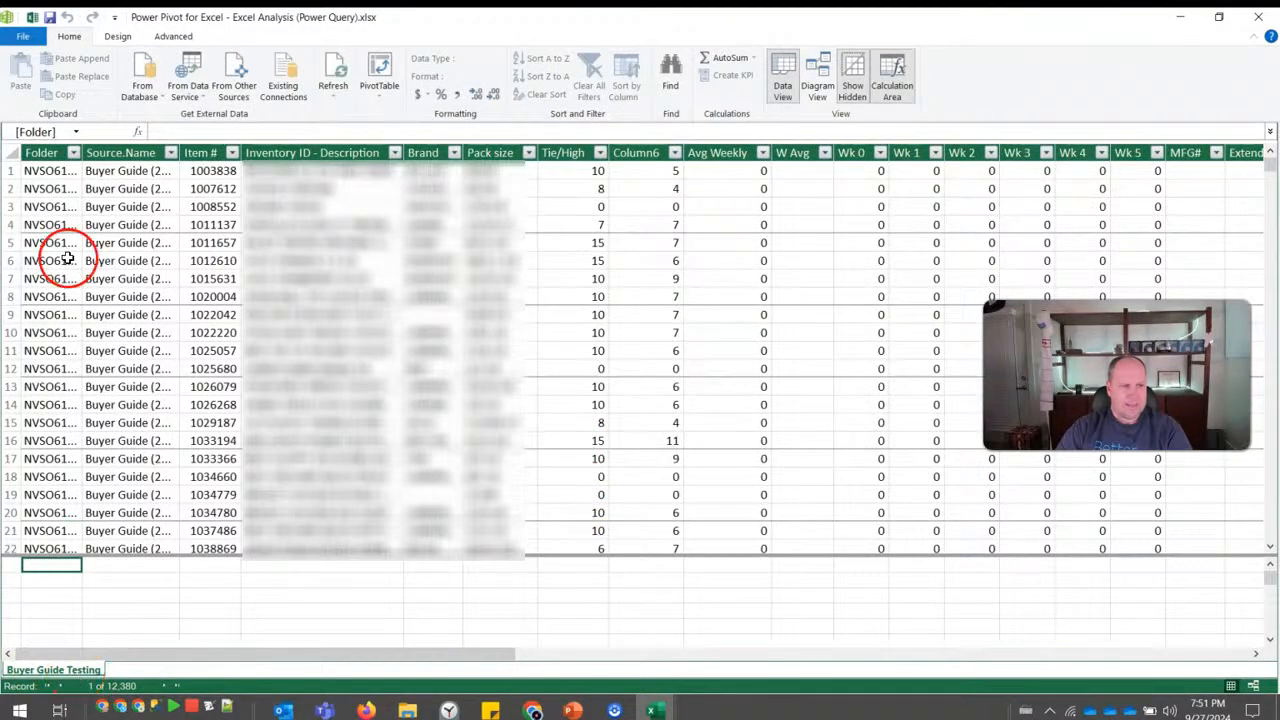
{"action": "double_click", "coordinate": [80, 153]}
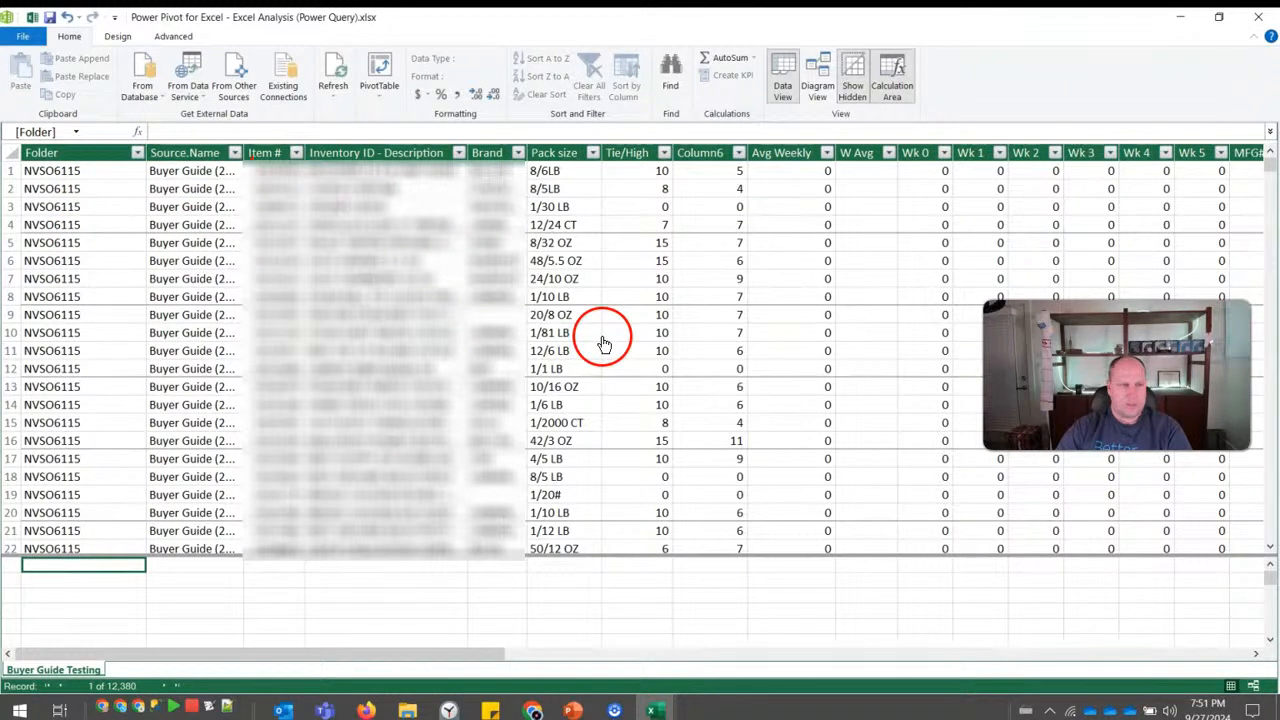
{"action": "left_click", "coordinate": [1266, 24]}
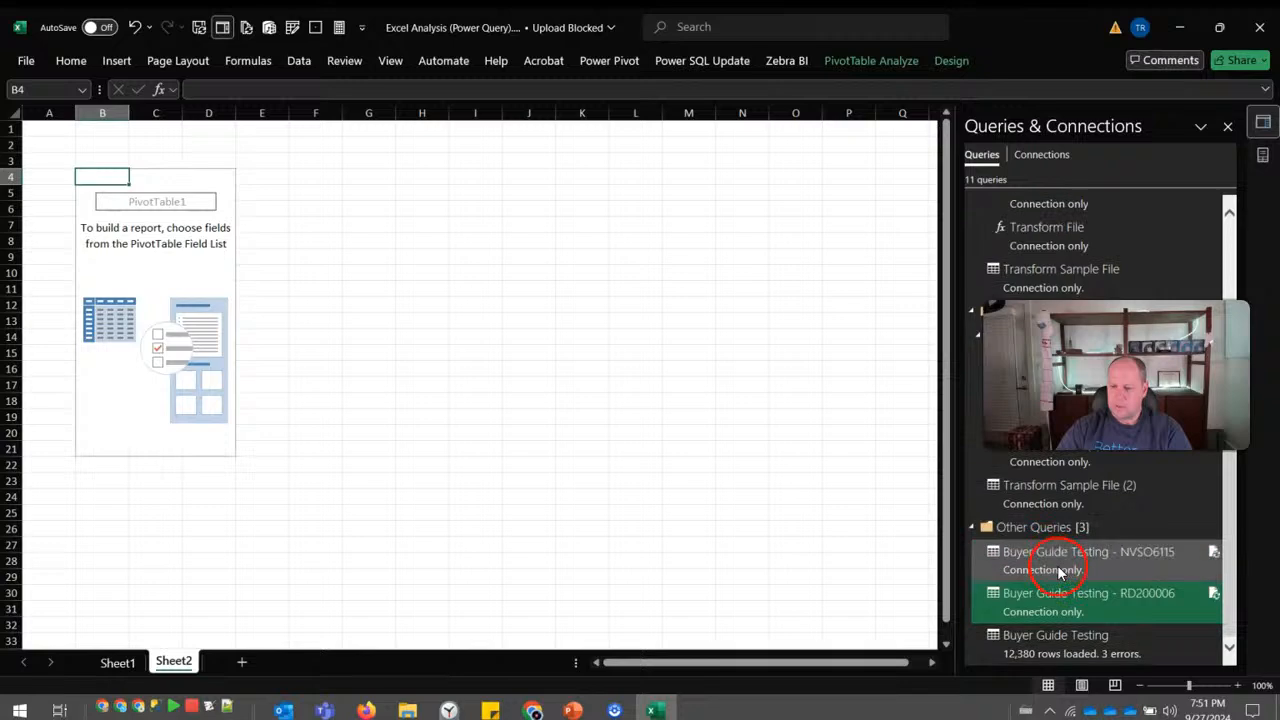
Add the Item # field of Buyer Guide Testing to the rows of the PivotTable on Sheet2.
{"action": "left_click", "coordinate": [1261, 157]}
{"action": "left_click", "coordinate": [974, 244]}
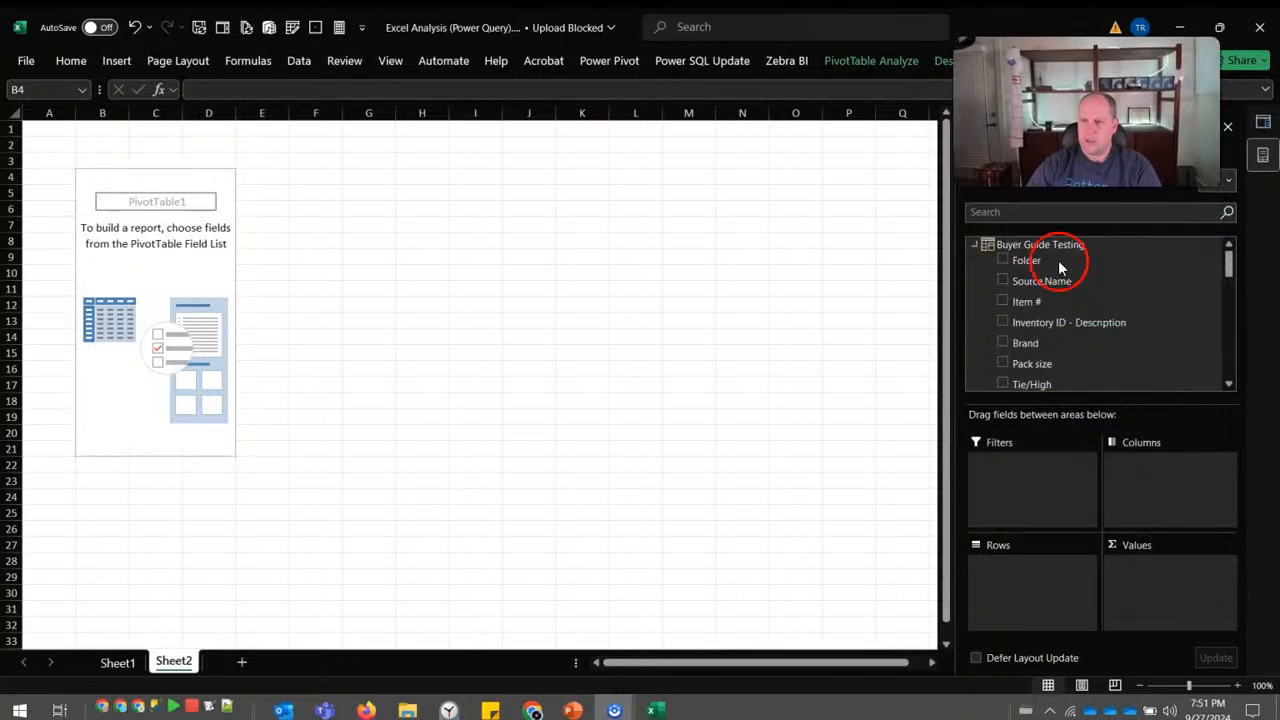
{"action": "left_click", "coordinate": [1002, 301]}
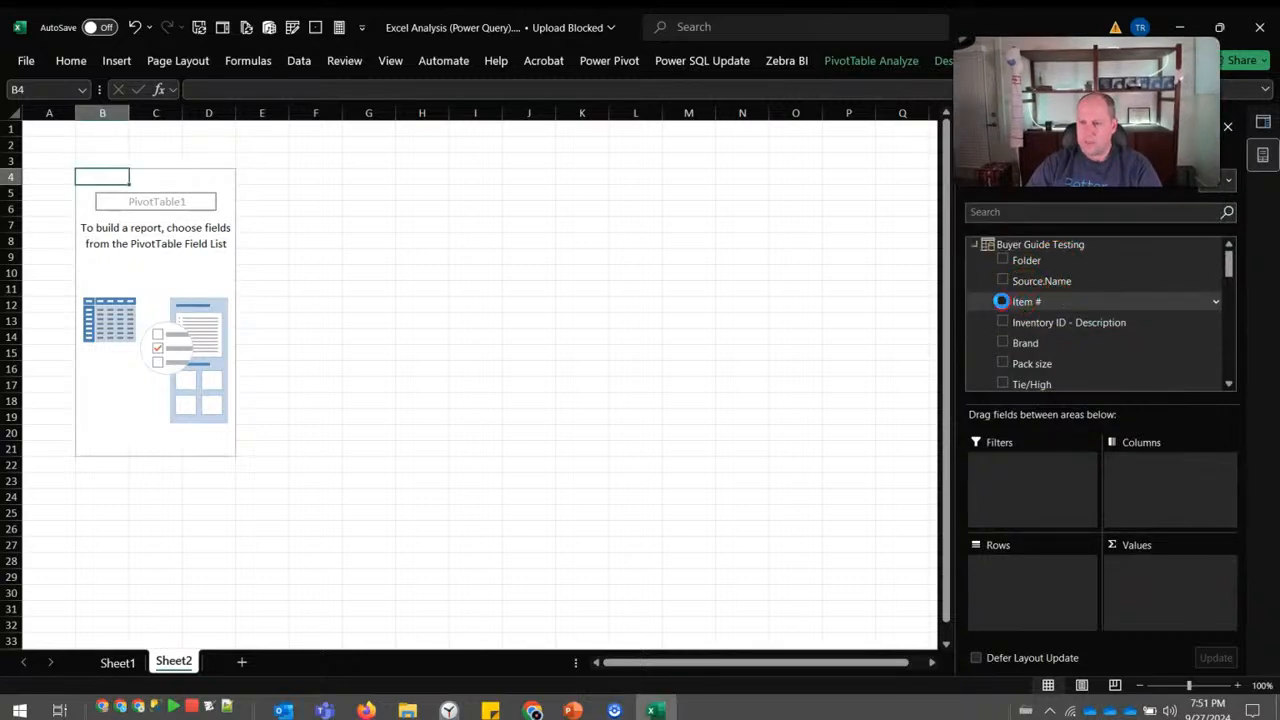
{"action": "left_click_drag", "start_coordinate": [1028, 580], "coordinate": [991, 582]}
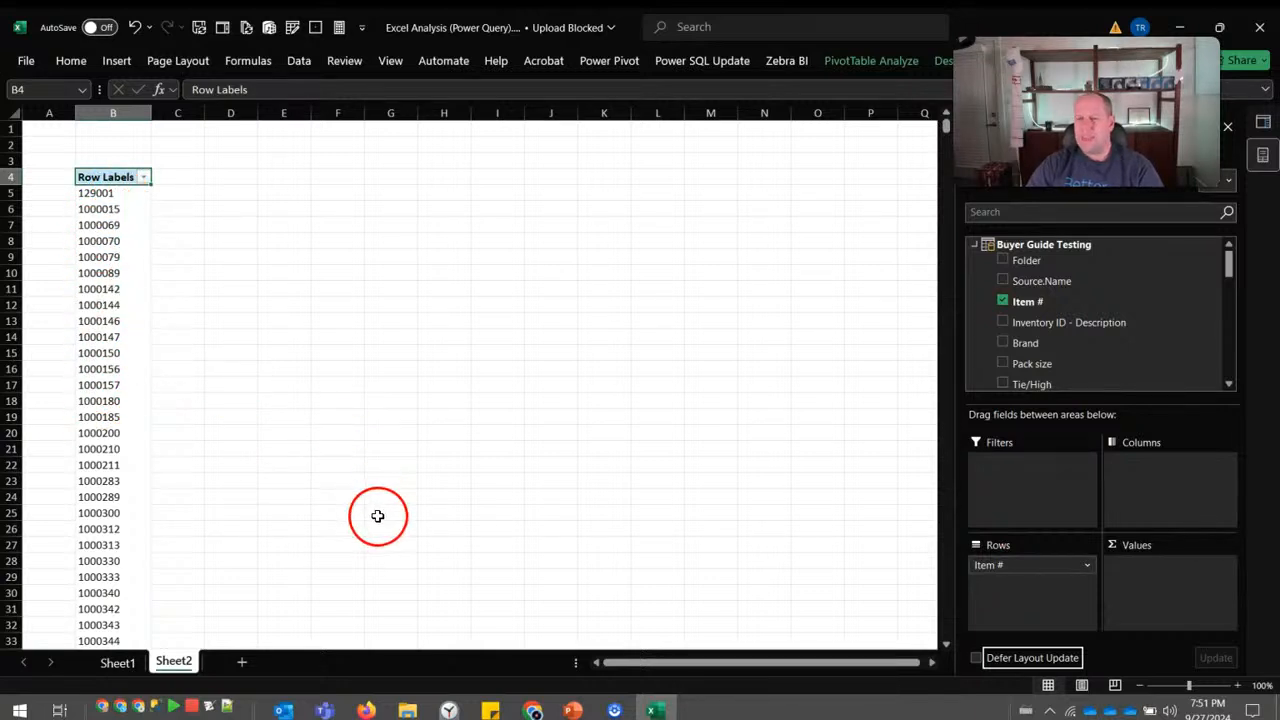
Switch to Firefox to examine the fields of the Acumatica Buyer Guide report, and return to the Excel workbook.
{"action": "left_click", "coordinate": [366, 710]}
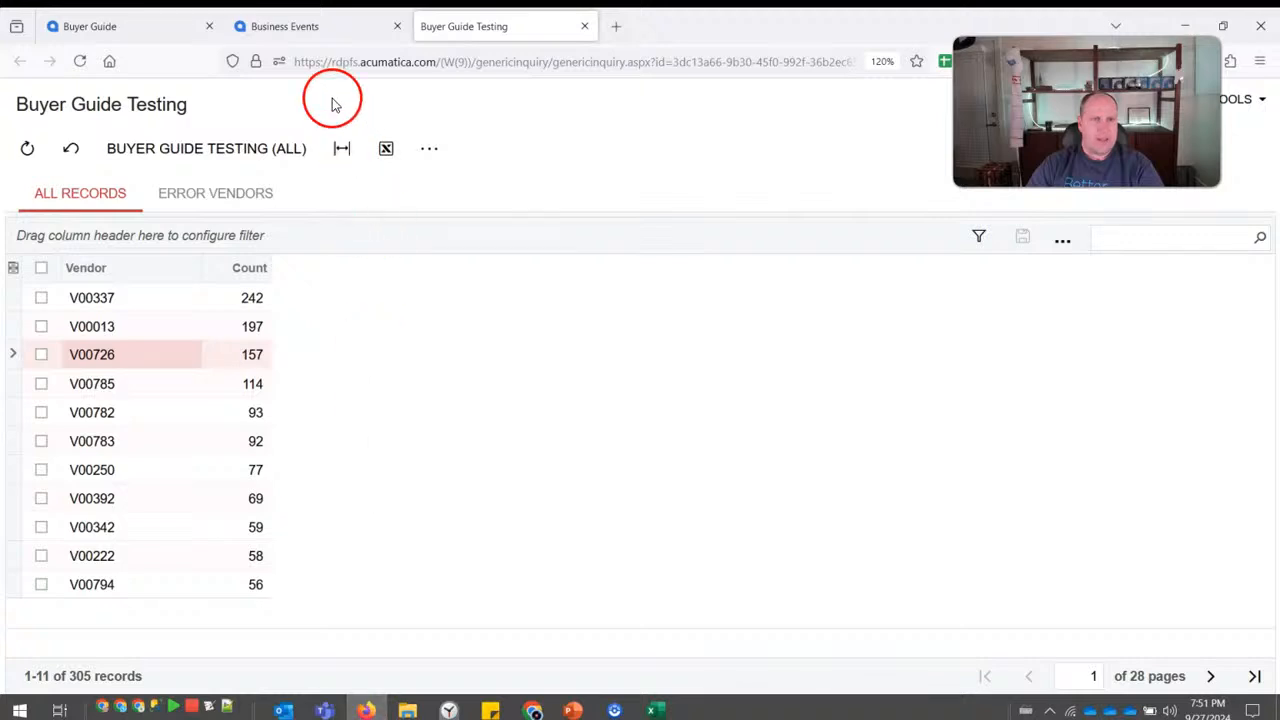
{"action": "left_click", "coordinate": [122, 26]}
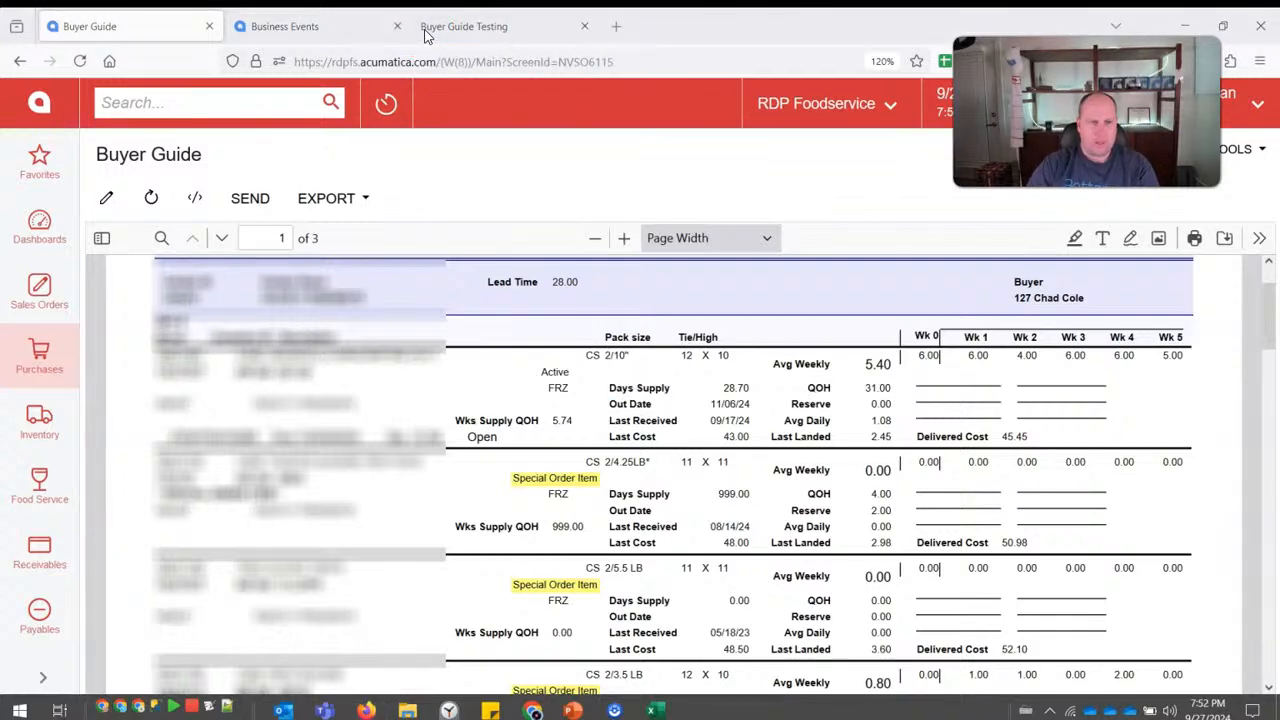
{"action": "key", "text": "alt+Tab"}
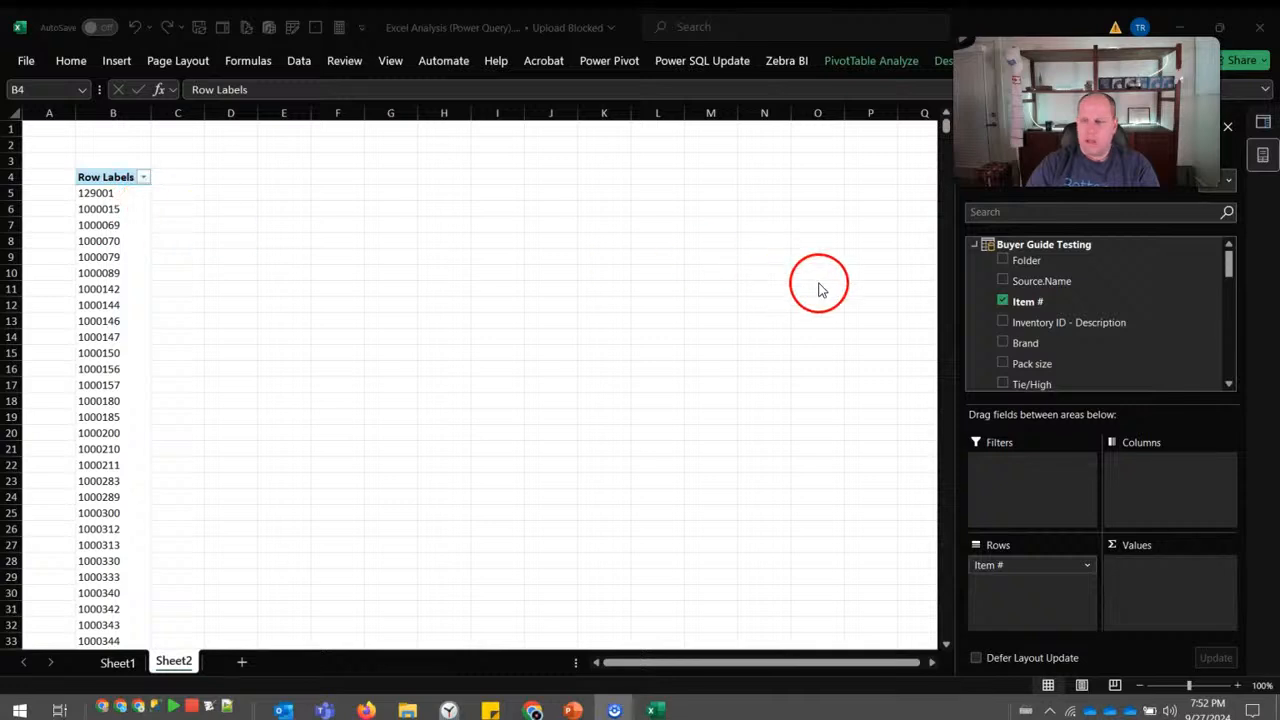
Start a new measure in the Buyer Guide Testing table and name it Out Date N.
{"action": "left_click_drag", "start_coordinate": [1229, 268], "coordinate": [1043, 223]}
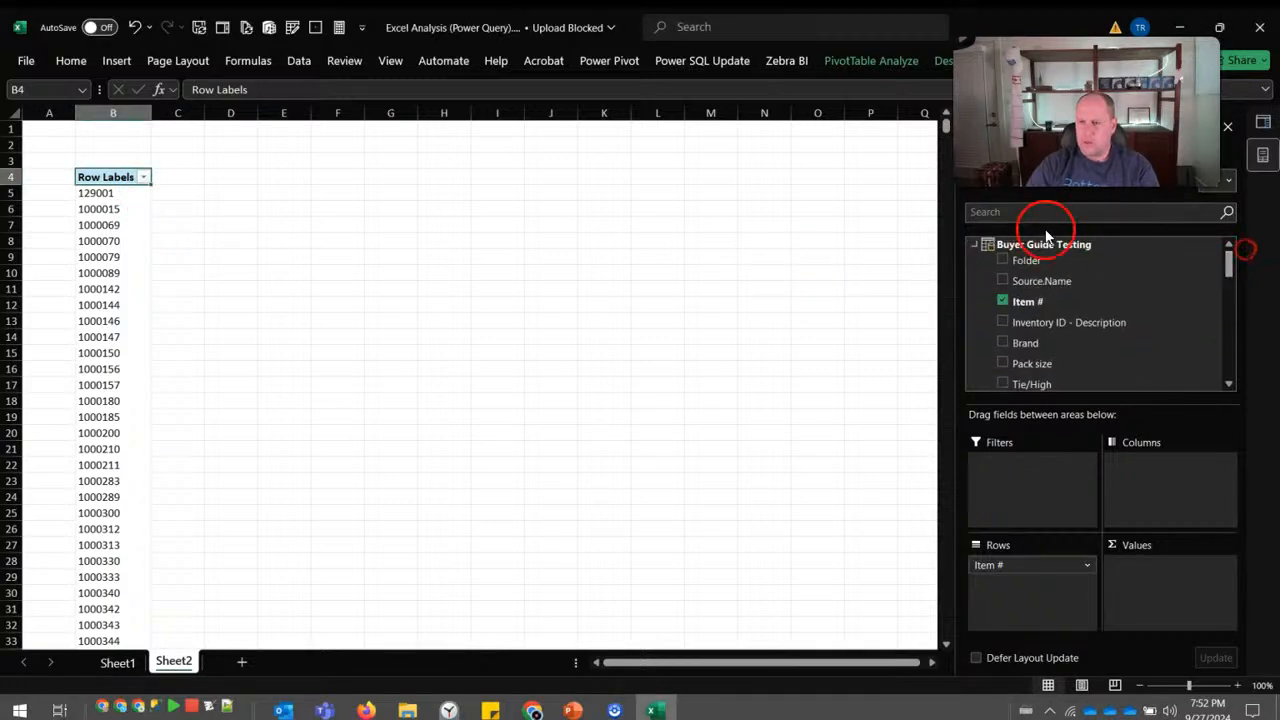
{"action": "right_click", "coordinate": [1105, 253]}
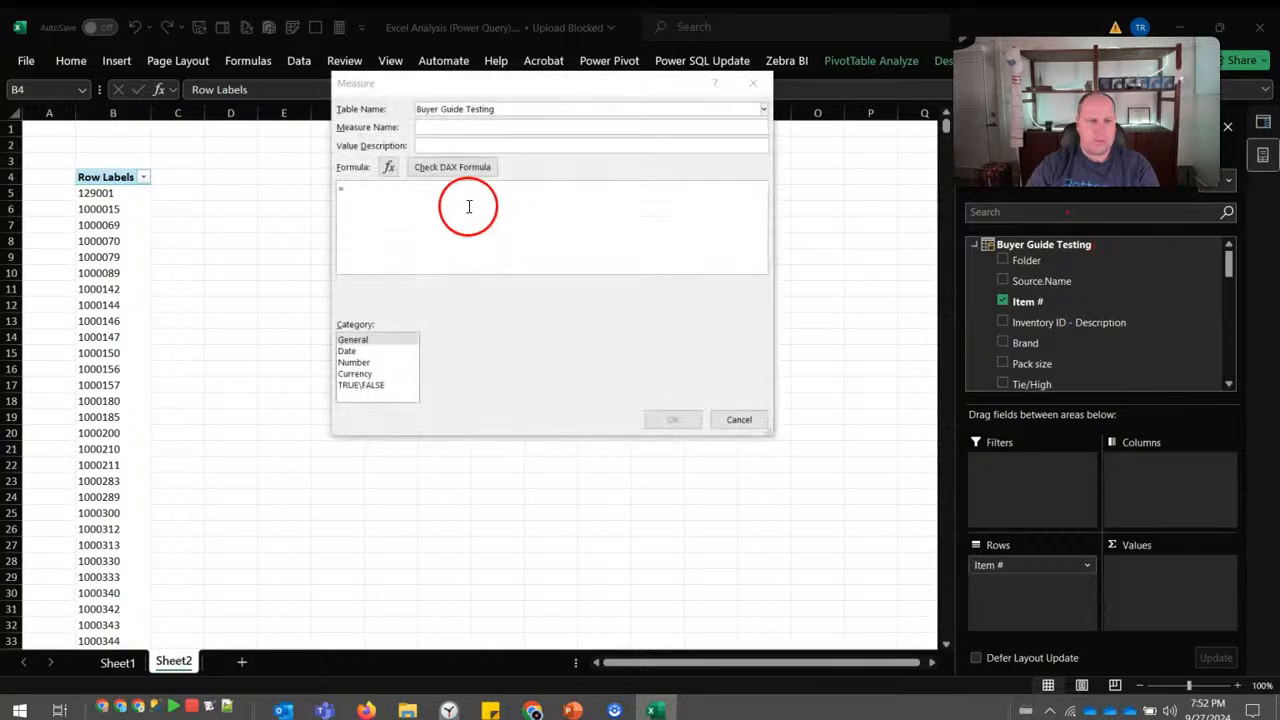
{"action": "left_click", "coordinate": [469, 126]}
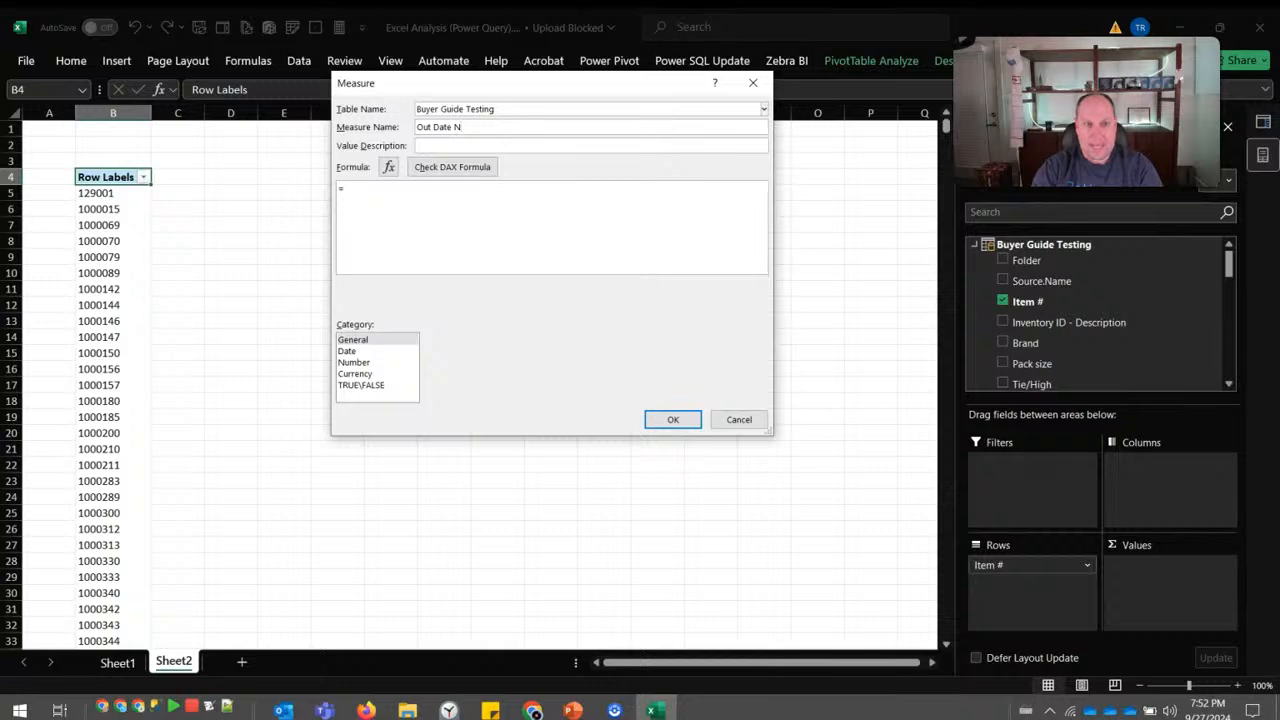
Begin the measure formula with a variable __MyTable that uses FILTER on the 'Buyer Guide Testing' table.
{"action": "left_click", "coordinate": [512, 212]}
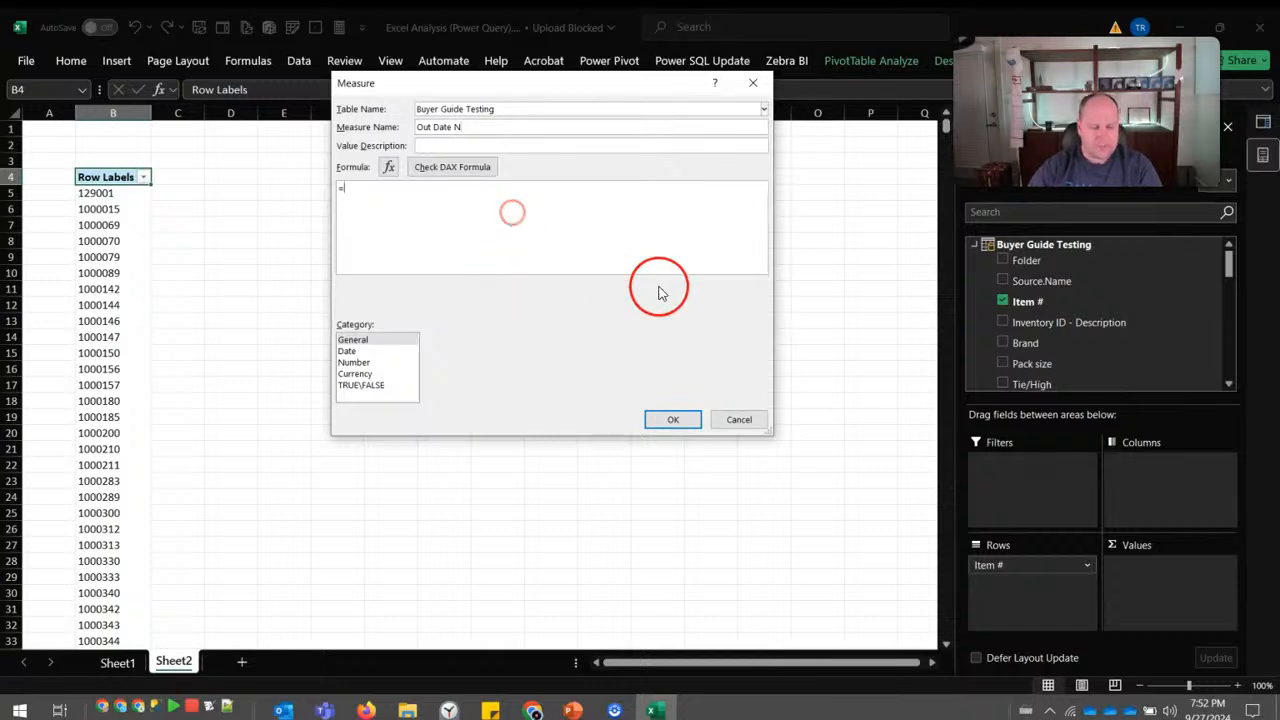
{"action": "type", "text": "VAR"}
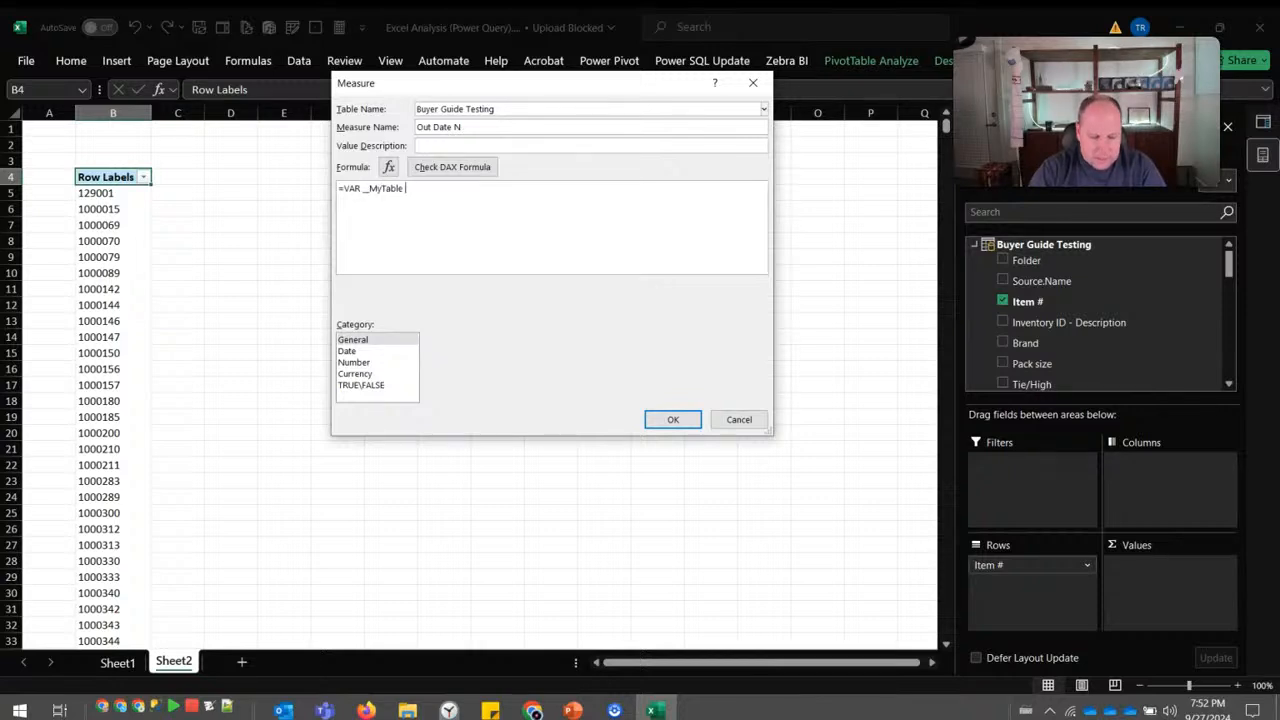
{"action": "type", "text": " _MyTable = FILTER"}
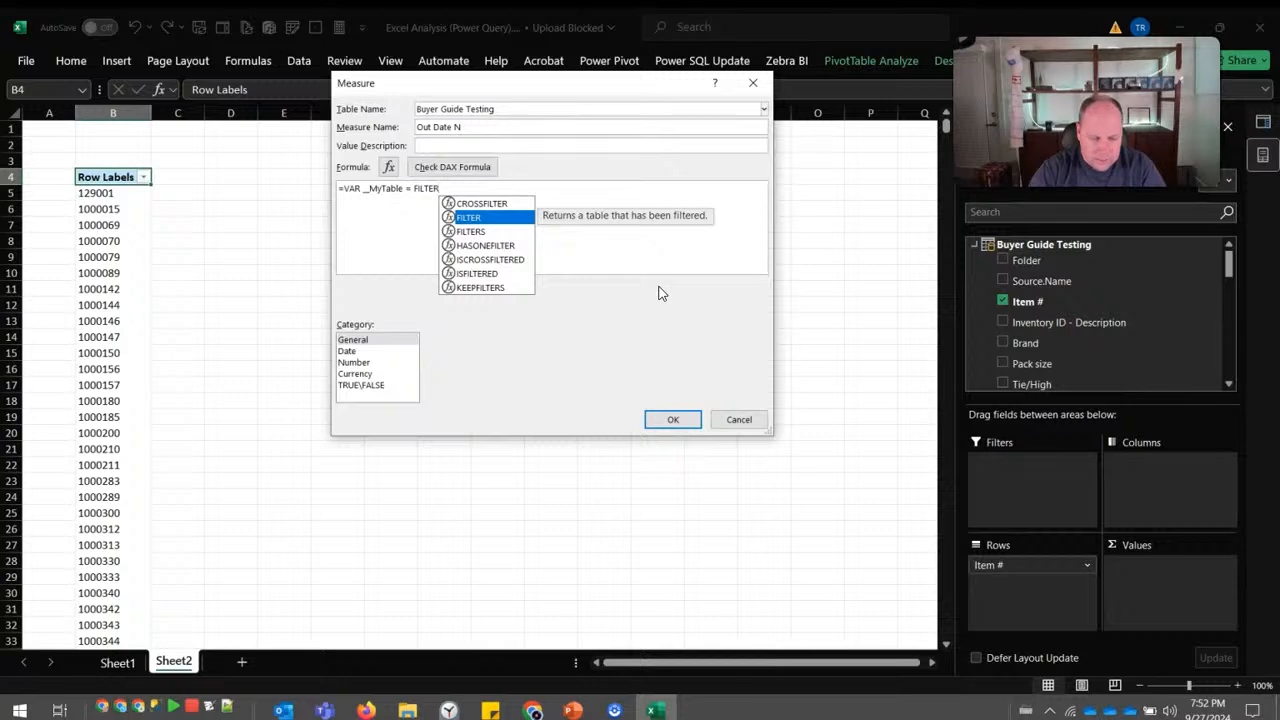
{"action": "type", "text": "("}
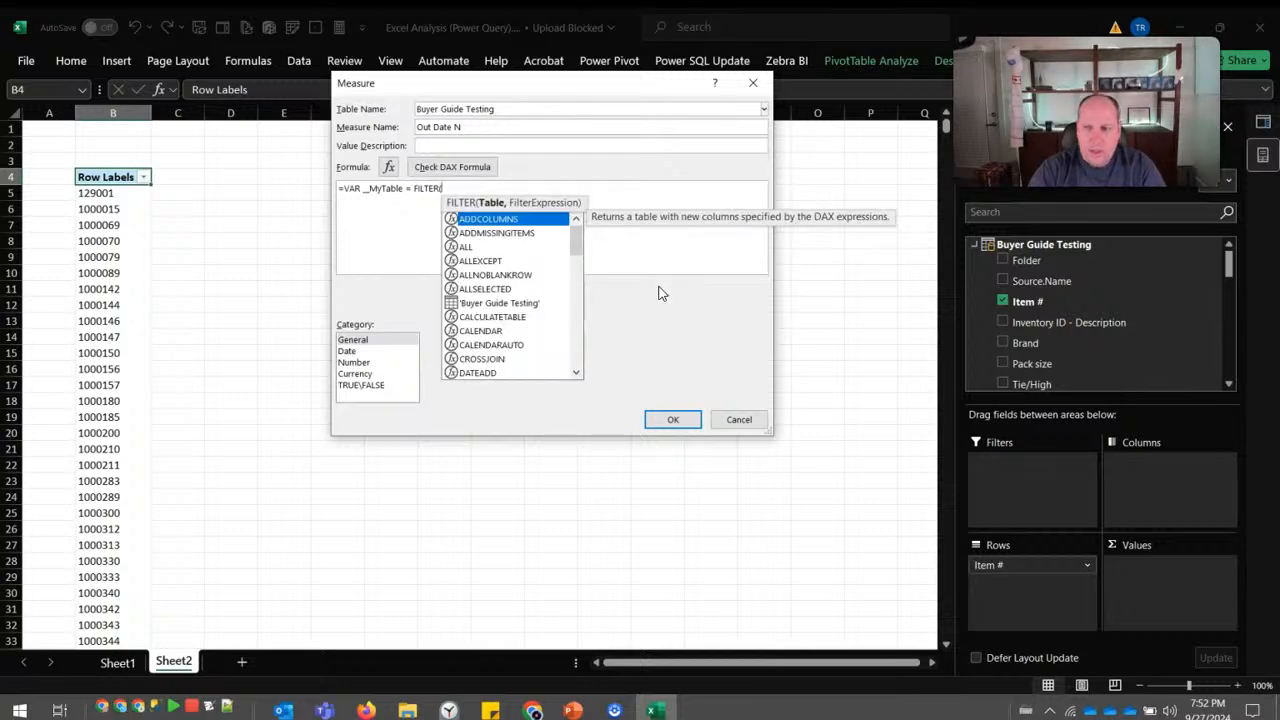
{"action": "type", "text": "'Buy"}
{"action": "key", "text": "Tab"}
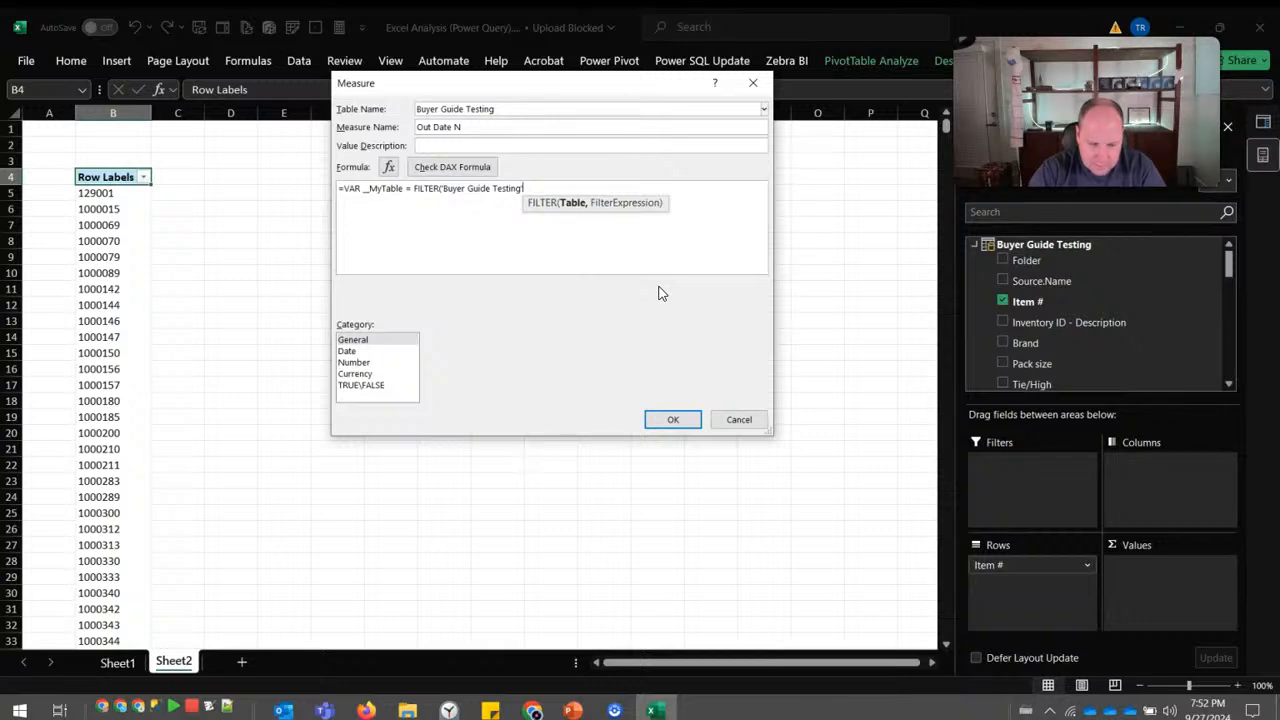
{"action": "type", "text": ","}
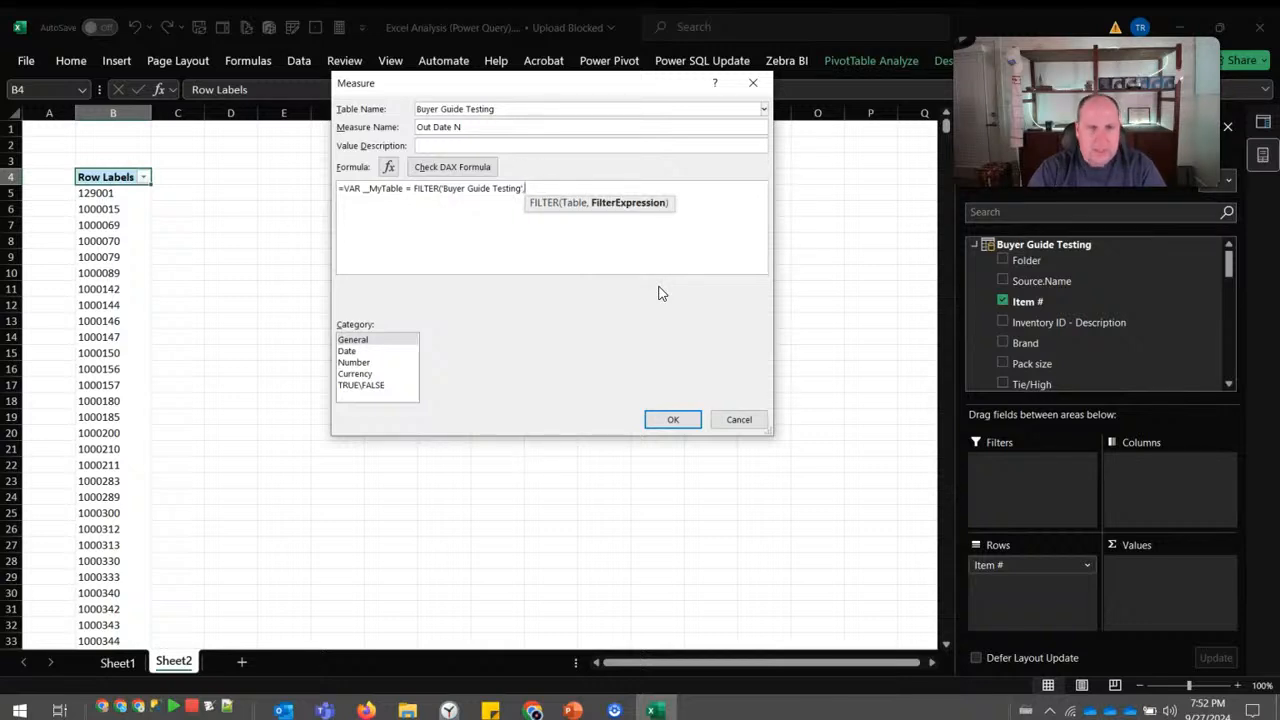
Complete the FILTER with the condition that 'Buyer Guide Testing'[Folder] equals "NVSO6115".
{"action": "type", "text": "'Buy"}
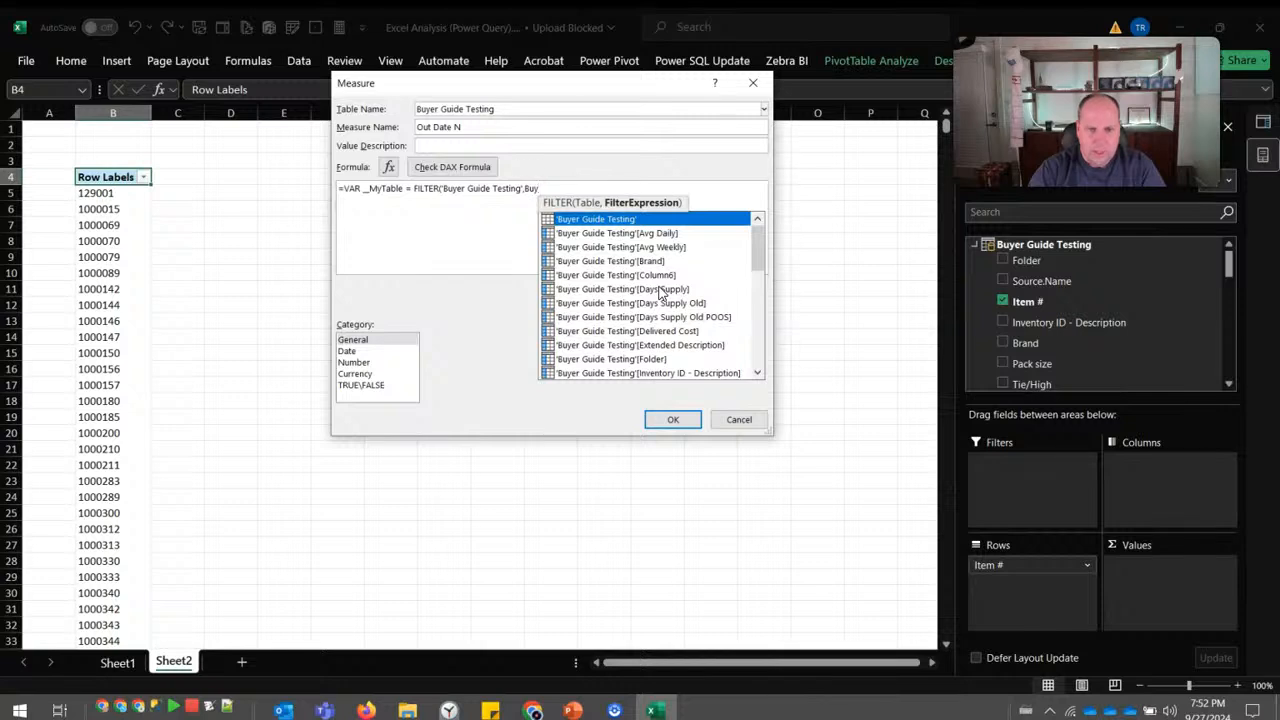
{"action": "key", "text": "Down"}
{"action": "key", "text": "Down"}
{"action": "key", "text": "Down"}
{"action": "key", "text": "Down"}
{"action": "key", "text": "Down"}
{"action": "key", "text": "Down"}
{"action": "key", "text": "Down"}
{"action": "key", "text": "Down"}
{"action": "key", "text": "Down"}
{"action": "key", "text": "Down"}
{"action": "key", "text": "Tab"}
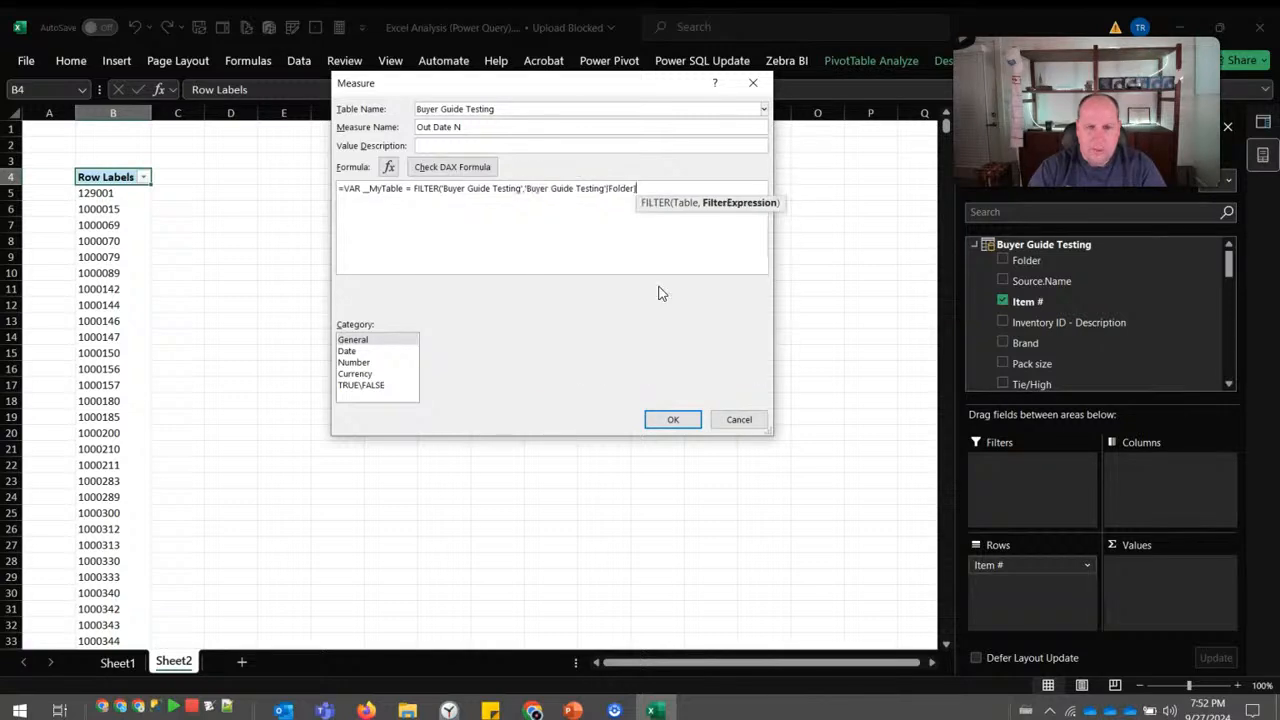
{"action": "type", "text": "=\"NVSO"}
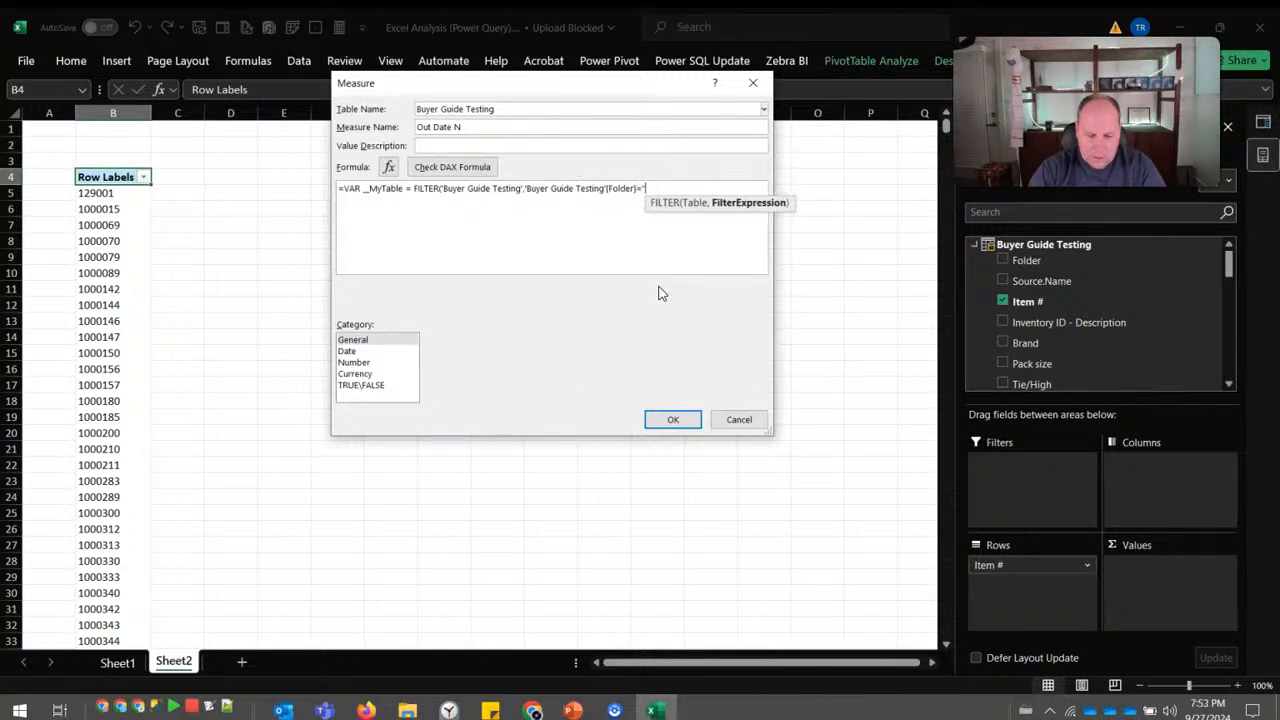
{"action": "type", "text": "6115\""}
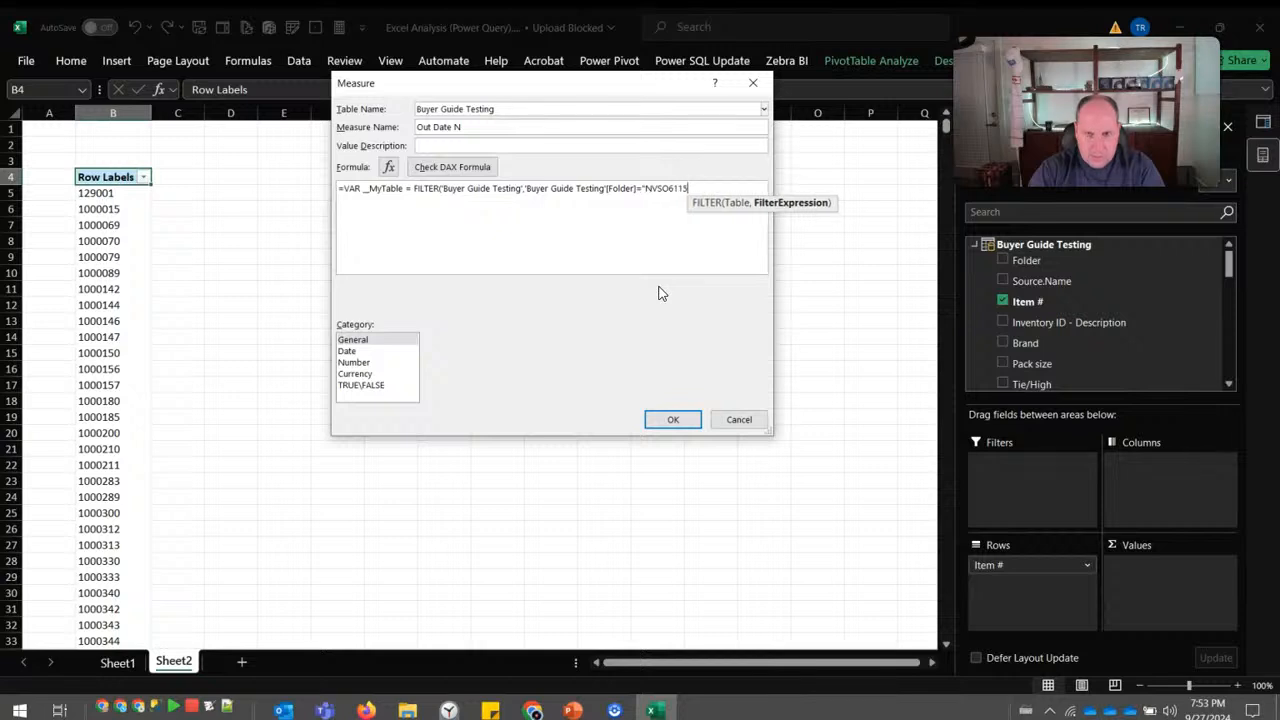
{"action": "type", "text": ")"}
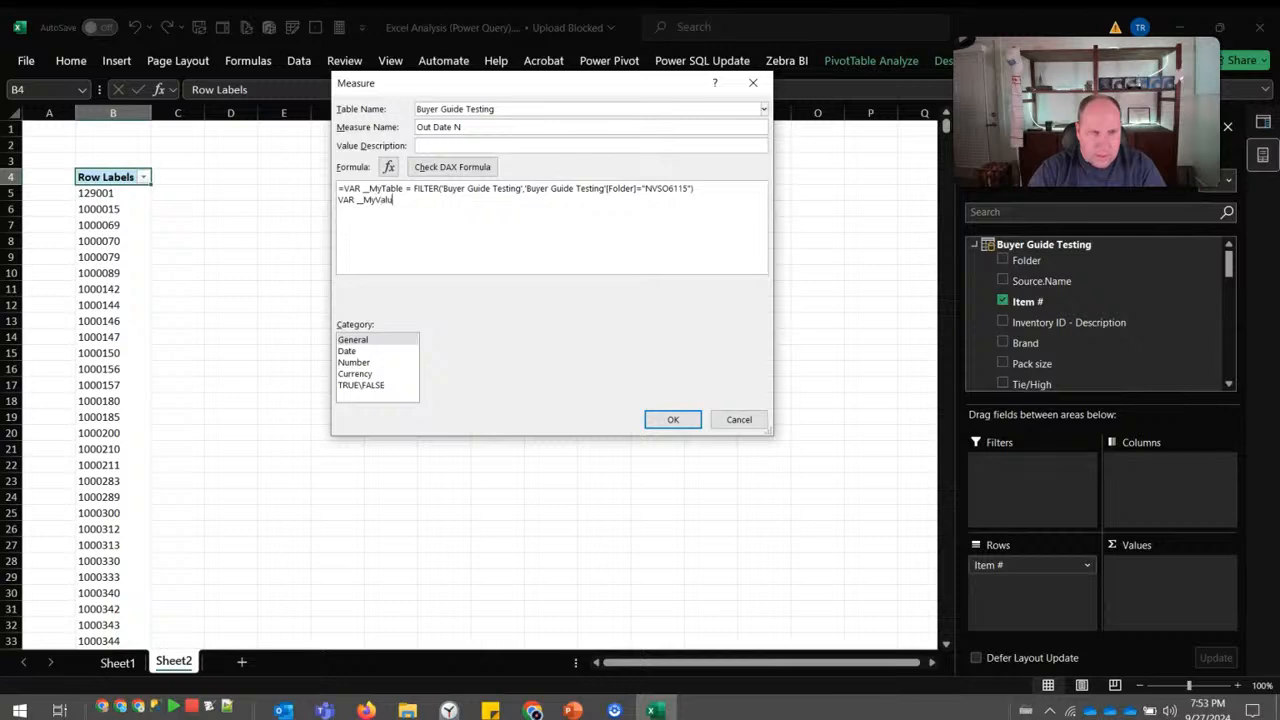
{"action": "type", "text": "SUMX("}
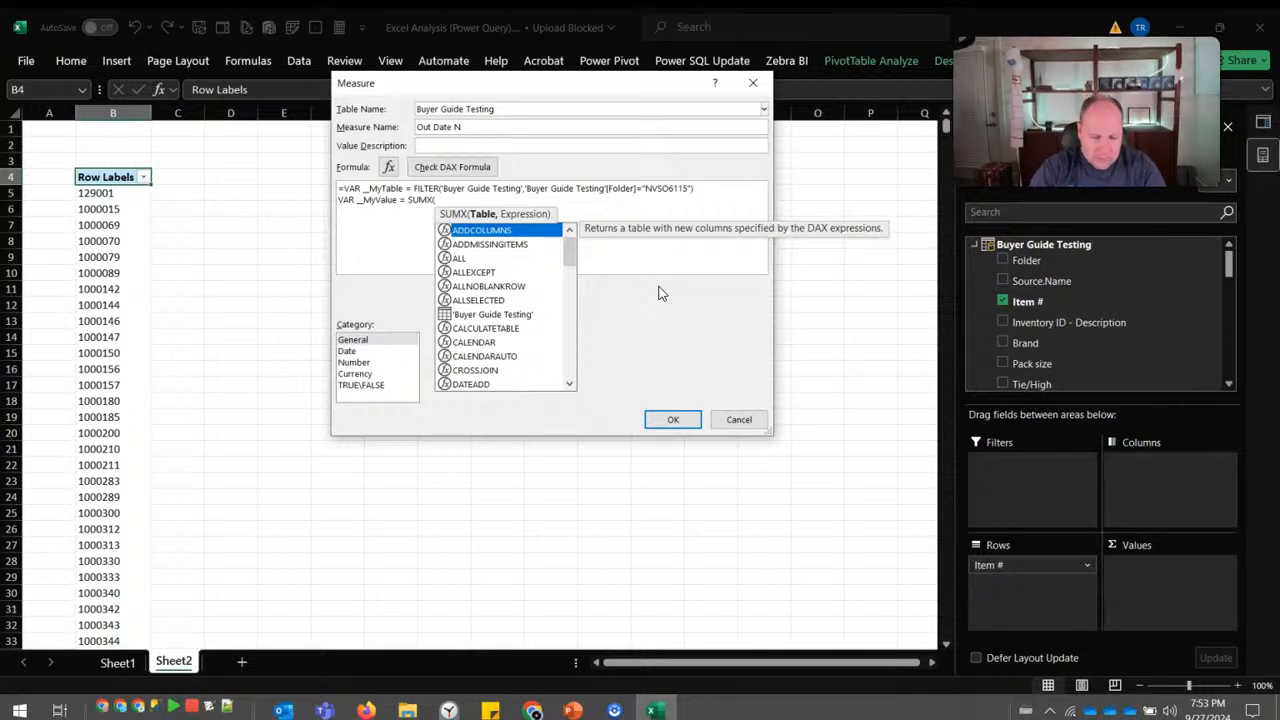
{"action": "type", "text": "_"}
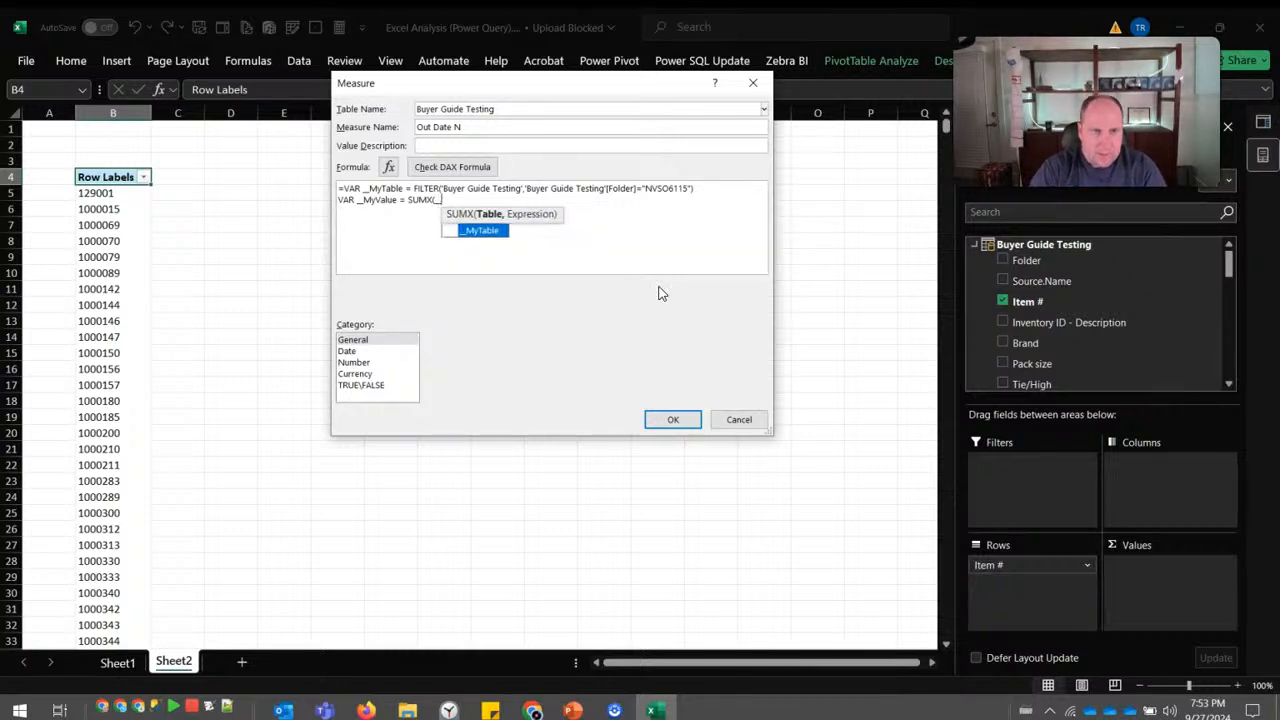
{"action": "type", "text": "MyTable"}
{"action": "key", "text": "Tab"}
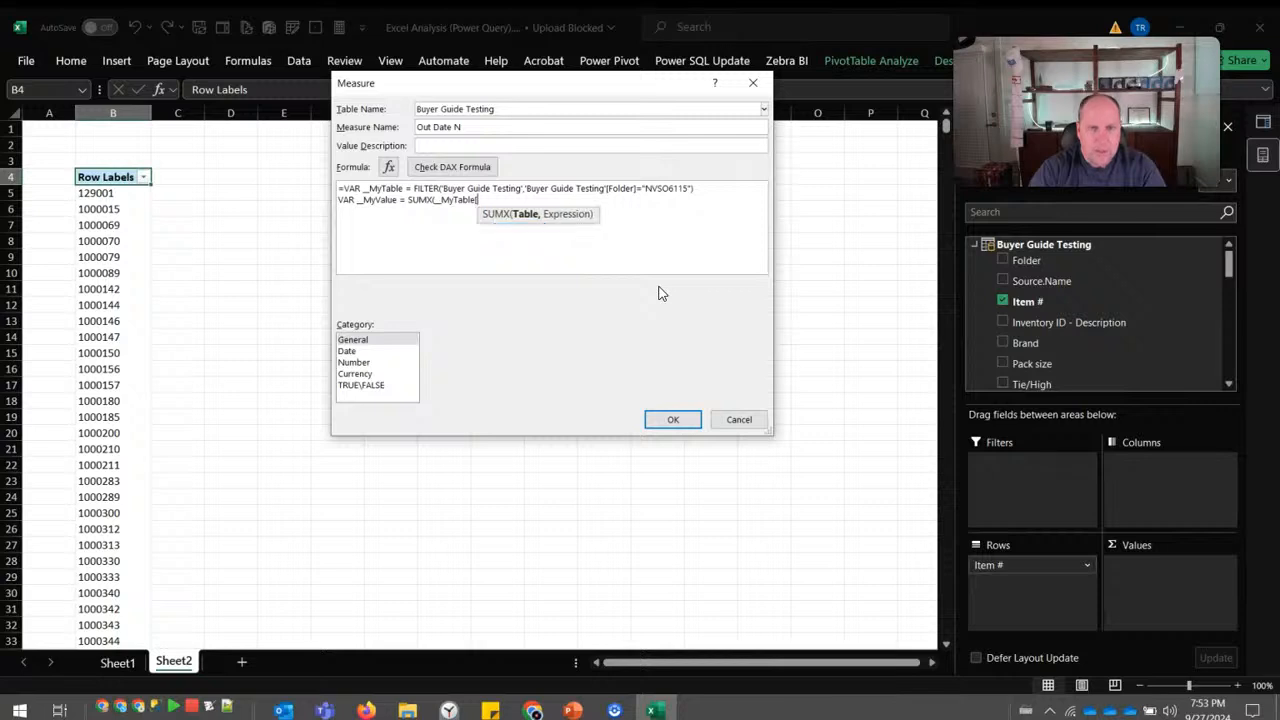
{"action": "type", "text": "[Out"}
{"action": "key", "text": "BackSpace"}
{"action": "key", "text": "BackSpace"}
{"action": "key", "text": "BackSpace"}
{"action": "key", "text": "BackSpace"}
{"action": "key", "text": "BackSpace"}
{"action": "key", "text": "BackSpace"}
{"action": "key", "text": "BackSpace"}
{"action": "key", "text": "BackSpace"}
{"action": "key", "text": "BackSpace"}
{"action": "key", "text": "BackSpace"}
{"action": "key", "text": "BackSpace"}
{"action": "key", "text": "BackSpace"}
{"action": "key", "text": "BackSpace"}
{"action": "key", "text": "BackSpace"}
{"action": "key", "text": "BackSpace"}
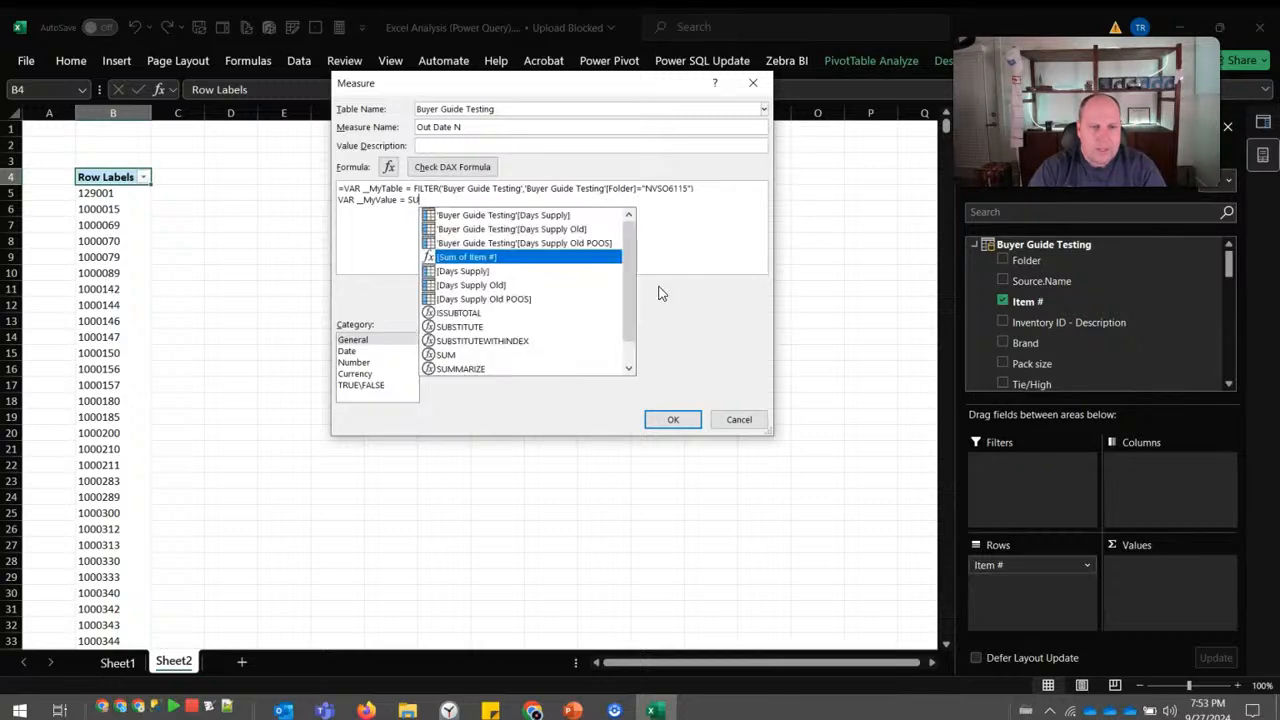
Define the variable __MyValue as MAXX over 'Buyer Guide Testing' of the 'Buyer Guide Testing'[Out Date] column.
{"action": "type", "text": "MAXX"}
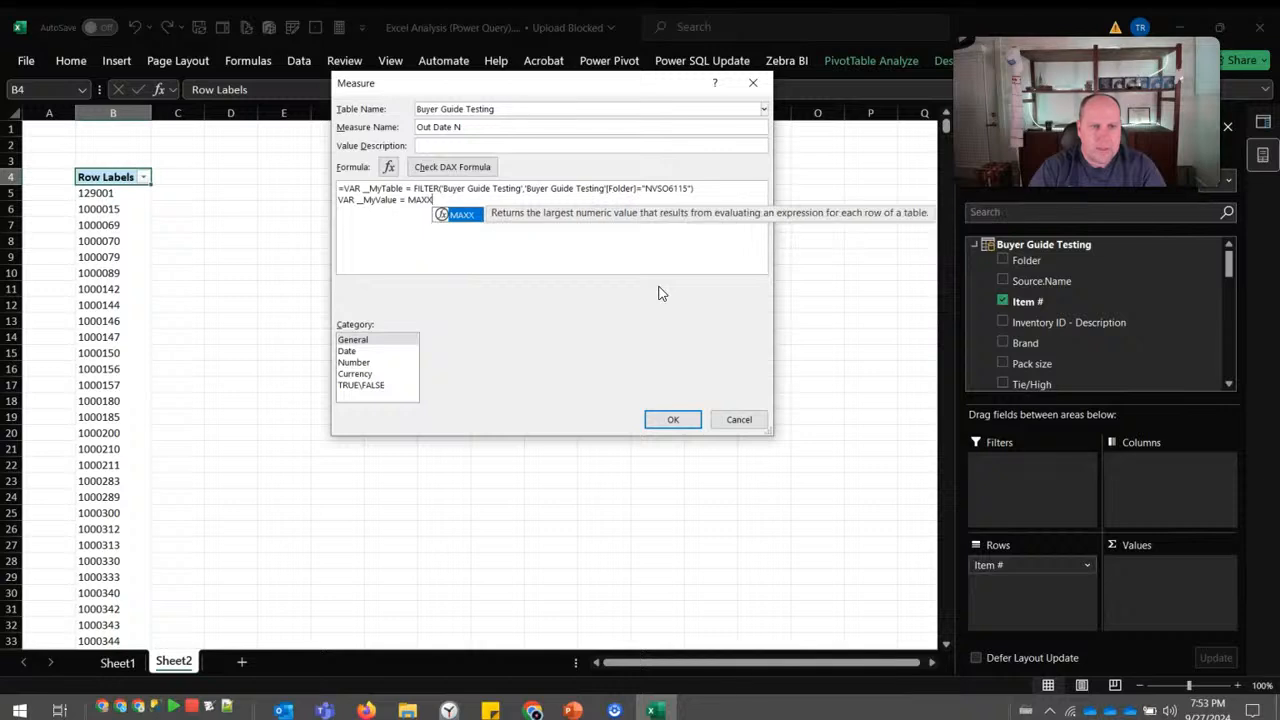
{"action": "type", "text": "('Buy"}
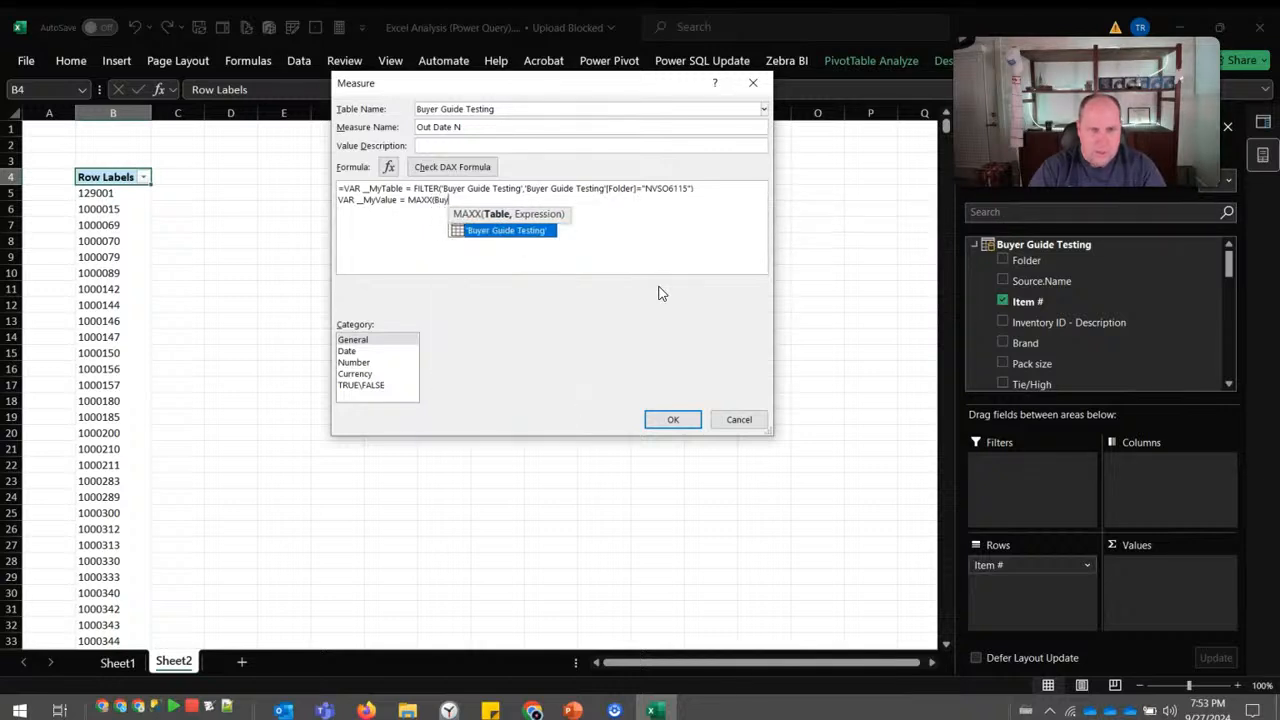
{"action": "key", "text": "Tab"}
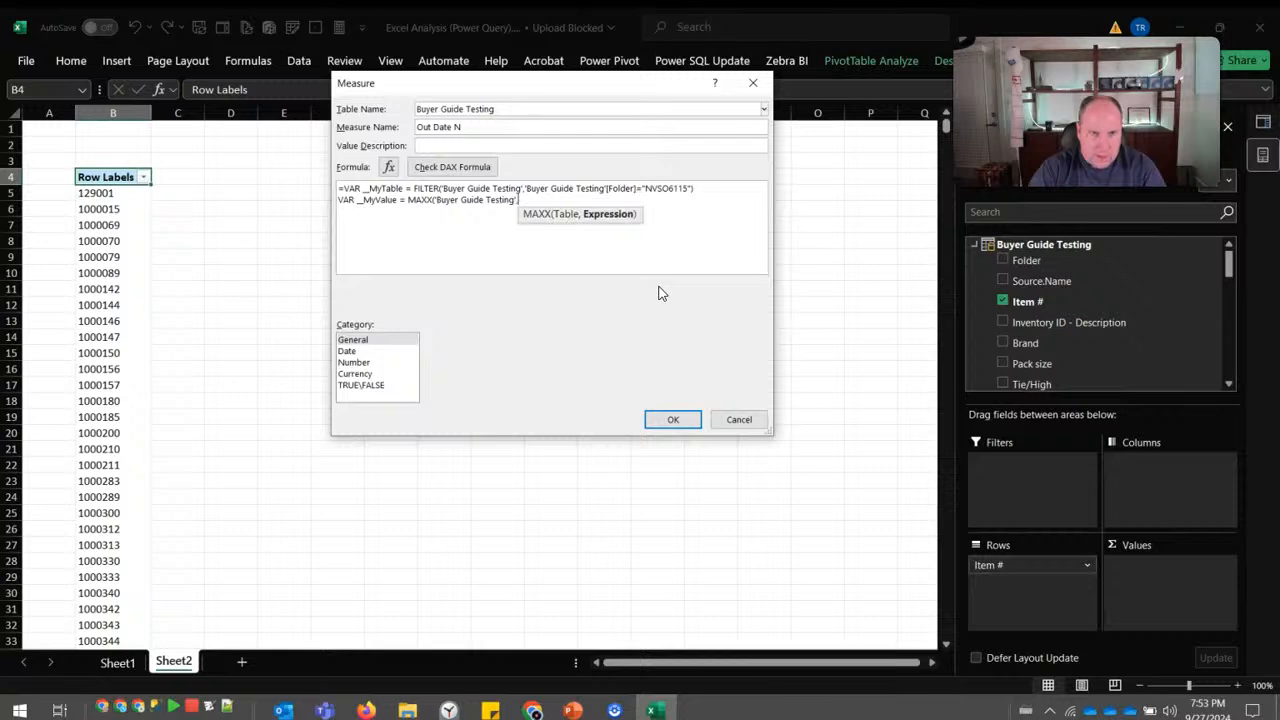
{"action": "type", "text": "Buye"}
{"action": "key", "text": "Down"}
{"action": "key", "text": "Down"}
{"action": "key", "text": "Down"}
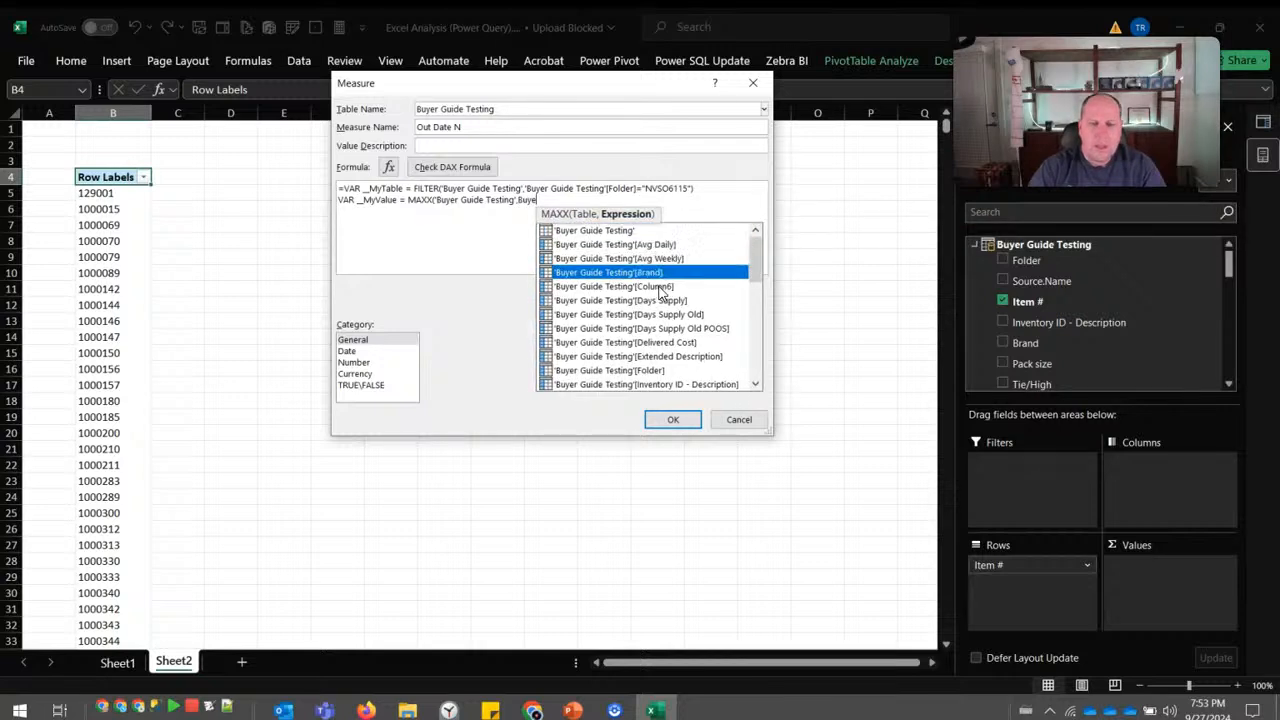
{"action": "key", "text": "Down"}
{"action": "key", "text": "Down"}
{"action": "key", "text": "Down"}
{"action": "key", "text": "Down"}
{"action": "key", "text": "Down"}
{"action": "key", "text": "Down"}
{"action": "key", "text": "Down"}
{"action": "key", "text": "Down"}
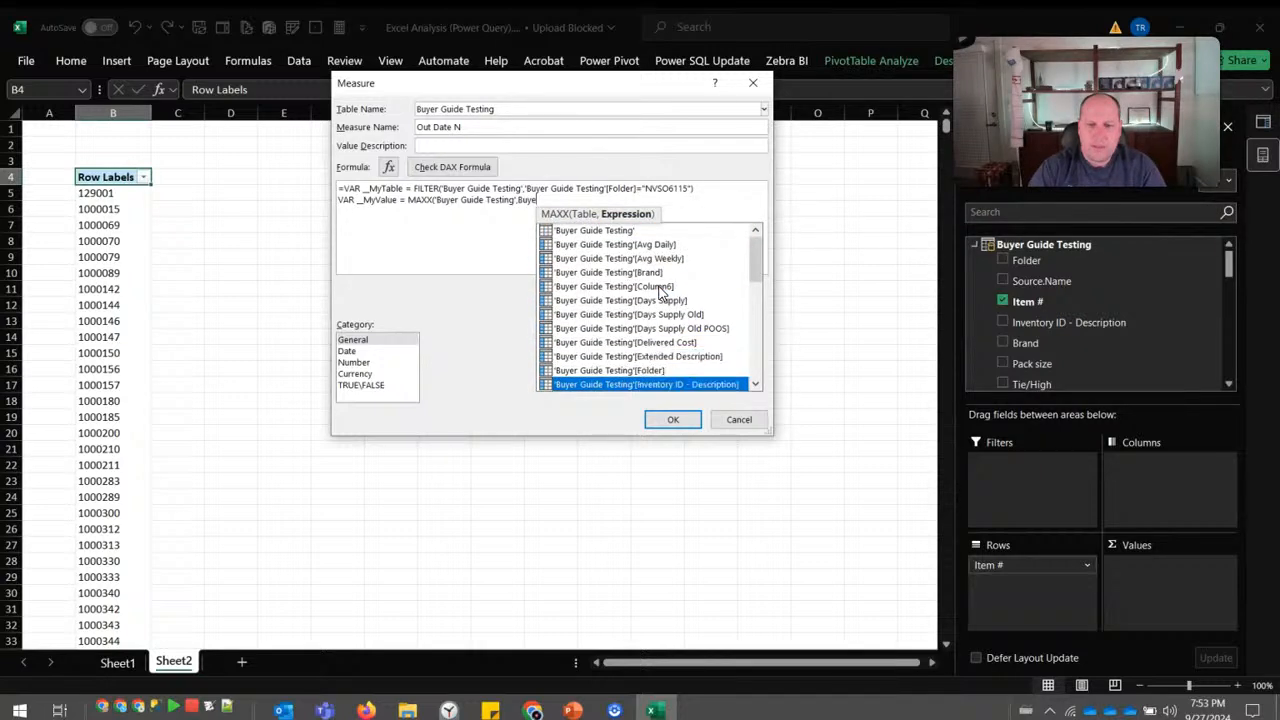
{"action": "key", "text": "Down"}
{"action": "key", "text": "Down"}
{"action": "key", "text": "Down"}
{"action": "key", "text": "Down"}
{"action": "key", "text": "Down"}
{"action": "key", "text": "Down"}
{"action": "key", "text": "Down"}
{"action": "key", "text": "Down"}
{"action": "key", "text": "Down"}
{"action": "key", "text": "Down"}
{"action": "key", "text": "Down"}
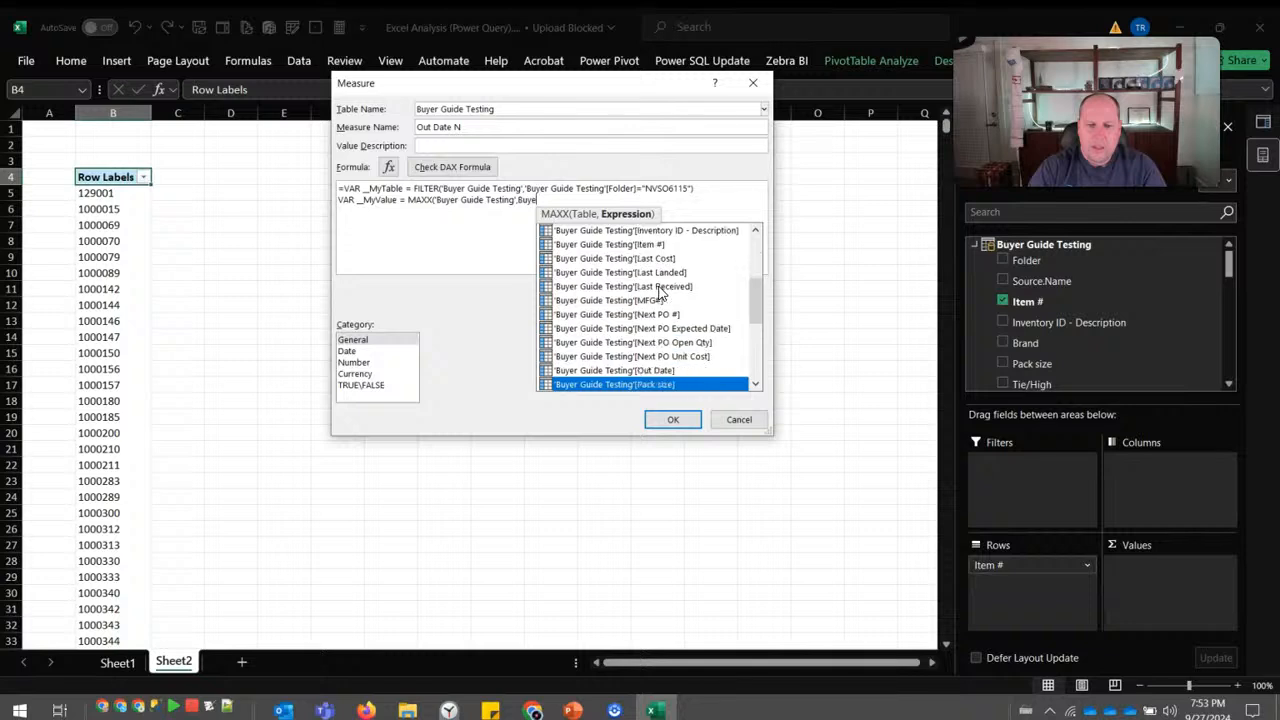
{"action": "key", "text": "Up"}
{"action": "key", "text": "Tab"}
{"action": "type", "text": ")"}
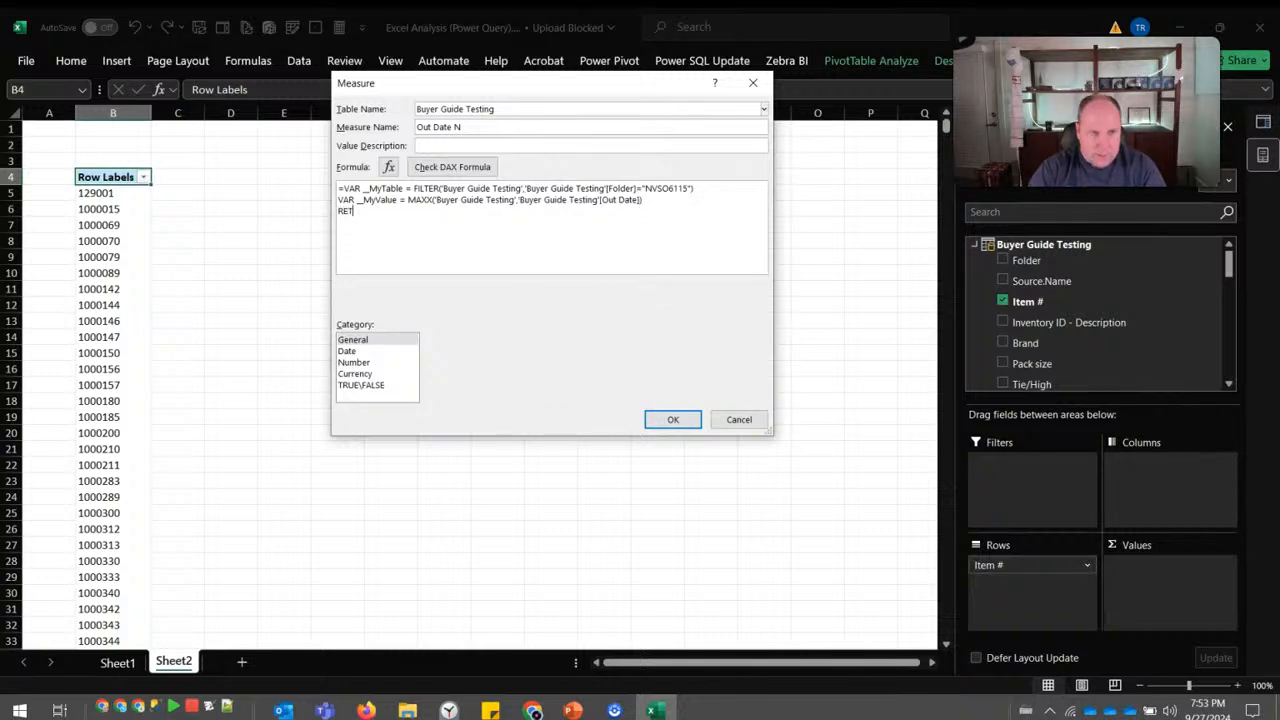
Return __MyValue, give the measure the Date category with the *3/14/2001 format, and create it.
{"action": "type", "text": "MyValue"}
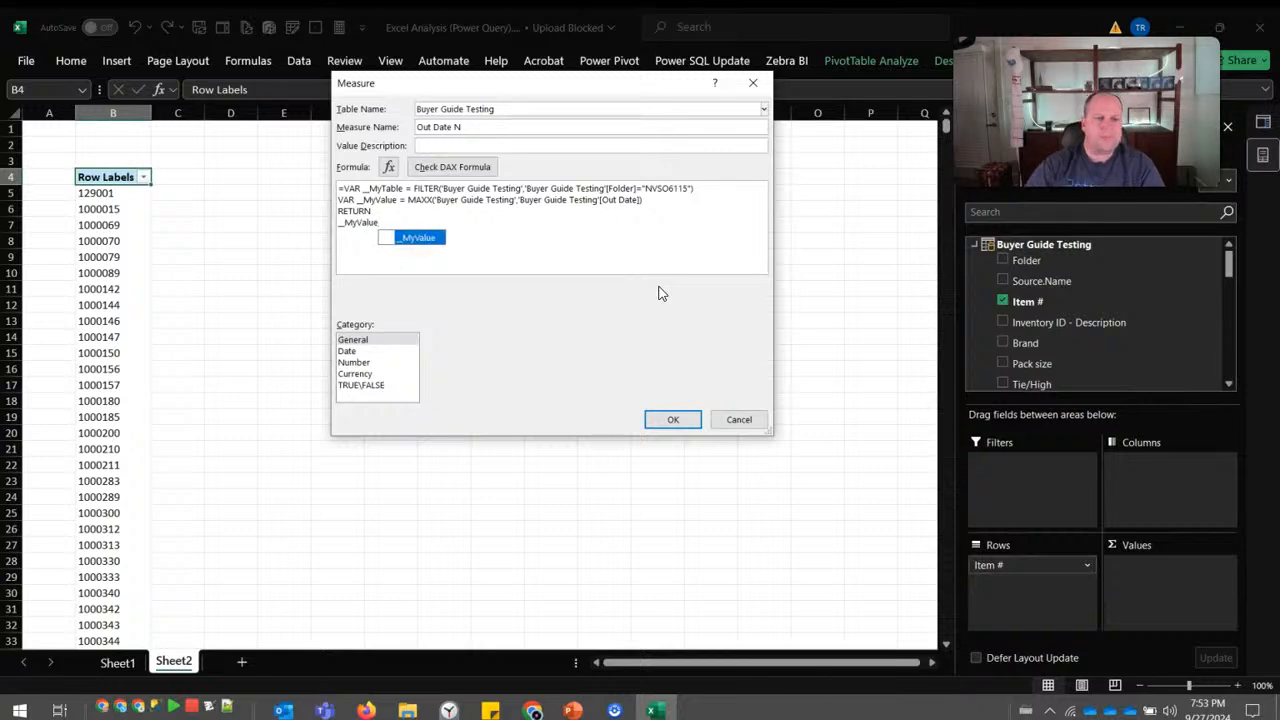
{"action": "left_click", "coordinate": [348, 351]}
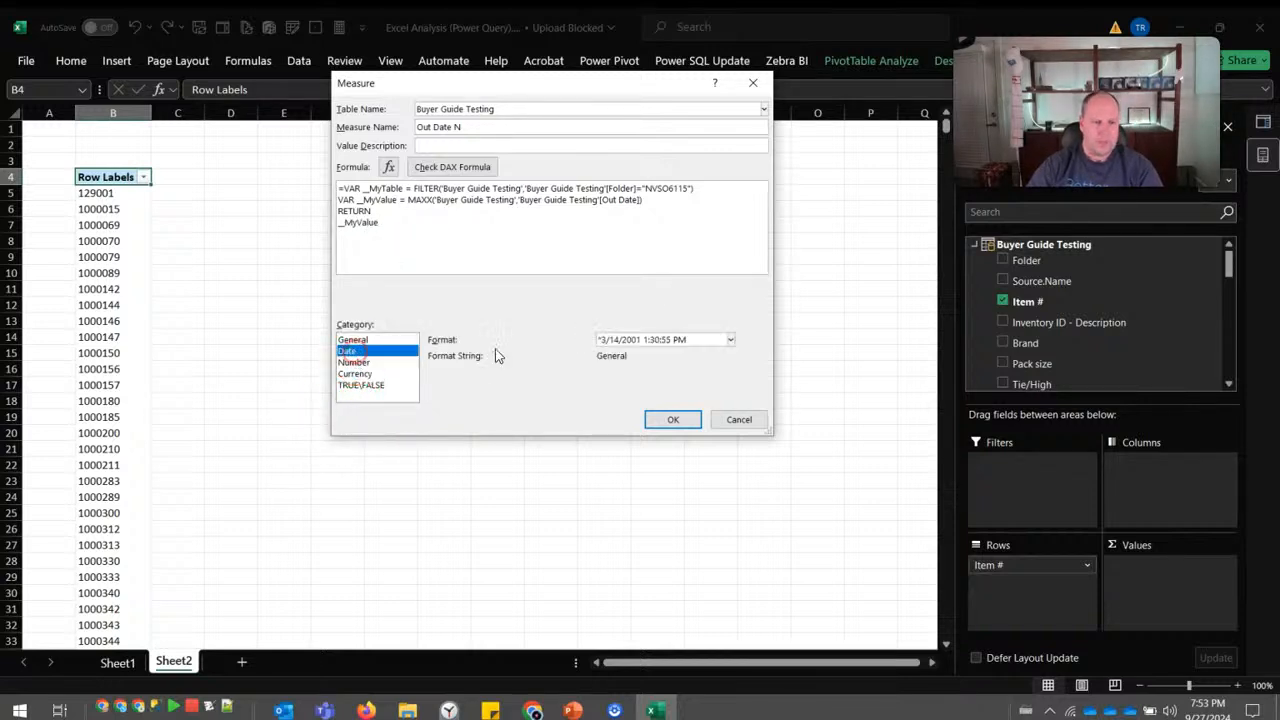
{"action": "left_click", "coordinate": [730, 340]}
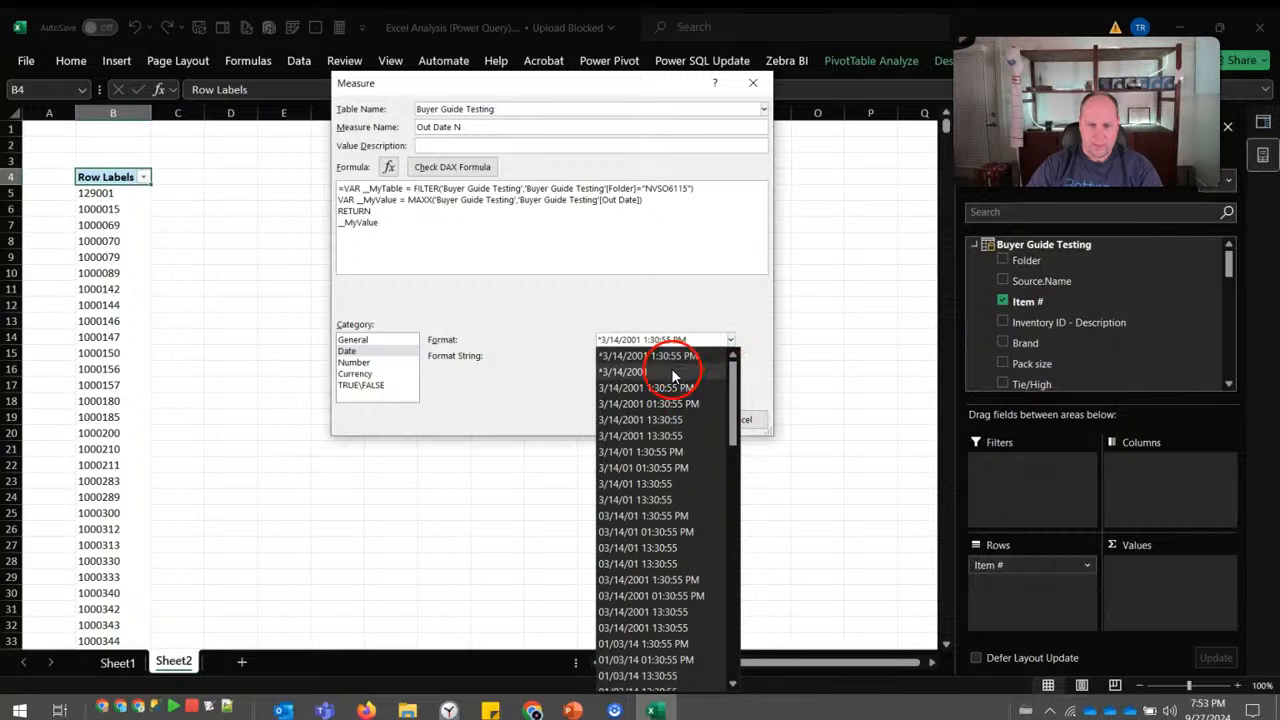
{"action": "left_click", "coordinate": [672, 373]}
{"action": "left_click", "coordinate": [675, 420]}
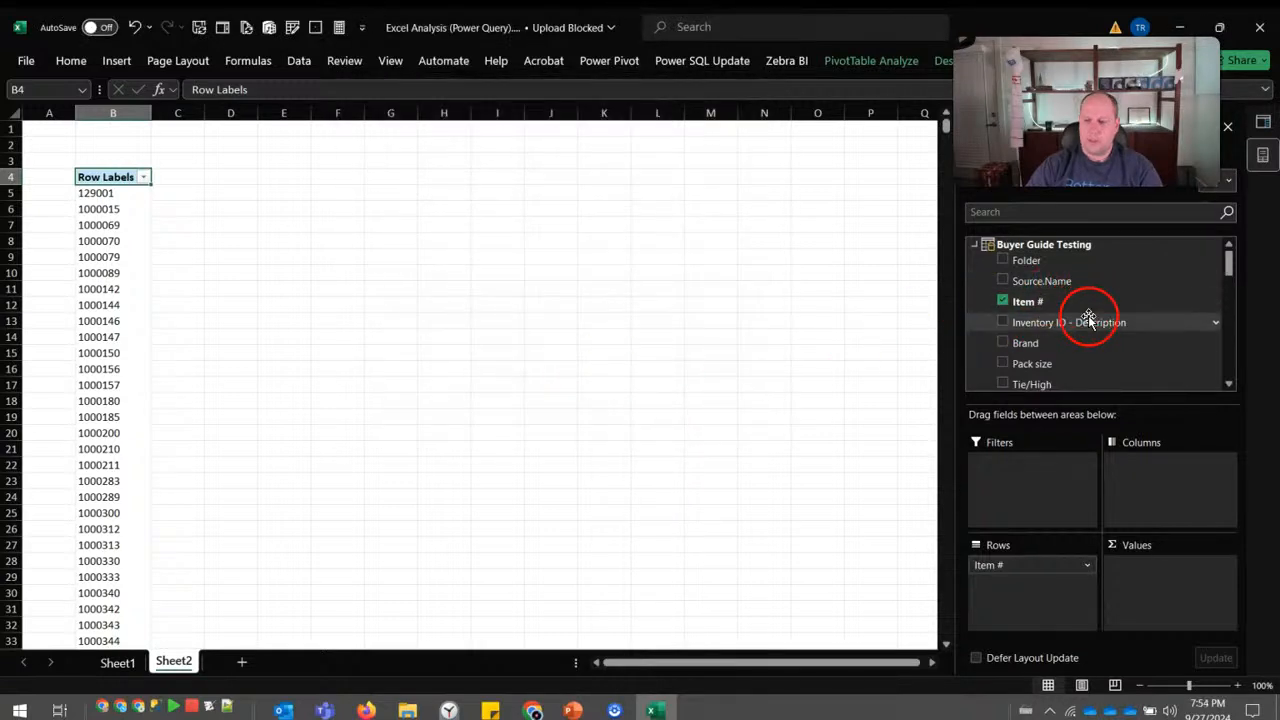
Add the Out Date N measure to the values of the PivotTable.
{"action": "scroll", "coordinate": [1092, 320], "scroll_direction": "down", "scroll_amount": 12}
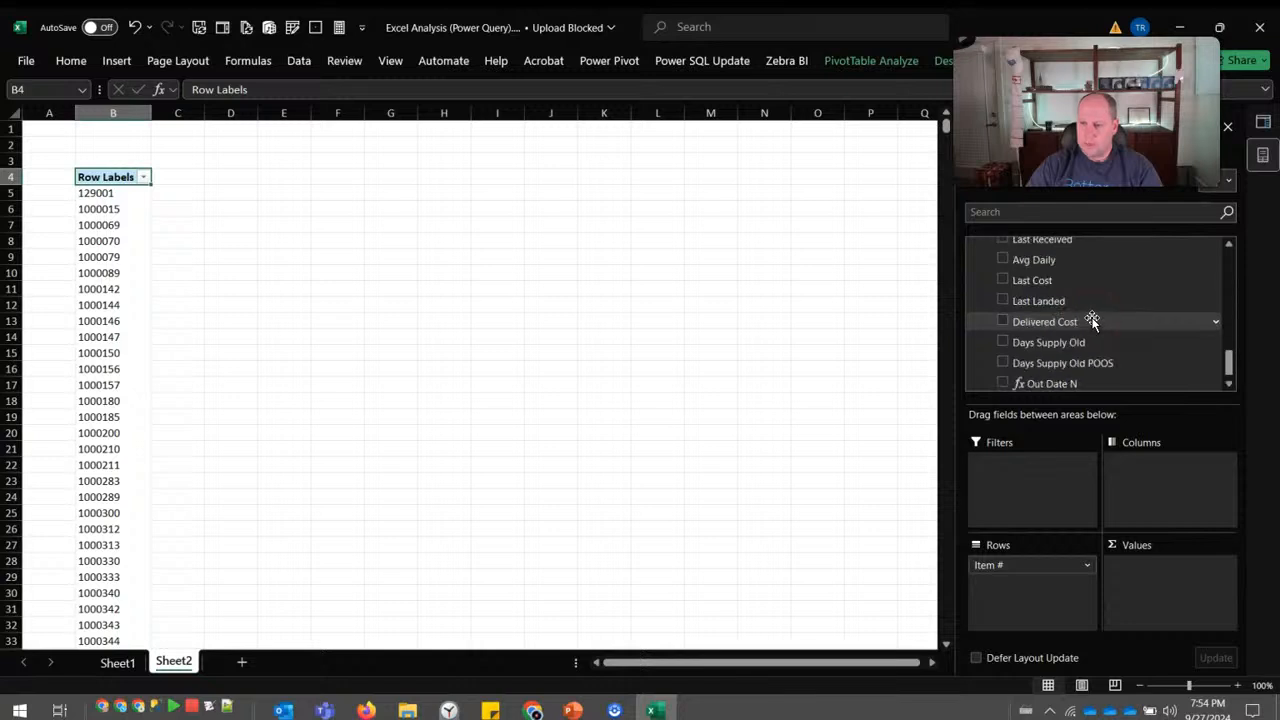
{"action": "left_click", "coordinate": [1002, 371]}
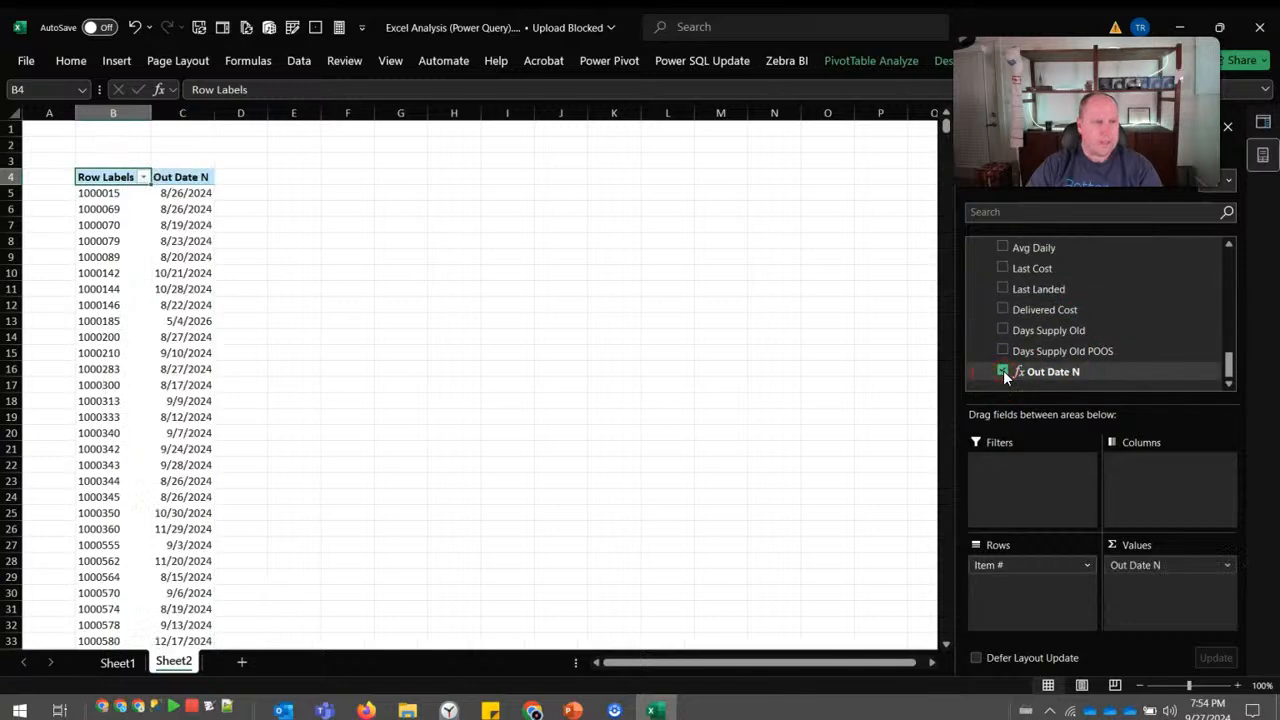
{"action": "left_click", "coordinate": [201, 197]}
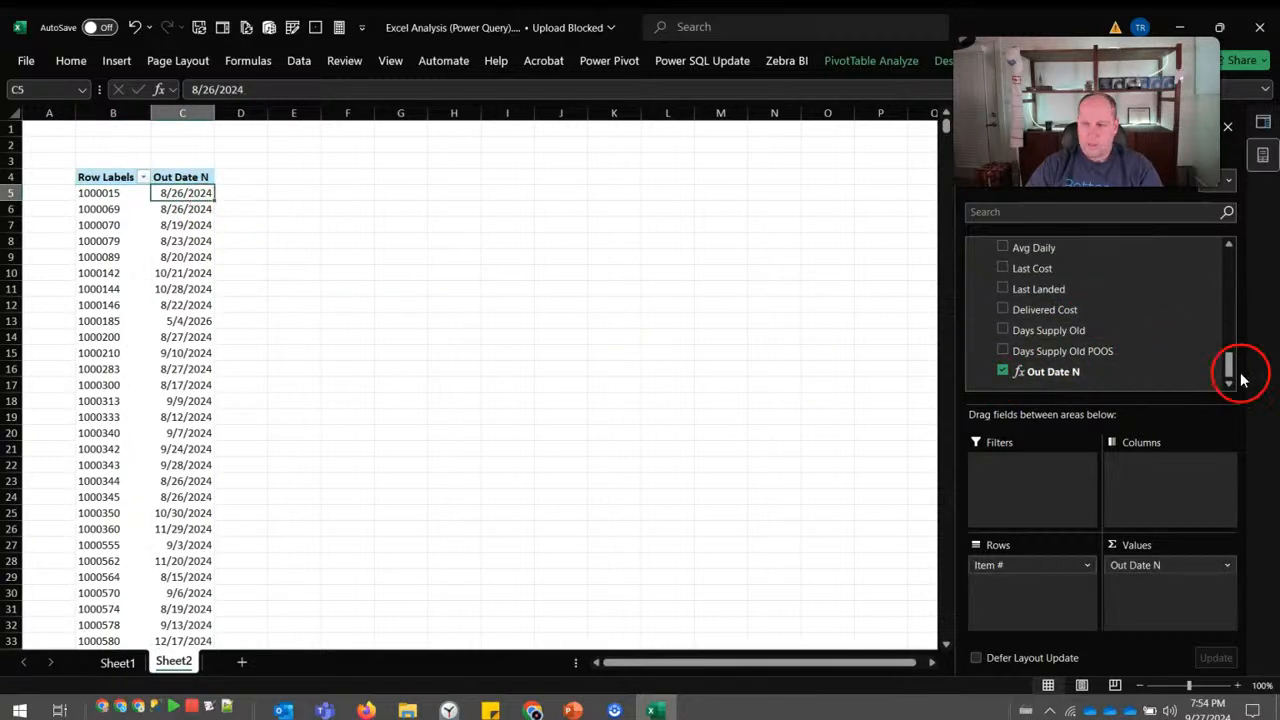
{"action": "scroll", "coordinate": [1100, 320], "scroll_direction": "up", "scroll_amount": 12}
{"action": "right_click", "coordinate": [1078, 250]}
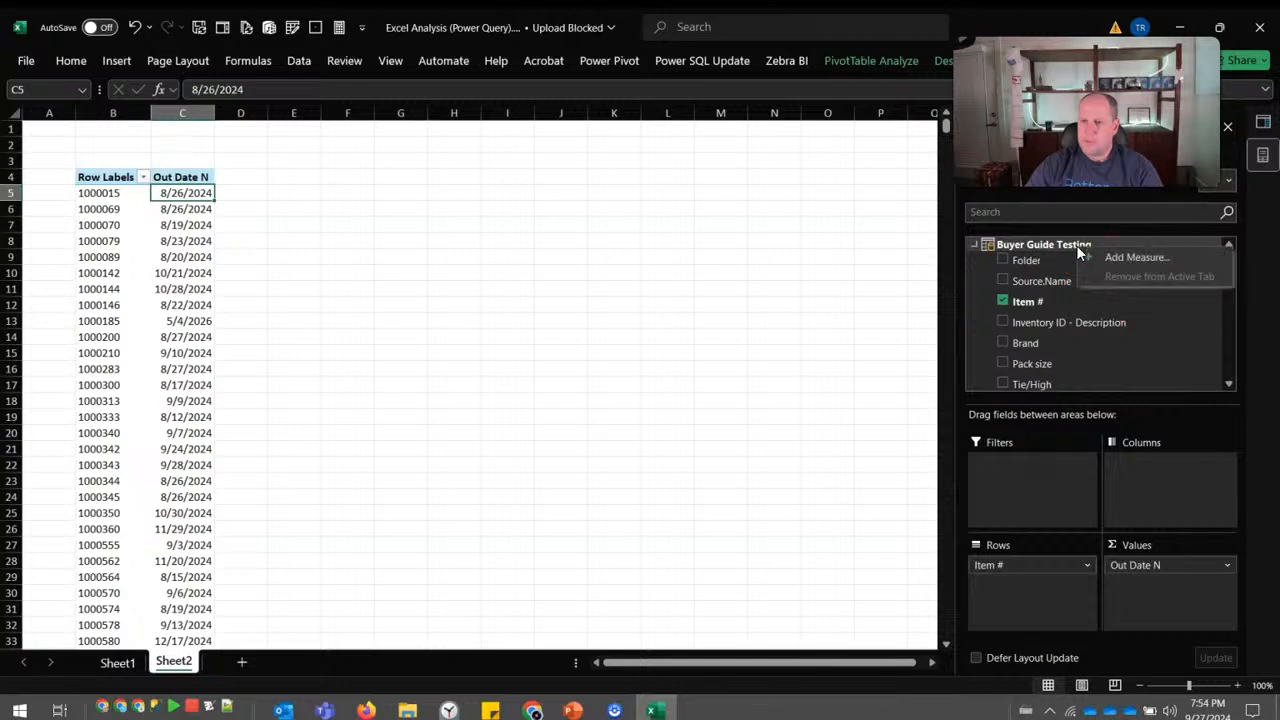
{"action": "double_click", "coordinate": [1045, 244]}
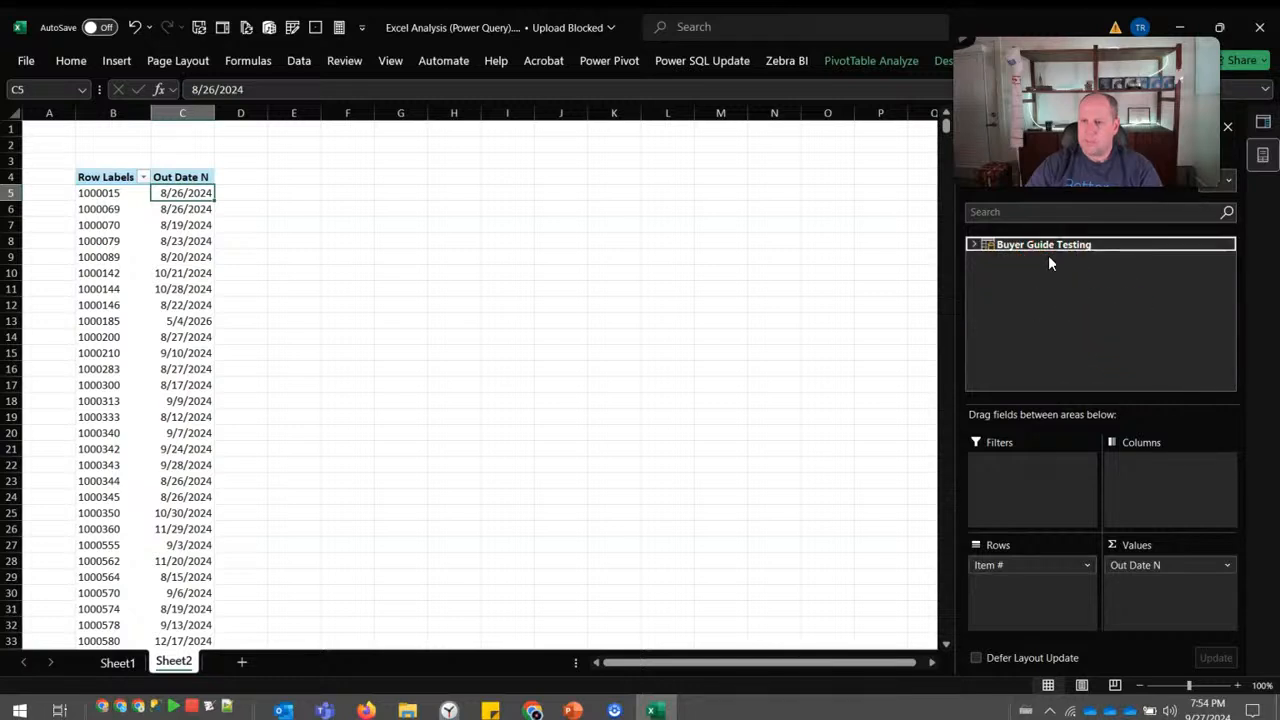
{"action": "left_click", "coordinate": [973, 244]}
Copy the complete DAX formula of the Out Date N measure, leaving the measure unedited.
{"action": "scroll", "coordinate": [1100, 335], "scroll_direction": "down", "scroll_amount": 10}
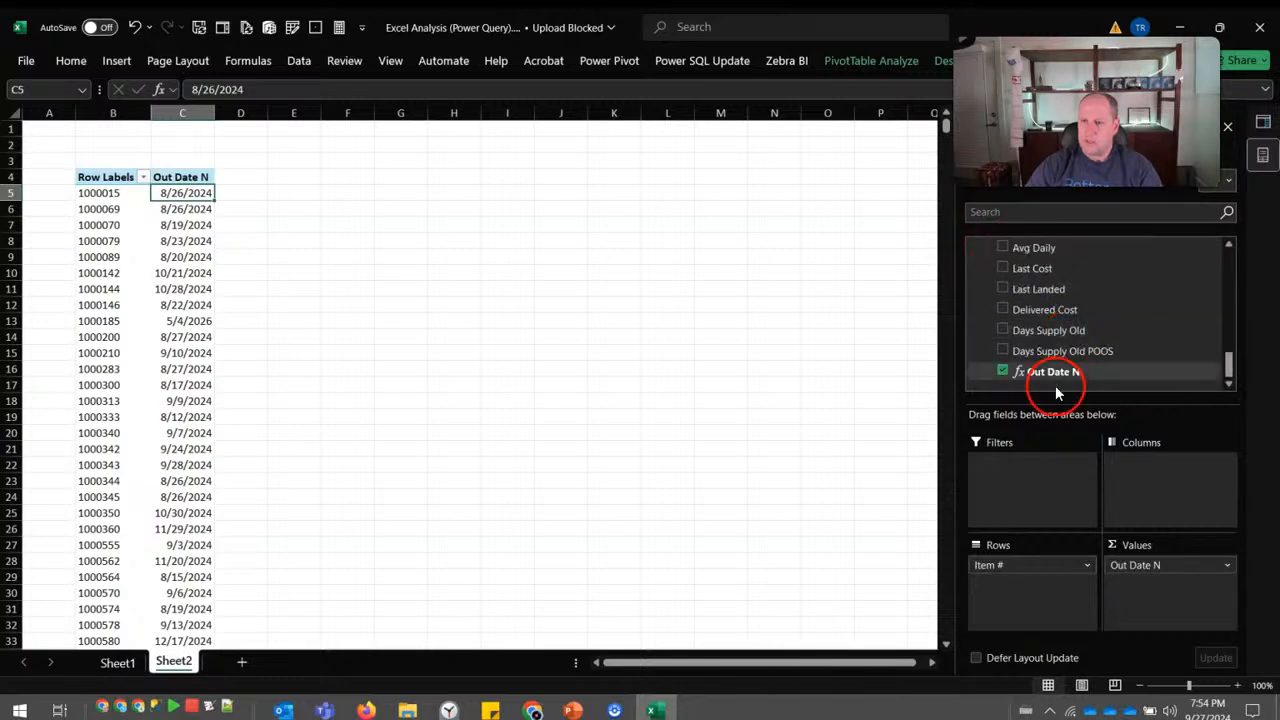
{"action": "right_click", "coordinate": [1057, 392]}
{"action": "left_click", "coordinate": [1110, 402]}
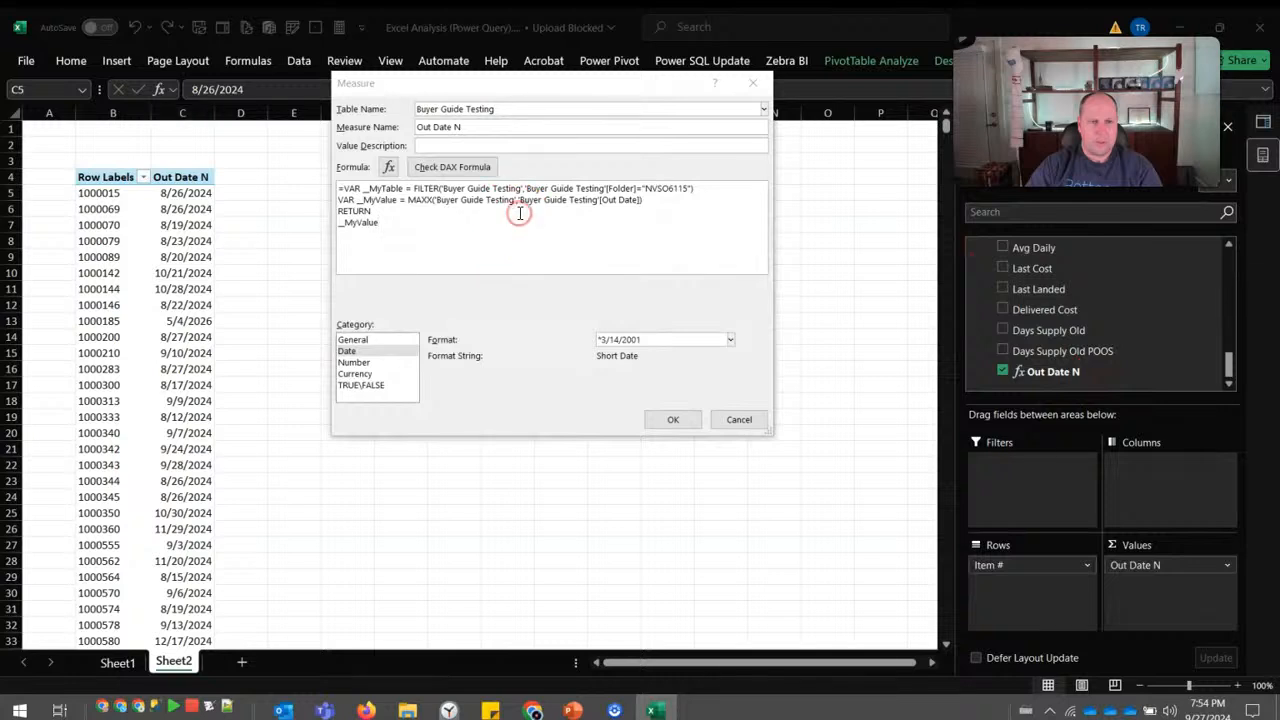
{"action": "key", "text": "ctrl+a"}
{"action": "key", "text": "ctrl+c"}
{"action": "left_click", "coordinate": [747, 420]}
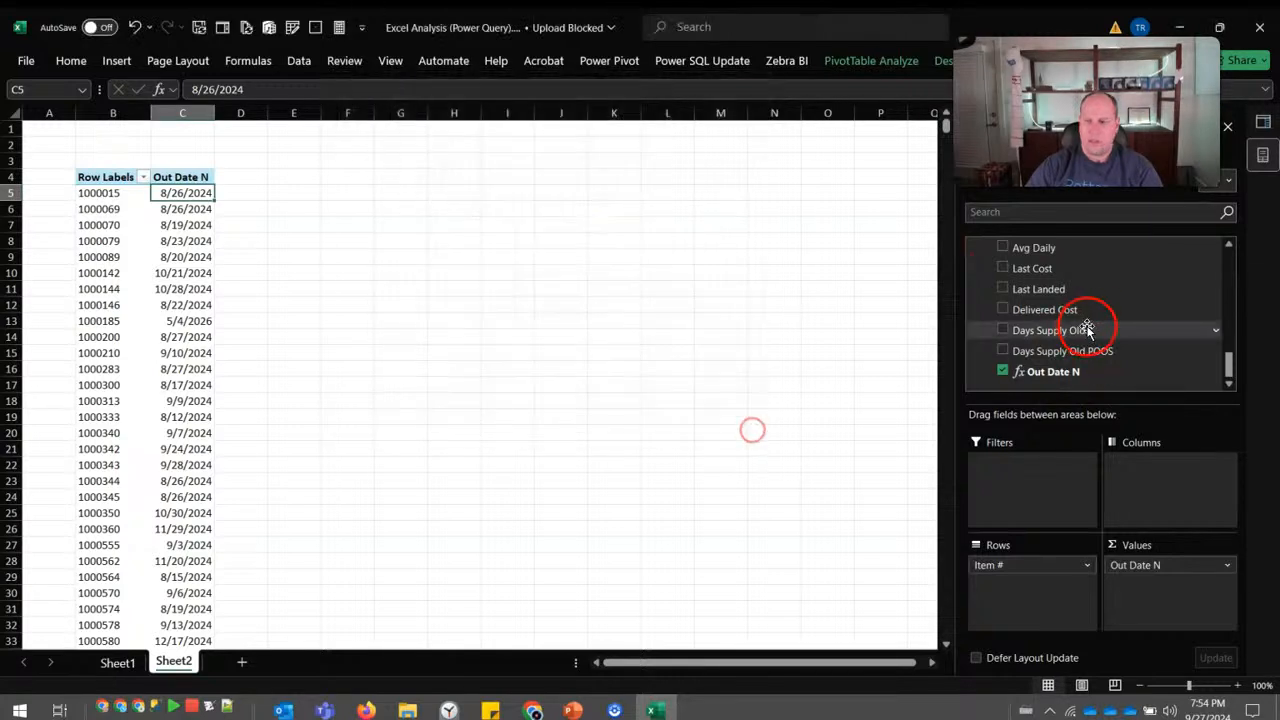
Start a new Buyer Guide Testing measure named Out Date R with the copied Out Date N formula, keeping only one equals sign.
{"action": "scroll", "coordinate": [1087, 330], "scroll_direction": "up", "scroll_amount": 10}
{"action": "right_click", "coordinate": [1048, 246]}
{"action": "left_click", "coordinate": [1078, 258]}
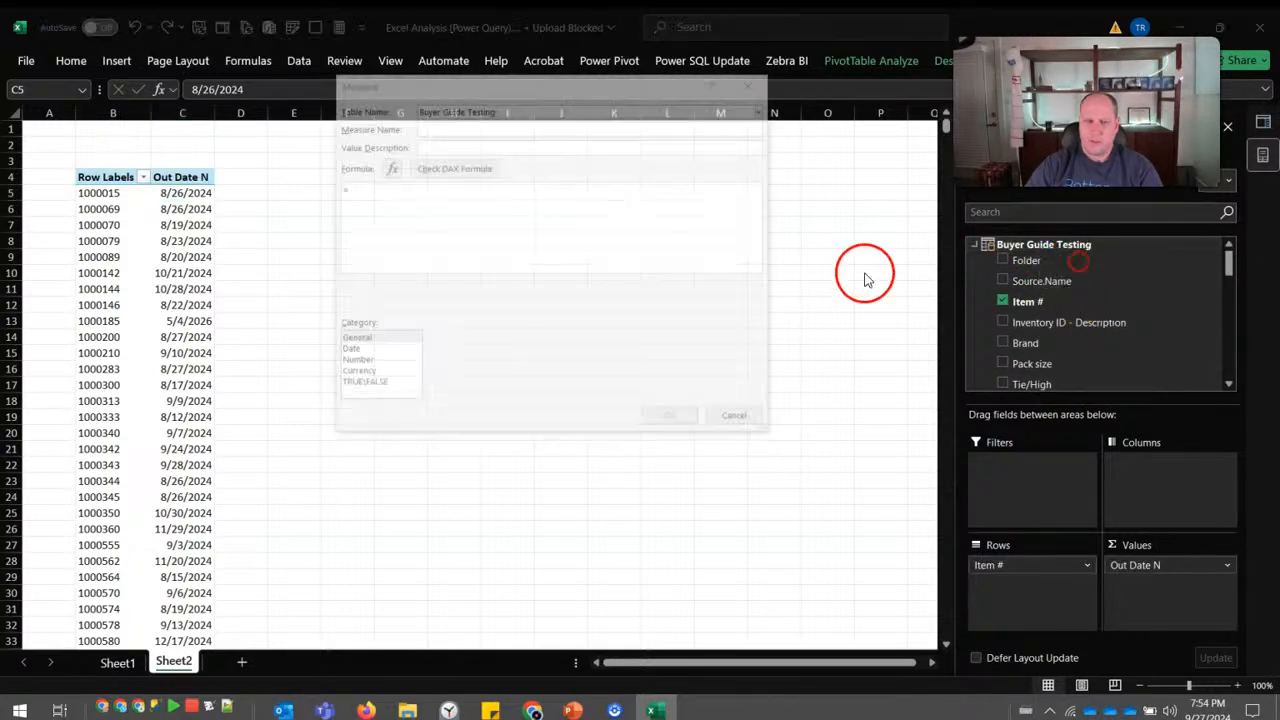
{"action": "left_click", "coordinate": [465, 127]}
{"action": "type", "text": "Out Date R"}
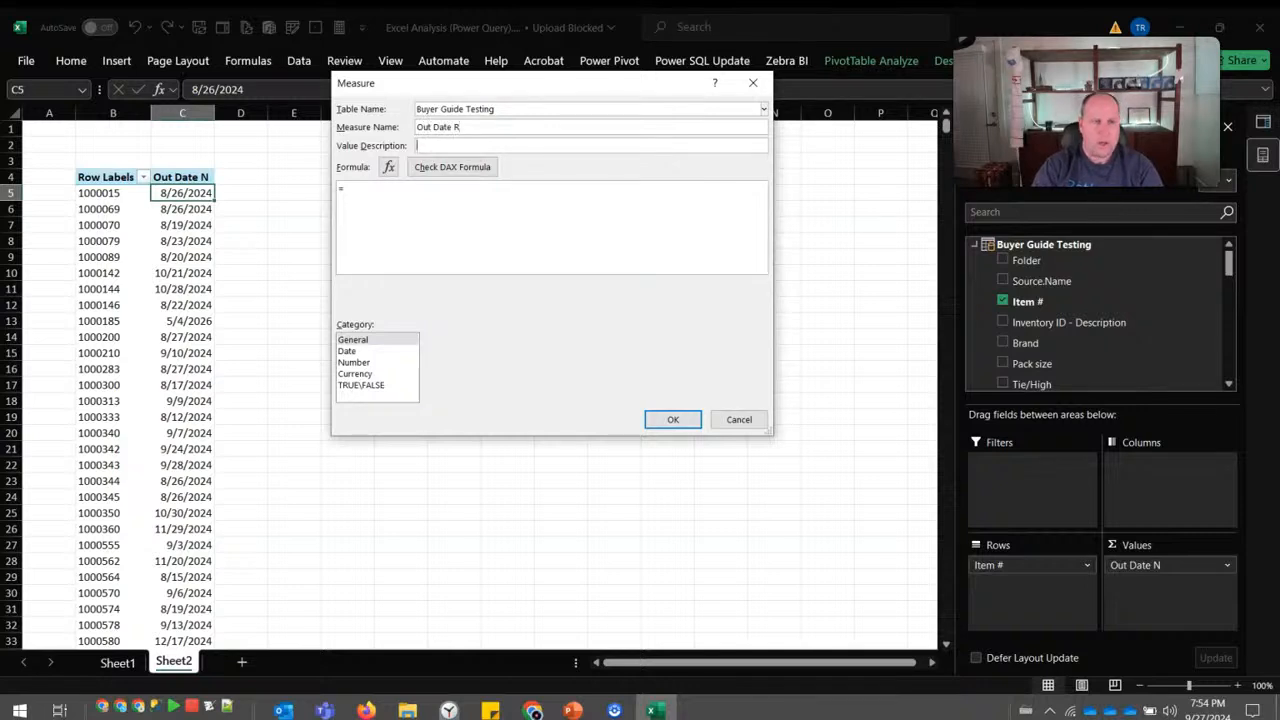
{"action": "key", "text": "ctrl+v"}
{"action": "left_click", "coordinate": [342, 190]}
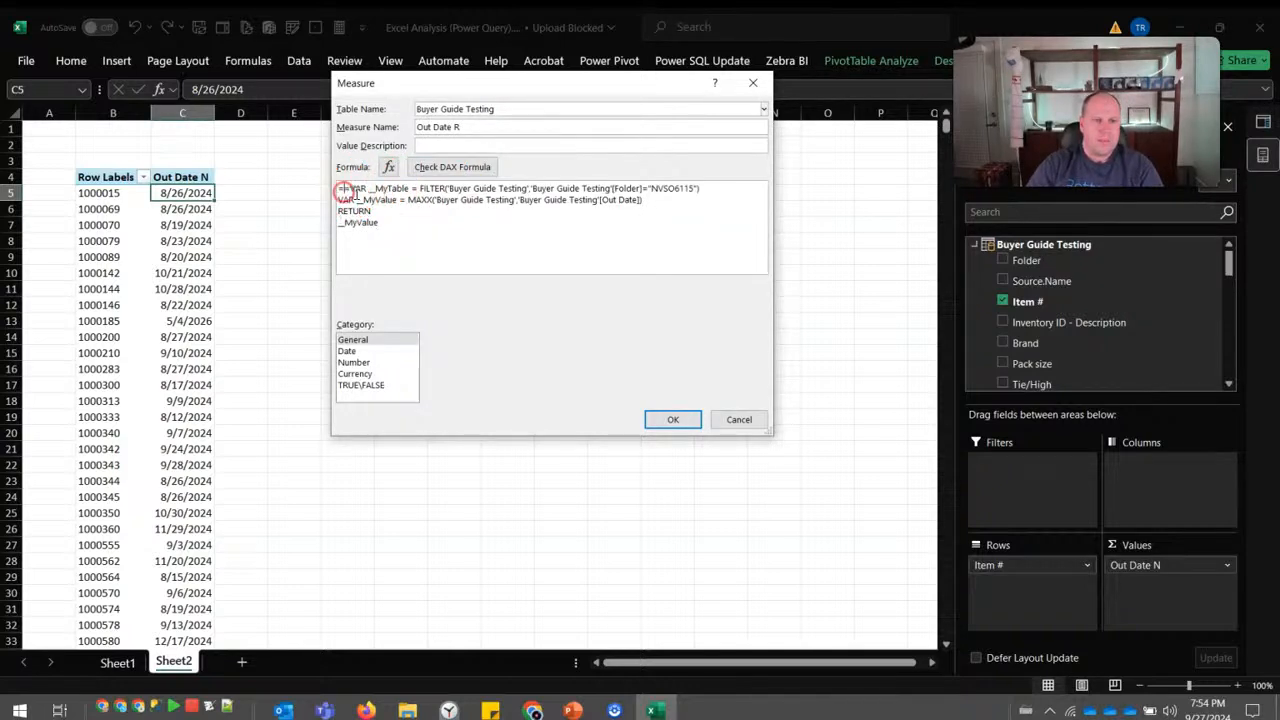
Switch to Acumatica in Firefox, open the Buyer Guide Testing - RD200006 email template from the business event, and copy RD200006 from its subject.
{"action": "key", "text": "alt+Tab"}
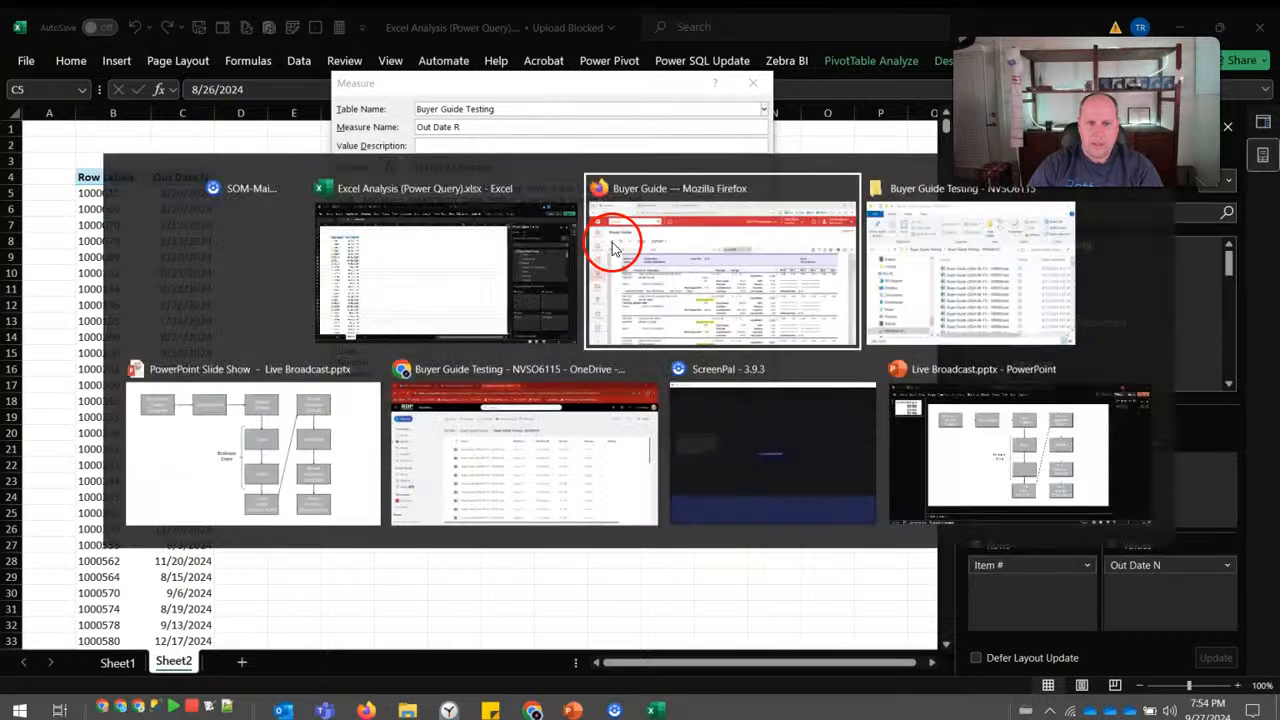
{"action": "left_click", "coordinate": [612, 248]}
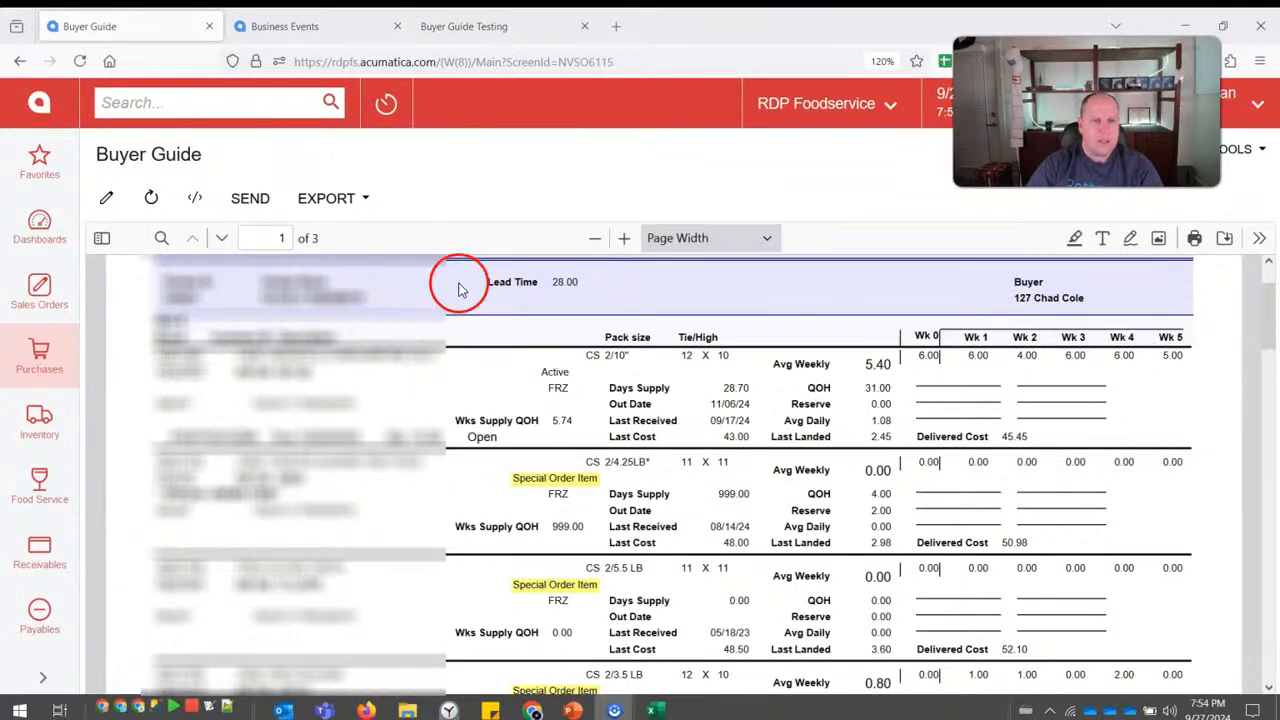
{"action": "left_click", "coordinate": [312, 27]}
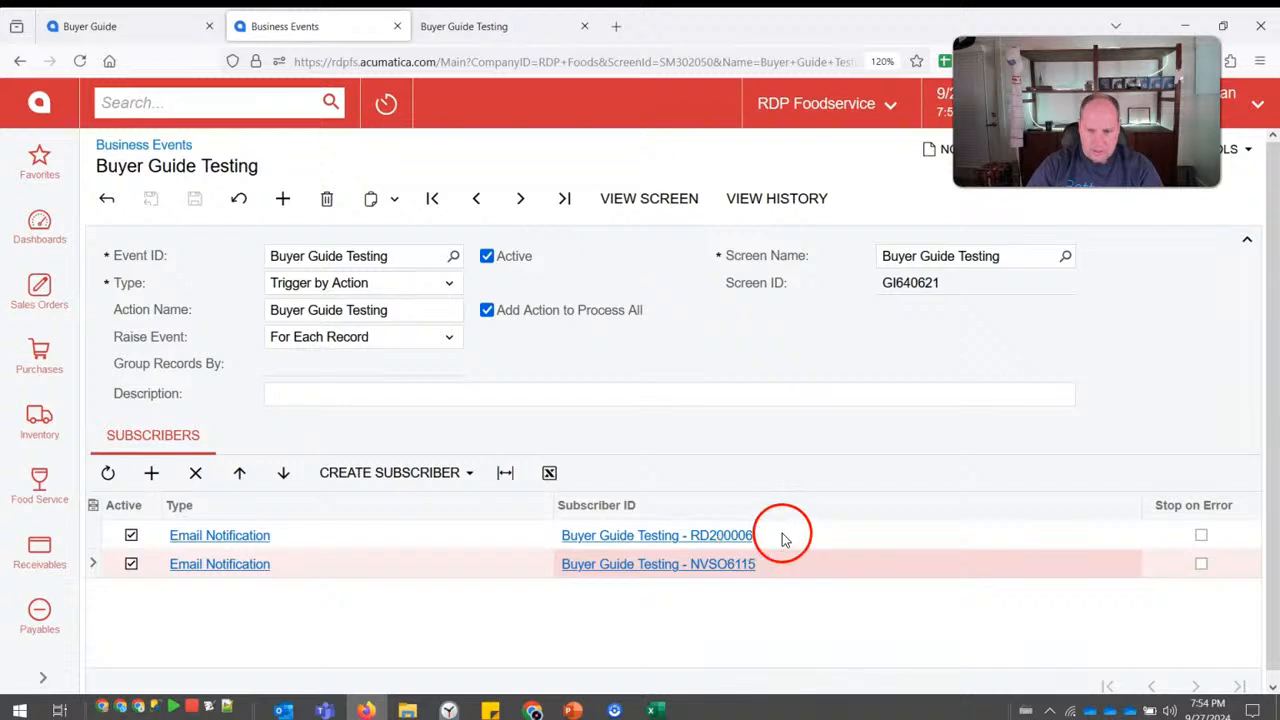
{"action": "left_click", "coordinate": [740, 540]}
{"action": "left_click", "coordinate": [740, 540]}
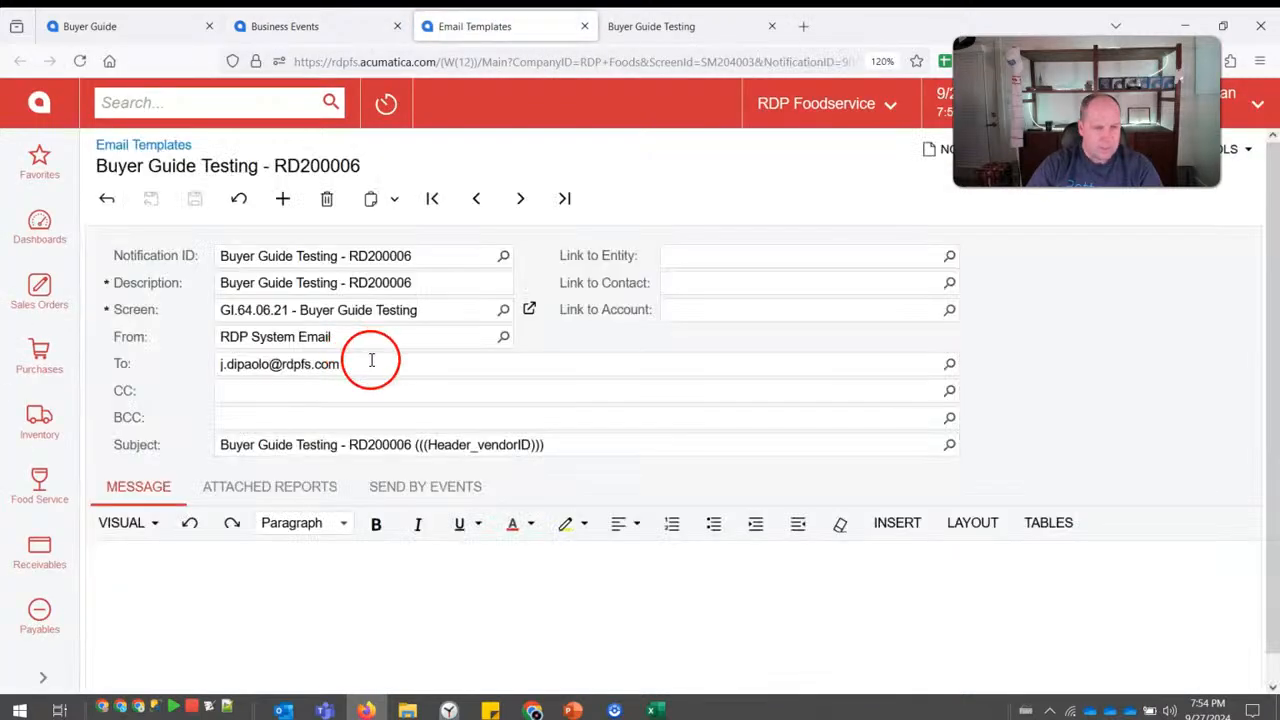
{"action": "double_click", "coordinate": [380, 446]}
{"action": "key", "text": "ctrl+c"}
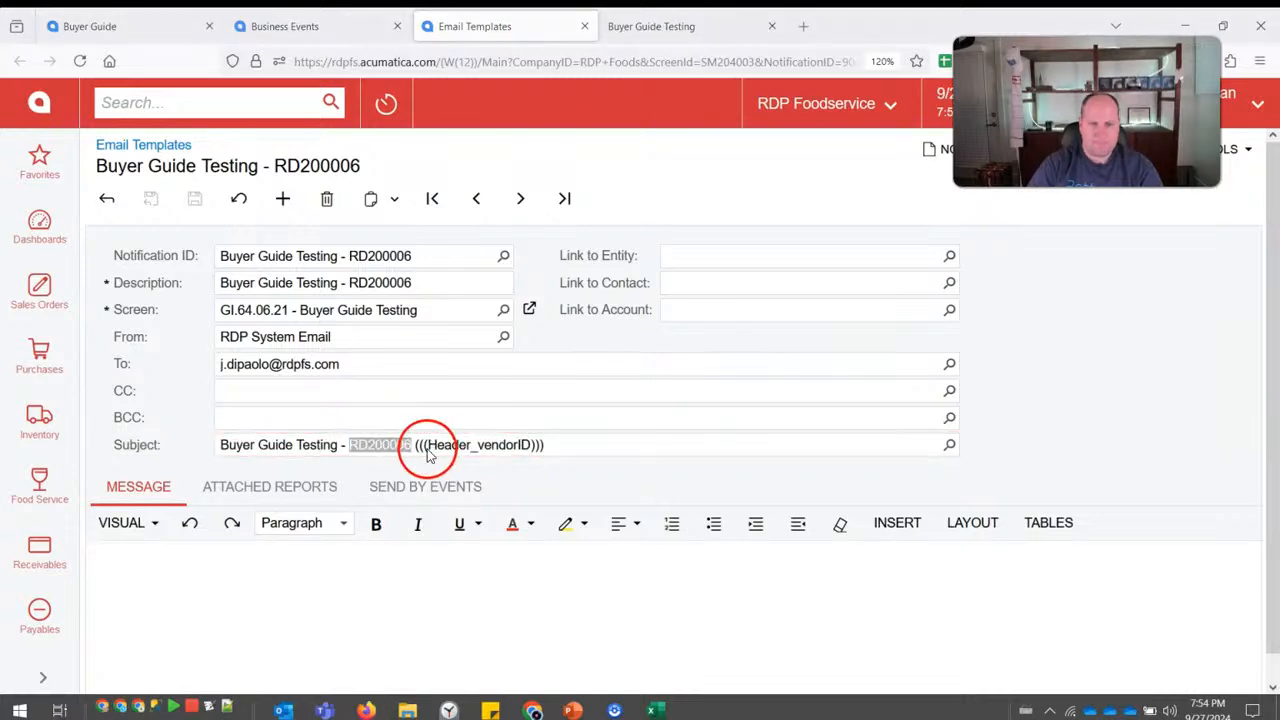
Back in Excel, replace the NVSO6115 folder filter in the Out Date R formula with RD200006.
{"action": "key", "text": "alt+Tab"}
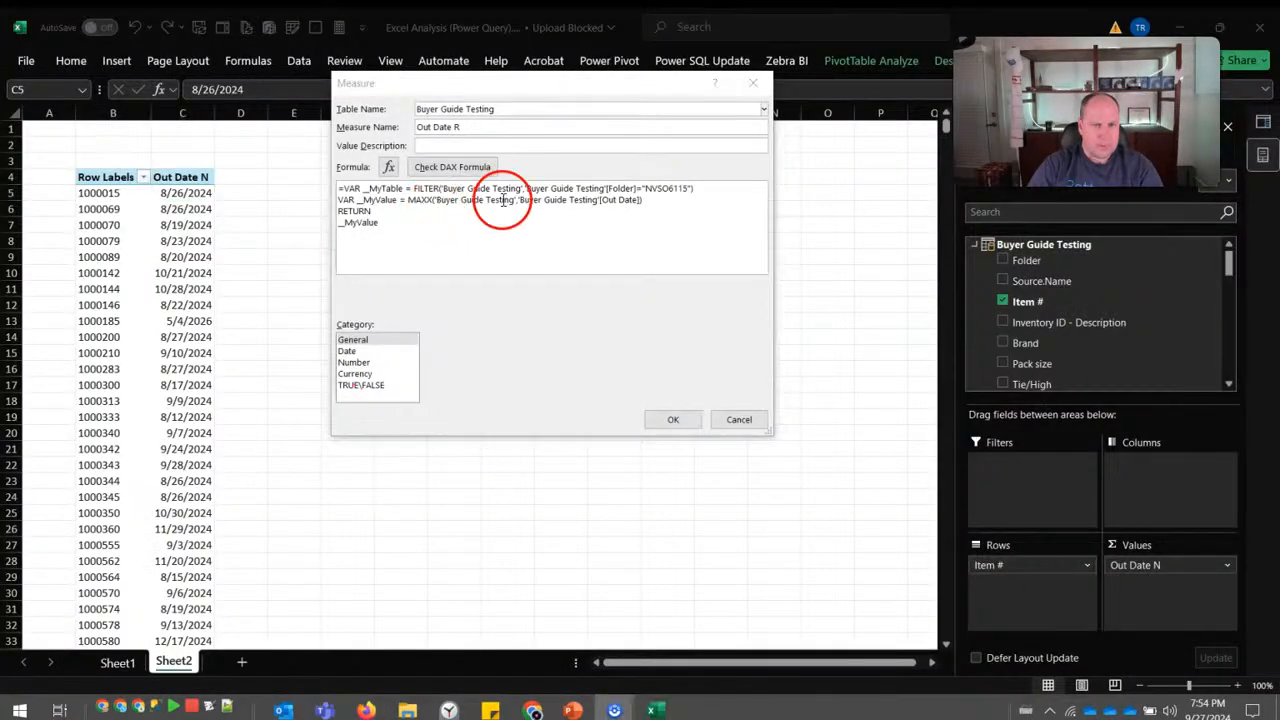
{"action": "double_click", "coordinate": [668, 188]}
{"action": "key", "text": "ctrl+v"}
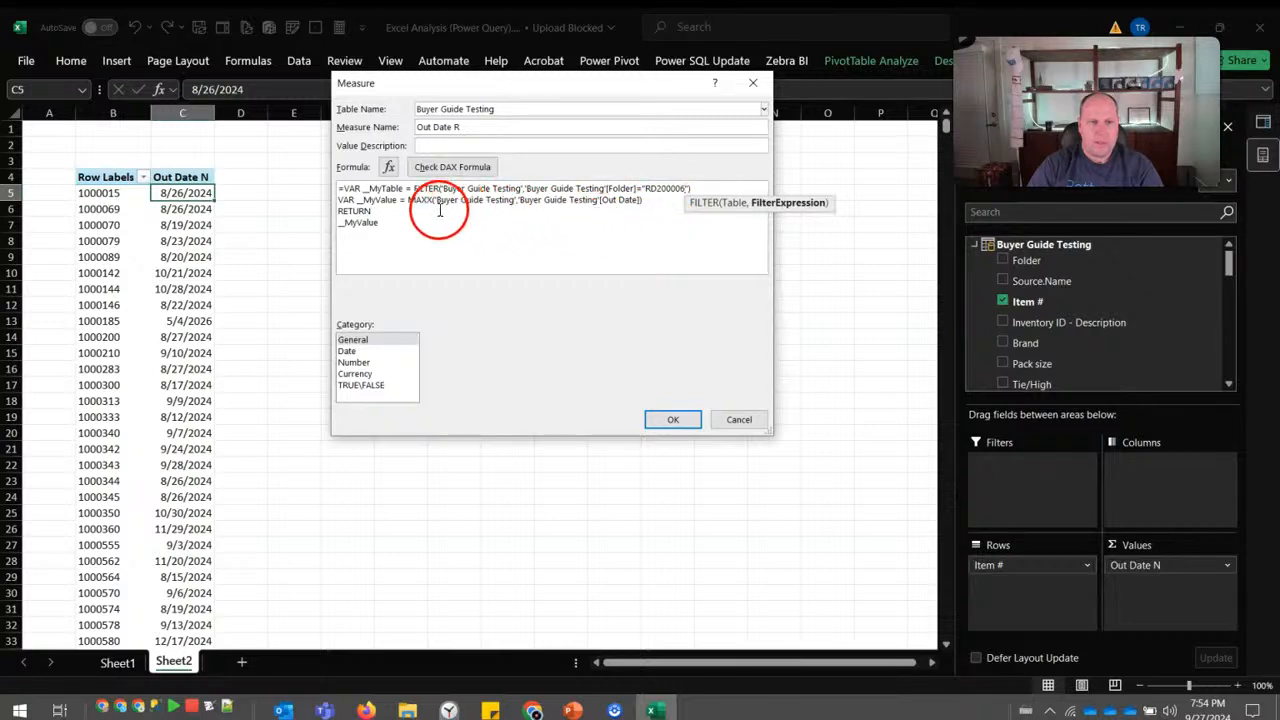
Give the Out Date R measure the Date category with the *3/14/2001 format and create it.
{"action": "left_click", "coordinate": [348, 352]}
{"action": "left_click", "coordinate": [612, 341]}
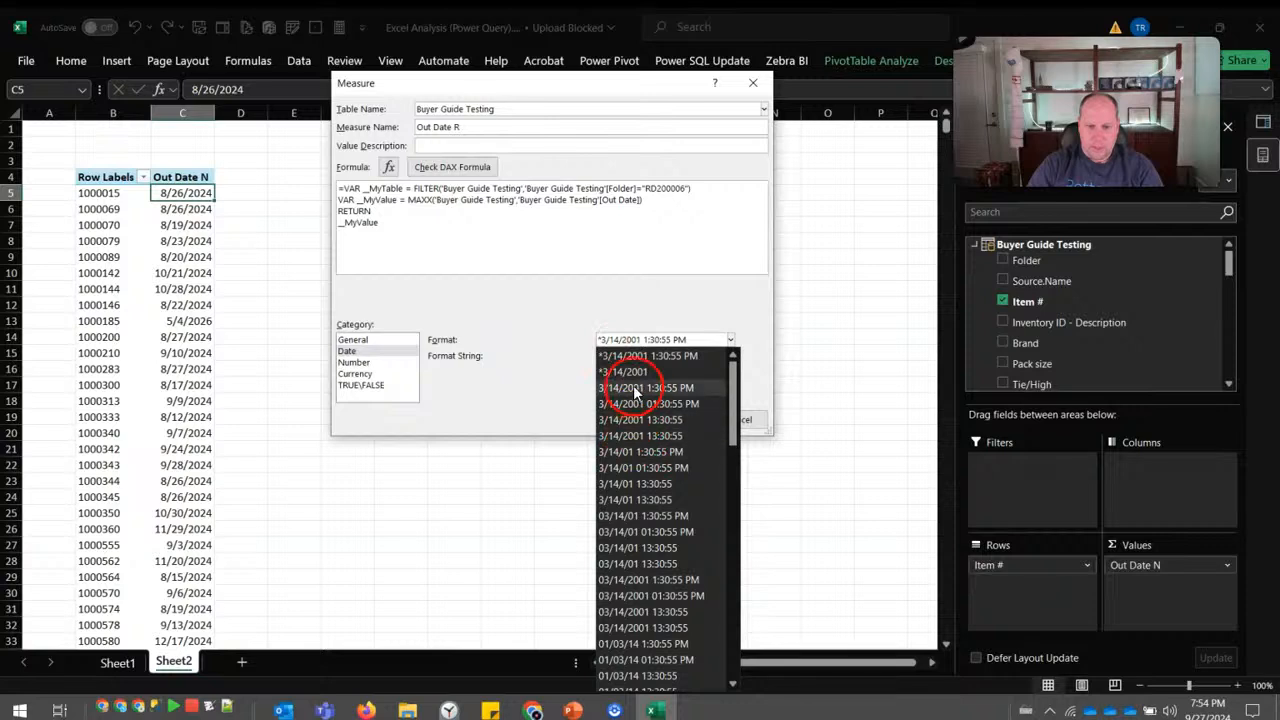
{"action": "left_click", "coordinate": [623, 371]}
{"action": "left_click", "coordinate": [684, 422]}
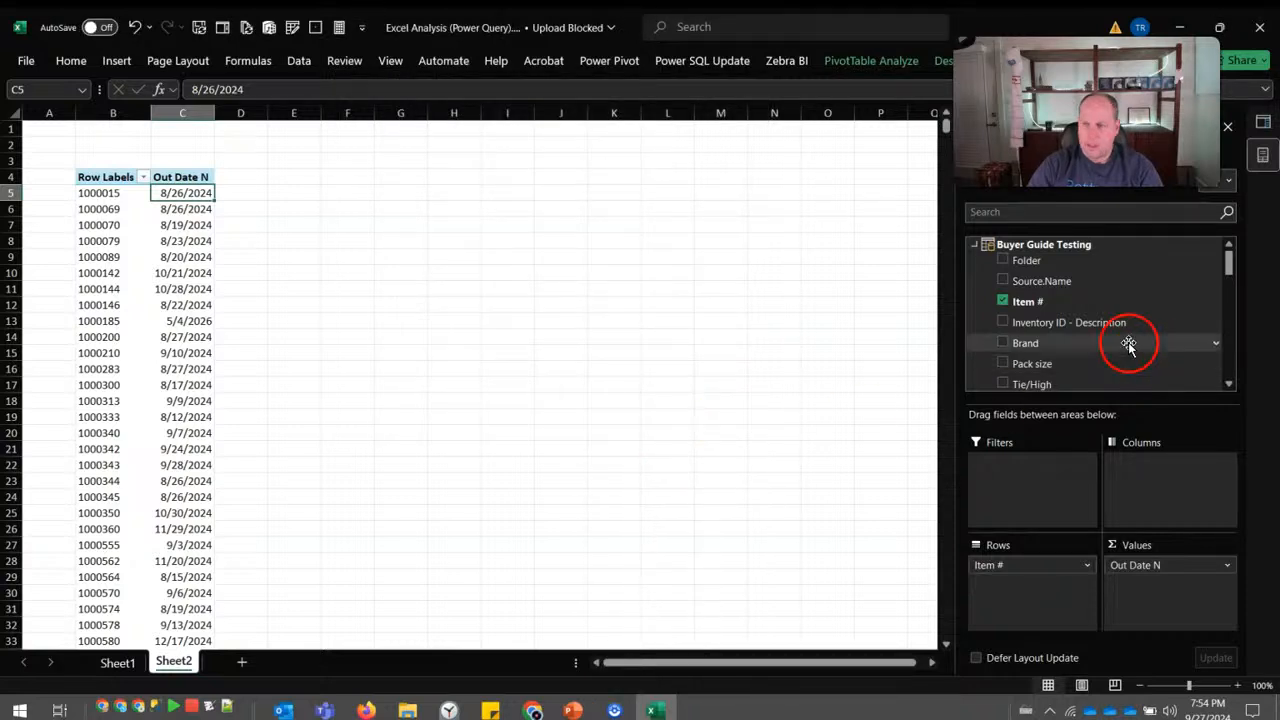
Add the Out Date R measure to the values of the PivotTable.
{"action": "scroll", "coordinate": [1160, 310], "scroll_direction": "down", "scroll_amount": 1}
{"action": "left_click_drag", "start_coordinate": [1230, 268], "coordinate": [1229, 366]}
{"action": "left_click", "coordinate": [1020, 371]}
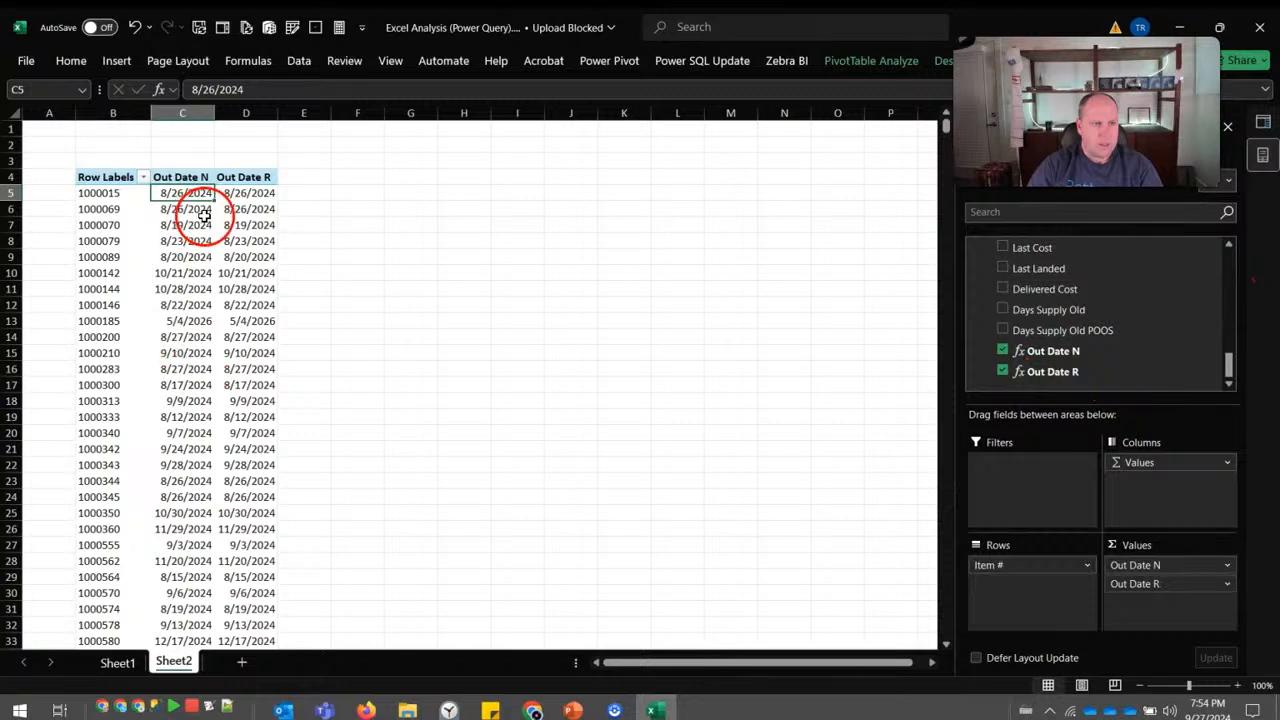
Compare the Out Date N and Out Date R values item by item down the PivotTable.
{"action": "left_click", "coordinate": [246, 257]}
{"action": "left_click", "coordinate": [188, 320]}
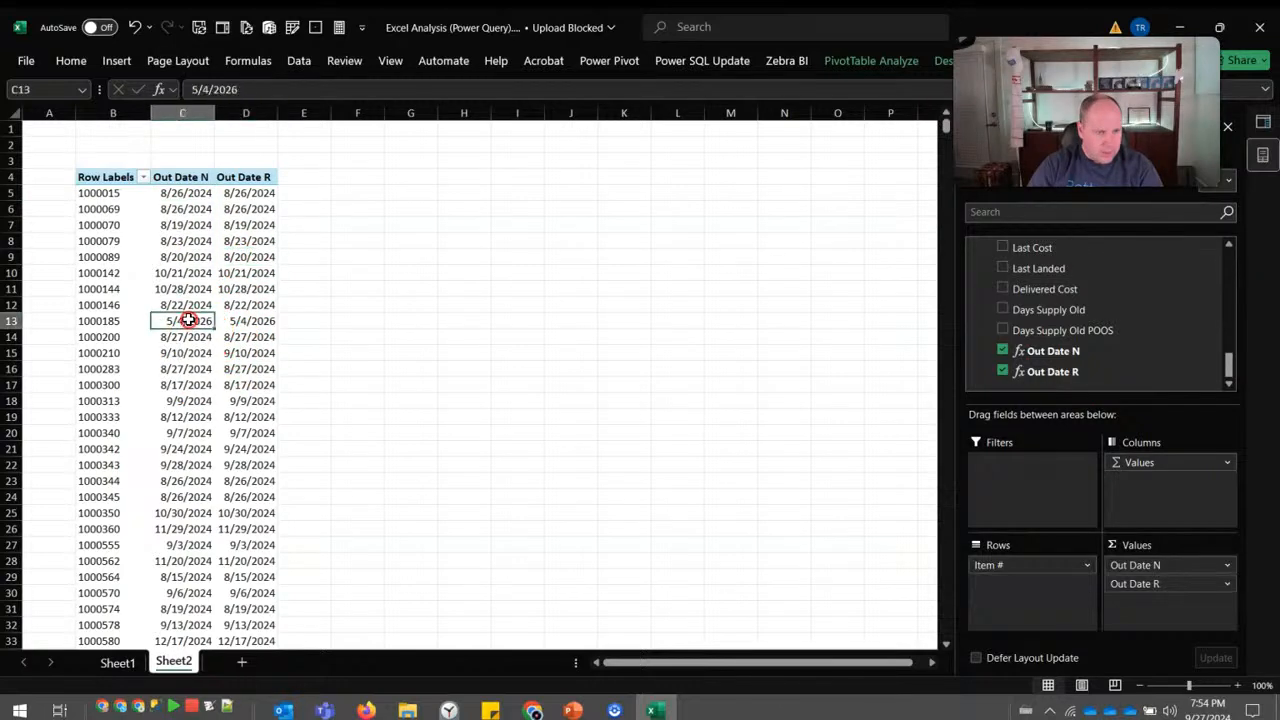
{"action": "key", "text": "Down"}
{"action": "key", "text": "Down"}
{"action": "key", "text": "Down"}
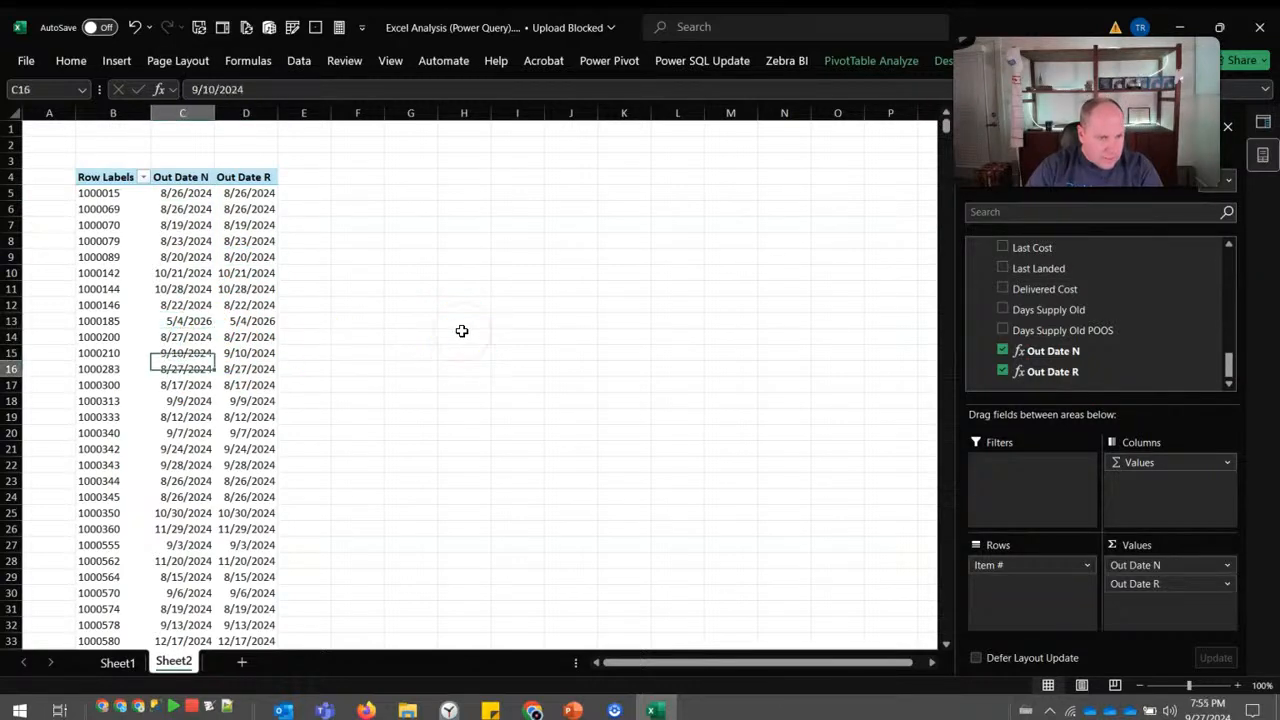
{"action": "key", "text": "Right"}
{"action": "key", "text": "Down"}
{"action": "key", "text": "Down"}
{"action": "key", "text": "Down"}
{"action": "key", "text": "Down"}
{"action": "key", "text": "Down"}
{"action": "key", "text": "Left"}
{"action": "key", "text": "Down"}
{"action": "key", "text": "Down"}
{"action": "key", "text": "Down"}
{"action": "key", "text": "Down"}
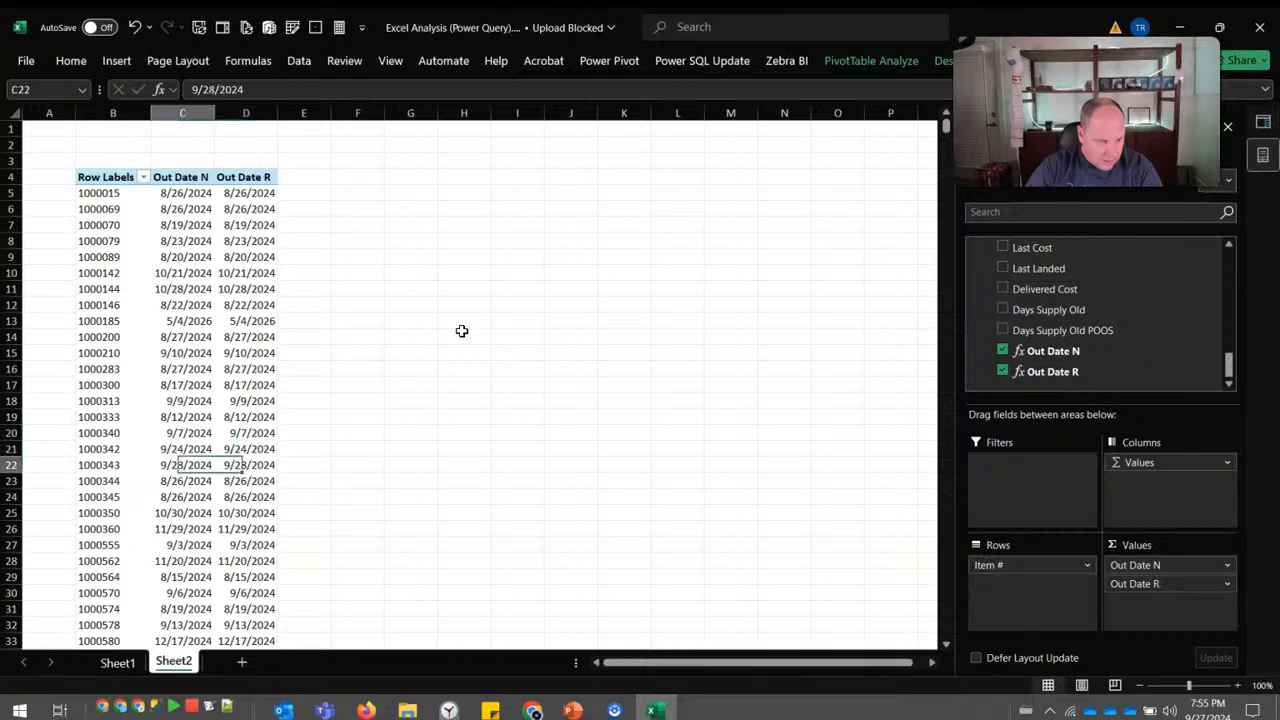
{"action": "key", "text": "Page_Down"}
{"action": "scroll", "coordinate": [461, 331], "scroll_direction": "down", "scroll_amount": 1}
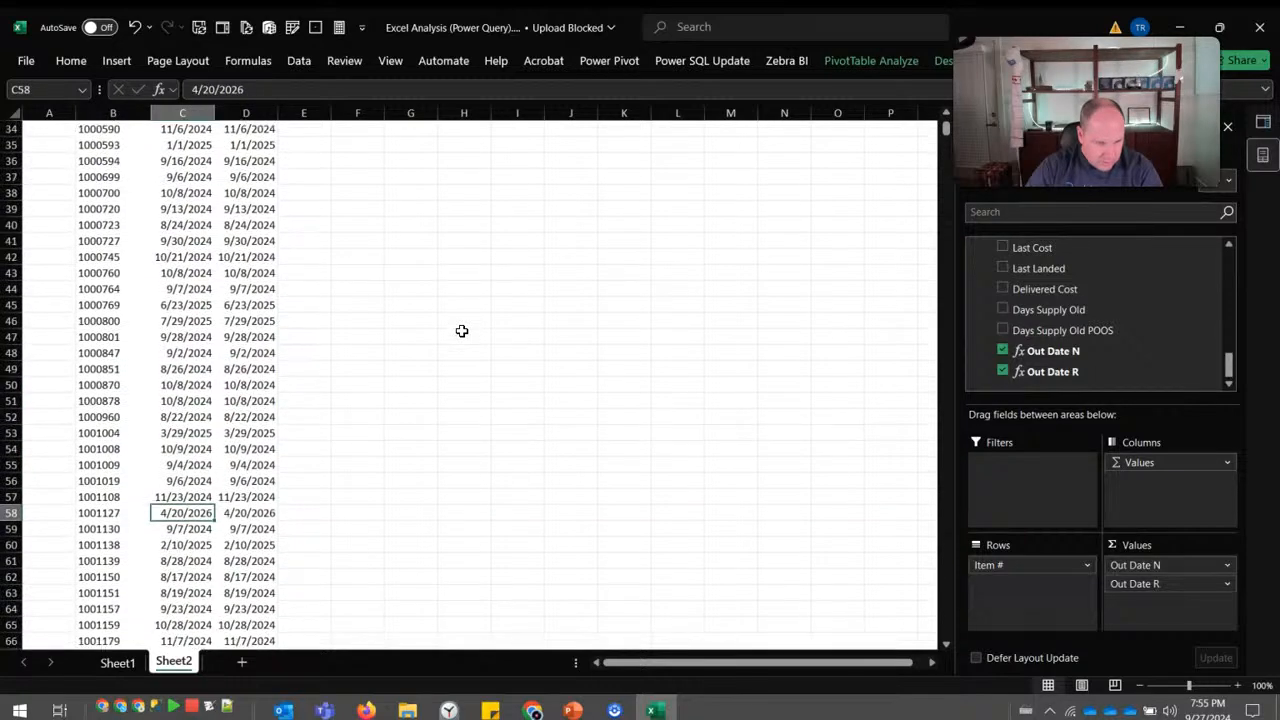
{"action": "key", "text": "Page_Down"}
{"action": "key", "text": "Down"}
{"action": "key", "text": "Down"}
{"action": "key", "text": "Down"}
{"action": "key", "text": "Down"}
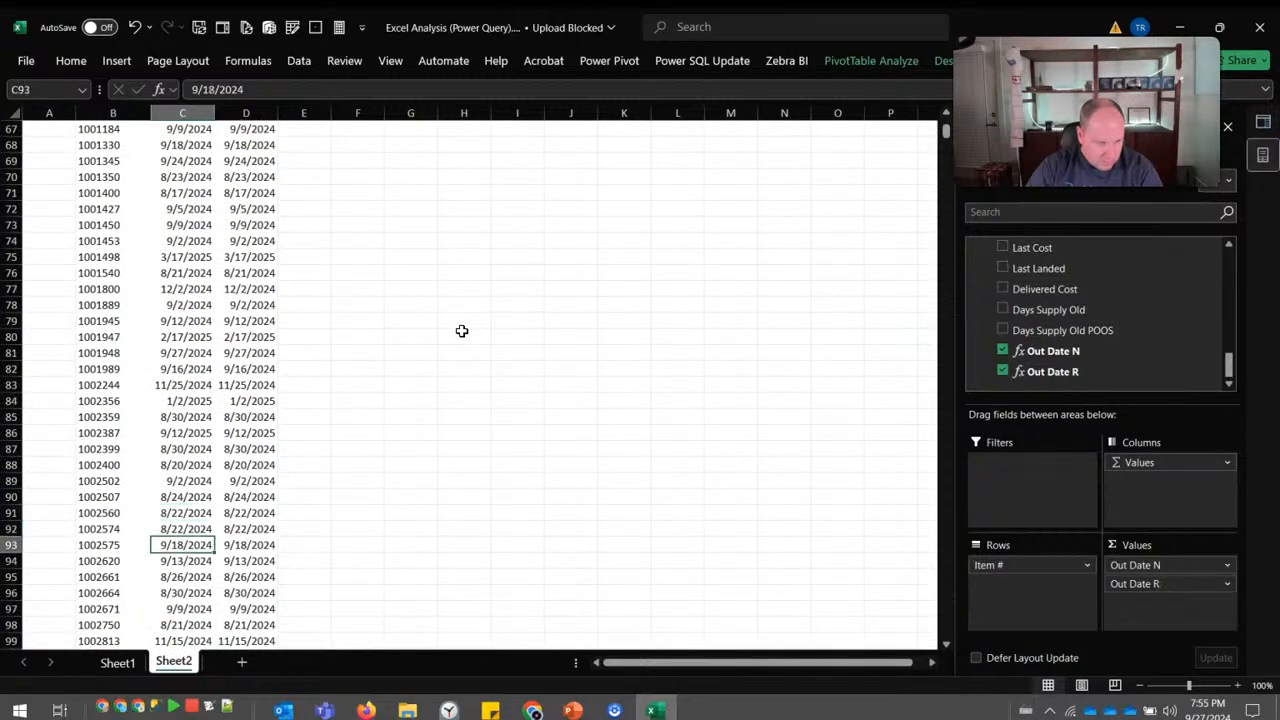
{"action": "key", "text": "Page_Down"}
{"action": "key", "text": "Page_Up"}
{"action": "key", "text": "Page_Up"}
{"action": "key", "text": "Page_Up"}
{"action": "key", "text": "Page_Up"}
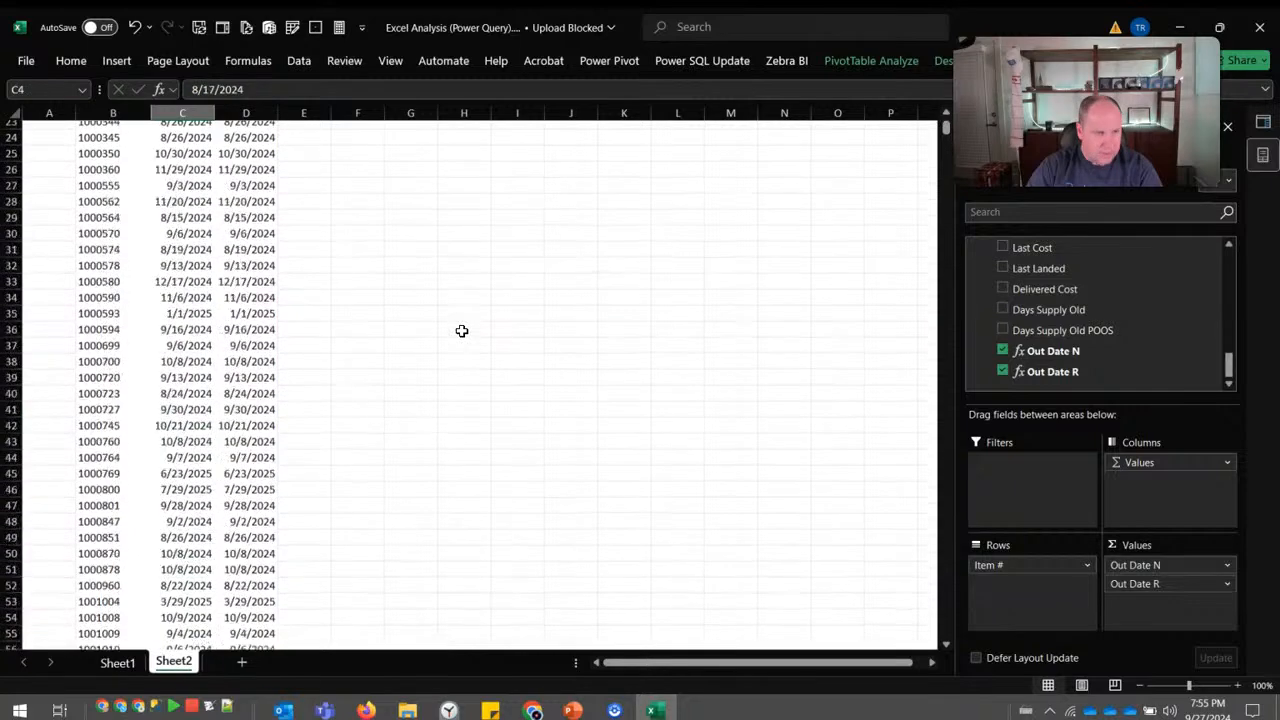
{"action": "key", "text": "Down"}
{"action": "key", "text": "Down"}
{"action": "key", "text": "Down"}
{"action": "key", "text": "Down"}
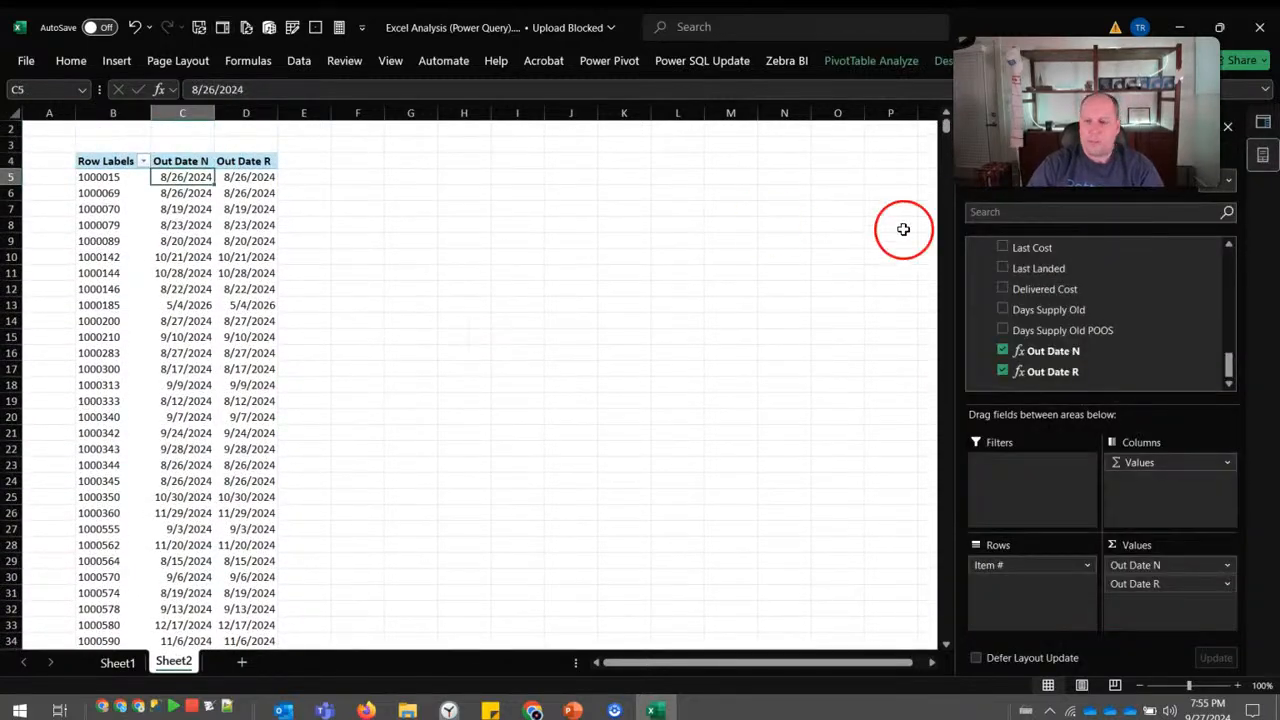
{"action": "scroll", "coordinate": [1040, 255], "scroll_direction": "up", "scroll_amount": 10}
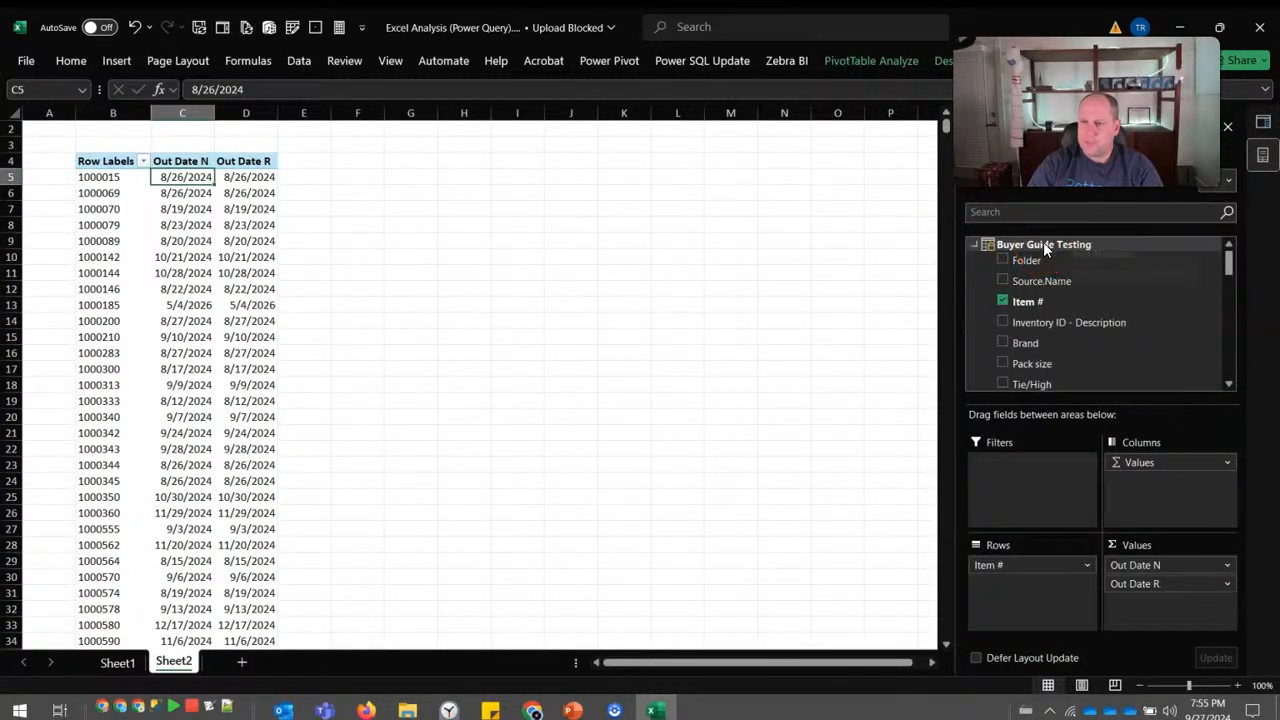
{"action": "right_click", "coordinate": [1045, 249]}
{"action": "left_click", "coordinate": [1080, 256]}
{"action": "left_click", "coordinate": [498, 128]}
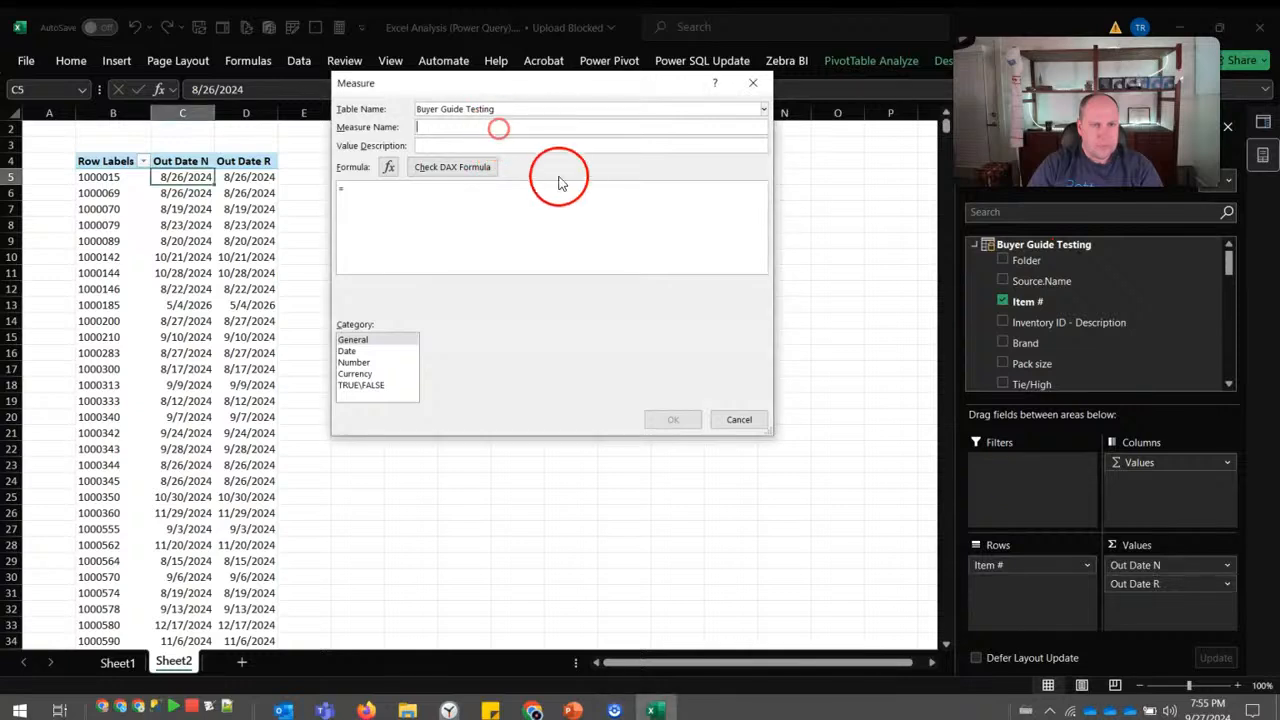
{"action": "type", "text": "Ou"}
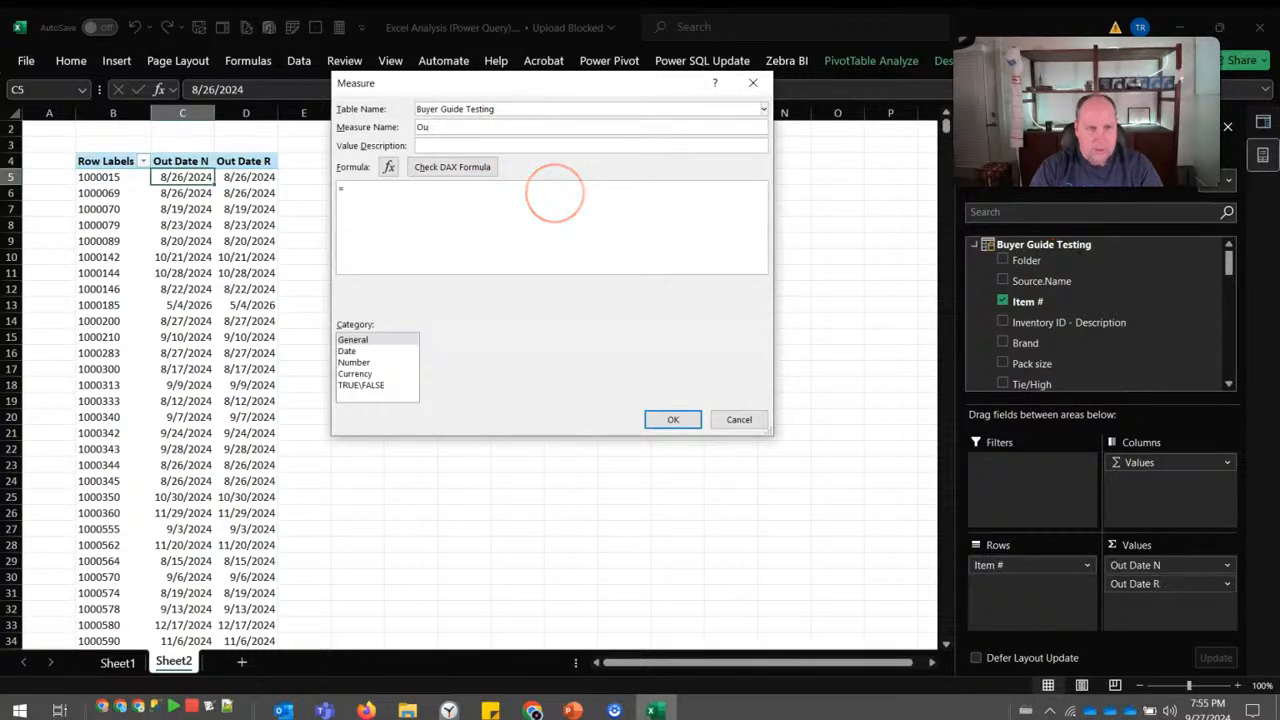
{"action": "left_click", "coordinate": [740, 420]}
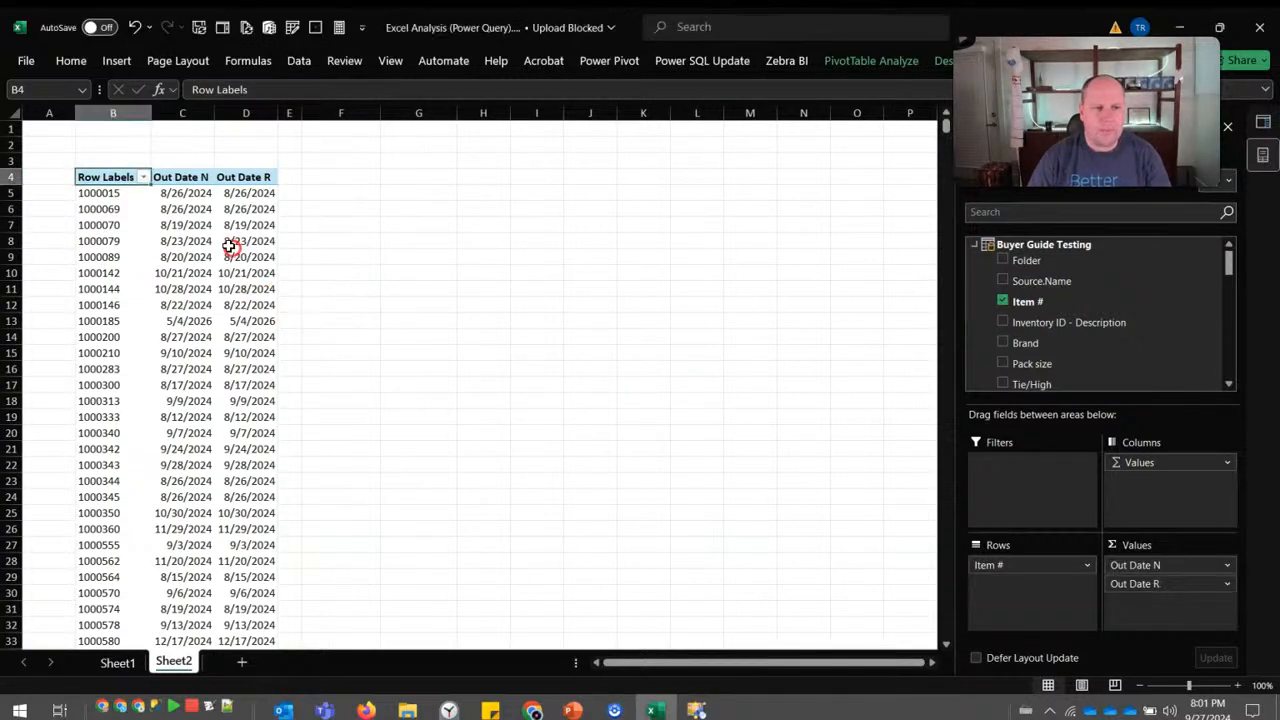
Start a new measure in the Buyer Guide Testing table and name it Out Date Diff.
{"action": "left_click", "coordinate": [232, 224]}
{"action": "left_click", "coordinate": [1077, 251]}
{"action": "left_click", "coordinate": [1130, 258]}
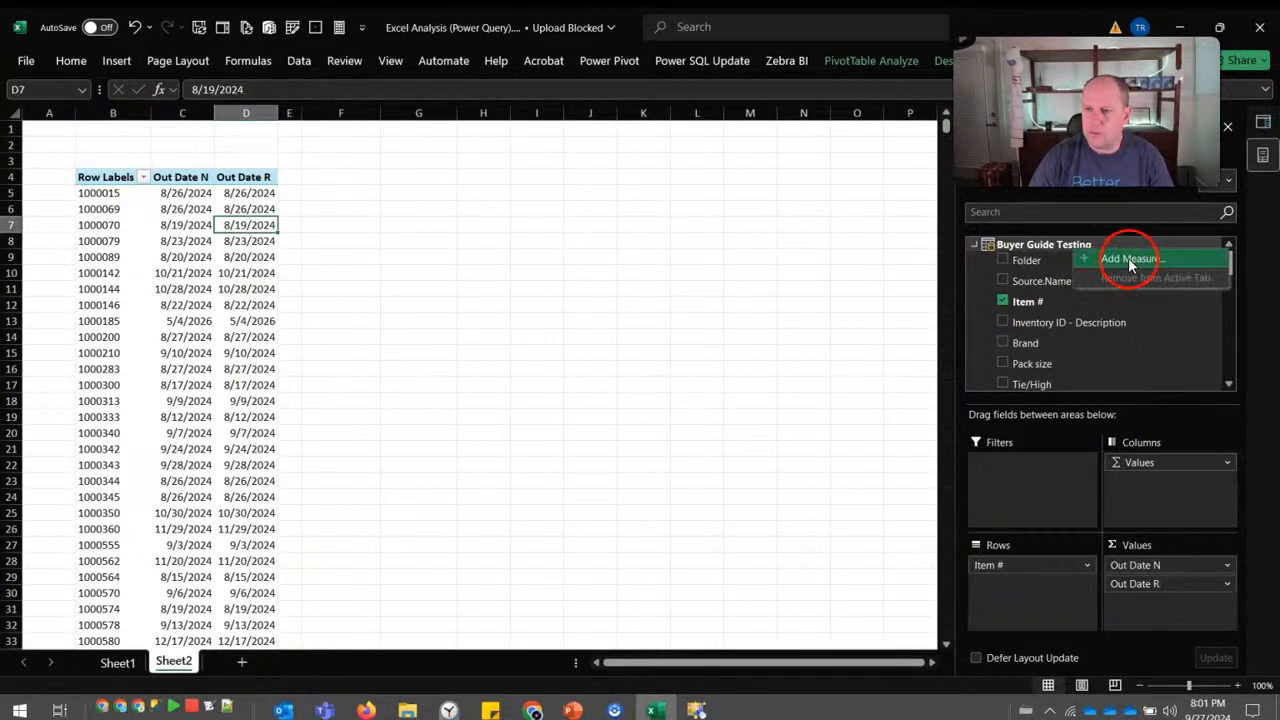
{"action": "left_click", "coordinate": [565, 153]}
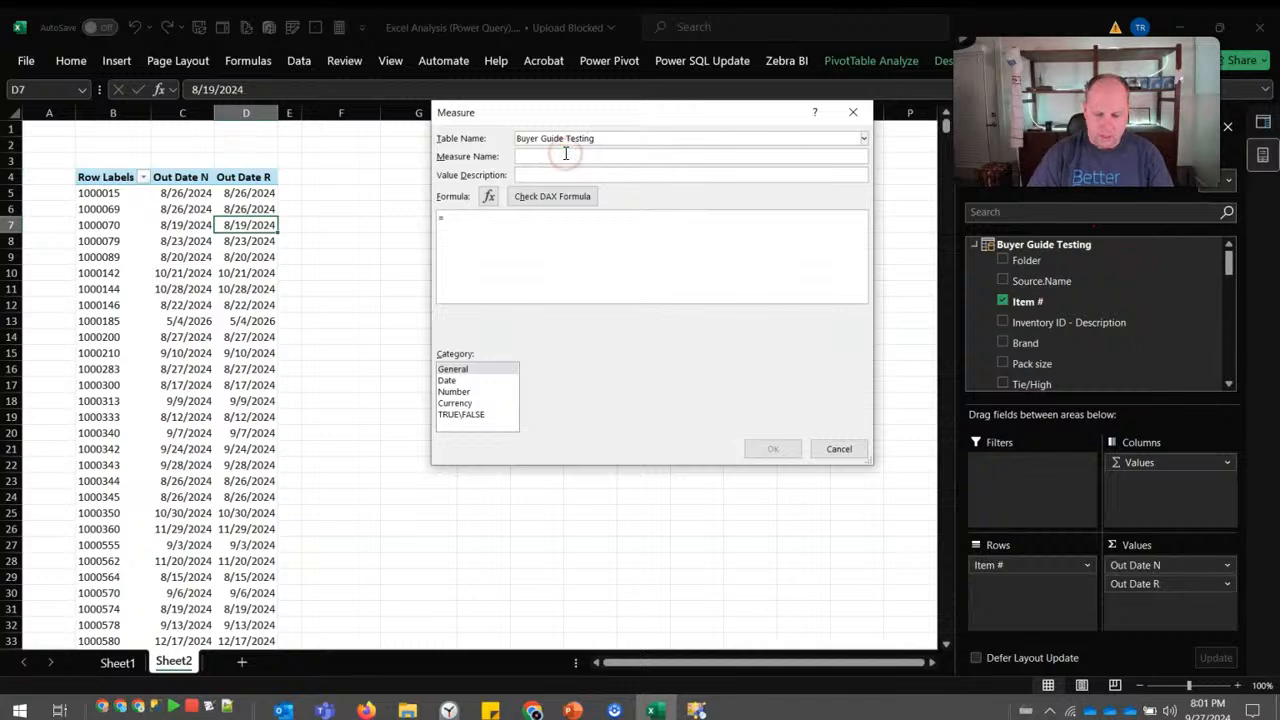
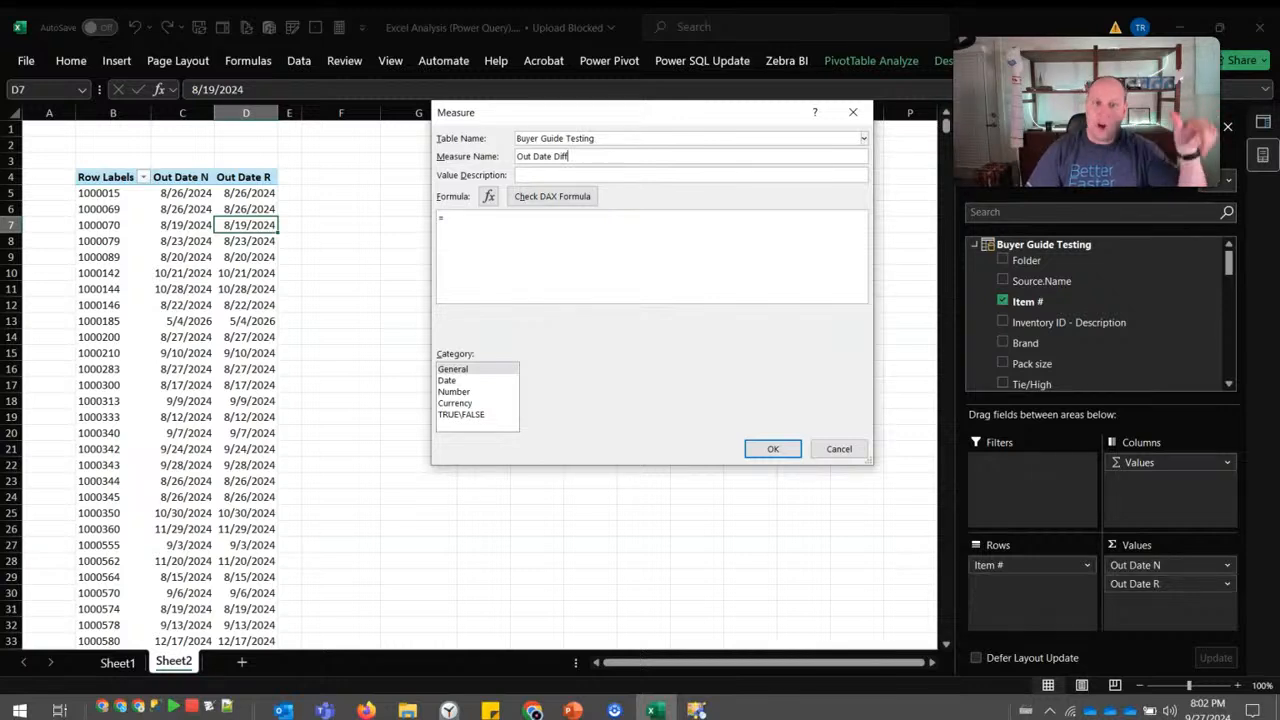
Define the Out Date Diff formula as =DATEDIFF([Out Date N],[Out Date R],DAY).
{"action": "left_click", "coordinate": [586, 251]}
{"action": "type", "text": "DATE"}
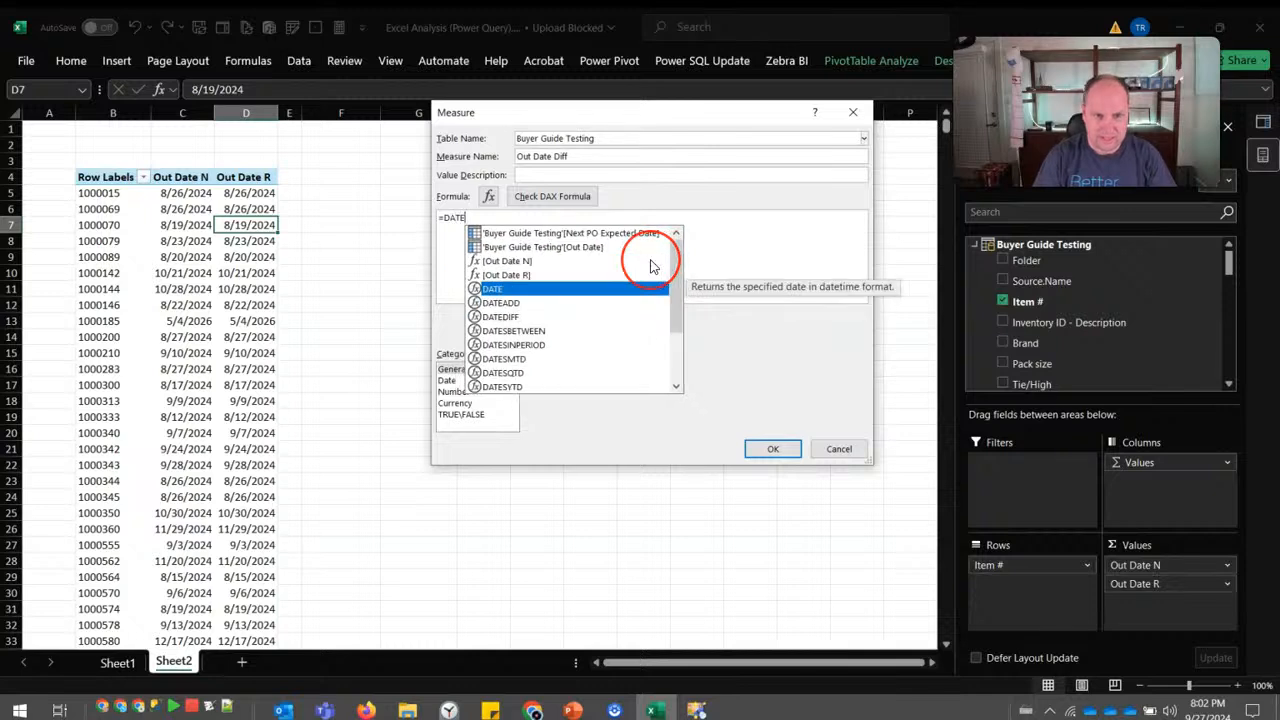
{"action": "type", "text": "DIFF("}
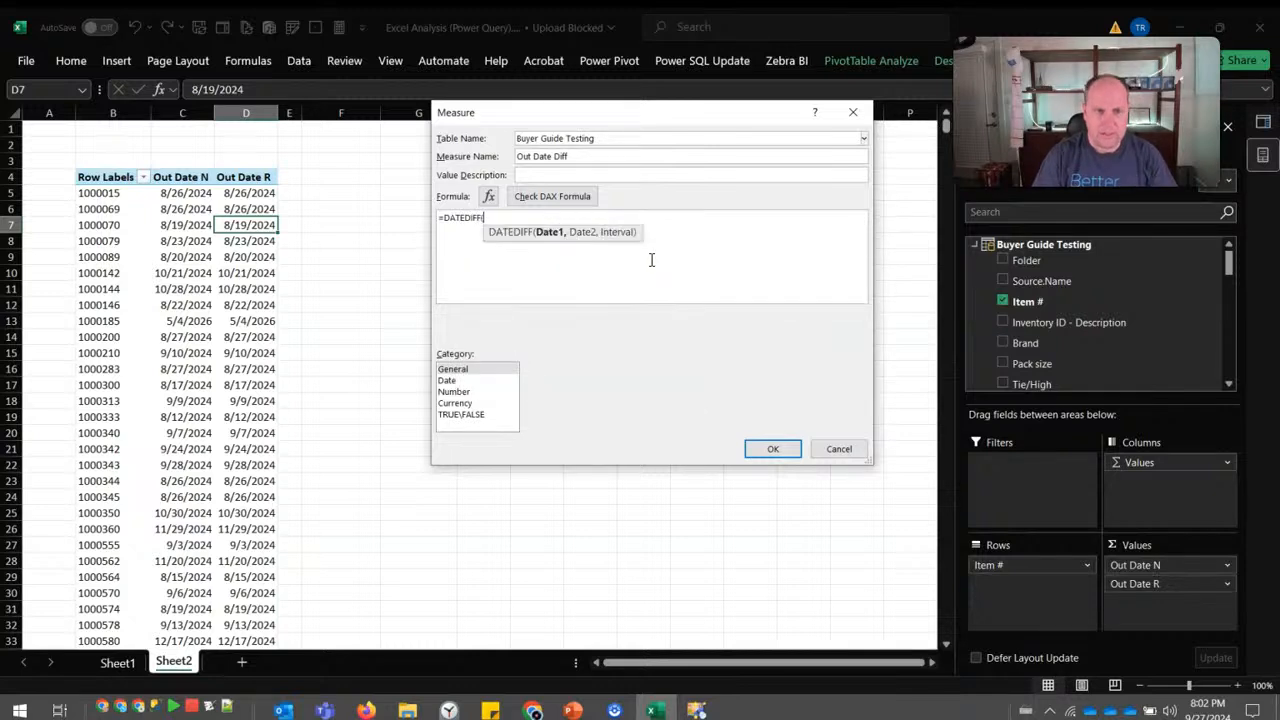
{"action": "type", "text": "["}
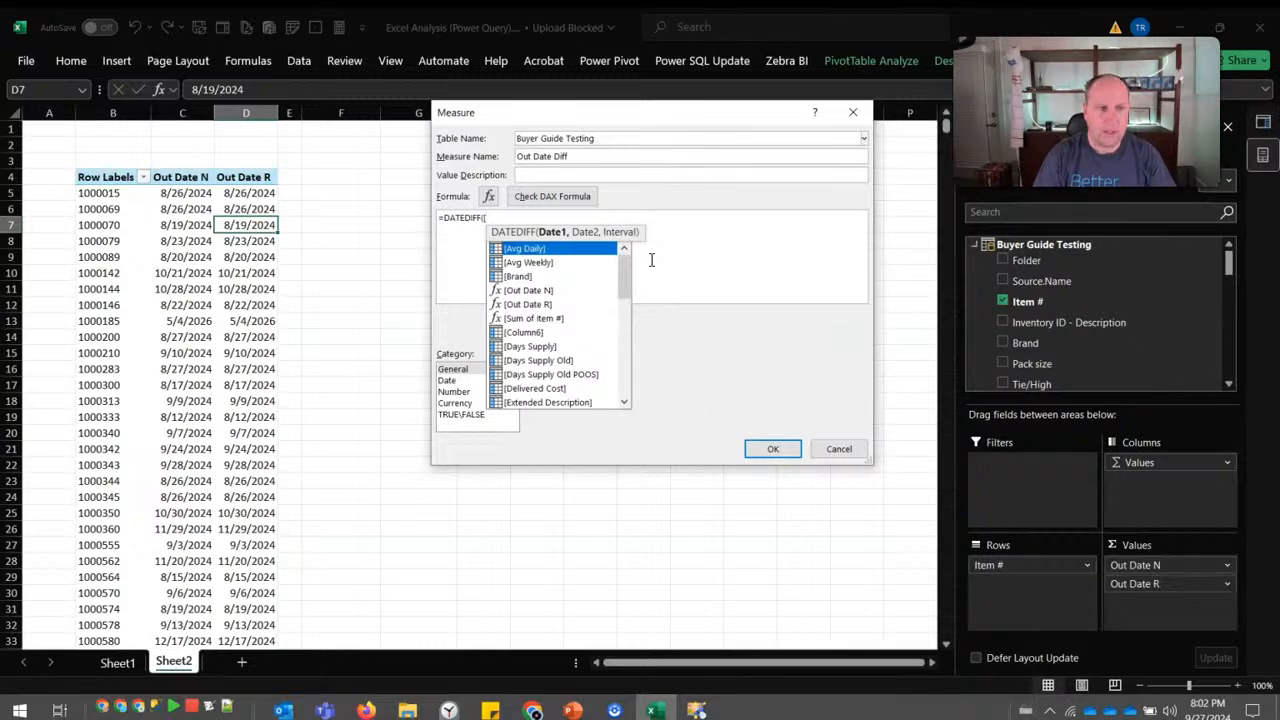
{"action": "type", "text": "out"}
{"action": "key", "text": "Tab"}
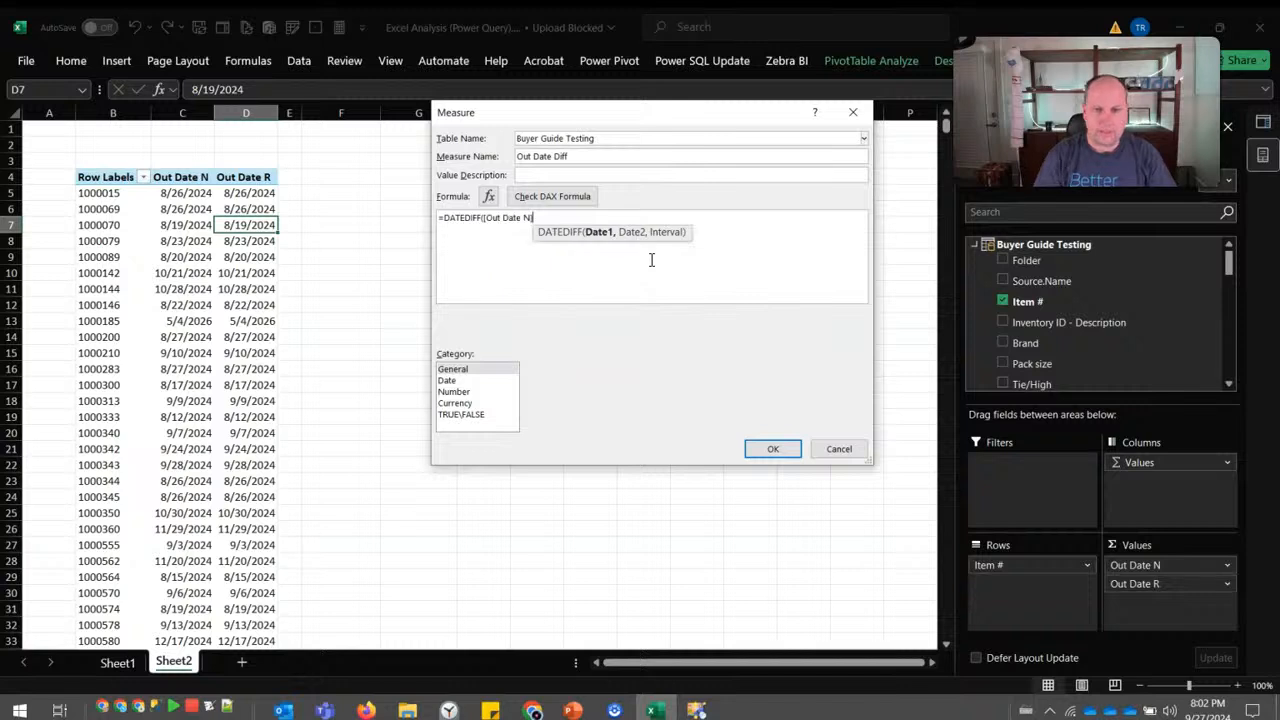
{"action": "type", "text": ",[out"}
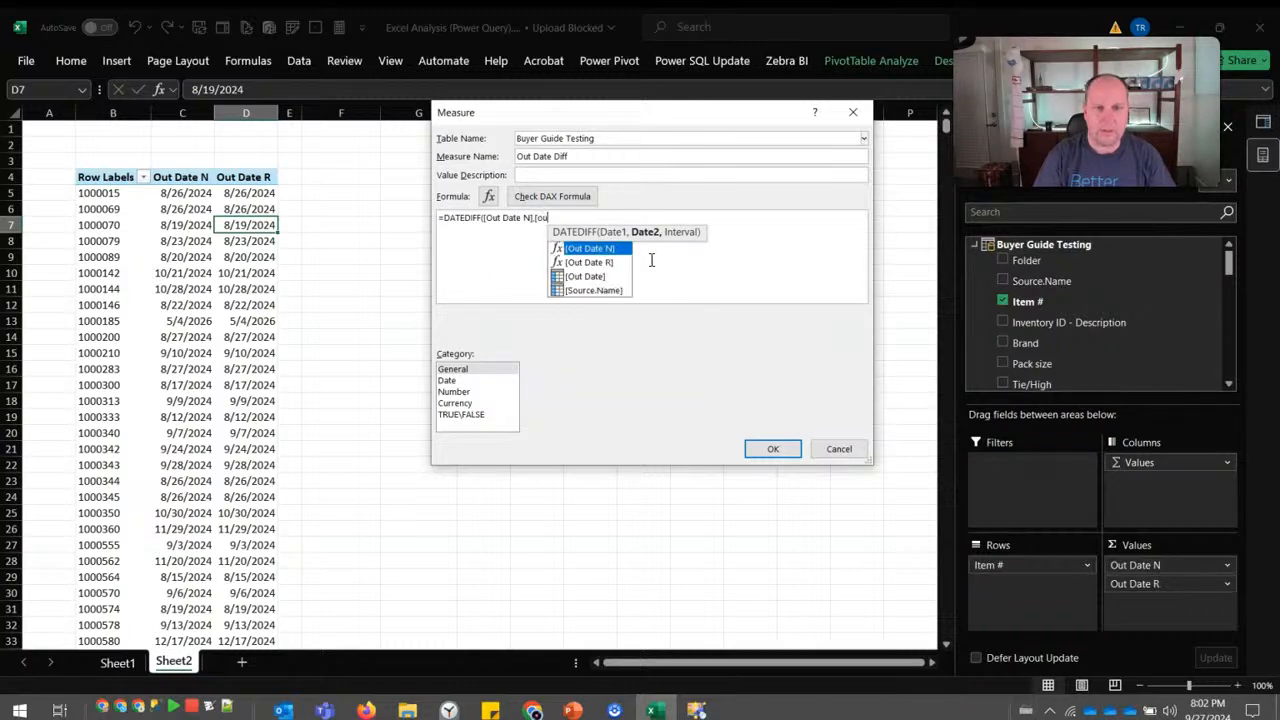
{"action": "key", "text": "Down"}
{"action": "key", "text": "Tab"}
{"action": "type", "text": ",d"}
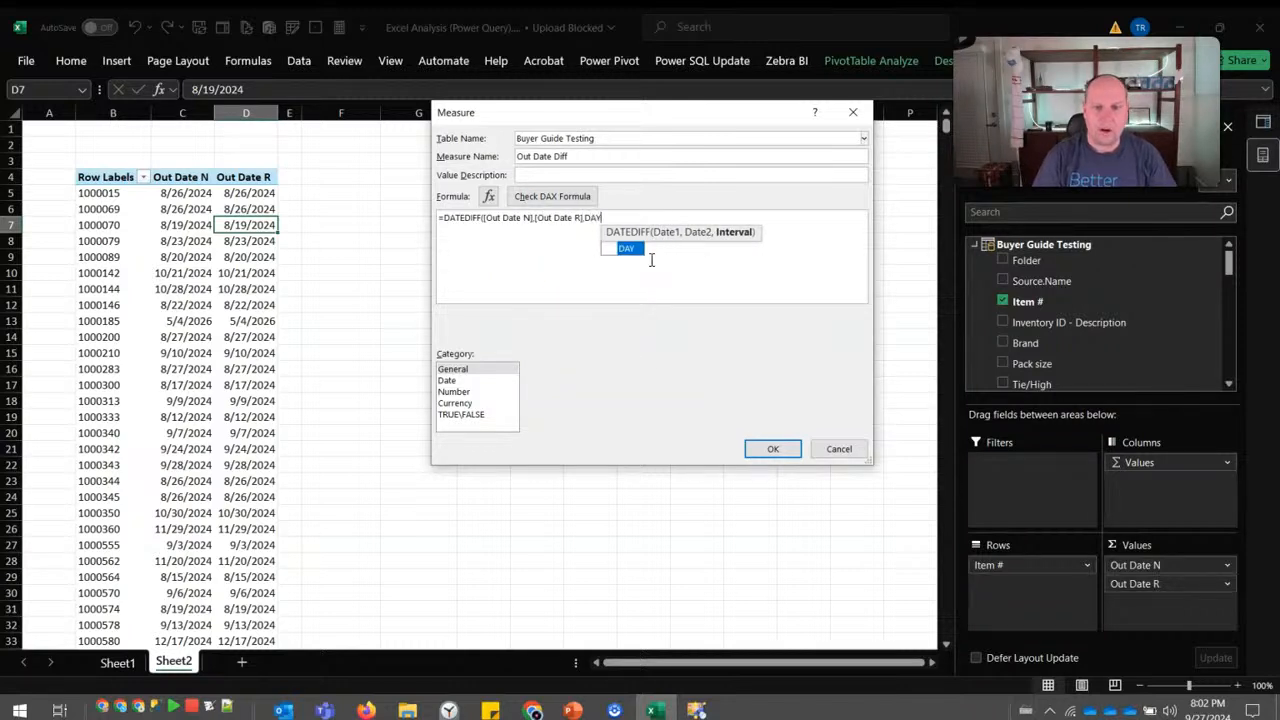
{"action": "key", "text": "Tab"}
{"action": "type", "text": ")"}
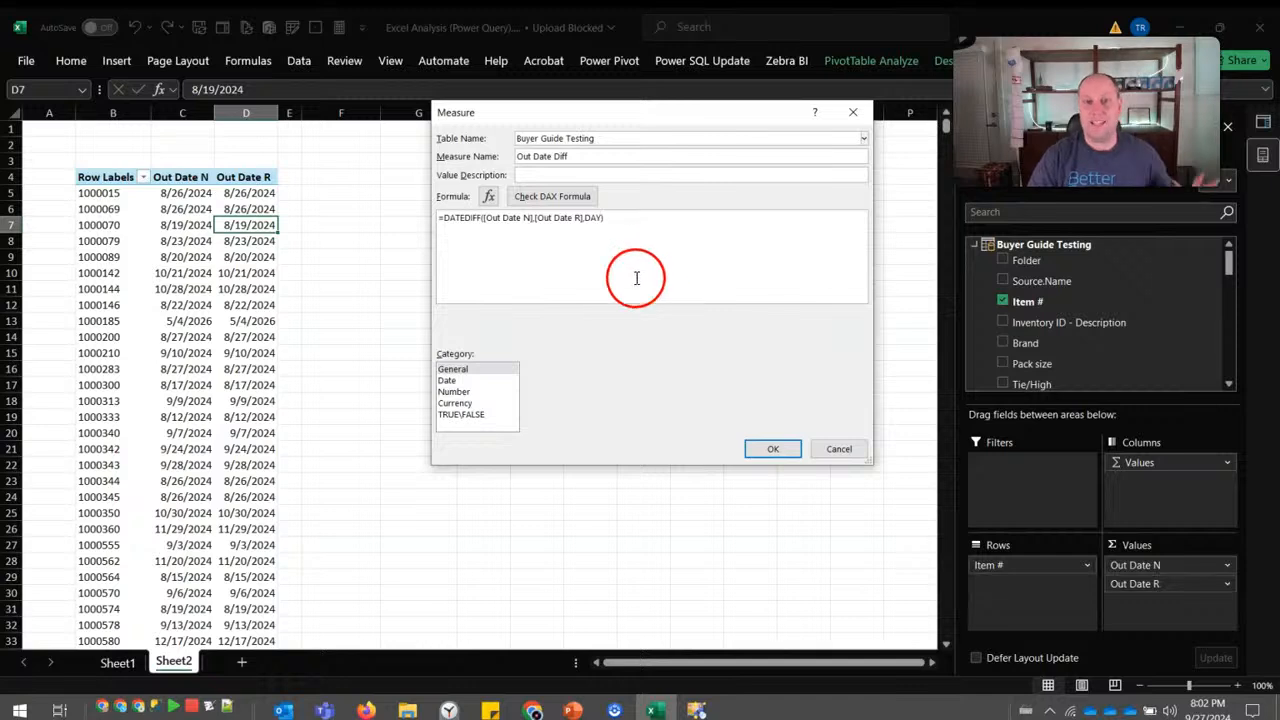
Format the Out Date Diff measure as a whole number with a thousands separator and add it to the PivotTable values.
{"action": "left_click", "coordinate": [455, 391]}
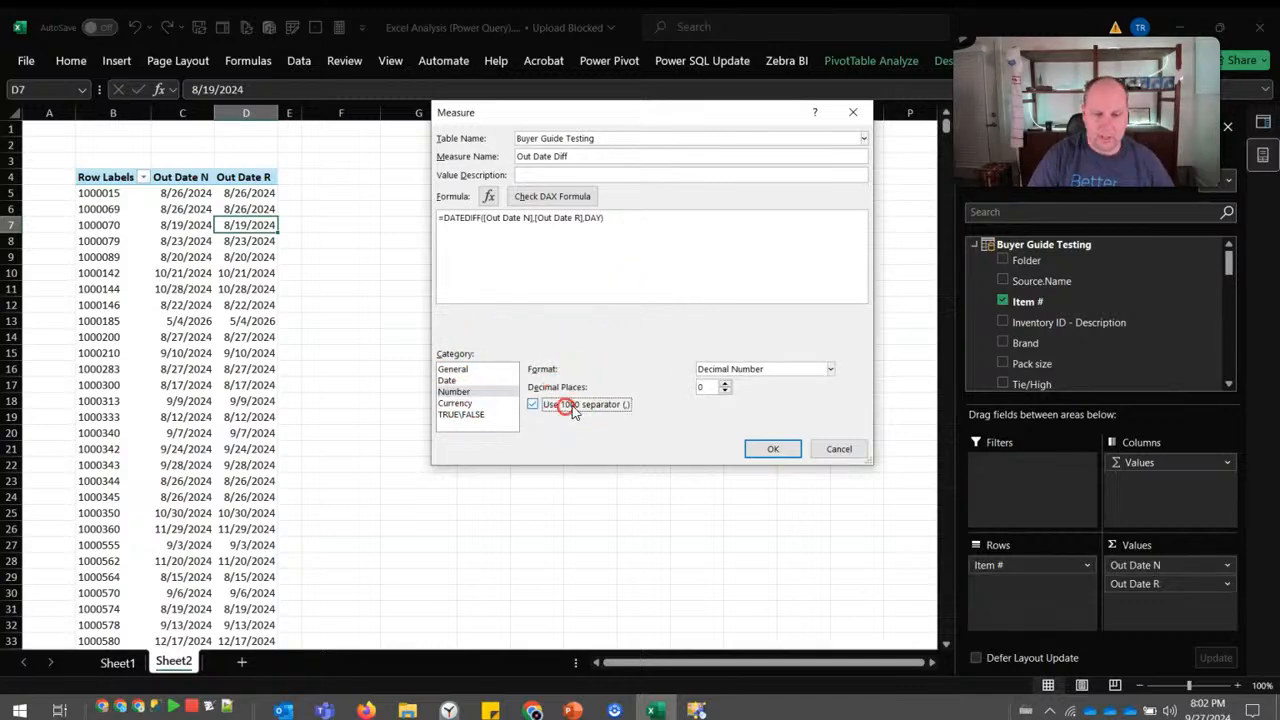
{"action": "left_click", "coordinate": [752, 369]}
{"action": "left_click", "coordinate": [751, 397]}
{"action": "left_click", "coordinate": [773, 450]}
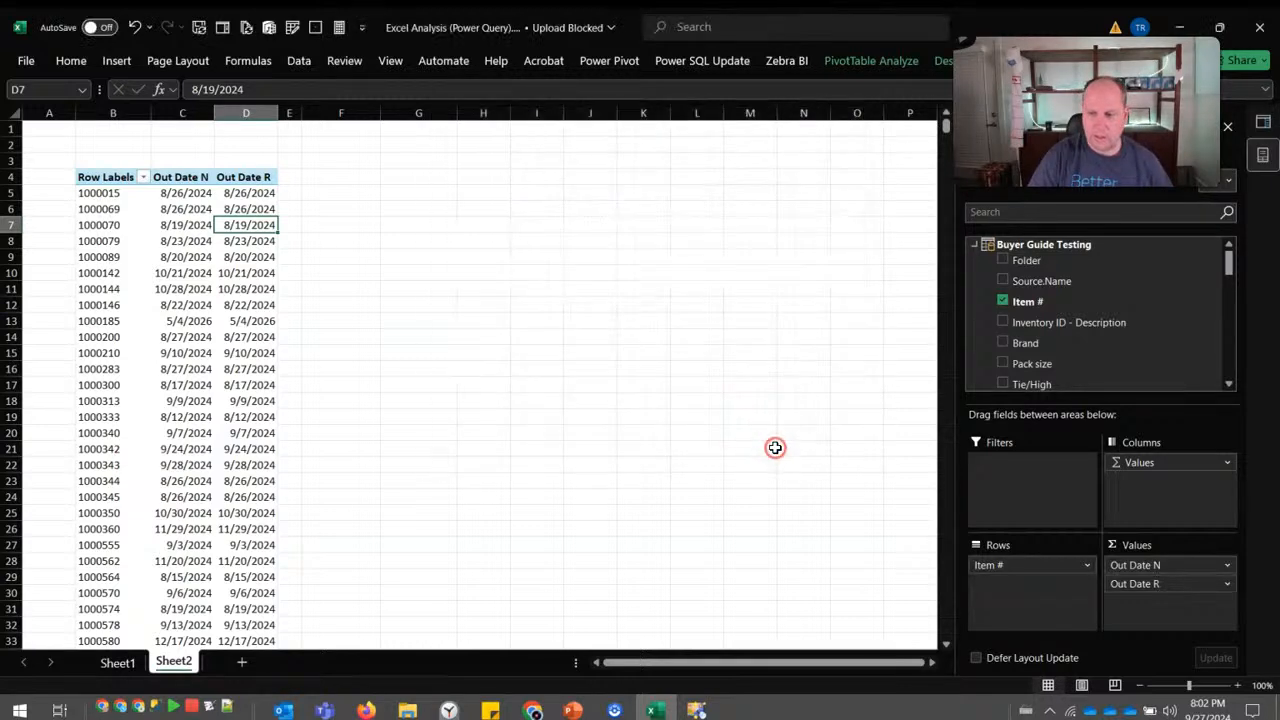
{"action": "left_click_drag", "start_coordinate": [1231, 262], "coordinate": [1231, 368]}
{"action": "left_click", "coordinate": [1004, 371]}
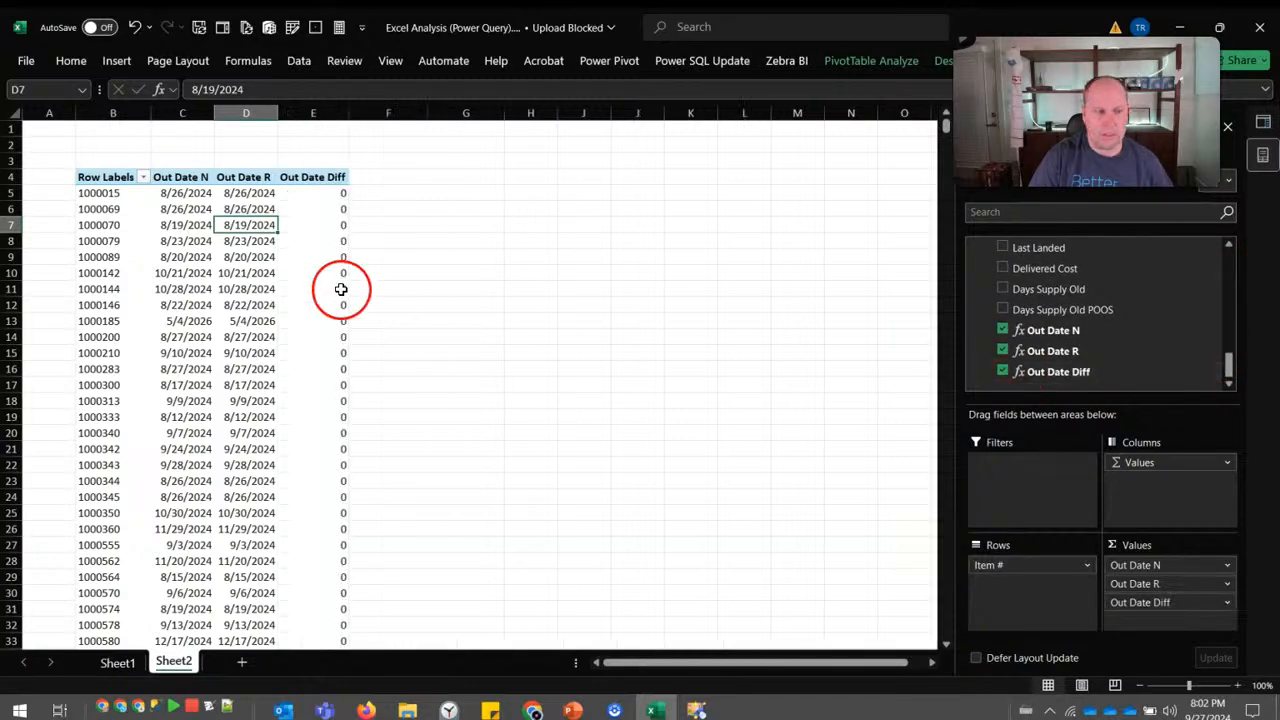
Check the Out Date Diff values from the first item down to the end of the PivotTable.
{"action": "left_click", "coordinate": [305, 236]}
{"action": "left_click", "coordinate": [312, 193]}
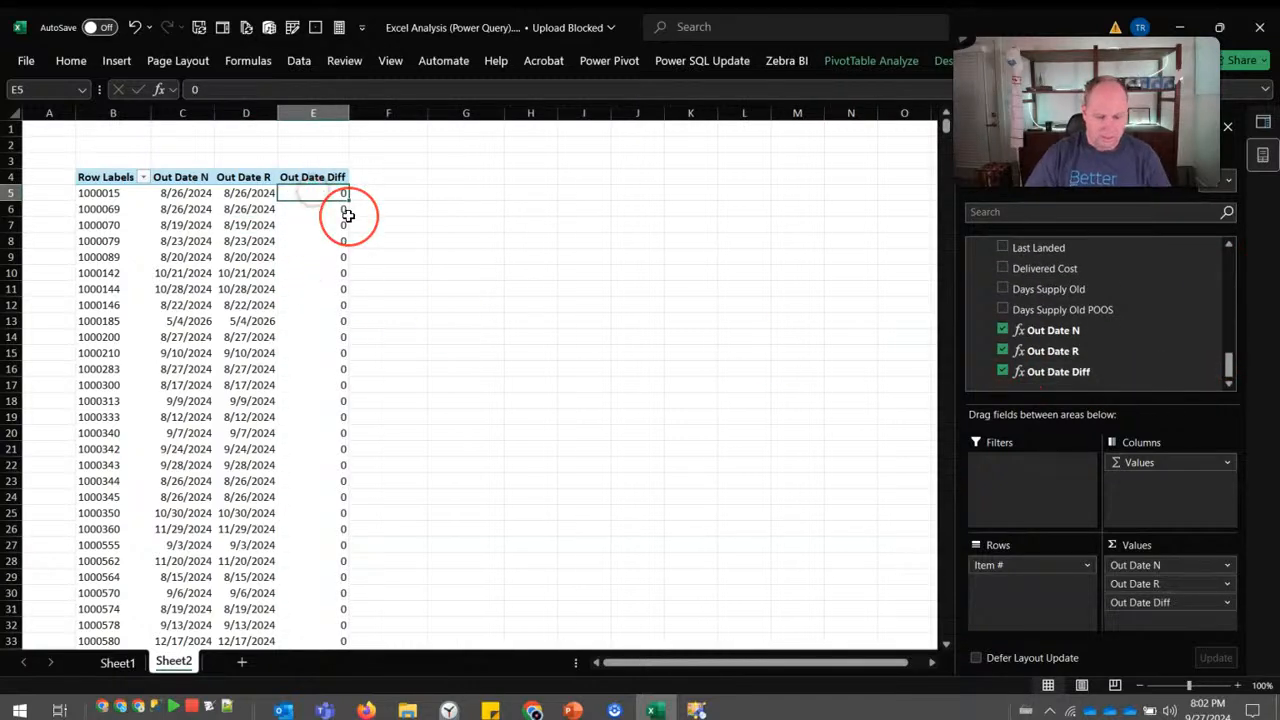
{"action": "key", "text": "ctrl+shift+Down"}
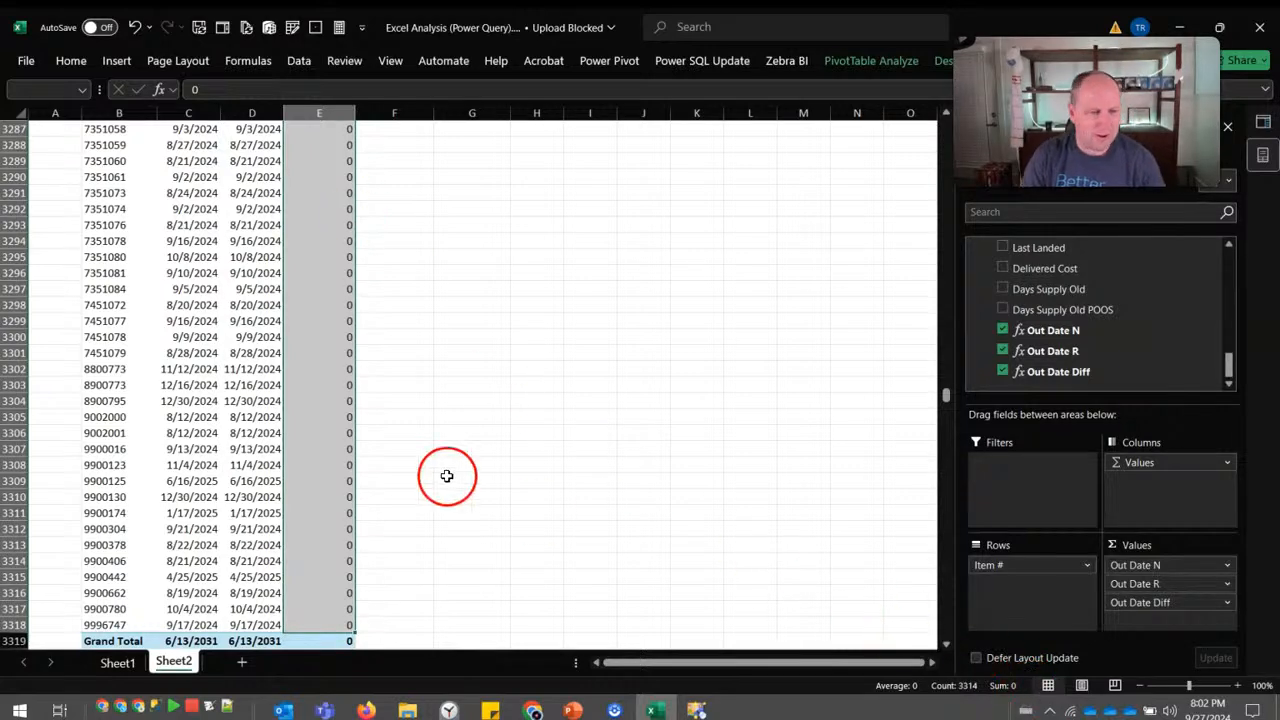
{"action": "left_click", "coordinate": [258, 243]}
{"action": "key", "text": "ctrl+Up"}
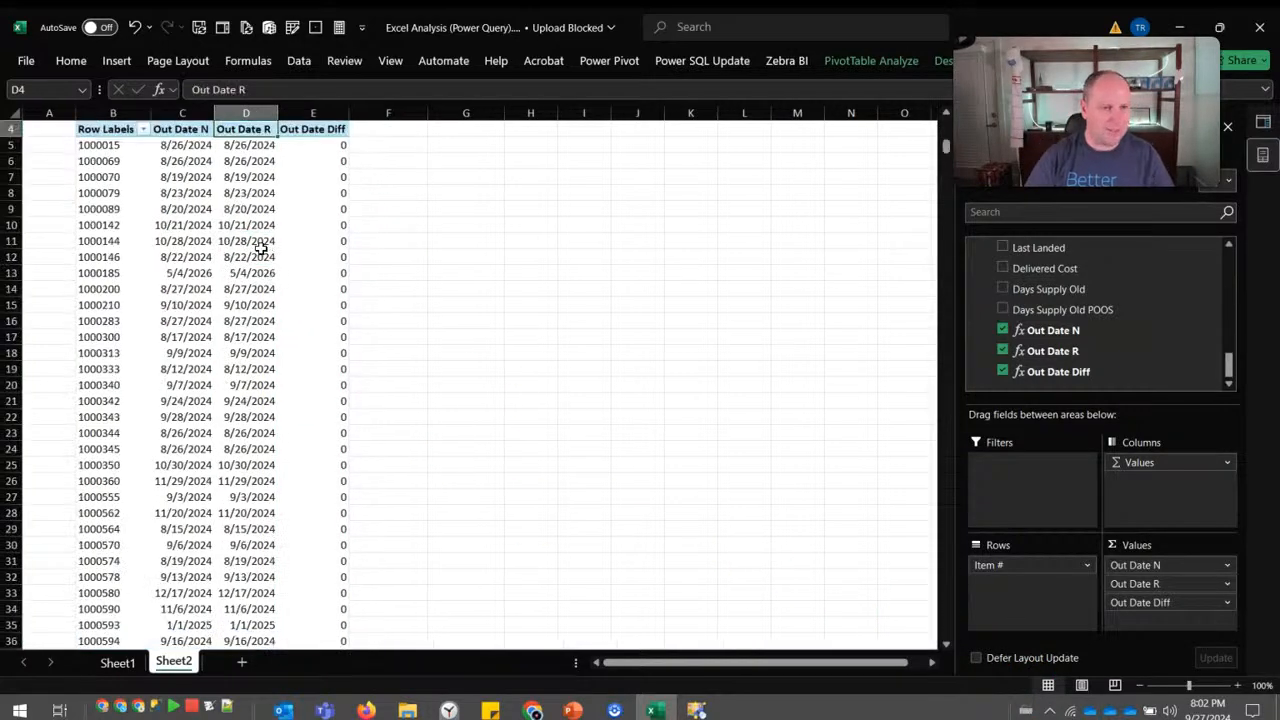
{"action": "key", "text": "ctrl+Up"}
{"action": "key", "text": "Down"}
{"action": "key", "text": "Down"}
{"action": "key", "text": "Down"}
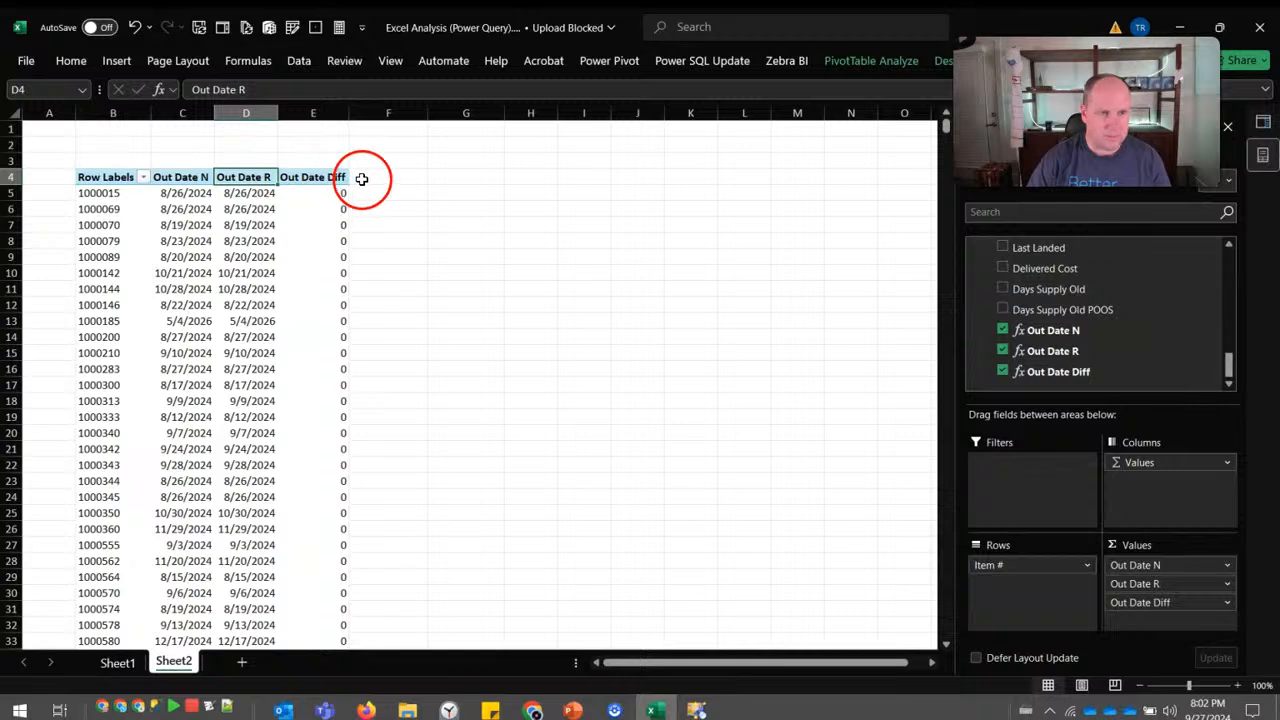
{"action": "left_click", "coordinate": [325, 195]}
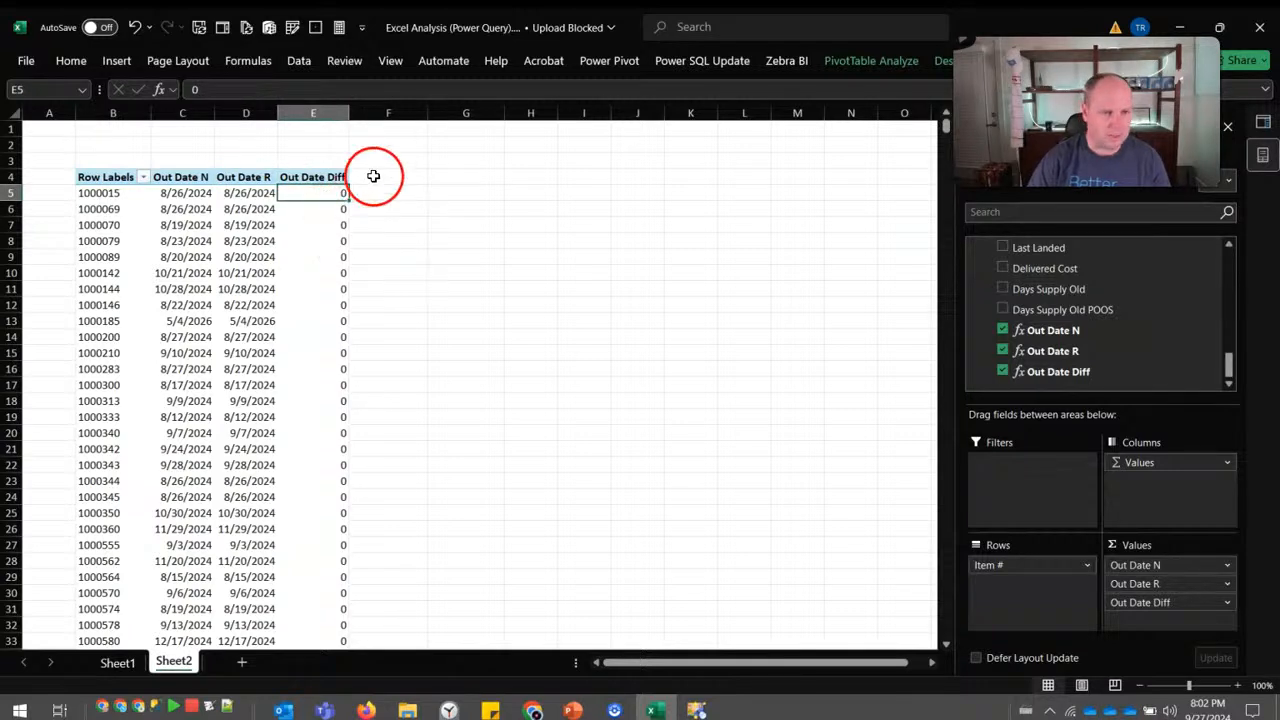
{"action": "left_click", "coordinate": [370, 176]}
{"action": "left_click", "coordinate": [325, 197]}
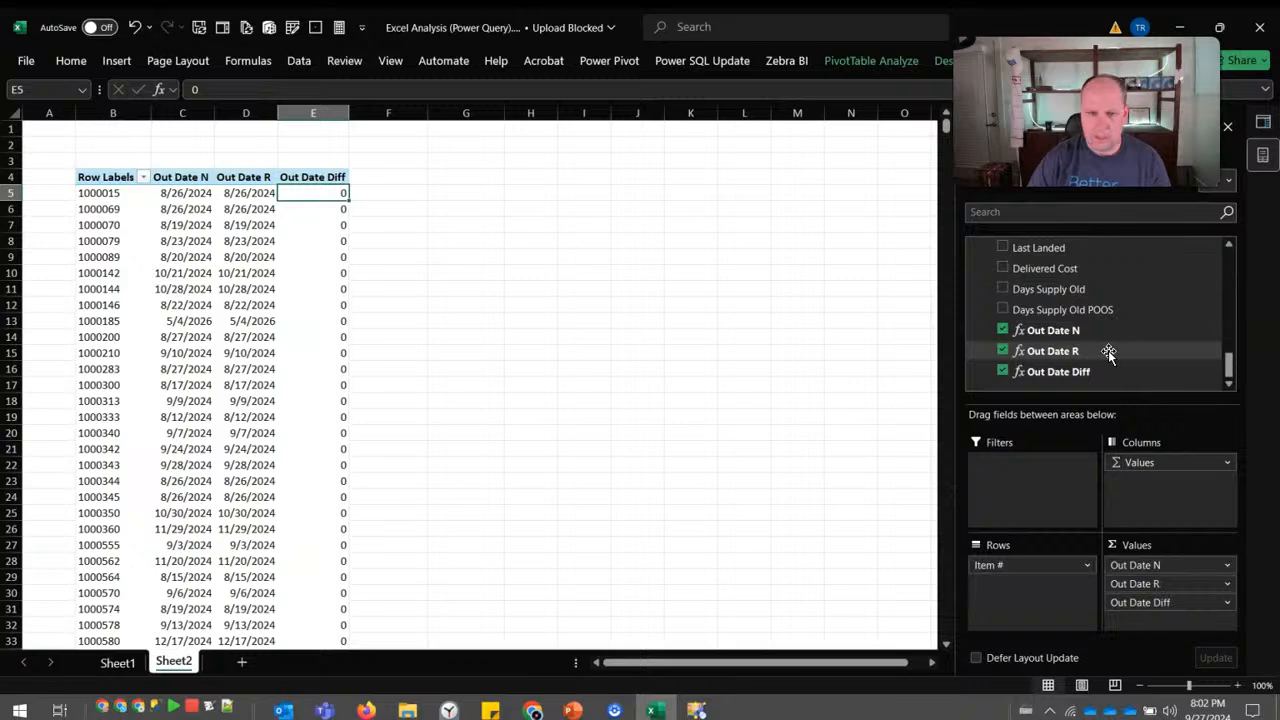
Switch to the browser, look at the Days Supply fields in the Buyer Guide report, and return to the Excel workbook.
{"action": "key", "text": "alt+Tab"}
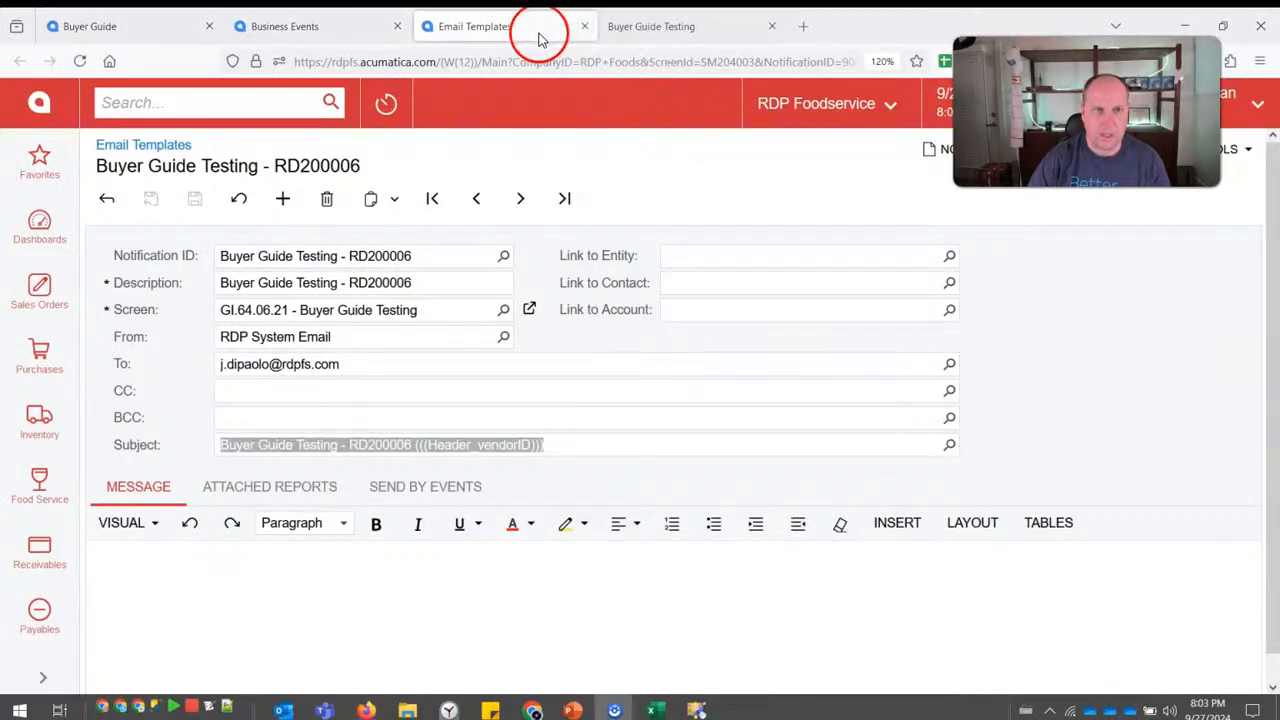
{"action": "key", "text": "ctrl+Tab"}
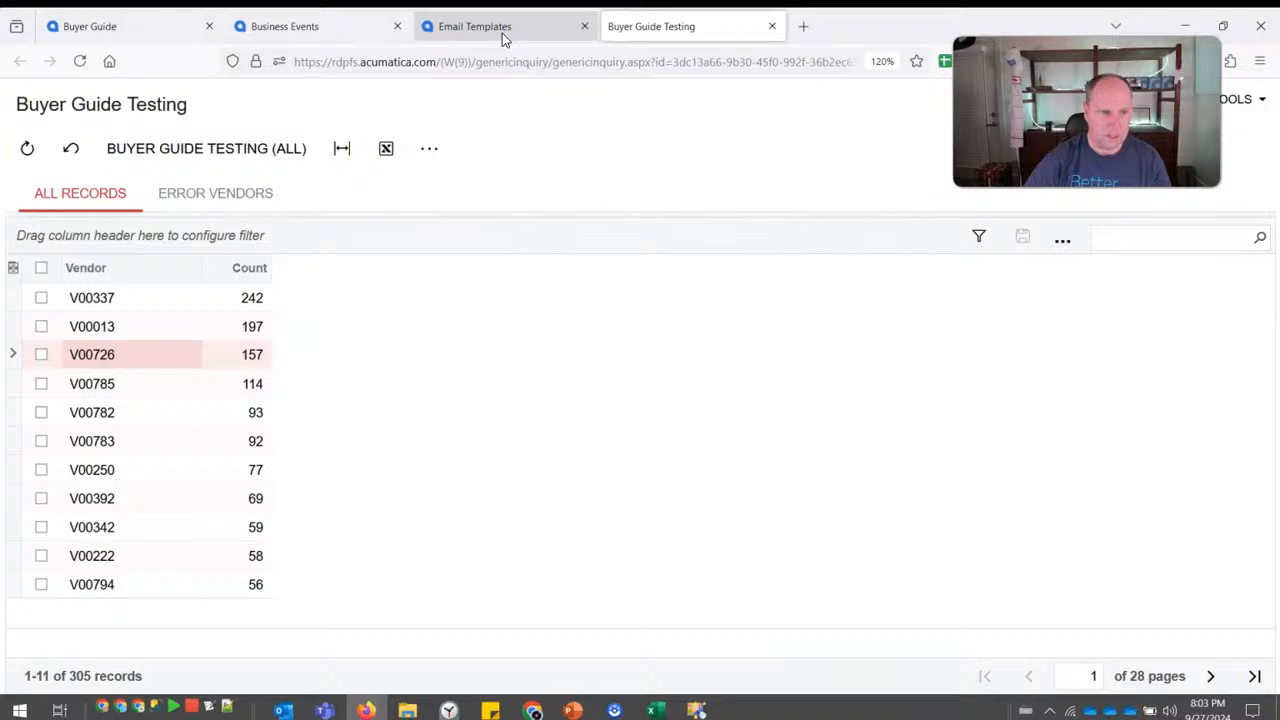
{"action": "key", "text": "ctrl+shift+Tab"}
{"action": "key", "text": "ctrl+shift+Tab"}
{"action": "key", "text": "ctrl+shift+Tab"}
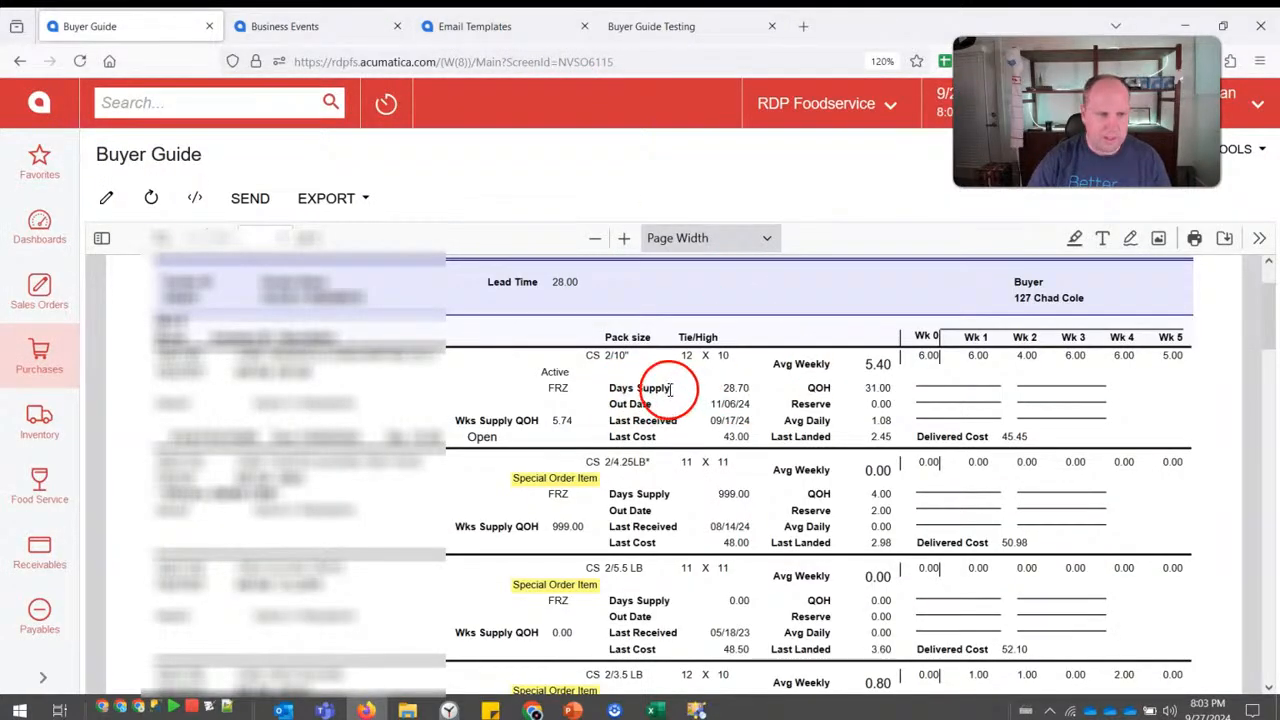
{"action": "key", "text": "alt+Tab"}
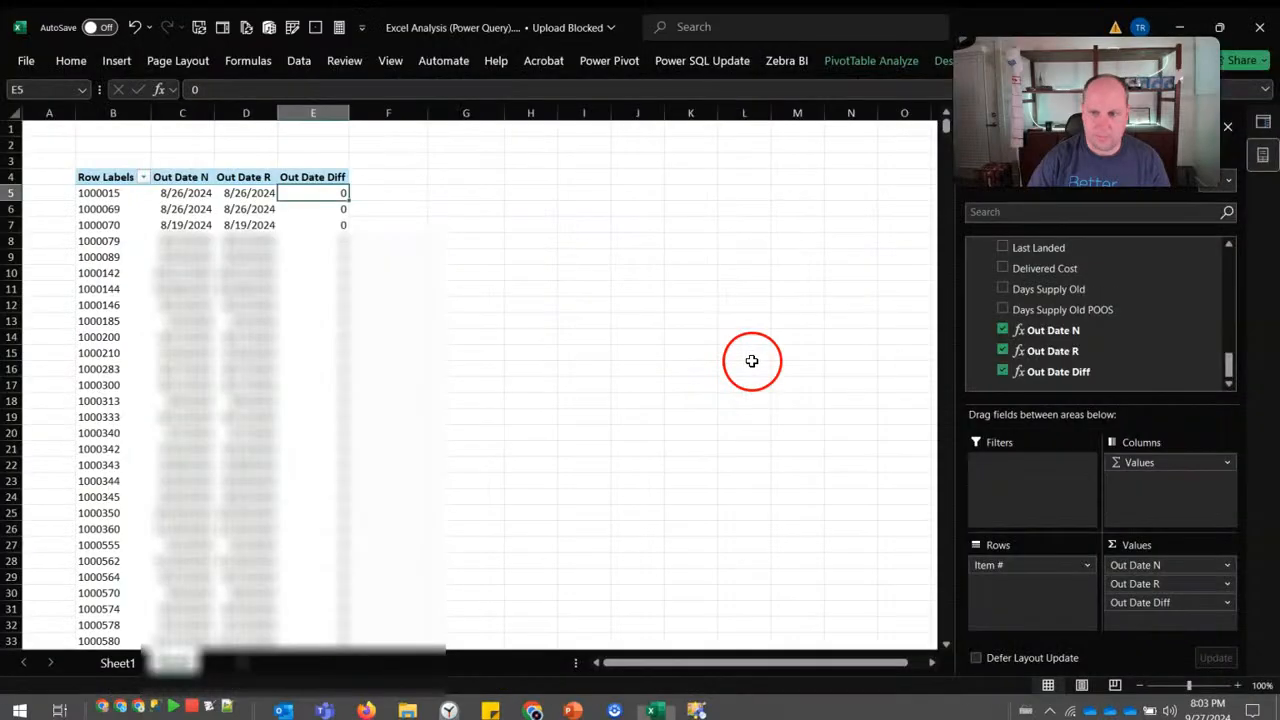
Create a Buyer Guide Testing measure named Days Supply N using a copy of the Out Date N formula.
{"action": "right_click", "coordinate": [1084, 330]}
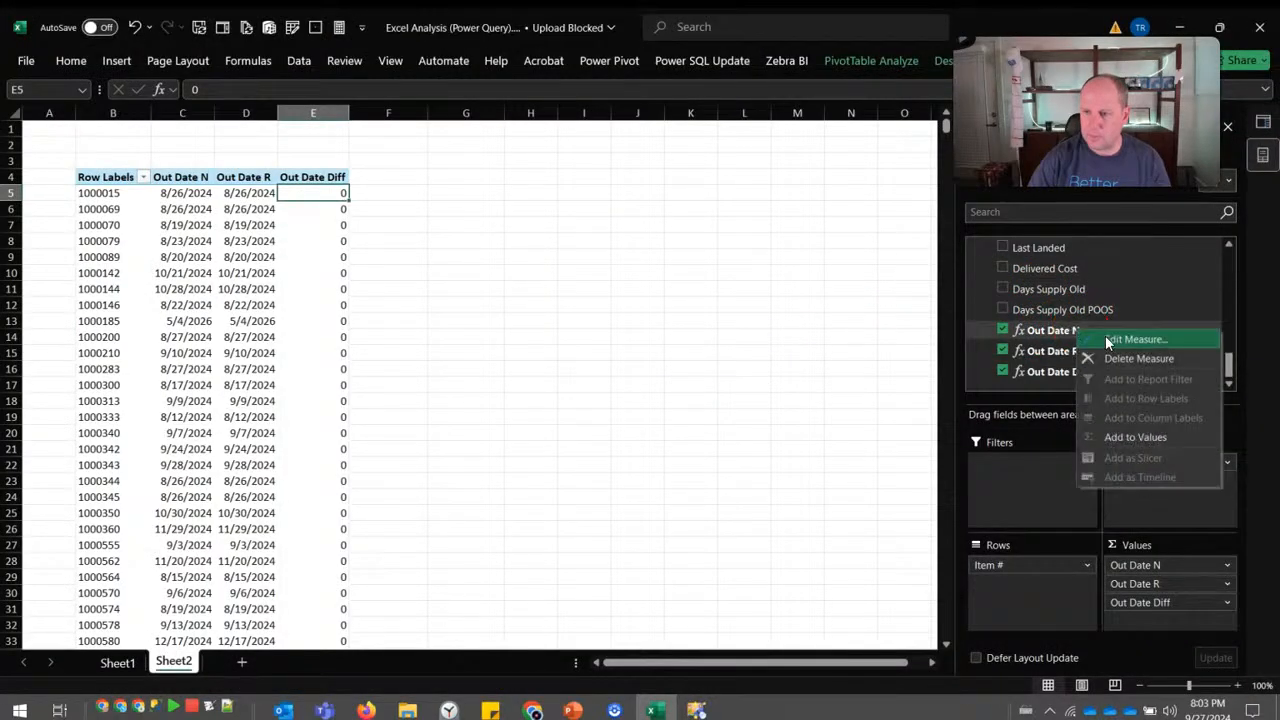
{"action": "left_click", "coordinate": [1108, 342]}
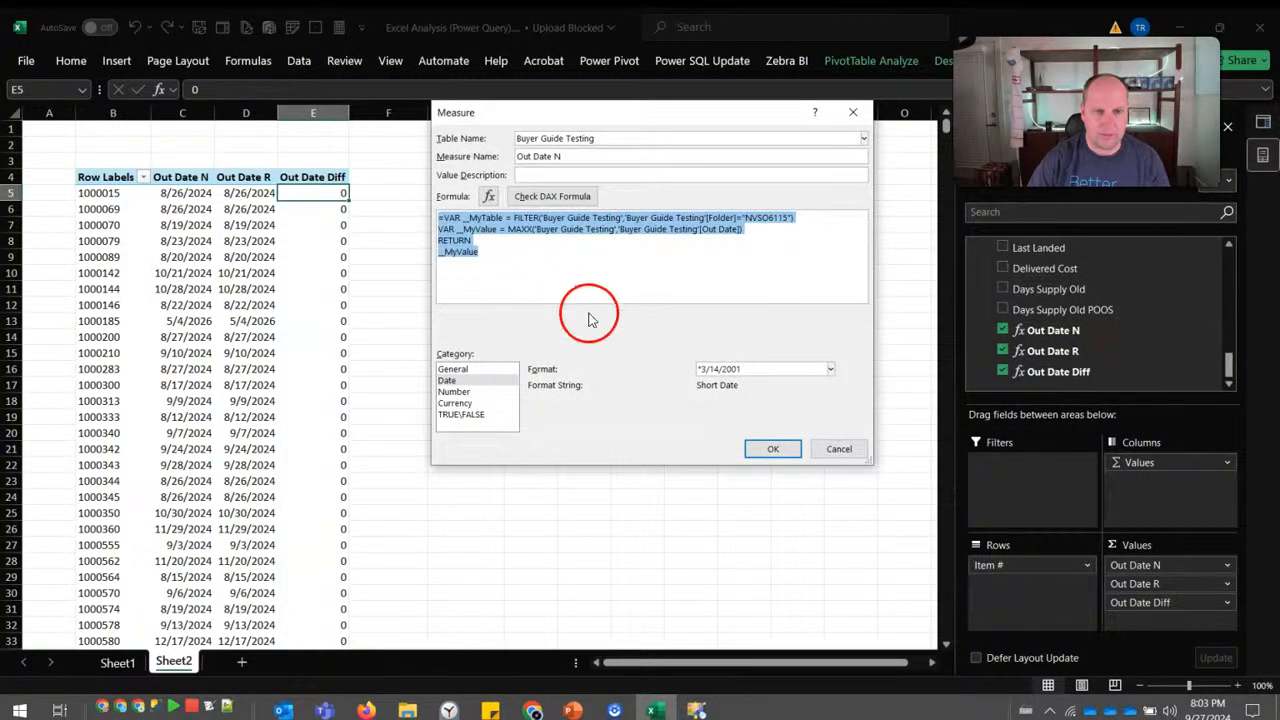
{"action": "left_click", "coordinate": [838, 450]}
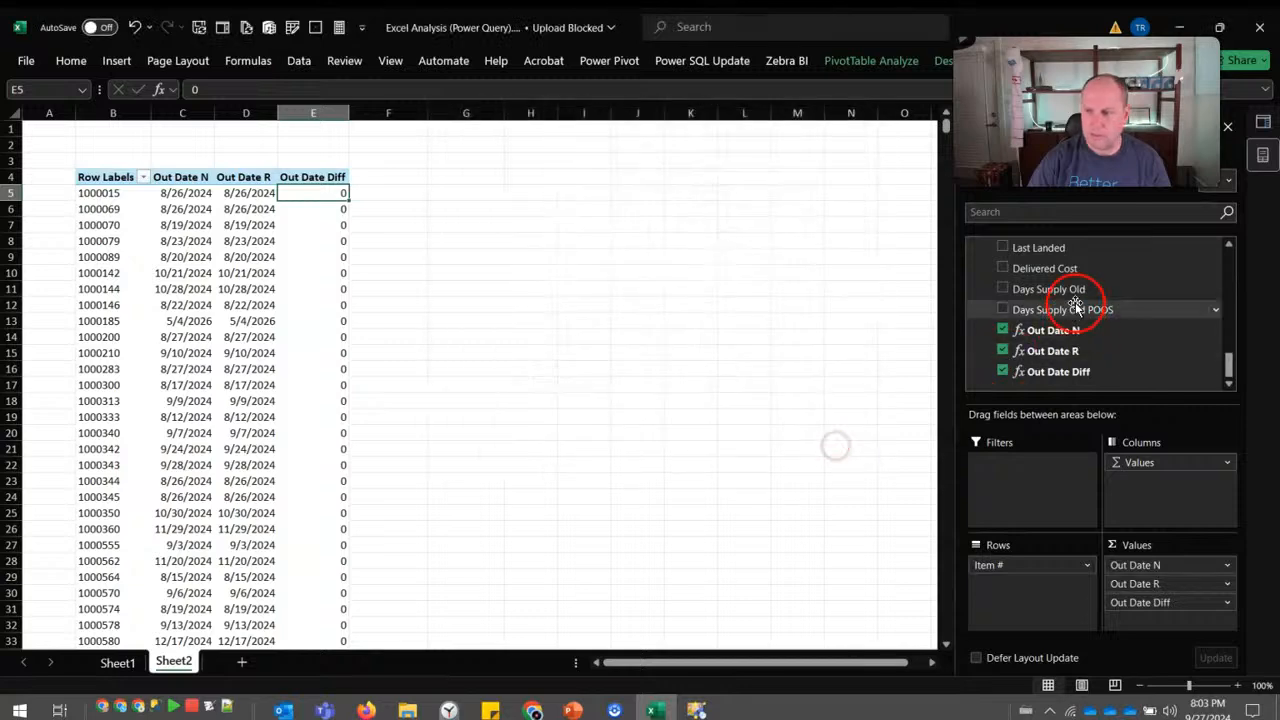
{"action": "left_click_drag", "start_coordinate": [1233, 372], "coordinate": [1229, 251]}
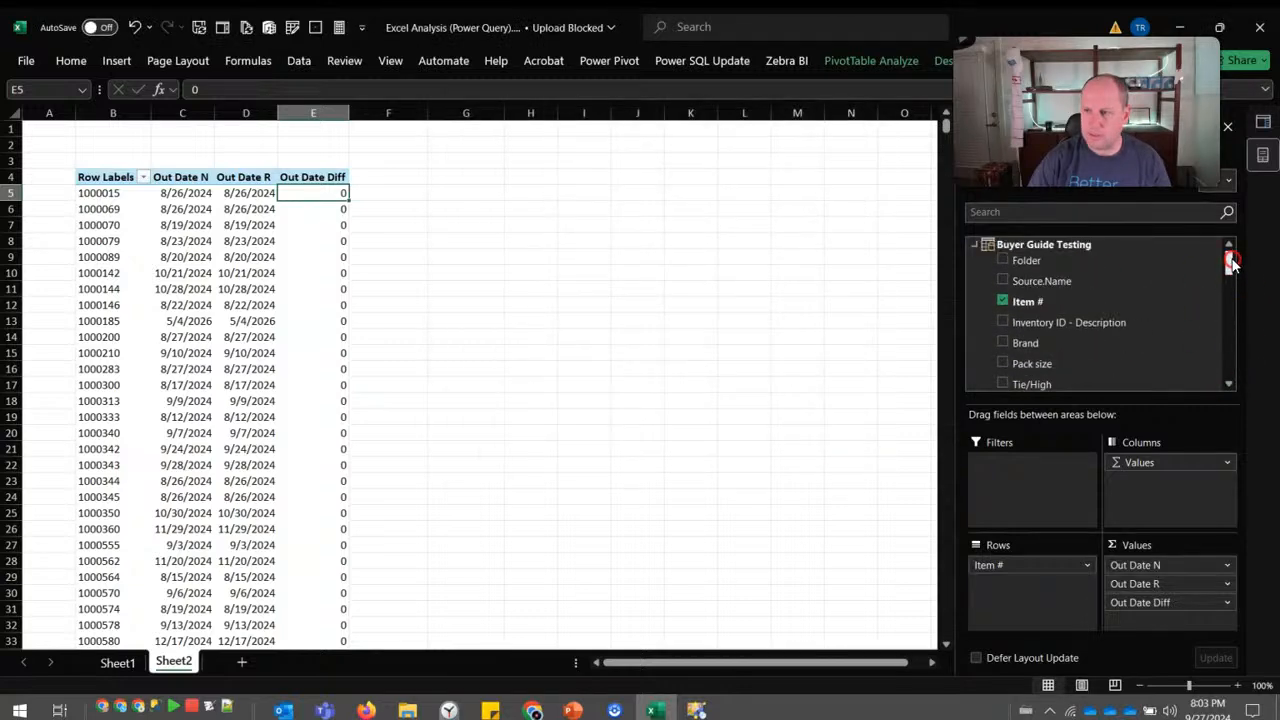
{"action": "right_click", "coordinate": [1072, 247]}
{"action": "left_click", "coordinate": [1100, 258]}
{"action": "left_click", "coordinate": [551, 240]}
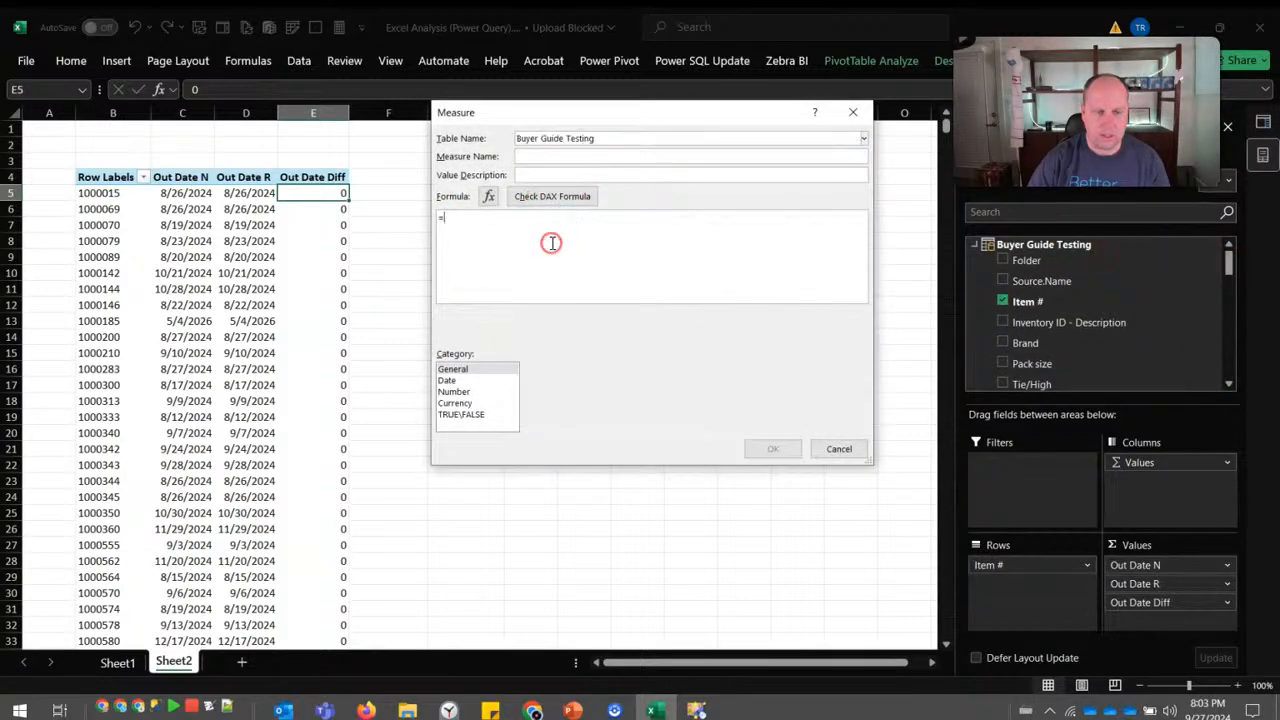
{"action": "type", "text": "=VAR _MyTable = FILTER('Buyer Guide Testing','Buyer Guide Testing'[Folder]=\"NVSO6115\") VAR _MyValue = MAXX('Buyer Guide Testing','Buyer Guide Testing'[Out Date]) RETURN _MyValue"}
{"action": "left_click", "coordinate": [572, 156]}
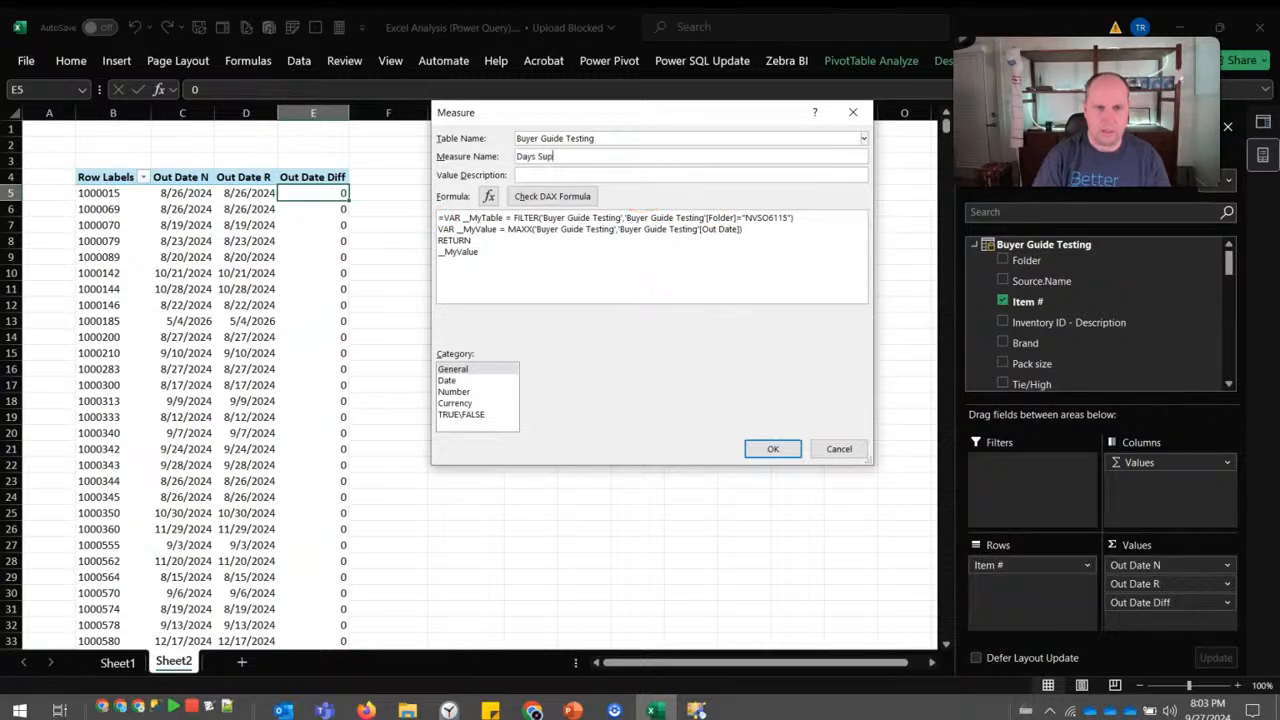
Format the Days Supply N measure as a whole number and add it to the PivotTable values.
{"action": "left_click", "coordinate": [470, 391]}
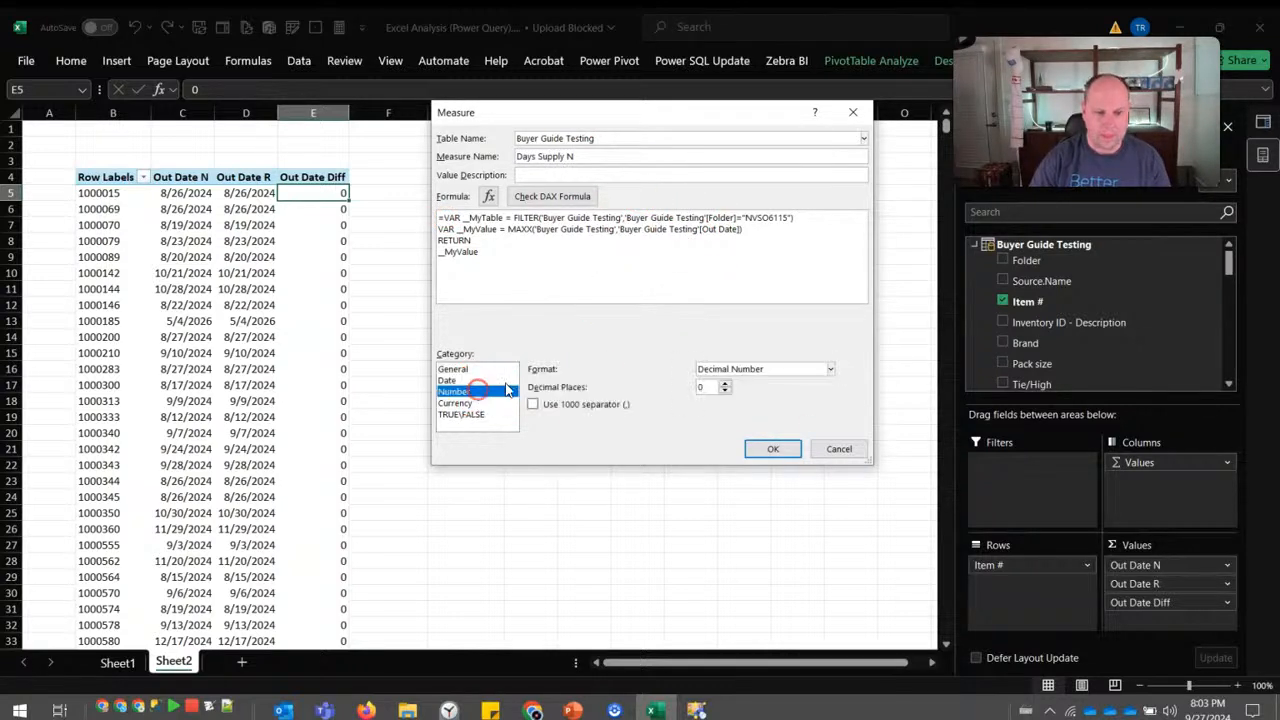
{"action": "left_click", "coordinate": [737, 369]}
{"action": "left_click", "coordinate": [733, 401]}
{"action": "left_click", "coordinate": [771, 449]}
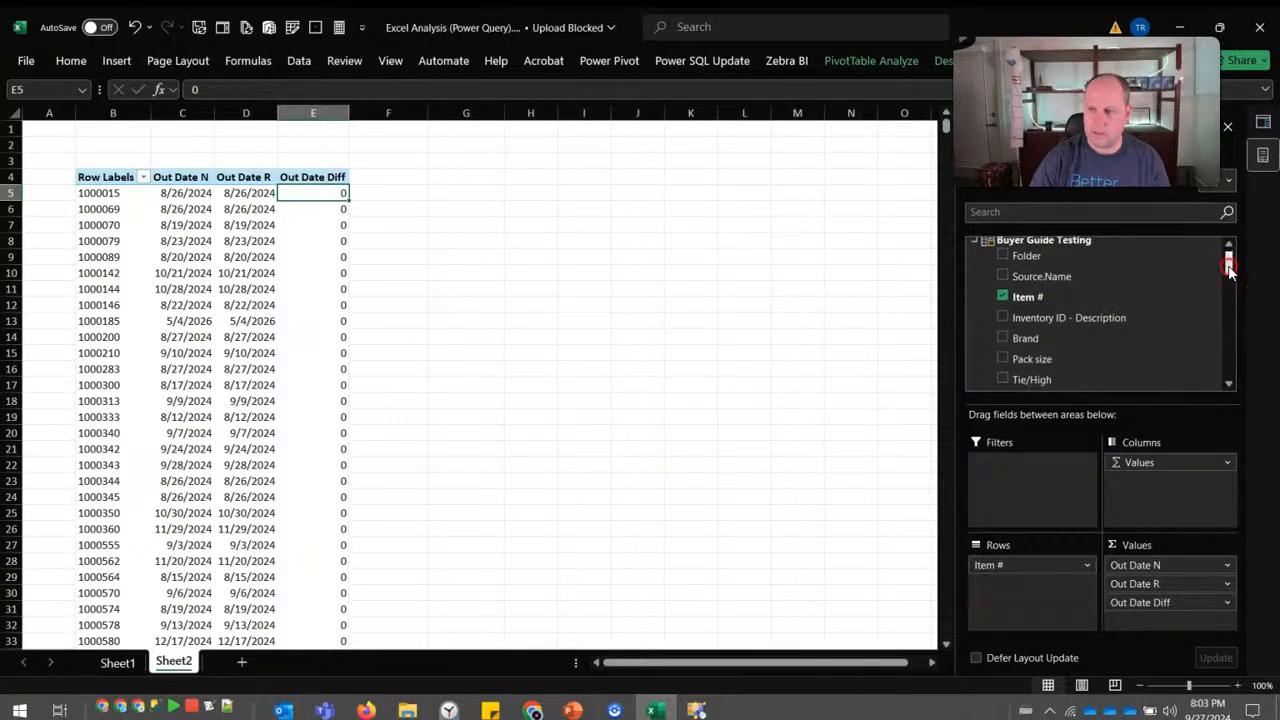
{"action": "left_click_drag", "start_coordinate": [1226, 265], "coordinate": [1227, 366]}
{"action": "left_click", "coordinate": [1002, 371]}
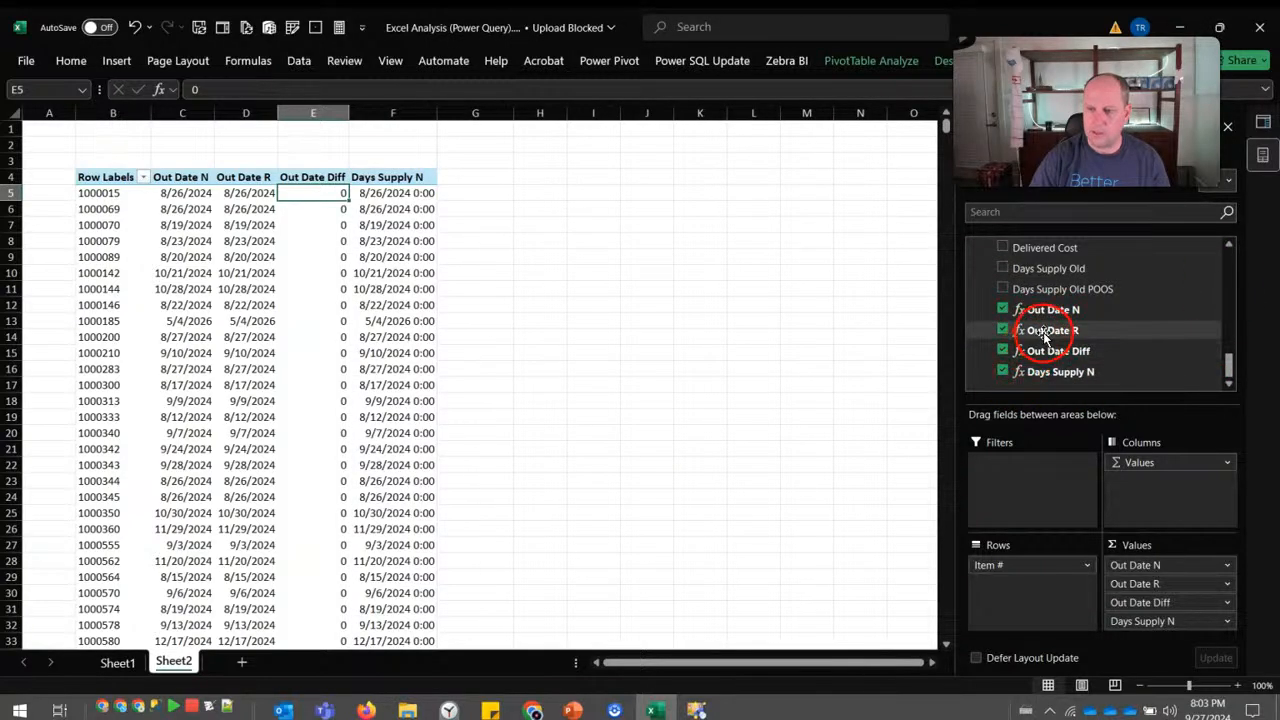
Edit the Days Supply N formula to reference the [Days Supply] column instead of [Out Date].
{"action": "right_click", "coordinate": [1046, 331]}
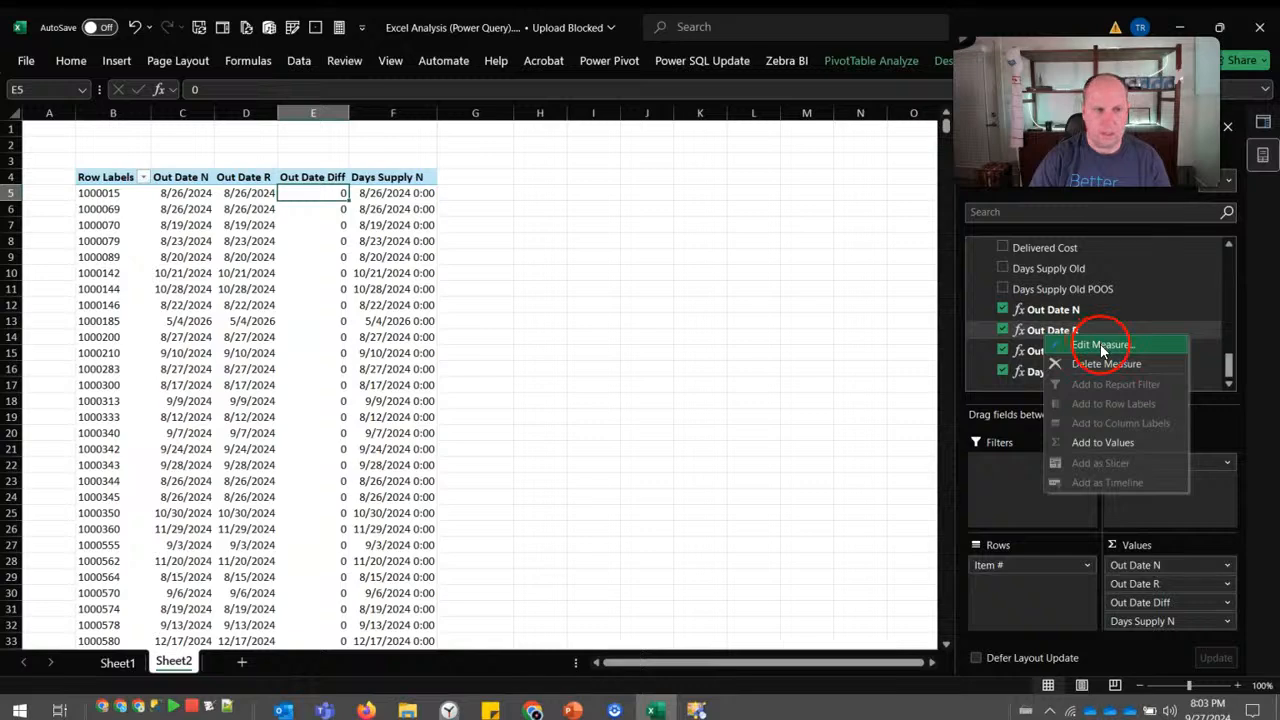
{"action": "left_click", "coordinate": [403, 213]}
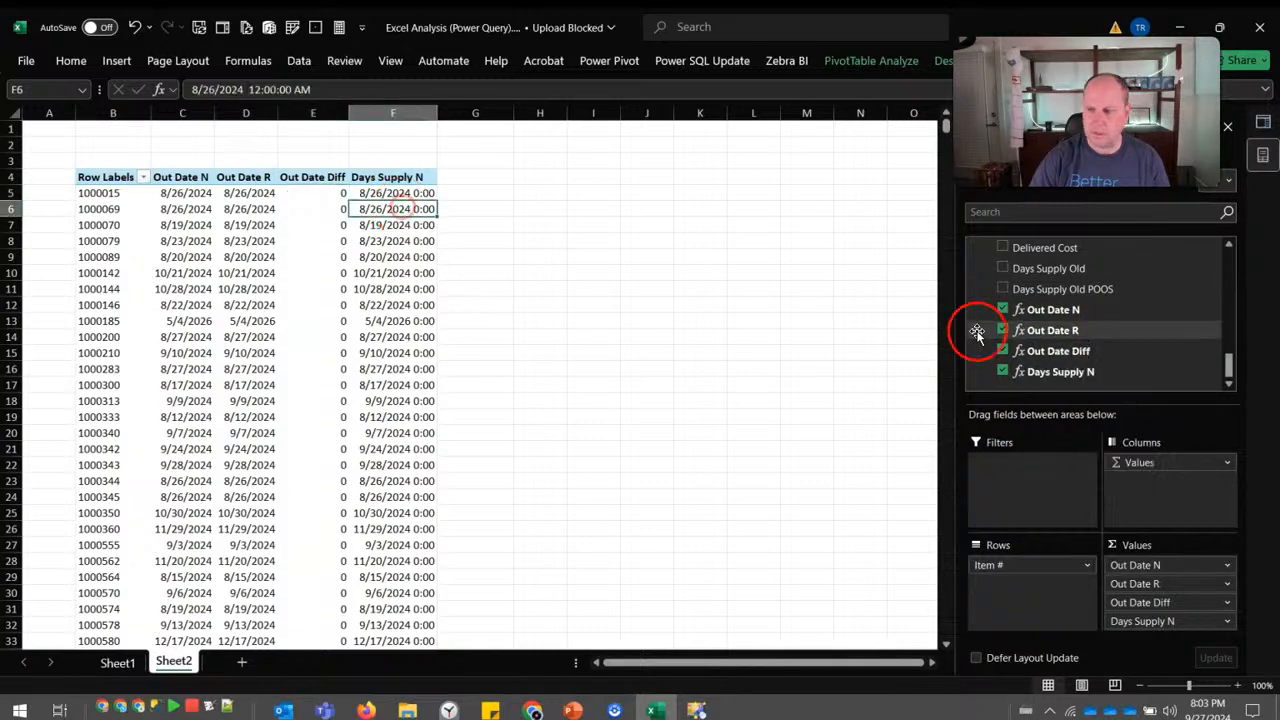
{"action": "right_click", "coordinate": [1062, 371]}
{"action": "left_click", "coordinate": [1115, 388]}
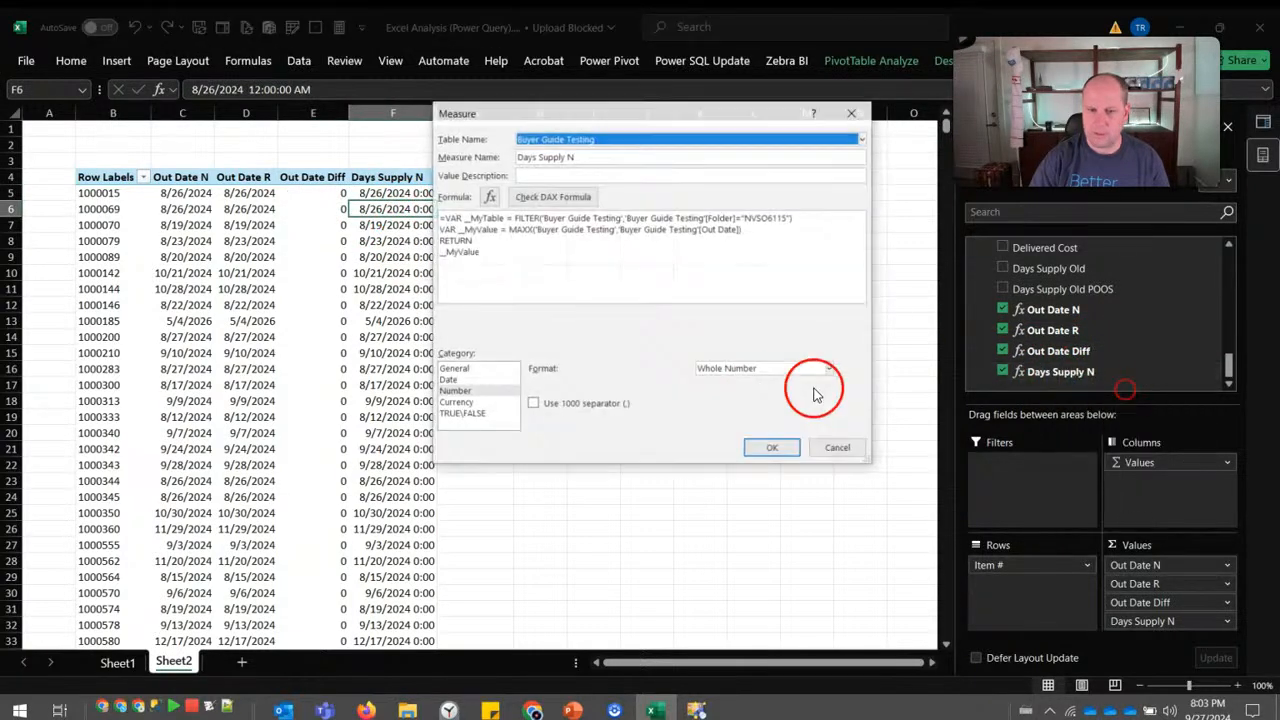
{"action": "left_click", "coordinate": [737, 229]}
{"action": "key", "text": "BackSpace"}
{"action": "key", "text": "BackSpace"}
{"action": "key", "text": "BackSpace"}
{"action": "key", "text": "BackSpace"}
{"action": "key", "text": "BackSpace"}
{"action": "key", "text": "BackSpace"}
{"action": "key", "text": "BackSpace"}
{"action": "key", "text": "BackSpace"}
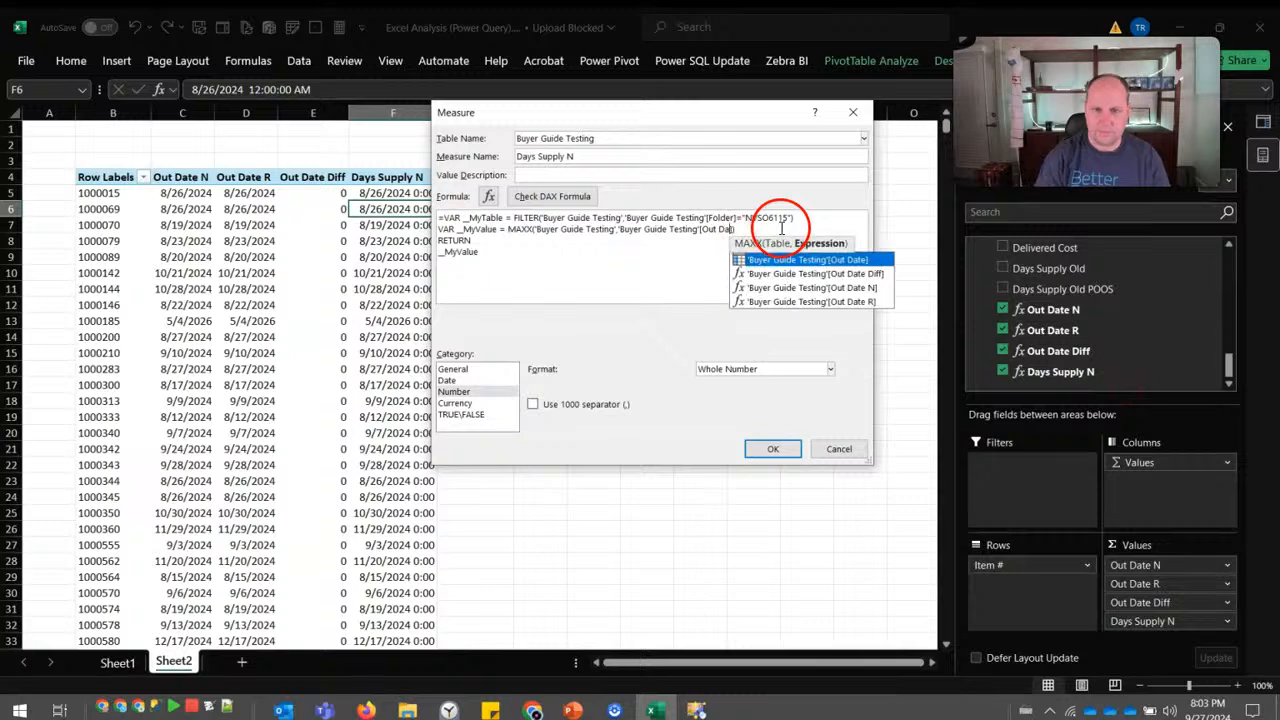
{"action": "type", "text": "Days Su"}
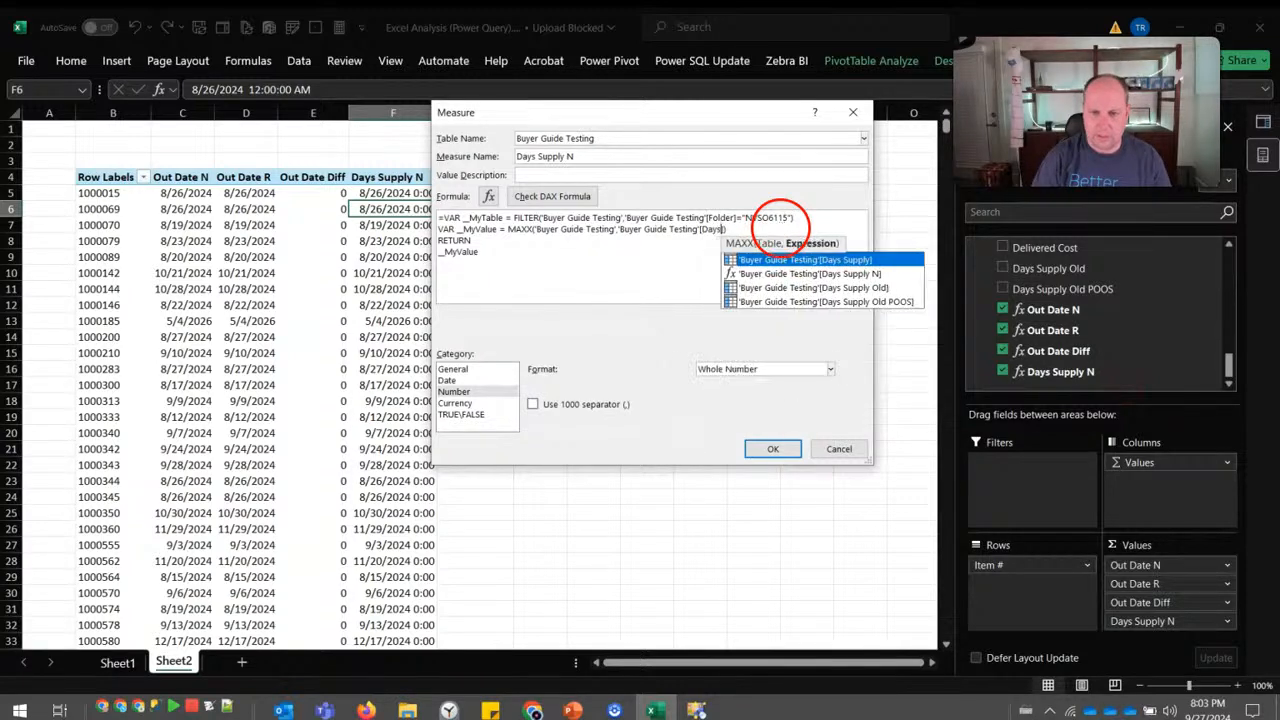
{"action": "type", "text": "pply"}
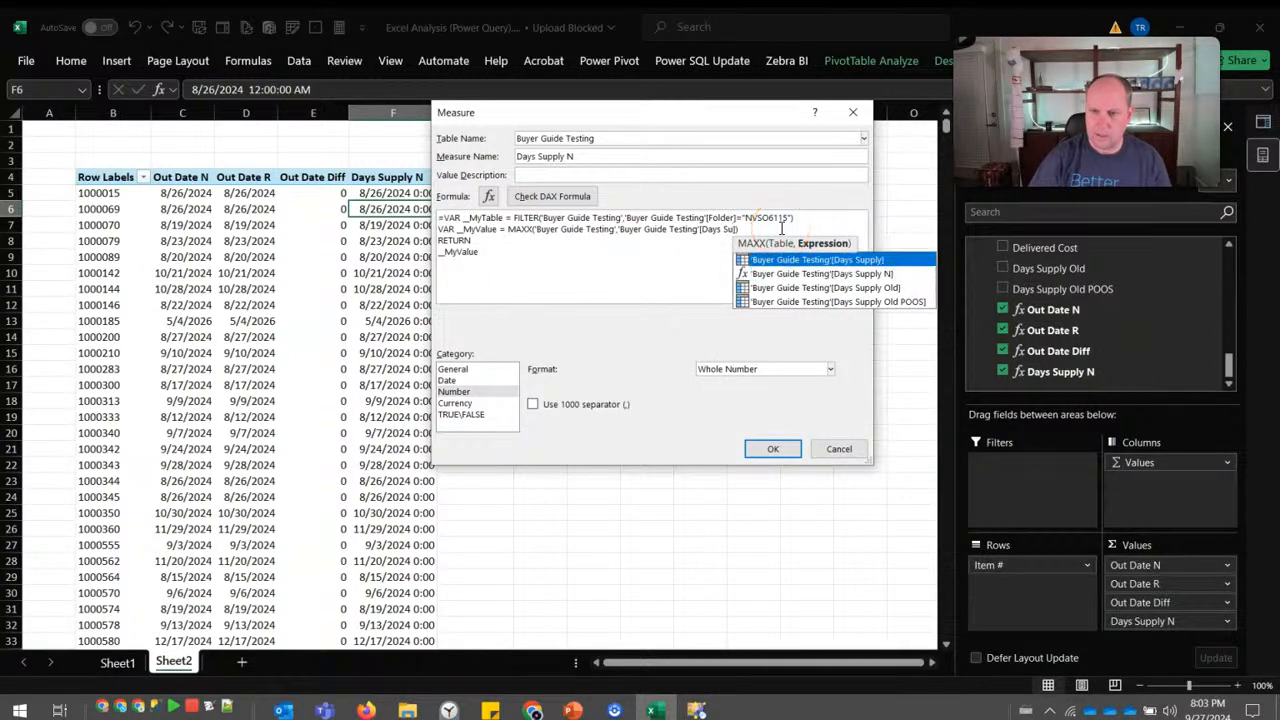
Replace MAXX with SUMX in the __MyValue line of the Days Supply N formula and save the measure.
{"action": "left_click", "coordinate": [484, 220]}
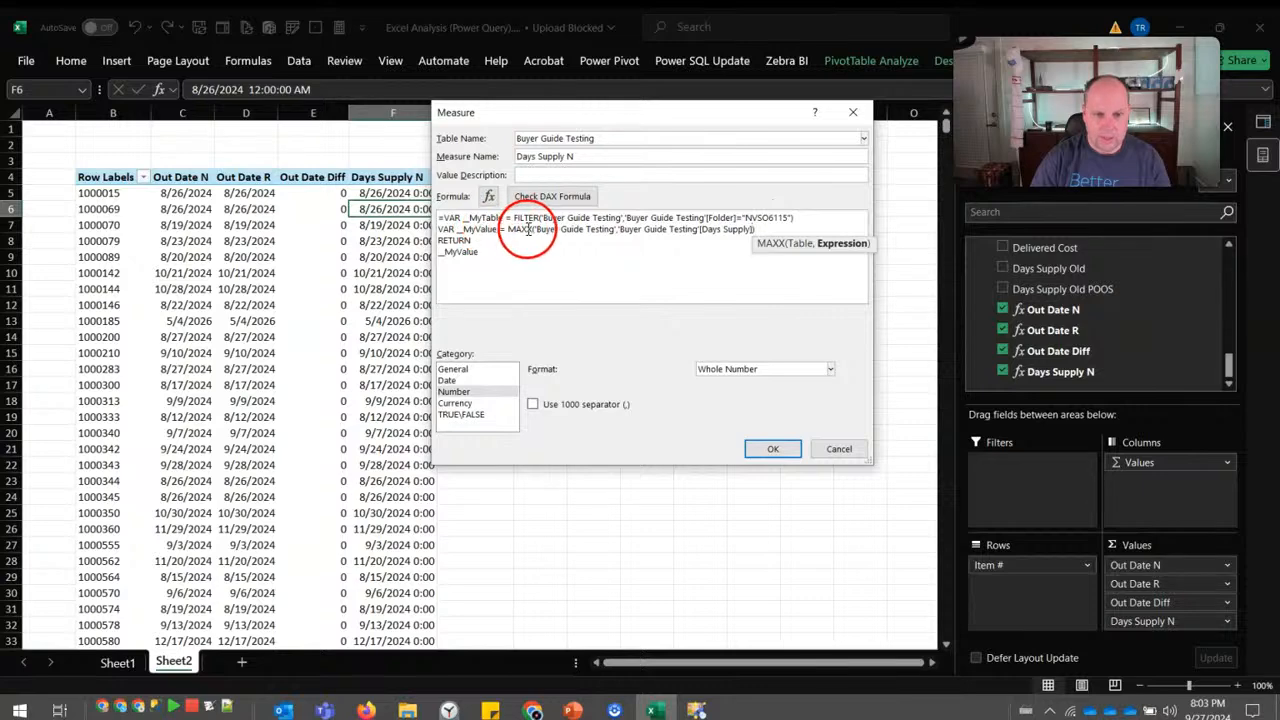
{"action": "double_click", "coordinate": [528, 230]}
{"action": "type", "text": "SUM"}
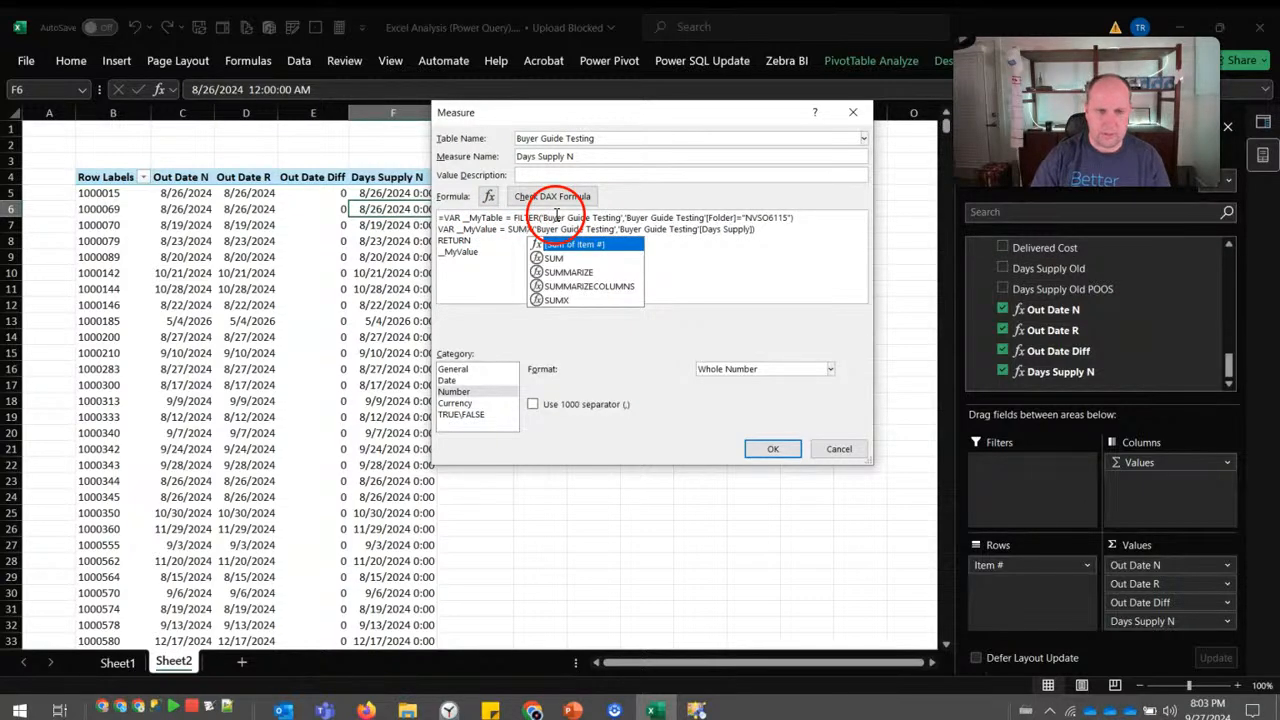
{"action": "type", "text": "X"}
{"action": "left_click", "coordinate": [486, 245]}
{"action": "left_click", "coordinate": [770, 448]}
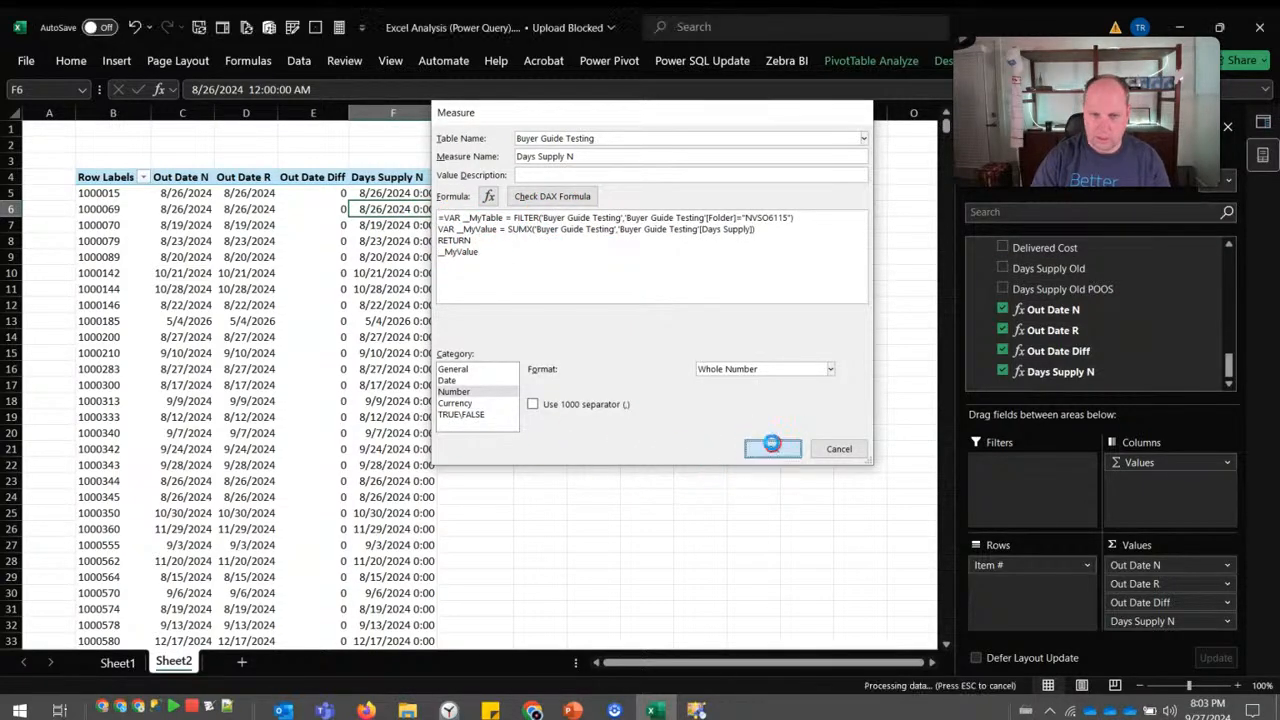
{"action": "left_click", "coordinate": [449, 205]}
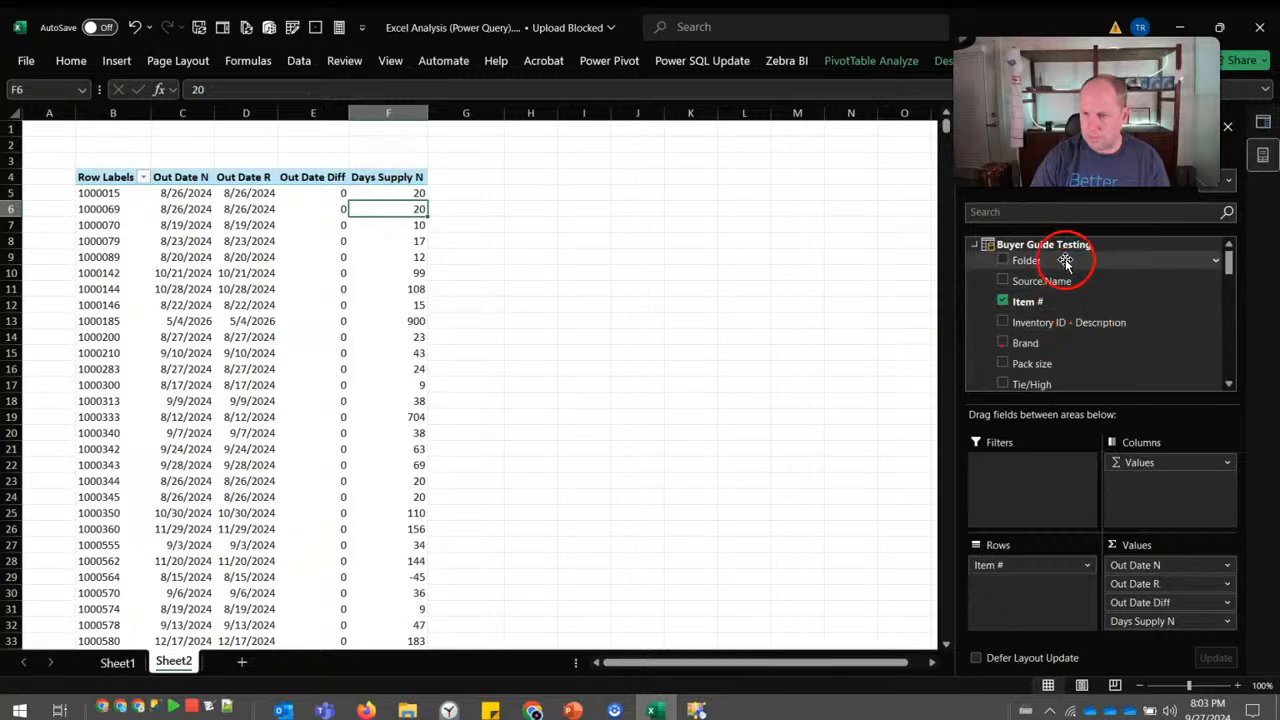
Copy the full formula of the Out Date R measure and close it without changes.
{"action": "left_click_drag", "start_coordinate": [1230, 265], "coordinate": [1231, 375]}
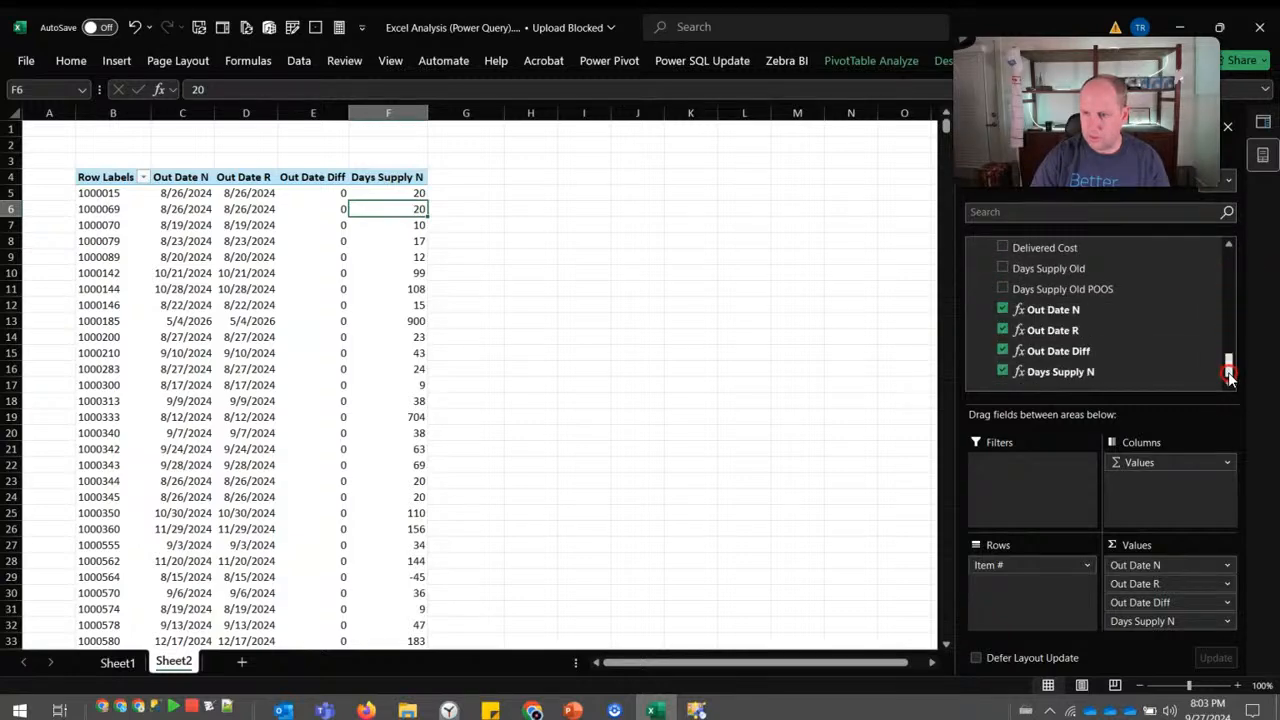
{"action": "right_click", "coordinate": [1068, 331]}
{"action": "left_click", "coordinate": [1115, 342]}
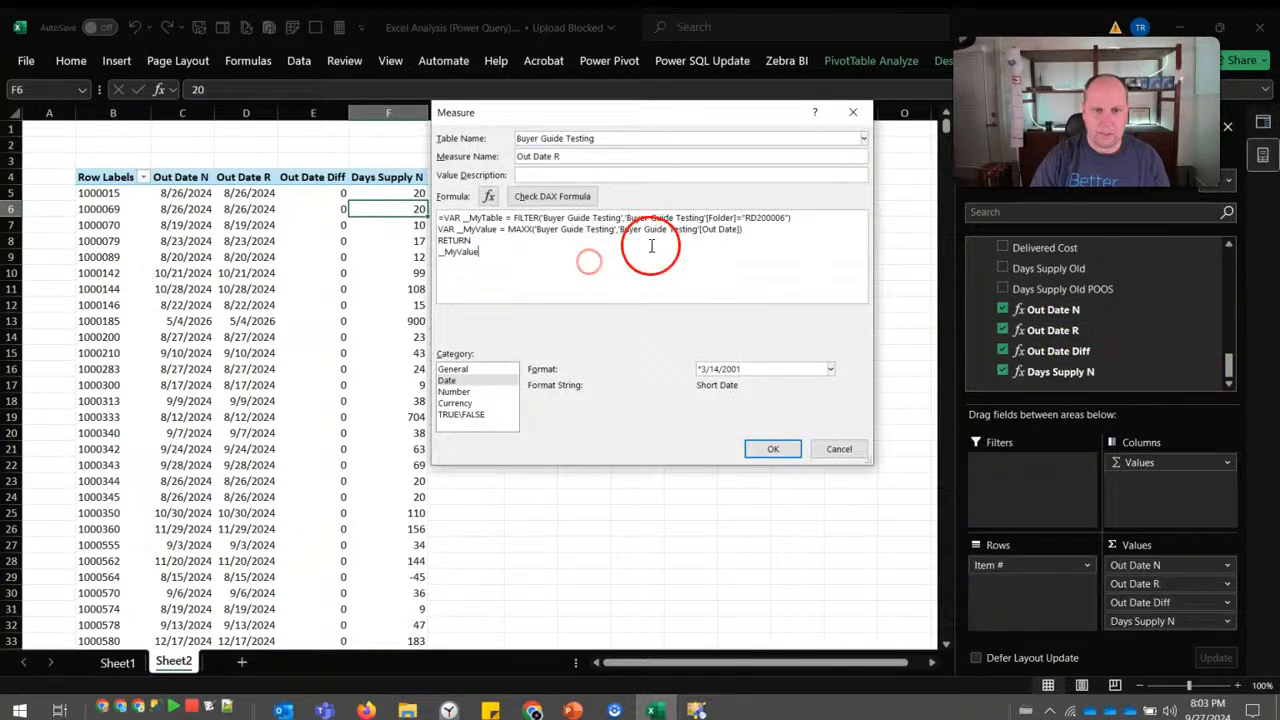
{"action": "key", "text": "ctrl+a"}
{"action": "left_click", "coordinate": [848, 447]}
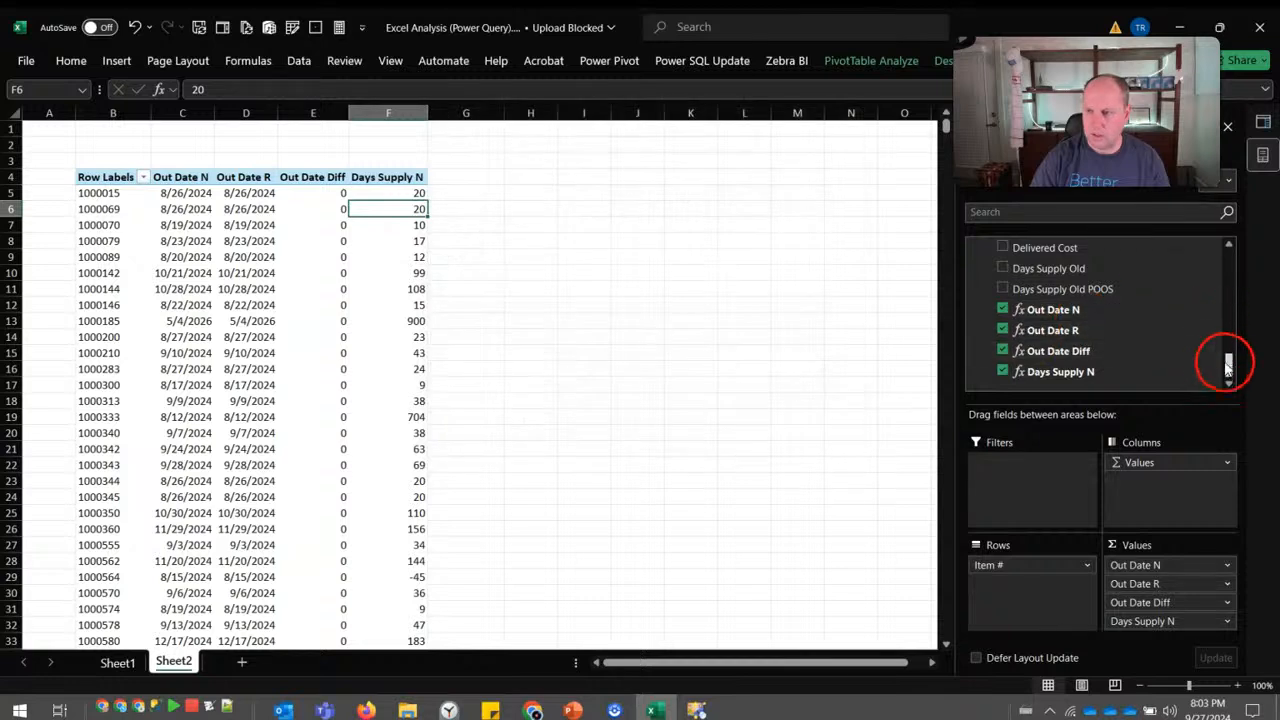
Create a new measure named Days Supply R in the Buyer Guide Testing table and paste the copied Out Date R formula into it.
{"action": "left_click_drag", "start_coordinate": [1229, 357], "coordinate": [1228, 250]}
{"action": "left_click", "coordinate": [1087, 257]}
{"action": "left_click", "coordinate": [1125, 252]}
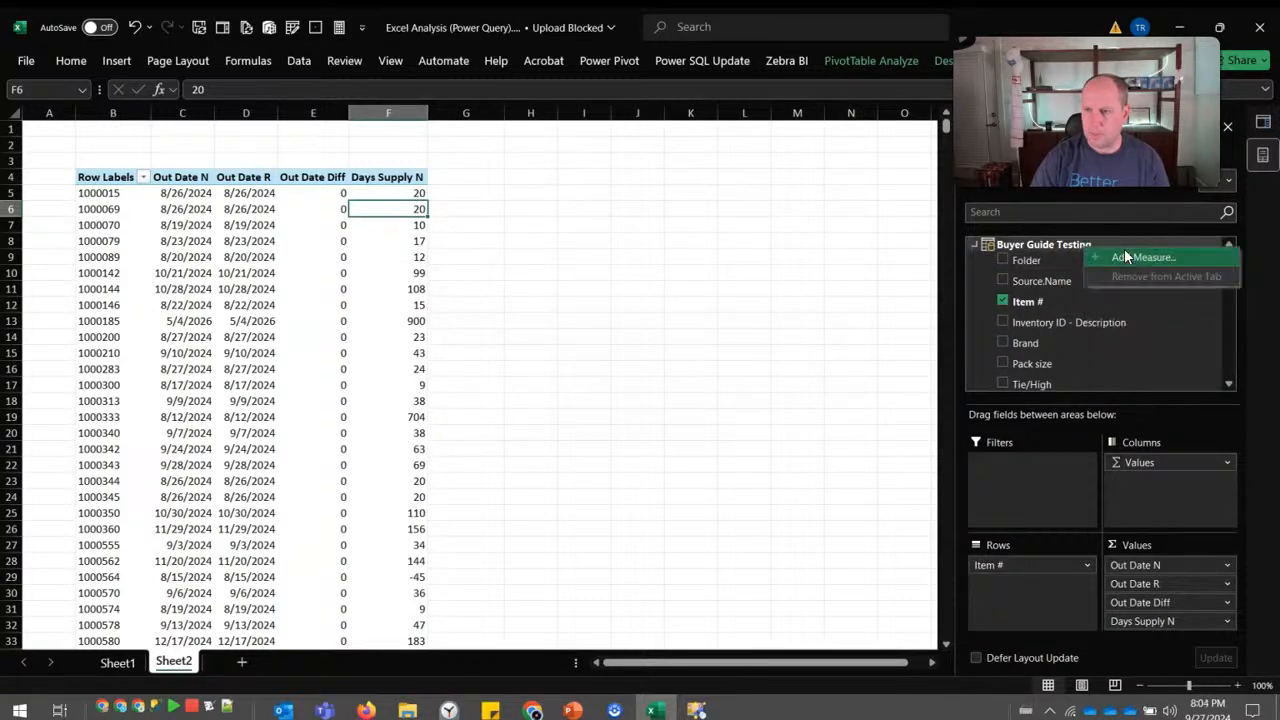
{"action": "left_click", "coordinate": [582, 157]}
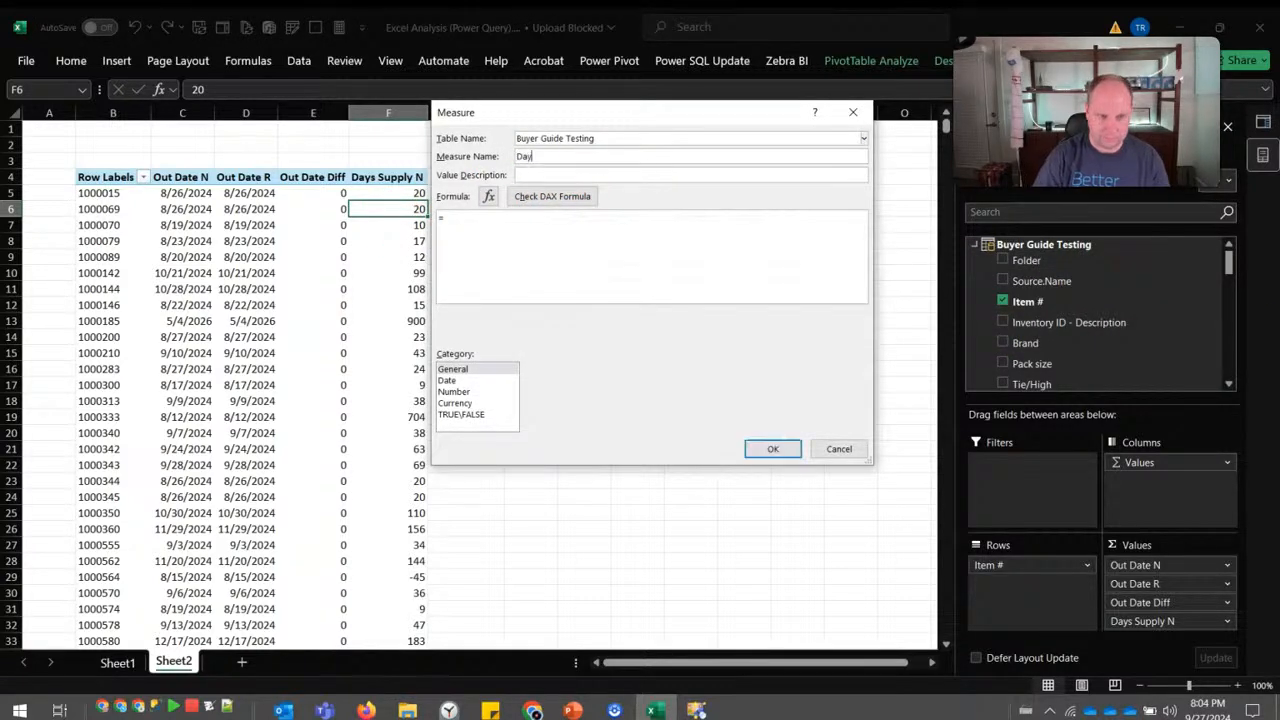
{"action": "type", "text": "Days Supply R"}
{"action": "left_click", "coordinate": [532, 253]}
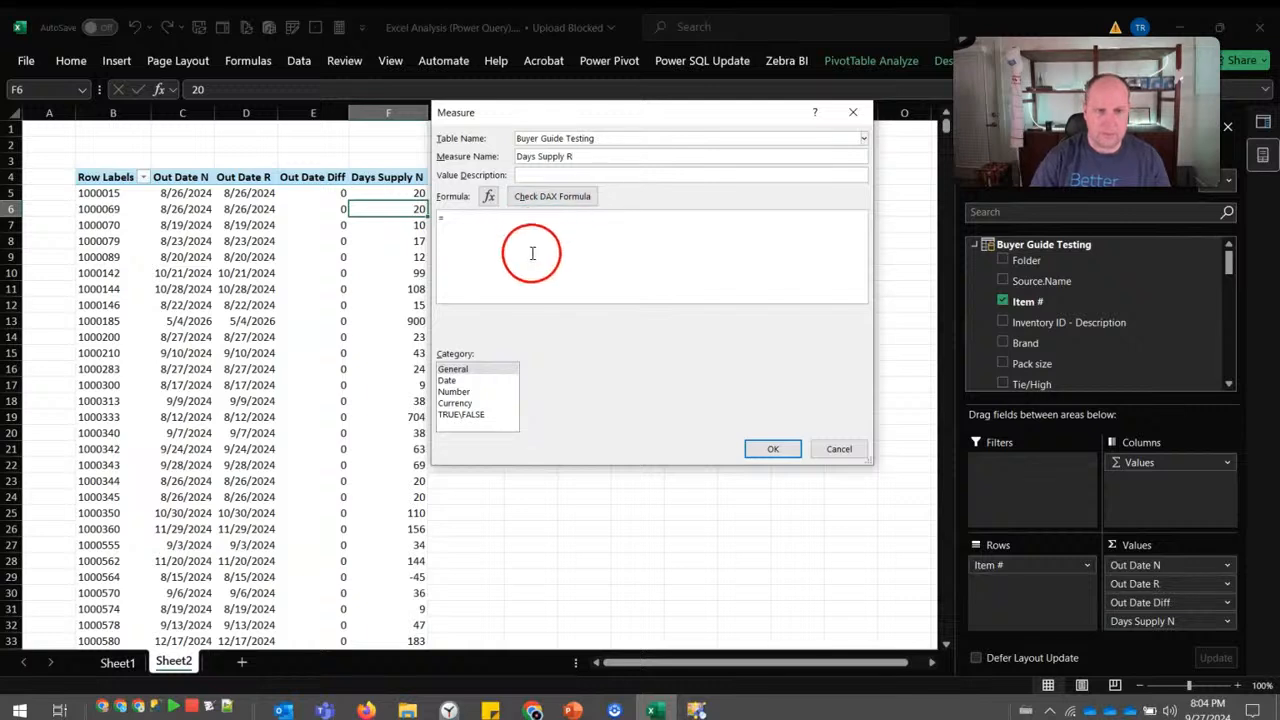
{"action": "type", "text": "VAR _MyTable = FILTER('Buyer Guide Testing','Buyer Guide Testing'[Folder]=\"RD100006\") VAR _MyValue = MAXX('Buyer Guide Testing','Buyer Guide Testing'[Out Date]) RETURN _MyValue"}
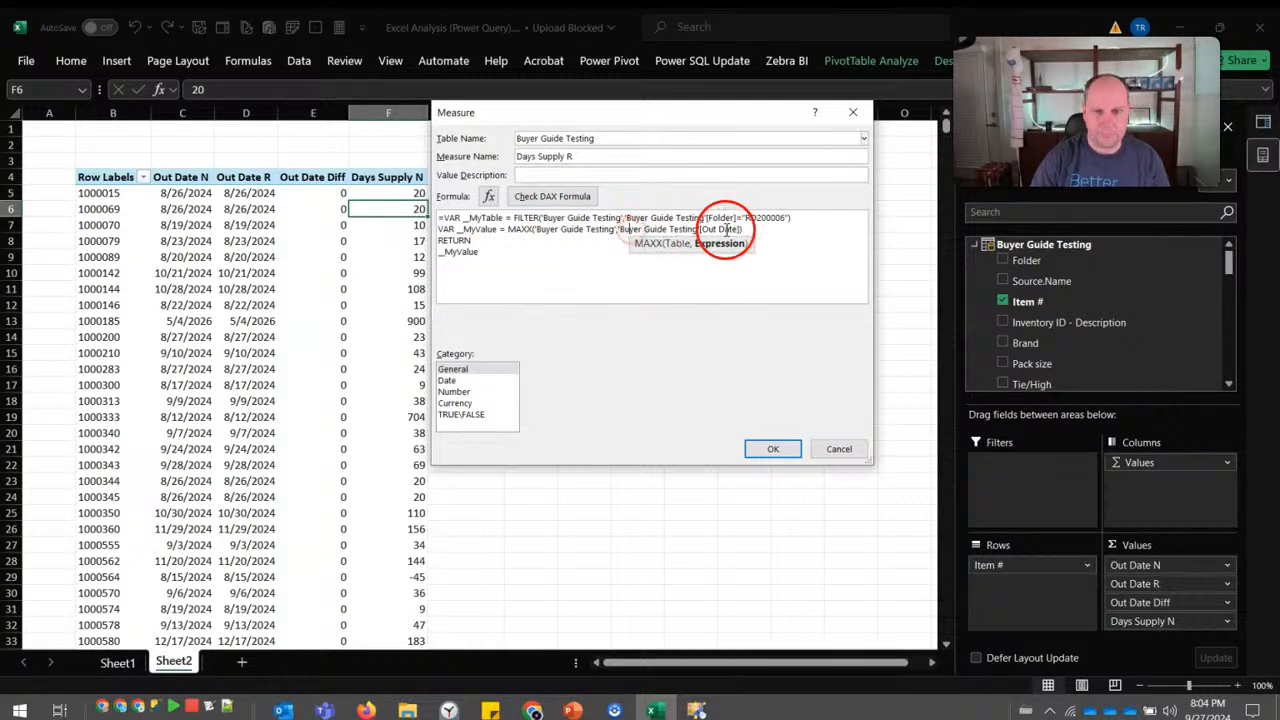
Change [Out Date] to [Days Supply] in the Days Supply R formula and set the measure's number format to Whole Number.
{"action": "left_click", "coordinate": [735, 229]}
{"action": "left_click", "coordinate": [745, 230]}
{"action": "key", "text": "ctrl+shift+Left"}
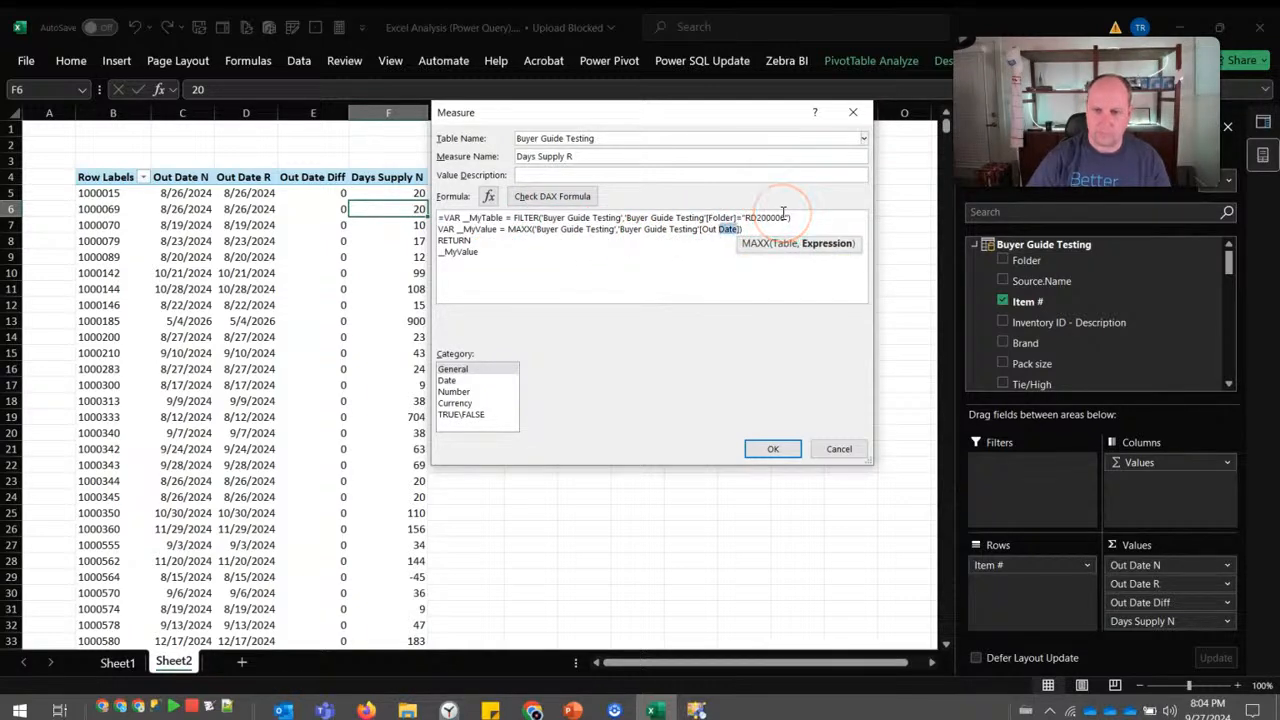
{"action": "type", "text": "Days Supply"}
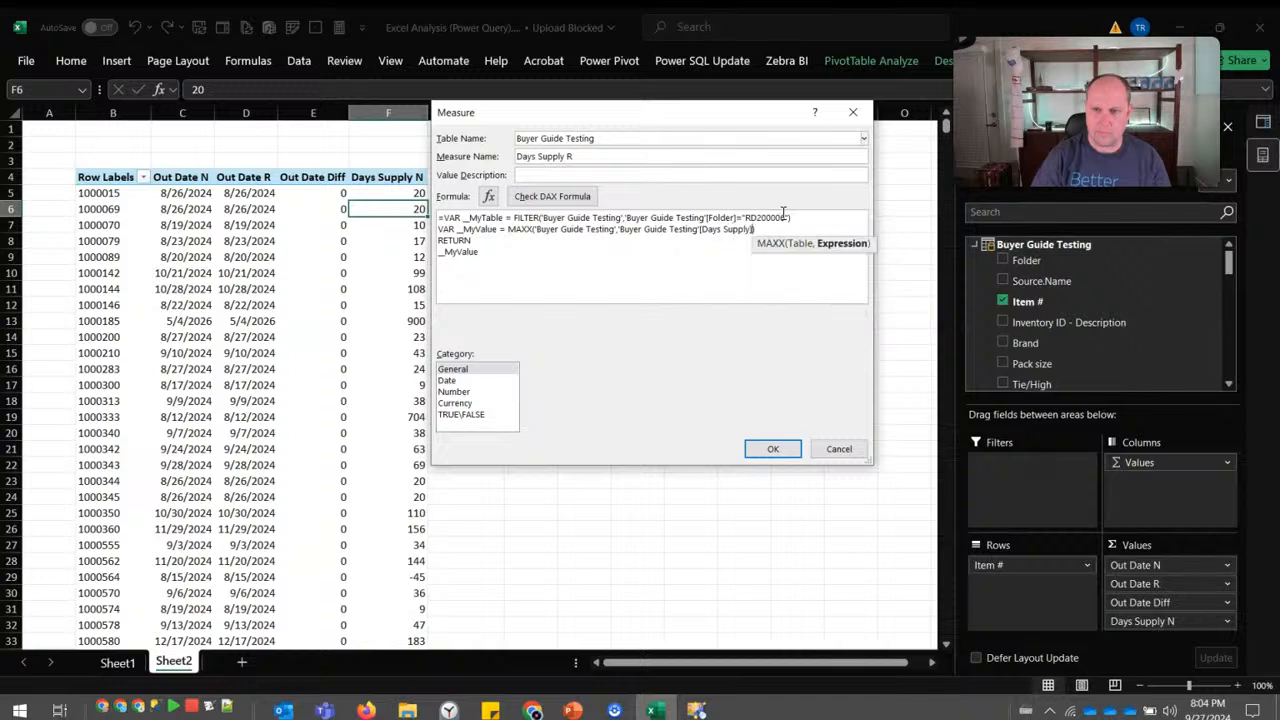
{"action": "left_click", "coordinate": [453, 391]}
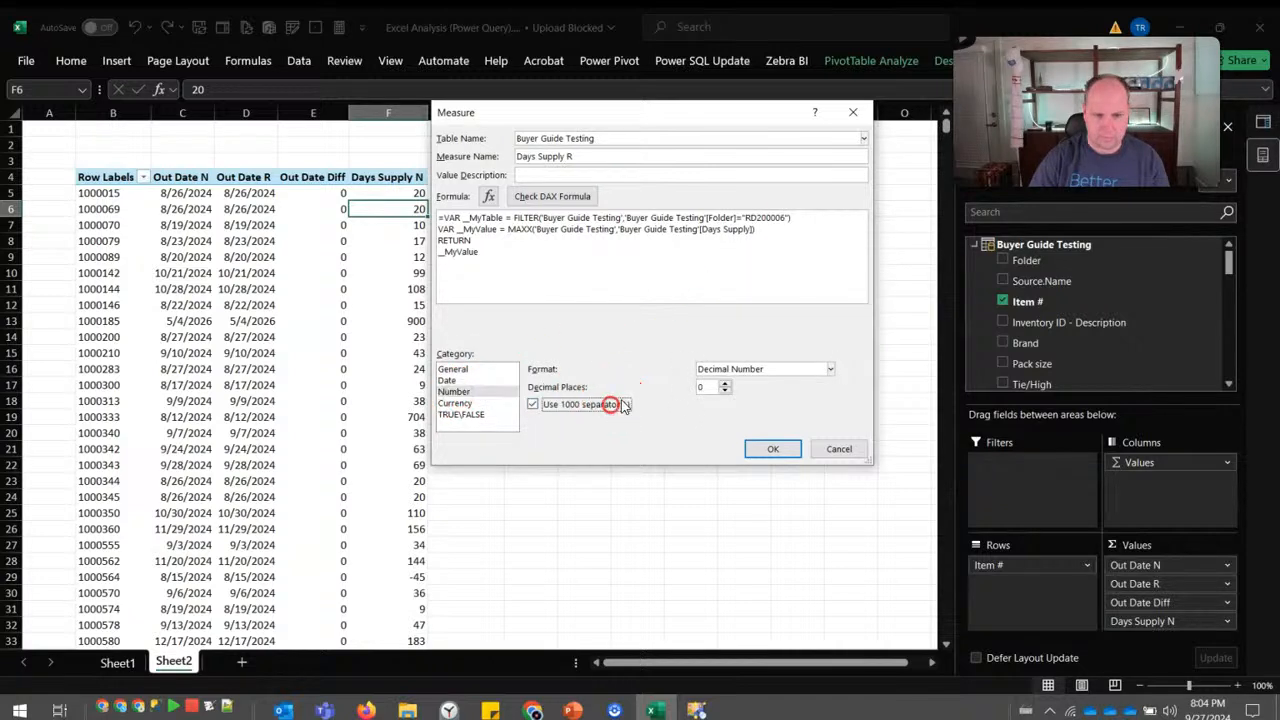
{"action": "left_click", "coordinate": [762, 370]}
{"action": "left_click", "coordinate": [731, 399]}
Replace MAXX with SUMX in the __MyValue line of the Days Supply R formula and save the measure.
{"action": "left_click", "coordinate": [525, 229]}
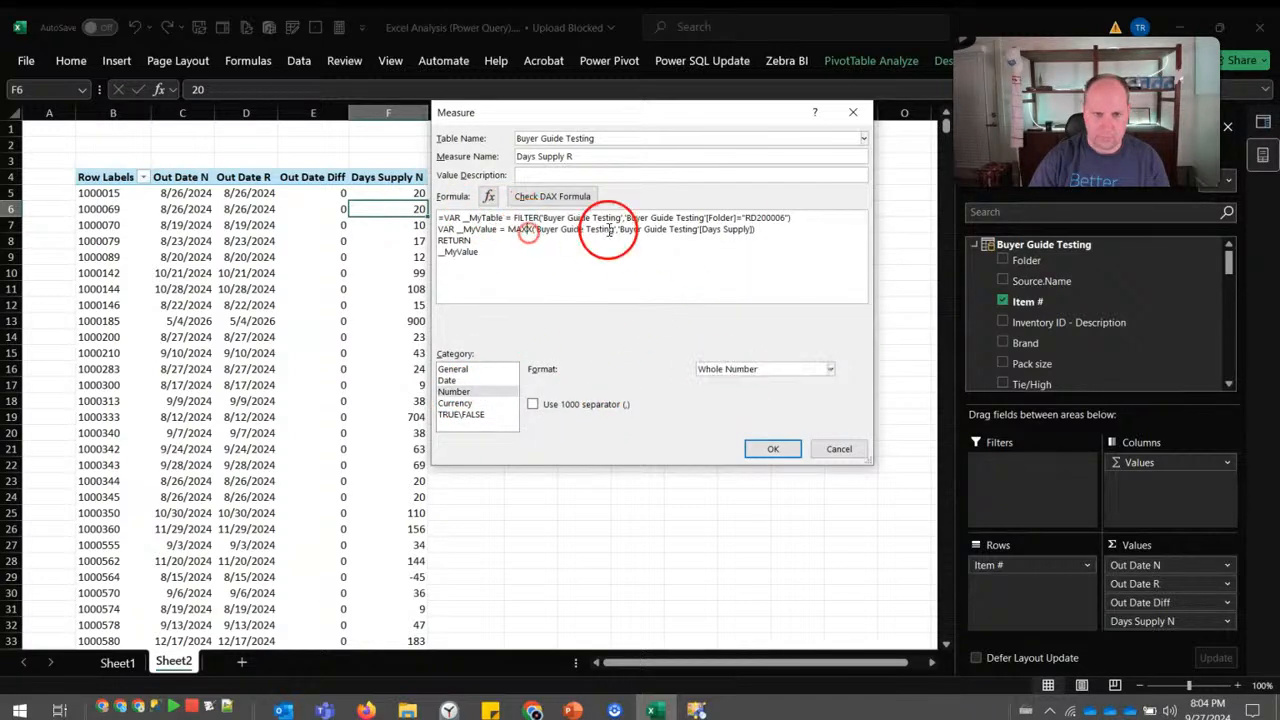
{"action": "key", "text": "BackSpace"}
{"action": "key", "text": "BackSpace"}
{"action": "key", "text": "BackSpace"}
{"action": "type", "text": "SUM"}
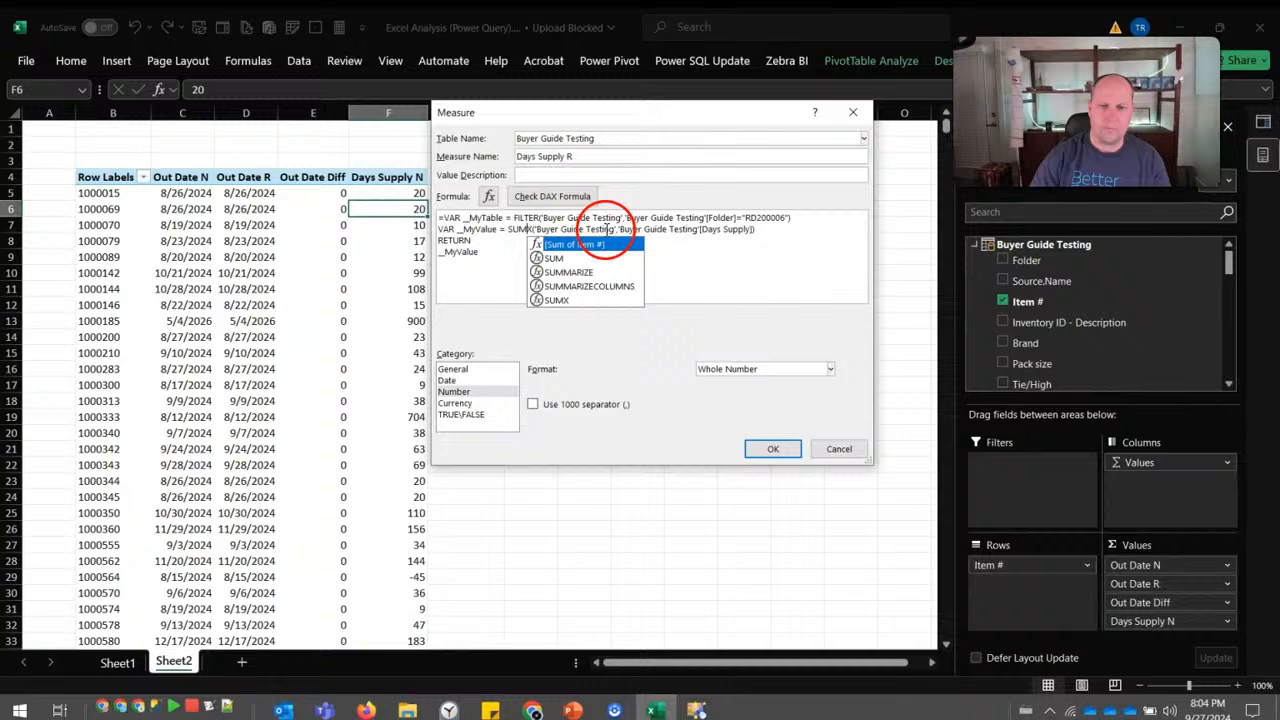
{"action": "left_click", "coordinate": [746, 263]}
{"action": "left_click", "coordinate": [771, 449]}
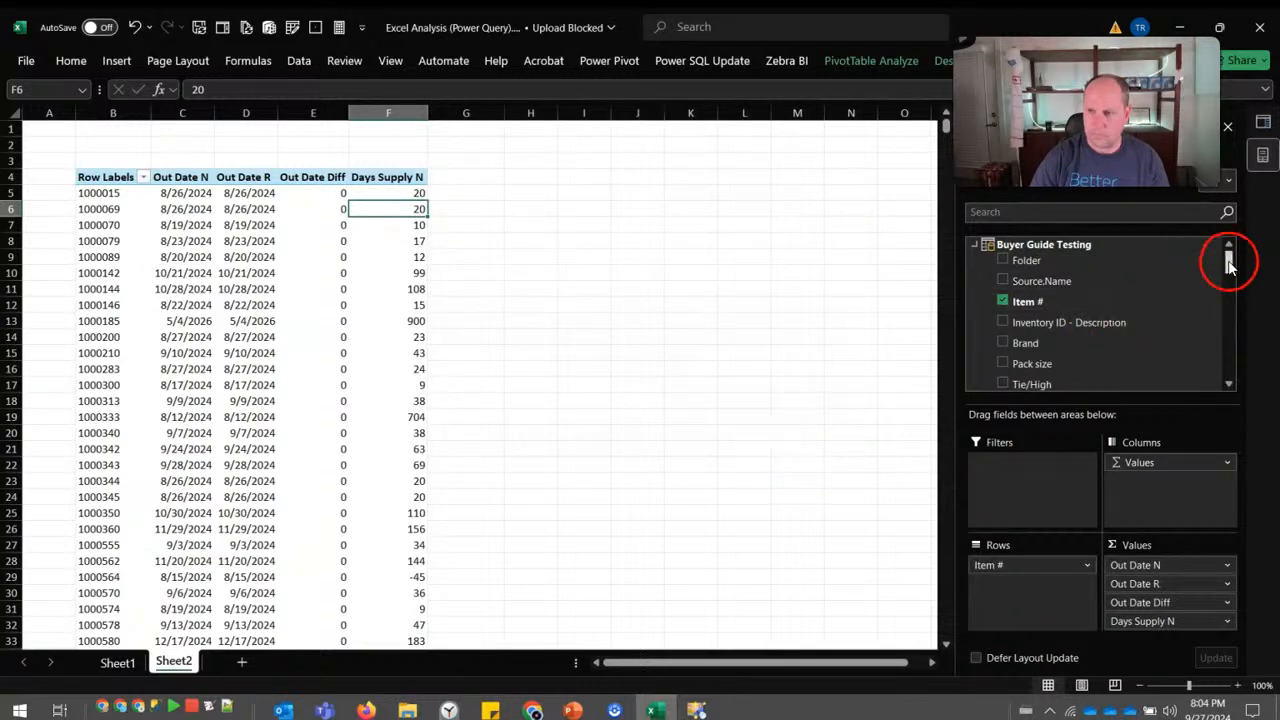
Add the Days Supply R measure to the PivotTable values and dismiss the sign-in notice.
{"action": "left_click_drag", "start_coordinate": [1228, 262], "coordinate": [1229, 372]}
{"action": "left_click", "coordinate": [1000, 374]}
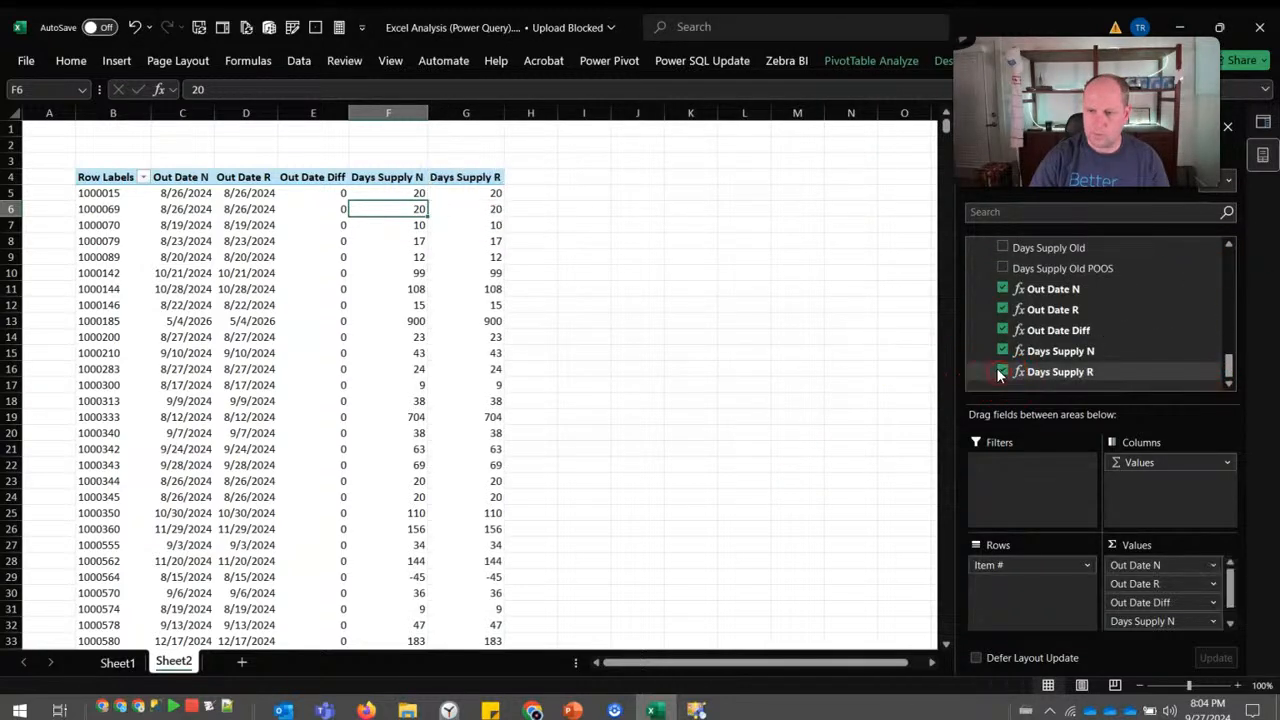
{"action": "left_click", "coordinate": [425, 368]}
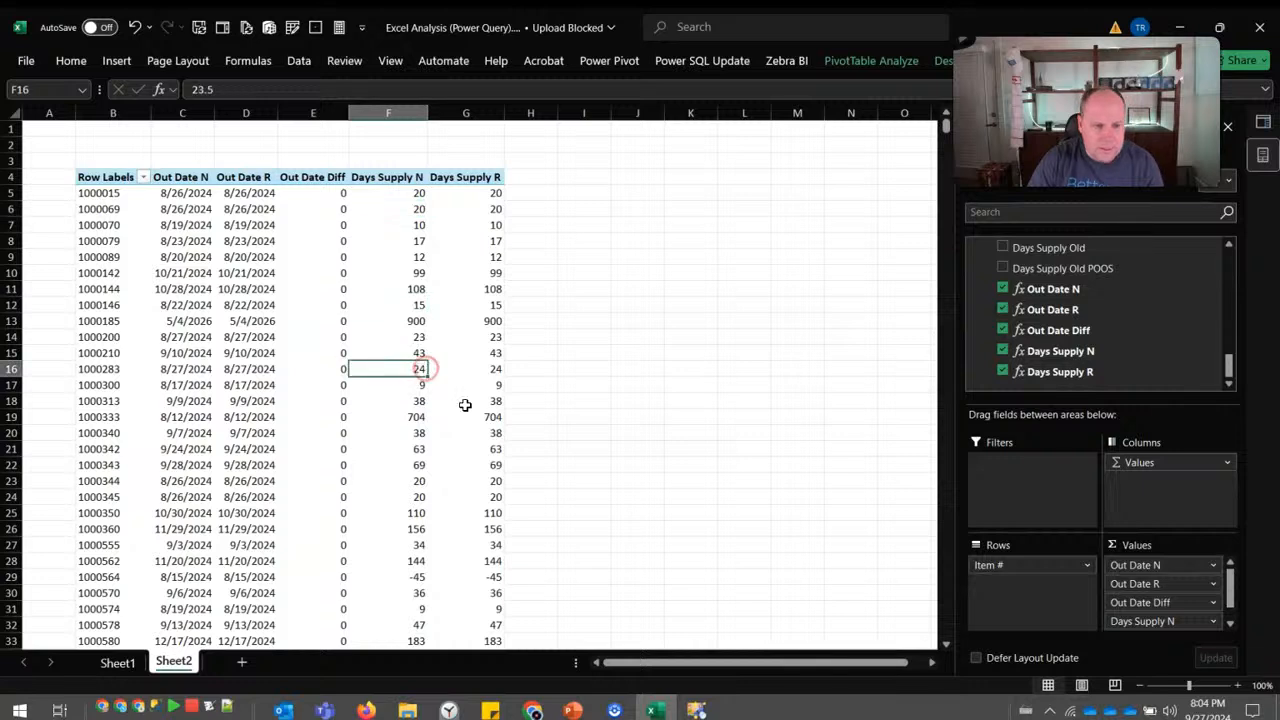
{"action": "left_click", "coordinate": [469, 418]}
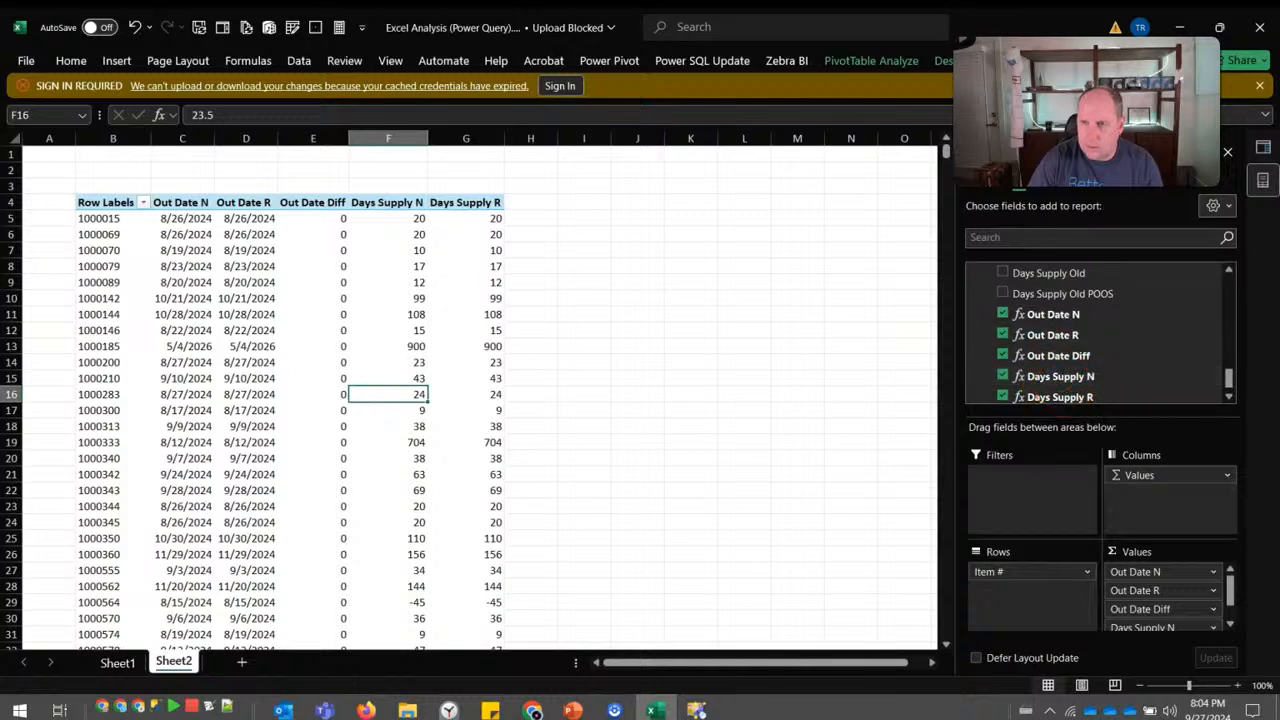
{"action": "left_click", "coordinate": [1262, 87]}
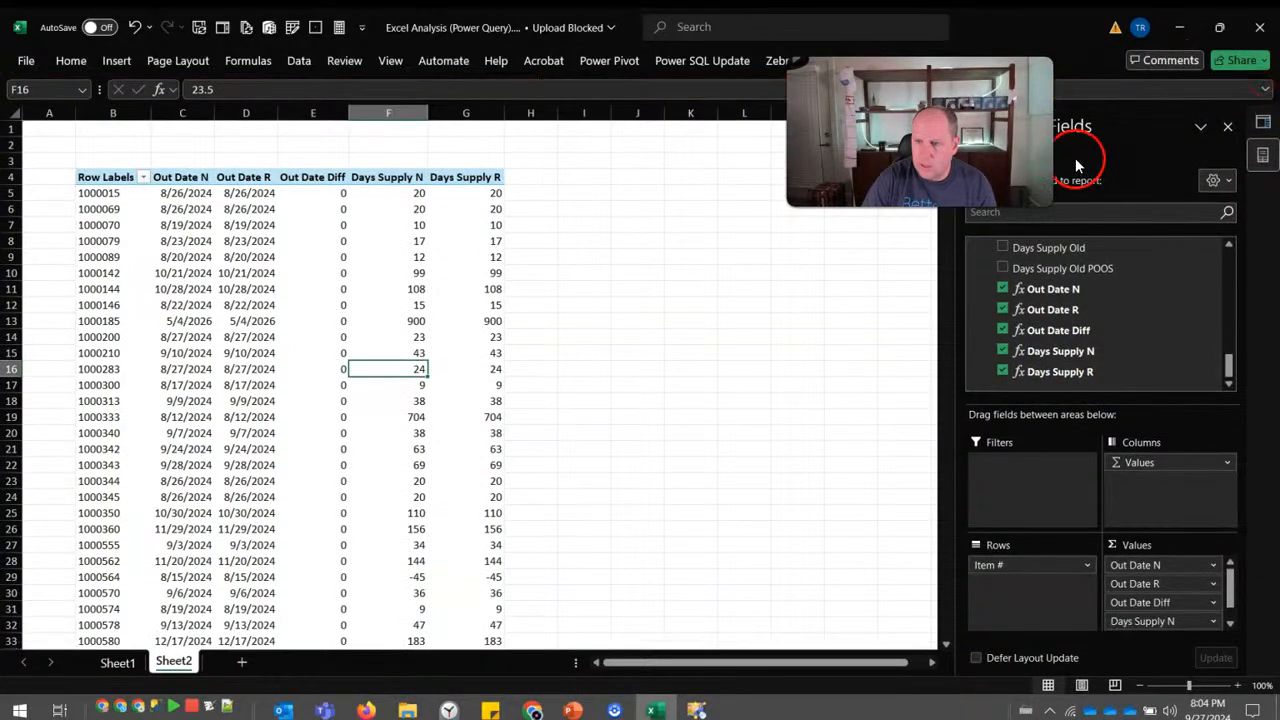
Check the Folder filter values in the Days Supply N and Days Supply R formulas, closing both measures without changes.
{"action": "right_click", "coordinate": [1076, 352]}
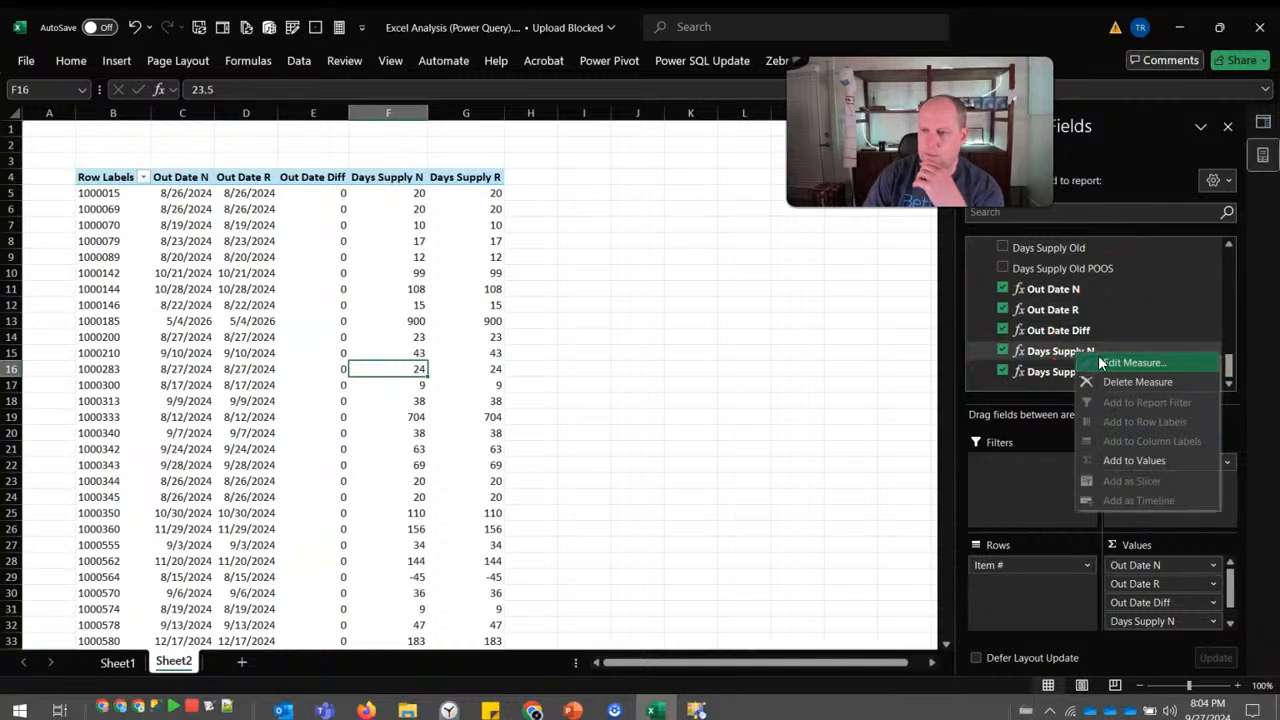
{"action": "left_click", "coordinate": [1100, 362]}
{"action": "left_click_drag", "start_coordinate": [508, 110], "coordinate": [390, 117]}
{"action": "double_click", "coordinate": [640, 227]}
{"action": "left_click", "coordinate": [719, 457]}
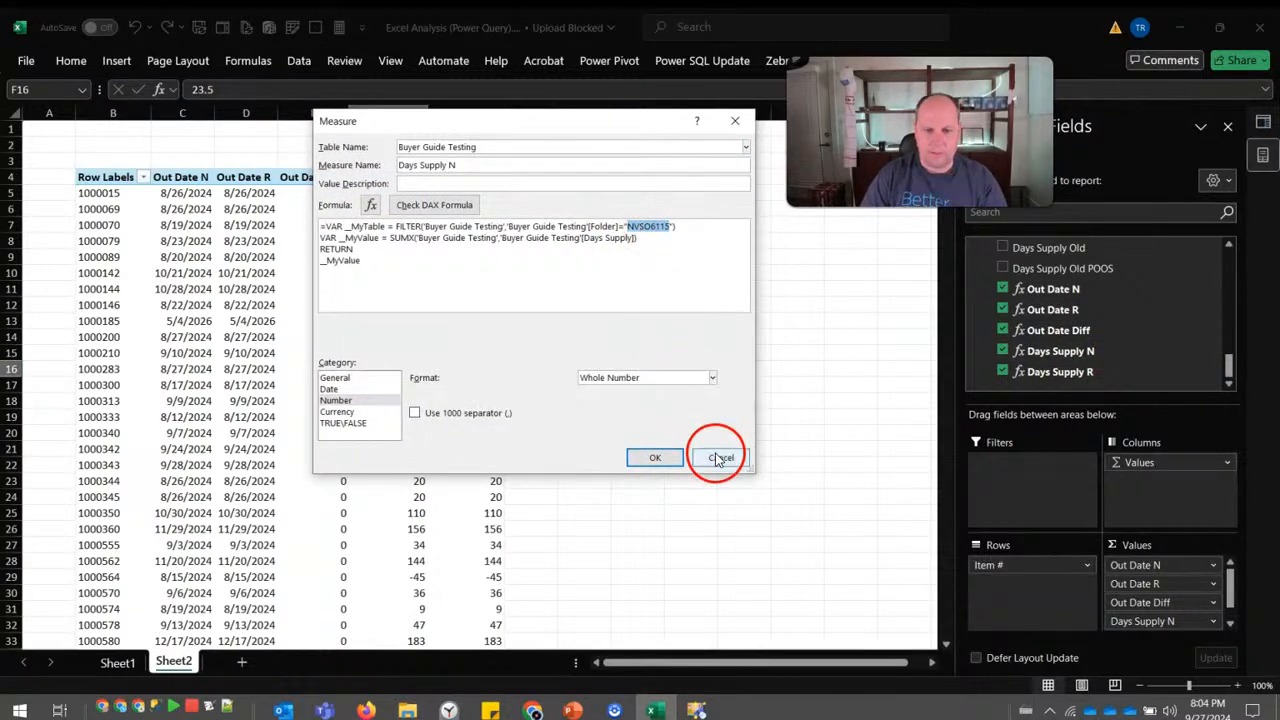
{"action": "right_click", "coordinate": [1092, 364]}
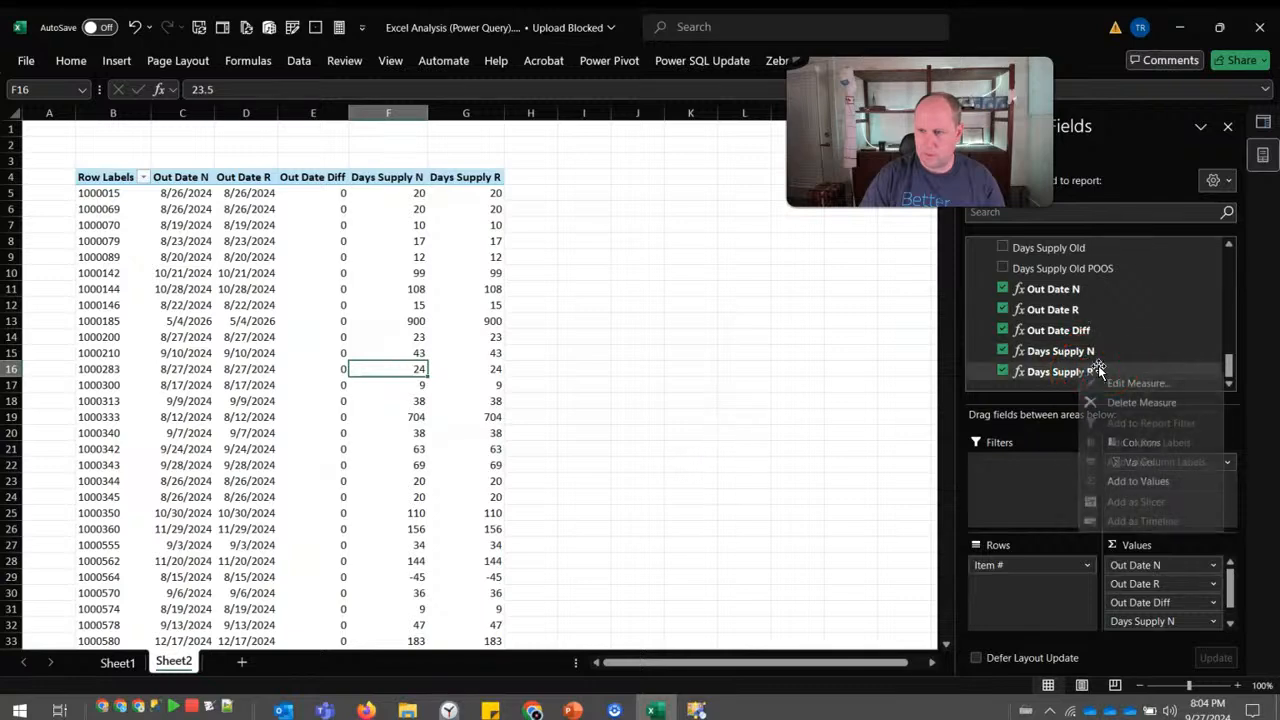
{"action": "left_click", "coordinate": [1128, 383]}
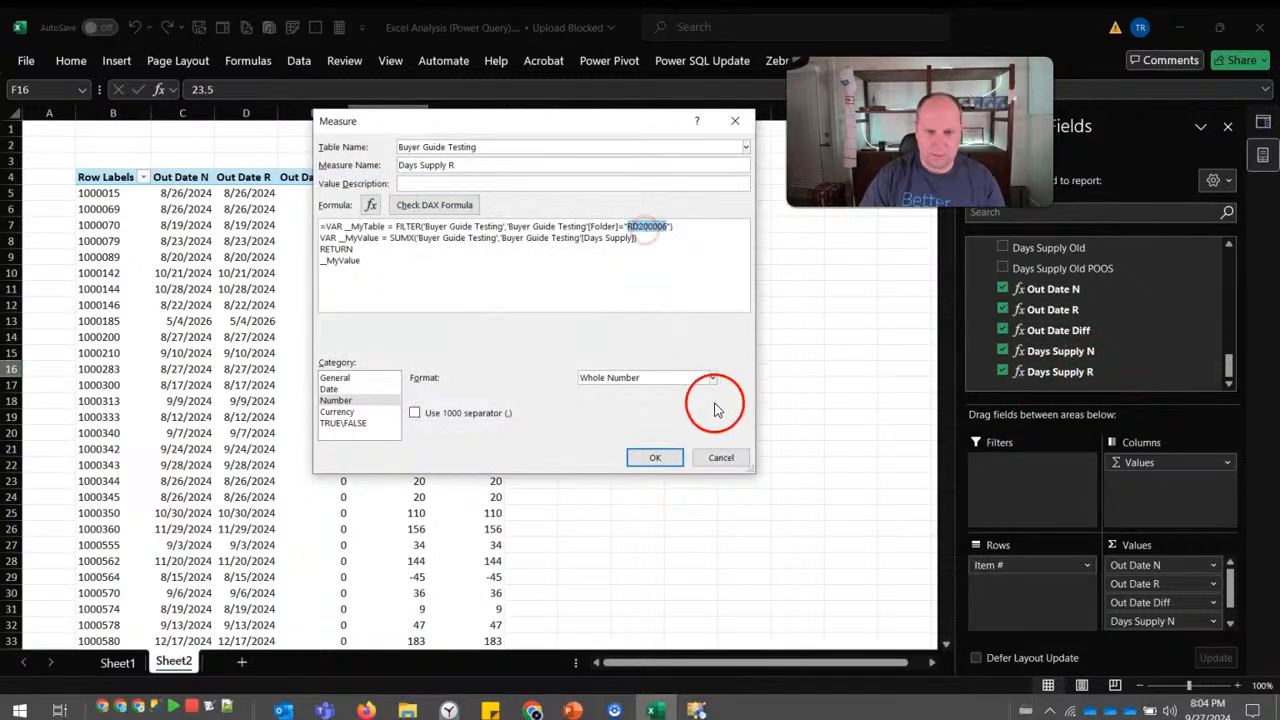
{"action": "left_click", "coordinate": [721, 457]}
Compare the Days Supply N and Days Supply R values item by item down the PivotTable.
{"action": "left_click", "coordinate": [445, 450]}
{"action": "scroll", "coordinate": [458, 469], "scroll_direction": "down", "scroll_amount": 2}
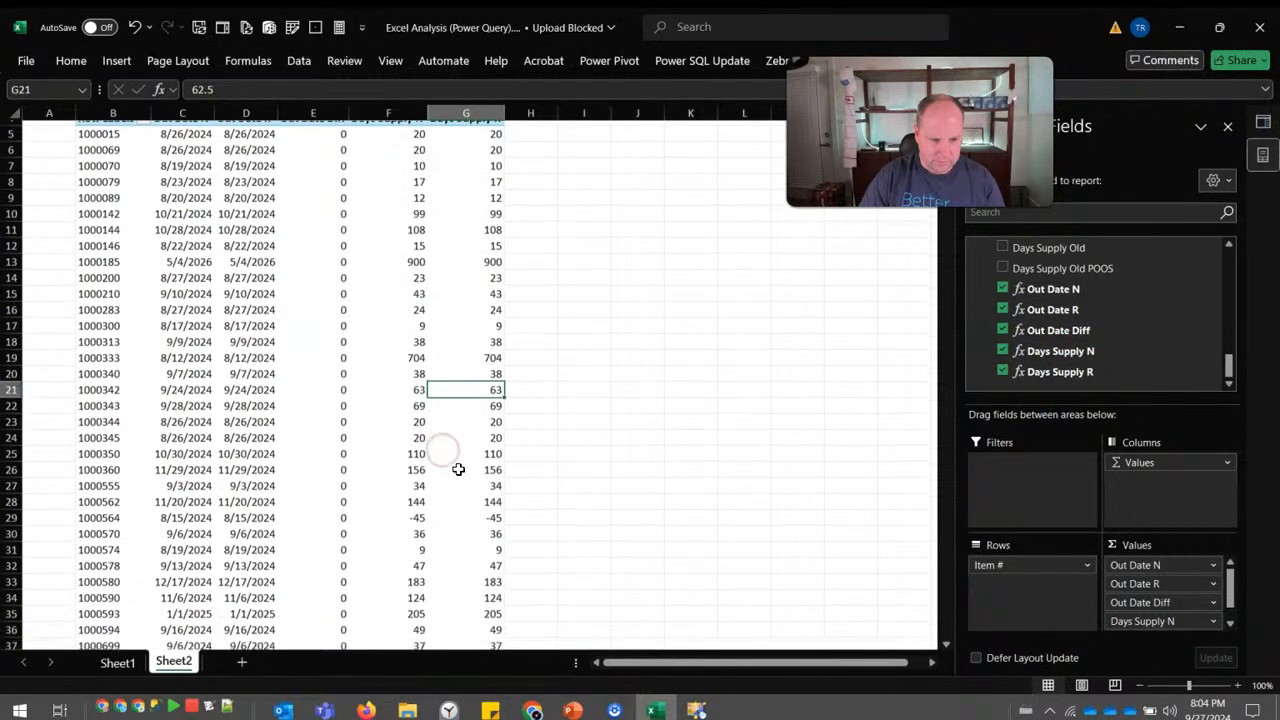
{"action": "scroll", "coordinate": [458, 469], "scroll_direction": "down", "scroll_amount": 11}
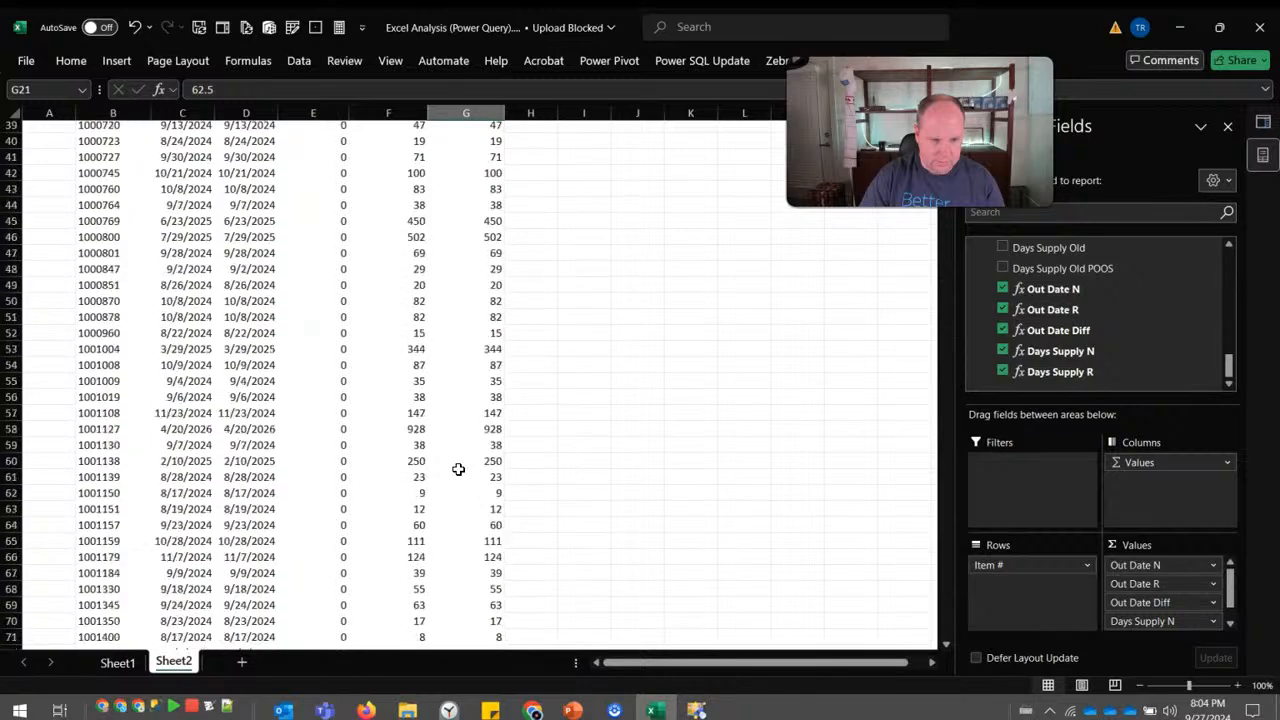
{"action": "scroll", "coordinate": [458, 469], "scroll_direction": "down", "scroll_amount": 14}
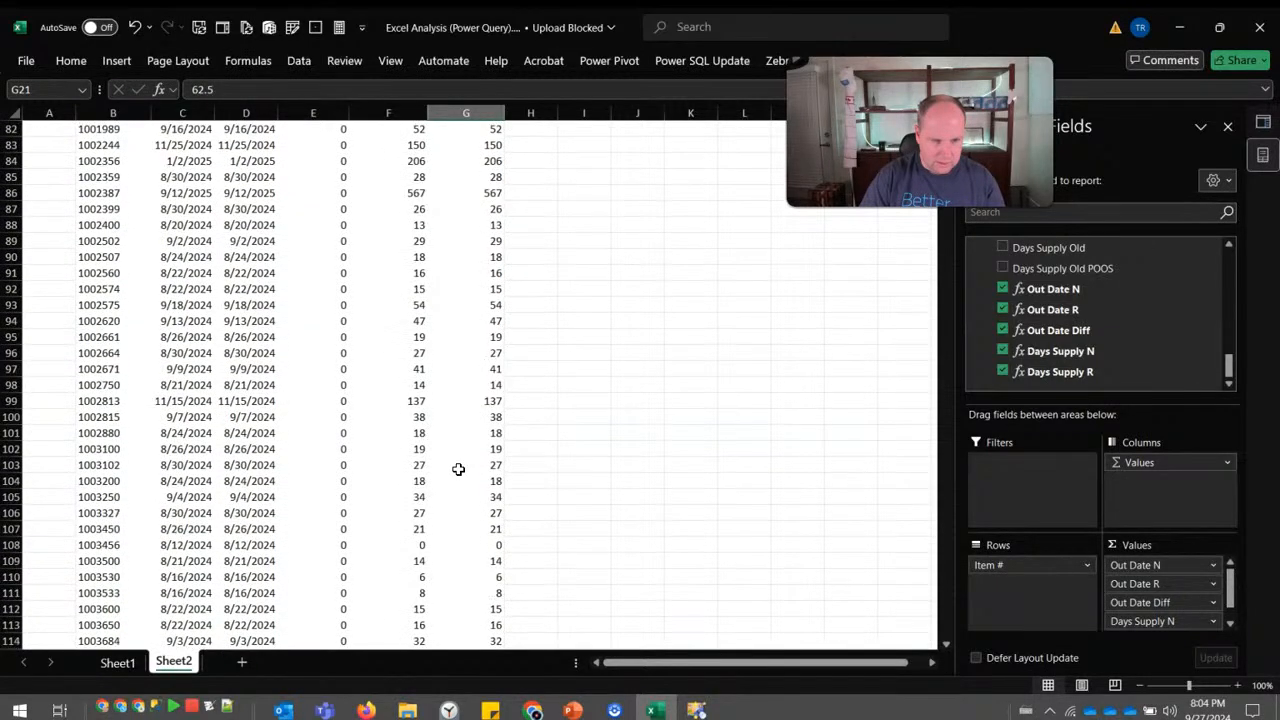
{"action": "scroll", "coordinate": [458, 469], "scroll_direction": "down", "scroll_amount": 15}
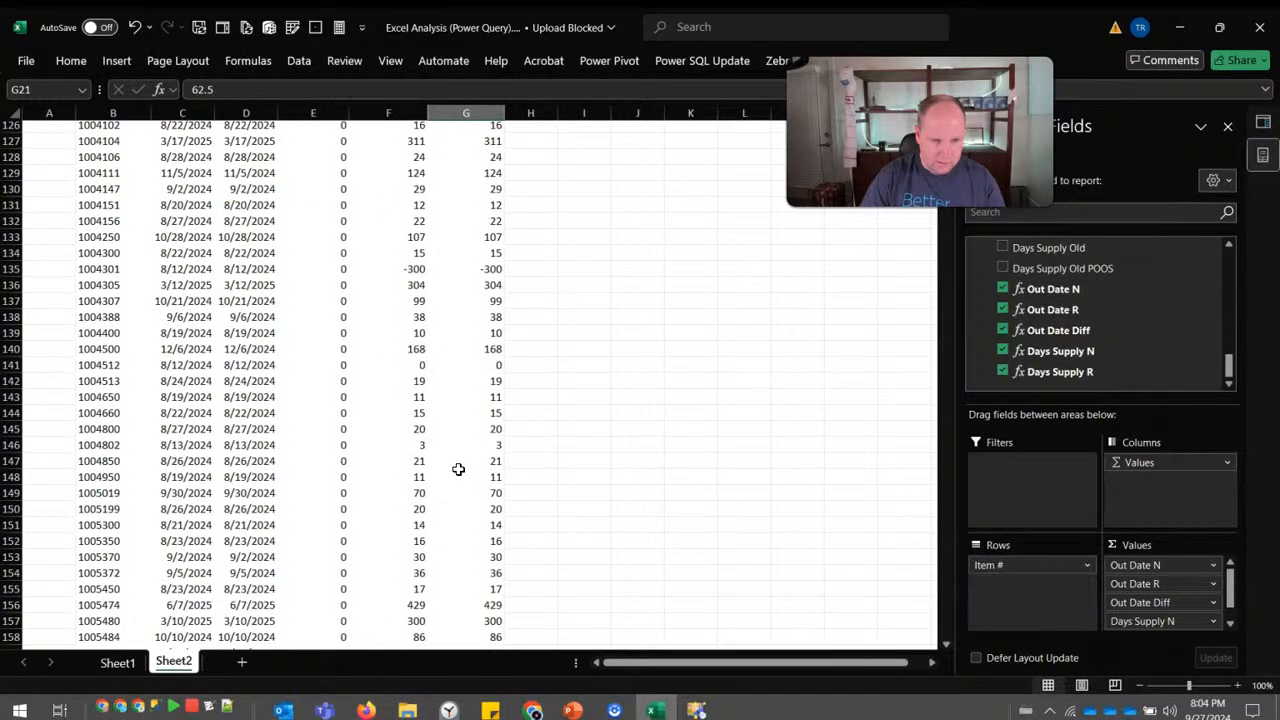
{"action": "scroll", "coordinate": [458, 469], "scroll_direction": "down", "scroll_amount": 4}
{"action": "scroll", "coordinate": [458, 469], "scroll_direction": "up", "scroll_amount": 20}
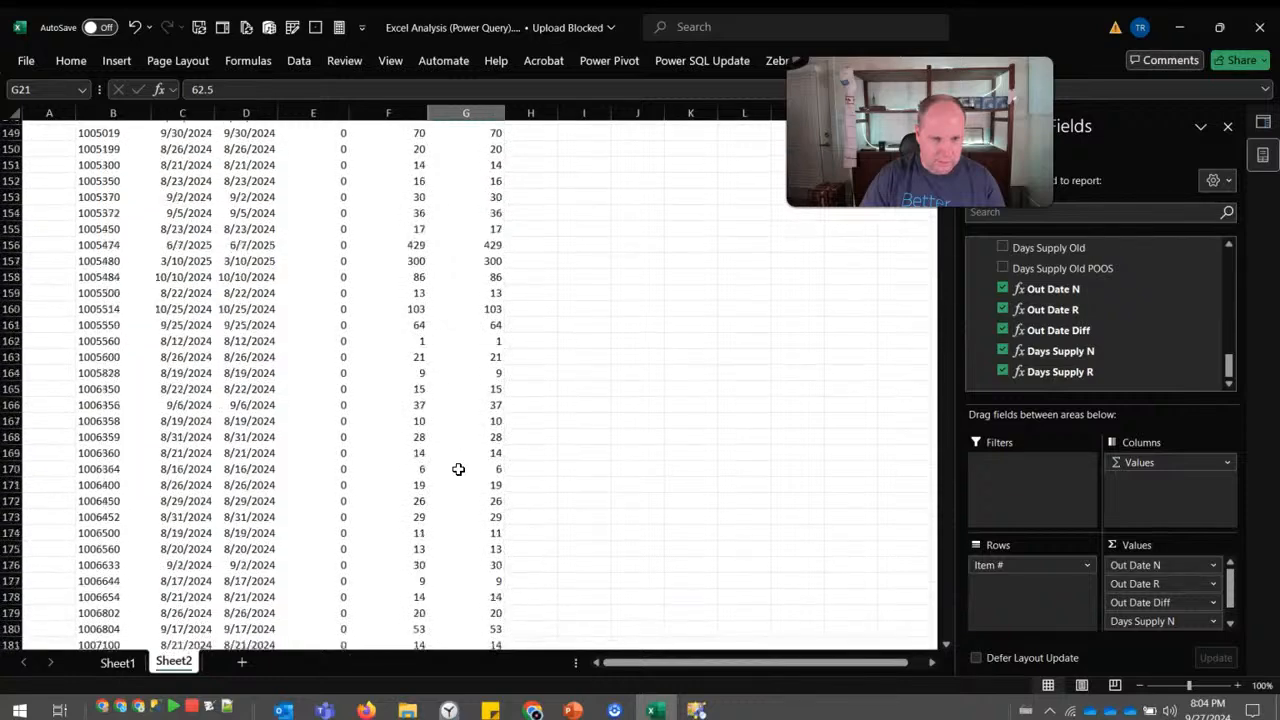
Review the Days Supply R formula again, close it without changes, and return to the start of the PivotTable.
{"action": "right_click", "coordinate": [1086, 371]}
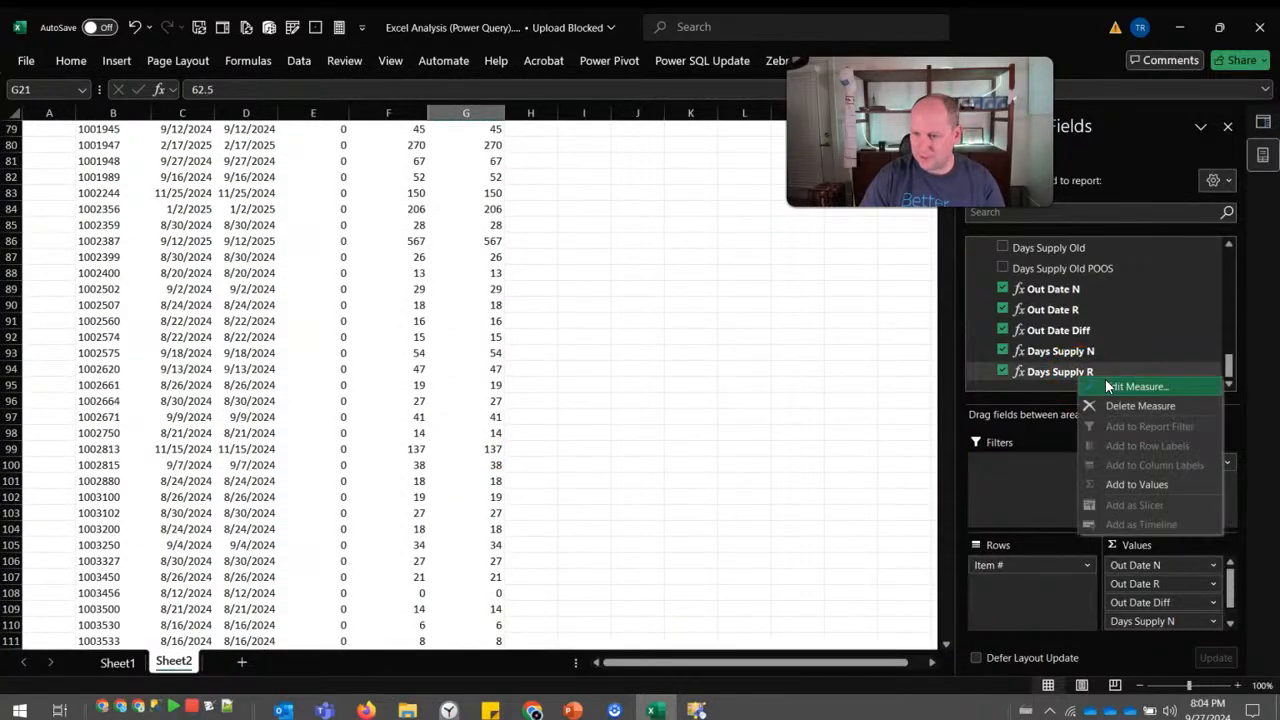
{"action": "left_click", "coordinate": [1112, 382]}
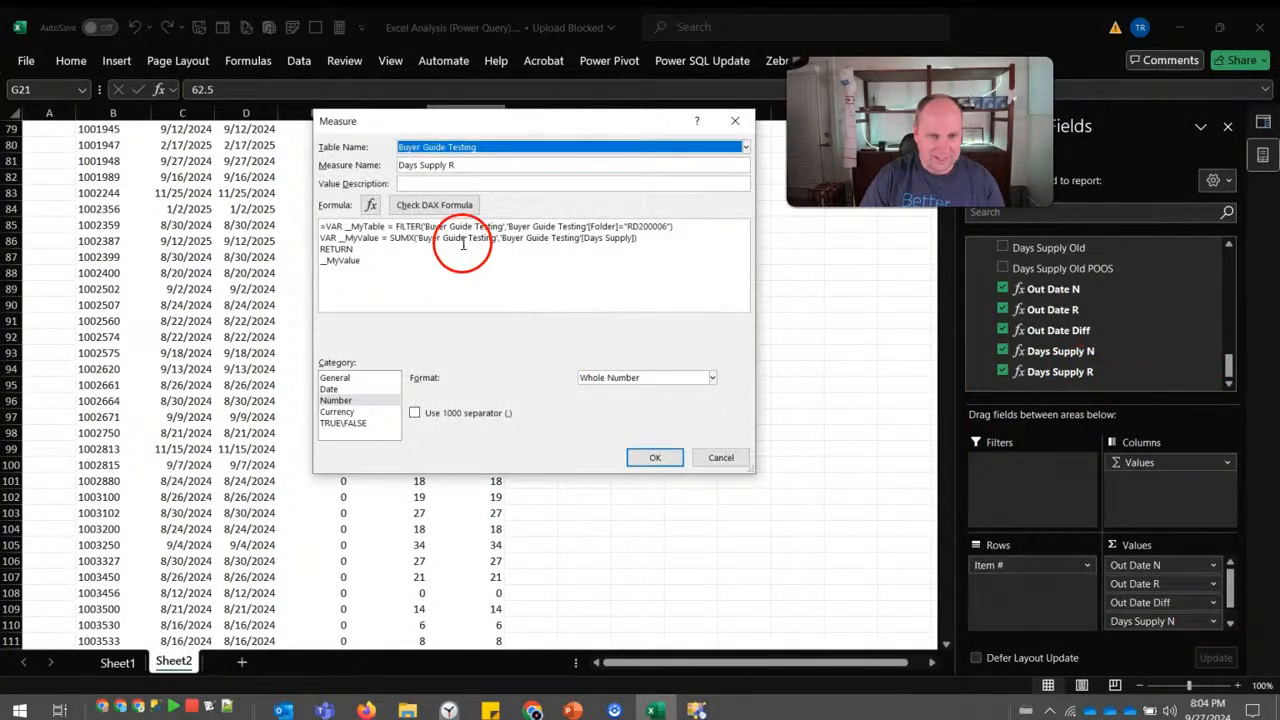
{"action": "left_click", "coordinate": [735, 458]}
{"action": "scroll", "coordinate": [456, 418], "scroll_direction": "up", "scroll_amount": 20}
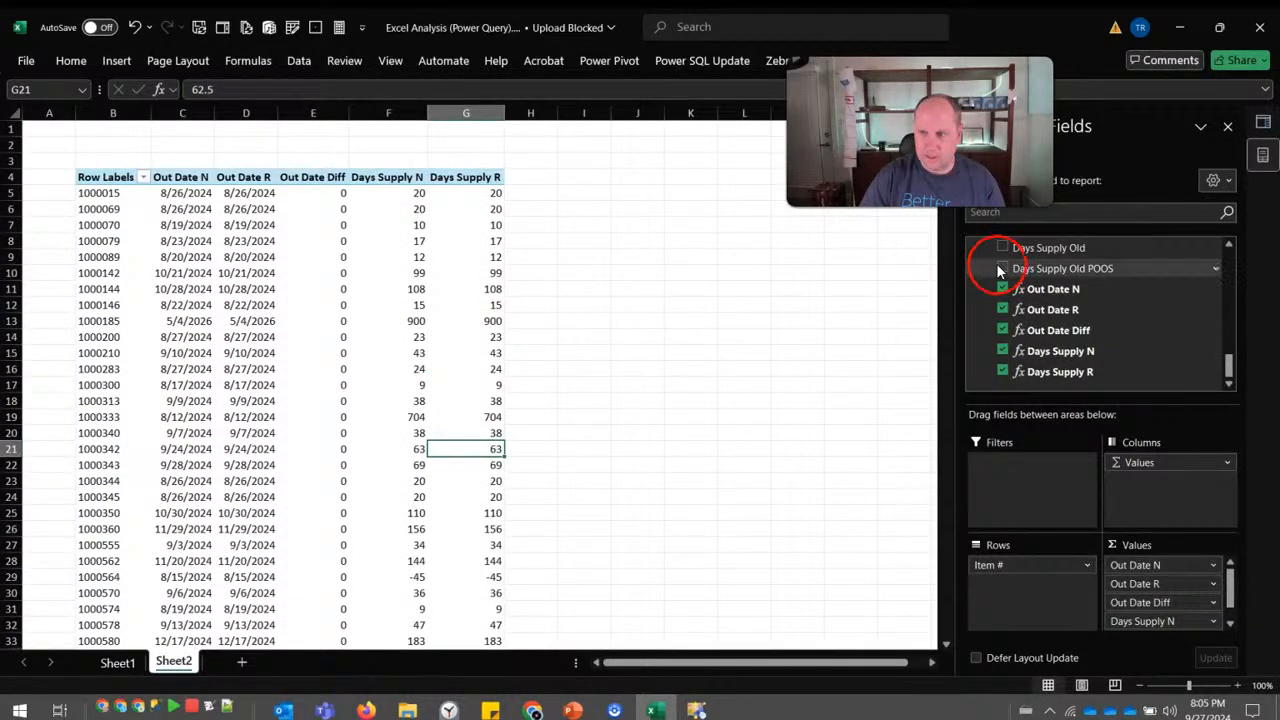
Create a measure named Days Supply Diff in Buyer Guide Testing with the formula =[Days Supply R]-[Days Supply N].
{"action": "left_click_drag", "start_coordinate": [1233, 354], "coordinate": [1109, 246]}
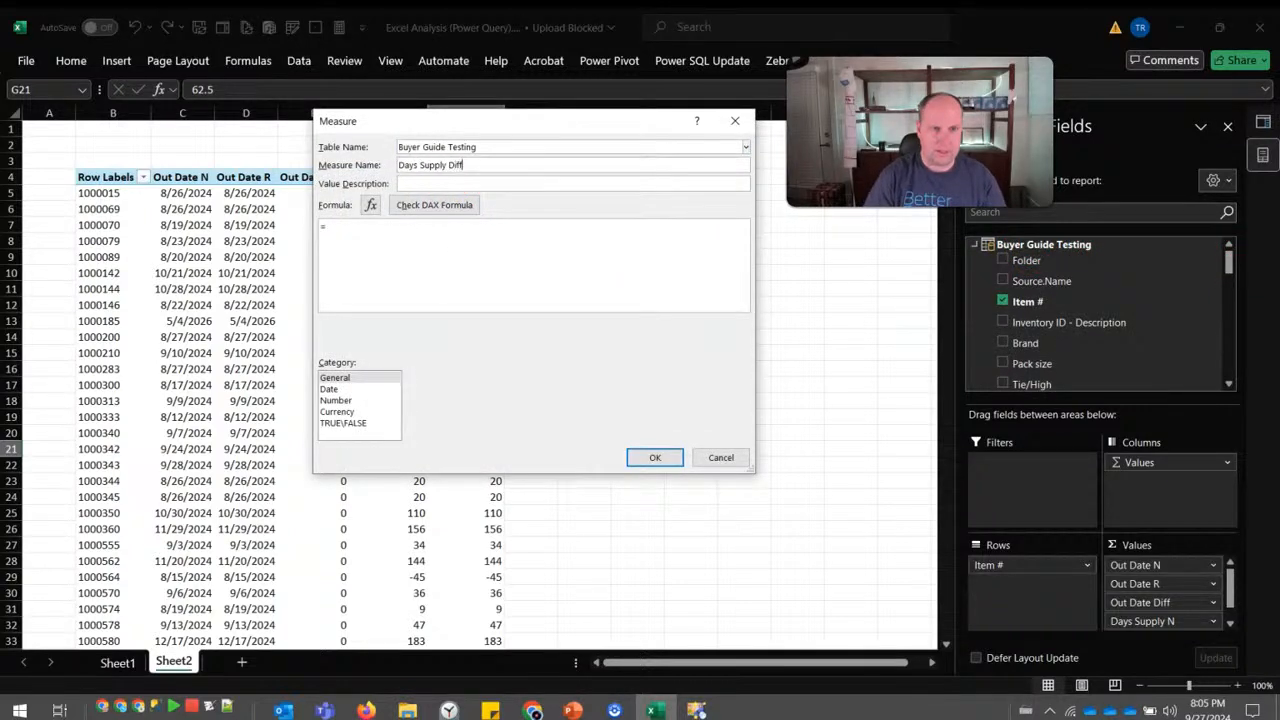
{"action": "type", "text": "[days"}
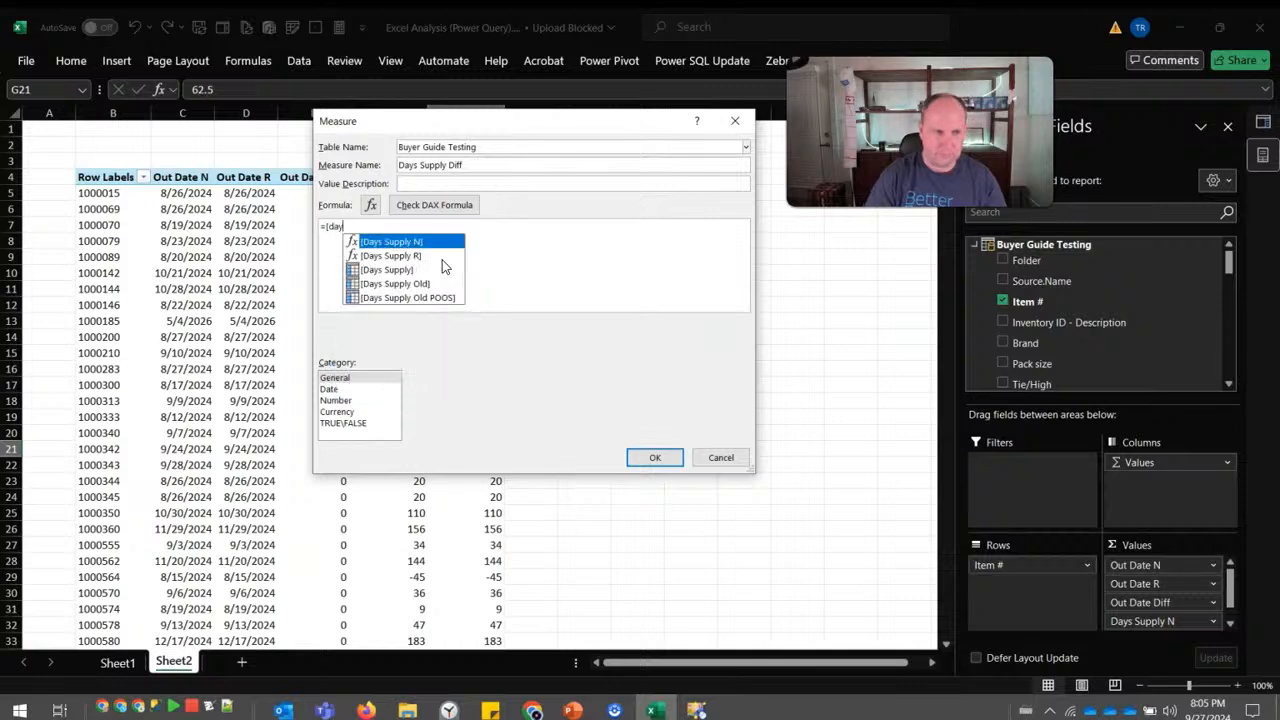
{"action": "double_click", "coordinate": [443, 257]}
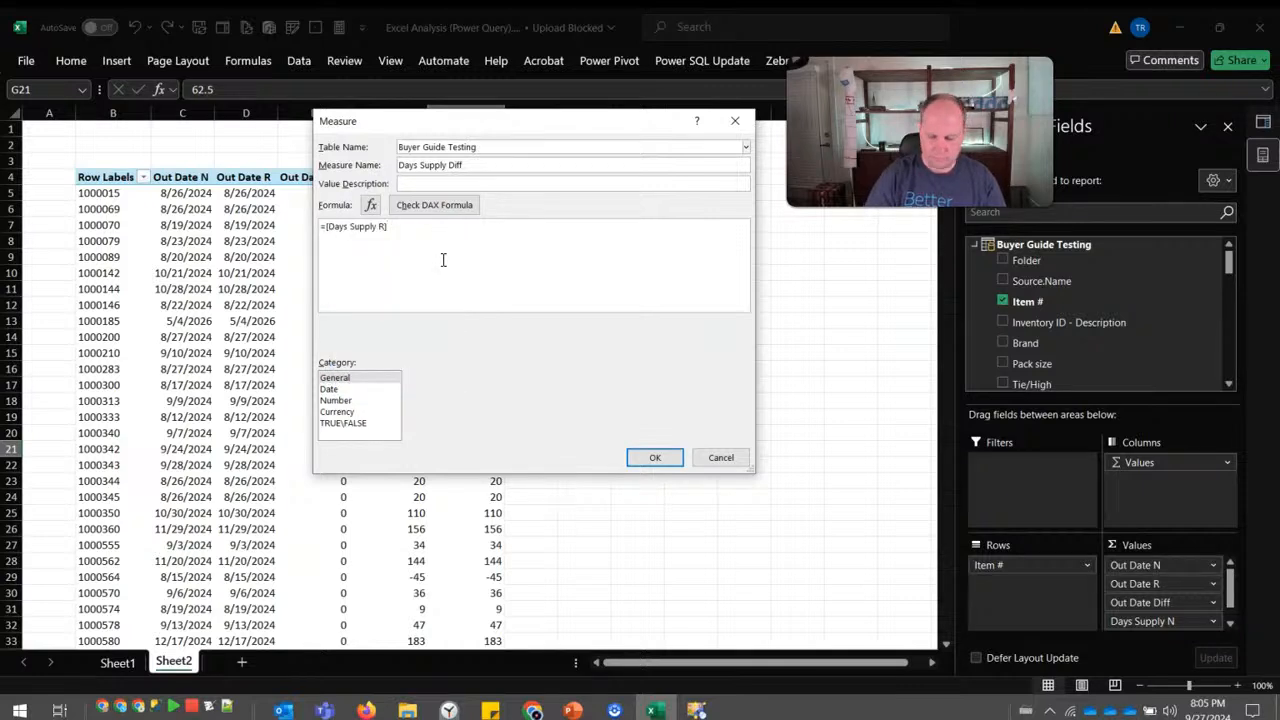
{"action": "type", "text": "-[days"}
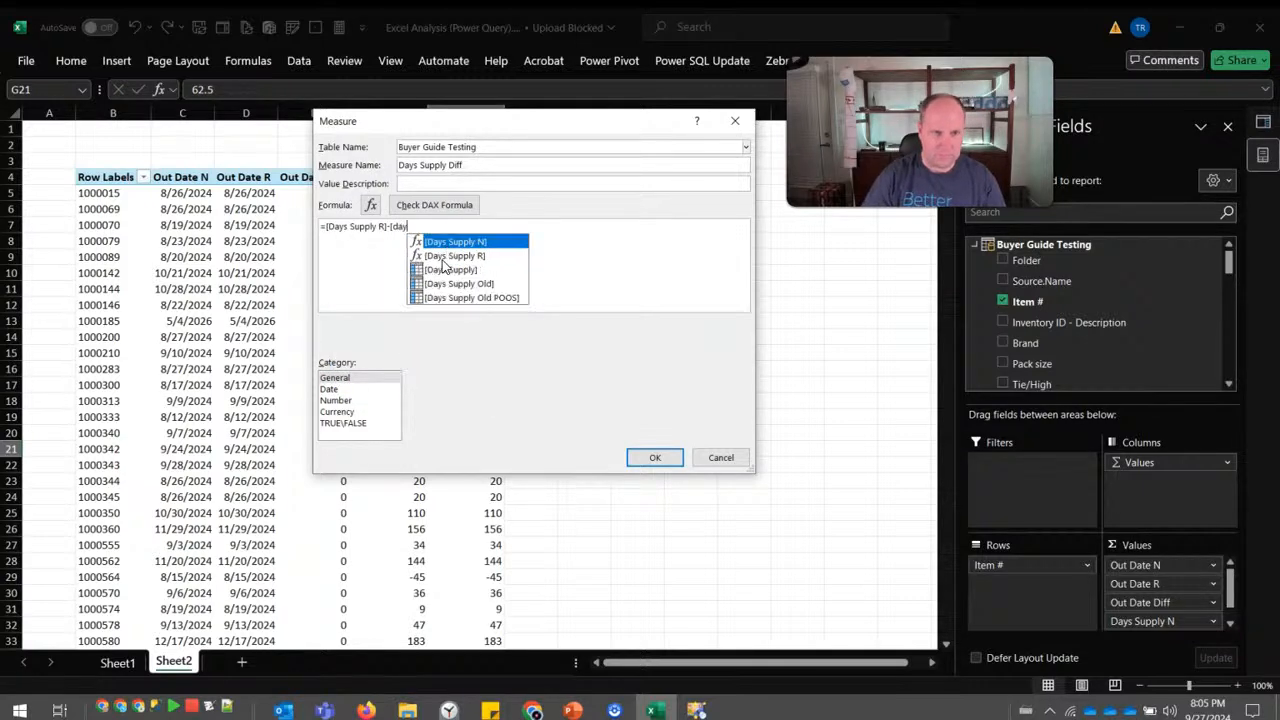
{"action": "double_click", "coordinate": [443, 260]}
Format the Days Supply Diff measure as a whole number and save it.
{"action": "left_click", "coordinate": [336, 400]}
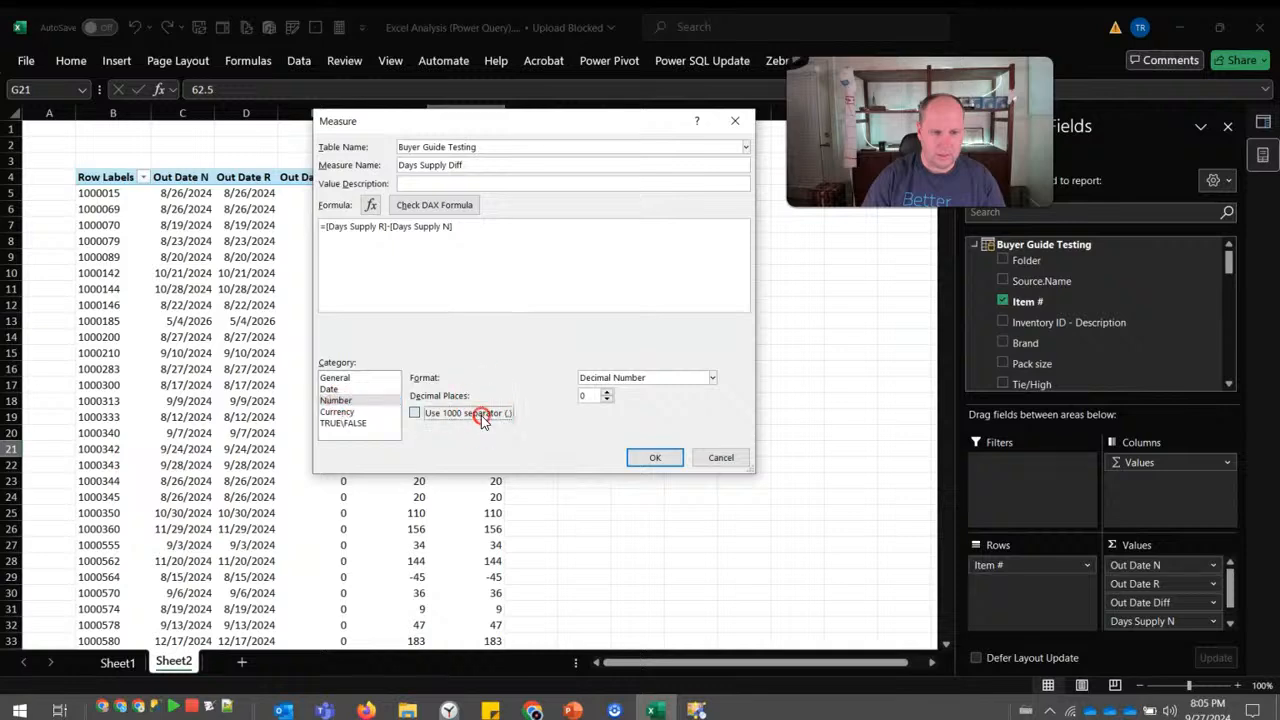
{"action": "left_click", "coordinate": [648, 385]}
{"action": "left_click", "coordinate": [630, 401]}
{"action": "left_click", "coordinate": [652, 455]}
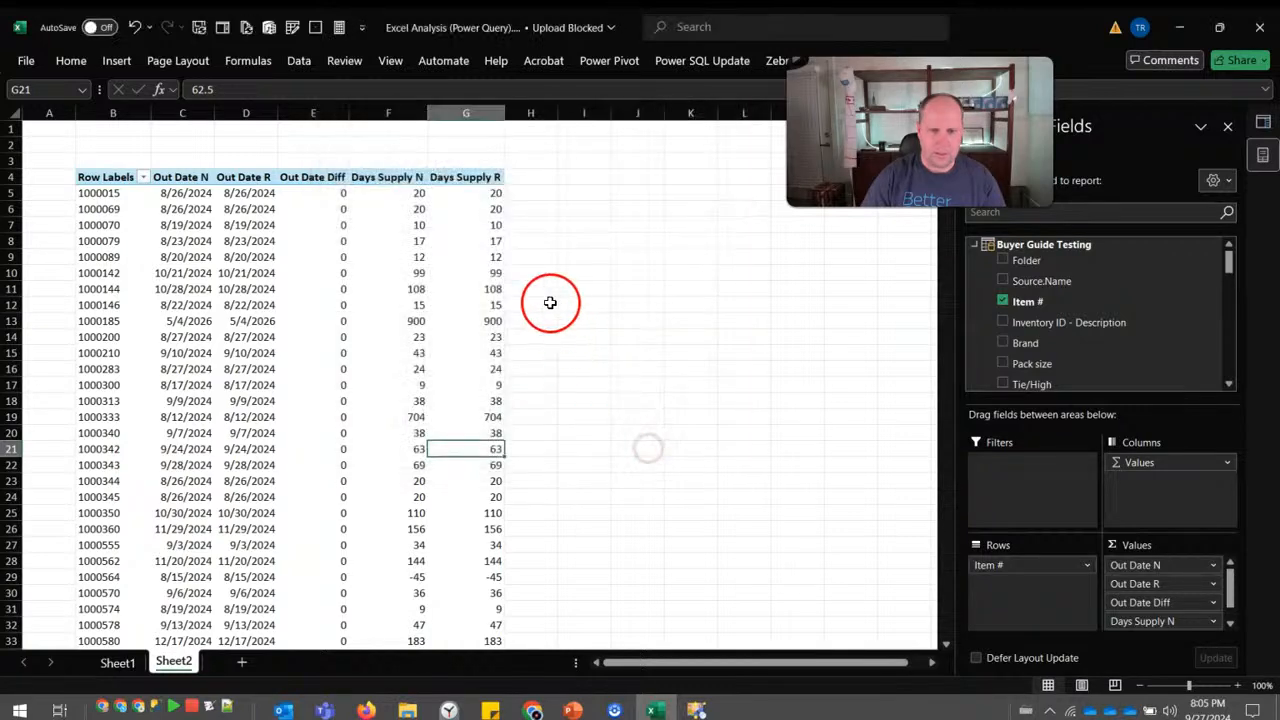
Sort the PivotTable by Days Supply N from smallest to largest.
{"action": "right_click", "coordinate": [412, 193]}
{"action": "mouse_move", "coordinate": [514, 357]}
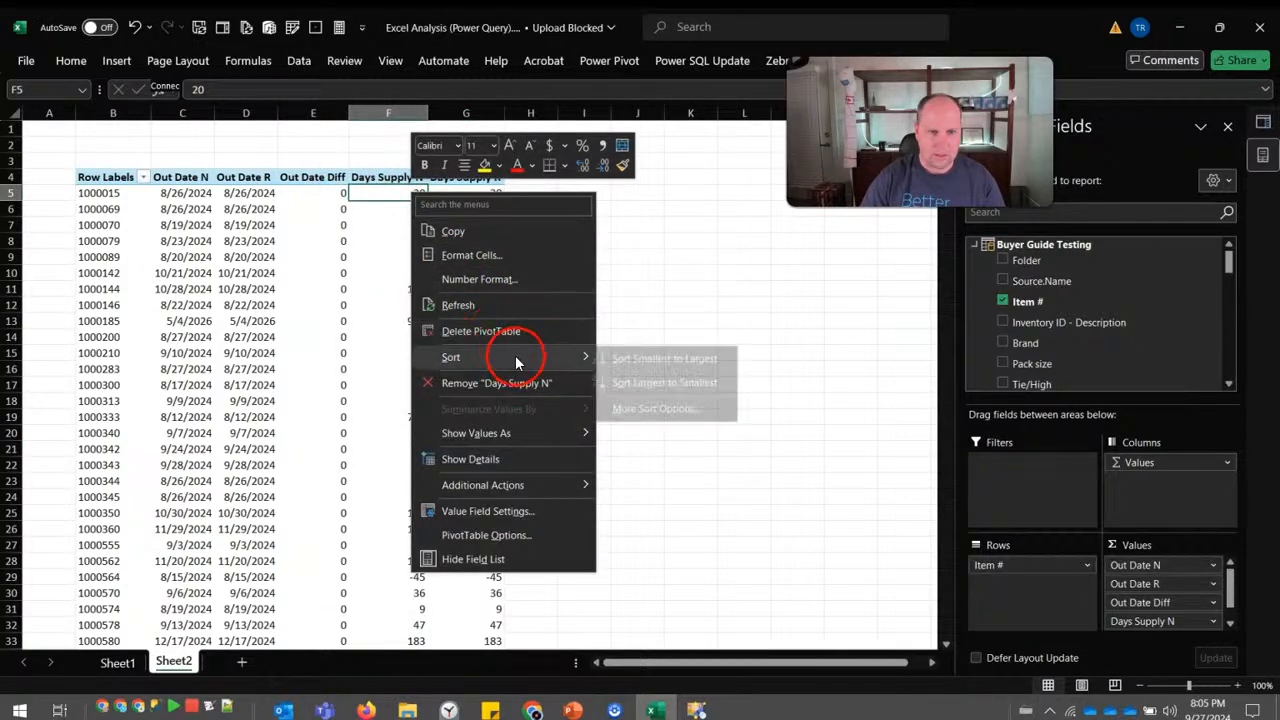
{"action": "left_click", "coordinate": [684, 362]}
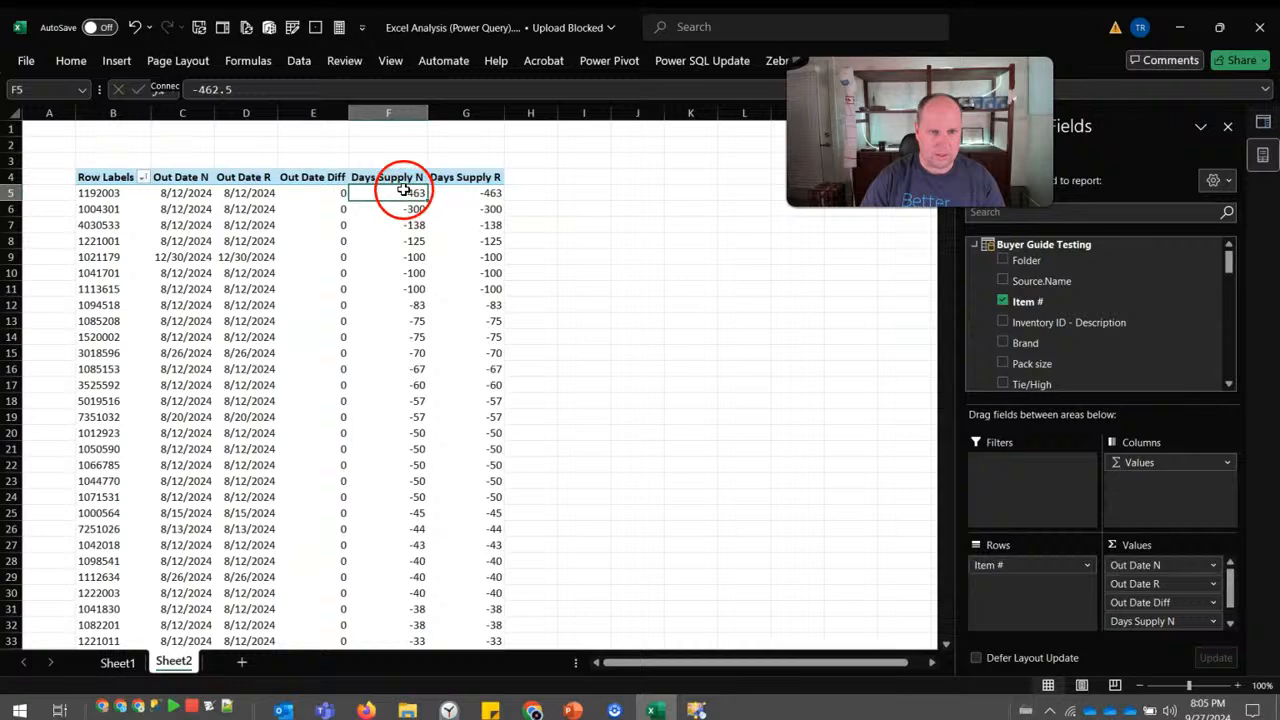
Add the Days Supply Diff measure to the PivotTable values.
{"action": "left_click", "coordinate": [455, 224]}
{"action": "left_click_drag", "start_coordinate": [1229, 255], "coordinate": [1232, 372]}
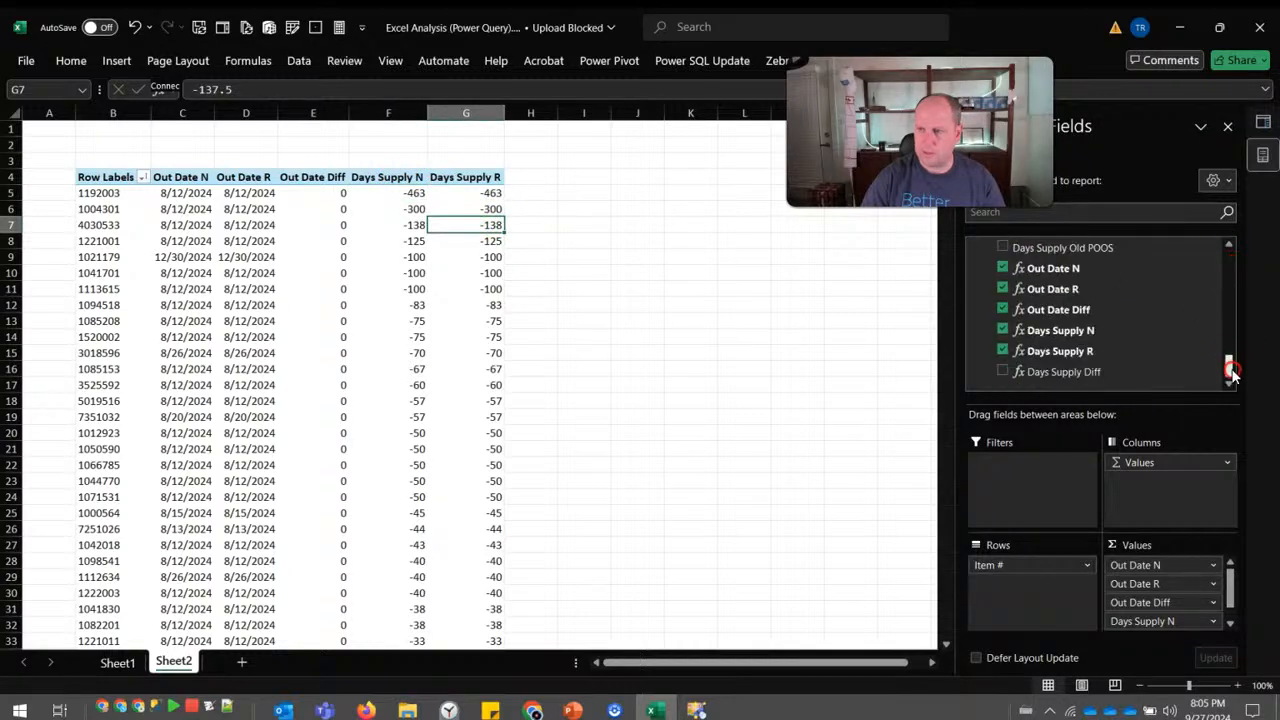
{"action": "left_click", "coordinate": [1033, 377]}
Sort the PivotTable by Days Supply Diff from smallest to largest and from largest to smallest to look for nonzero differences.
{"action": "right_click", "coordinate": [586, 192]}
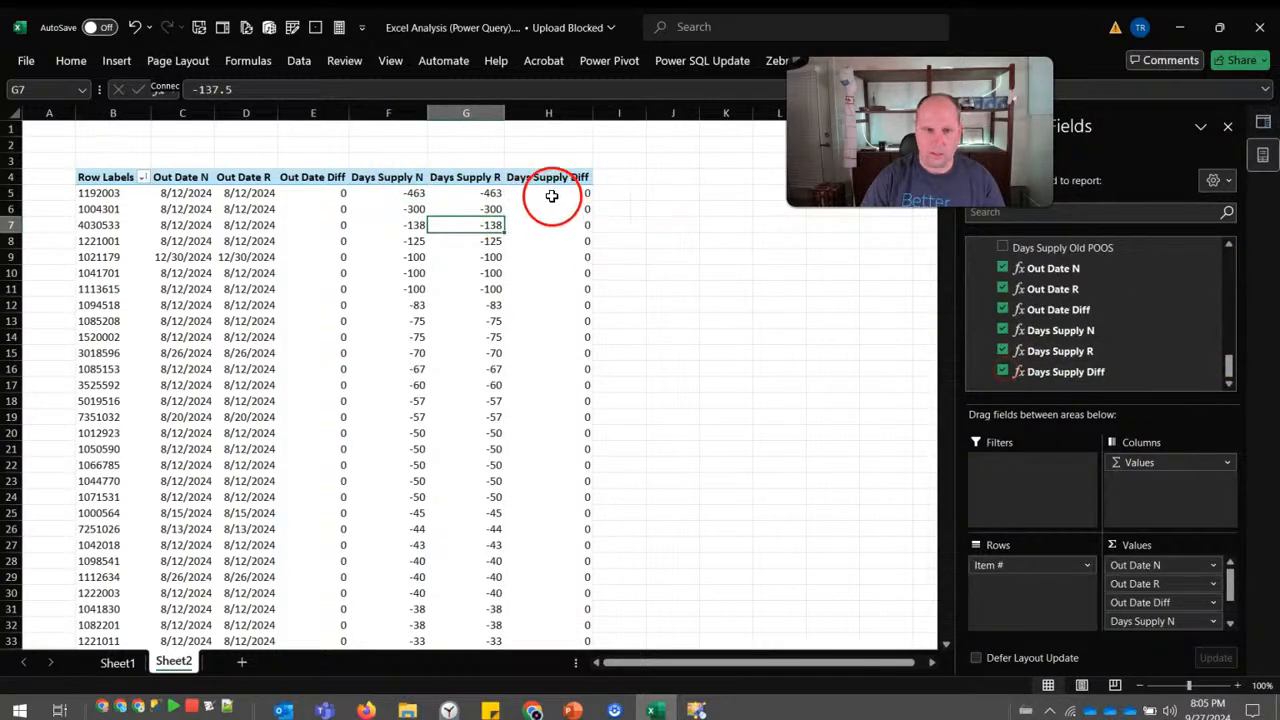
{"action": "mouse_move", "coordinate": [697, 368]}
{"action": "left_click", "coordinate": [780, 363]}
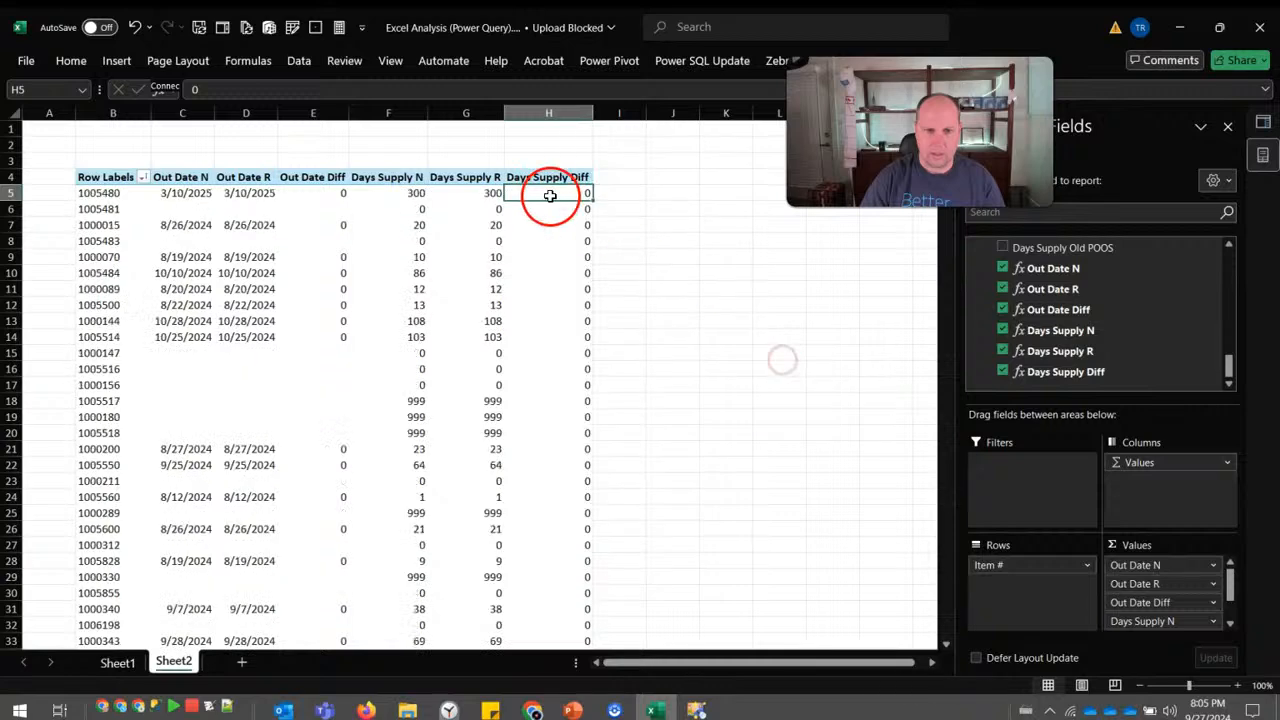
{"action": "right_click", "coordinate": [543, 194]}
{"action": "left_click", "coordinate": [779, 385]}
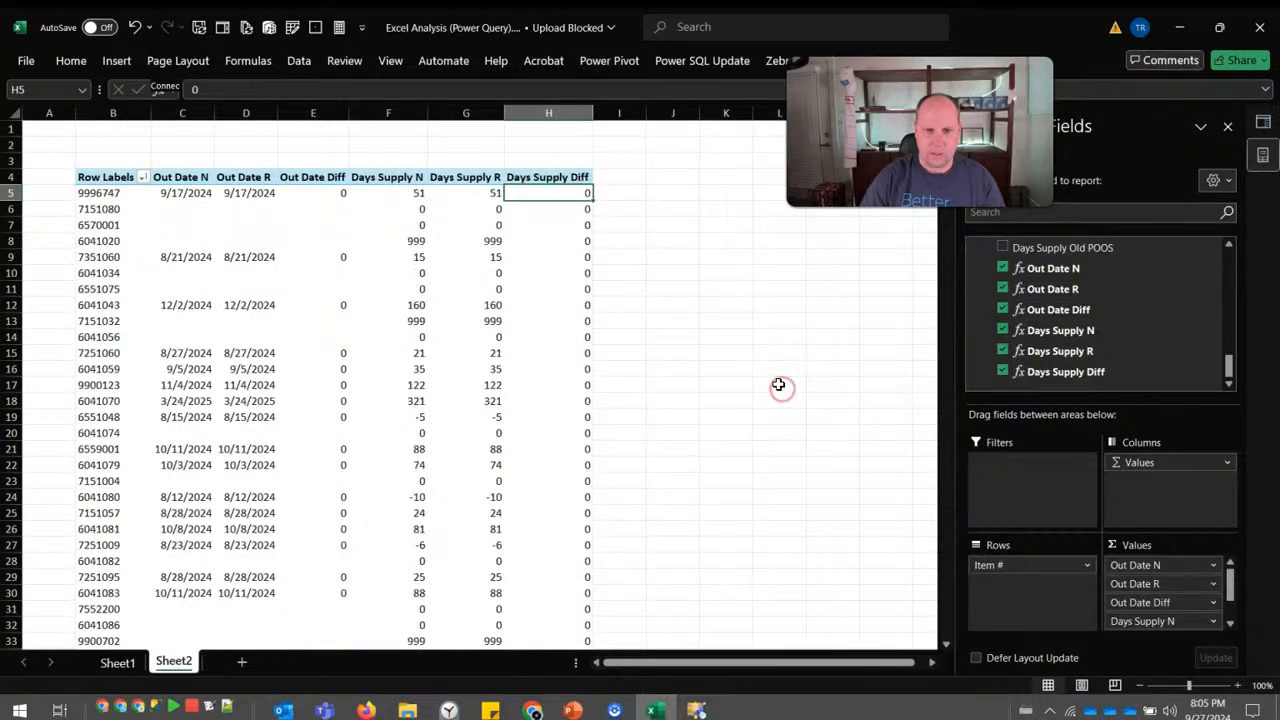
{"action": "left_click", "coordinate": [462, 208]}
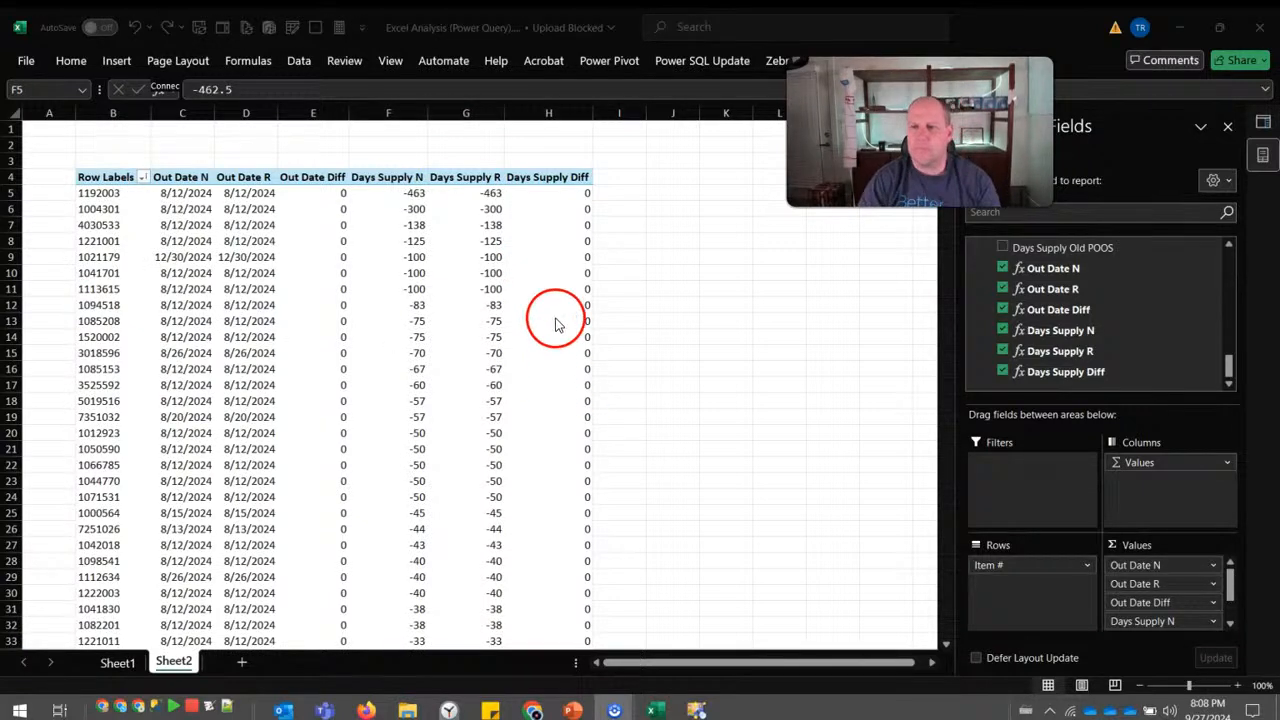
Edit the Out Date N measure, replacing both 'Buyer Guide Testing' references inside MAXX with __MyTable.
{"action": "right_click", "coordinate": [1070, 270]}
{"action": "left_click", "coordinate": [1105, 285]}
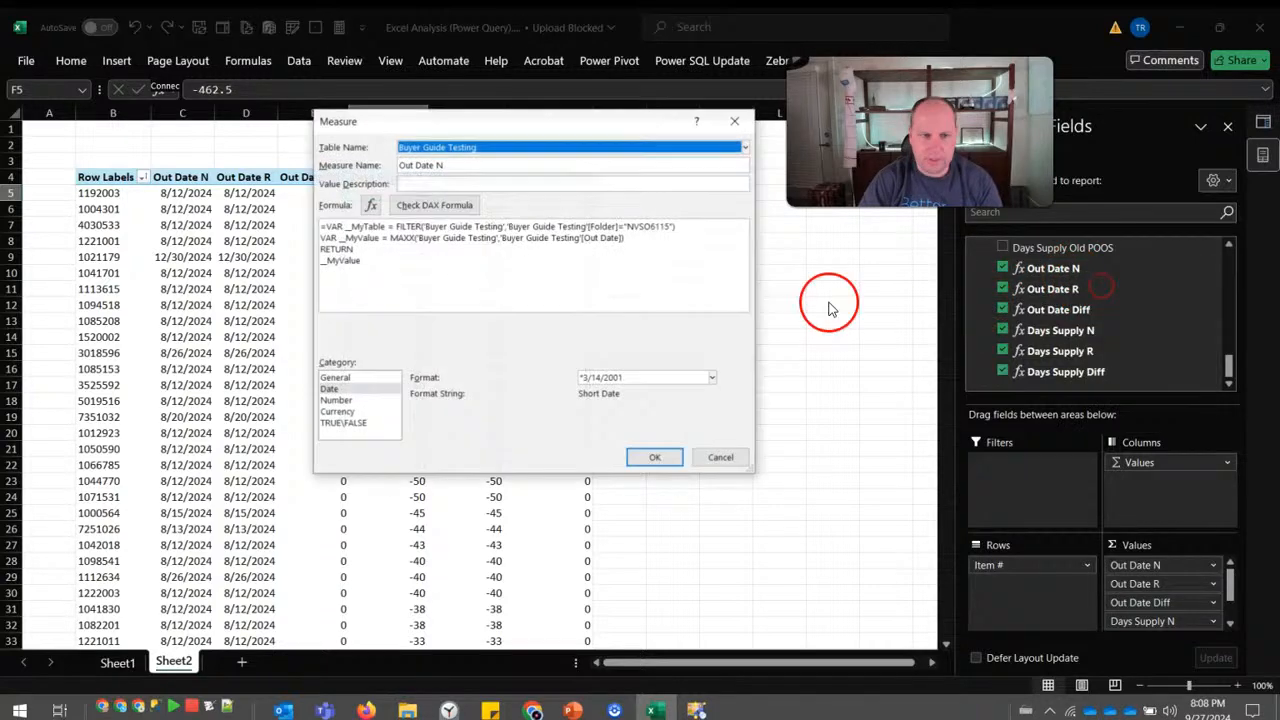
{"action": "left_click", "coordinate": [356, 227]}
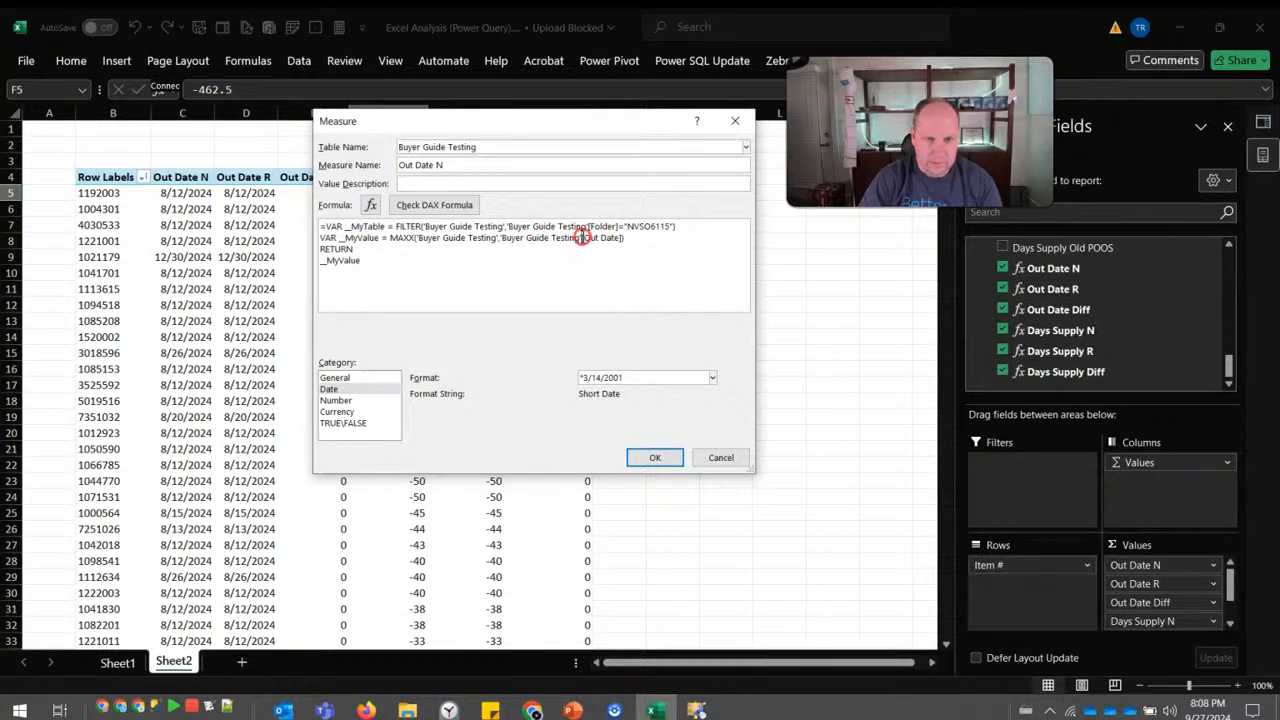
{"action": "left_click", "coordinate": [406, 238]}
{"action": "key", "text": "ctrl+shift+Right"}
{"action": "key", "text": "ctrl+shift+Right"}
{"action": "key", "text": "ctrl+shift+Right"}
{"action": "key", "text": "ctrl+shift+Right"}
{"action": "key", "text": "ctrl+shift+Right"}
{"action": "key", "text": "ctrl+shift+Right"}
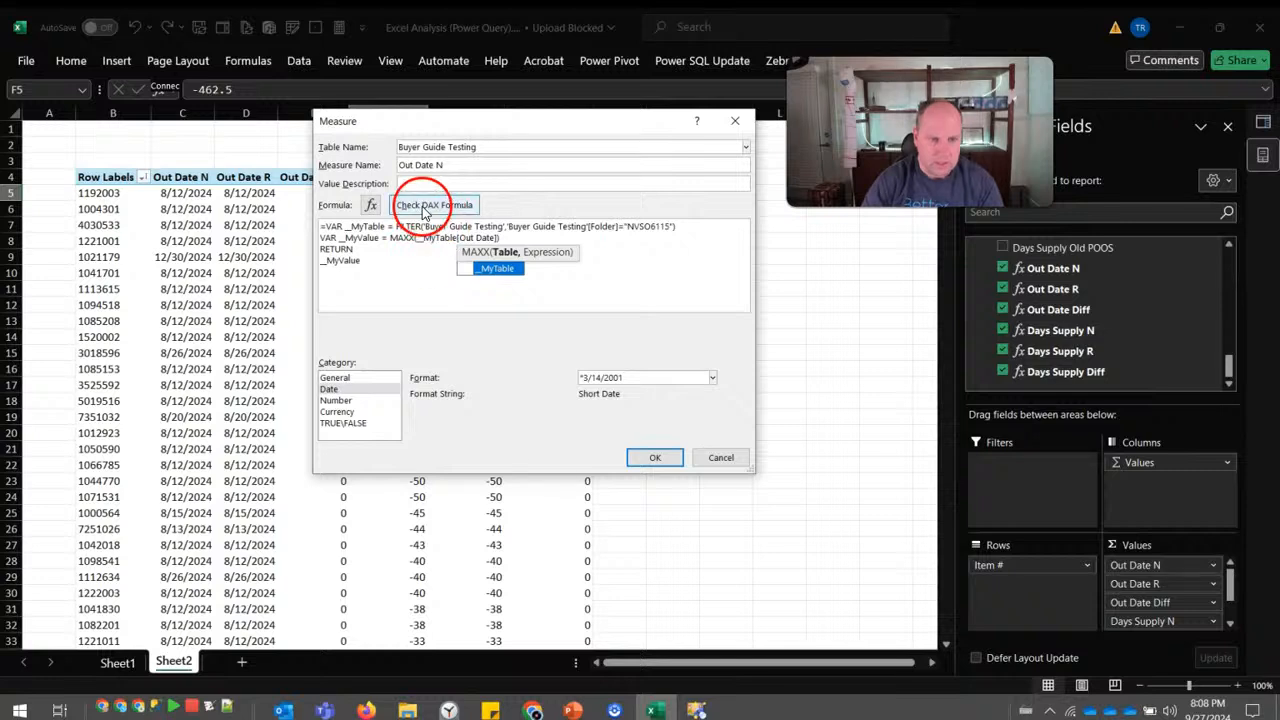
Check the Out Date N formula and insert __MyTable with a comma as the first argument of MAXX.
{"action": "left_click", "coordinate": [434, 205]}
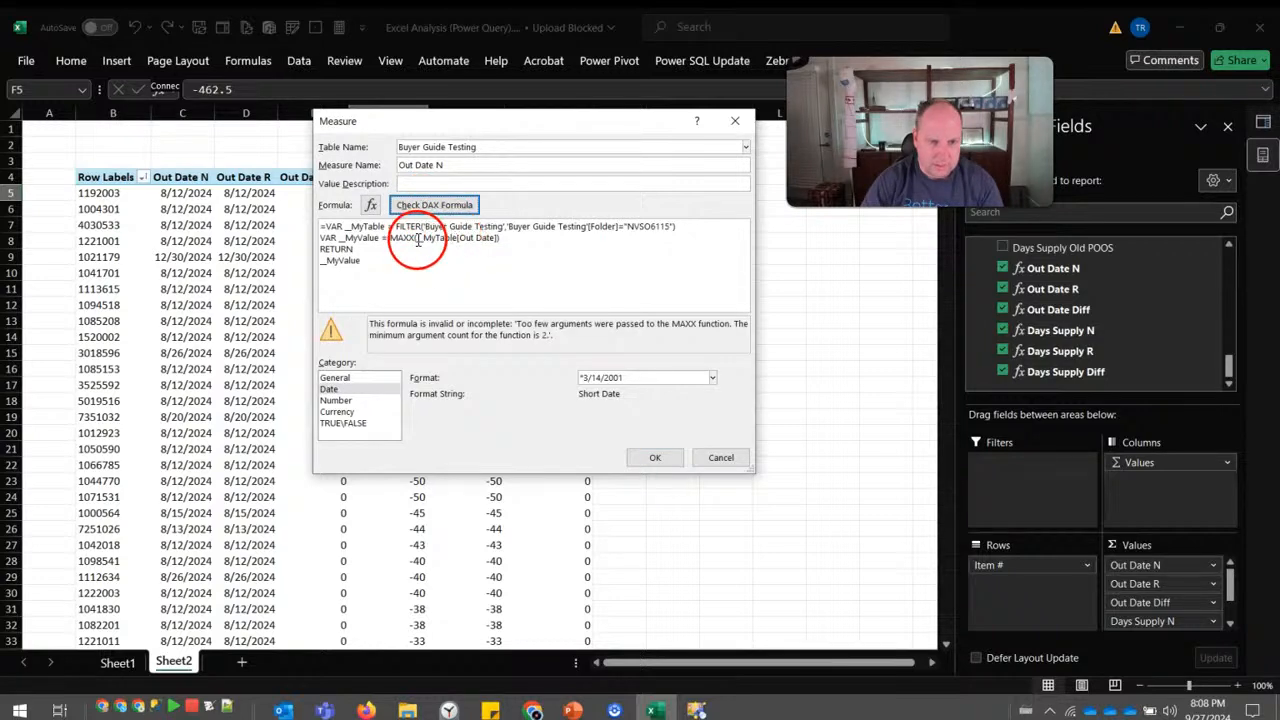
{"action": "left_click", "coordinate": [455, 238]}
{"action": "type", "text": "_MyTable"}
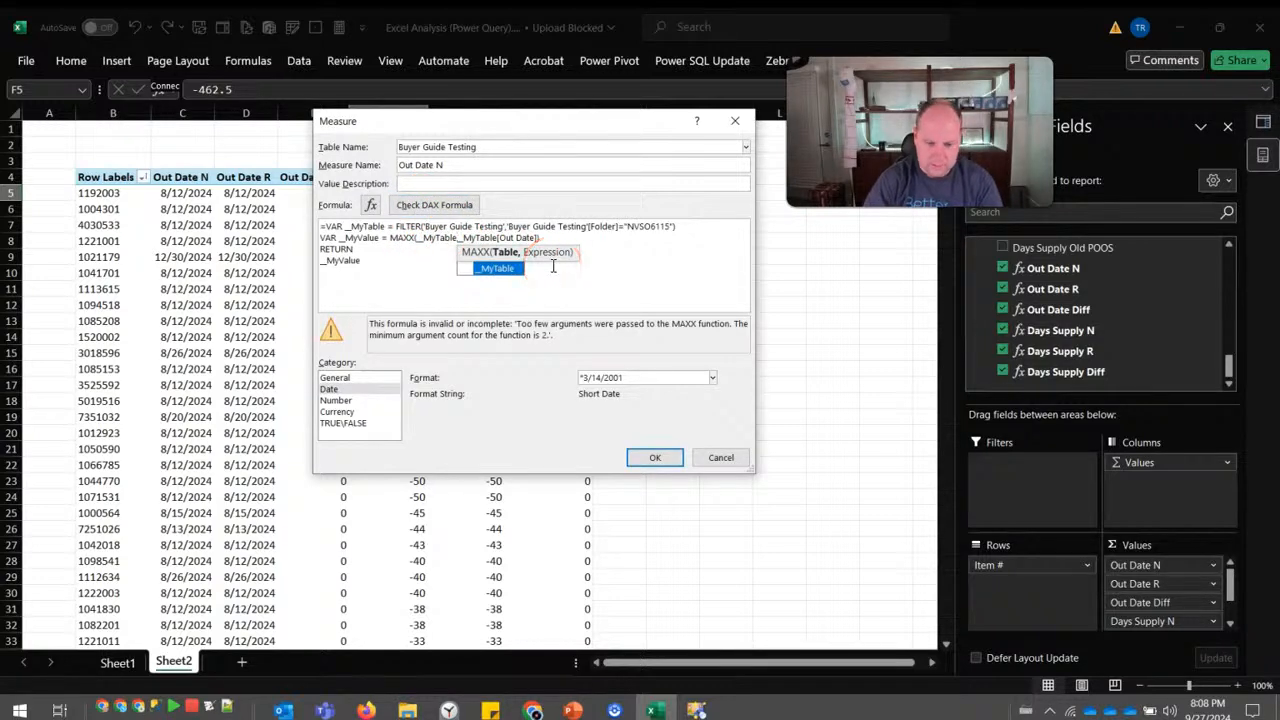
{"action": "key", "text": "BackSpace"}
{"action": "key", "text": "BackSpace"}
{"action": "key", "text": "BackSpace"}
{"action": "key", "text": "BackSpace"}
{"action": "key", "text": "BackSpace"}
{"action": "key", "text": "BackSpace"}
{"action": "key", "text": "BackSpace"}
{"action": "key", "text": "BackSpace"}
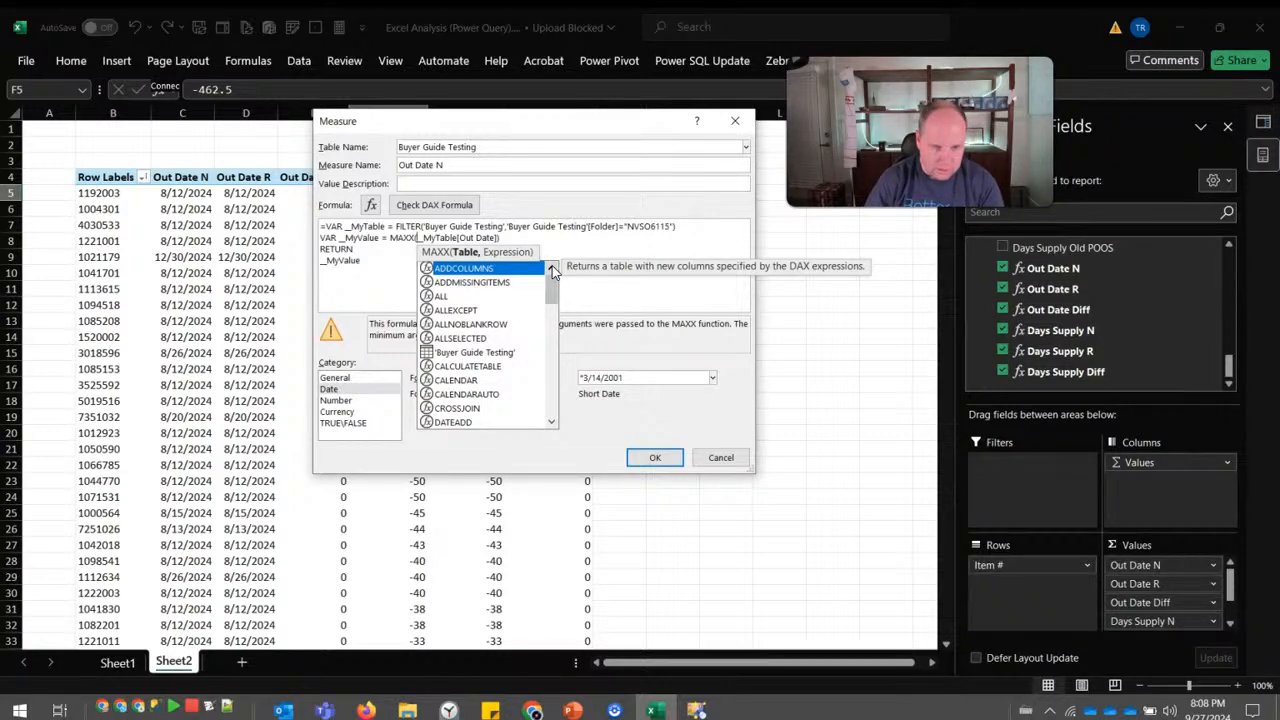
{"action": "type", "text": "_MyTable,"}
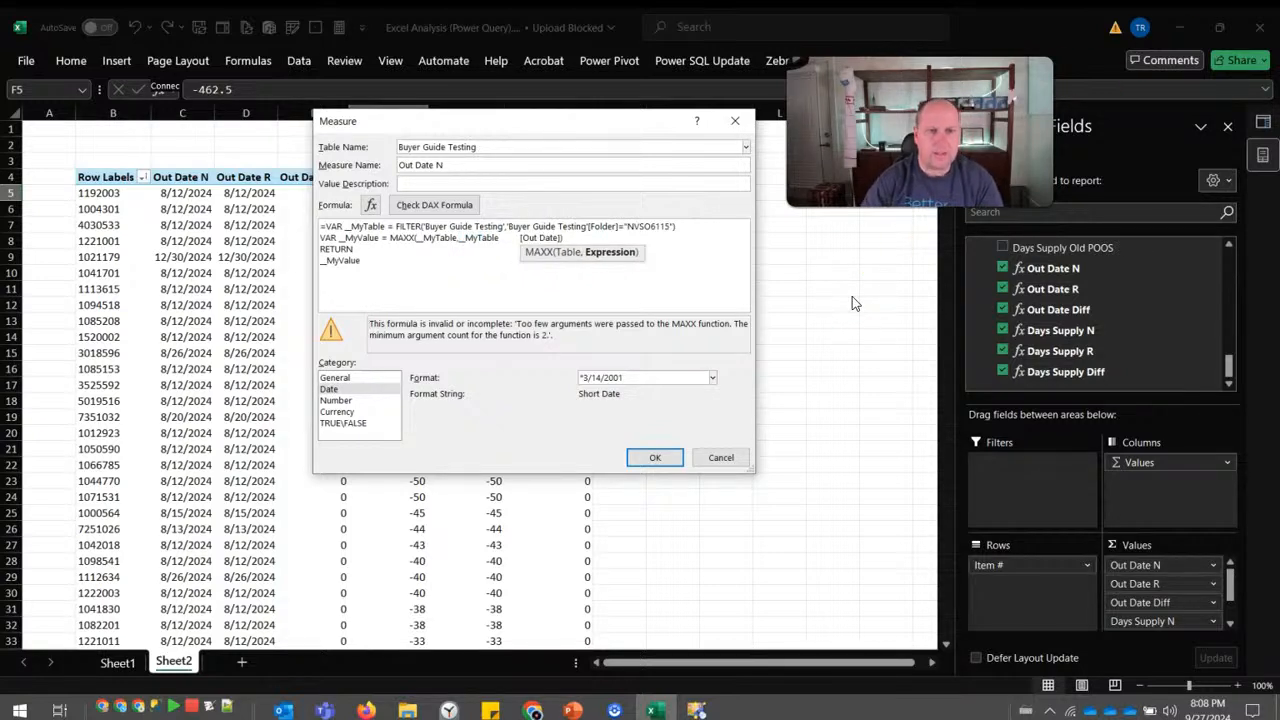
Reduce the Out Date N expression to MAXX(__MyTable,[Out Date]), check the DAX formula and save the measure.
{"action": "left_click", "coordinate": [512, 230]}
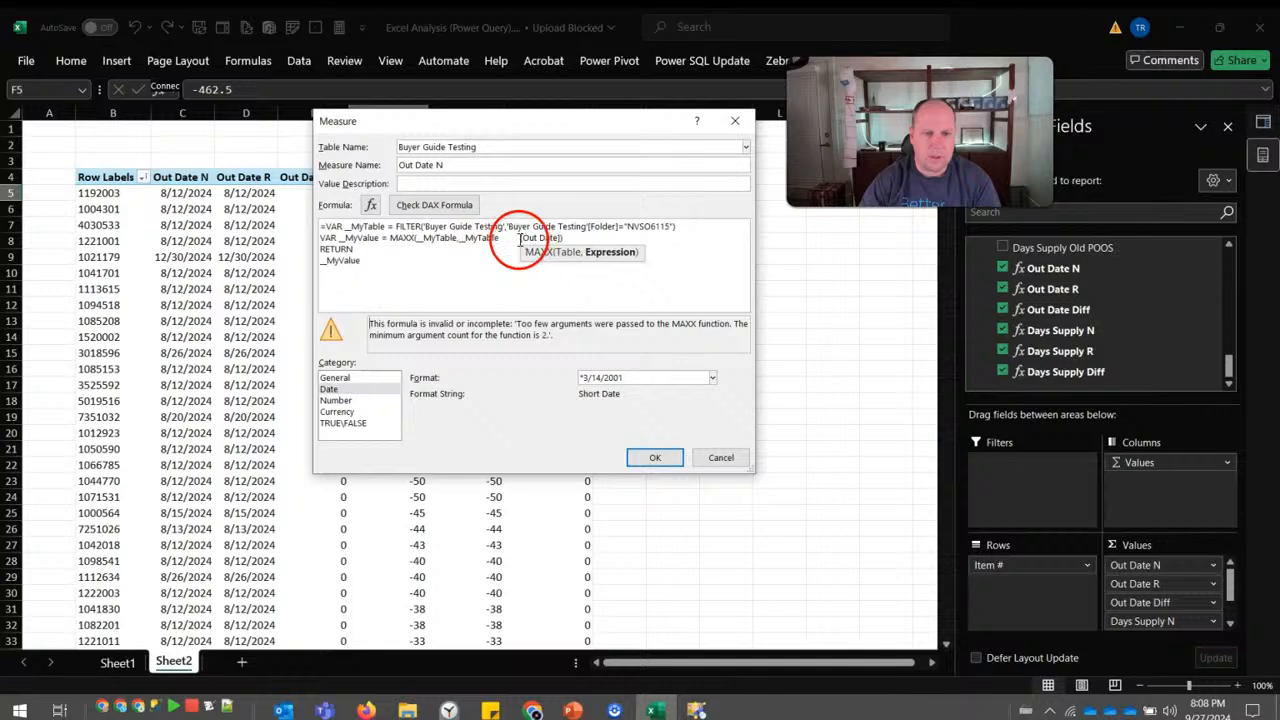
{"action": "key", "text": "BackSpace"}
{"action": "key", "text": "BackSpace"}
{"action": "key", "text": "BackSpace"}
{"action": "key", "text": "BackSpace"}
{"action": "key", "text": "BackSpace"}
{"action": "key", "text": "BackSpace"}
{"action": "key", "text": "BackSpace"}
{"action": "key", "text": "BackSpace"}
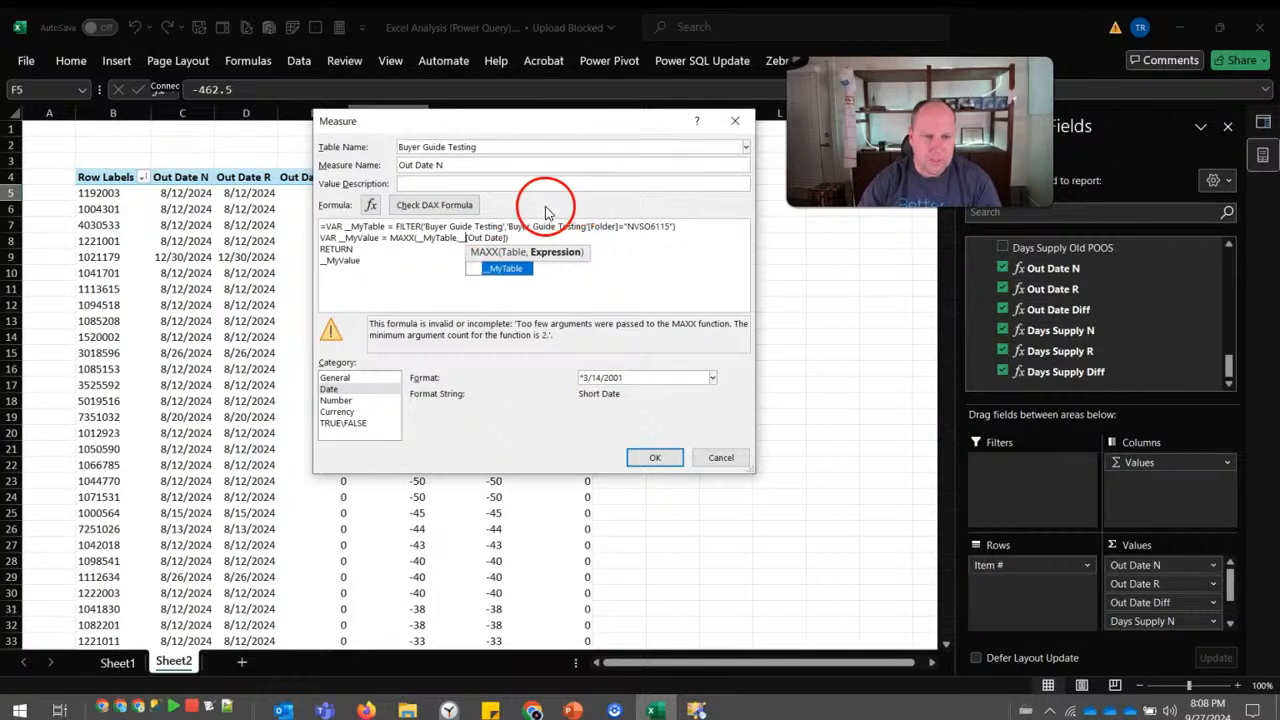
{"action": "left_click", "coordinate": [440, 206]}
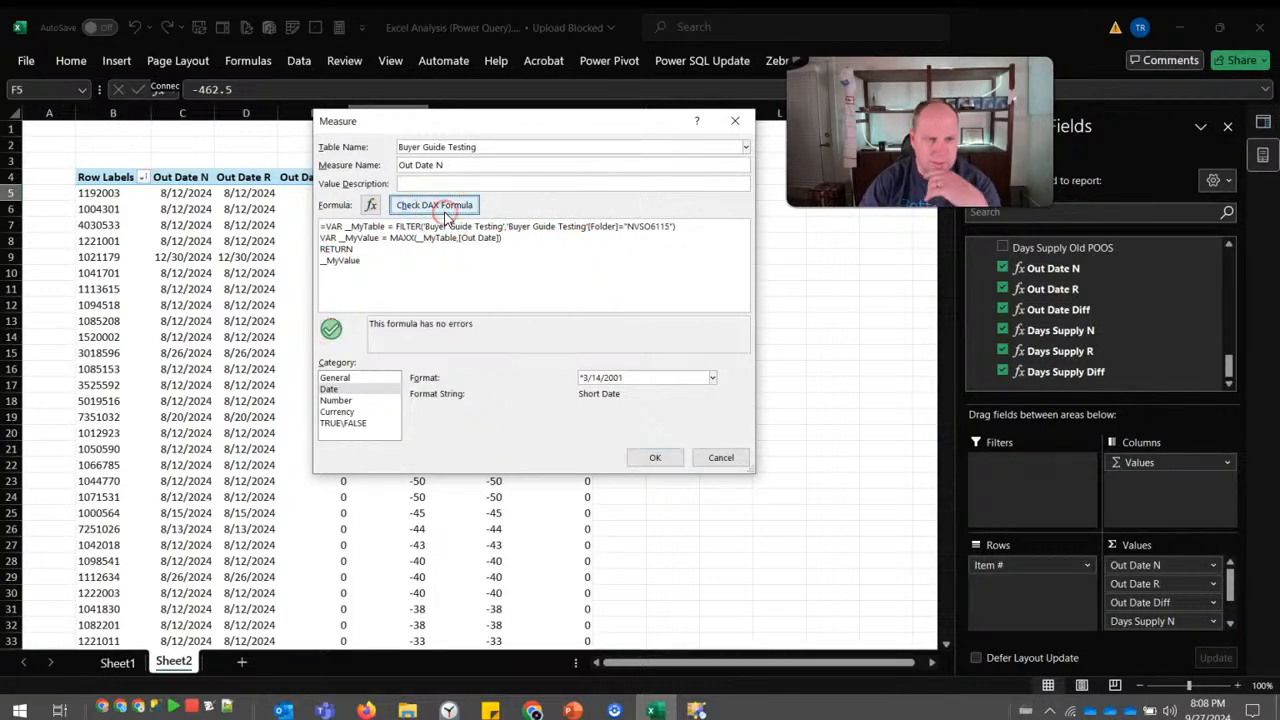
{"action": "left_click", "coordinate": [653, 457]}
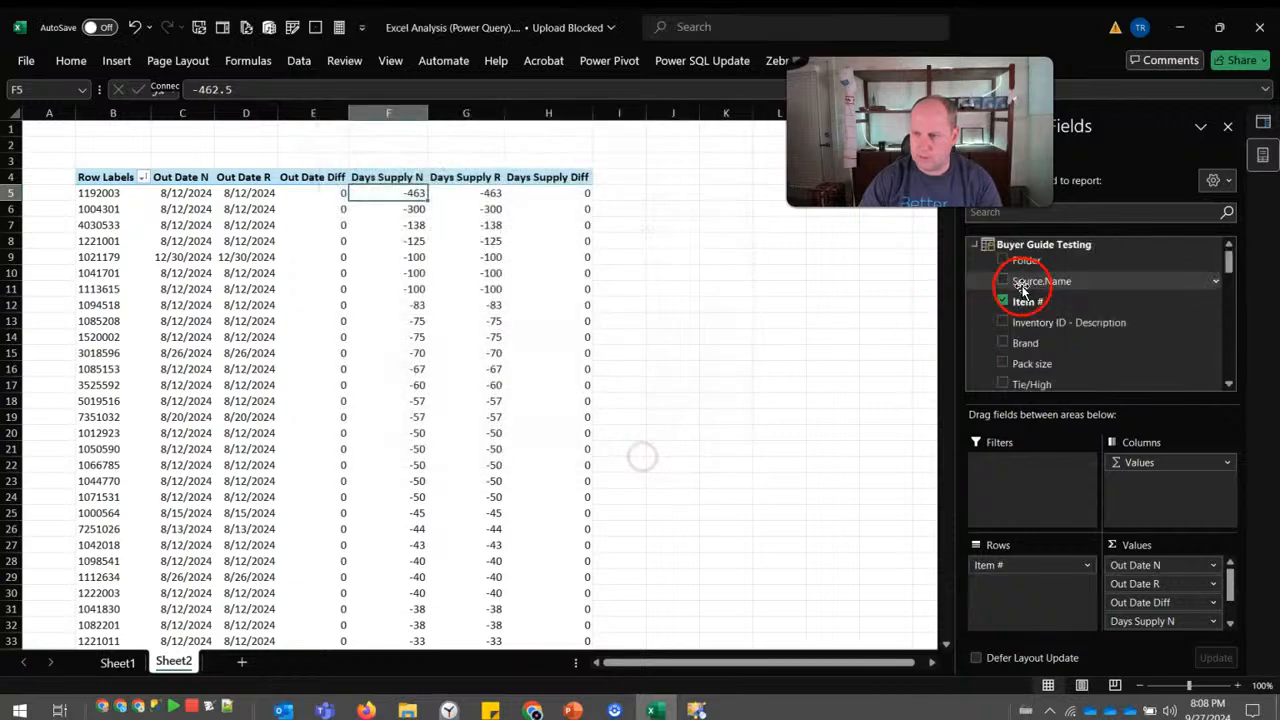
Change the MAXX expression in the Out Date R measure to MAXX(__MyTable,[Out Date]) and save it.
{"action": "scroll", "coordinate": [1063, 302], "scroll_direction": "down", "scroll_amount": 10}
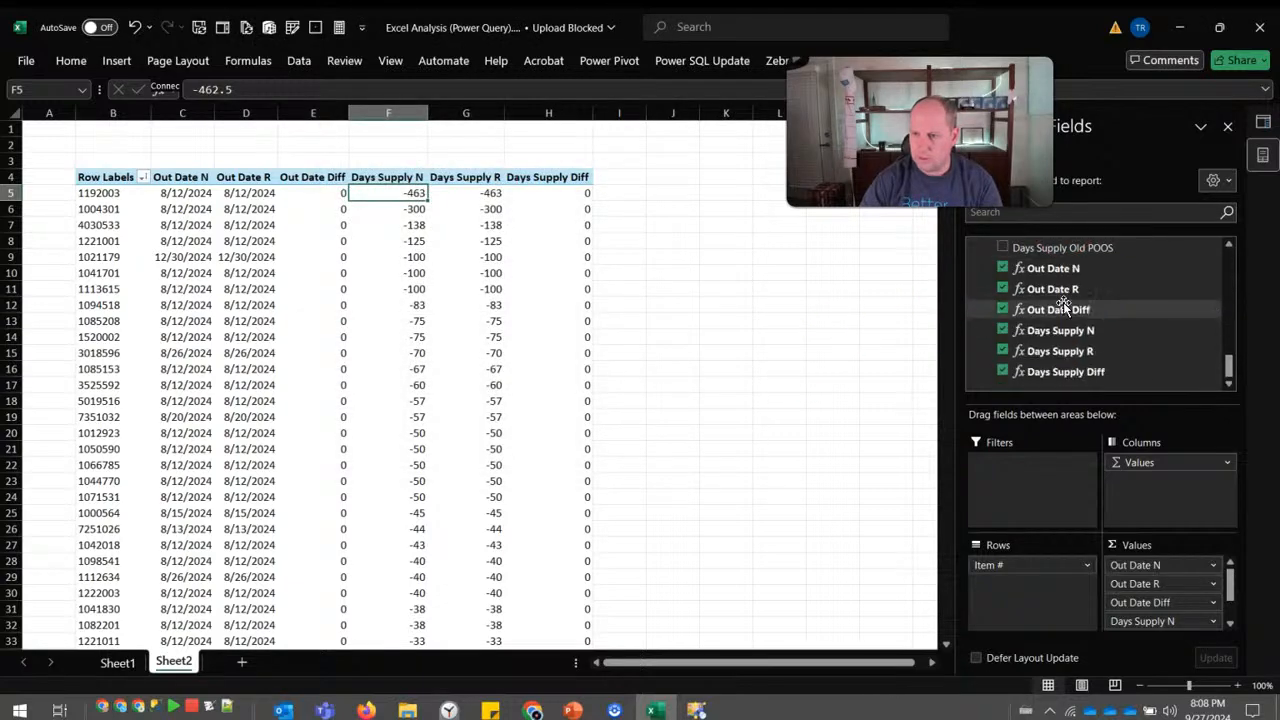
{"action": "right_click", "coordinate": [1055, 289]}
{"action": "left_click", "coordinate": [1100, 365]}
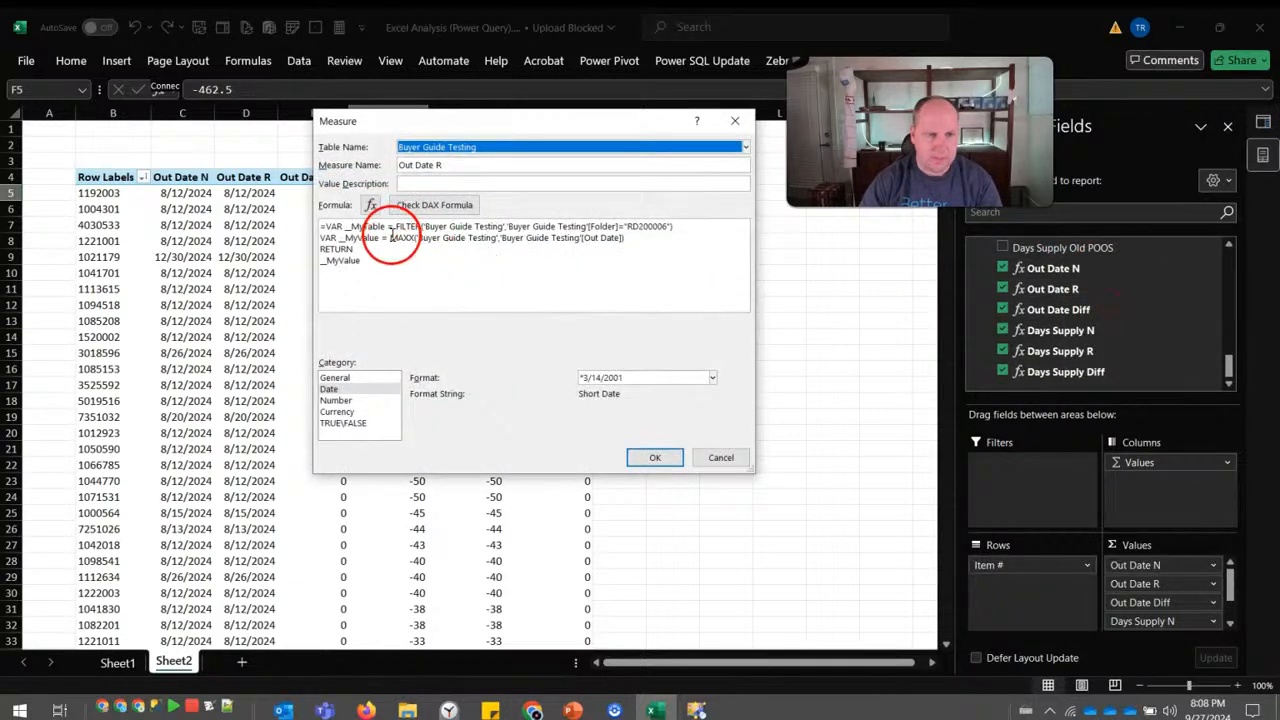
{"action": "left_click", "coordinate": [391, 238]}
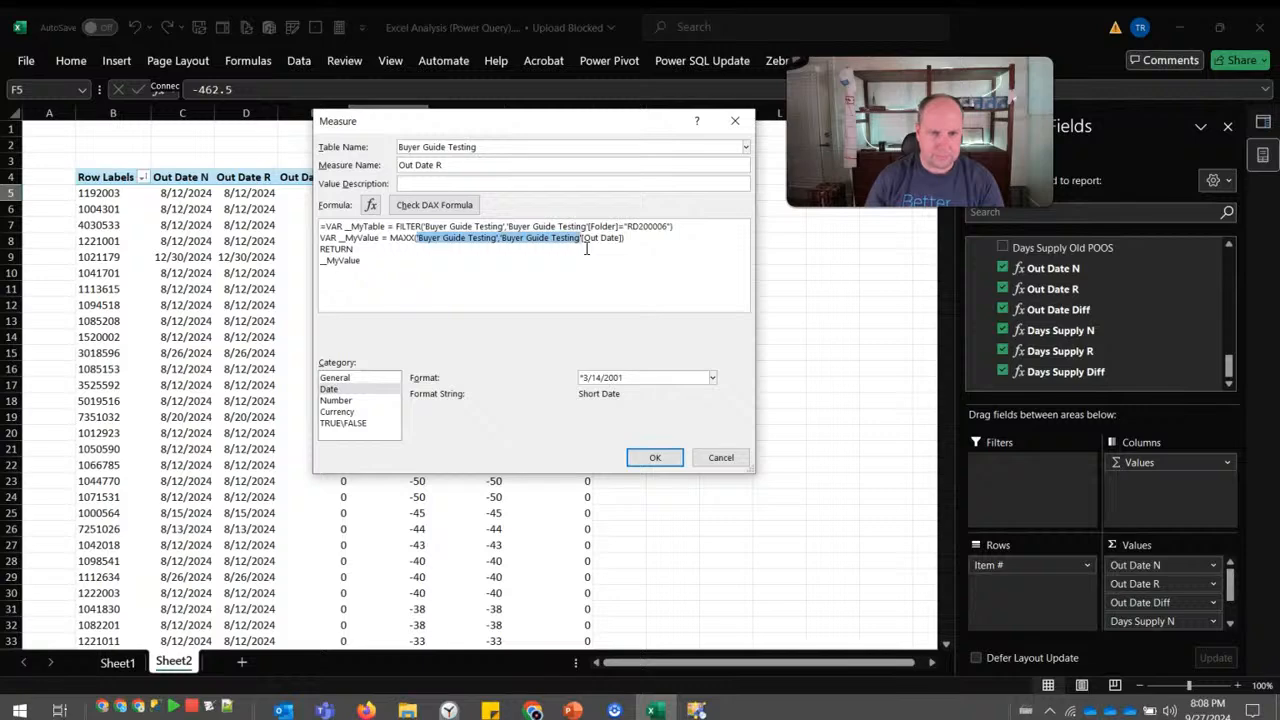
{"action": "type", "text": "__MyTable,"}
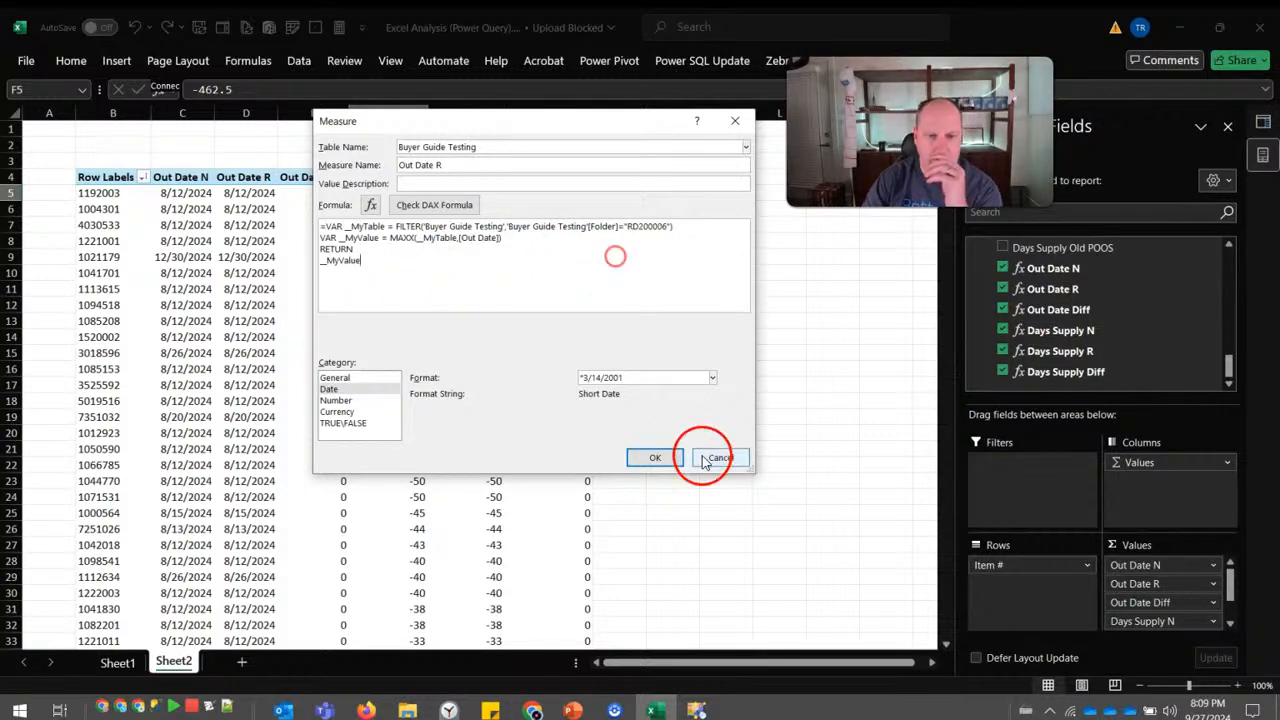
{"action": "left_click", "coordinate": [655, 458]}
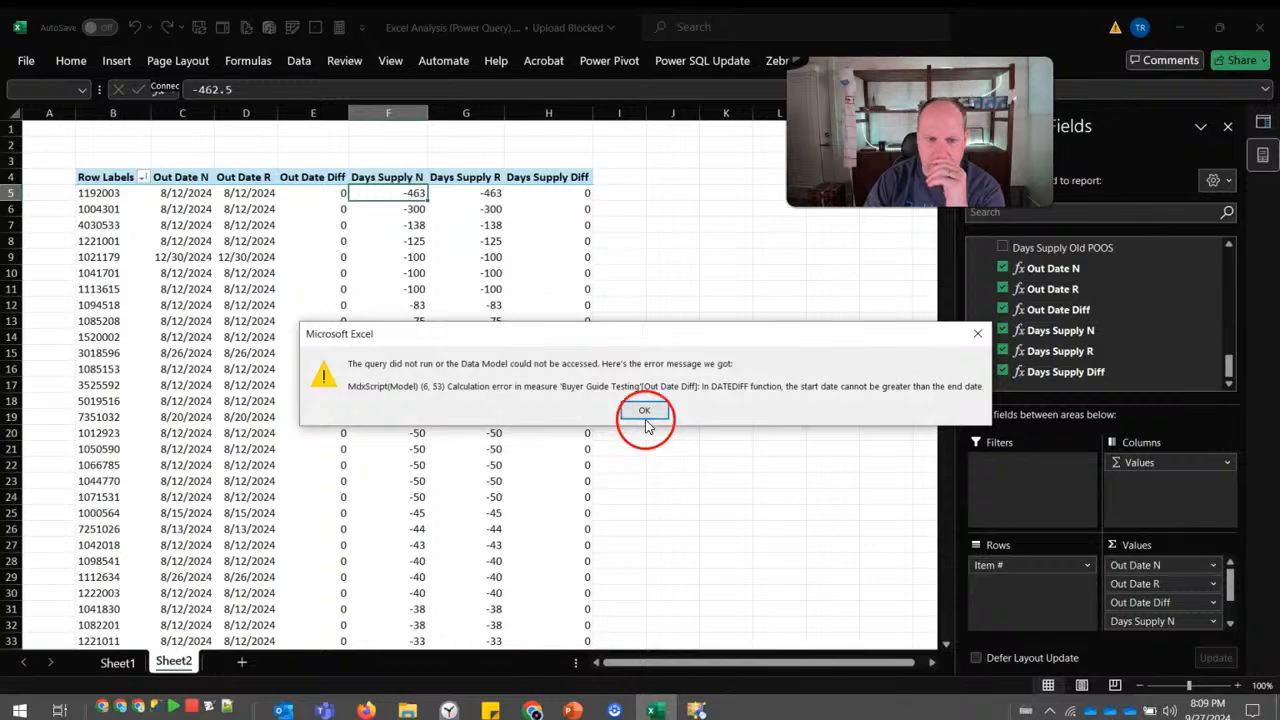
{"action": "left_click", "coordinate": [645, 411]}
Reopen the Out Date R measure, check its DAX formula for errors and save it again.
{"action": "scroll", "coordinate": [1066, 329], "scroll_direction": "down", "scroll_amount": 10}
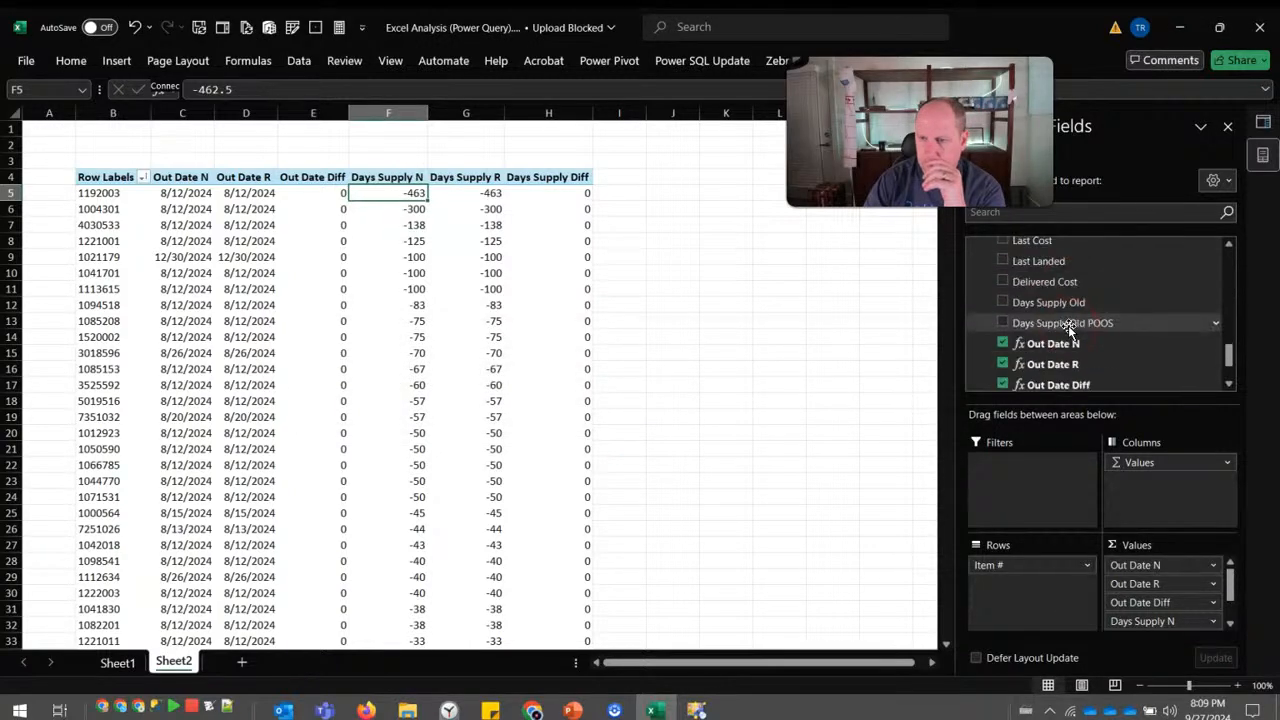
{"action": "scroll", "coordinate": [1068, 325], "scroll_direction": "down", "scroll_amount": 2}
{"action": "right_click", "coordinate": [1068, 325]}
{"action": "left_click", "coordinate": [1106, 337]}
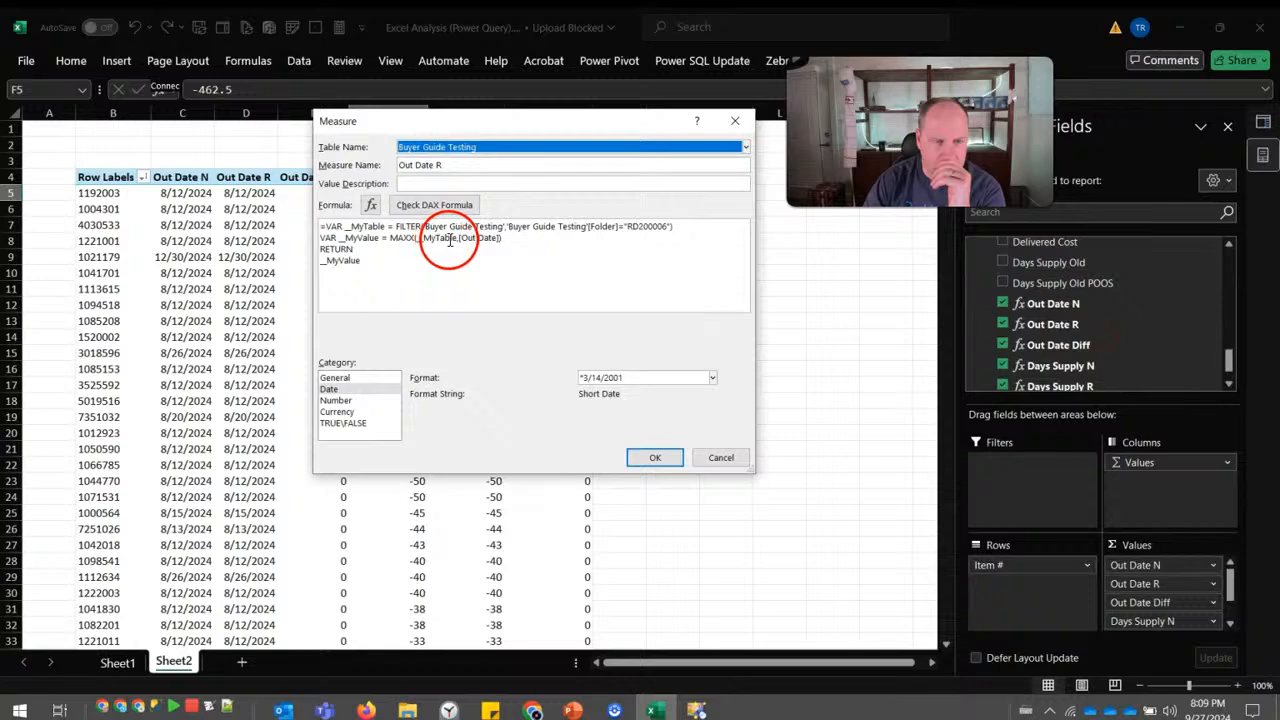
{"action": "left_click", "coordinate": [434, 205]}
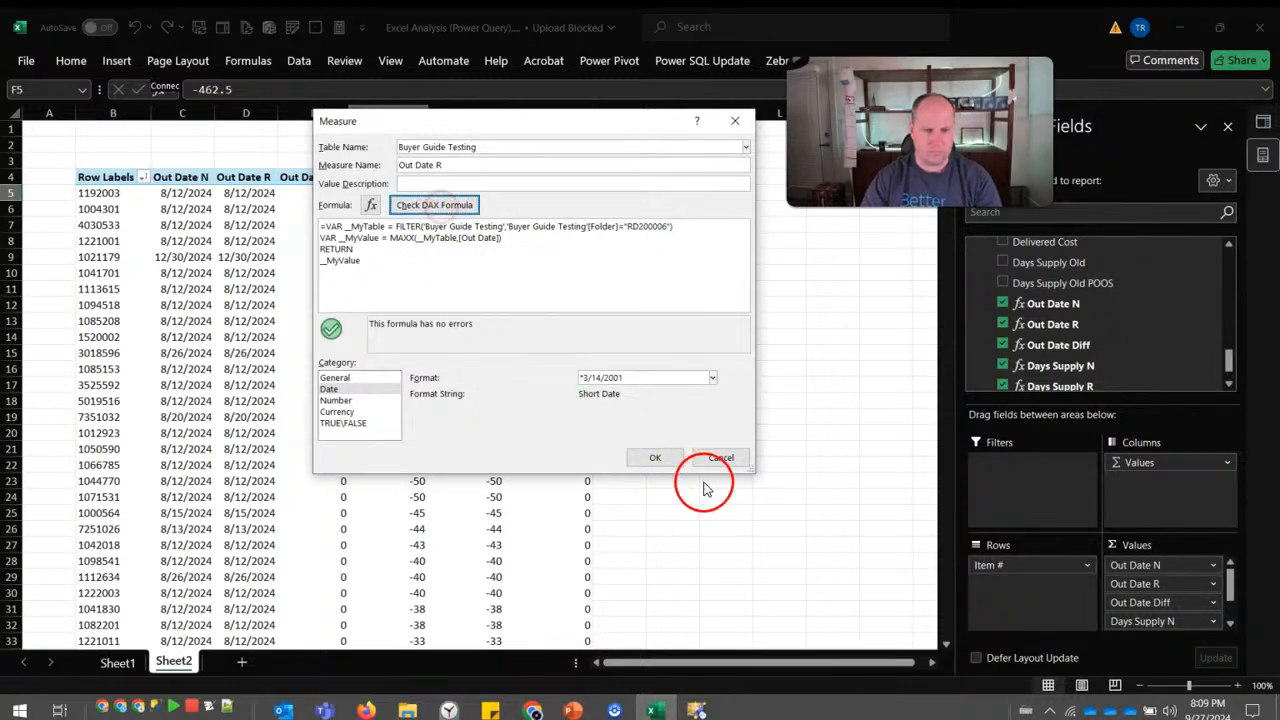
{"action": "left_click", "coordinate": [658, 456]}
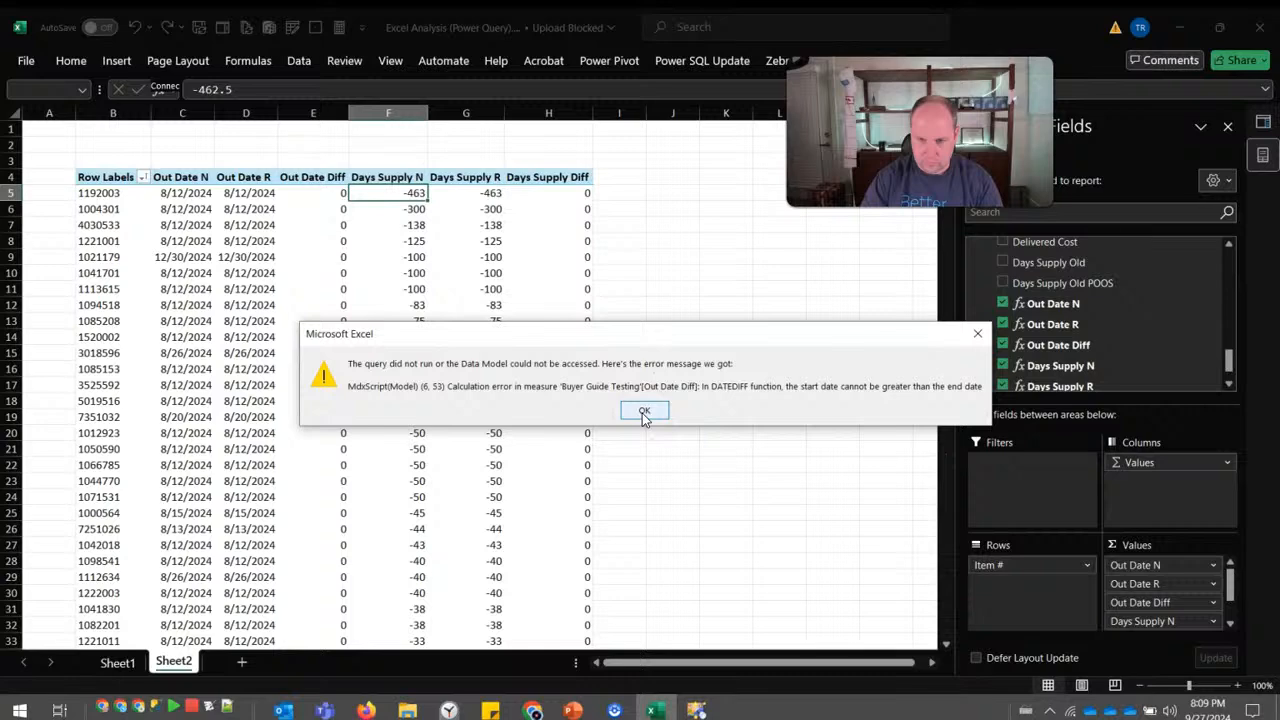
{"action": "left_click", "coordinate": [644, 414]}
Edit the Out Date Diff measure, starting an IF( before DATEDIFF and moving DATEDIFF to its own indented line.
{"action": "scroll", "coordinate": [1098, 330], "scroll_direction": "down", "scroll_amount": 15}
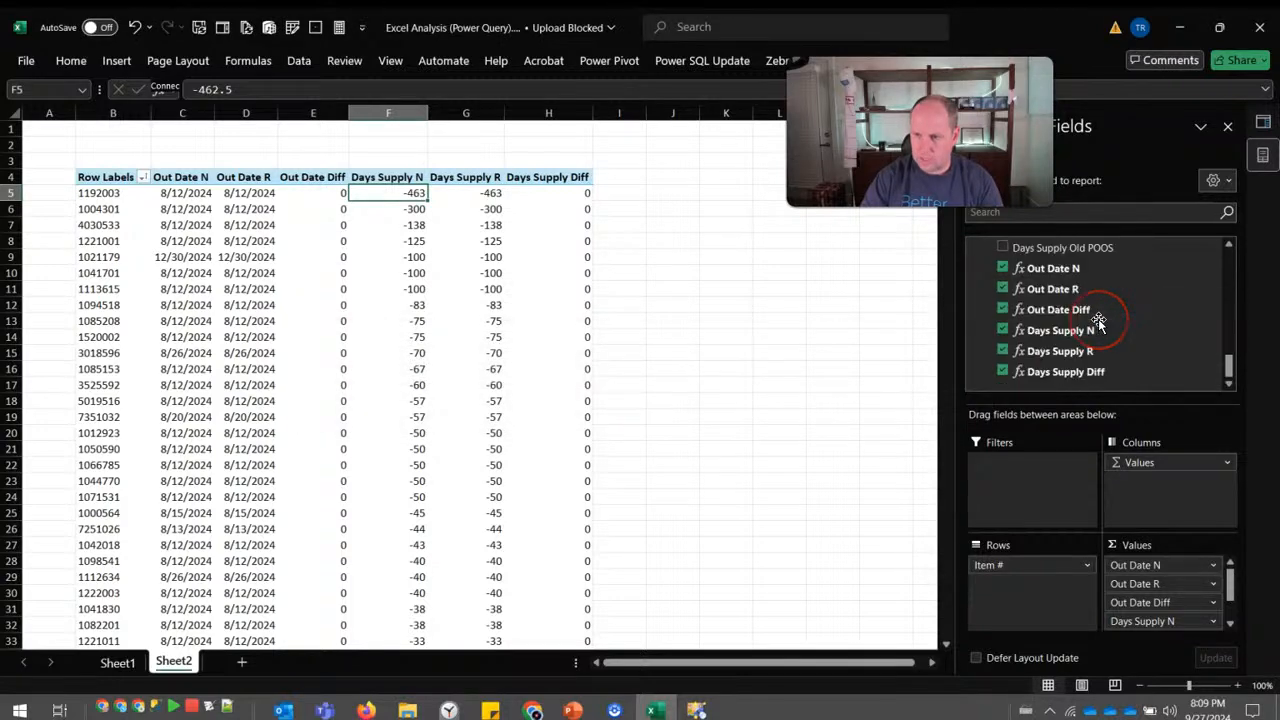
{"action": "right_click", "coordinate": [1093, 310]}
{"action": "left_click", "coordinate": [1114, 318]}
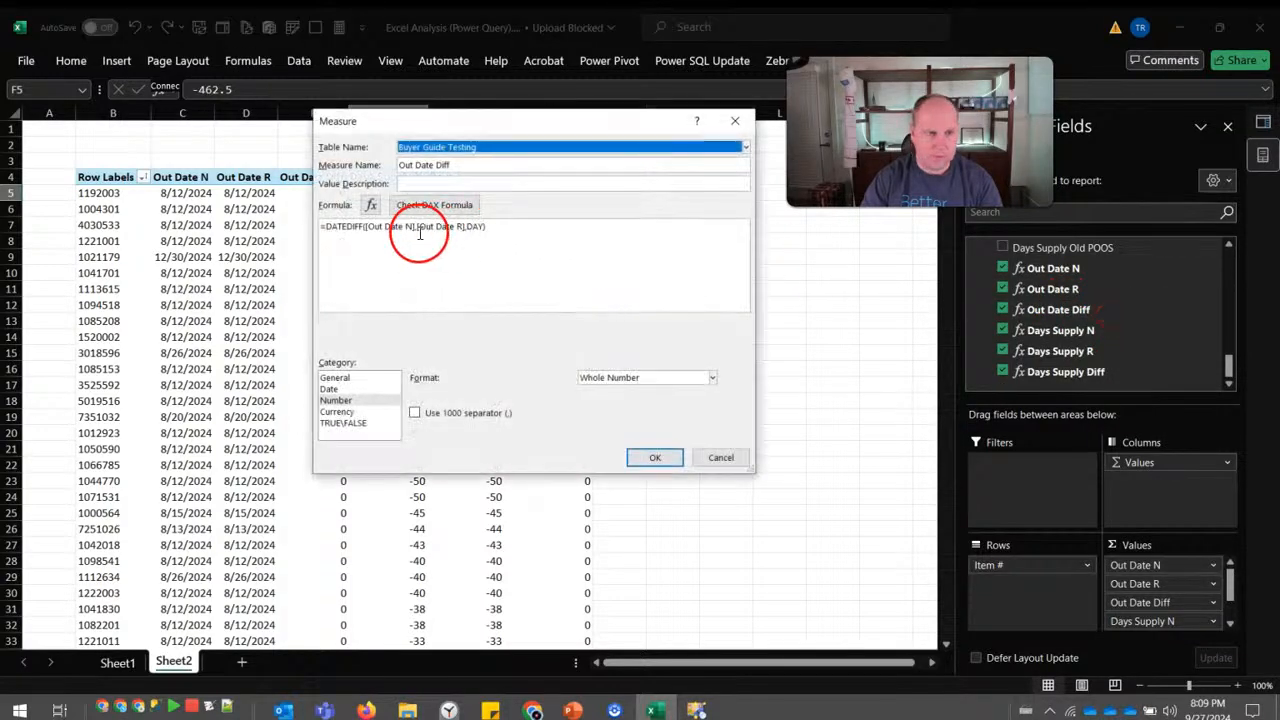
{"action": "left_click", "coordinate": [326, 228]}
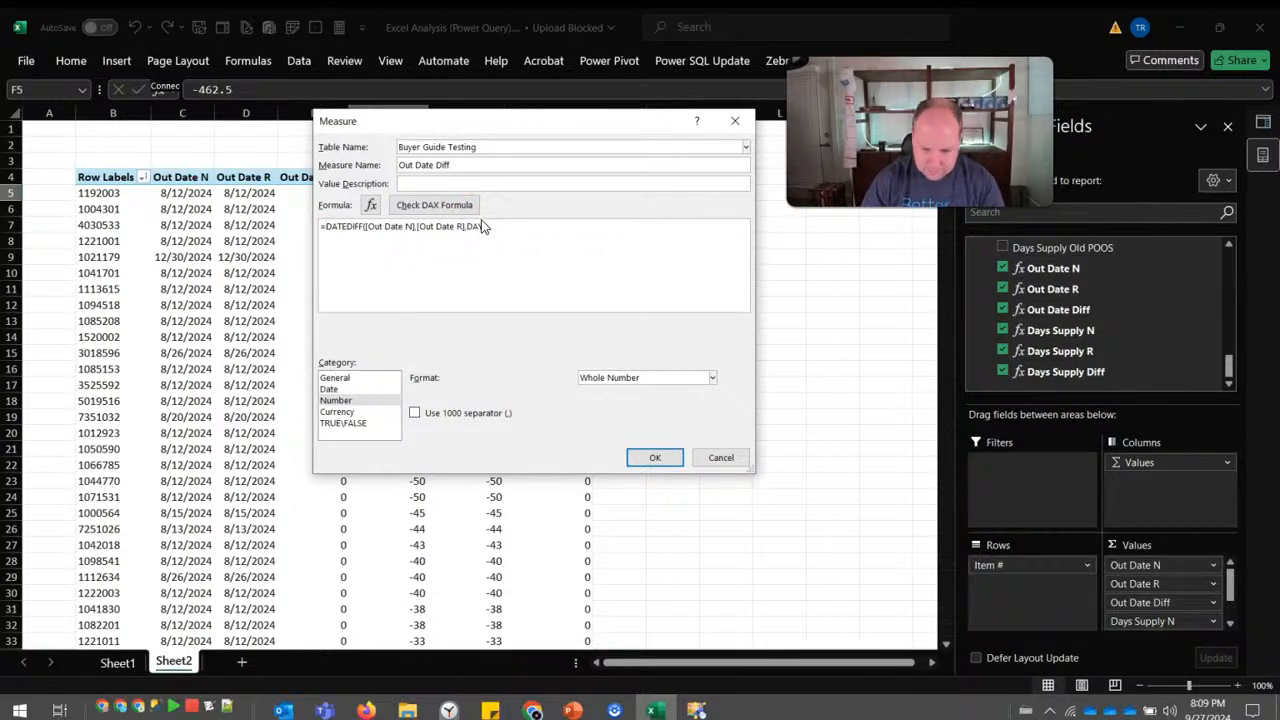
{"action": "type", "text": "OF"}
{"action": "key", "text": "BackSpace"}
{"action": "key", "text": "BackSpace"}
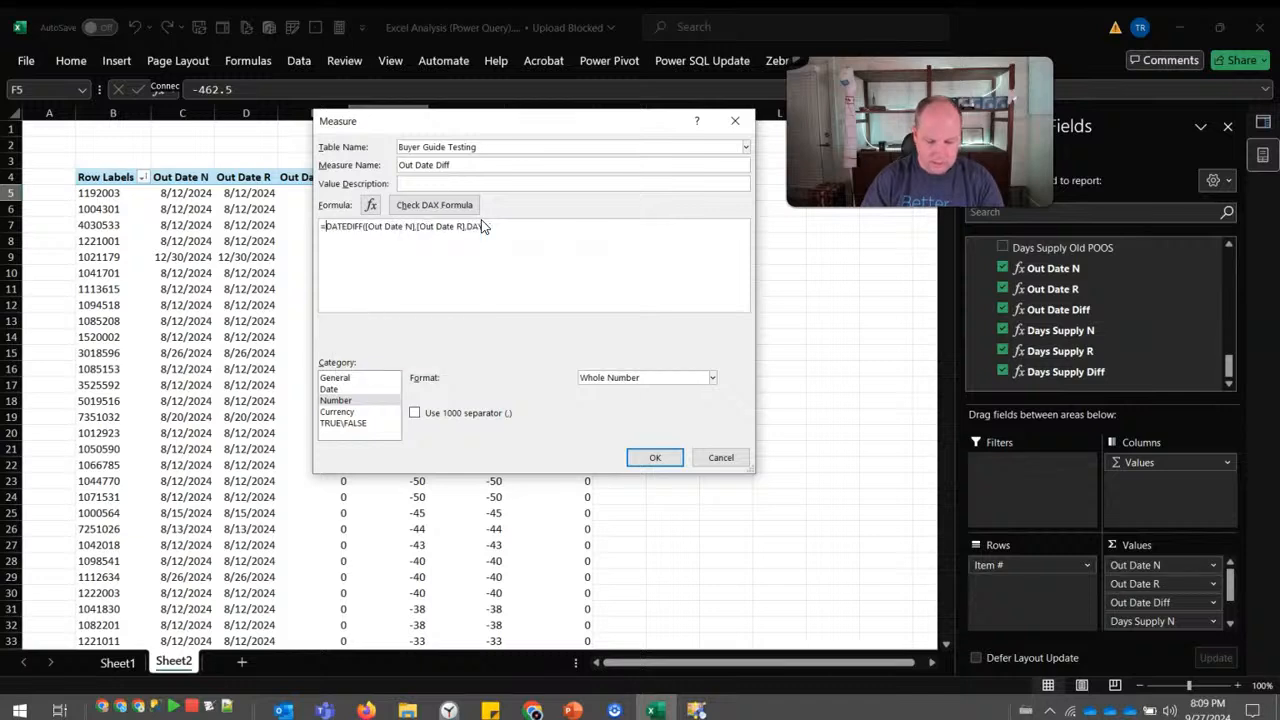
{"action": "type", "text": "IF("}
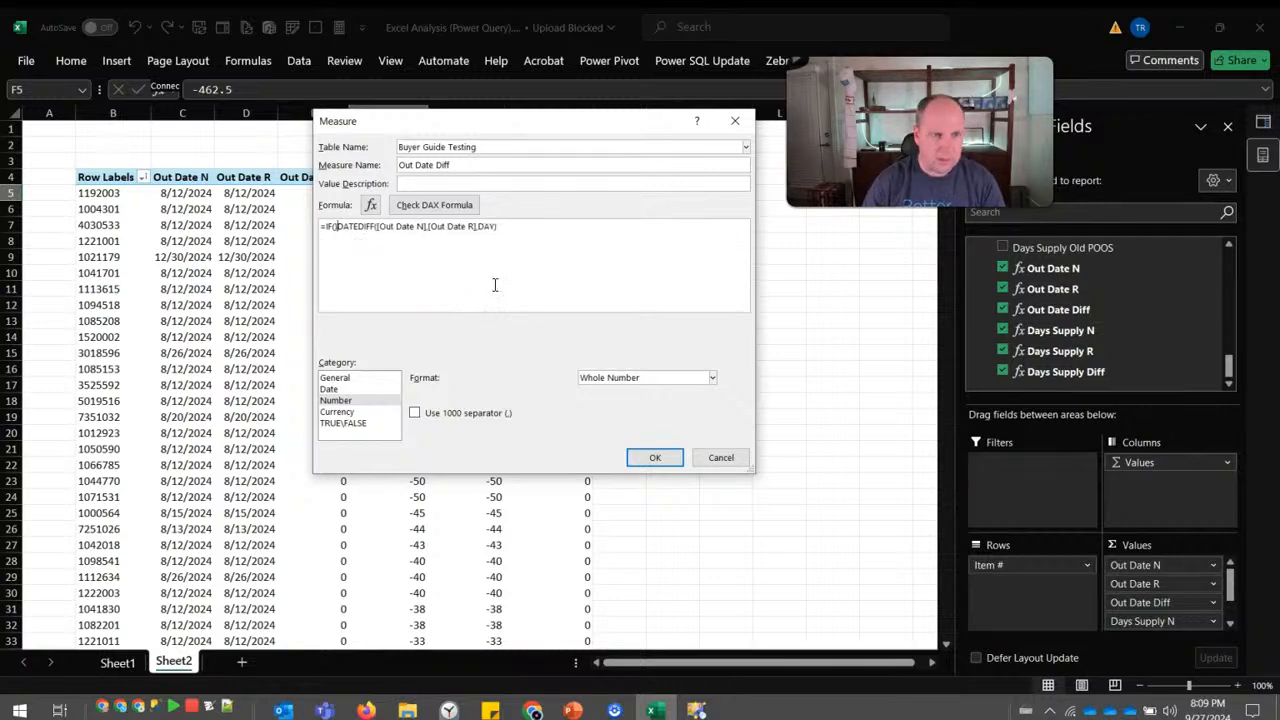
{"action": "key", "text": "shift+Return"}
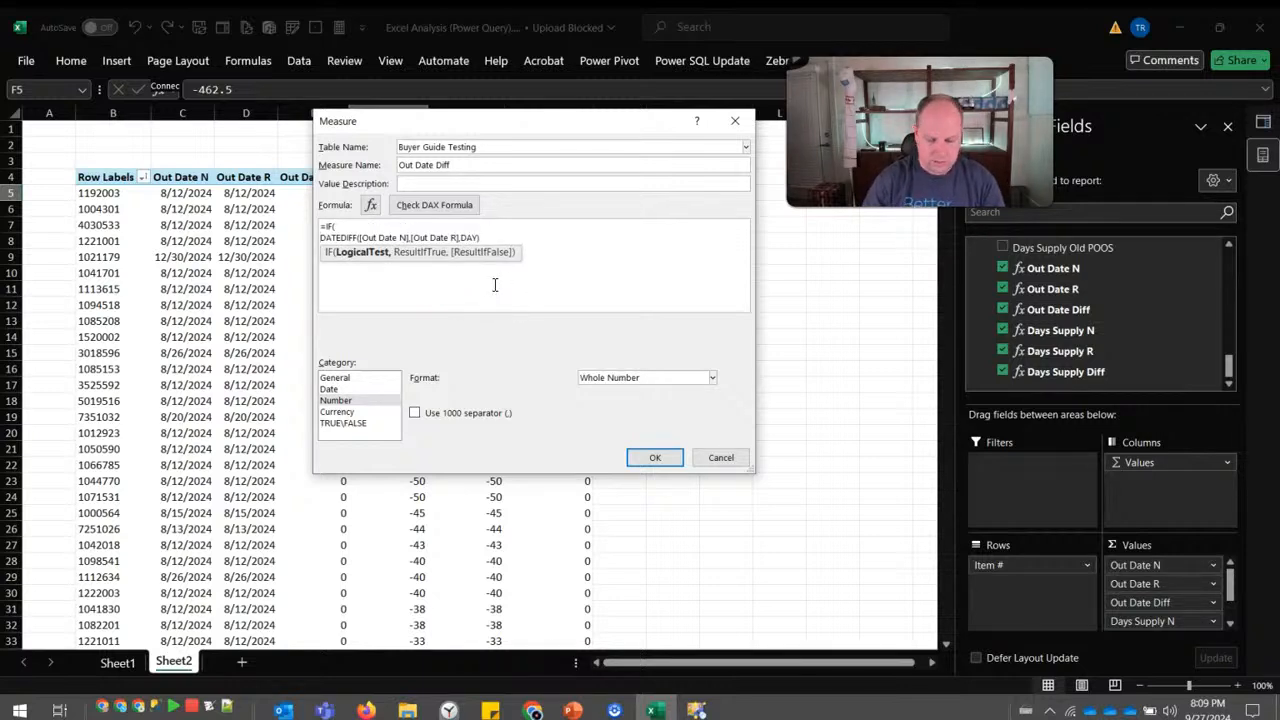
{"action": "key", "text": "Tab"}
Add the logical test [Out Date N]>[Out Date R], to the IF and place DATEDIFF on its own indented line below it.
{"action": "left_click", "coordinate": [358, 238]}
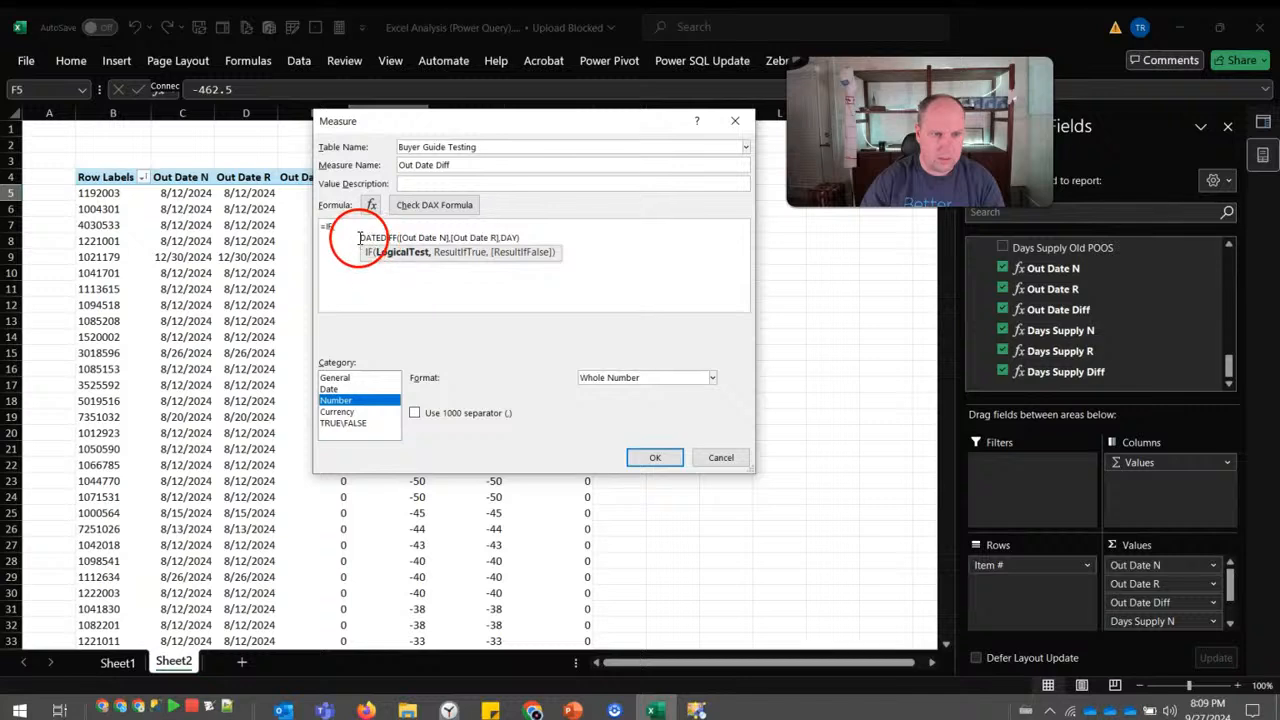
{"action": "type", "text": "[out"}
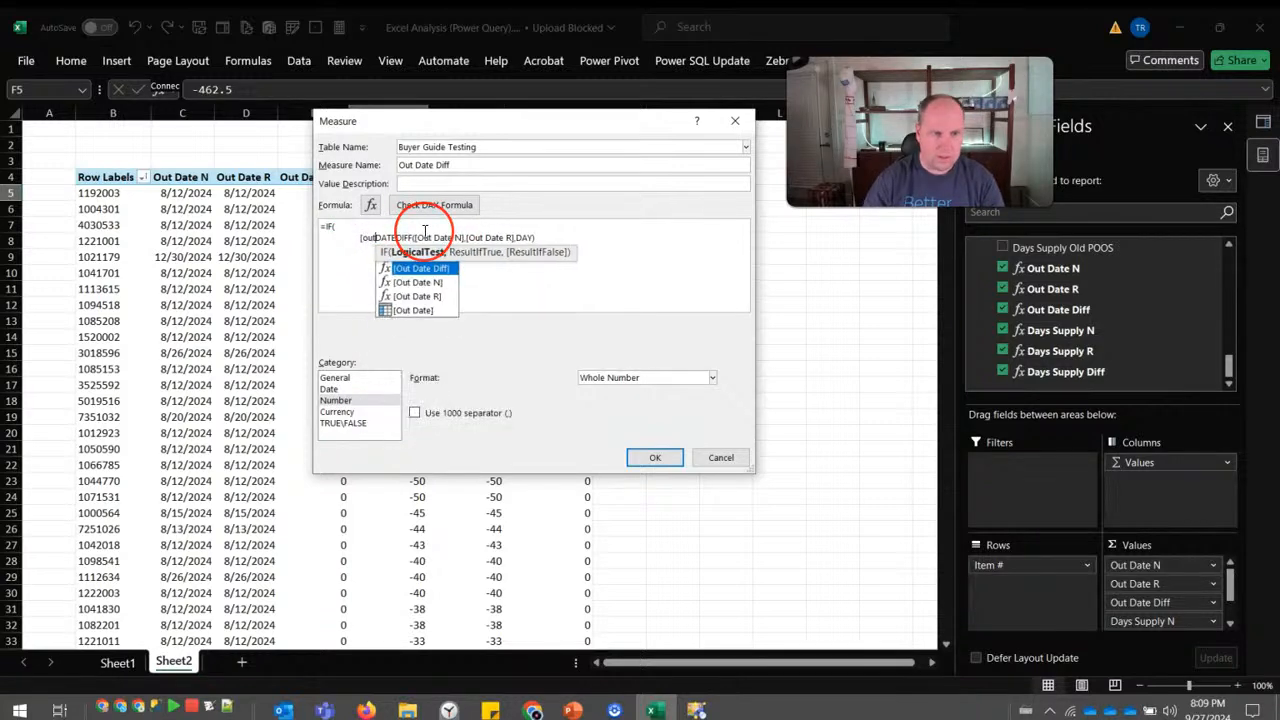
{"action": "key", "text": "Down"}
{"action": "key", "text": "Tab"}
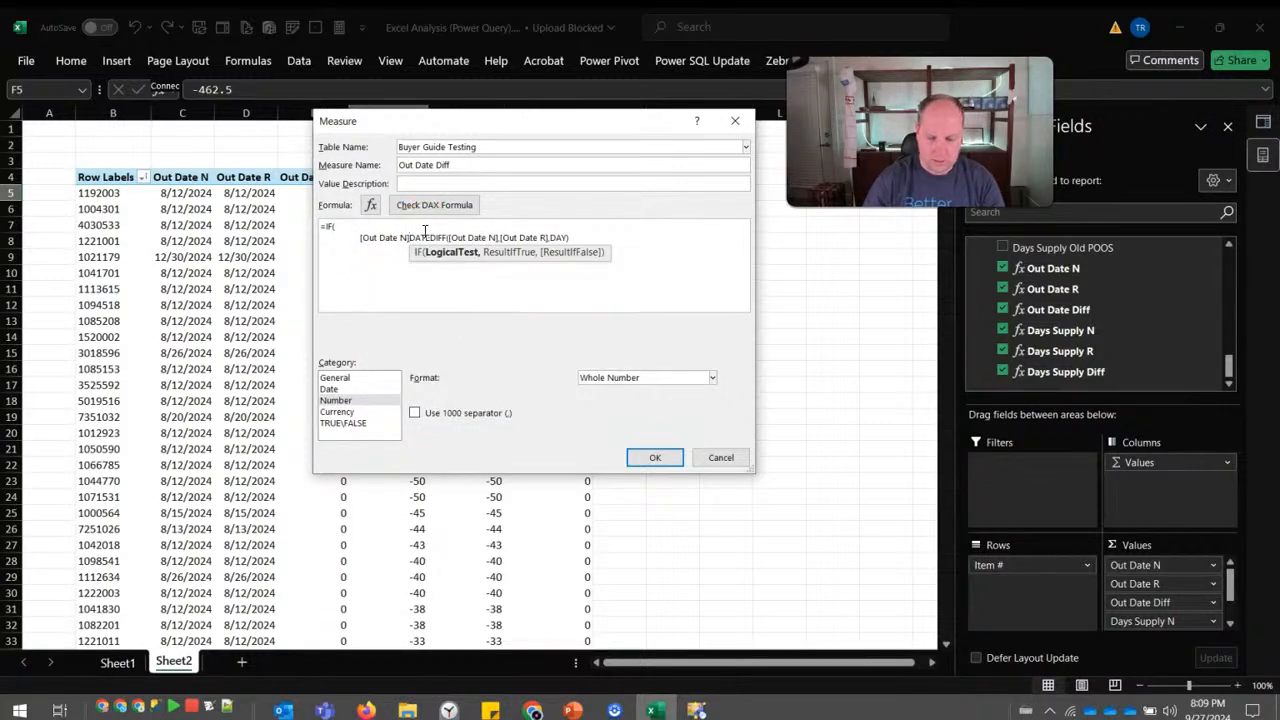
{"action": "type", "text": ">["}
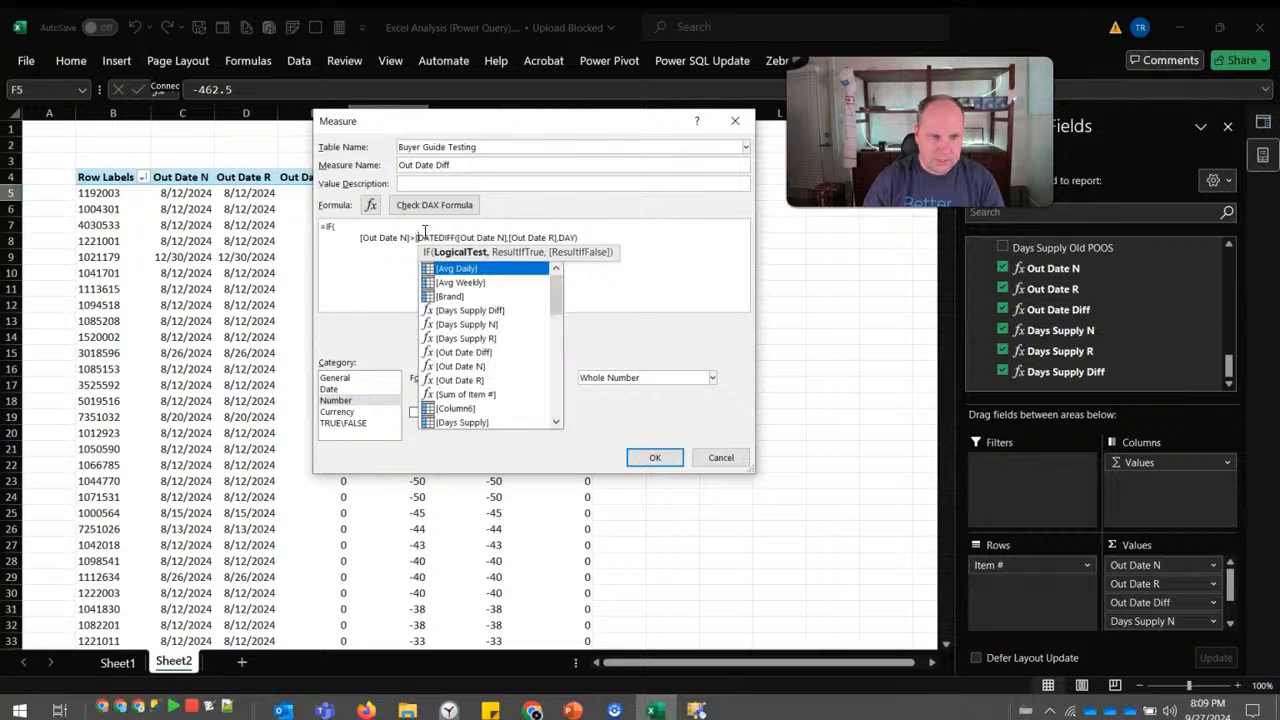
{"action": "type", "text": "out"}
{"action": "key", "text": "Down"}
{"action": "key", "text": "Down"}
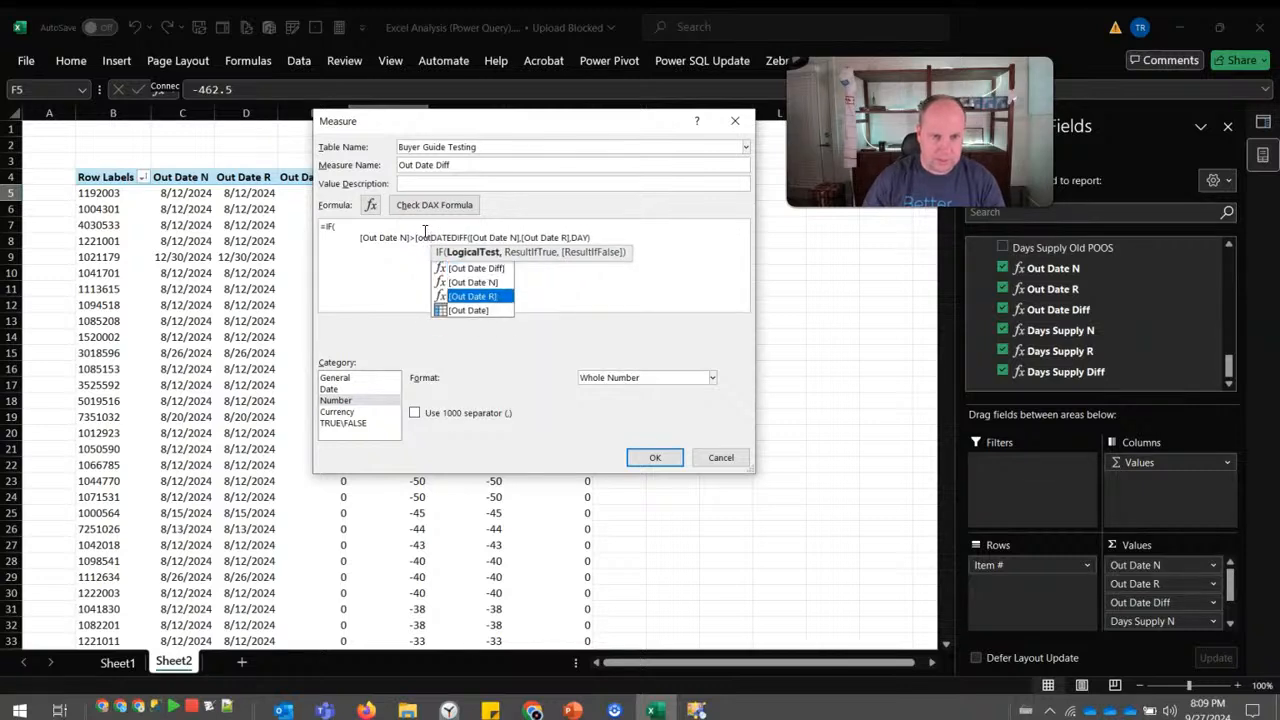
{"action": "key", "text": "Tab"}
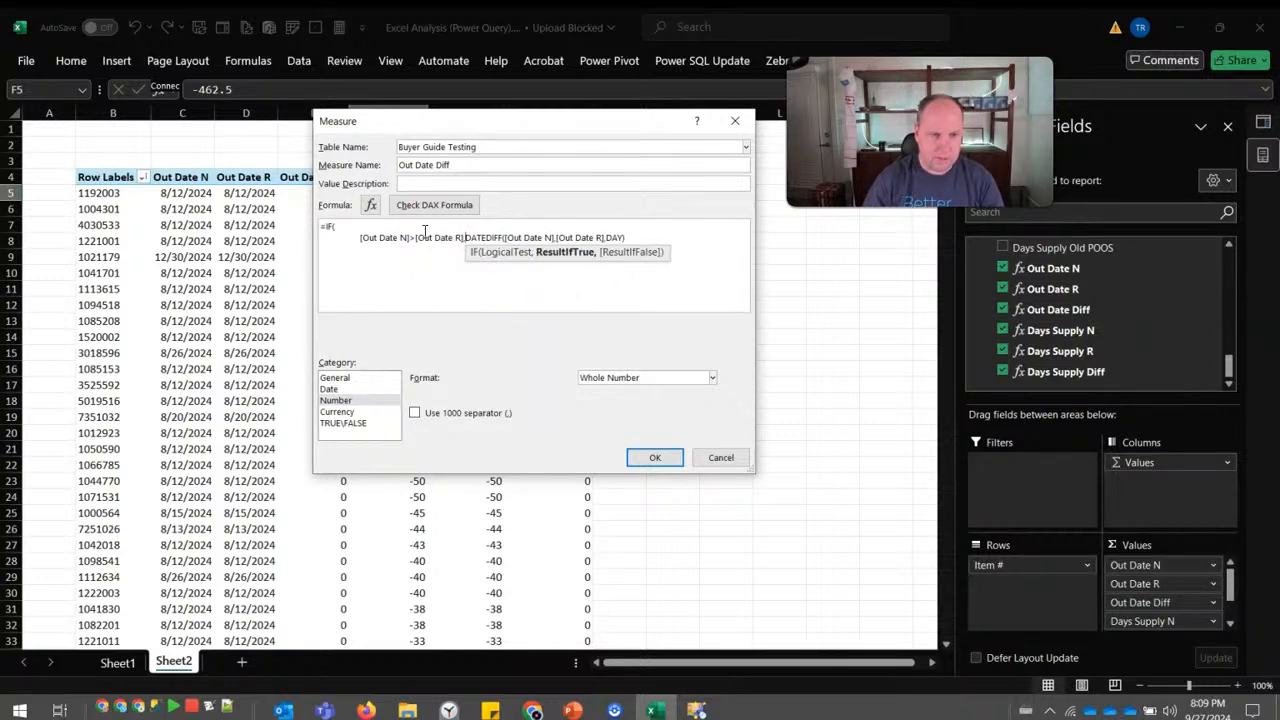
{"action": "type", "text": ","}
{"action": "key", "text": "Return"}
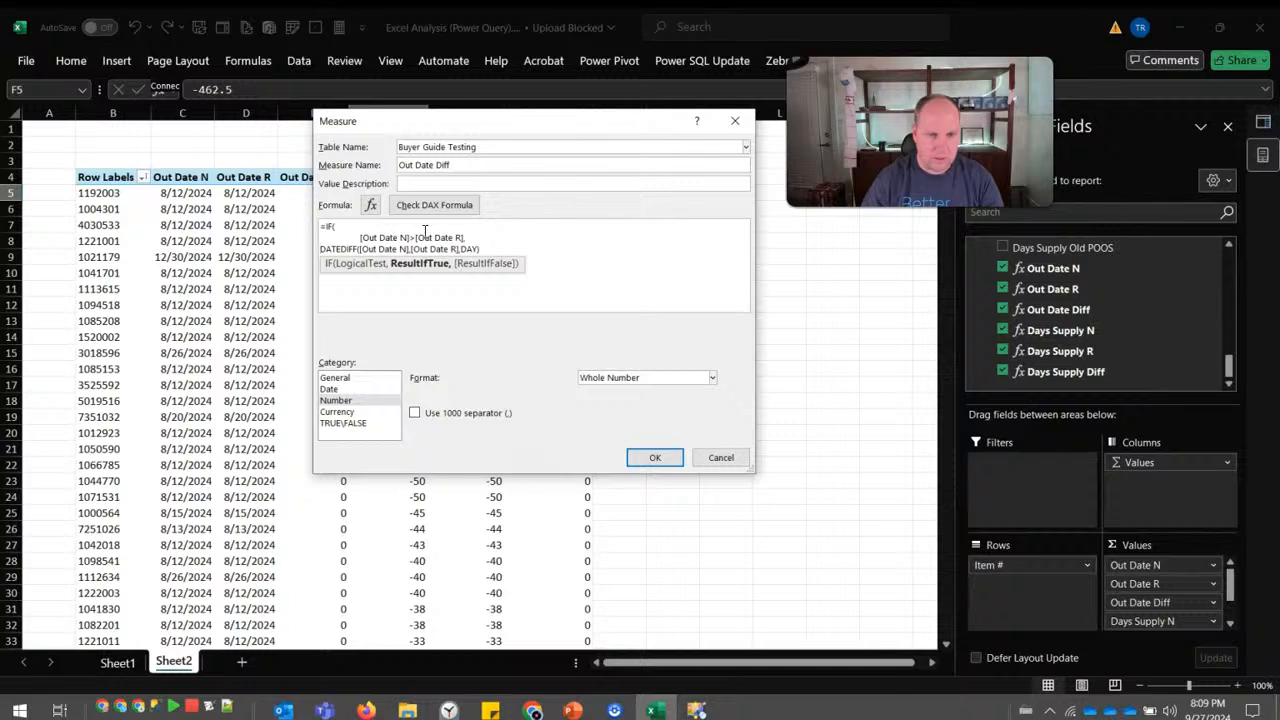
{"action": "key", "text": "Tab"}
{"action": "key", "text": "Down"}
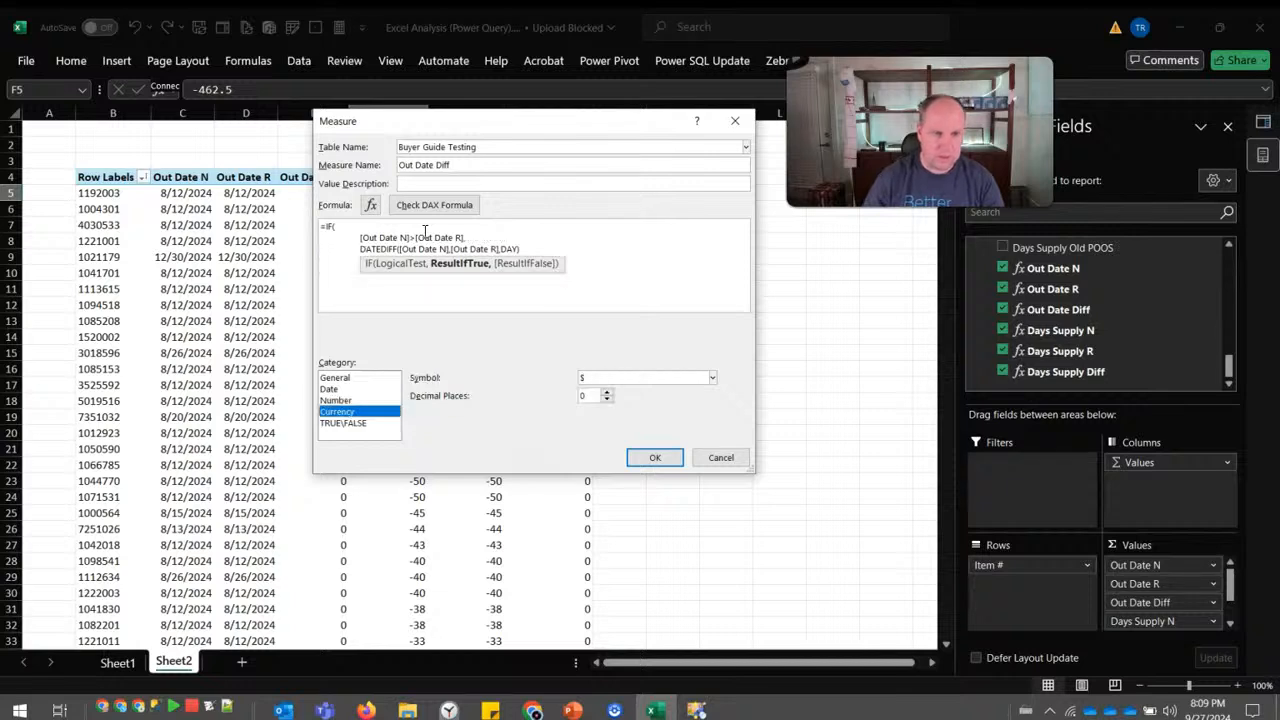
Add a comma after the DATEDIFF expression and duplicate its line below as the IF's false result, keeping the Number format.
{"action": "left_click", "coordinate": [535, 252]}
{"action": "type", "text": ","}
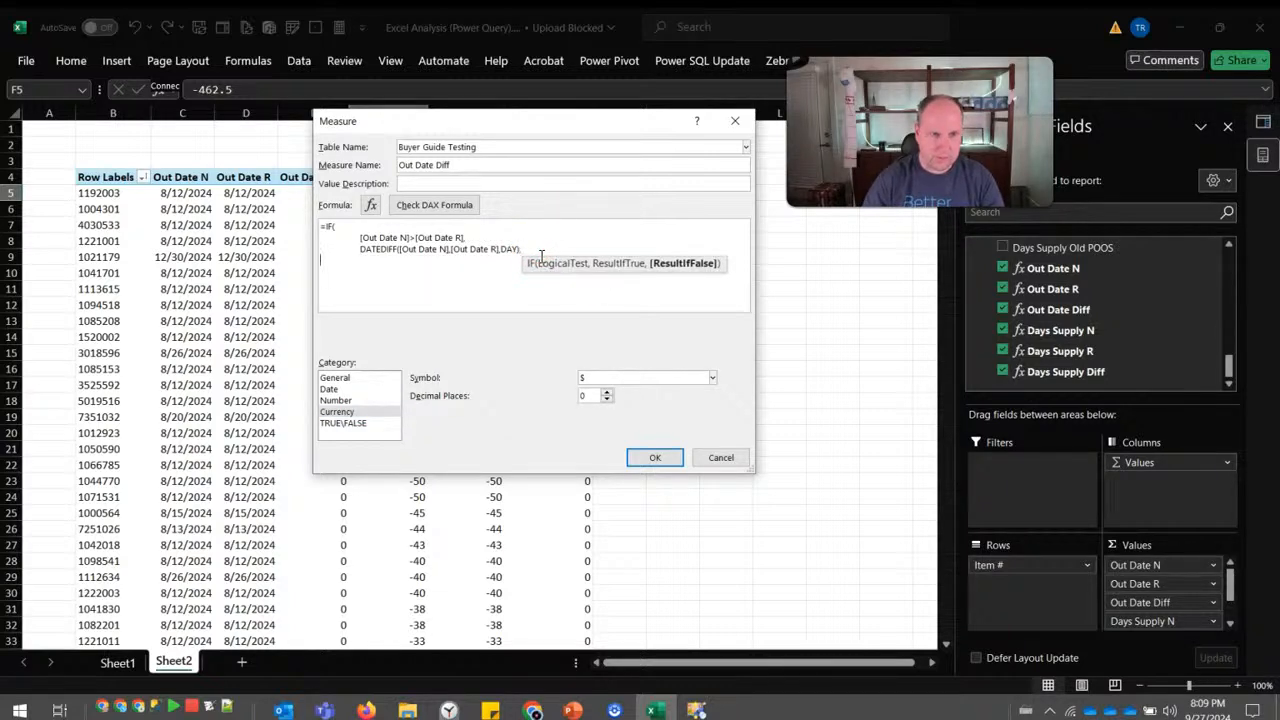
{"action": "key", "text": "Tab"}
{"action": "key", "text": "Up"}
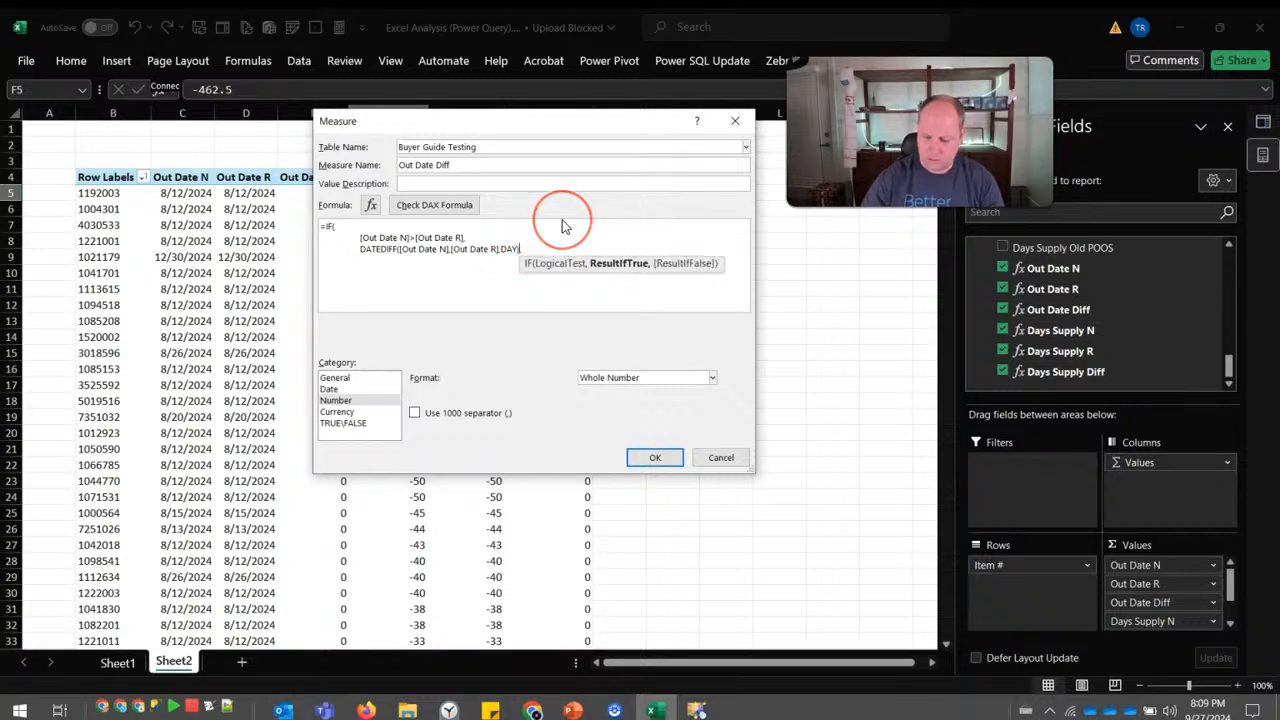
{"action": "key", "text": "shift+Home"}
{"action": "key", "text": "ctrl+c"}
{"action": "key", "text": "End"}
{"action": "key", "text": "Return"}
{"action": "key", "text": "ctrl+v"}
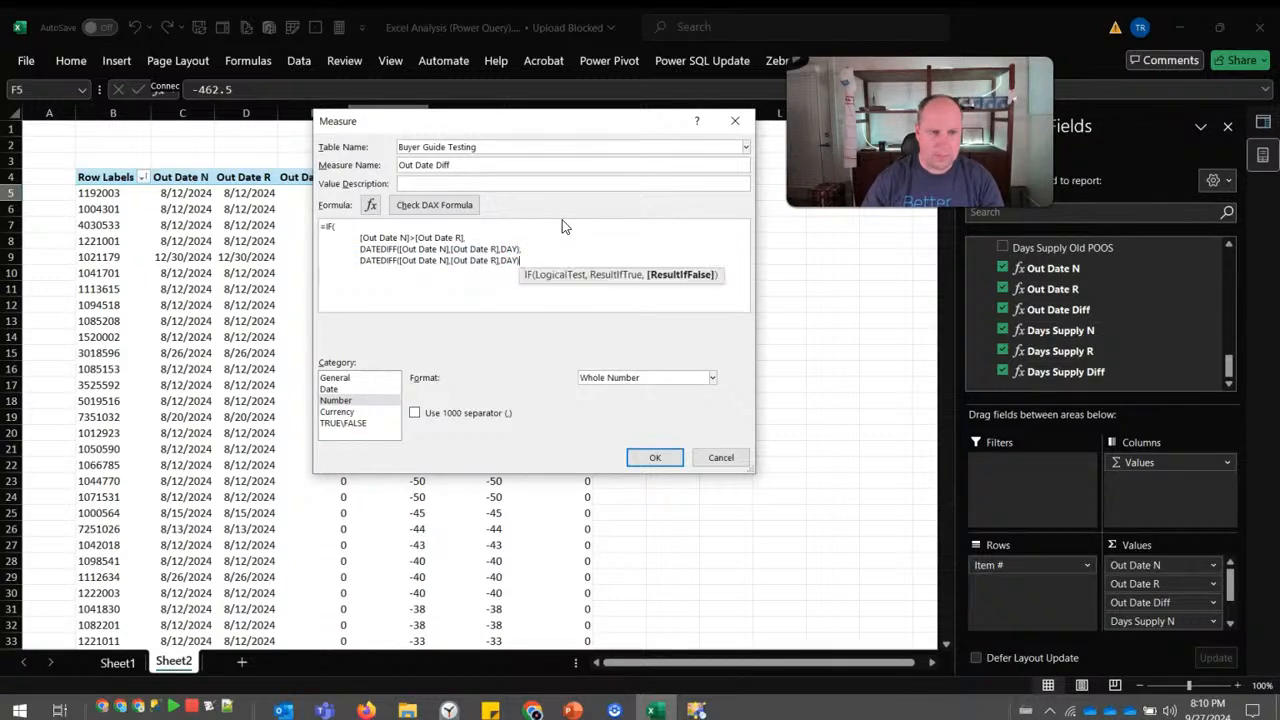
Swap the date arguments in the second DATEDIFF so it reads DATEDIFF([Out Date R],[Out Date N],DAY).
{"action": "key", "text": "Left"}
{"action": "key", "text": "Left"}
{"action": "key", "text": "Left"}
{"action": "key", "text": "Left"}
{"action": "key", "text": "Left"}
{"action": "key", "text": "Left"}
{"action": "key", "text": "Left"}
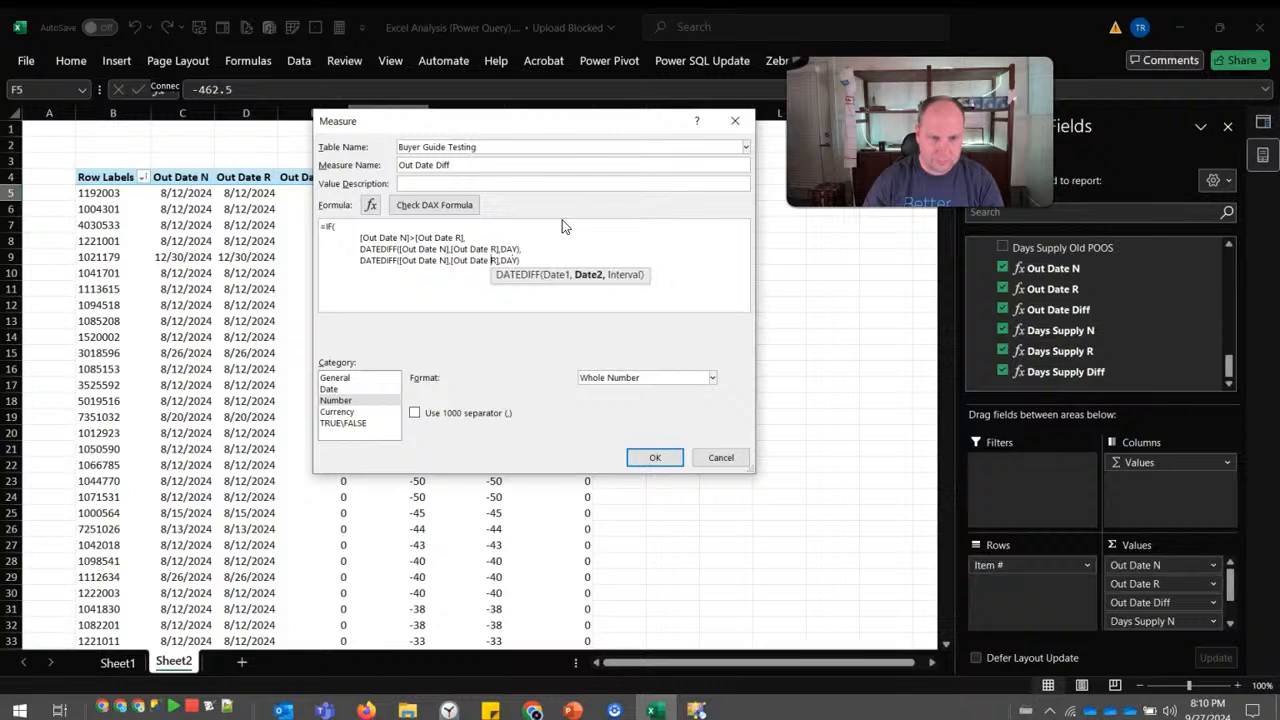
{"action": "key", "text": "BackSpace"}
{"action": "type", "text": "N"}
{"action": "key", "text": "Left"}
{"action": "key", "text": "Left"}
{"action": "key", "text": "Left"}
{"action": "key", "text": "Left"}
{"action": "key", "text": "Left"}
{"action": "key", "text": "Left"}
{"action": "key", "text": "Left"}
{"action": "key", "text": "Left"}
{"action": "key", "text": "Left"}
{"action": "key", "text": "Left"}
{"action": "key", "text": "Left"}
{"action": "key", "text": "Left"}
{"action": "key", "text": "Left"}
{"action": "key", "text": "Left"}
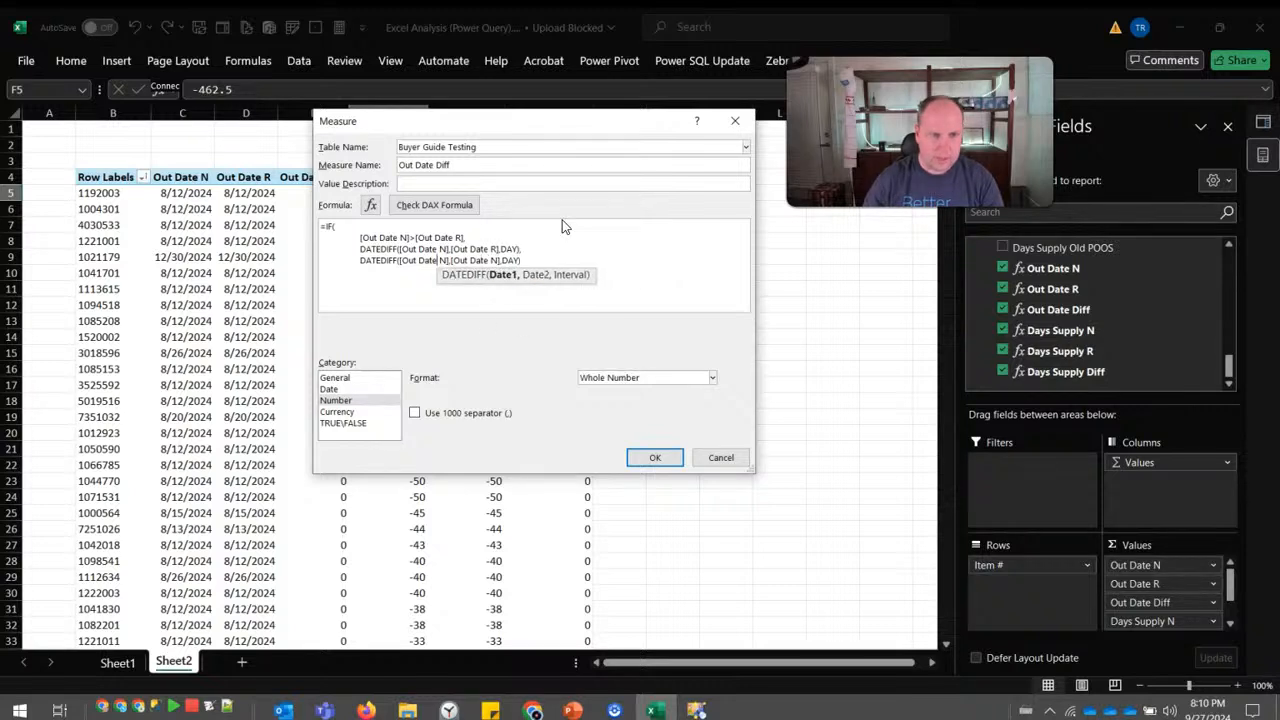
{"action": "key", "text": "Delete"}
{"action": "type", "text": "R"}
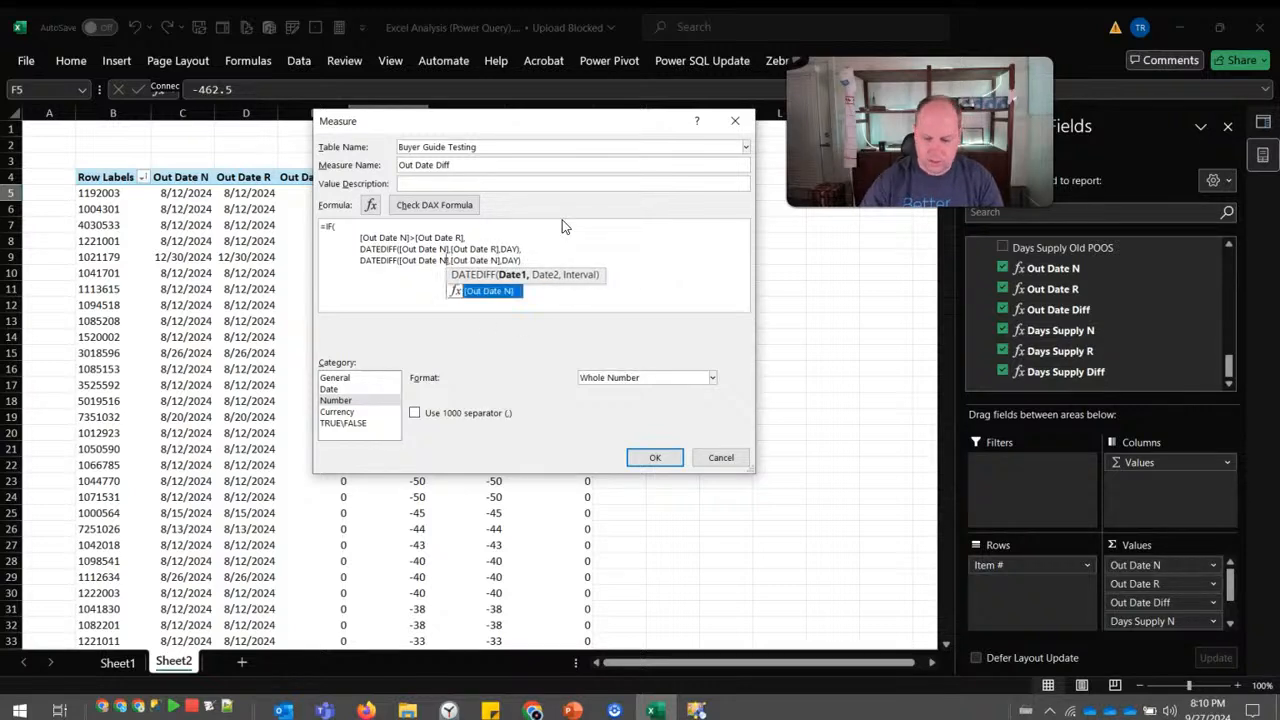
{"action": "left_click", "coordinate": [425, 258]}
{"action": "left_click", "coordinate": [381, 283]}
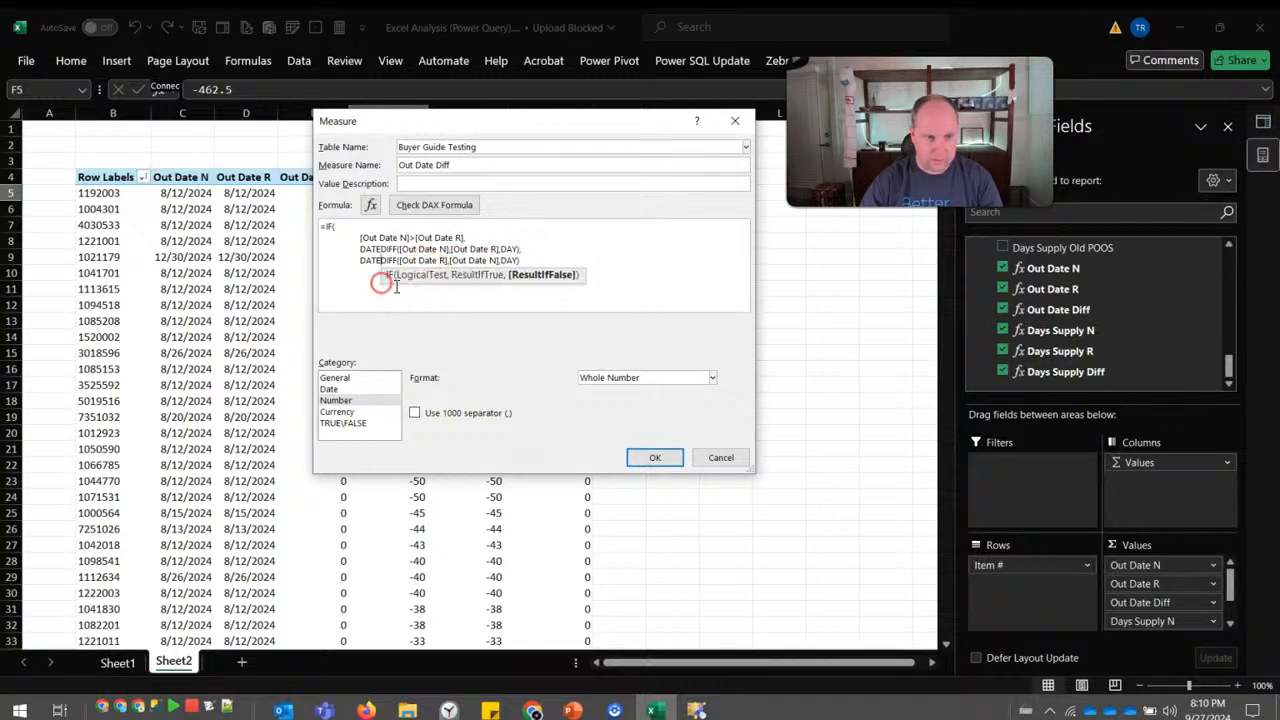
Close the IF with a parenthesis on its own line, enable the 1000 separator and save the Out Date Diff measure.
{"action": "left_click", "coordinate": [460, 290]}
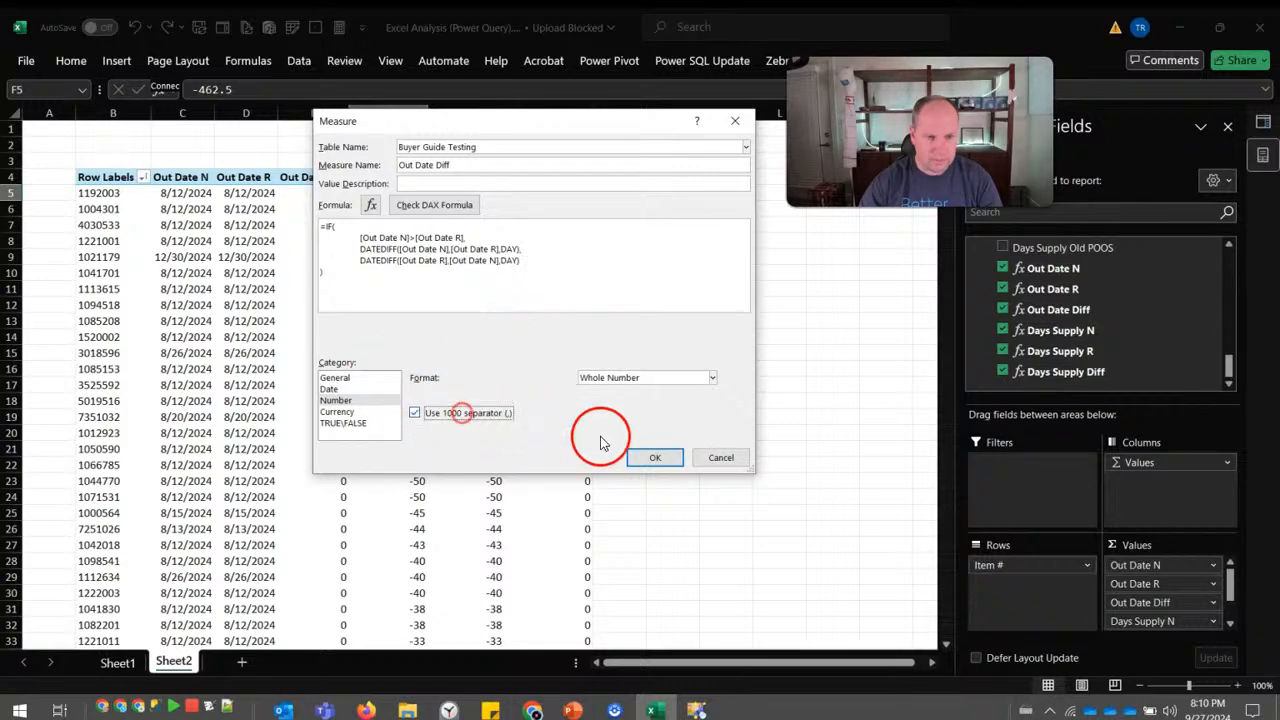
{"action": "left_click", "coordinate": [652, 455]}
{"action": "left_click", "coordinate": [646, 411]}
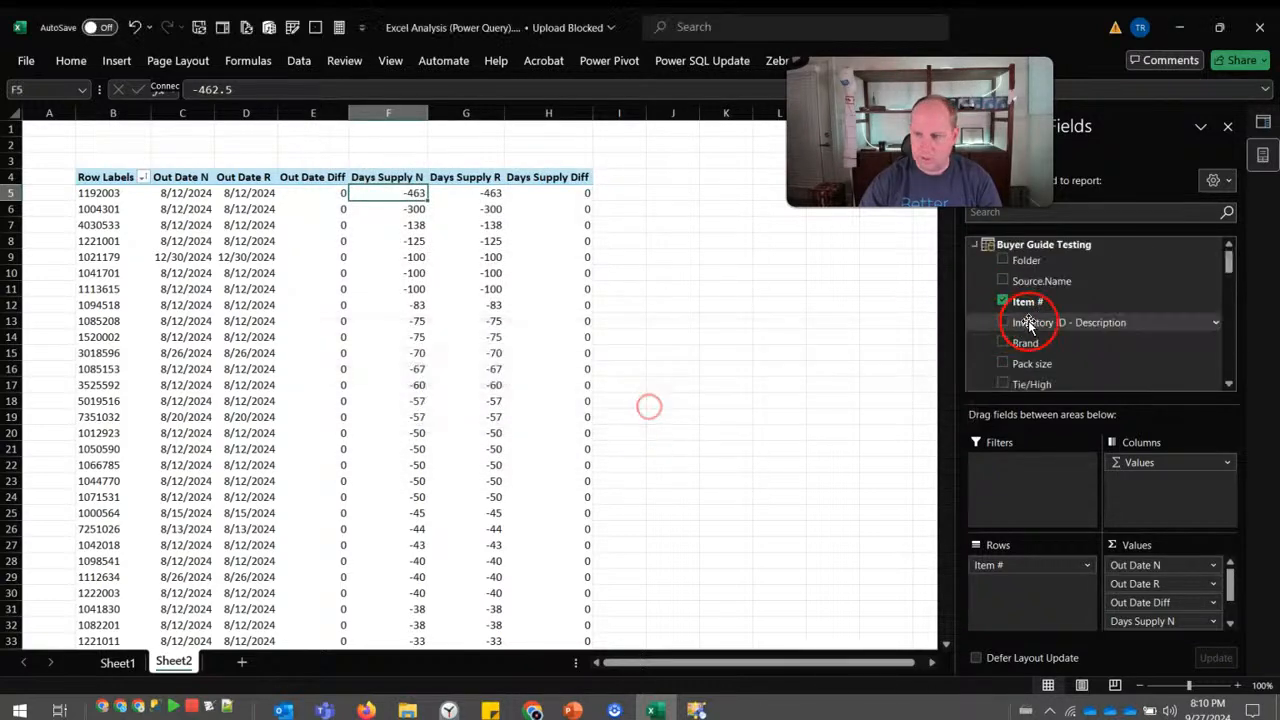
Reopen the Out Date Diff measure and swap the two DATEDIFF lines so DATEDIFF([Out Date R],[Out Date N],DAY) is the true result.
{"action": "right_click", "coordinate": [1060, 309]}
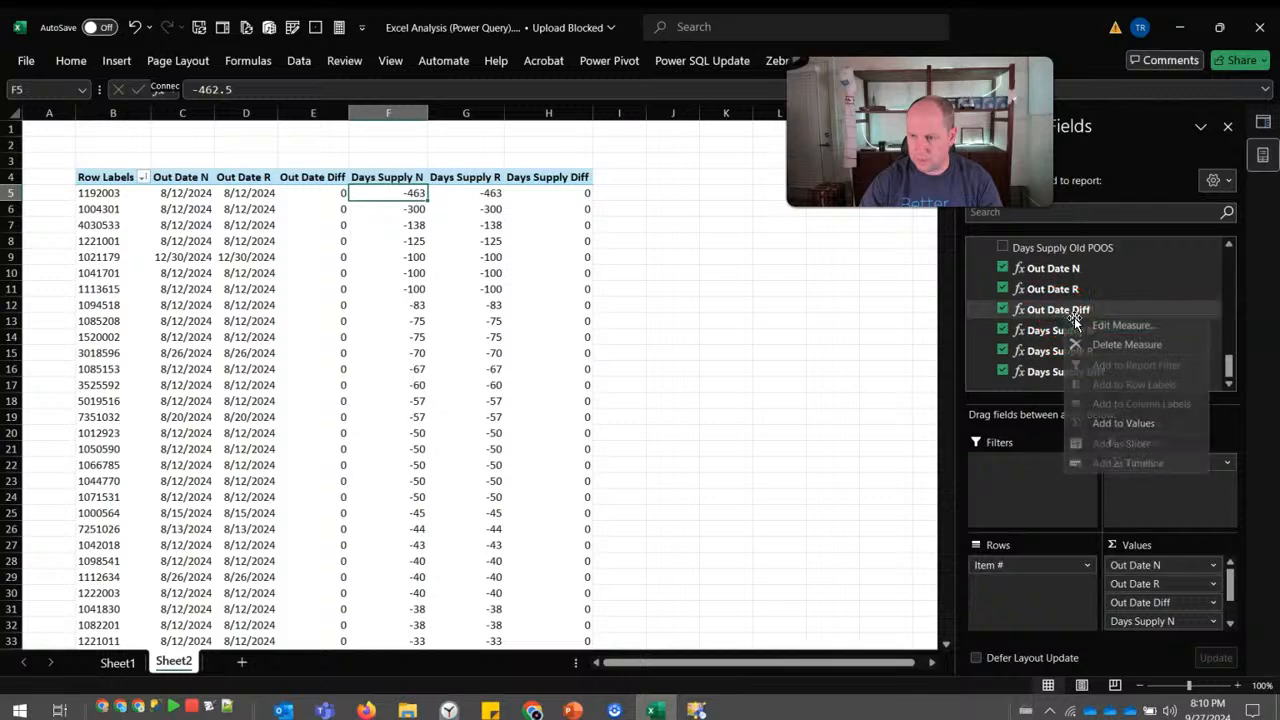
{"action": "left_click", "coordinate": [1120, 322]}
{"action": "left_click", "coordinate": [507, 248]}
{"action": "left_click", "coordinate": [640, 309]}
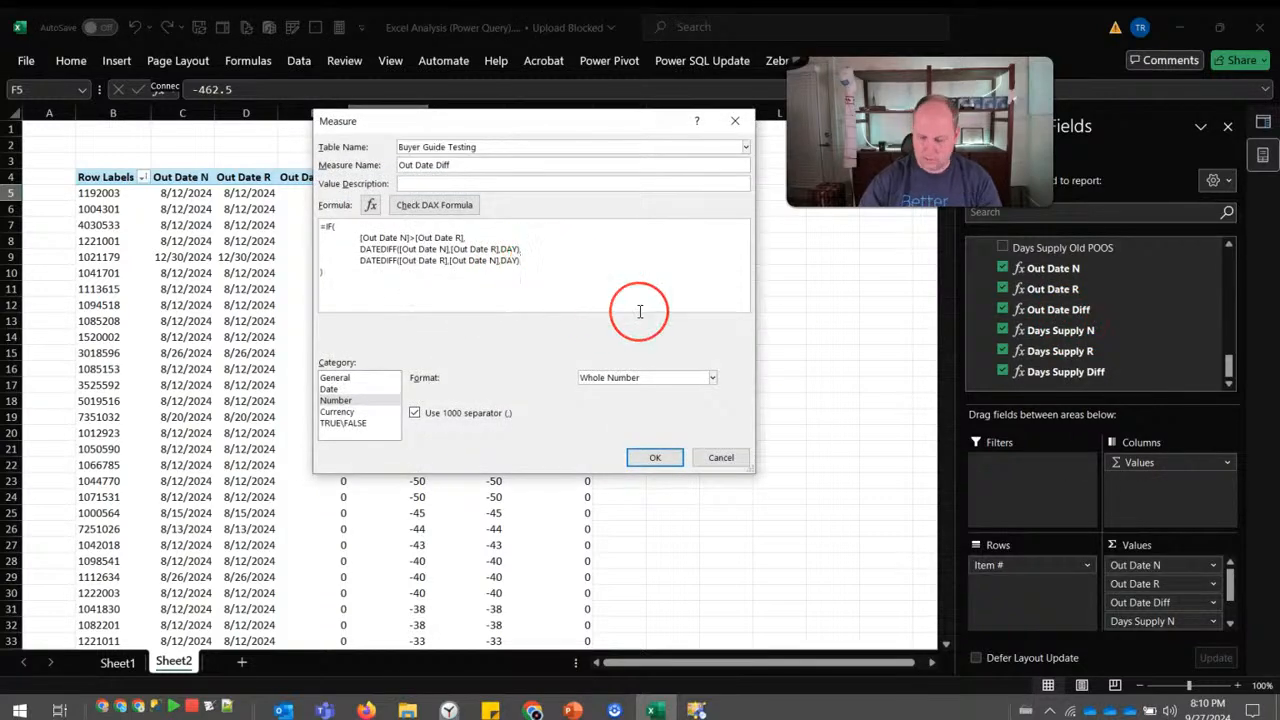
{"action": "key", "text": "shift+Up"}
{"action": "key", "text": "Delete"}
{"action": "key", "text": "ctrl+z"}
{"action": "key", "text": "ctrl+z"}
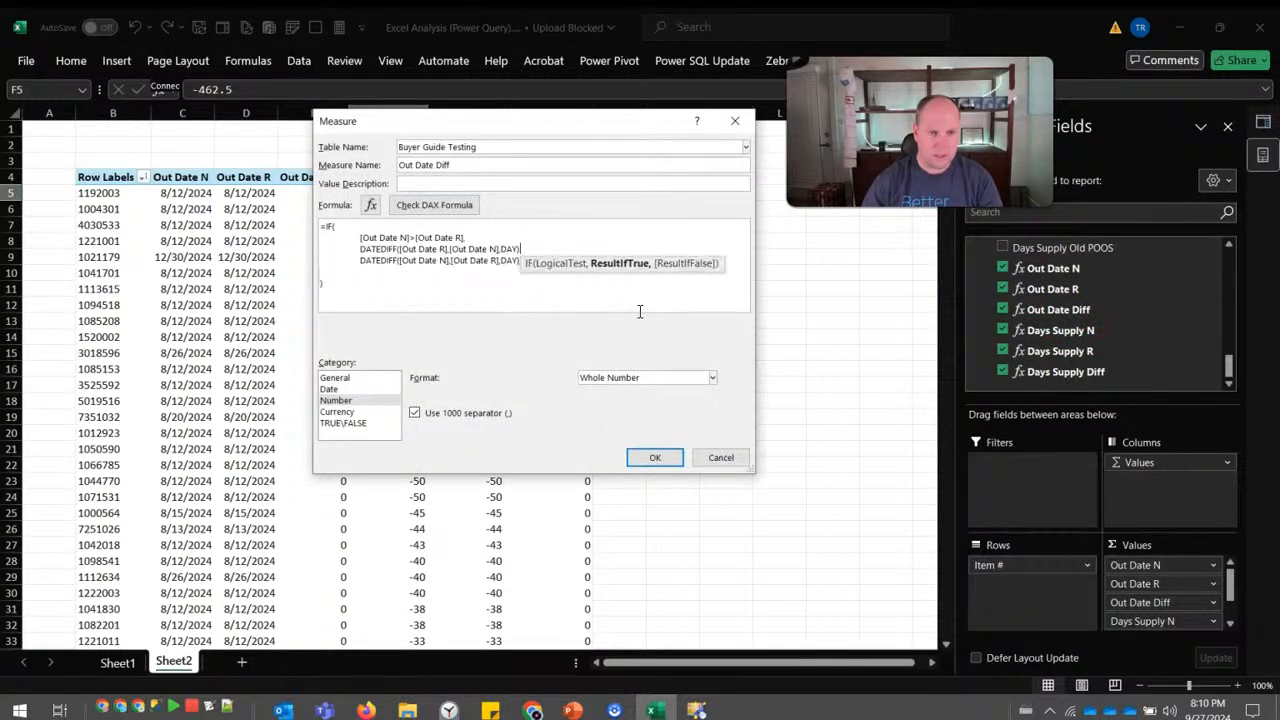
{"action": "key", "text": "ctrl+z"}
{"action": "key", "text": "ctrl+z"}
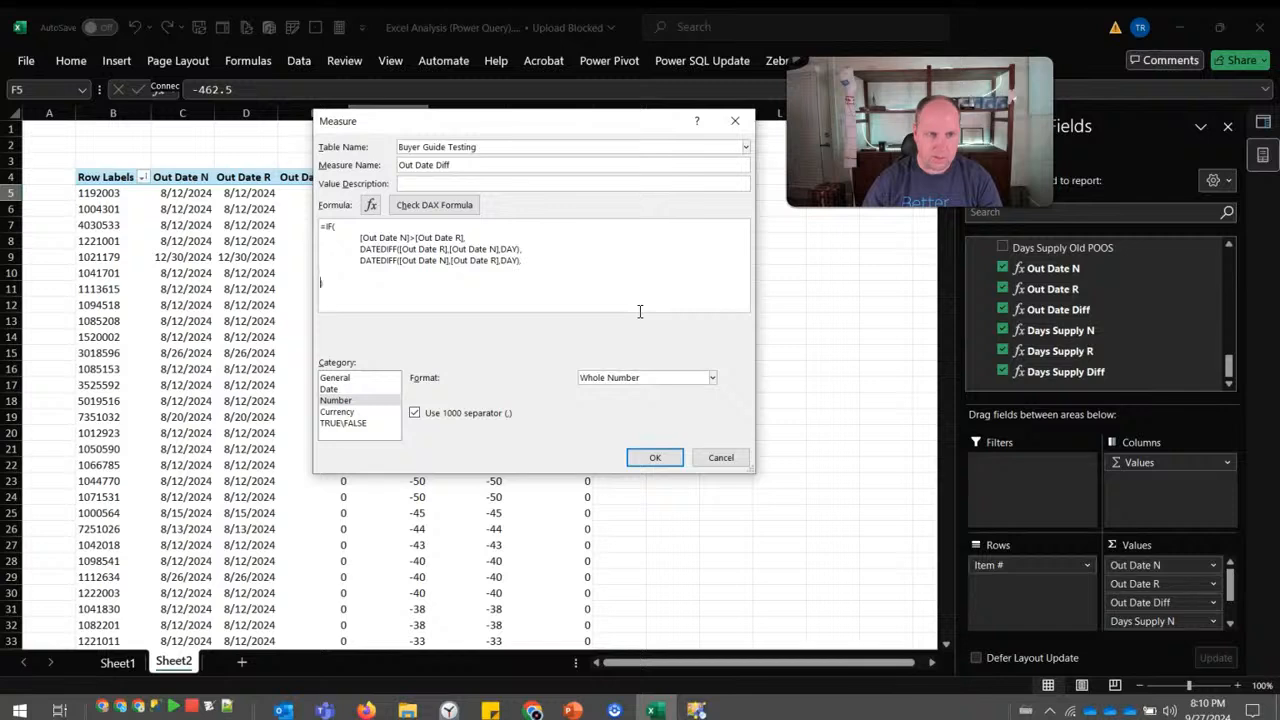
Remove the blank line and the comma after the second DATEDIFF, check the DAX formula and save the measure.
{"action": "key", "text": "BackSpace"}
{"action": "key", "text": "BackSpace"}
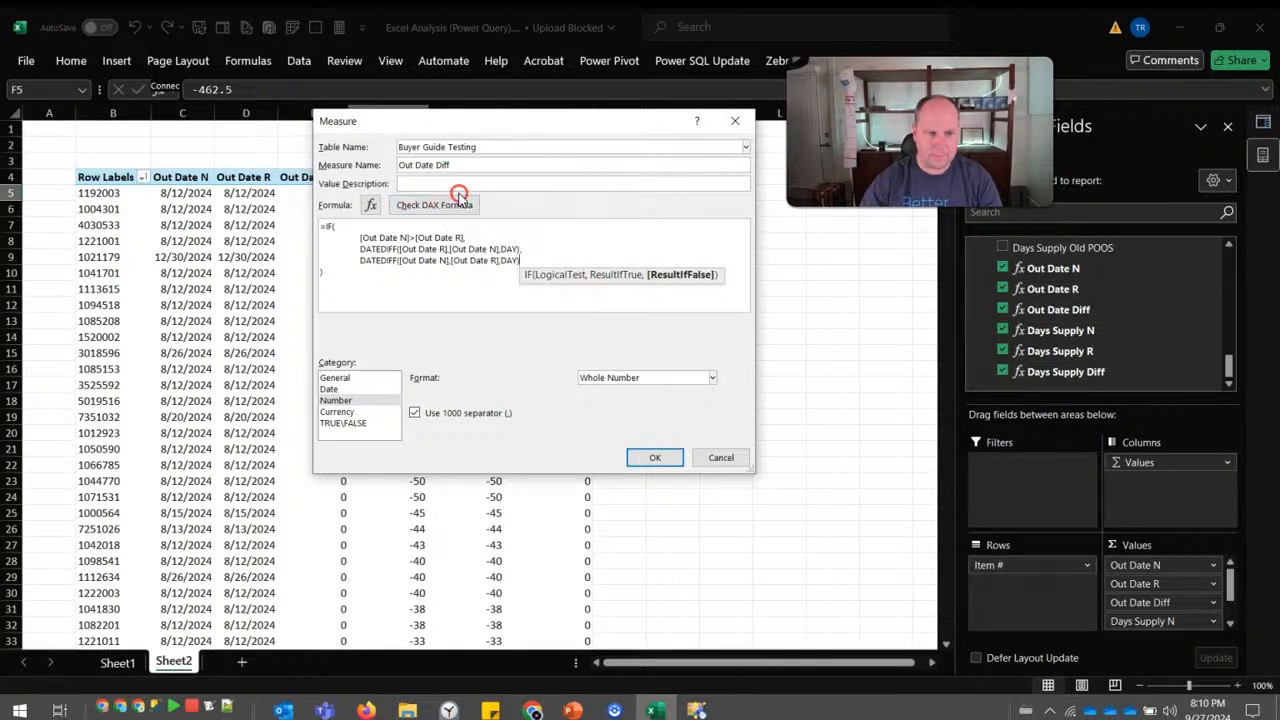
{"action": "left_click", "coordinate": [460, 197]}
{"action": "left_click", "coordinate": [655, 457]}
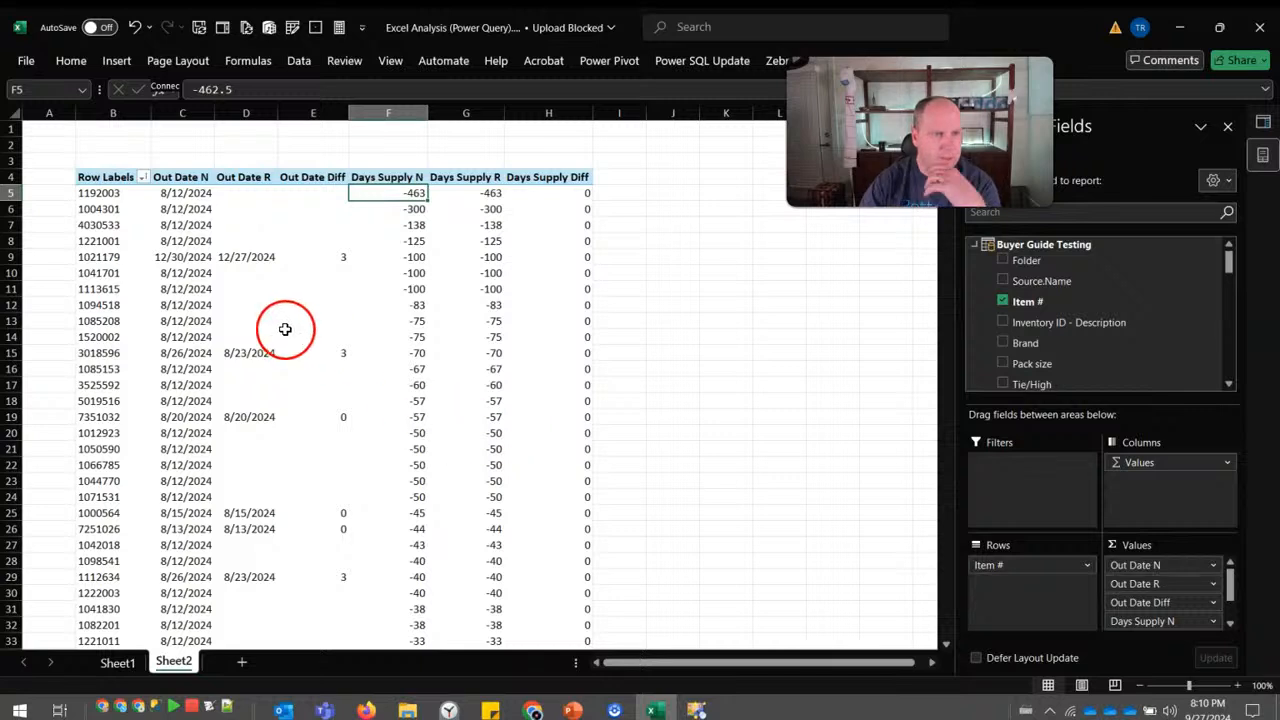
Remove Days Supply N, Days Supply R and Days Supply Diff from the PivotTable.
{"action": "left_click", "coordinate": [245, 257]}
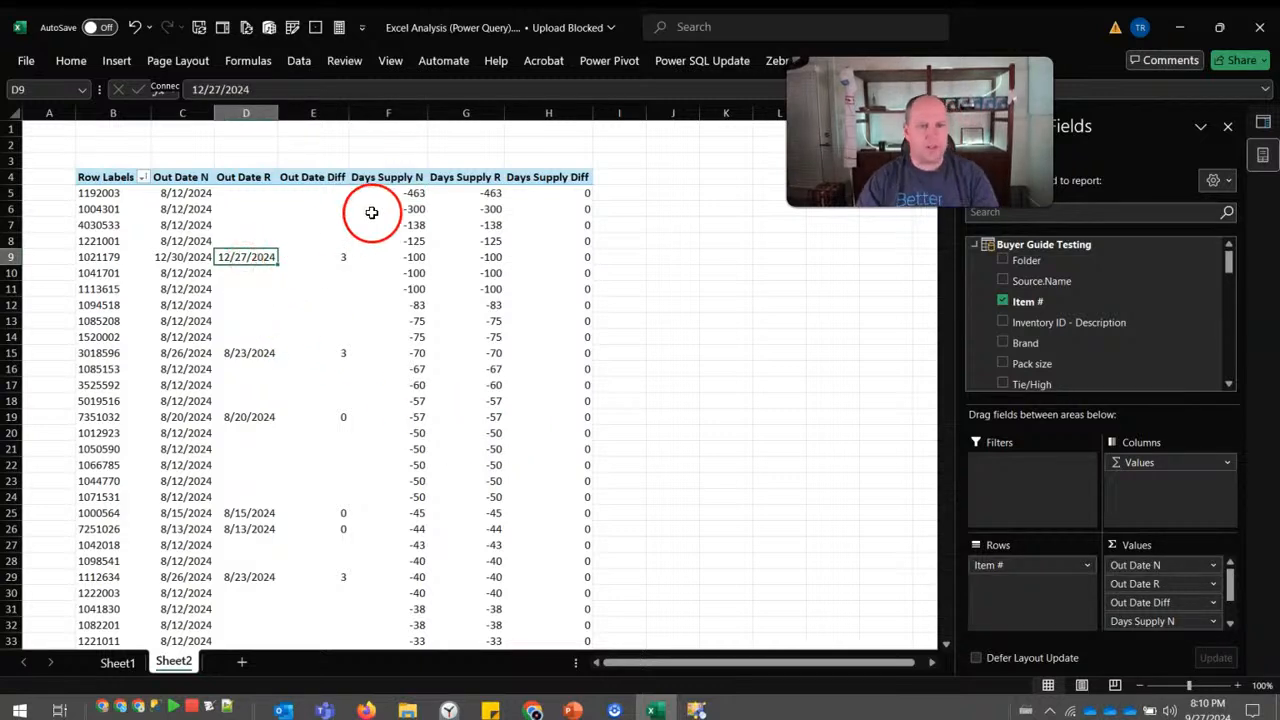
{"action": "scroll", "coordinate": [1105, 315], "scroll_direction": "down", "scroll_amount": 10}
{"action": "scroll", "coordinate": [1095, 320], "scroll_direction": "down", "scroll_amount": 2}
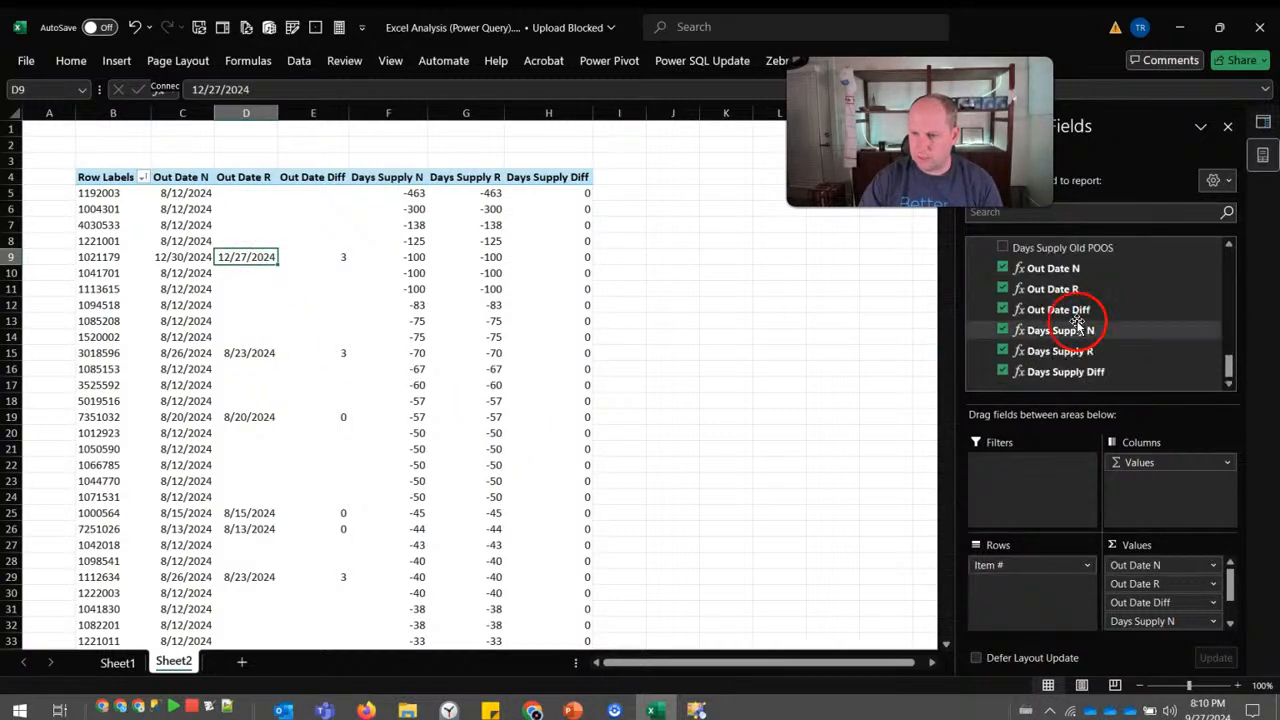
{"action": "left_click", "coordinate": [1003, 330]}
{"action": "left_click", "coordinate": [1003, 351]}
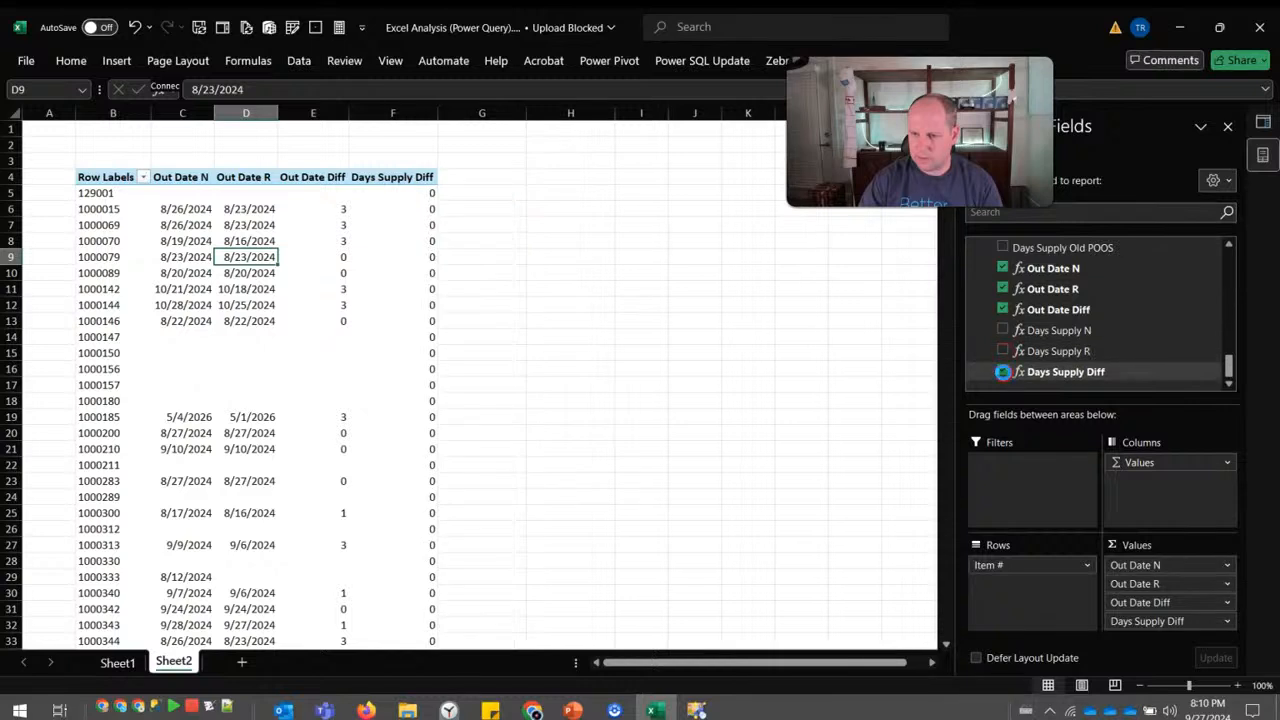
{"action": "left_click", "coordinate": [1003, 371]}
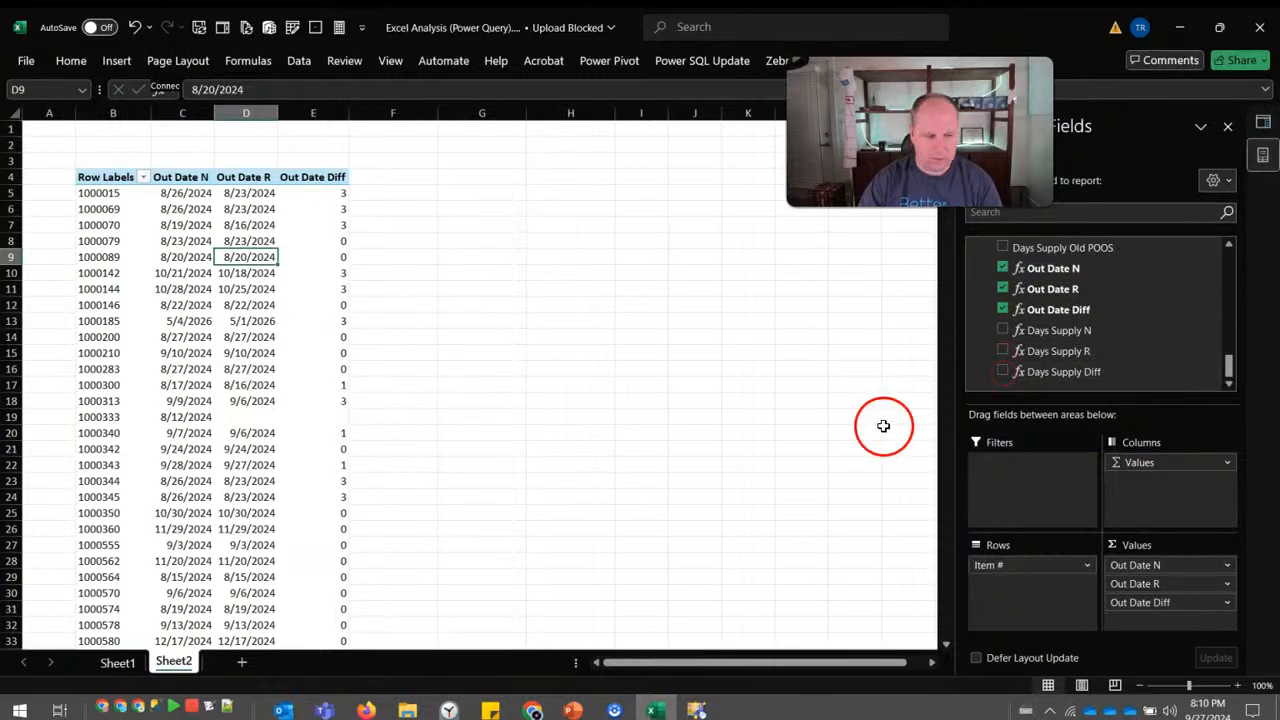
Compare item 1000015's Out Date N and Out Date R, checking which weekdays both dates fall on in the August 2024 system calendar.
{"action": "left_click", "coordinate": [246, 289]}
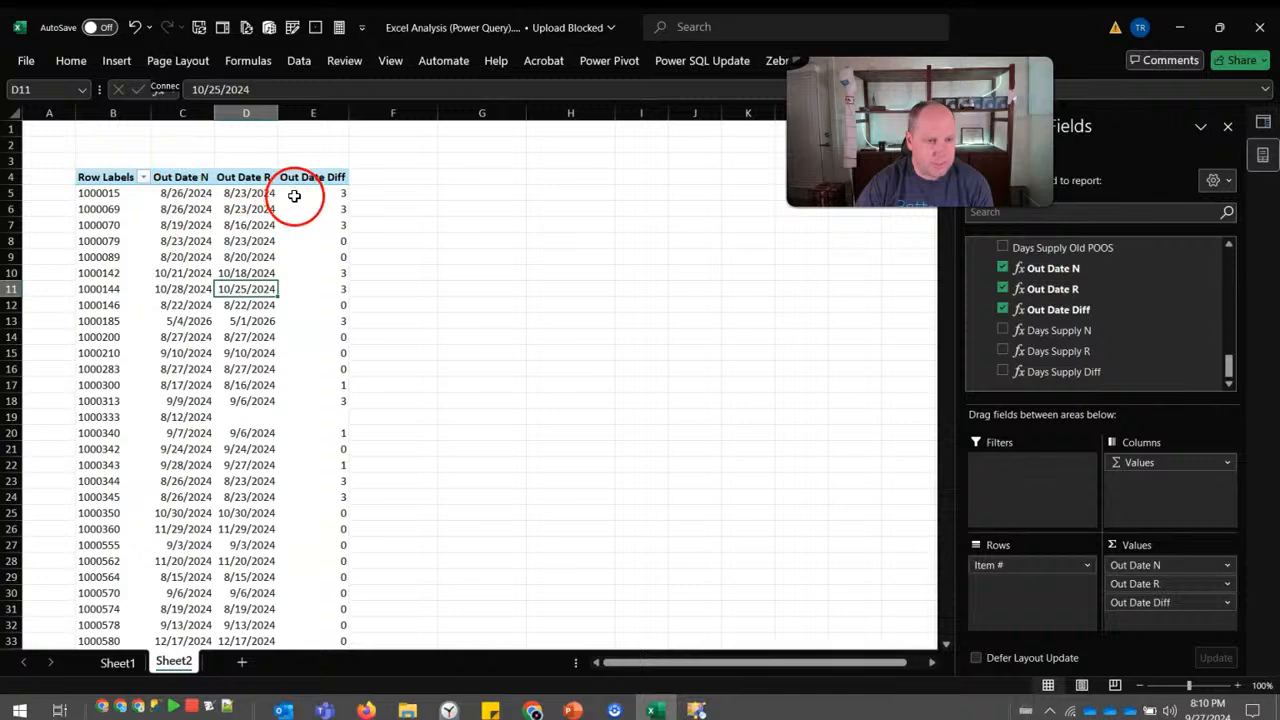
{"action": "left_click", "coordinate": [114, 194]}
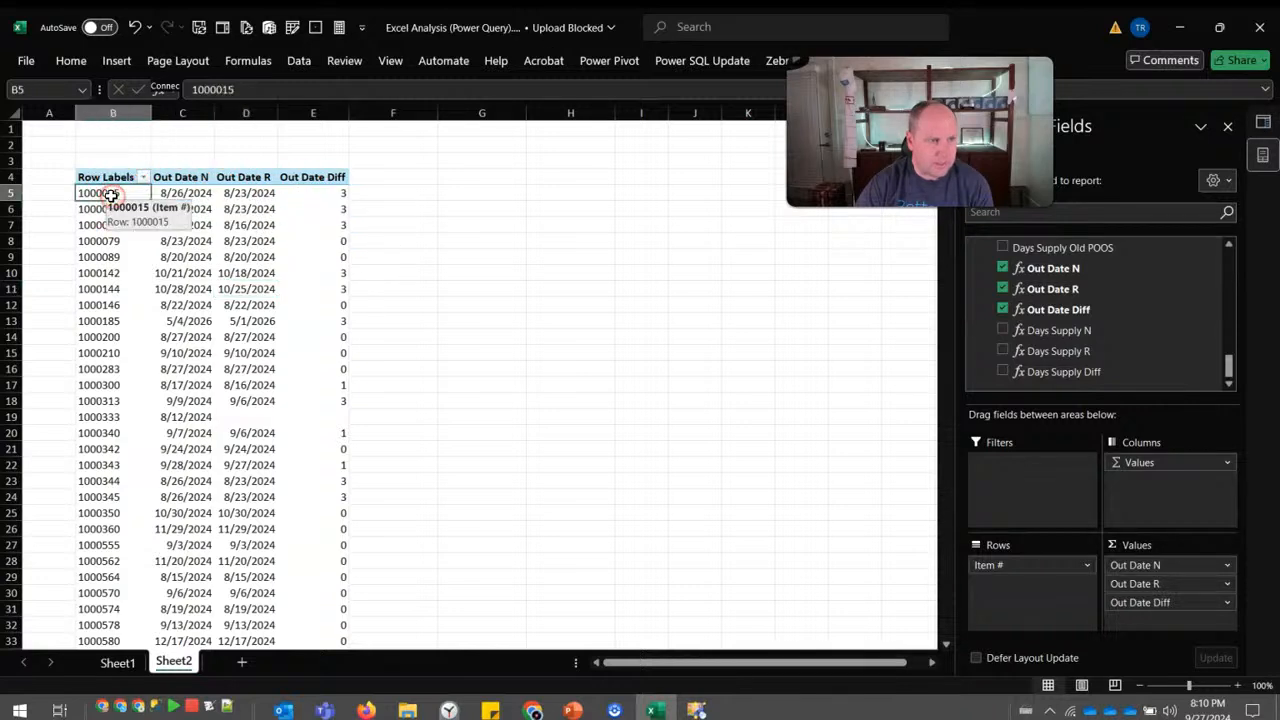
{"action": "left_click", "coordinate": [186, 194]}
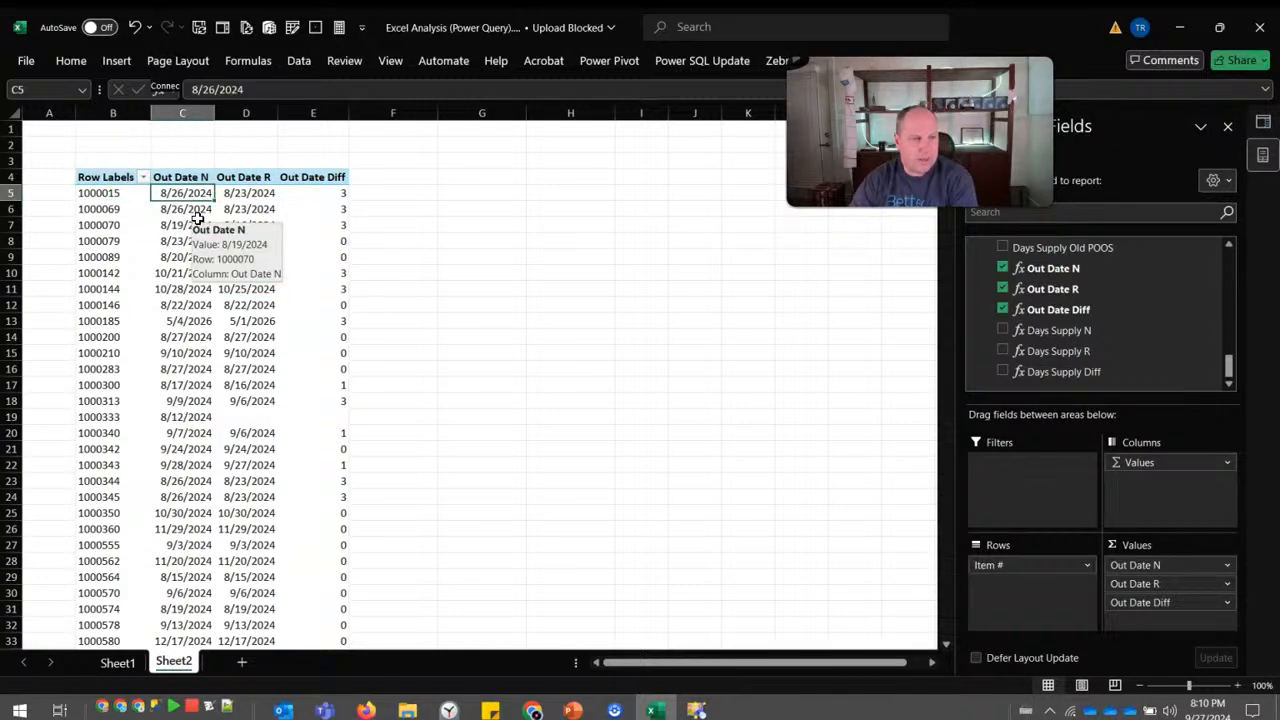
{"action": "left_click", "coordinate": [194, 206]}
{"action": "left_click", "coordinate": [242, 194]}
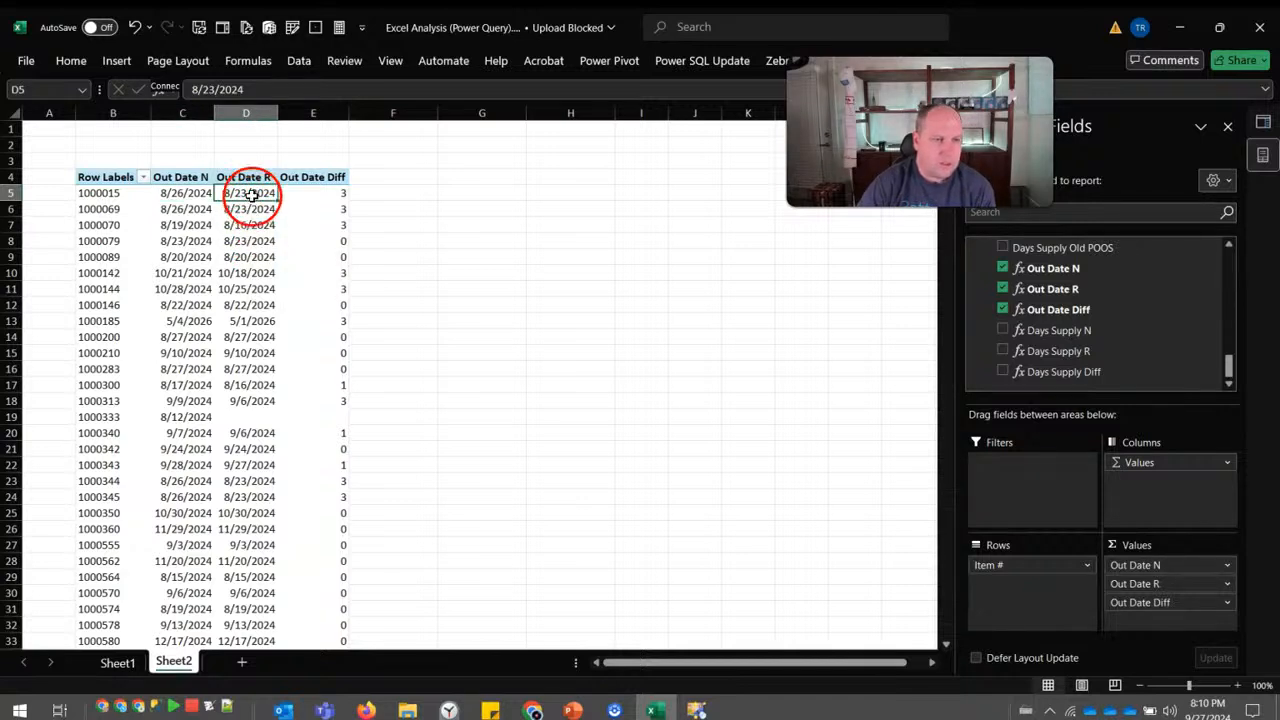
{"action": "mouse_move", "coordinate": [264, 256]}
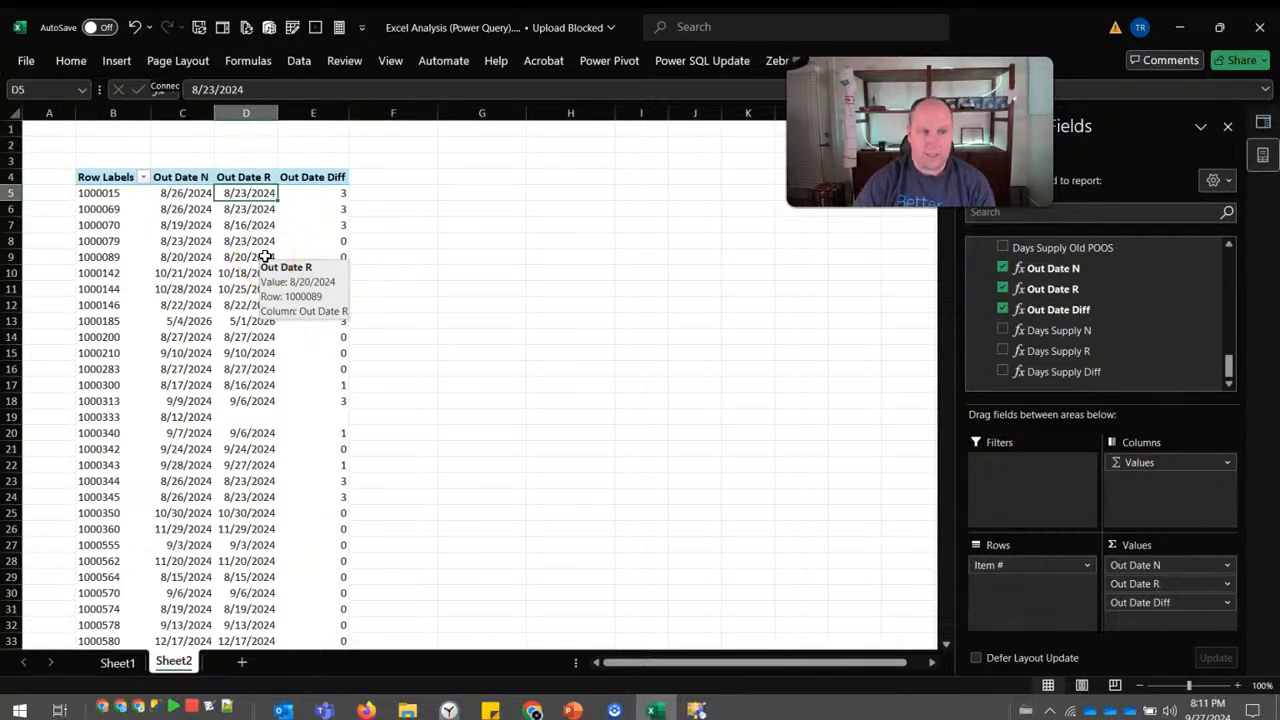
{"action": "left_click", "coordinate": [1230, 703]}
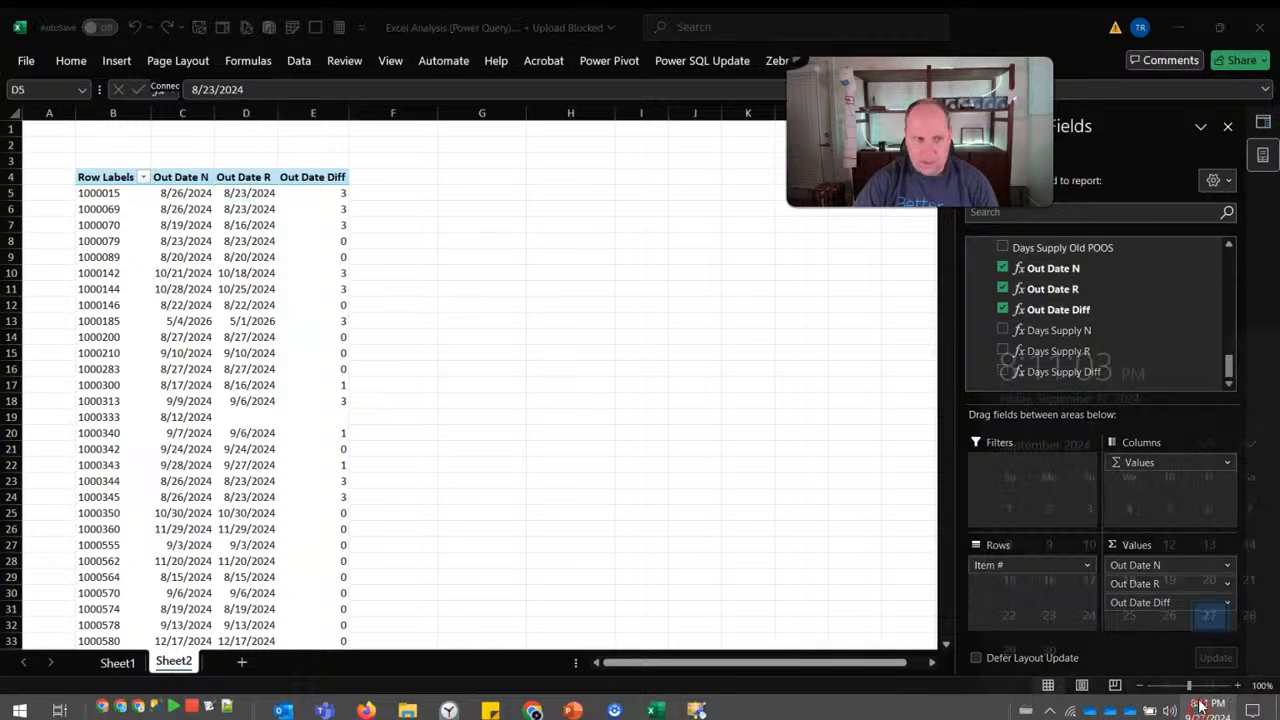
{"action": "left_click", "coordinate": [1210, 399]}
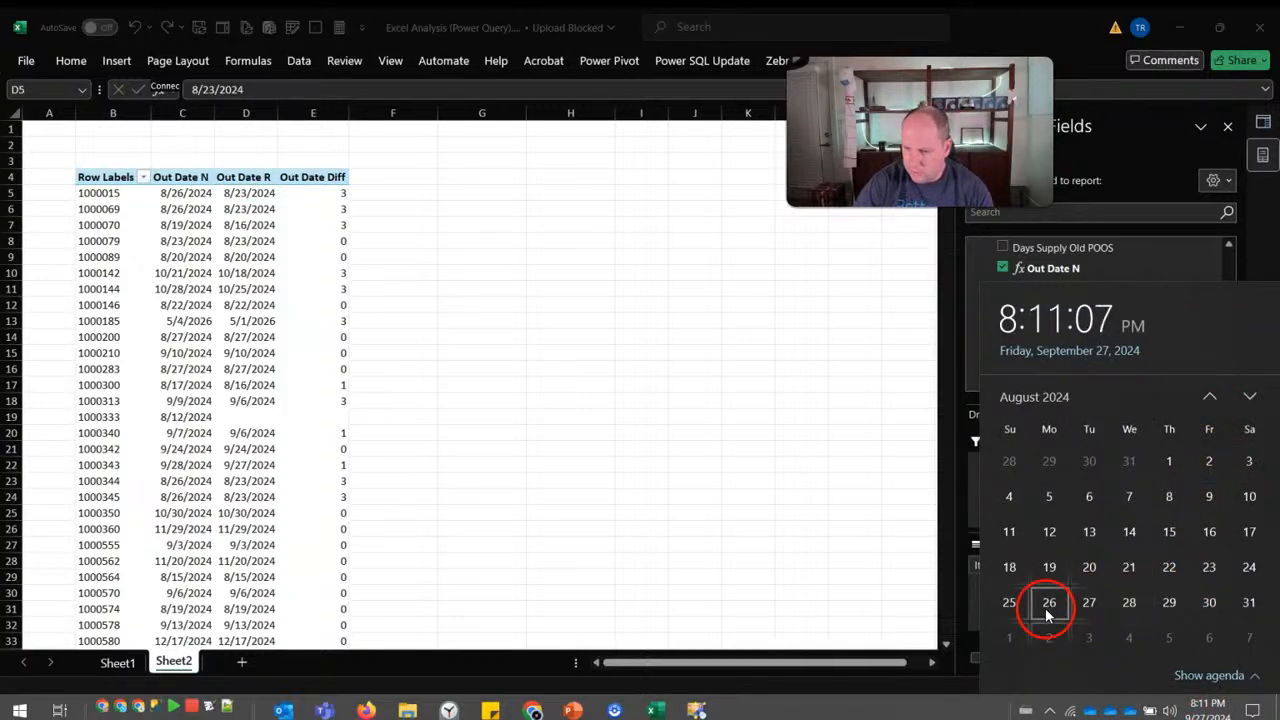
{"action": "left_click", "coordinate": [1209, 568]}
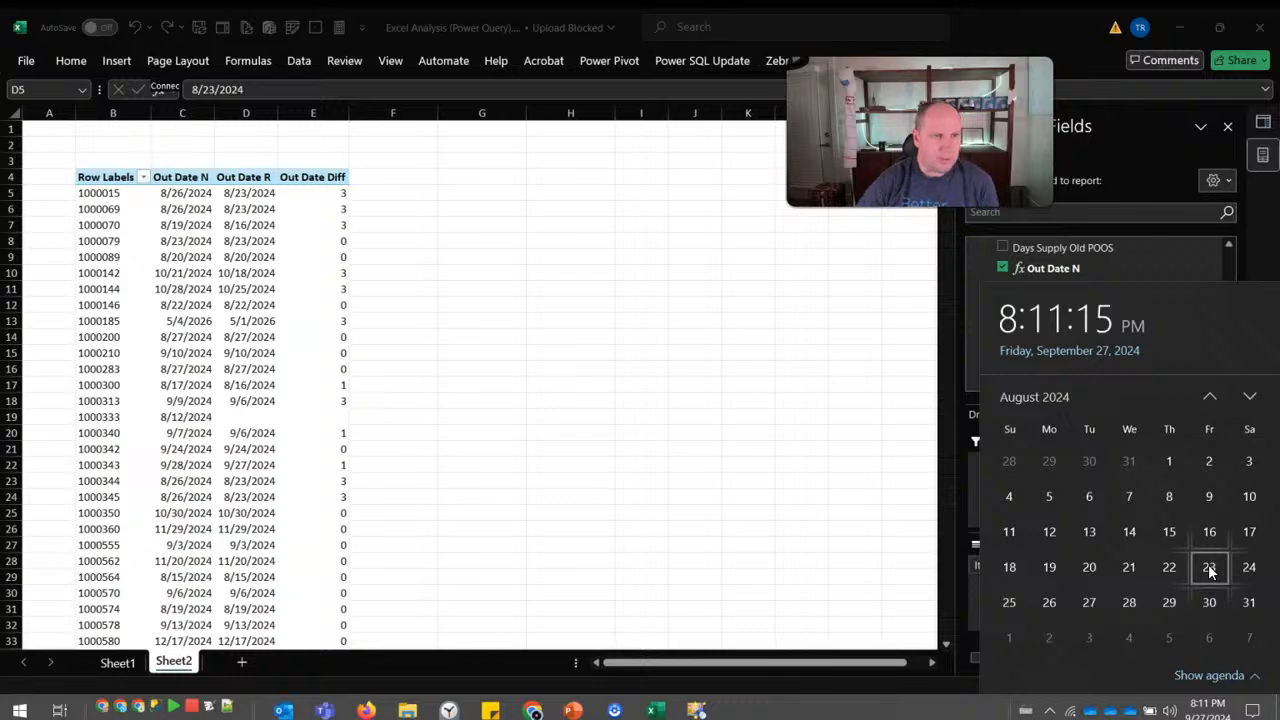
{"action": "double_click", "coordinate": [333, 195]}
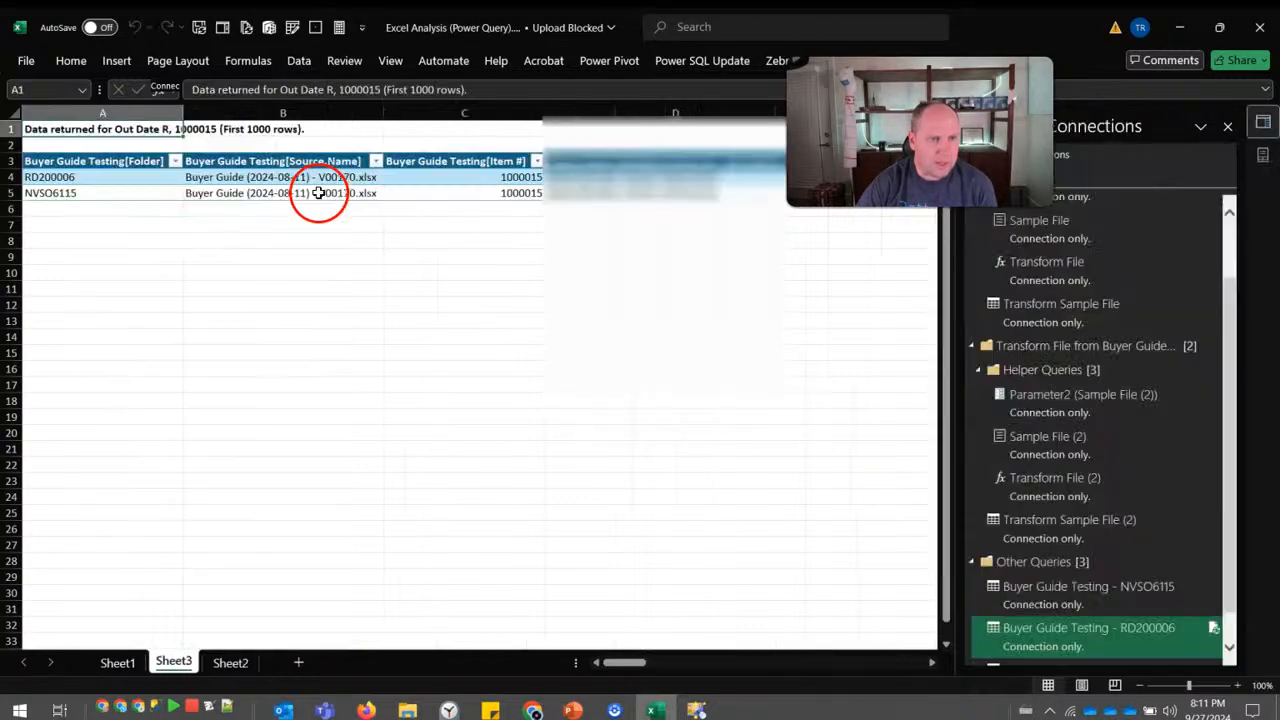
{"action": "right_click", "coordinate": [184, 662]}
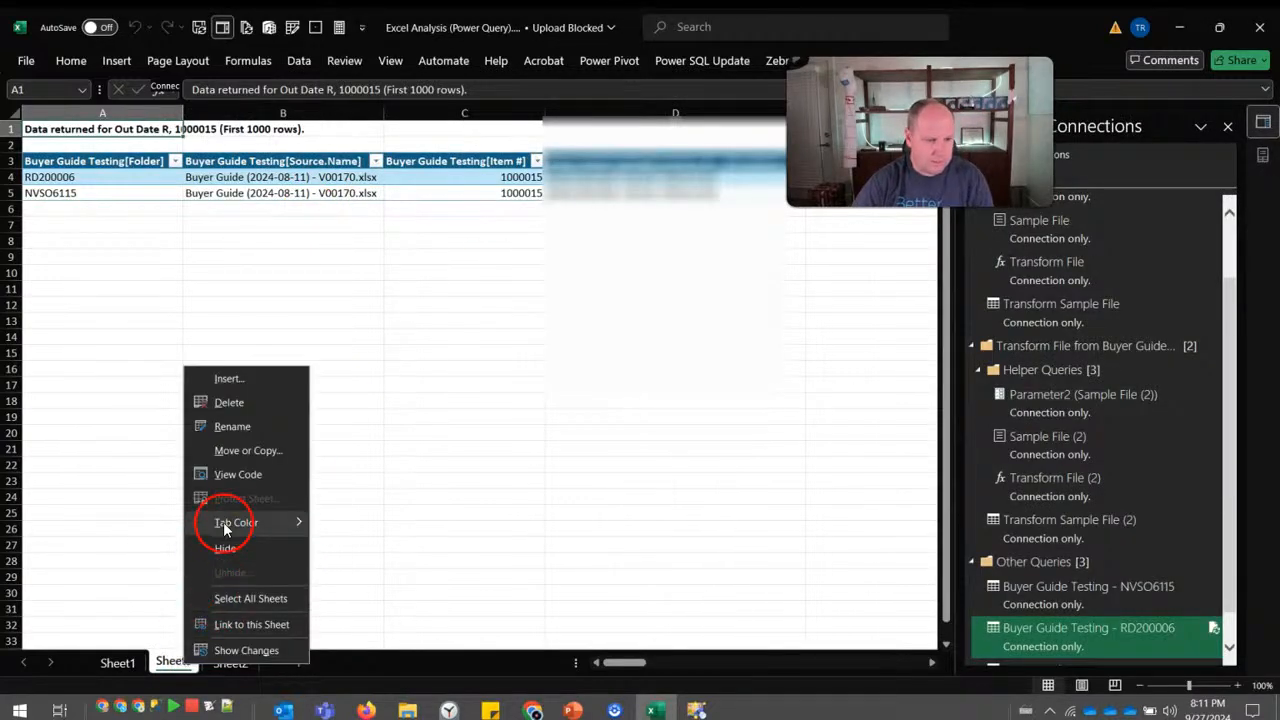
{"action": "left_click", "coordinate": [224, 402]}
{"action": "left_click", "coordinate": [607, 404]}
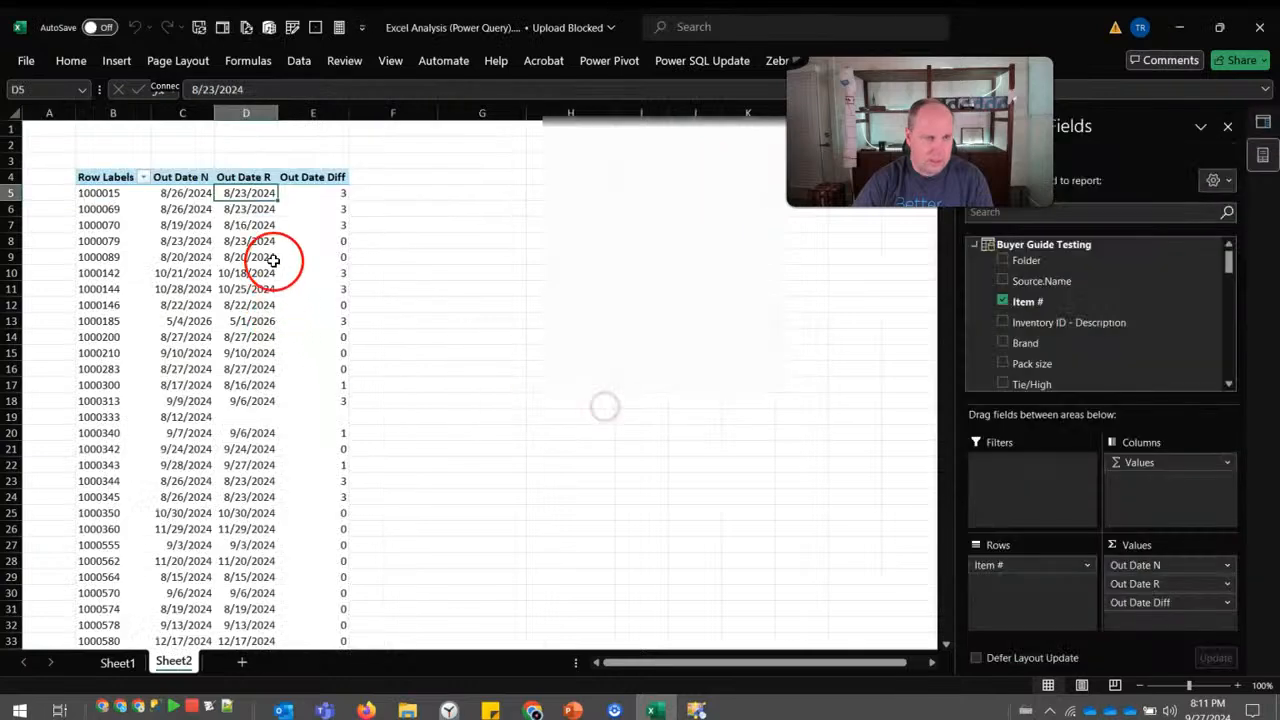
Sort the PivotTable items by Out Date Diff from smallest to largest.
{"action": "right_click", "coordinate": [300, 193]}
{"action": "left_click", "coordinate": [399, 355]}
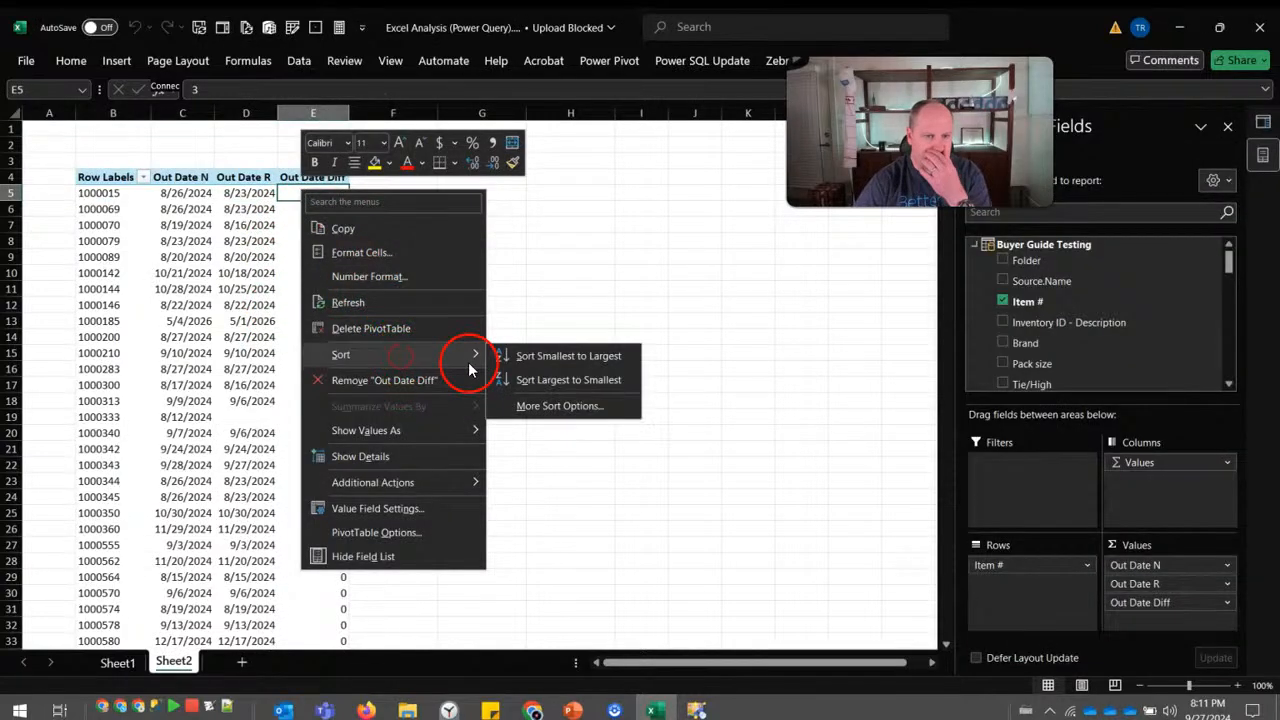
{"action": "left_click", "coordinate": [522, 355]}
Re-sort the PivotTable items by Out Date Diff from largest to smallest.
{"action": "right_click", "coordinate": [313, 200]}
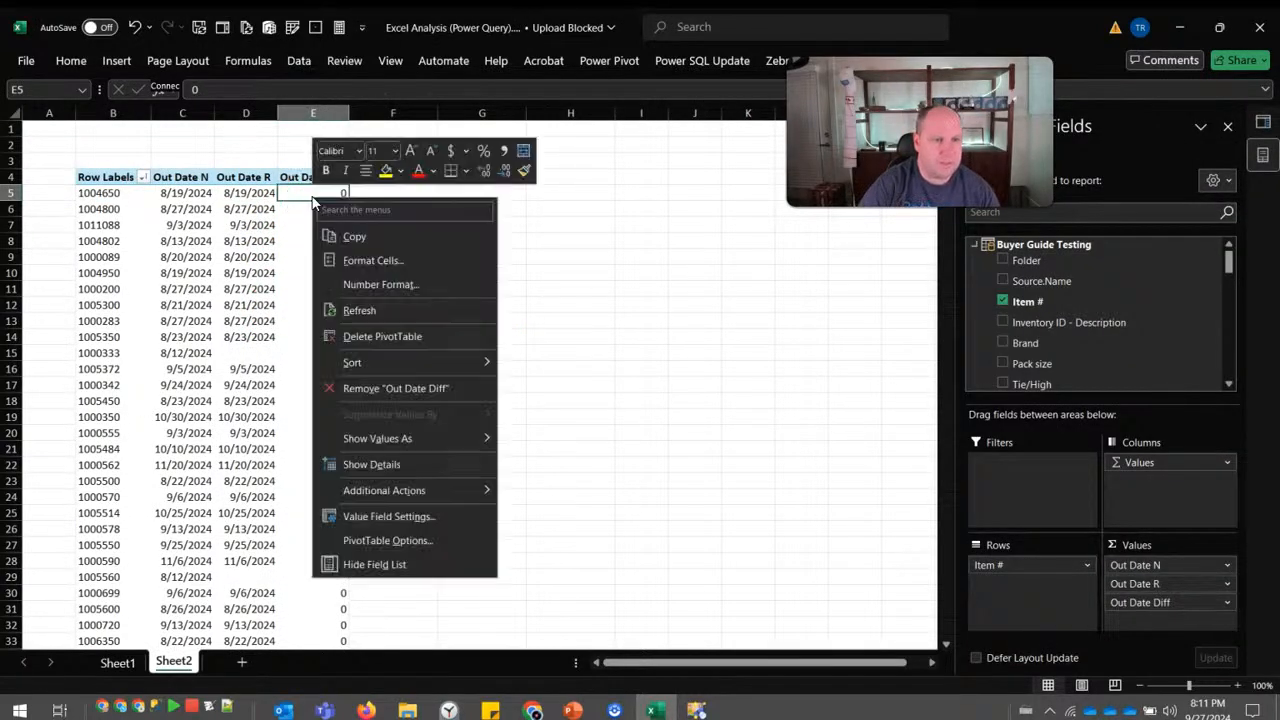
{"action": "mouse_move", "coordinate": [428, 362]}
{"action": "left_click", "coordinate": [549, 385]}
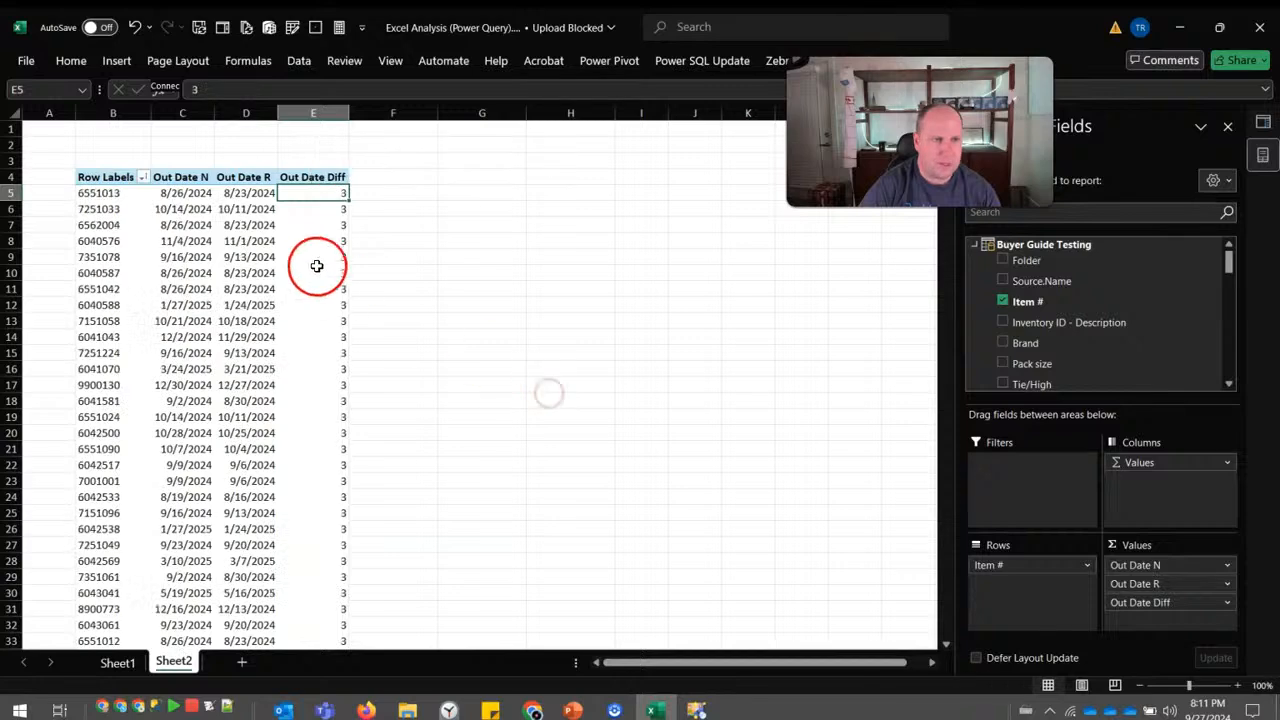
Examine the Out Date Diff values down the sorted PivotTable against Out Date N and Out Date R, then return to its first rows.
{"action": "left_click", "coordinate": [316, 265]}
{"action": "scroll", "coordinate": [343, 357], "scroll_direction": "down", "scroll_amount": 20}
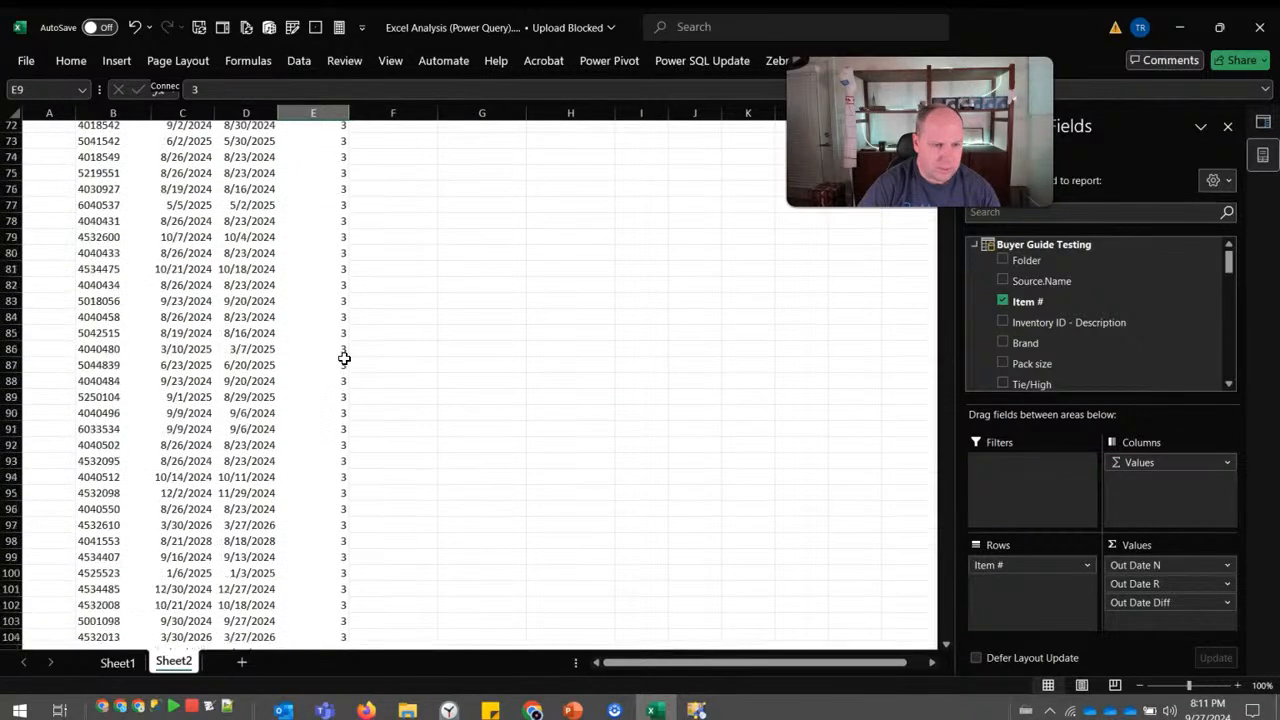
{"action": "scroll", "coordinate": [343, 357], "scroll_direction": "down", "scroll_amount": 20}
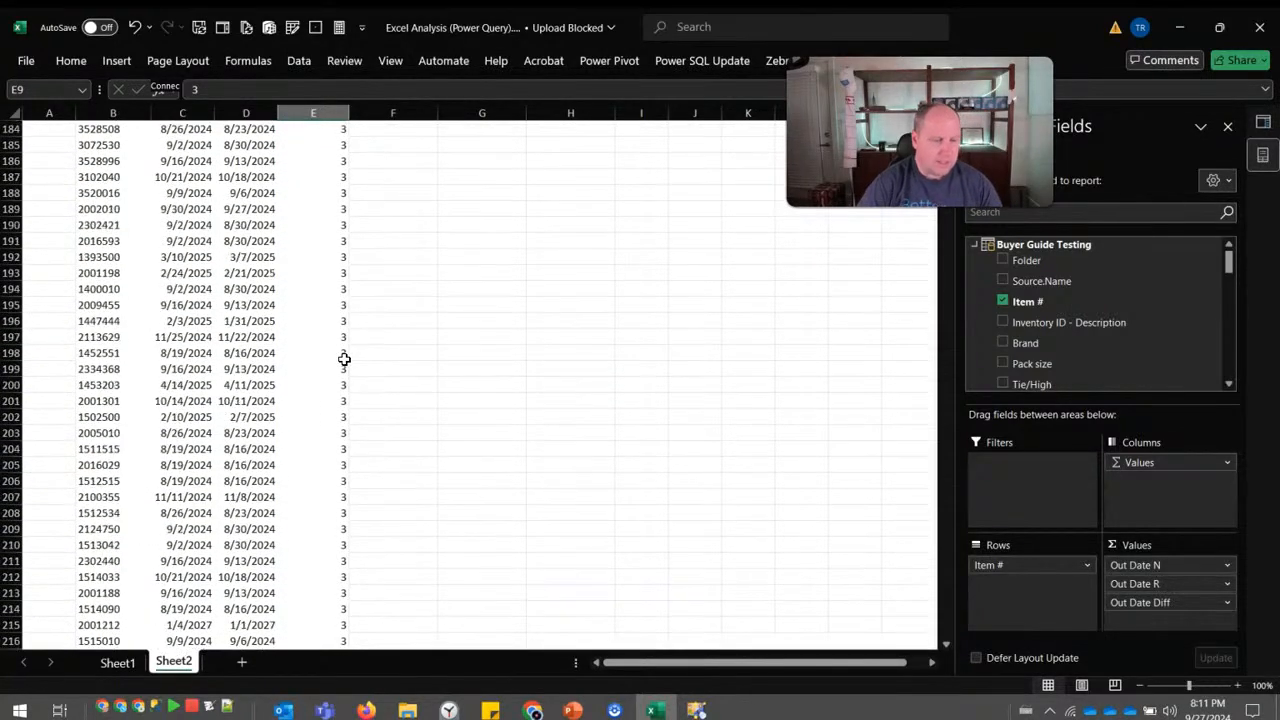
{"action": "scroll", "coordinate": [343, 357], "scroll_direction": "down", "scroll_amount": 20}
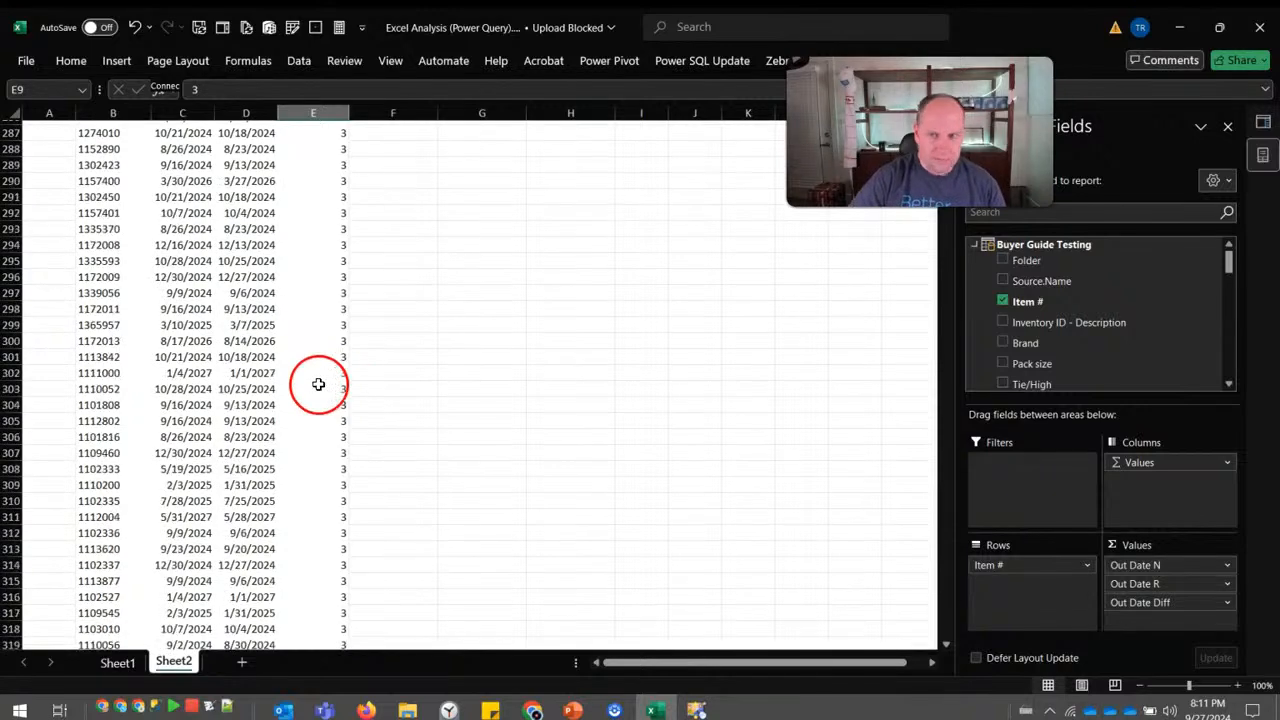
{"action": "key", "text": "Down"}
{"action": "key", "text": "Down"}
{"action": "key", "text": "Down"}
{"action": "key", "text": "Down"}
{"action": "key", "text": "Down"}
{"action": "key", "text": "Down"}
{"action": "key", "text": "Down"}
{"action": "key", "text": "Down"}
{"action": "key", "text": "Down"}
{"action": "key", "text": "Down"}
{"action": "key", "text": "Down"}
{"action": "key", "text": "Down"}
{"action": "key", "text": "Down"}
{"action": "key", "text": "Down"}
{"action": "key", "text": "Down"}
{"action": "key", "text": "Down"}
{"action": "key", "text": "Down"}
{"action": "key", "text": "Down"}
{"action": "key", "text": "Down"}
{"action": "key", "text": "Down"}
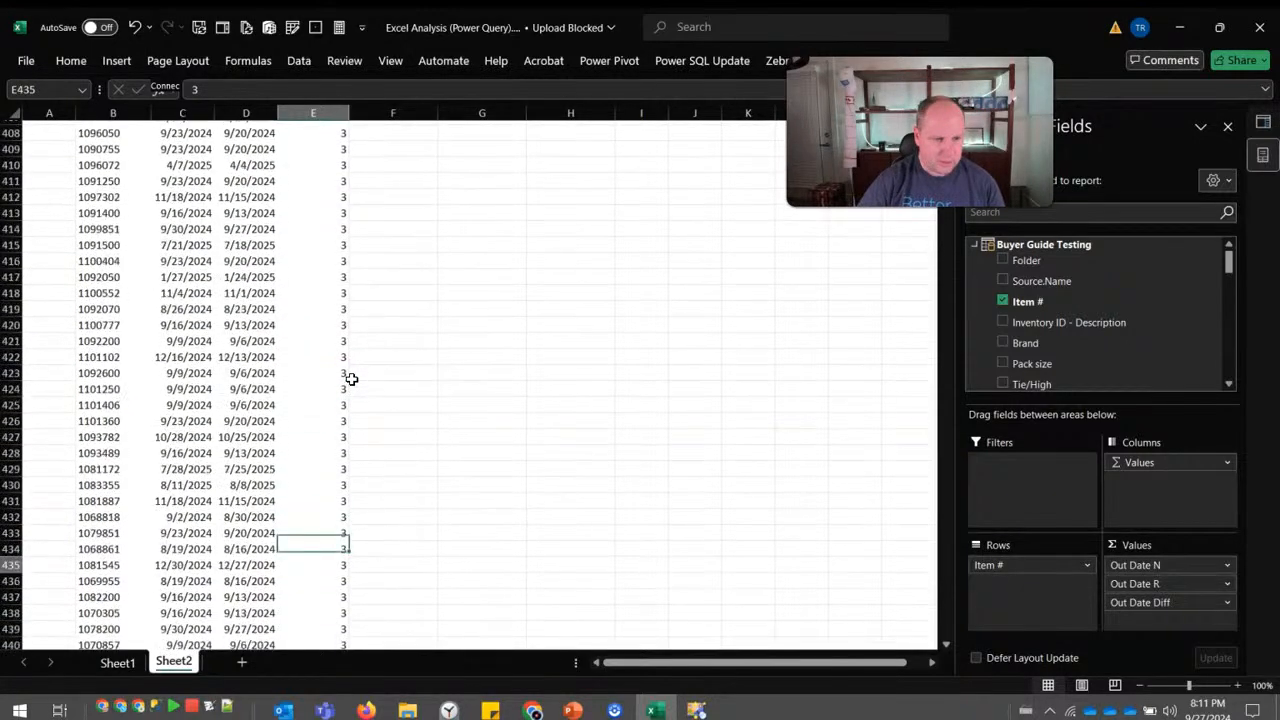
{"action": "key", "text": "Down"}
{"action": "key", "text": "Down"}
{"action": "key", "text": "Down"}
{"action": "key", "text": "Down"}
{"action": "key", "text": "Down"}
{"action": "key", "text": "Down"}
{"action": "key", "text": "Down"}
{"action": "key", "text": "Down"}
{"action": "key", "text": "Down"}
{"action": "key", "text": "Down"}
{"action": "key", "text": "Down"}
{"action": "key", "text": "Down"}
{"action": "key", "text": "Down"}
{"action": "key", "text": "Down"}
{"action": "key", "text": "Down"}
{"action": "key", "text": "Down"}
{"action": "key", "text": "Down"}
{"action": "key", "text": "Down"}
{"action": "key", "text": "Down"}
{"action": "key", "text": "Down"}
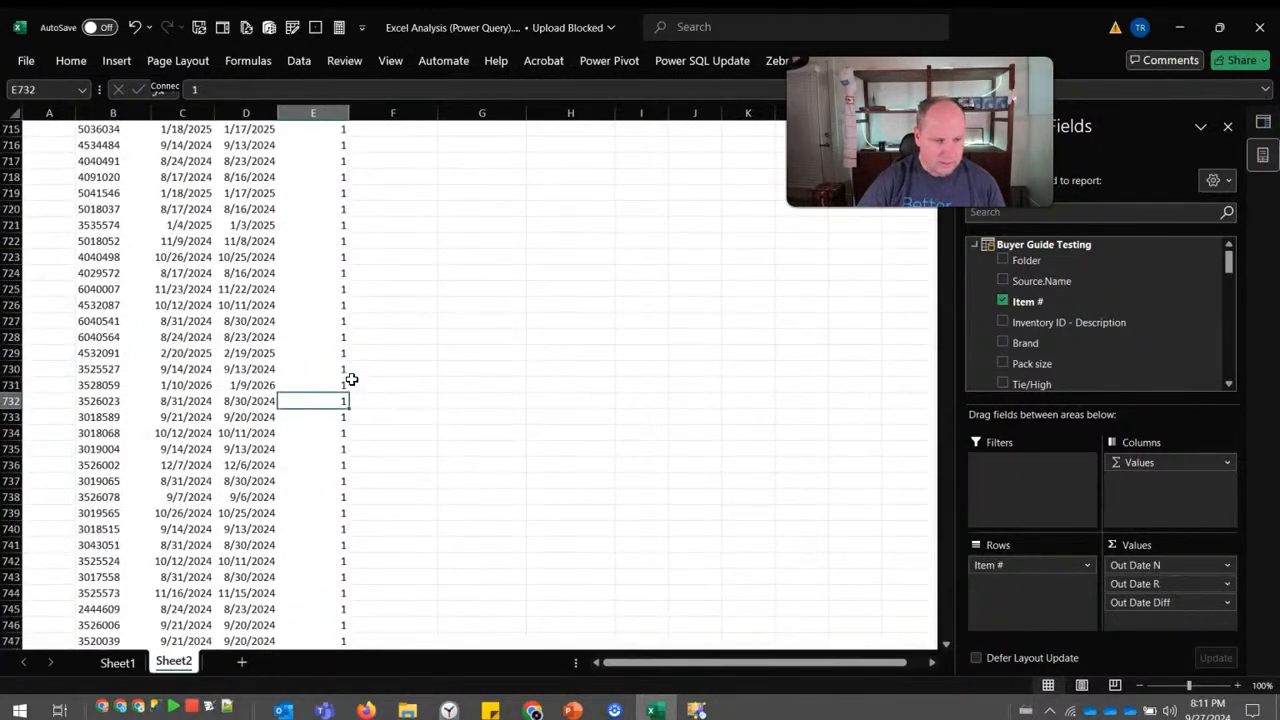
{"action": "key", "text": "Up"}
{"action": "key", "text": "Up"}
{"action": "key", "text": "Up"}
{"action": "key", "text": "Up"}
{"action": "key", "text": "Up"}
{"action": "key", "text": "Up"}
{"action": "key", "text": "Up"}
{"action": "key", "text": "Up"}
{"action": "key", "text": "Up"}
{"action": "key", "text": "Up"}
{"action": "key", "text": "Up"}
{"action": "key", "text": "Up"}
{"action": "key", "text": "Up"}
{"action": "key", "text": "Up"}
{"action": "key", "text": "Up"}
{"action": "key", "text": "Up"}
{"action": "key", "text": "Up"}
{"action": "key", "text": "Up"}
{"action": "key", "text": "Up"}
{"action": "key", "text": "Up"}
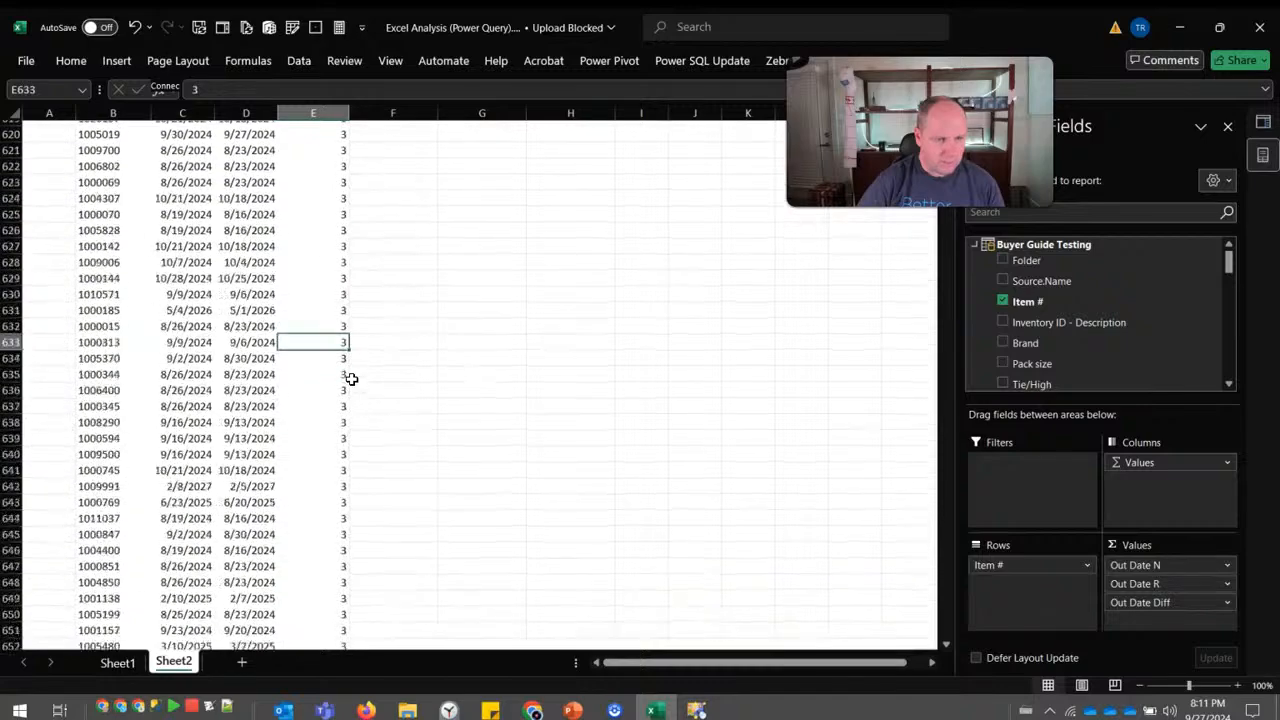
{"action": "key", "text": "Page_Up"}
{"action": "key", "text": "Page_Up"}
{"action": "key", "text": "Page_Up"}
{"action": "key", "text": "Page_Up"}
{"action": "key", "text": "Page_Up"}
{"action": "key", "text": "Page_Up"}
{"action": "key", "text": "Page_Up"}
{"action": "key", "text": "Page_Up"}
{"action": "key", "text": "Page_Up"}
{"action": "key", "text": "Page_Up"}
{"action": "key", "text": "Page_Up"}
{"action": "key", "text": "Page_Up"}
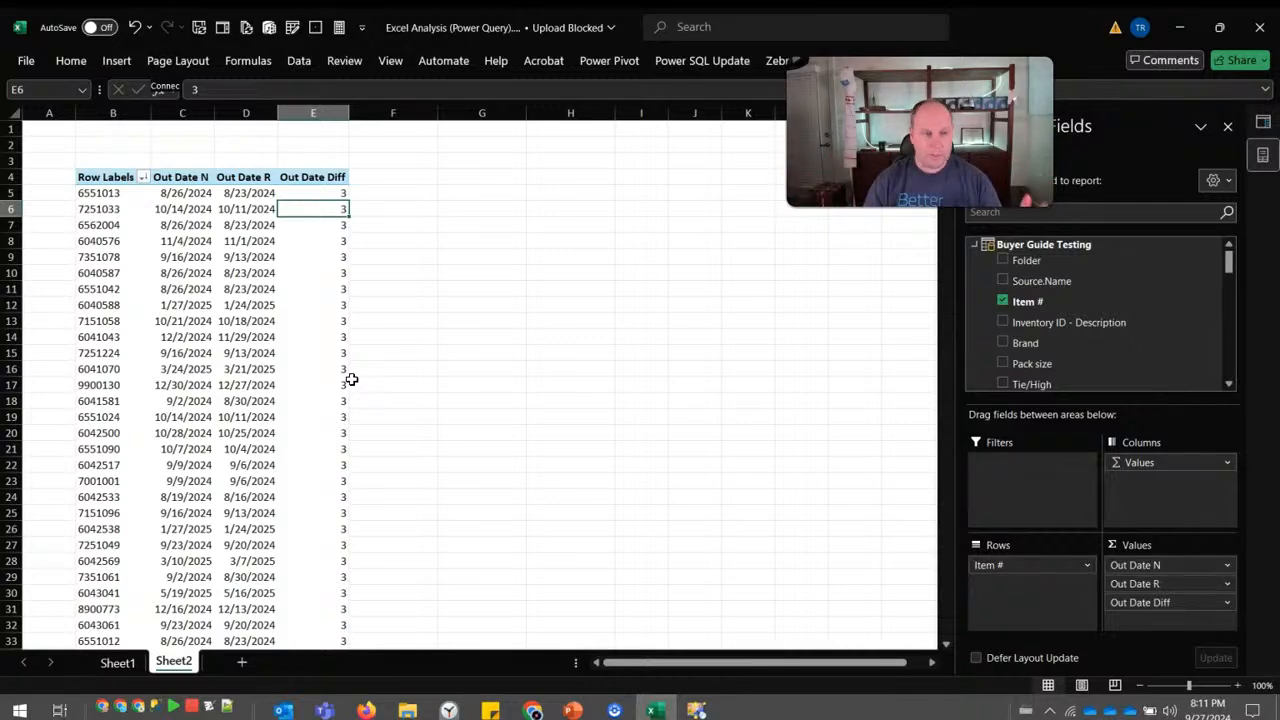
Switch to the running PowerPoint slide show with the report-to-Excel-analysis process flowchart.
{"action": "key", "text": "alt+Tab"}
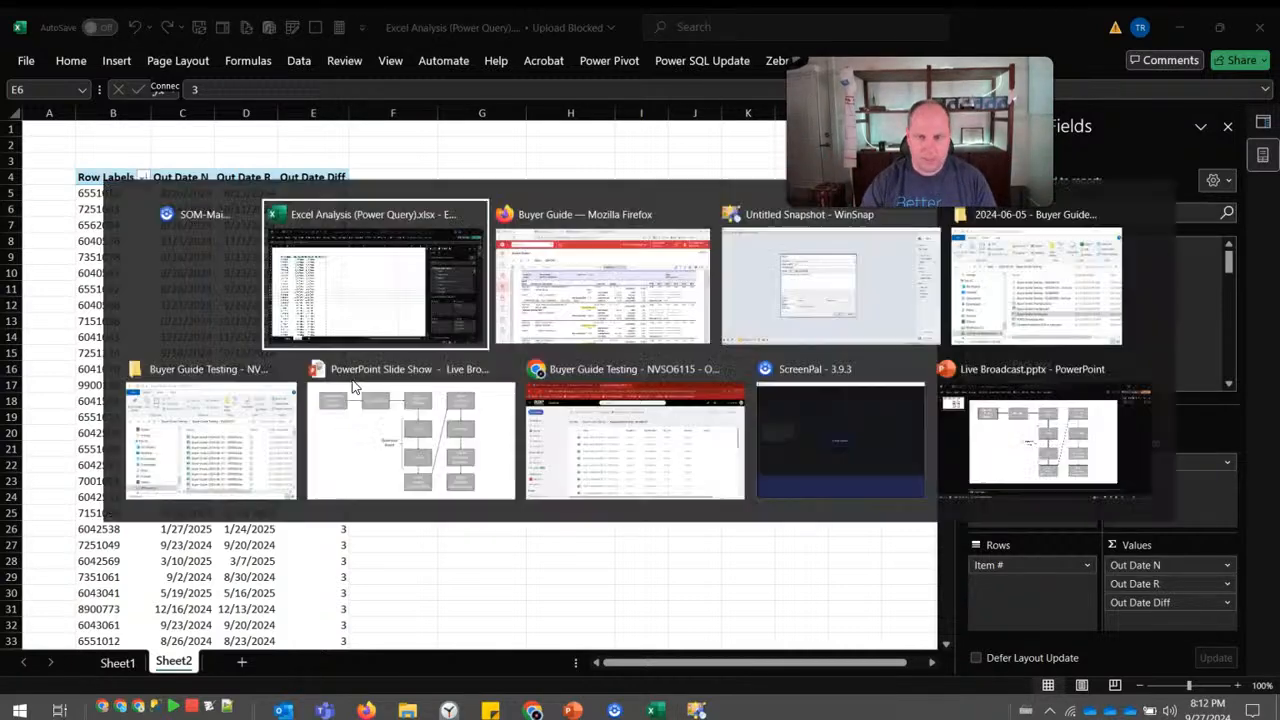
{"action": "key", "text": "alt+Tab"}
{"action": "key", "text": "alt+Tab"}
{"action": "key", "text": "alt+Tab"}
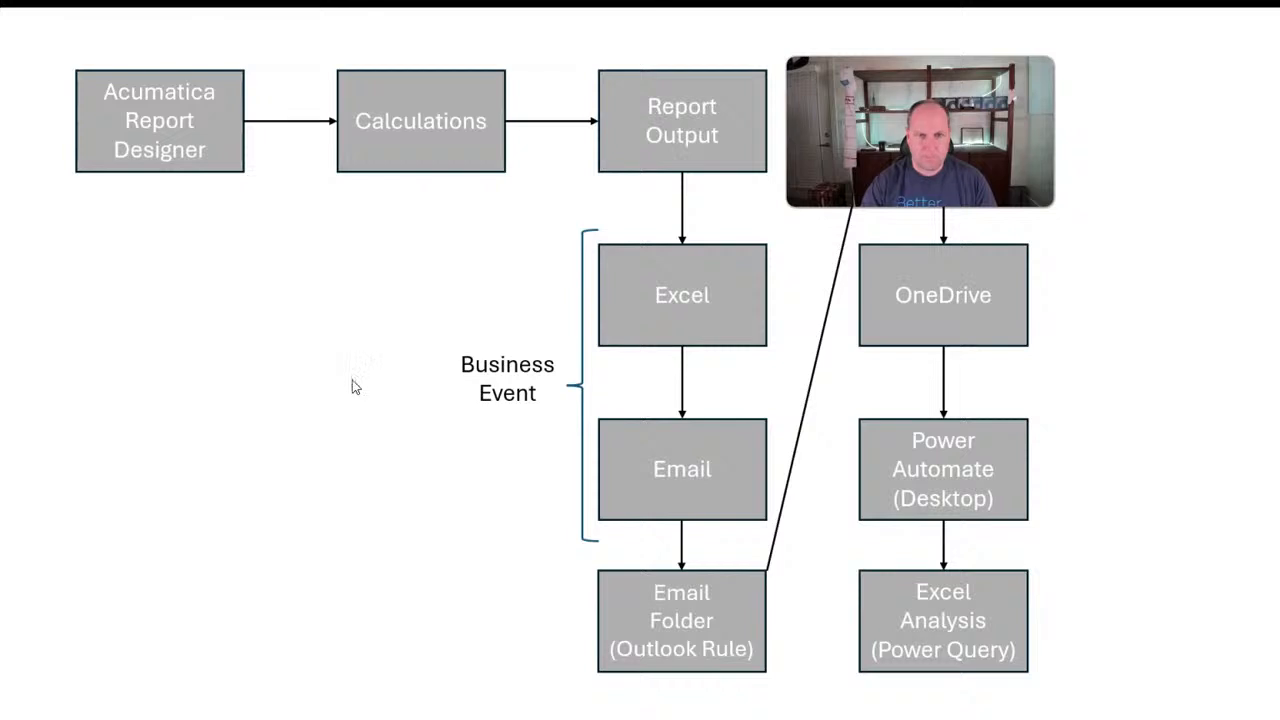